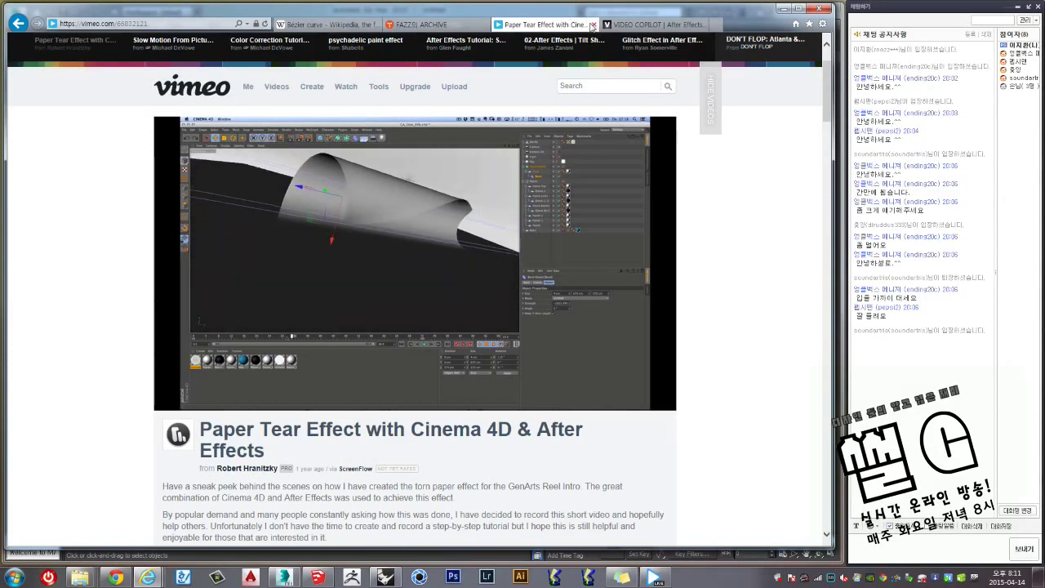
# Search Vimeo for 'polygon' and open the 'Polygon | stdm' video full screen.
pyautogui.click(580, 86)
pyautogui.write('polygon')
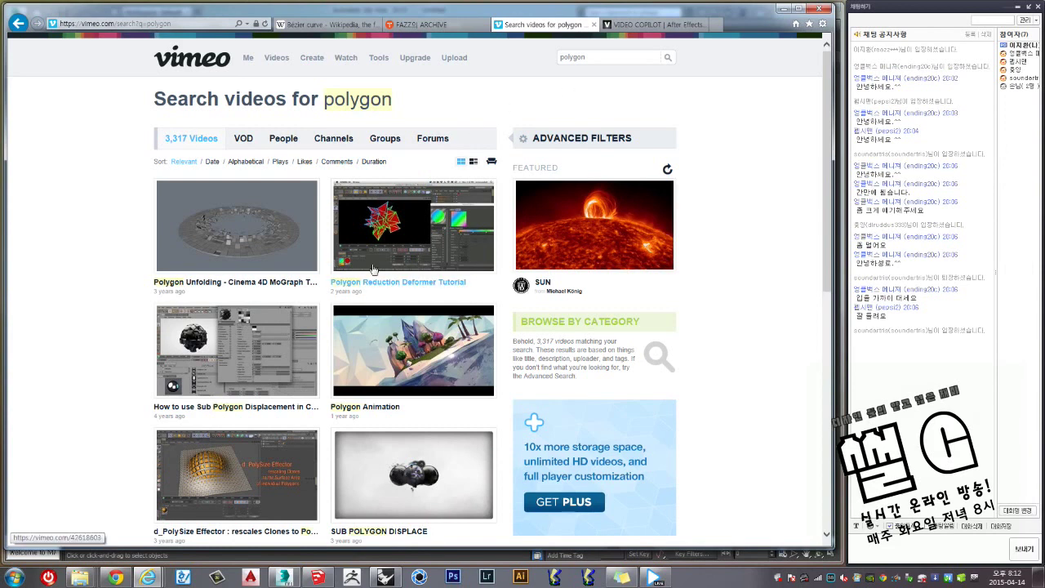
pyautogui.scroll(-3, 79, 381)
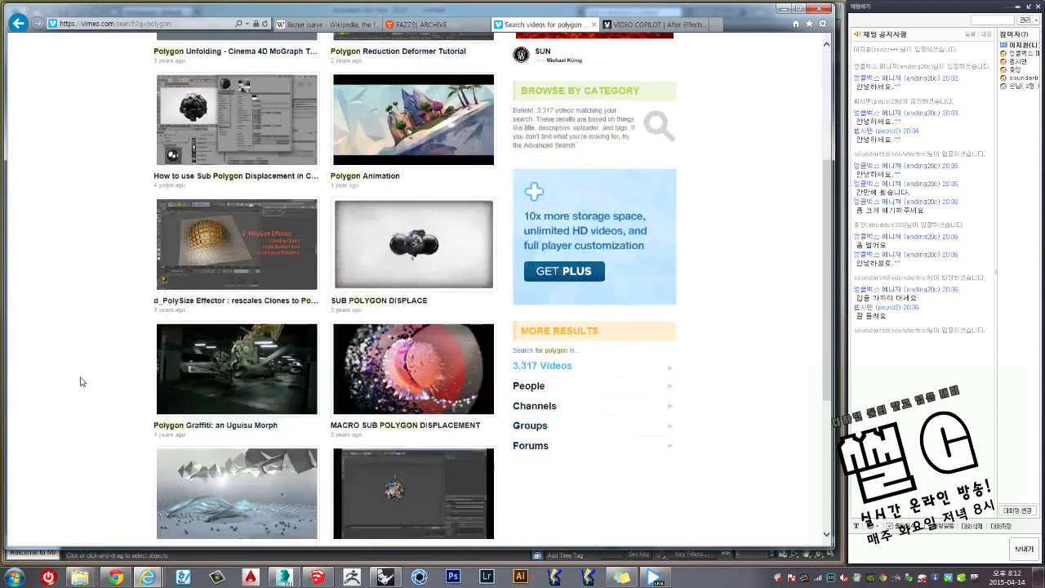
pyautogui.scroll(-2, 81, 382)
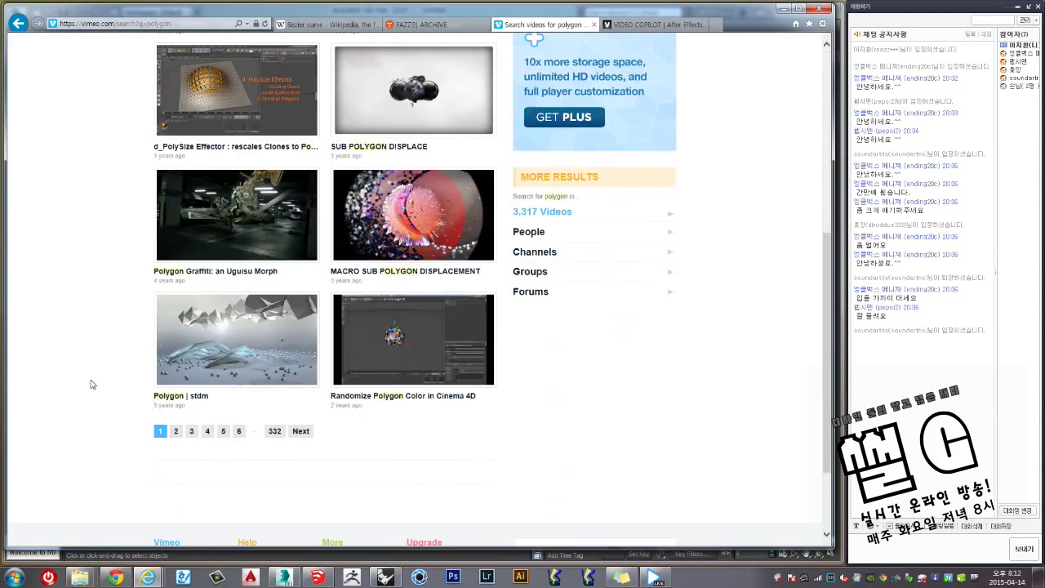
pyautogui.click(194, 349)
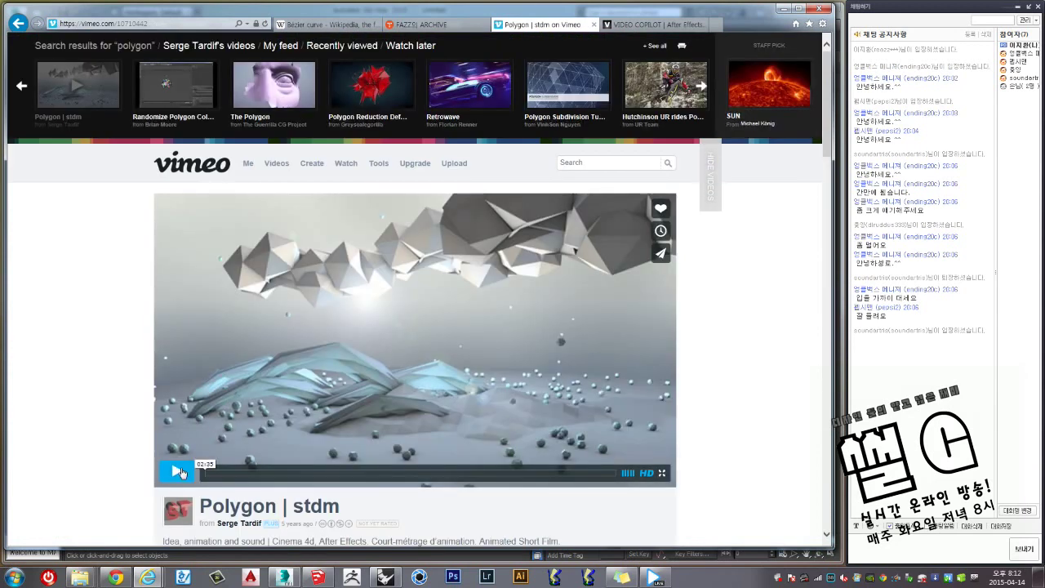
pyautogui.click(663, 474)
# Play the Polygon | stdm video with the notice dismissed, then switch to the 3ds Max window.
pyautogui.click(265, 545)
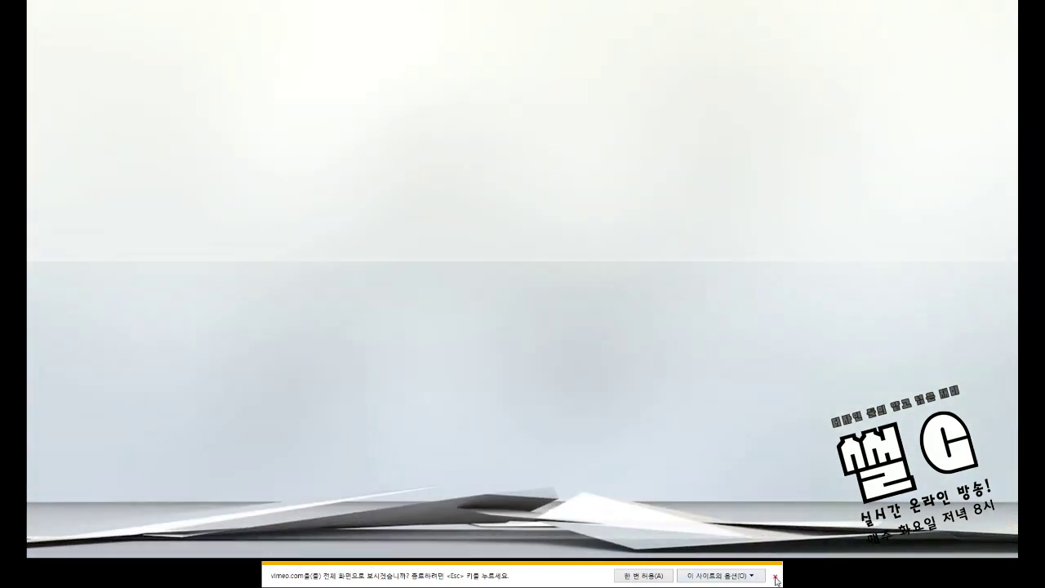
pyautogui.click(774, 576)
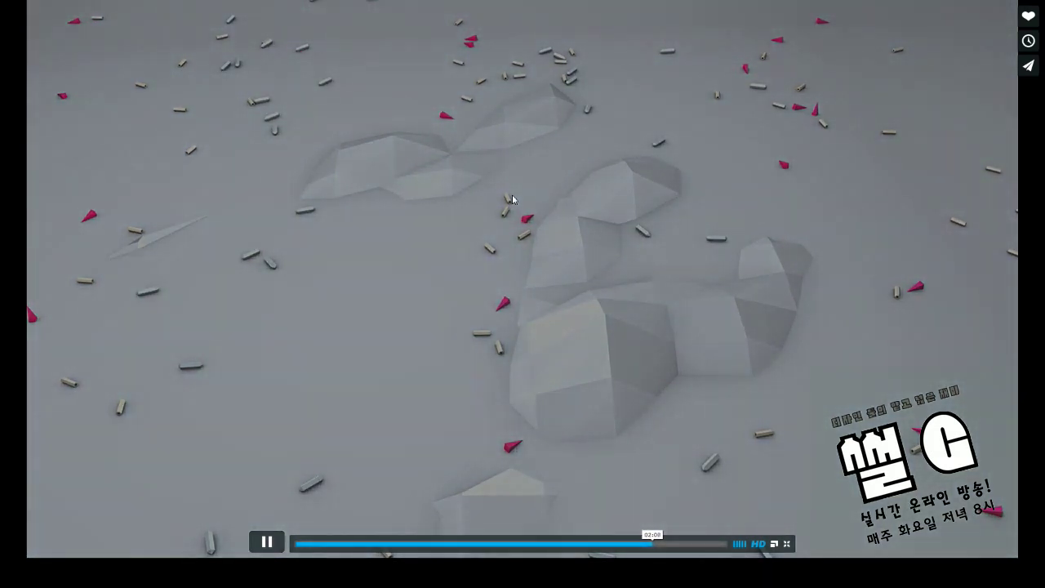
pyautogui.hotkey('alt', 'Tab')
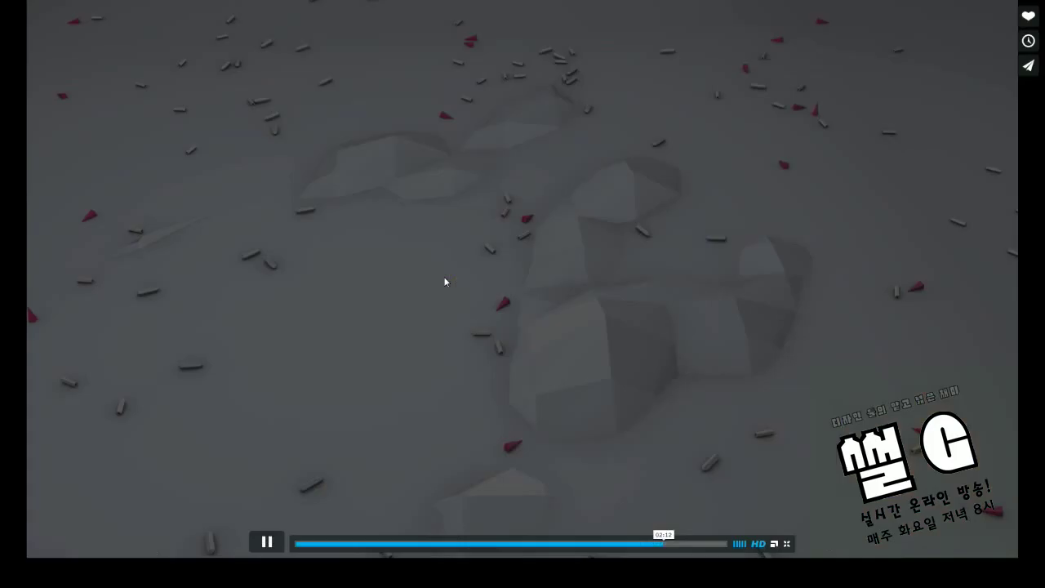
pyautogui.click(443, 275)
pyautogui.hotkey('alt', 'Tab')
pyautogui.click(444, 278)
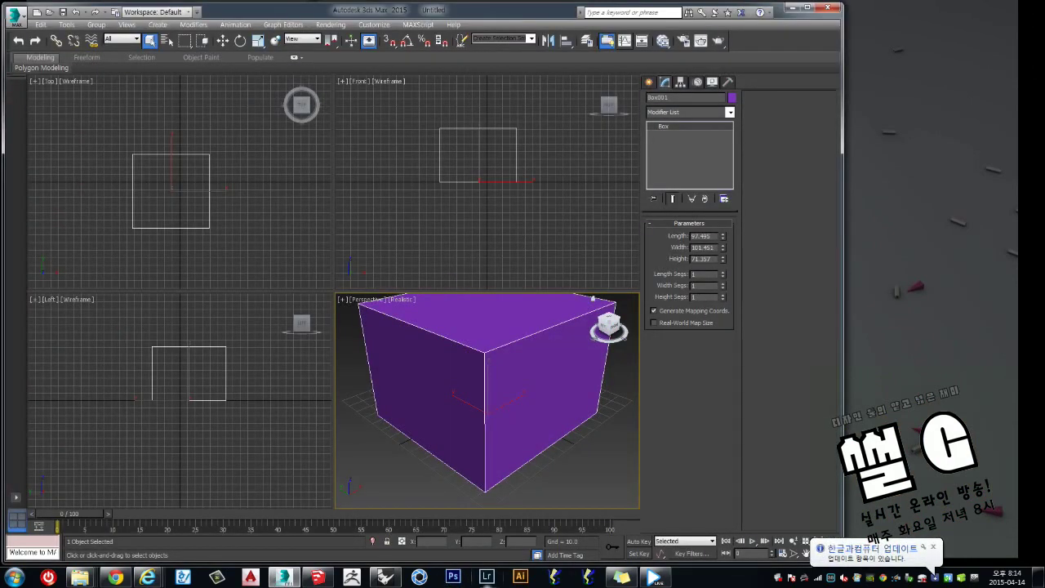
# Maximize the Perspective viewport and frame the purple box in view.
pyautogui.click(656, 577)
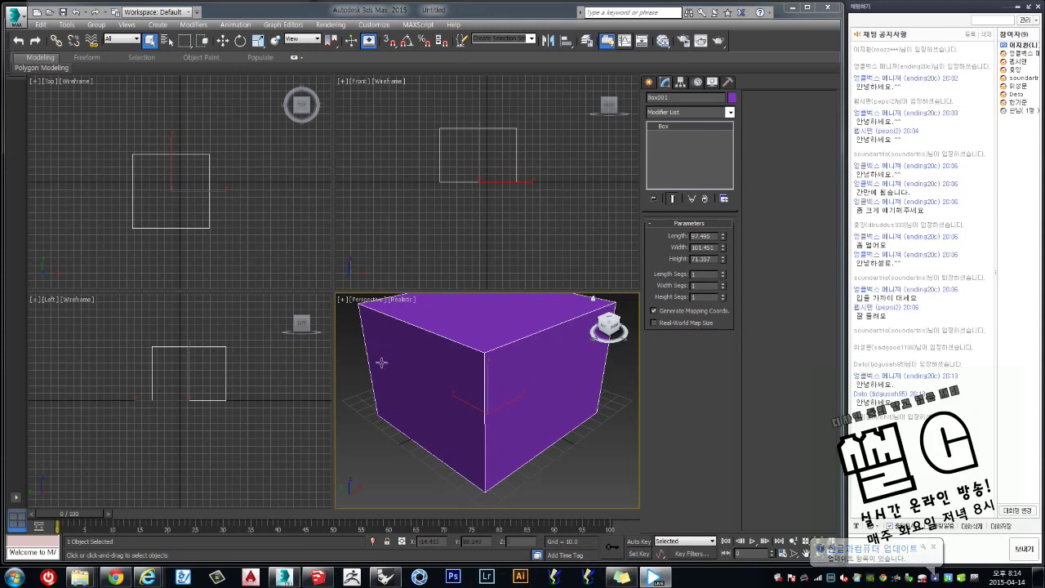
pyautogui.hotkey('ctrl', 'd')
pyautogui.keyDown('alt'); pyautogui.moveTo(380, 373); pyautogui.dragTo(384, 359, button='middle'); pyautogui.keyUp('alt')
pyautogui.hotkey('alt', 'w')
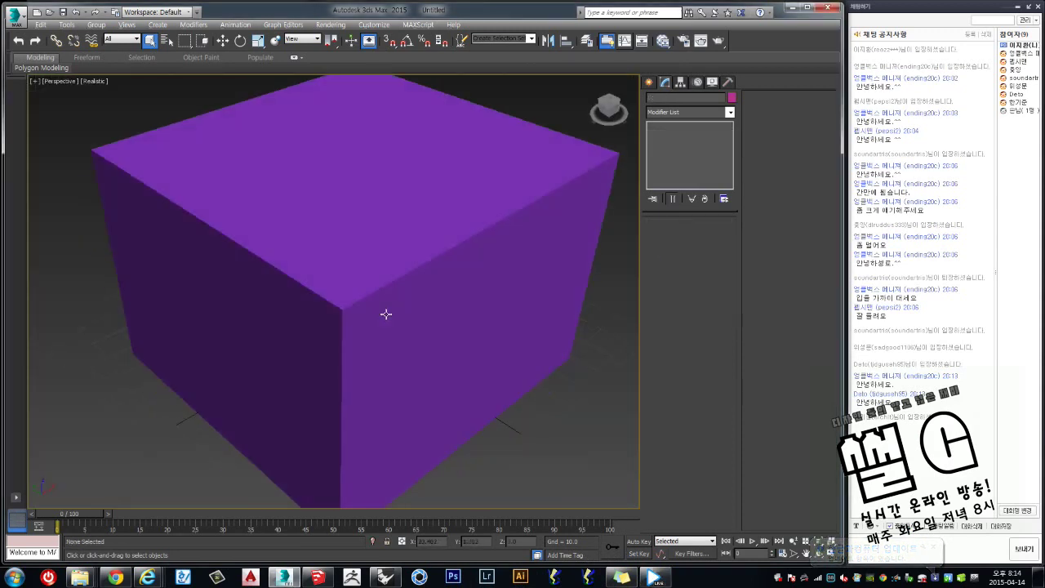
pyautogui.moveTo(387, 313)
pyautogui.keyDown('alt'); pyautogui.mouseDown(button='middle')
pyautogui.moveTo(401, 308)
pyautogui.moveTo(352, 324)
pyautogui.mouseUp(button='middle'); pyautogui.keyUp('alt')
pyautogui.click(367, 324)
pyautogui.press('z')
# Toggle edged faces and wireframe on the box, returning to plain realistic shading.
pyautogui.click(221, 176)
pyautogui.press('F4')
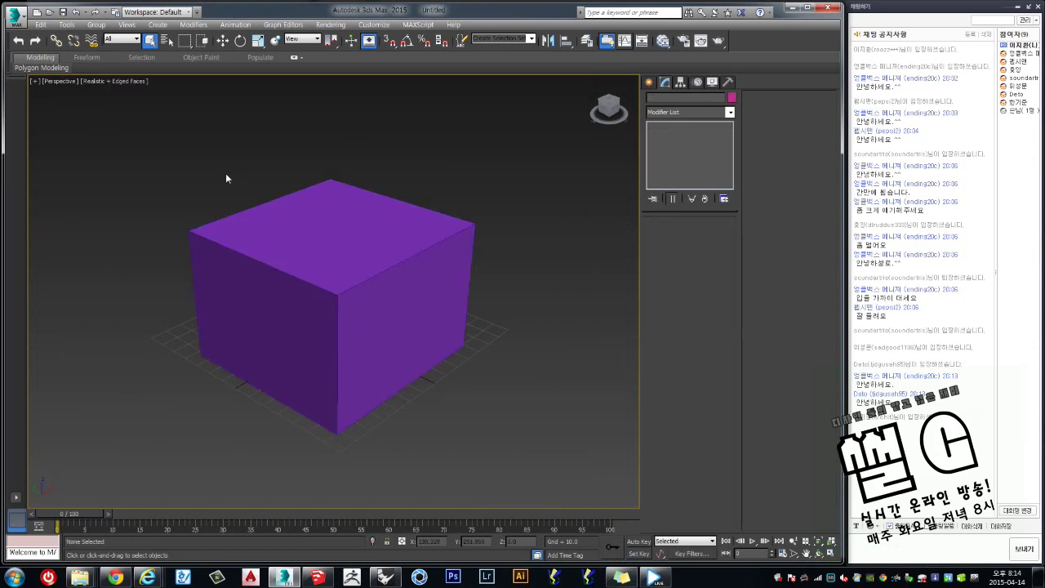
pyautogui.click(311, 273)
pyautogui.click(240, 189)
pyautogui.press('F3')
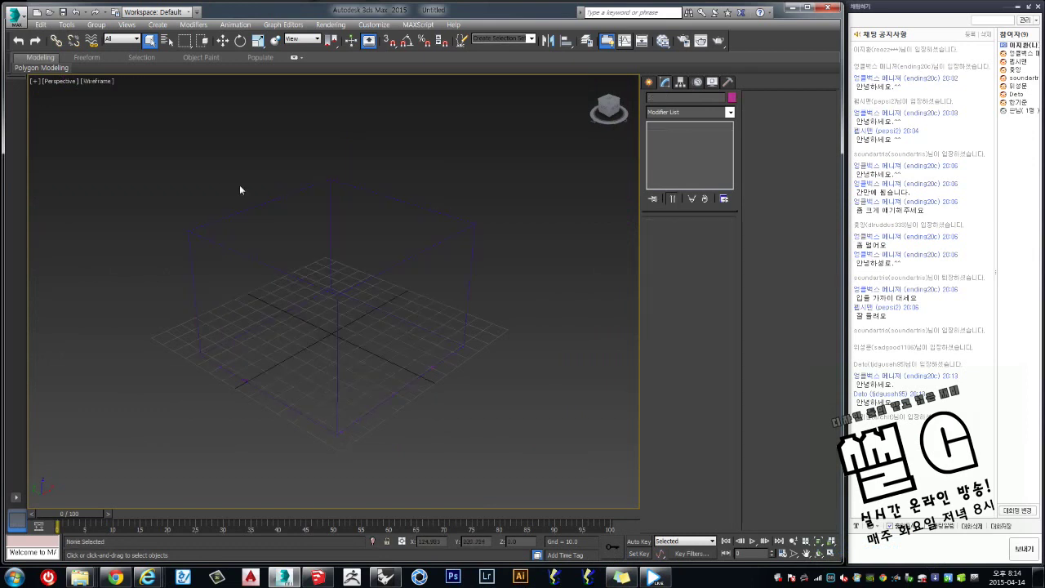
pyautogui.press('F3')
pyautogui.press('F4')
# Orbit around the box from side and low angles, reselecting it with a window.
pyautogui.moveTo(353, 186)
pyautogui.keyDown('alt'); pyautogui.mouseDown(button='middle')
pyautogui.moveTo(415, 175)
pyautogui.moveTo(422, 253)
pyautogui.moveTo(367, 303)
pyautogui.moveTo(371, 220)
pyautogui.moveTo(358, 274)
pyautogui.mouseUp(button='middle'); pyautogui.keyUp('alt')
pyautogui.click(371, 220)
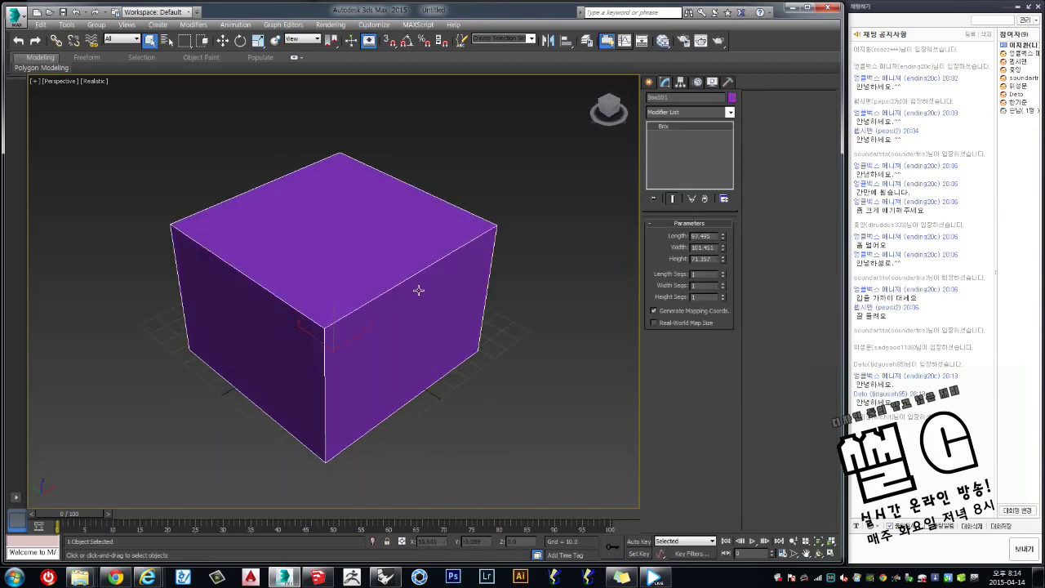
pyautogui.moveTo(417, 288)
pyautogui.keyDown('alt'); pyautogui.mouseDown(button='middle')
pyautogui.moveTo(468, 280)
pyautogui.moveTo(421, 298)
pyautogui.moveTo(419, 269)
pyautogui.moveTo(402, 320)
pyautogui.mouseUp(button='middle'); pyautogui.keyUp('alt')
pyautogui.scroll(2, 416, 298)
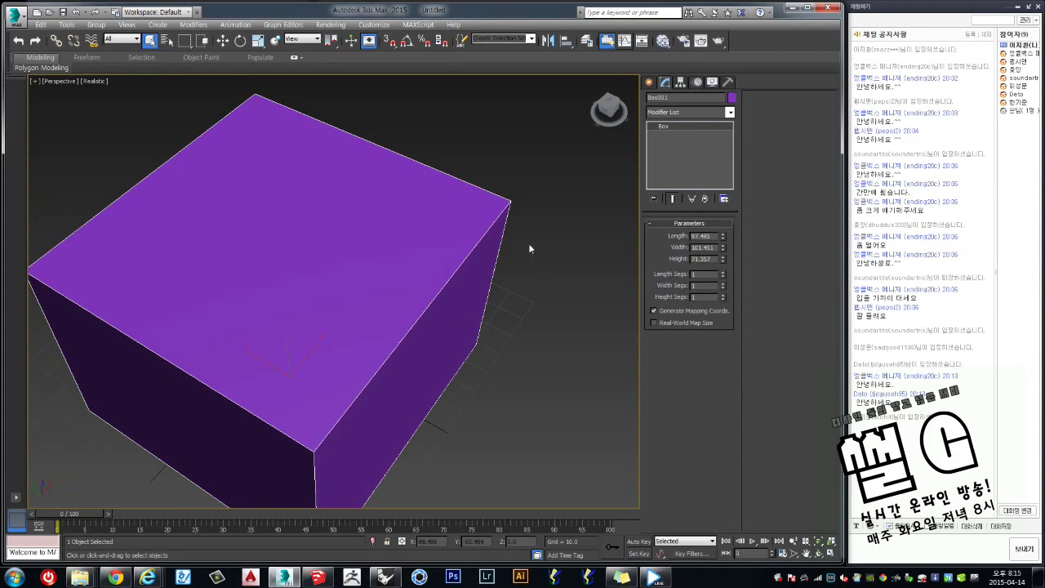
pyautogui.moveTo(457, 285)
pyautogui.keyDown('alt'); pyautogui.mouseDown(button='middle')
pyautogui.moveTo(457, 262)
pyautogui.moveTo(399, 268)
pyautogui.moveTo(422, 247)
pyautogui.moveTo(401, 285)
pyautogui.mouseUp(button='middle'); pyautogui.keyUp('alt')
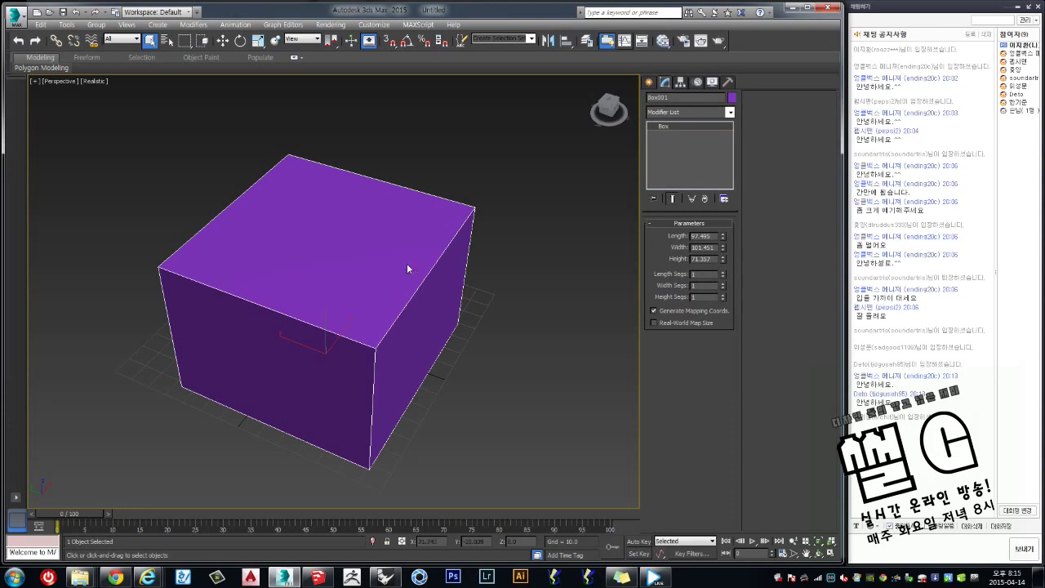
pyautogui.rightClick(406, 264)
pyautogui.click(358, 150)
pyautogui.moveTo(468, 172); pyautogui.dragTo(391, 245)
pyautogui.keyDown('alt'); pyautogui.moveTo(391, 296); pyautogui.dragTo(370, 282, button='middle'); pyautogui.keyUp('alt')
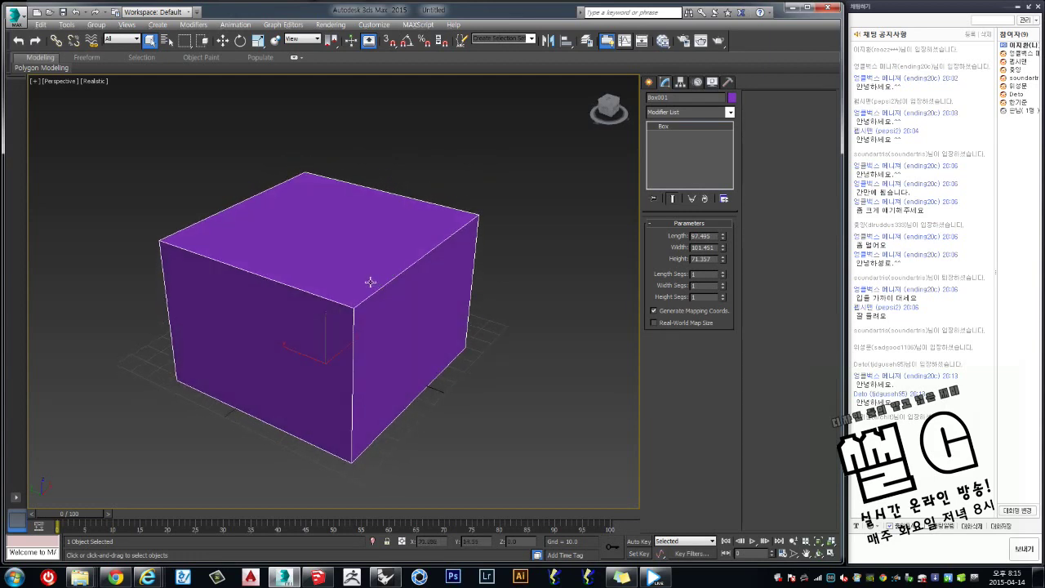
pyautogui.moveTo(370, 281)
pyautogui.keyDown('alt'); pyautogui.mouseDown(button='middle')
pyautogui.moveTo(351, 304)
pyautogui.moveTo(363, 328)
pyautogui.moveTo(350, 291)
pyautogui.moveTo(376, 297)
pyautogui.moveTo(395, 285)
pyautogui.moveTo(380, 305)
pyautogui.mouseUp(button='middle'); pyautogui.keyUp('alt')
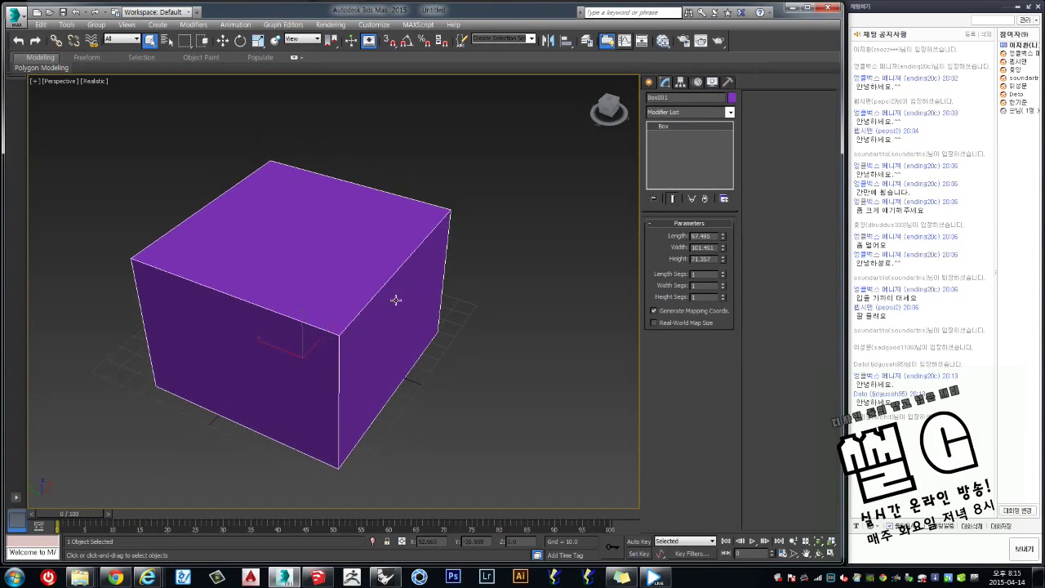
# Give Box001 4 length, 5 width and 4 height segments and raise its height to 97.246.
pyautogui.rightClick(422, 261)
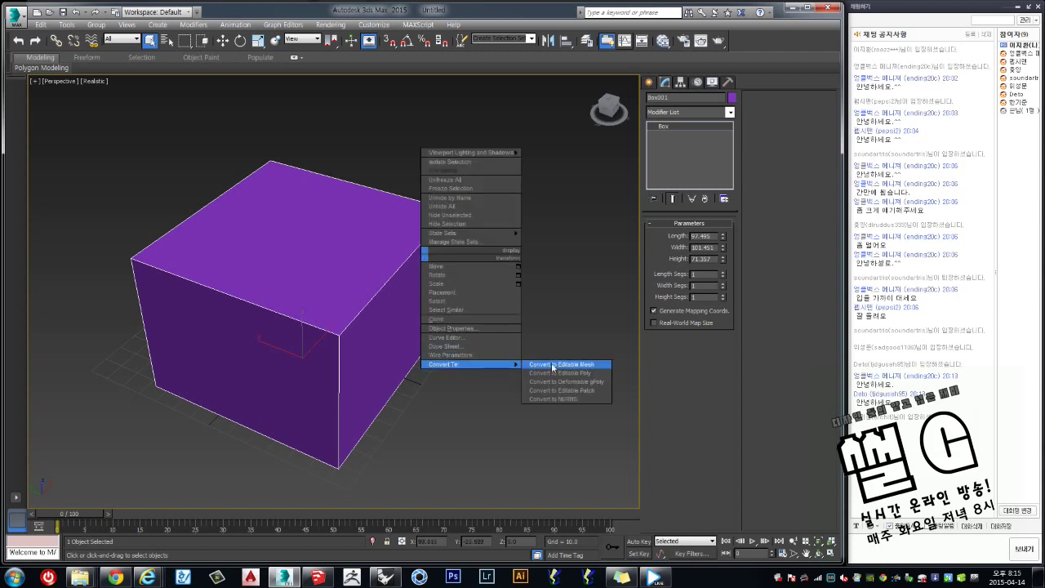
pyautogui.moveTo(457, 364)
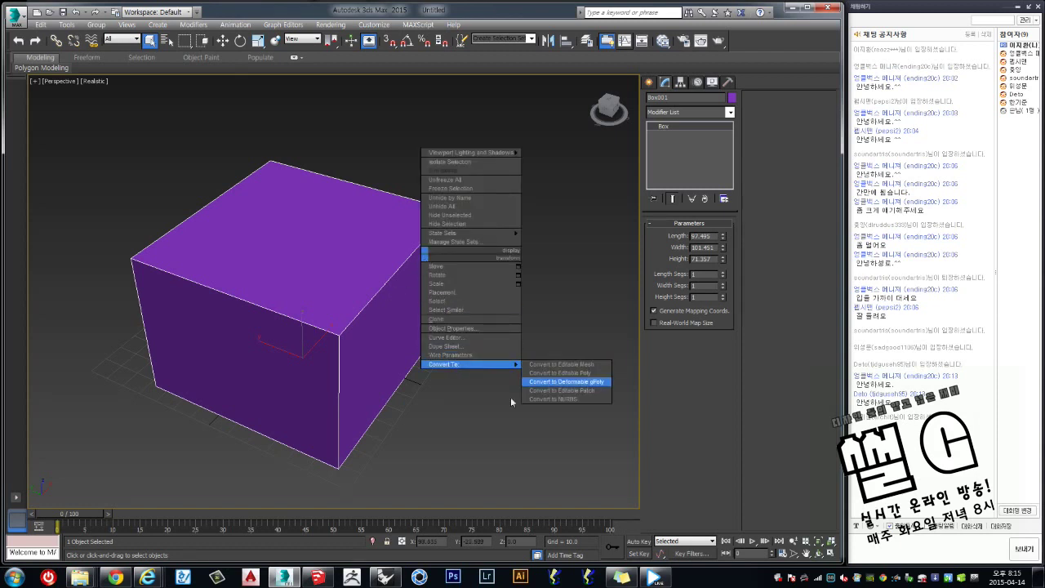
pyautogui.click(359, 313)
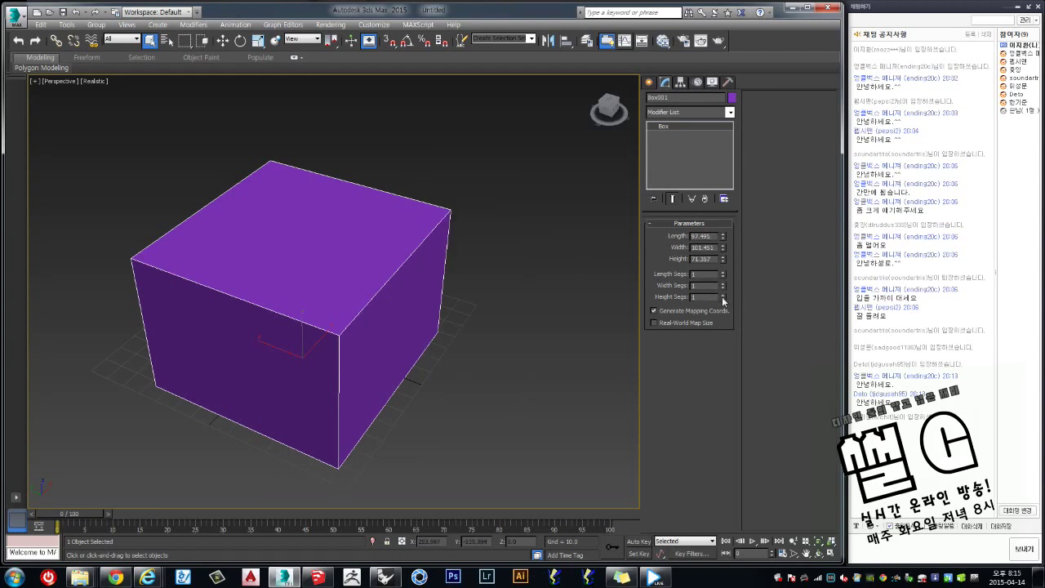
pyautogui.moveTo(508, 316)
pyautogui.keyDown('alt'); pyautogui.mouseDown(button='middle')
pyautogui.moveTo(477, 283)
pyautogui.moveTo(516, 288)
pyautogui.mouseUp(button='middle'); pyautogui.keyUp('alt')
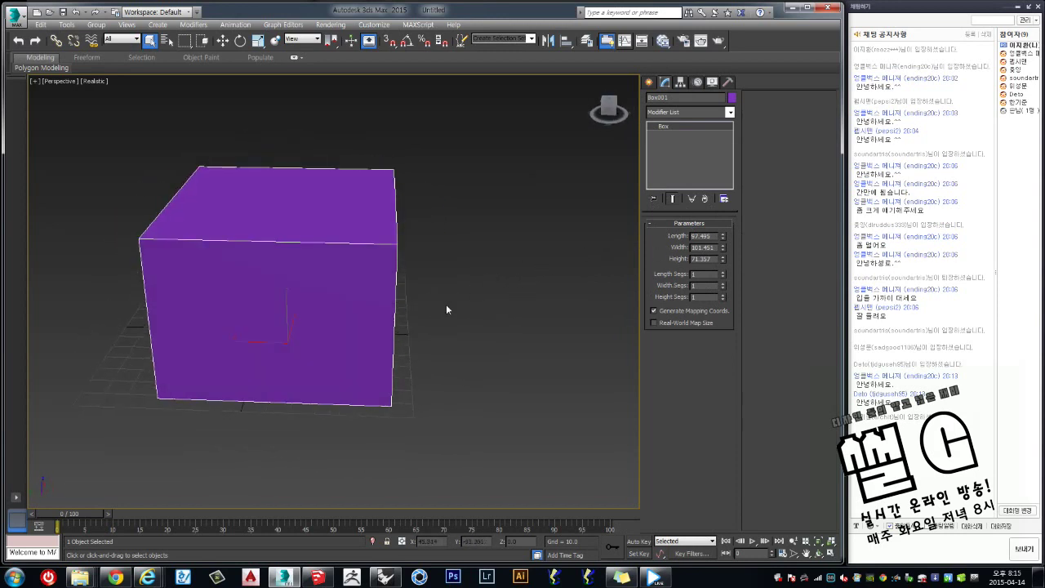
pyautogui.moveTo(471, 276)
pyautogui.keyDown('alt'); pyautogui.mouseDown(button='middle')
pyautogui.moveTo(417, 287)
pyautogui.moveTo(403, 270)
pyautogui.mouseUp(button='middle'); pyautogui.keyUp('alt')
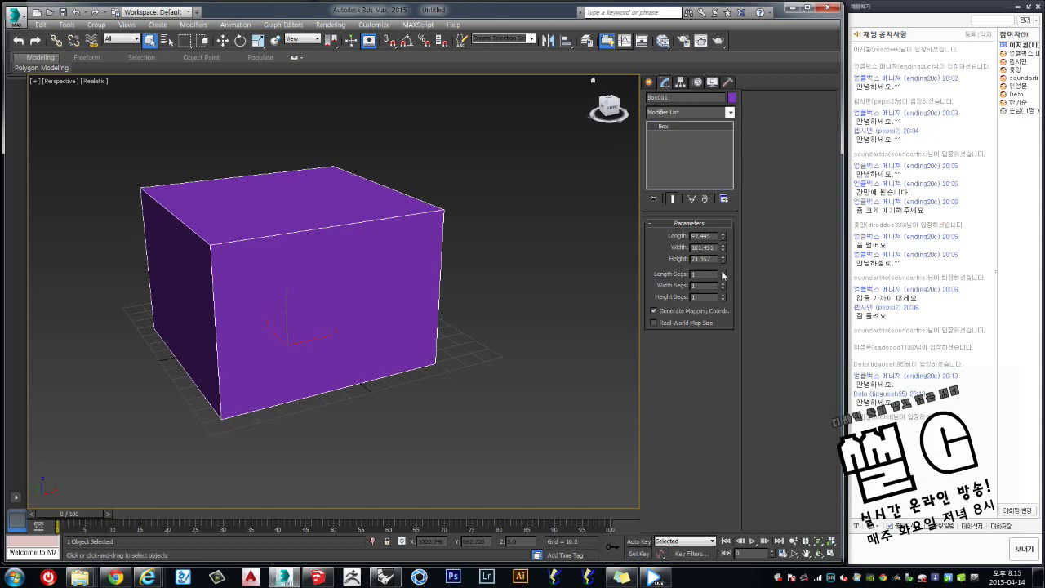
pyautogui.moveTo(723, 276); pyautogui.dragTo(721, 260)
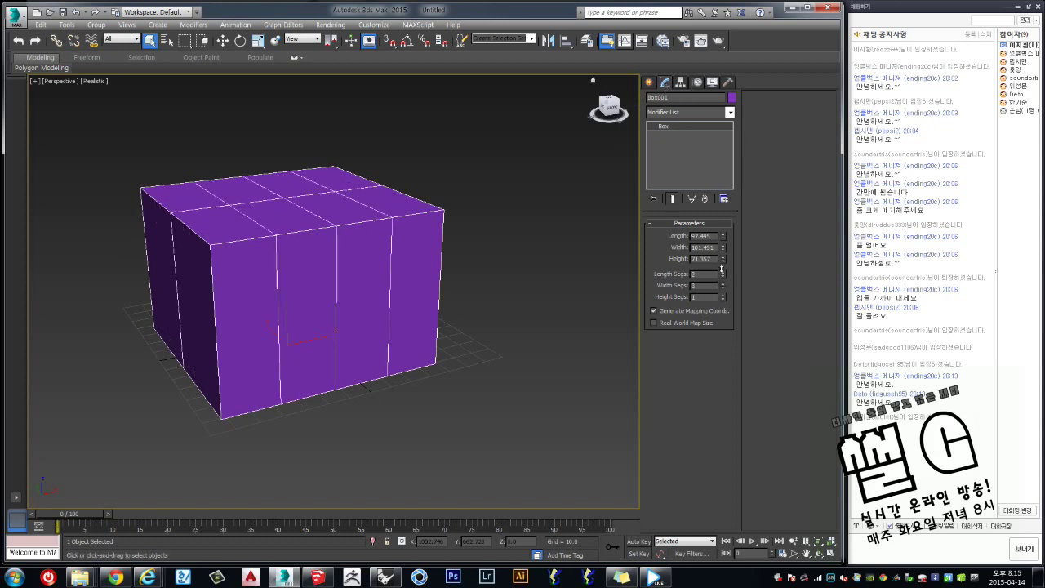
pyautogui.moveTo(723, 298); pyautogui.dragTo(722, 237)
pyautogui.keyDown('alt'); pyautogui.moveTo(441, 331); pyautogui.dragTo(469, 338, button='middle'); pyautogui.keyUp('alt')
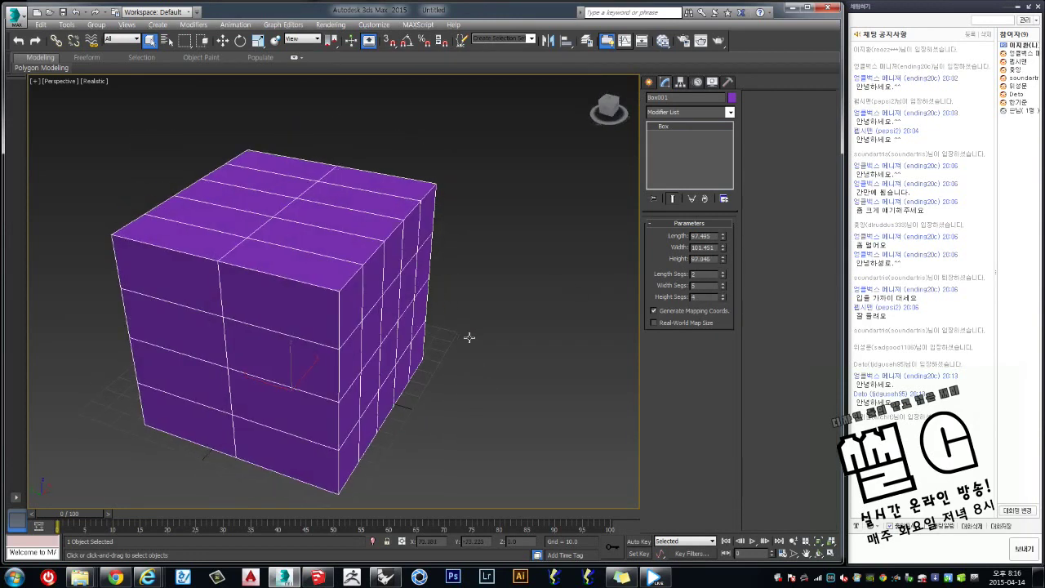
pyautogui.moveTo(724, 254)
pyautogui.mouseDown()
pyautogui.moveTo(722, 245)
pyautogui.moveTo(723, 271)
pyautogui.mouseUp()
pyautogui.moveTo(444, 327)
pyautogui.keyDown('alt'); pyautogui.mouseDown(button='middle')
pyautogui.moveTo(464, 297)
pyautogui.moveTo(509, 278)
pyautogui.moveTo(557, 277)
pyautogui.moveTo(548, 316)
pyautogui.moveTo(482, 334)
pyautogui.mouseUp(button='middle'); pyautogui.keyUp('alt')
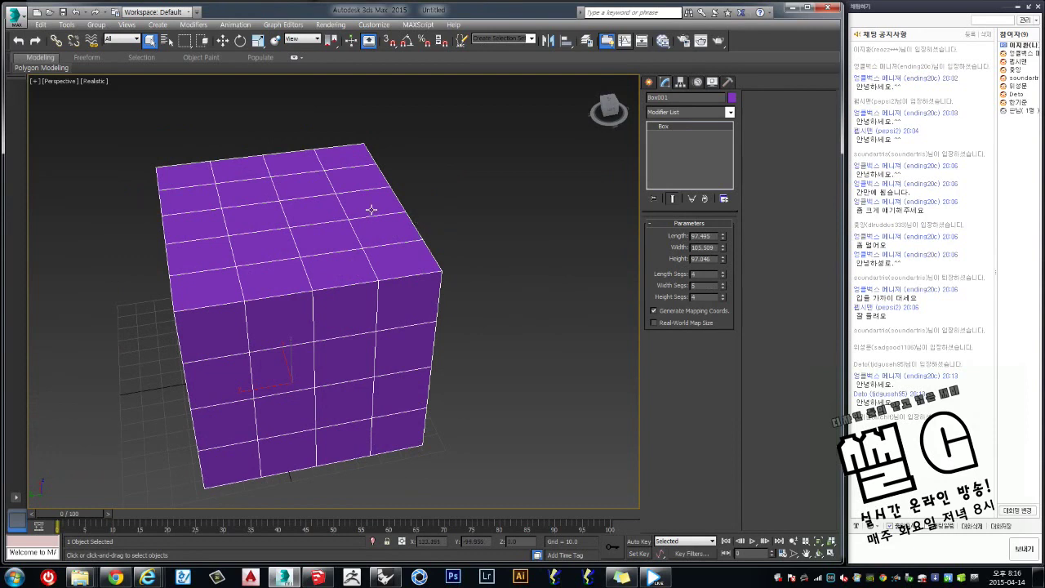
pyautogui.rightClick(349, 173)
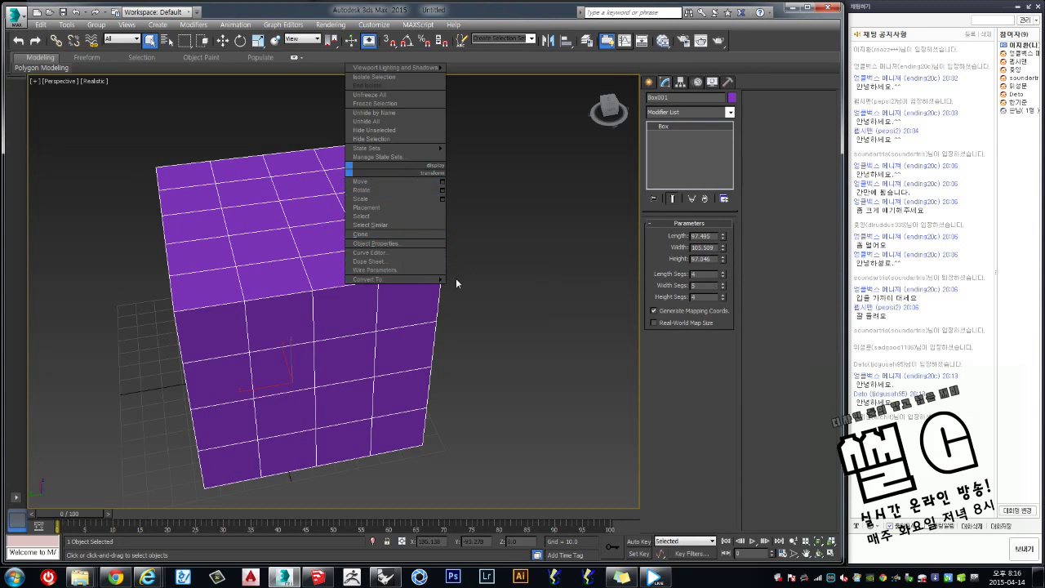
pyautogui.moveTo(383, 279)
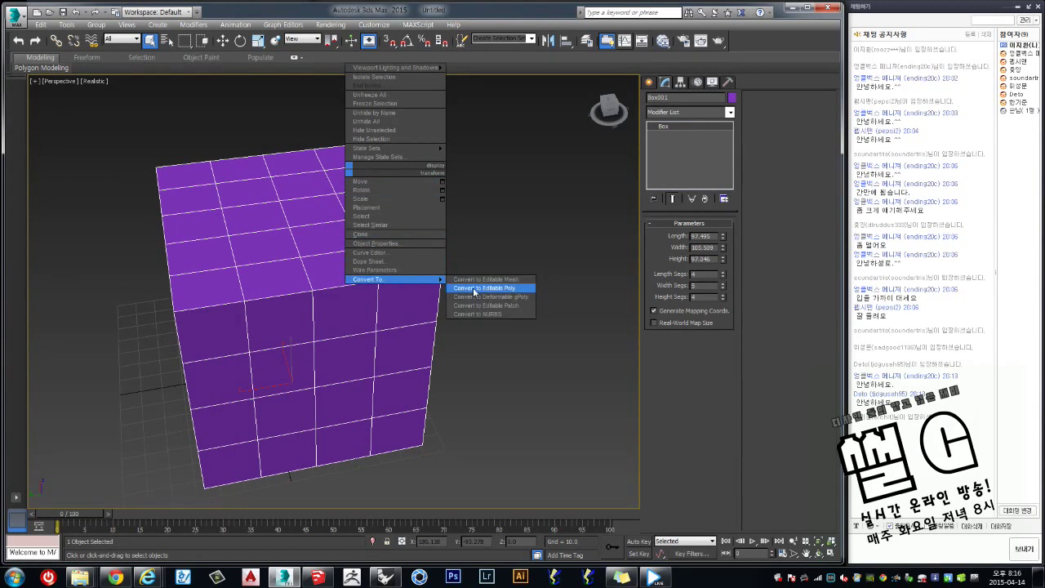
# Convert the cube to an Editable Poly and select corner vertices while viewing from above.
pyautogui.click(475, 291)
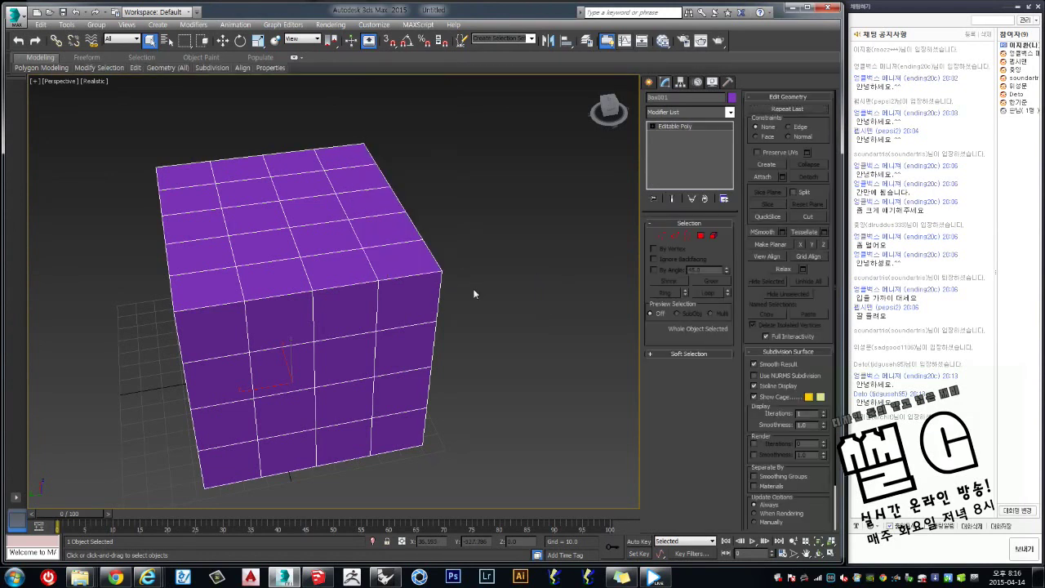
pyautogui.moveTo(473, 288)
pyautogui.mouseDown(button='middle')
pyautogui.moveTo(451, 286)
pyautogui.moveTo(464, 242)
pyautogui.mouseUp(button='middle')
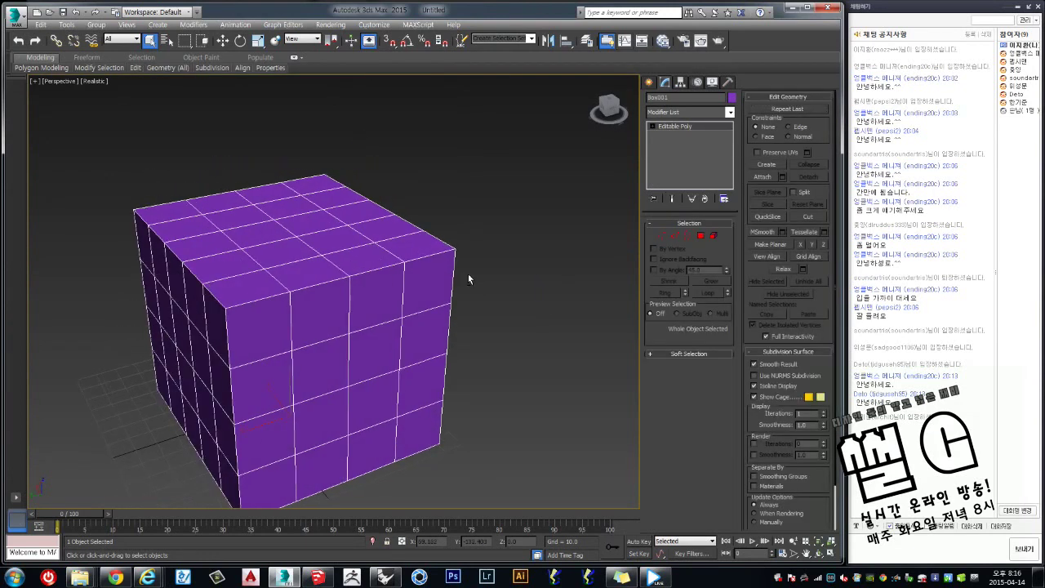
pyautogui.press('1')
pyautogui.moveTo(411, 193); pyautogui.dragTo(484, 236)
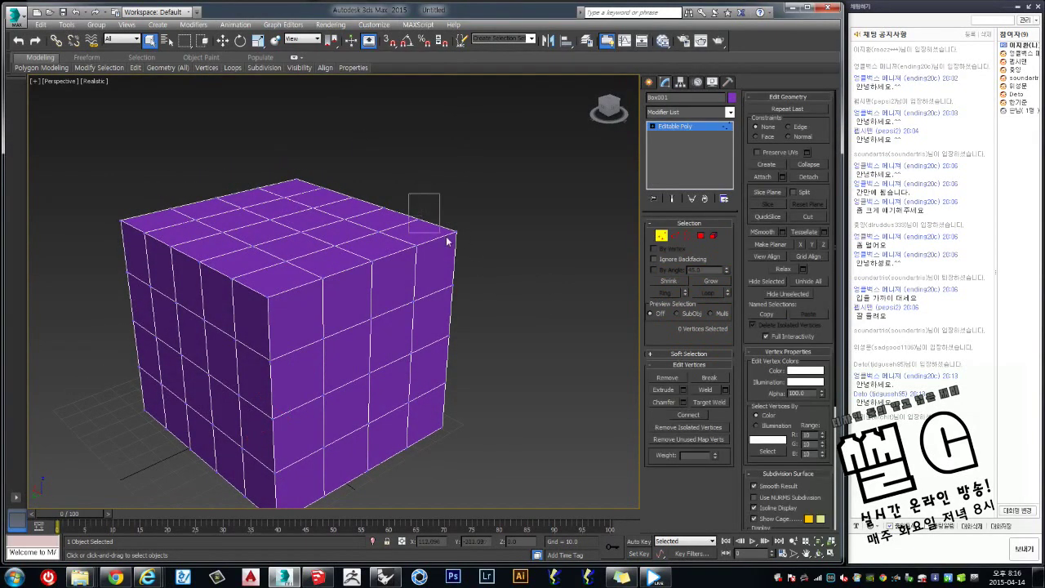
pyautogui.keyDown('alt'); pyautogui.moveTo(484, 236); pyautogui.dragTo(459, 234, button='middle'); pyautogui.keyUp('alt')
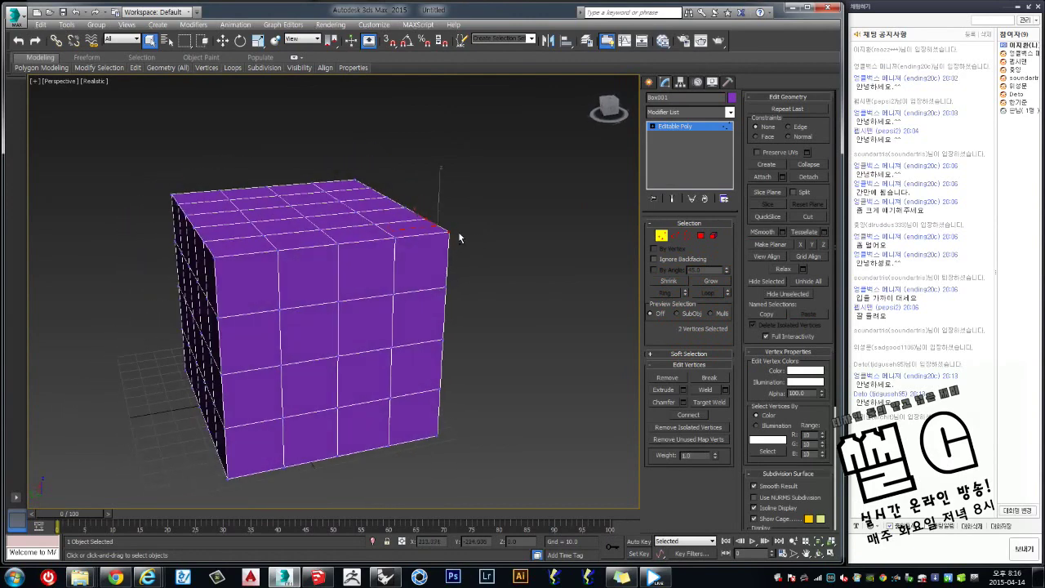
pyautogui.scroll(2, 515, 221)
pyautogui.scroll(-3, 518, 245)
pyautogui.keyDown('alt'); pyautogui.moveTo(515, 254); pyautogui.dragTo(436, 230, button='middle'); pyautogui.keyUp('alt')
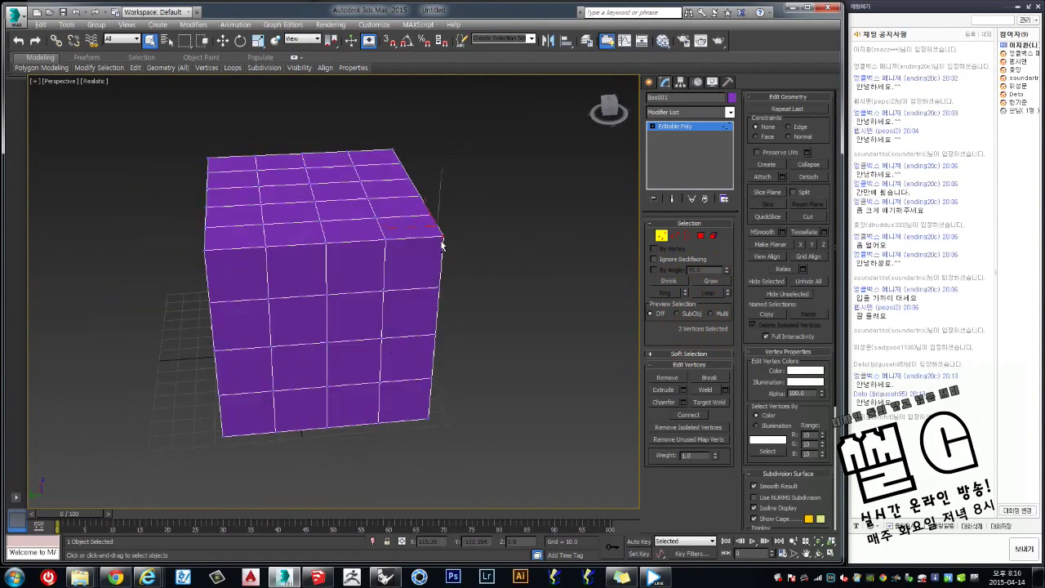
# In Polygon mode, select and zoom to several faces across the cube's top.
pyautogui.press('2')
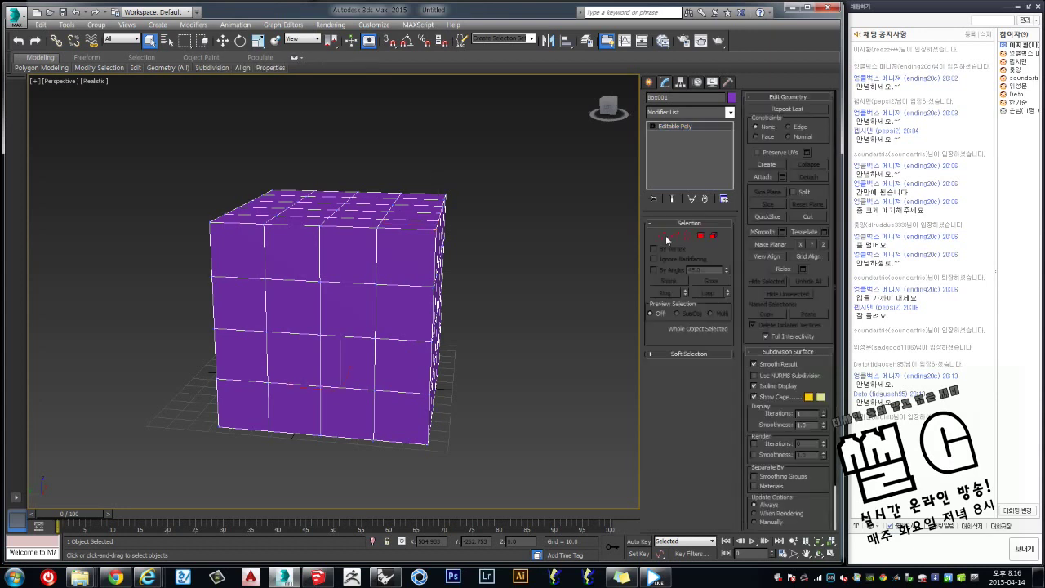
pyautogui.click(699, 236)
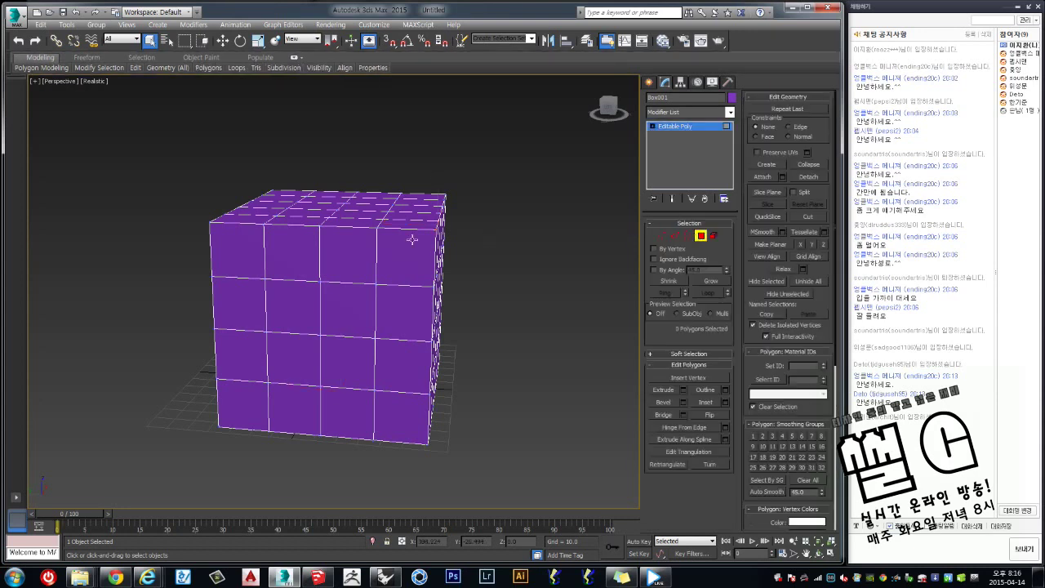
pyautogui.click(368, 216)
pyautogui.press('z')
pyautogui.scroll(-3, 339, 249)
pyautogui.scroll(-3, 339, 249)
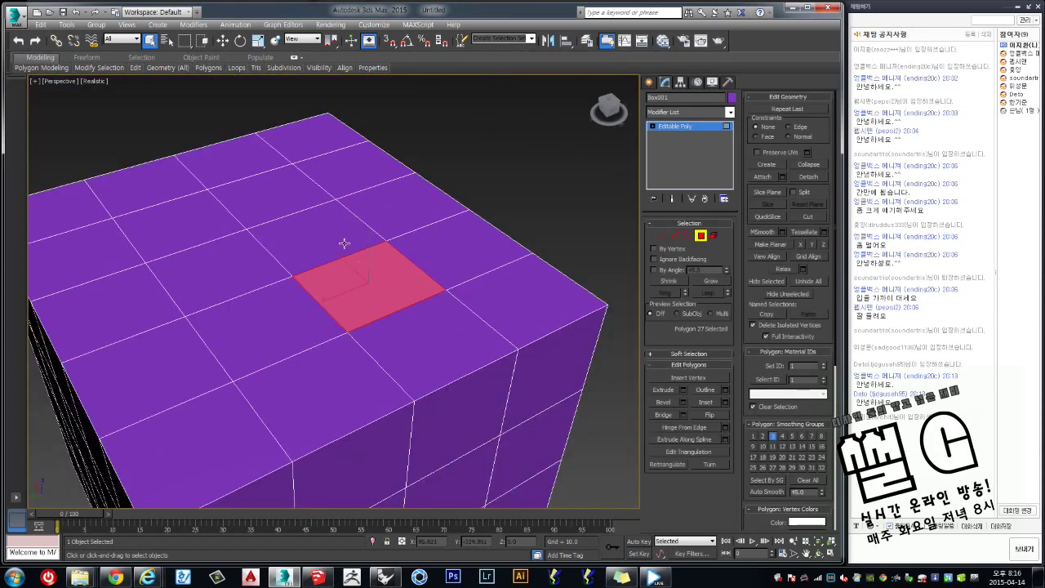
pyautogui.click(333, 235)
pyautogui.click(274, 191)
pyautogui.click(217, 273)
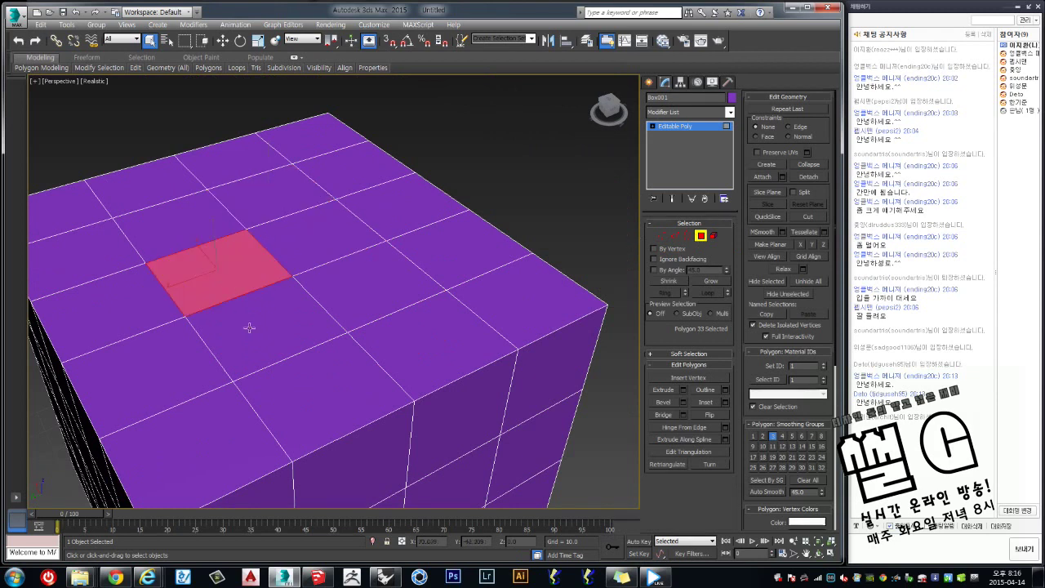
pyautogui.click(250, 327)
pyautogui.click(311, 378)
pyautogui.scroll(-2, 311, 376)
pyautogui.scroll(-2, 327, 367)
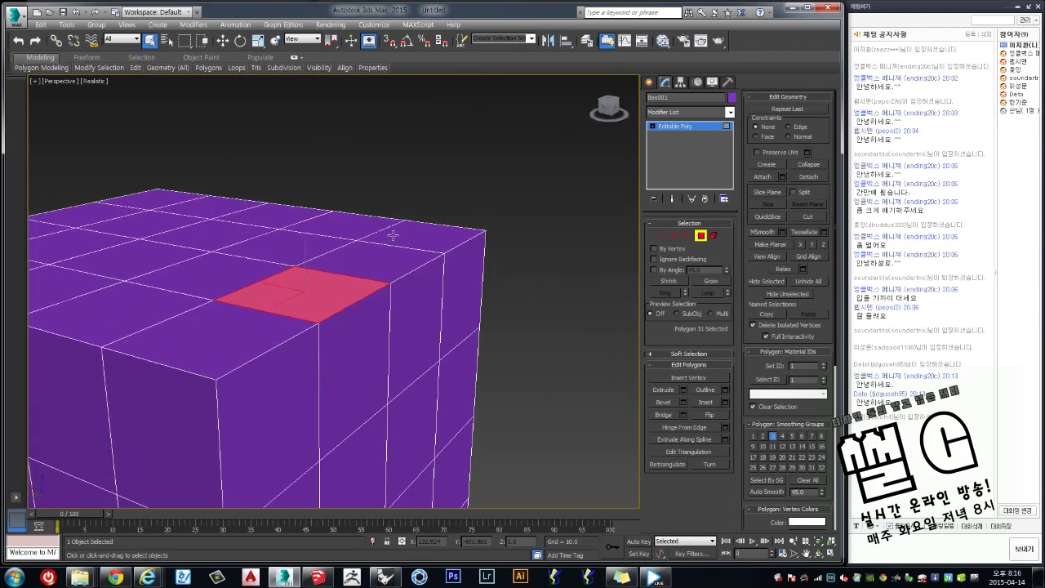
pyautogui.scroll(-3, 359, 343)
pyautogui.scroll(-1, 384, 331)
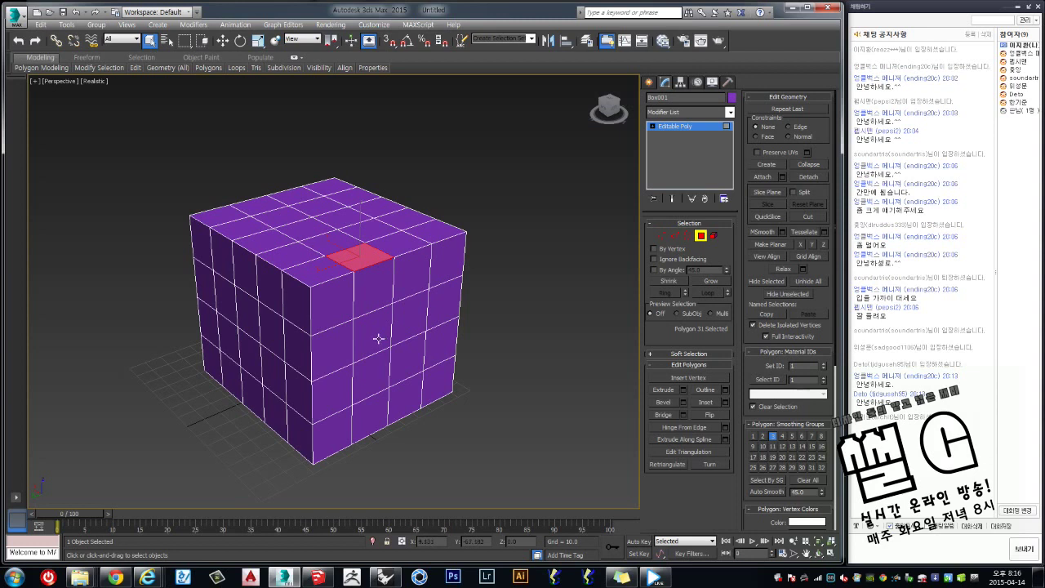
# Select a 2x2 block of four adjacent faces on the cube's side.
pyautogui.click(374, 329)
pyautogui.keyDown('ctrl'); pyautogui.click(377, 366); pyautogui.keyUp('ctrl')
pyautogui.keyDown('ctrl'); pyautogui.click(410, 362); pyautogui.keyUp('ctrl')
pyautogui.keyDown('ctrl'); pyautogui.click(408, 326); pyautogui.keyUp('ctrl')
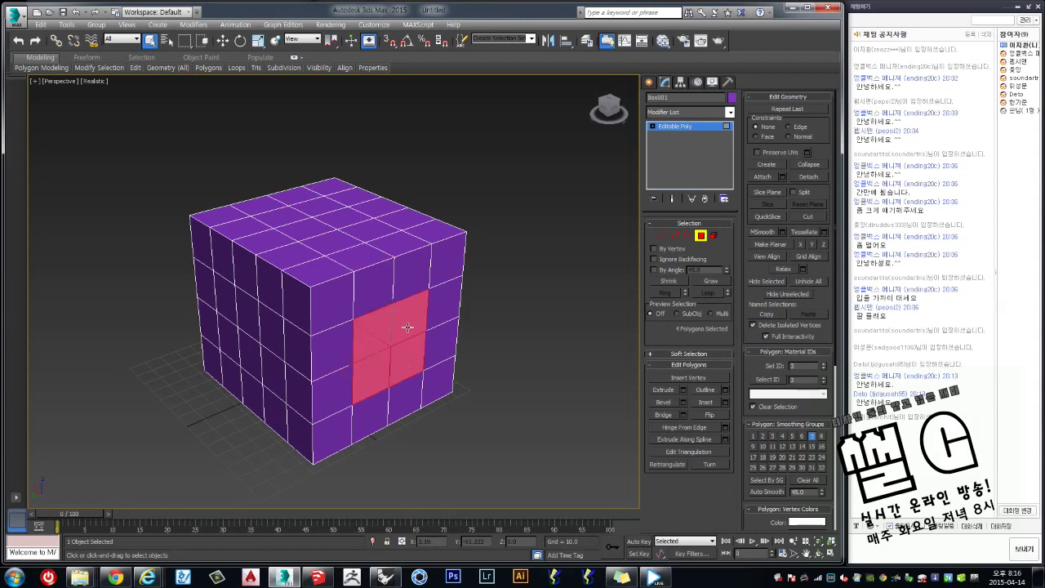
pyautogui.keyDown('alt'); pyautogui.moveTo(410, 326); pyautogui.dragTo(410, 341, button='middle'); pyautogui.keyUp('alt')
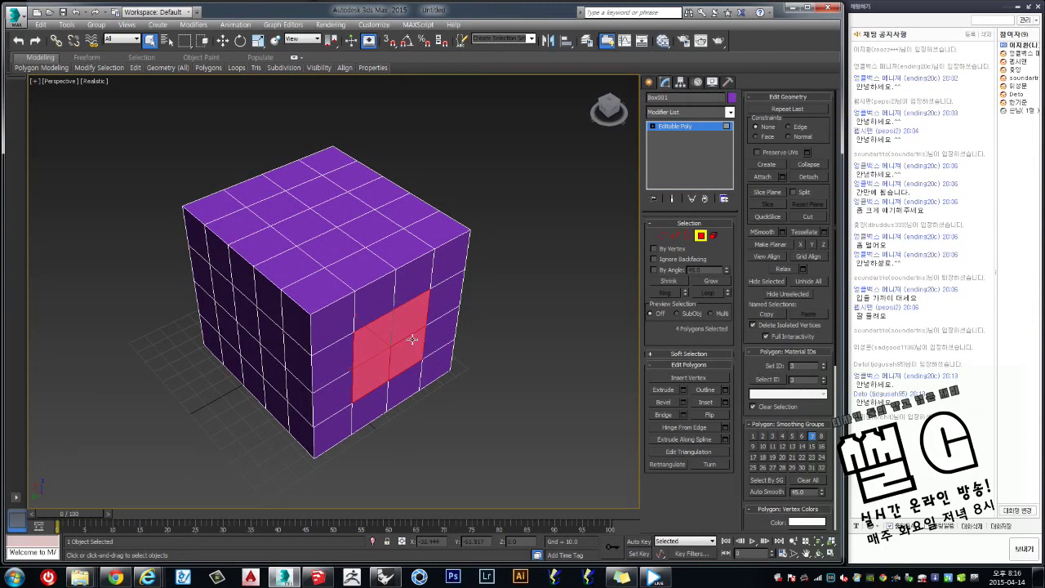
pyautogui.keyDown('alt'); pyautogui.moveTo(414, 324); pyautogui.dragTo(397, 324, button='middle'); pyautogui.keyUp('alt')
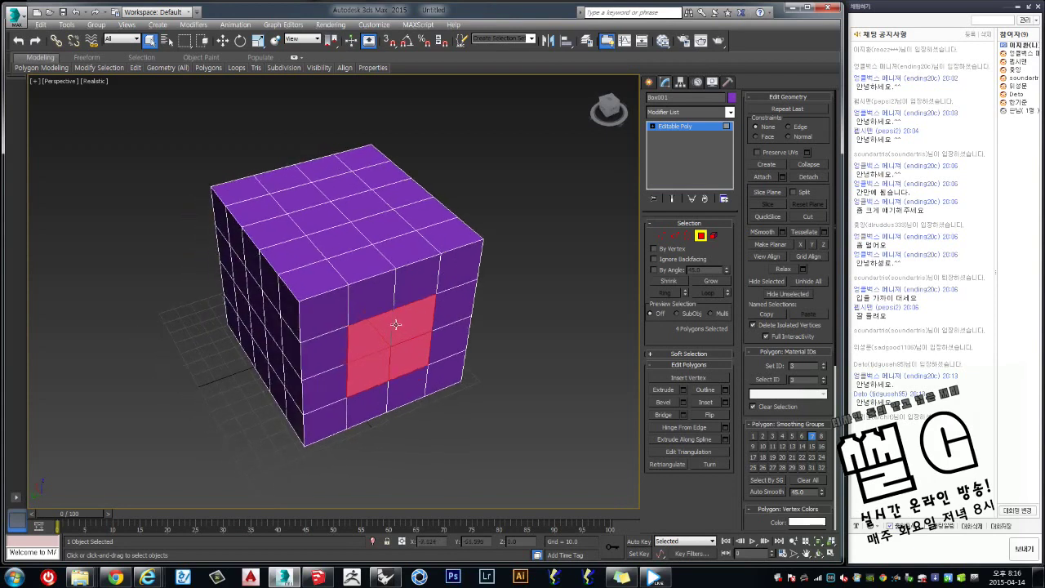
pyautogui.moveTo(398, 326); pyautogui.dragTo(398, 300, button='middle')
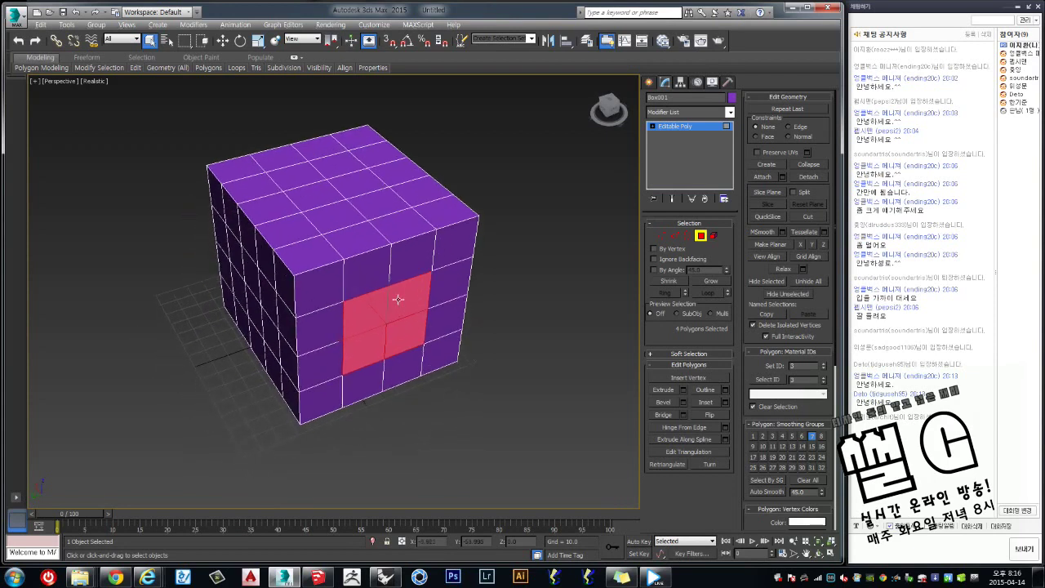
pyautogui.scroll(2, 398, 299)
pyautogui.scroll(2, 400, 302)
pyautogui.scroll(1, 401, 303)
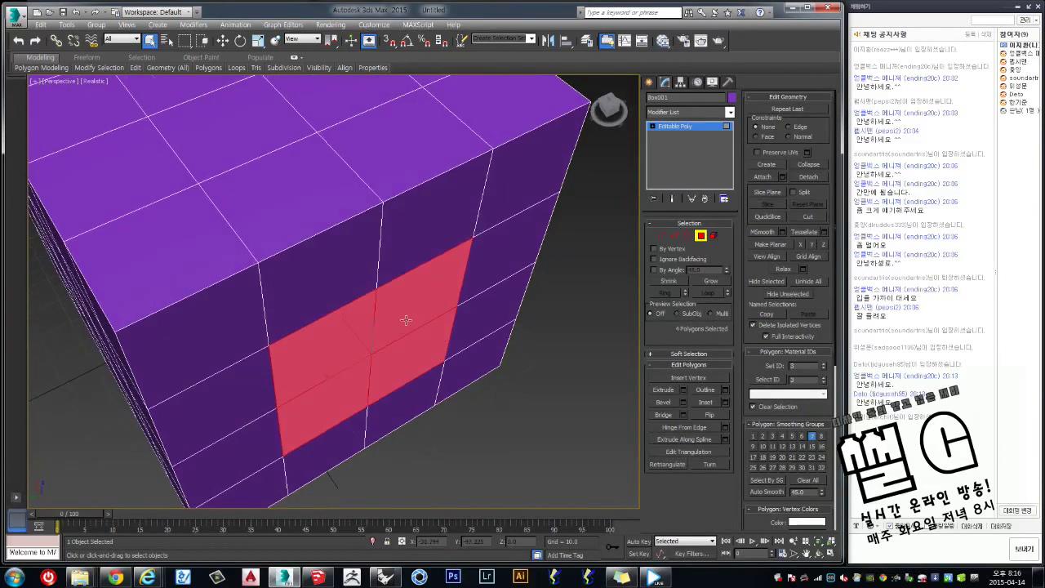
pyautogui.scroll(1, 404, 315)
pyautogui.keyDown('alt'); pyautogui.moveTo(406, 305); pyautogui.dragTo(407, 301, button='middle'); pyautogui.keyUp('alt')
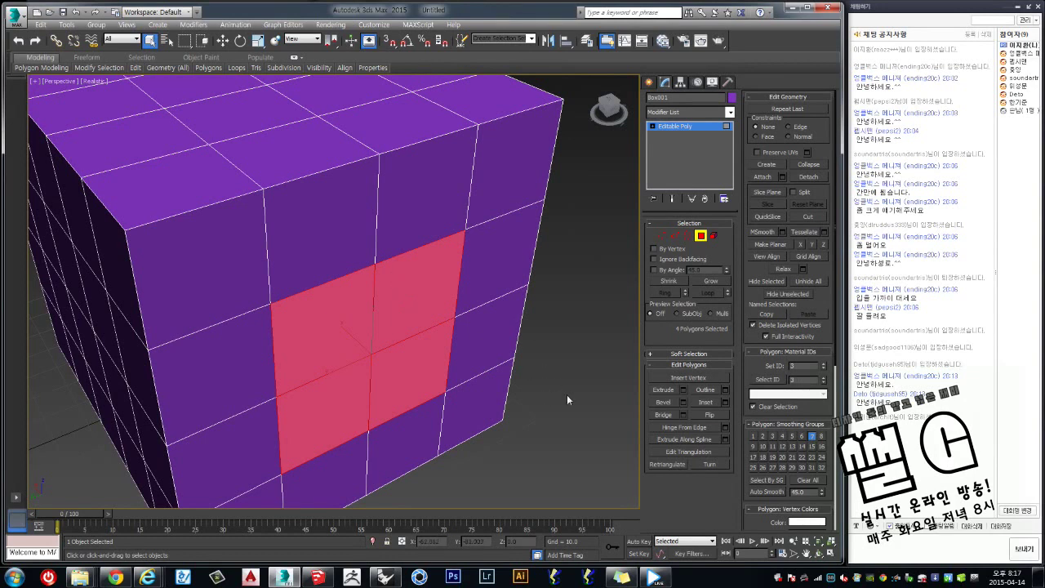
pyautogui.scroll(-1, 501, 287)
pyautogui.scroll(4, 506, 287)
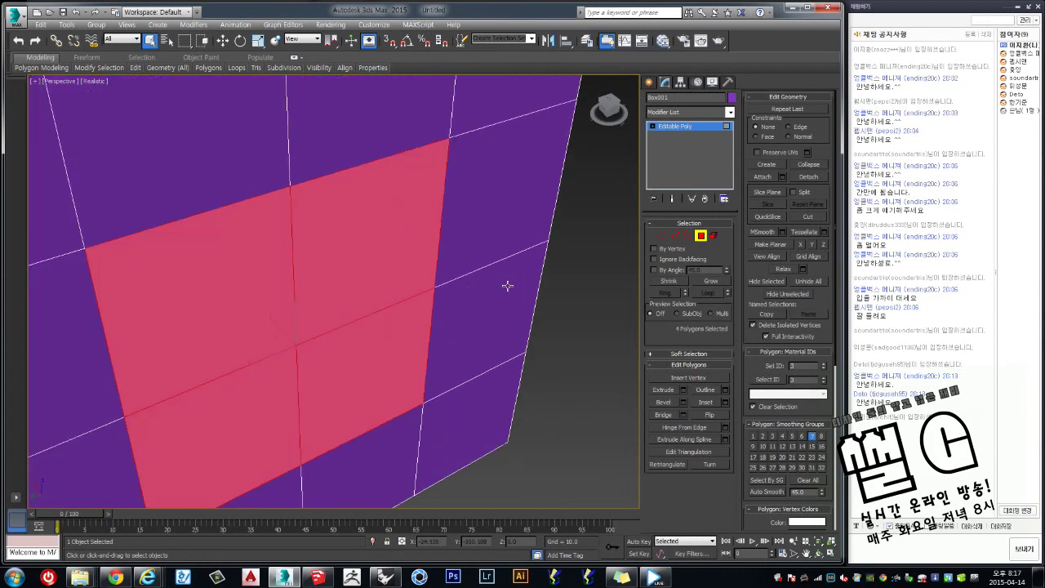
pyautogui.scroll(-6, 506, 286)
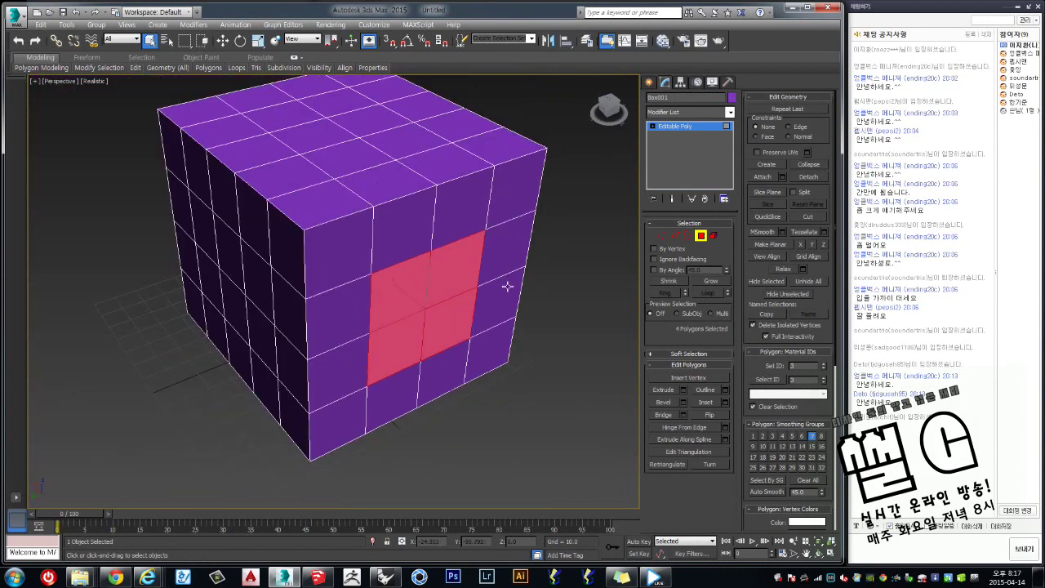
# Move the 2x2 face block outward along X so that side bulges out.
pyautogui.click(701, 237)
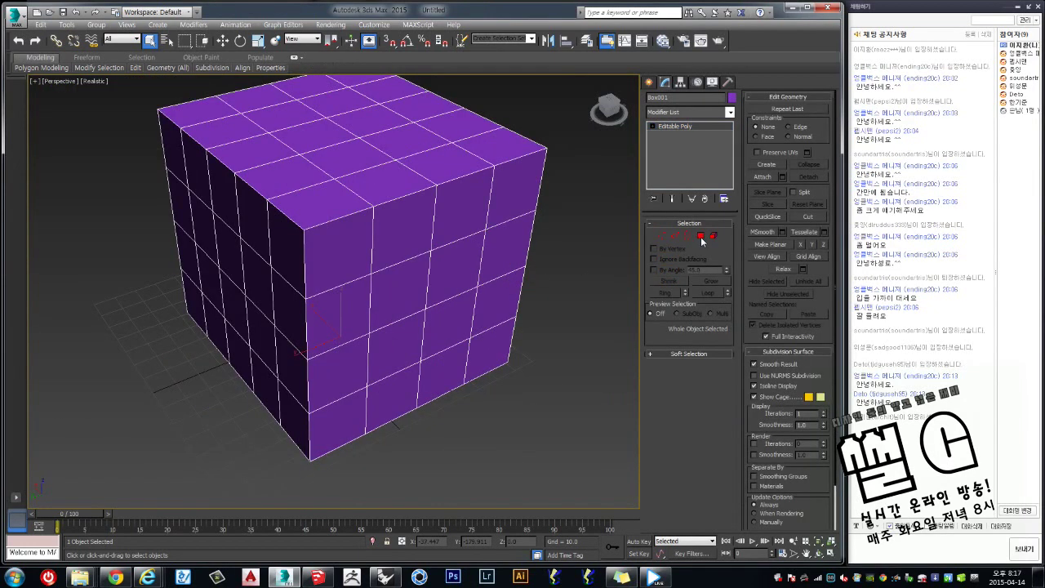
pyautogui.click(700, 236)
pyautogui.moveTo(548, 271)
pyautogui.keyDown('alt'); pyautogui.mouseDown(button='middle')
pyautogui.moveTo(538, 295)
pyautogui.moveTo(482, 290)
pyautogui.mouseUp(button='middle'); pyautogui.keyUp('alt')
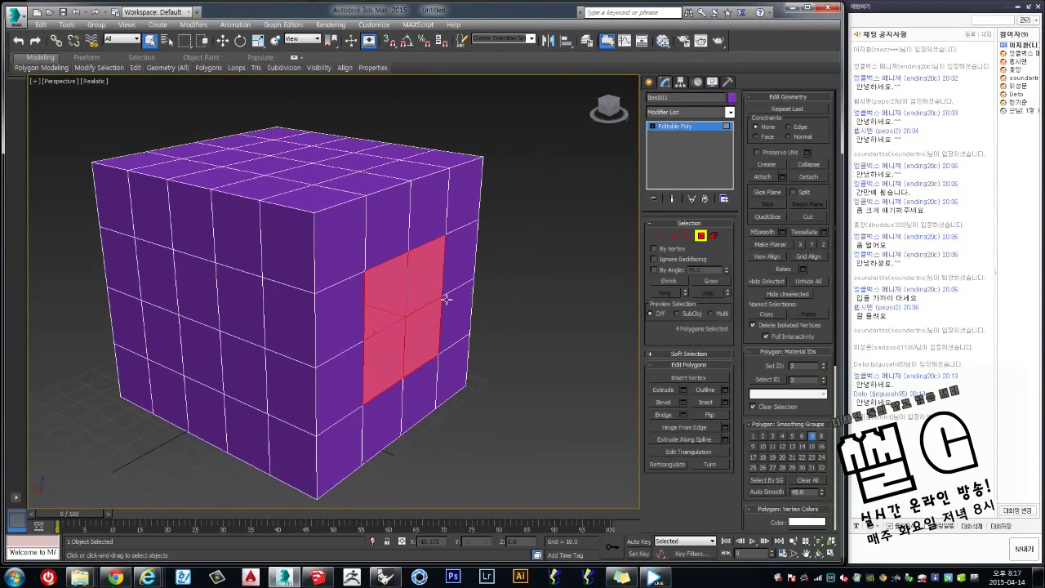
pyautogui.press('w')
pyautogui.moveTo(376, 306); pyautogui.dragTo(461, 292)
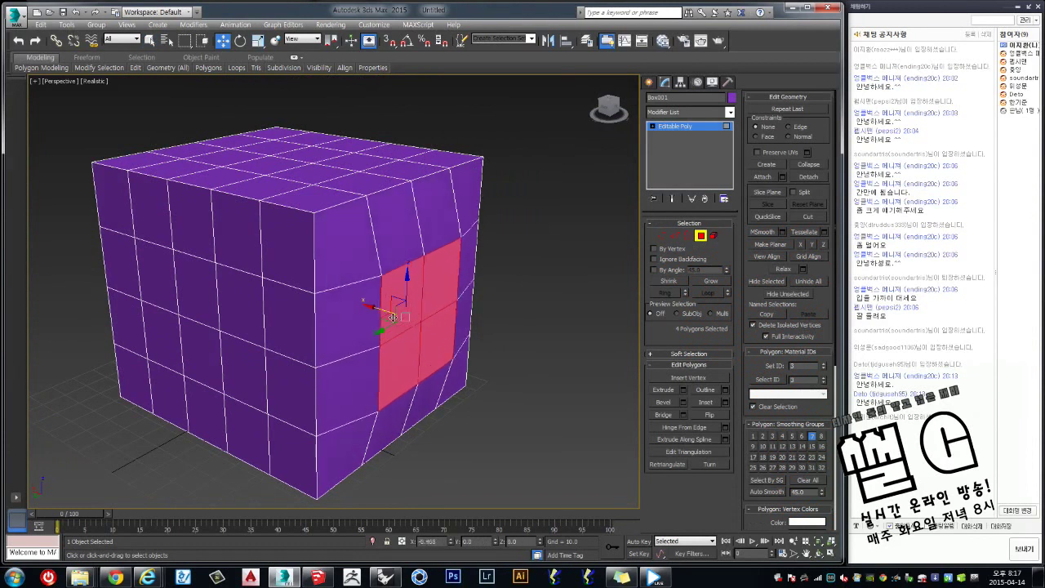
pyautogui.moveTo(462, 292)
pyautogui.keyDown('alt'); pyautogui.mouseDown(button='middle')
pyautogui.moveTo(459, 371)
pyautogui.moveTo(427, 347)
pyautogui.mouseUp(button='middle'); pyautogui.keyUp('alt')
# Pull the centre vertex on the cube's top upward along Z into a pyramid spike.
pyautogui.click(661, 236)
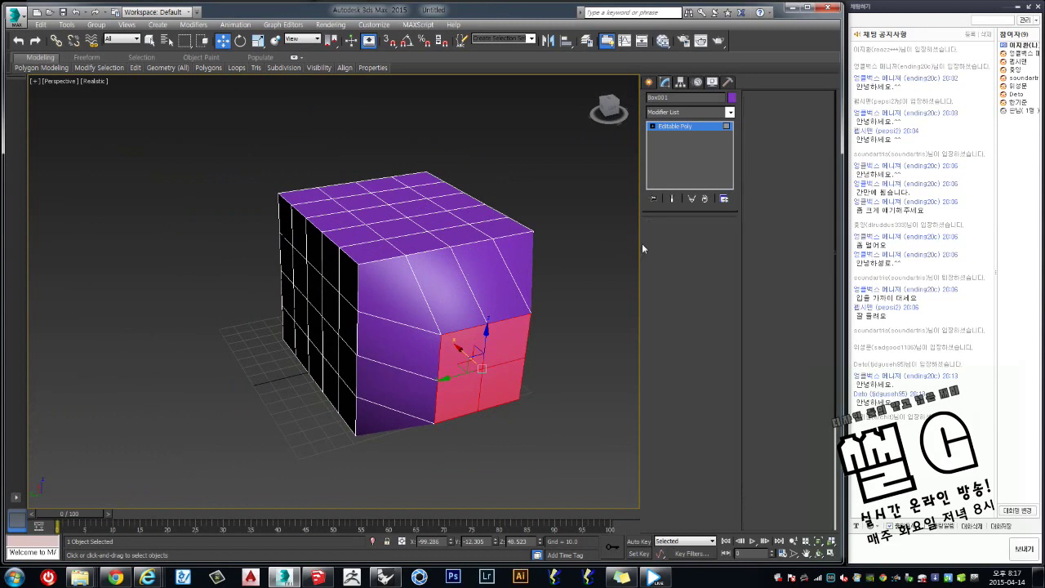
pyautogui.click(406, 215)
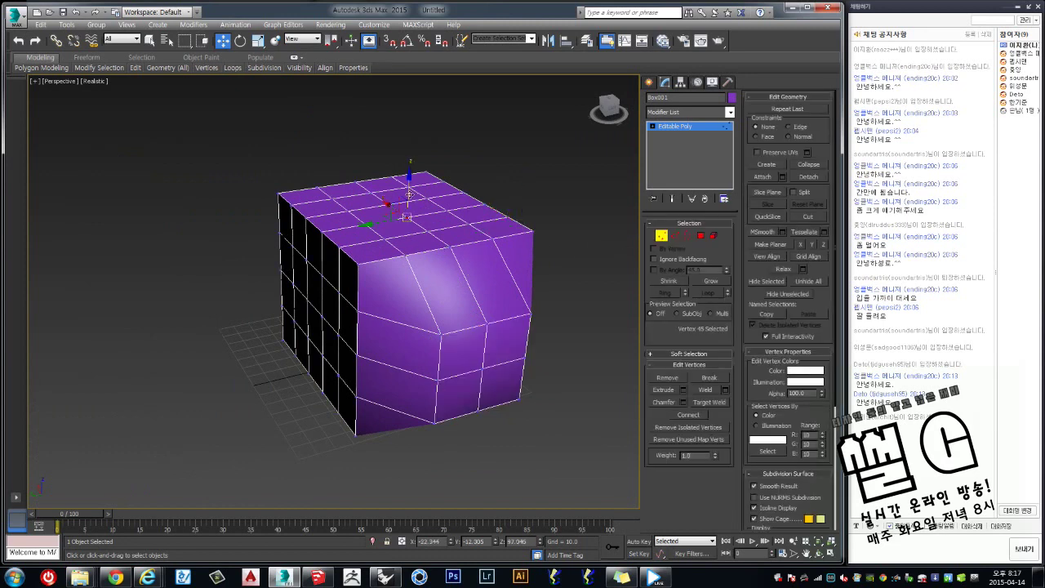
pyautogui.moveTo(408, 194); pyautogui.dragTo(404, 119)
pyautogui.moveTo(401, 188)
pyautogui.keyDown('alt'); pyautogui.mouseDown(button='middle')
pyautogui.moveTo(489, 172)
pyautogui.moveTo(478, 226)
pyautogui.moveTo(424, 216)
pyautogui.moveTo(410, 192)
pyautogui.moveTo(507, 145)
pyautogui.moveTo(541, 182)
pyautogui.moveTo(406, 159)
pyautogui.moveTo(408, 196)
pyautogui.mouseUp(button='middle'); pyautogui.keyUp('alt')
pyautogui.scroll(5, 411, 192)
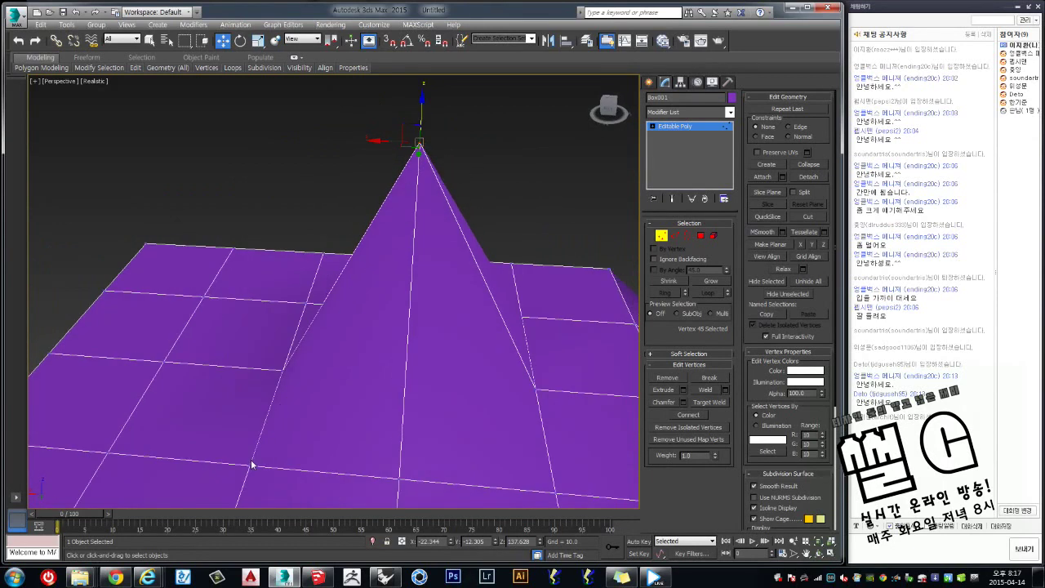
# Orbit around the spike to inspect it from high and low side angles.
pyautogui.moveTo(373, 252)
pyautogui.keyDown('alt'); pyautogui.mouseDown(button='middle')
pyautogui.moveTo(397, 205)
pyautogui.moveTo(432, 233)
pyautogui.moveTo(412, 171)
pyautogui.mouseUp(button='middle'); pyautogui.keyUp('alt')
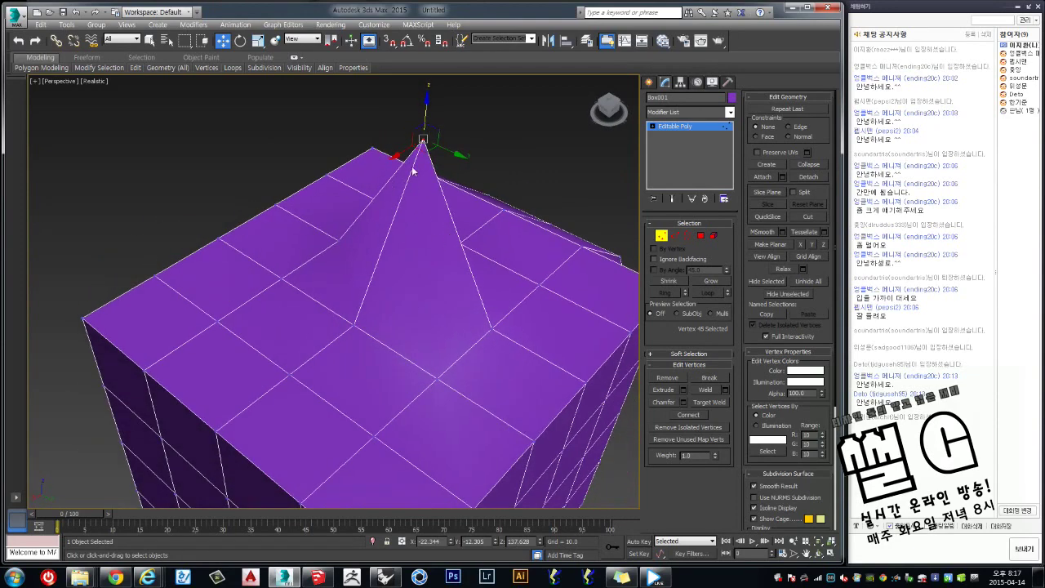
pyautogui.moveTo(460, 264)
pyautogui.keyDown('alt'); pyautogui.mouseDown(button='middle')
pyautogui.moveTo(450, 214)
pyautogui.moveTo(460, 256)
pyautogui.moveTo(447, 264)
pyautogui.mouseUp(button='middle'); pyautogui.keyUp('alt')
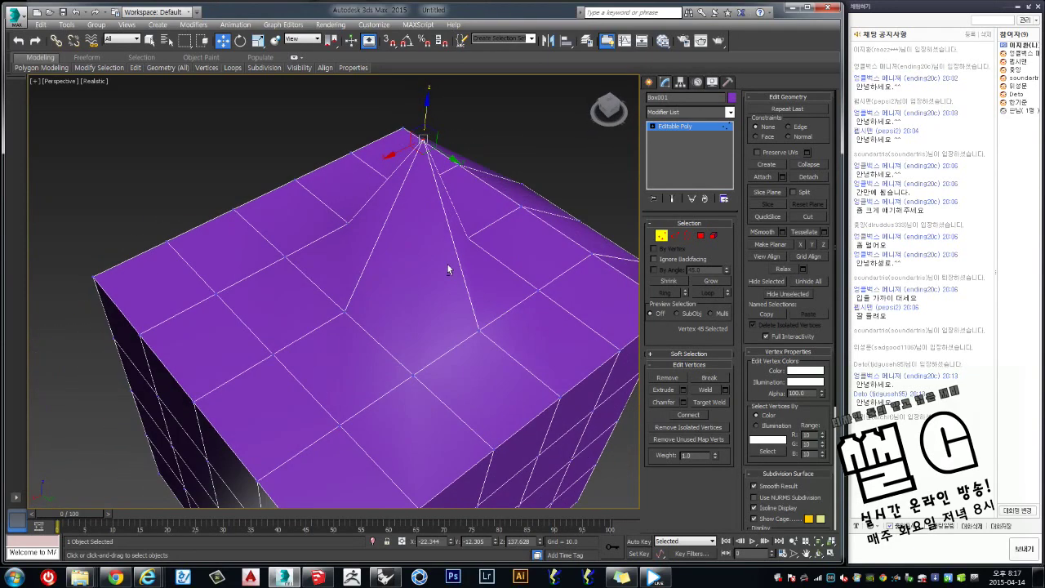
pyautogui.keyDown('alt'); pyautogui.moveTo(512, 281); pyautogui.dragTo(442, 235, button='middle'); pyautogui.keyUp('alt')
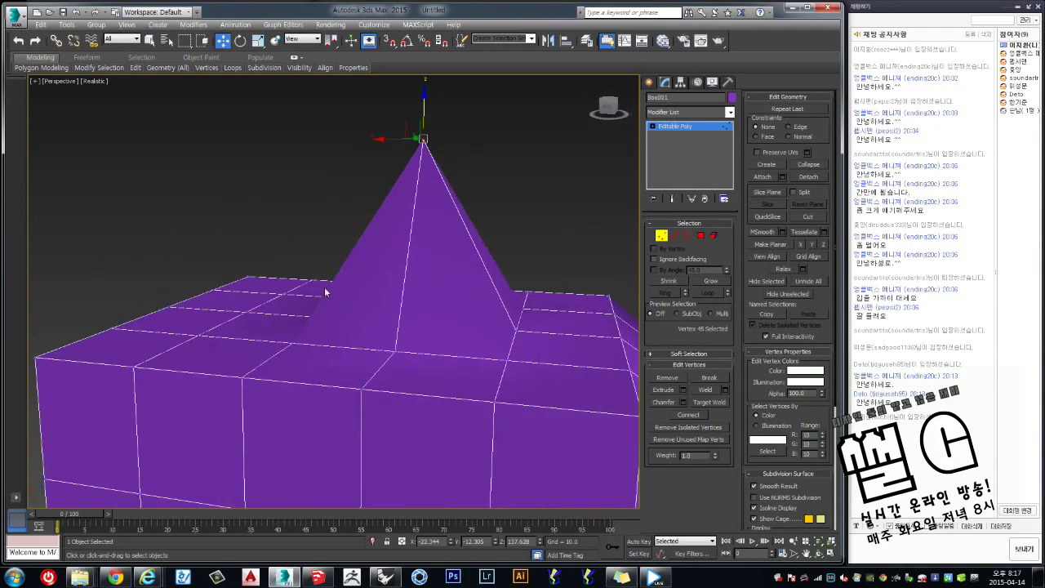
pyautogui.moveTo(324, 287)
pyautogui.keyDown('alt'); pyautogui.mouseDown(button='middle')
pyautogui.moveTo(436, 272)
pyautogui.moveTo(463, 319)
pyautogui.moveTo(461, 216)
pyautogui.mouseUp(button='middle'); pyautogui.keyUp('alt')
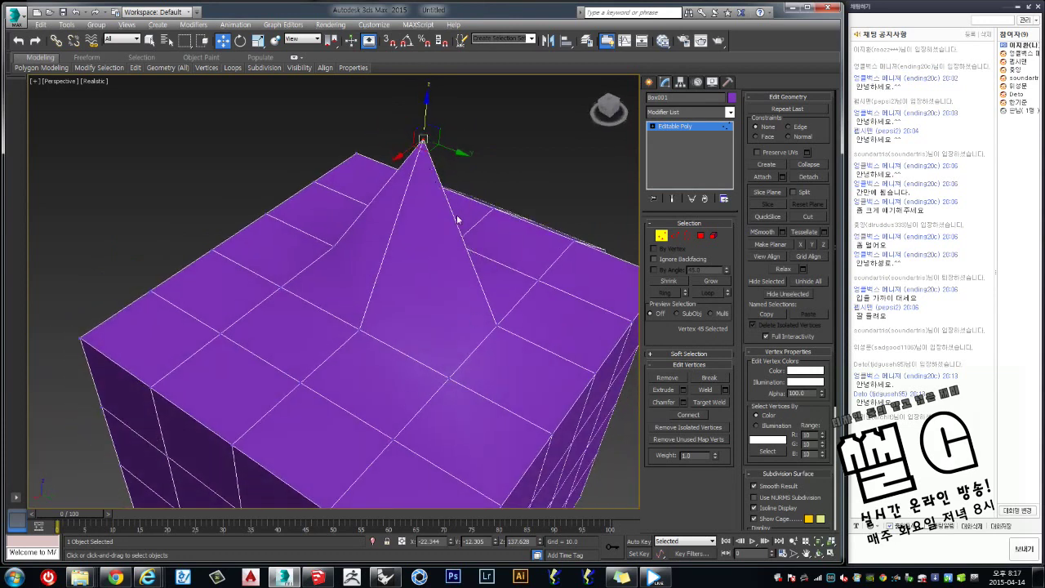
pyautogui.keyDown('alt'); pyautogui.moveTo(485, 310); pyautogui.dragTo(429, 272, button='middle'); pyautogui.keyUp('alt')
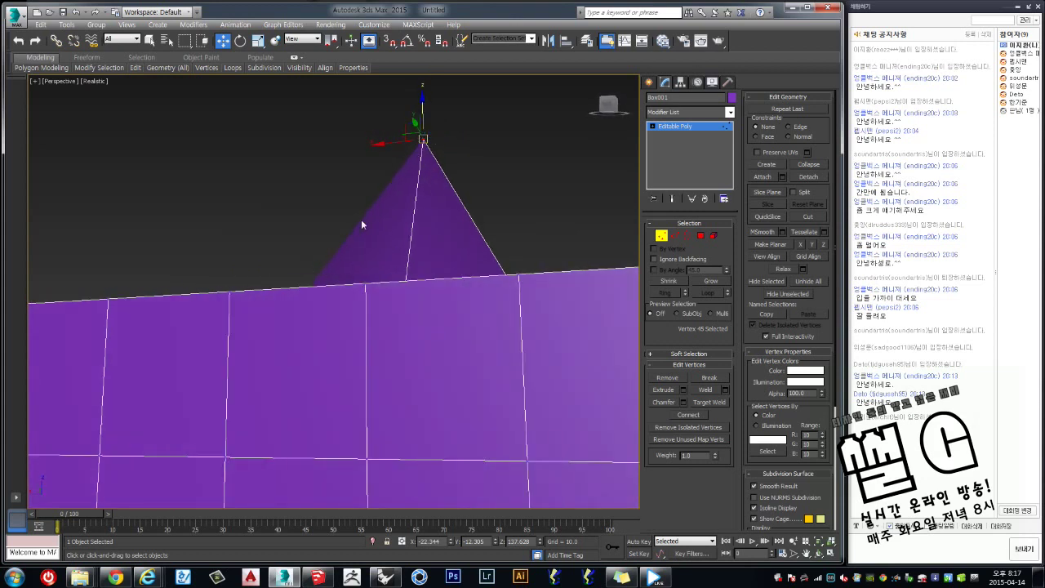
pyautogui.moveTo(336, 237)
pyautogui.keyDown('alt'); pyautogui.mouseDown(button='middle')
pyautogui.moveTo(370, 239)
pyautogui.moveTo(414, 261)
pyautogui.moveTo(512, 242)
pyautogui.moveTo(529, 276)
pyautogui.moveTo(479, 299)
pyautogui.moveTo(518, 302)
pyautogui.moveTo(615, 260)
pyautogui.mouseUp(button='middle'); pyautogui.keyUp('alt')
# Select one triangular spike face in Polygon mode and Shift-drag it to start a clone.
pyautogui.click(699, 236)
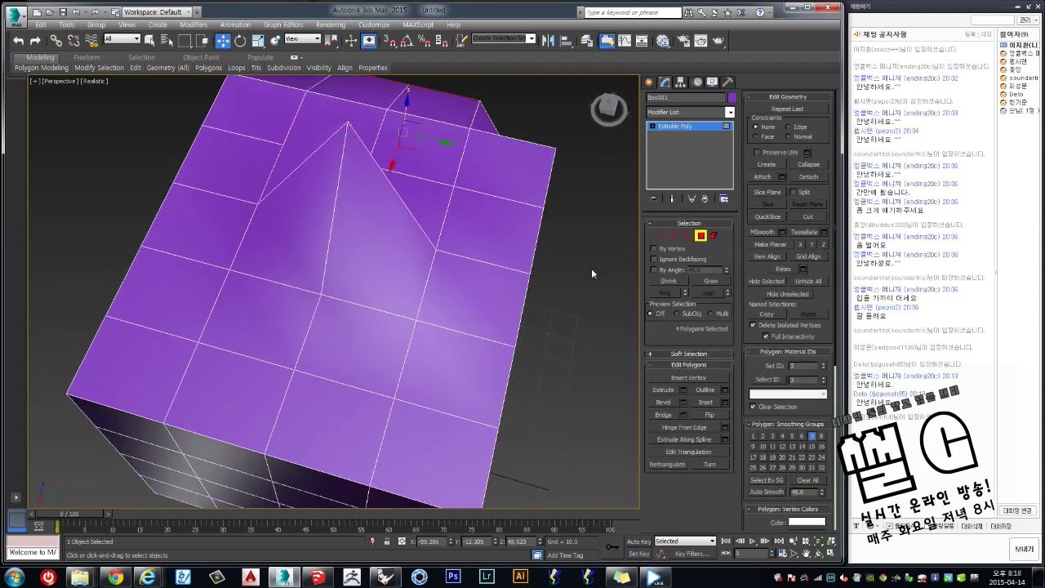
pyautogui.click(366, 271)
pyautogui.click(351, 341)
pyautogui.moveTo(351, 341)
pyautogui.keyDown('alt'); pyautogui.mouseDown(button='middle')
pyautogui.moveTo(449, 289)
pyautogui.moveTo(303, 321)
pyautogui.moveTo(337, 306)
pyautogui.mouseUp(button='middle'); pyautogui.keyUp('alt')
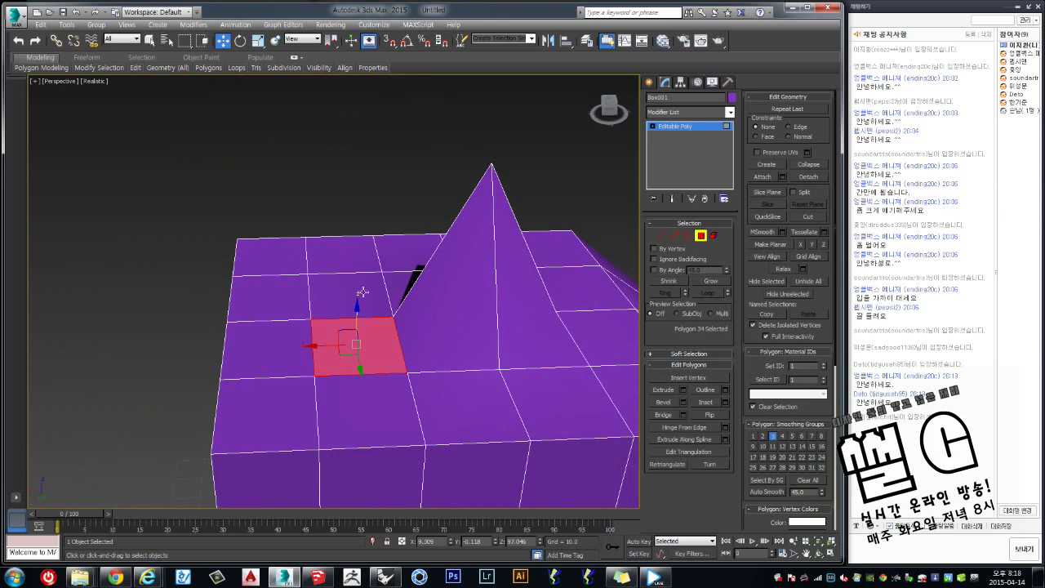
pyautogui.keyDown('alt'); pyautogui.moveTo(418, 313); pyautogui.dragTo(492, 267, button='middle'); pyautogui.keyUp('alt')
pyautogui.moveTo(426, 311)
pyautogui.keyDown('alt'); pyautogui.mouseDown(button='middle')
pyautogui.moveTo(420, 296)
pyautogui.moveTo(435, 278)
pyautogui.moveTo(541, 259)
pyautogui.moveTo(473, 283)
pyautogui.moveTo(139, 149)
pyautogui.mouseUp(button='middle'); pyautogui.keyUp('alt')
pyautogui.keyDown('alt'); pyautogui.moveTo(307, 268); pyautogui.dragTo(253, 319, button='middle'); pyautogui.keyUp('alt')
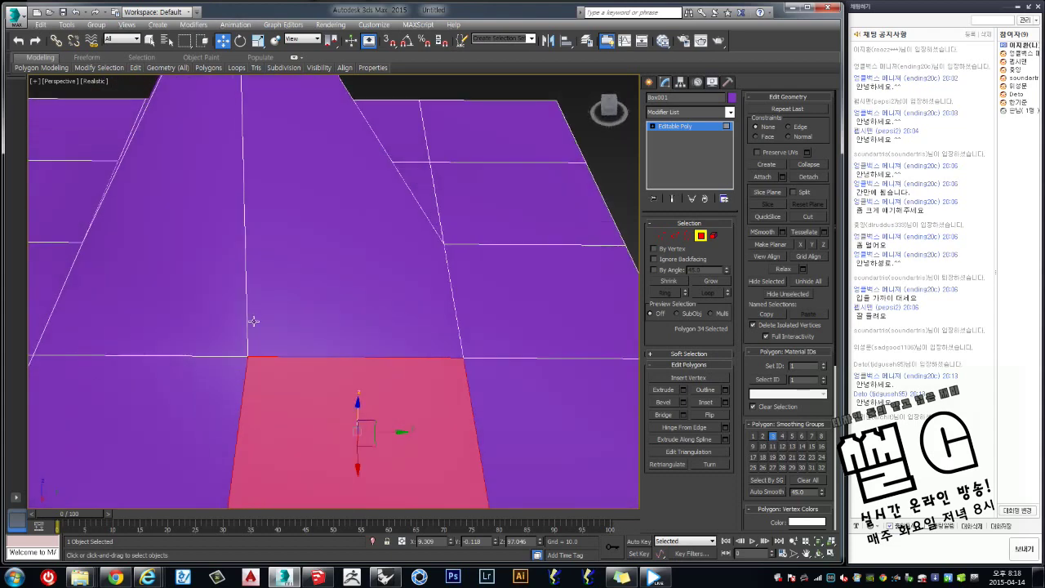
pyautogui.click(343, 241)
pyautogui.scroll(-5, 343, 242)
pyautogui.keyDown('alt'); pyautogui.moveTo(349, 216); pyautogui.dragTo(374, 267, button='middle'); pyautogui.keyUp('alt')
pyautogui.scroll(3, 371, 235)
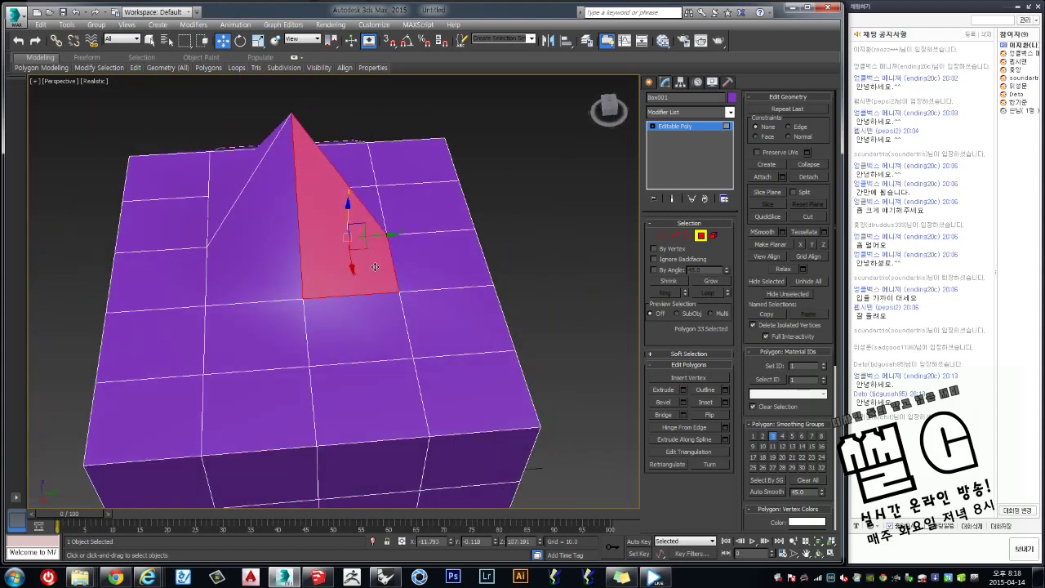
pyautogui.keyDown('shift'); pyautogui.moveTo(387, 272); pyautogui.dragTo(443, 280); pyautogui.keyUp('shift')
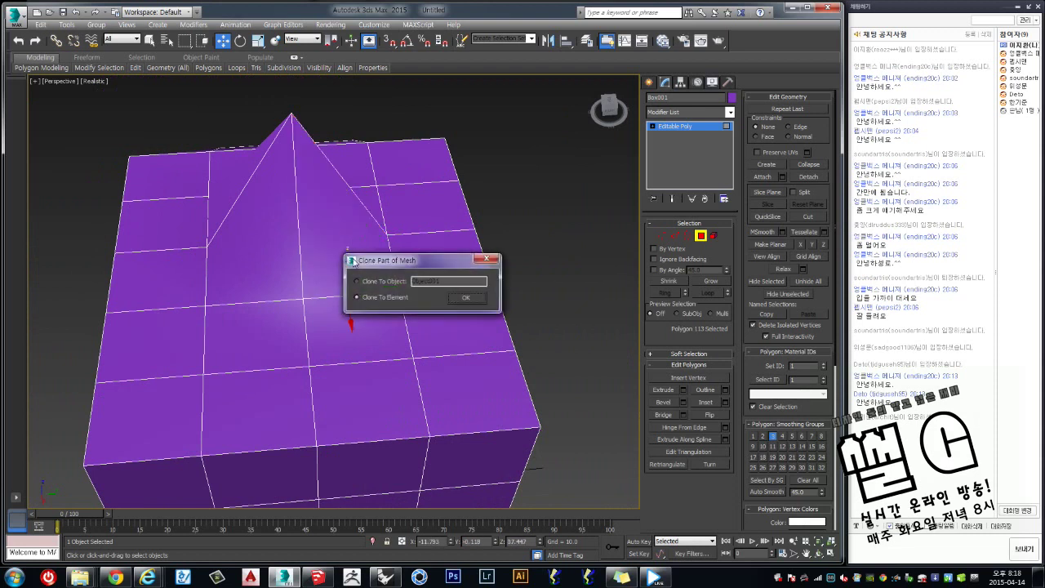
# Clone the triangular face as an element and move it out beside the box.
pyautogui.click(459, 298)
pyautogui.moveTo(356, 241); pyautogui.dragTo(583, 275)
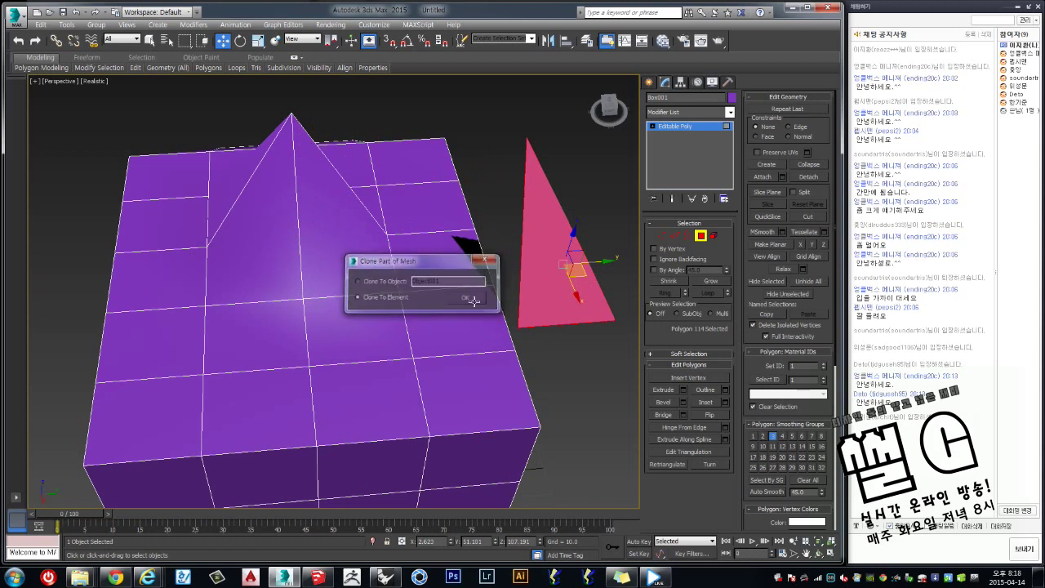
pyautogui.click(466, 296)
pyautogui.moveTo(466, 296)
pyautogui.mouseDown(button='middle')
pyautogui.moveTo(351, 318)
pyautogui.moveTo(277, 276)
pyautogui.mouseUp(button='middle')
pyautogui.moveTo(380, 313); pyautogui.dragTo(455, 313)
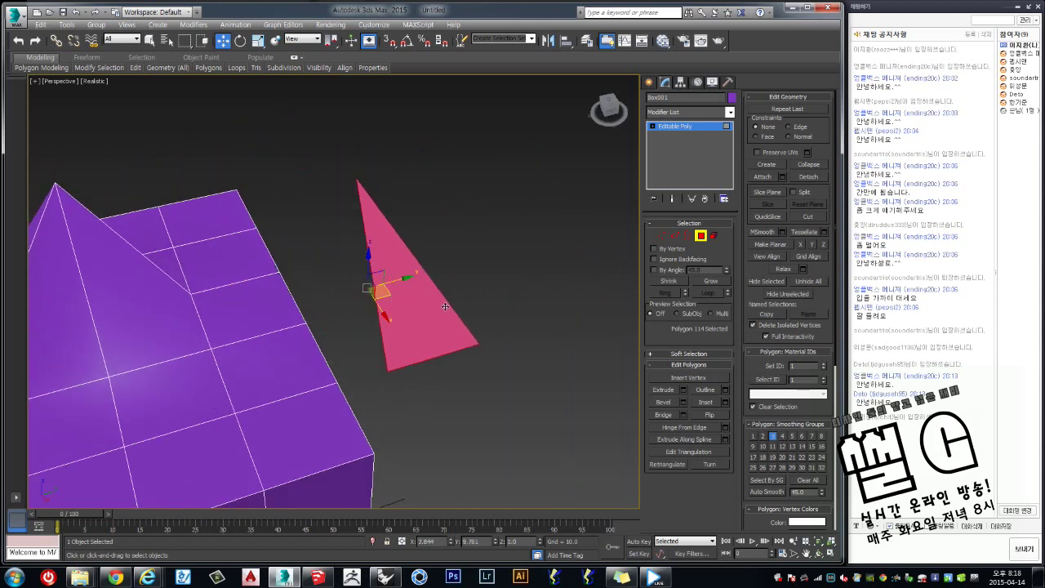
pyautogui.moveTo(456, 313)
pyautogui.keyDown('alt'); pyautogui.mouseDown(button='middle')
pyautogui.moveTo(466, 297)
pyautogui.moveTo(531, 268)
pyautogui.moveTo(550, 329)
pyautogui.moveTo(506, 297)
pyautogui.moveTo(454, 310)
pyautogui.moveTo(443, 293)
pyautogui.moveTo(338, 311)
pyautogui.moveTo(419, 307)
pyautogui.moveTo(456, 321)
pyautogui.moveTo(427, 311)
pyautogui.moveTo(485, 275)
pyautogui.moveTo(482, 210)
pyautogui.moveTo(502, 231)
pyautogui.moveTo(344, 273)
pyautogui.moveTo(302, 297)
pyautogui.moveTo(308, 268)
pyautogui.moveTo(387, 293)
pyautogui.moveTo(409, 290)
pyautogui.moveTo(436, 326)
pyautogui.moveTo(535, 331)
pyautogui.moveTo(311, 309)
pyautogui.moveTo(535, 298)
pyautogui.moveTo(544, 260)
pyautogui.mouseUp(button='middle'); pyautogui.keyUp('alt')
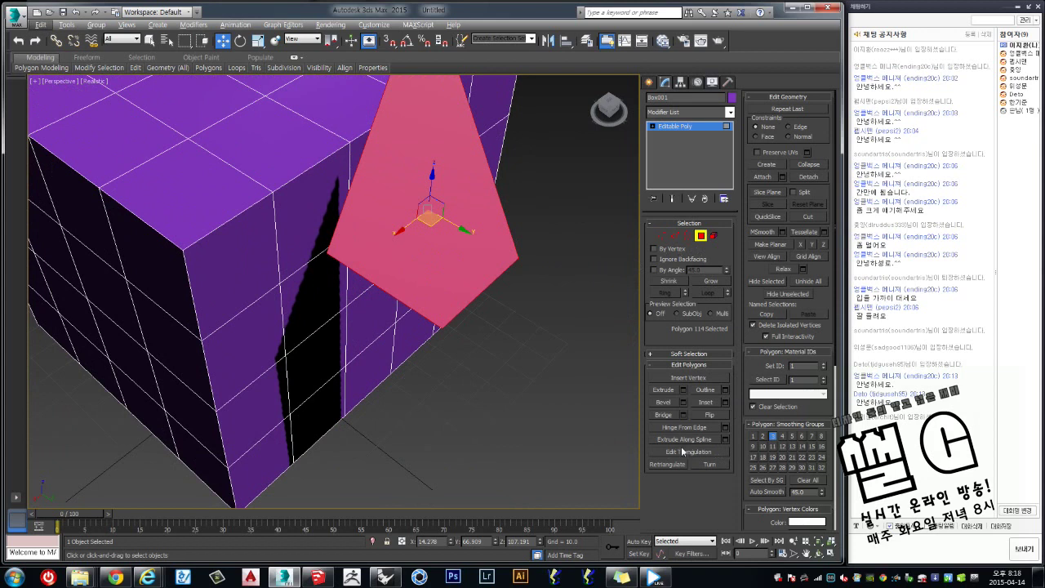
# Turn on Edit Triangulation to show dashed diagonal edges across the box's polygons.
pyautogui.keyDown('alt'); pyautogui.moveTo(571, 359); pyautogui.dragTo(551, 349, button='middle'); pyautogui.keyUp('alt')
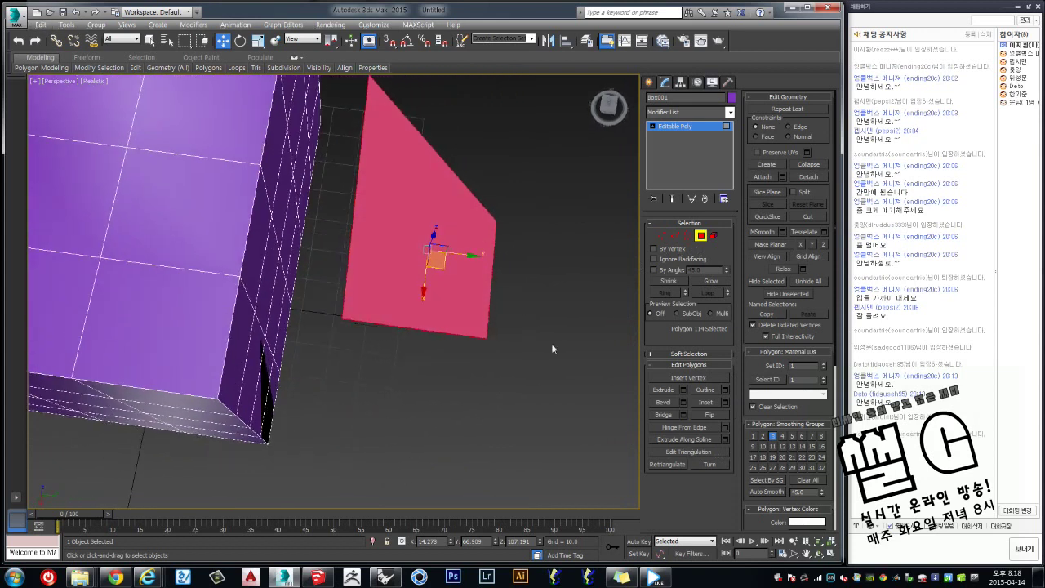
pyautogui.click(683, 451)
pyautogui.moveTo(422, 254)
pyautogui.keyDown('alt'); pyautogui.mouseDown(button='middle')
pyautogui.moveTo(434, 294)
pyautogui.moveTo(227, 224)
pyautogui.mouseUp(button='middle'); pyautogui.keyUp('alt')
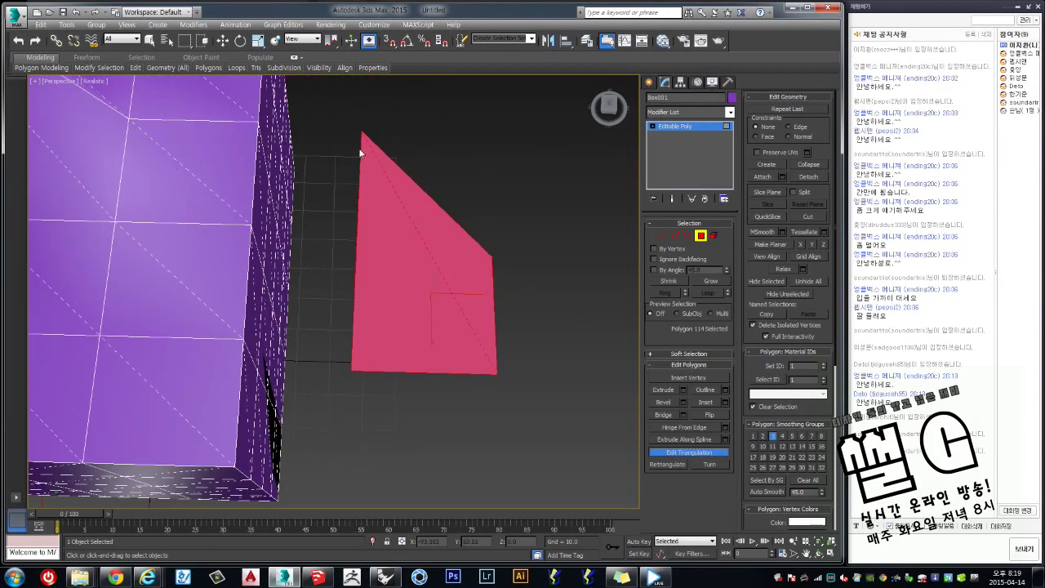
pyautogui.click(700, 235)
pyautogui.click(698, 235)
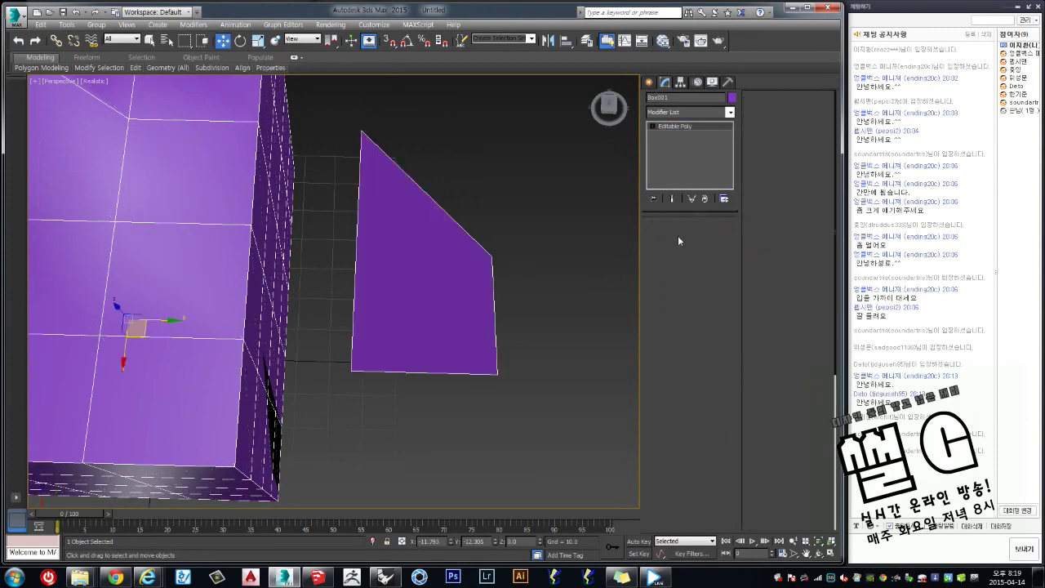
pyautogui.keyDown('alt'); pyautogui.moveTo(367, 261); pyautogui.dragTo(282, 270, button='middle'); pyautogui.keyUp('alt')
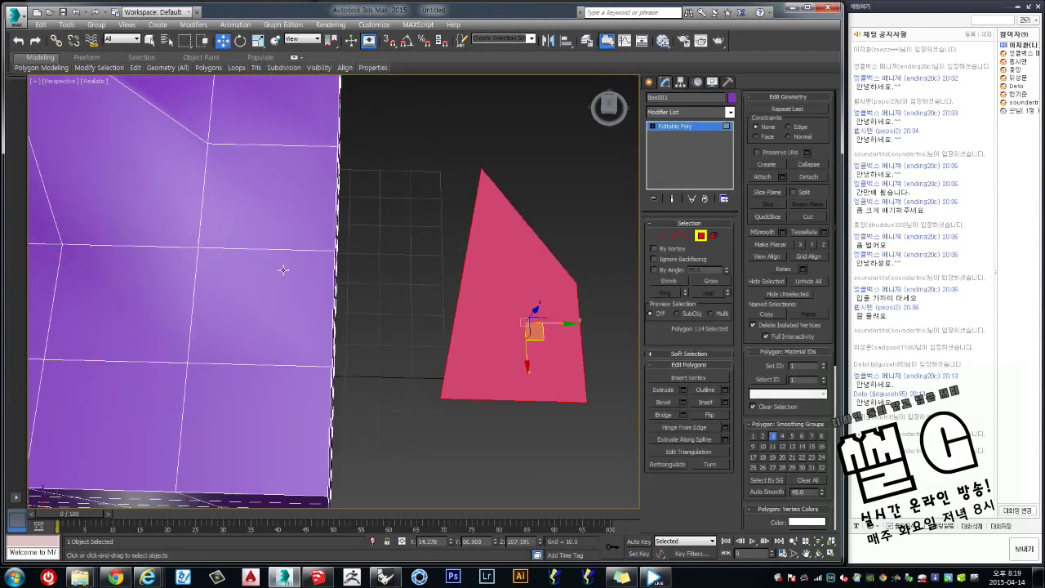
pyautogui.click(680, 451)
# Orbit and zoom around the box to inspect the diagonals and spike from above.
pyautogui.moveTo(379, 312)
pyautogui.keyDown('alt'); pyautogui.mouseDown(button='middle')
pyautogui.moveTo(342, 243)
pyautogui.moveTo(391, 278)
pyautogui.moveTo(392, 205)
pyautogui.moveTo(384, 233)
pyautogui.moveTo(417, 219)
pyautogui.moveTo(402, 239)
pyautogui.moveTo(444, 249)
pyautogui.mouseUp(button='middle'); pyautogui.keyUp('alt')
pyautogui.scroll(-5, 419, 217)
pyautogui.scroll(2, 487, 288)
pyautogui.scroll(3, 487, 288)
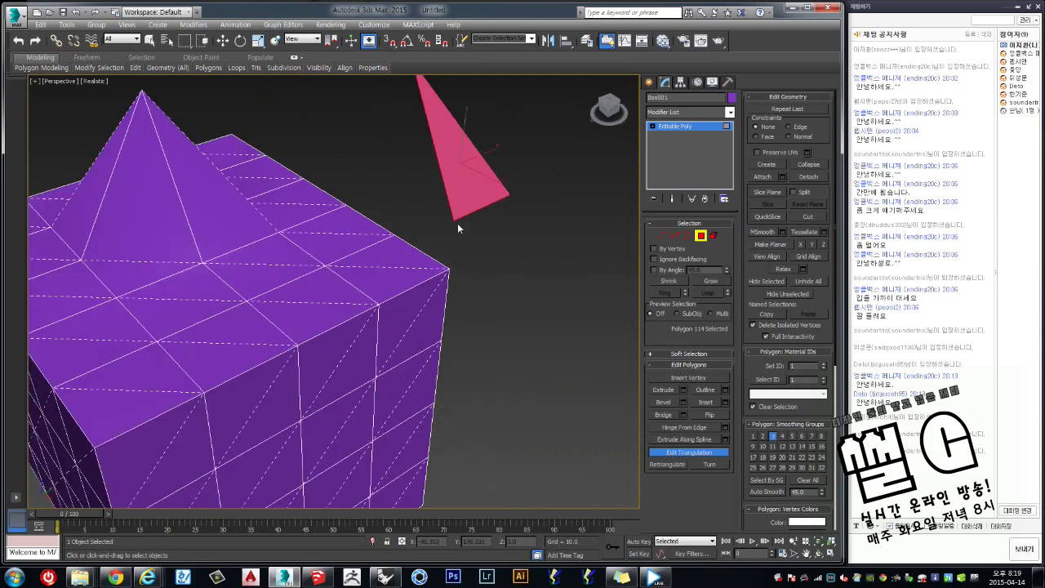
pyautogui.scroll(-2, 457, 223)
pyautogui.moveTo(464, 214)
pyautogui.keyDown('alt'); pyautogui.mouseDown(button='middle')
pyautogui.moveTo(422, 207)
pyautogui.moveTo(394, 142)
pyautogui.moveTo(439, 168)
pyautogui.moveTo(461, 216)
pyautogui.mouseUp(button='middle'); pyautogui.keyUp('alt')
pyautogui.scroll(3, 394, 143)
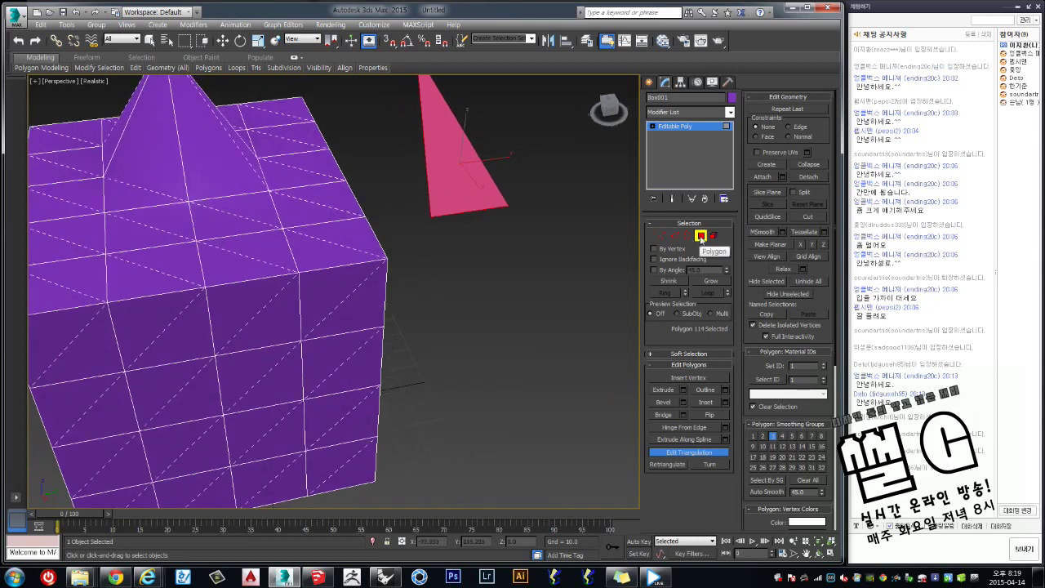
pyautogui.keyDown('alt'); pyautogui.moveTo(542, 205); pyautogui.dragTo(542, 240, button='middle'); pyautogui.keyUp('alt')
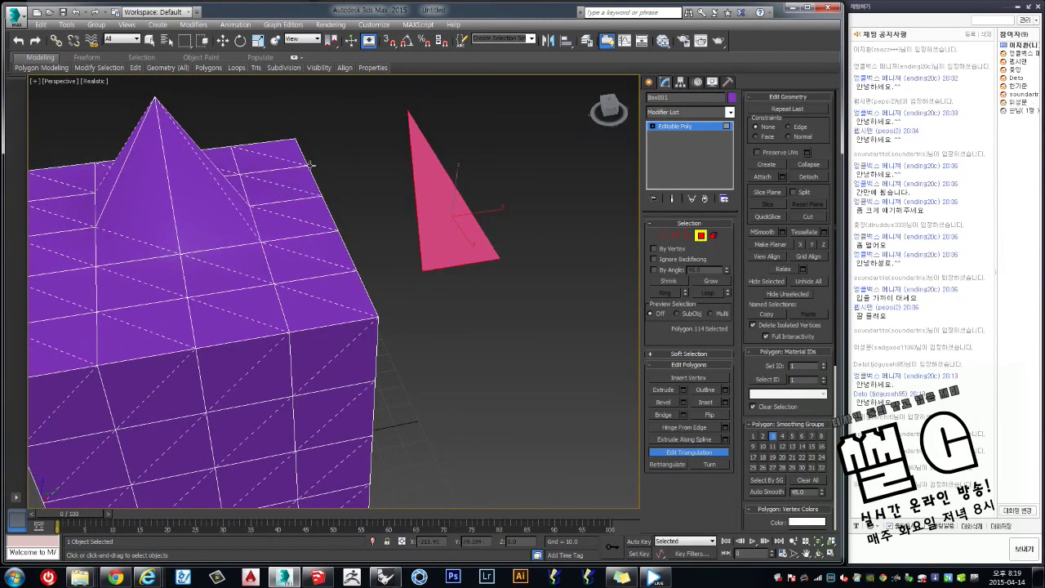
pyautogui.keyDown('alt'); pyautogui.moveTo(311, 163); pyautogui.dragTo(373, 235, button='middle'); pyautogui.keyUp('alt')
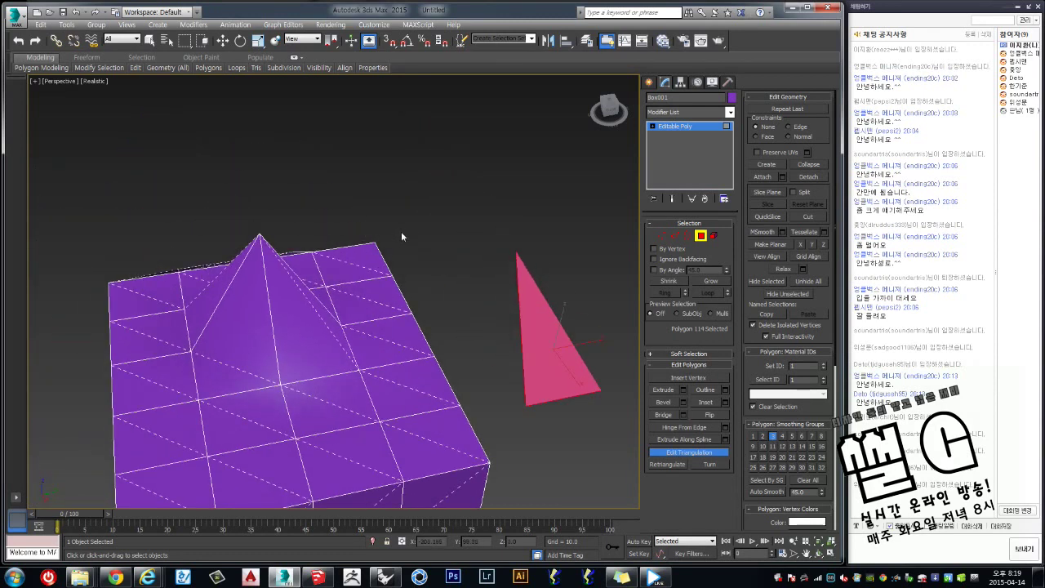
# Clear the polygon selection, leave Polygon level and switch to the Move tool.
pyautogui.click(514, 294)
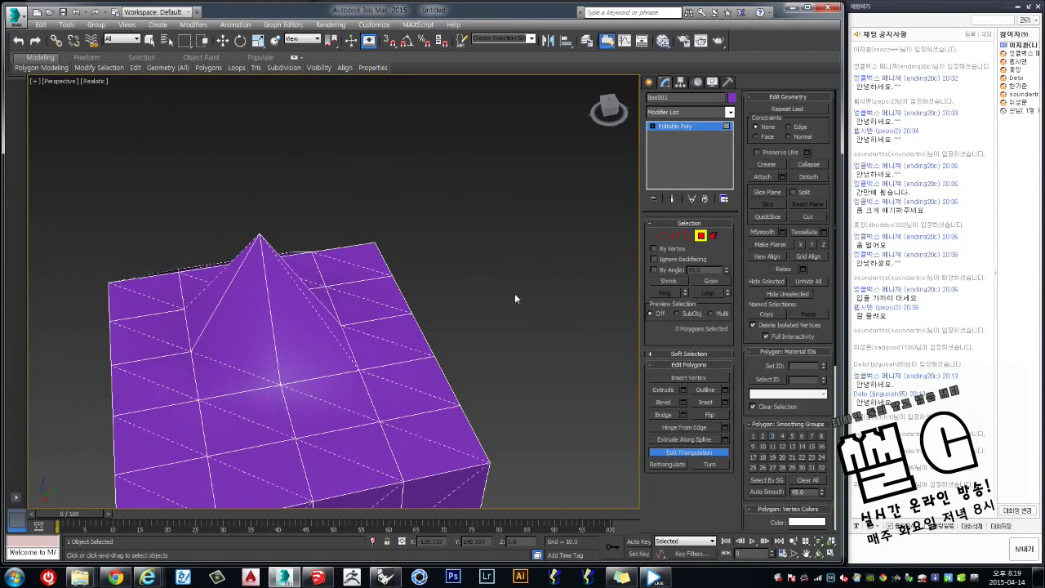
pyautogui.press('4')
pyautogui.press('w')
pyautogui.keyDown('alt'); pyautogui.moveTo(591, 271); pyautogui.dragTo(399, 223, button='middle'); pyautogui.keyUp('alt')
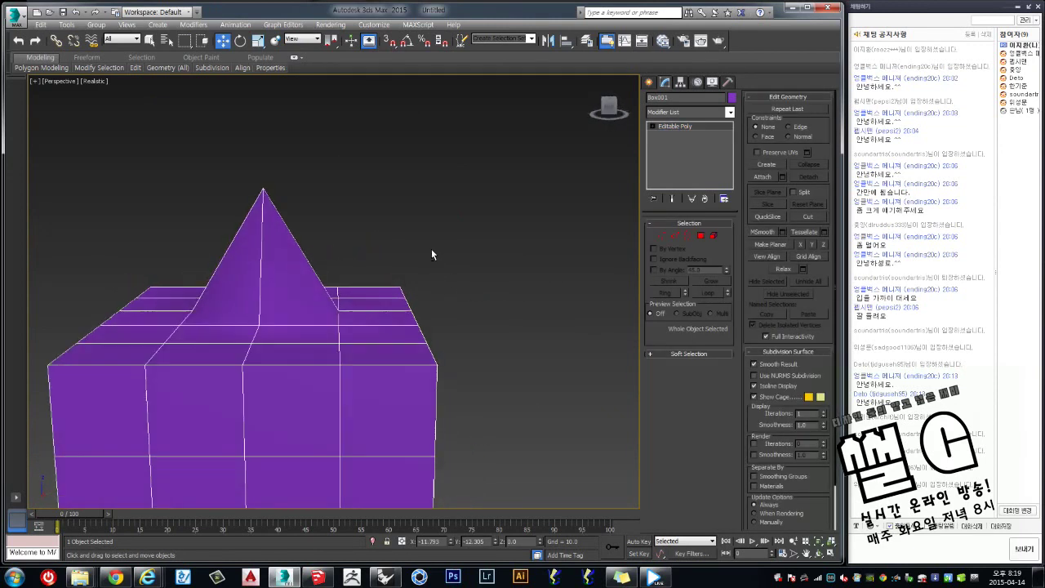
pyautogui.scroll(-2, 399, 223)
pyautogui.scroll(-2, 415, 248)
pyautogui.scroll(-2, 424, 207)
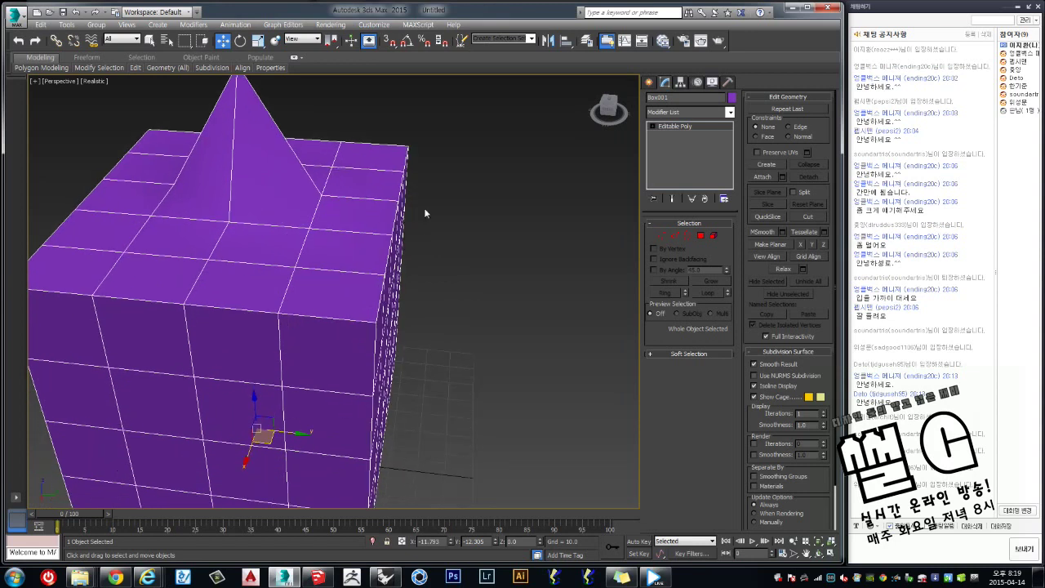
pyautogui.scroll(-2, 418, 222)
pyautogui.keyDown('alt'); pyautogui.moveTo(419, 222); pyautogui.dragTo(457, 210, button='middle'); pyautogui.keyUp('alt')
# Set the Create panel to the Standard Primitives category.
pyautogui.click(649, 81)
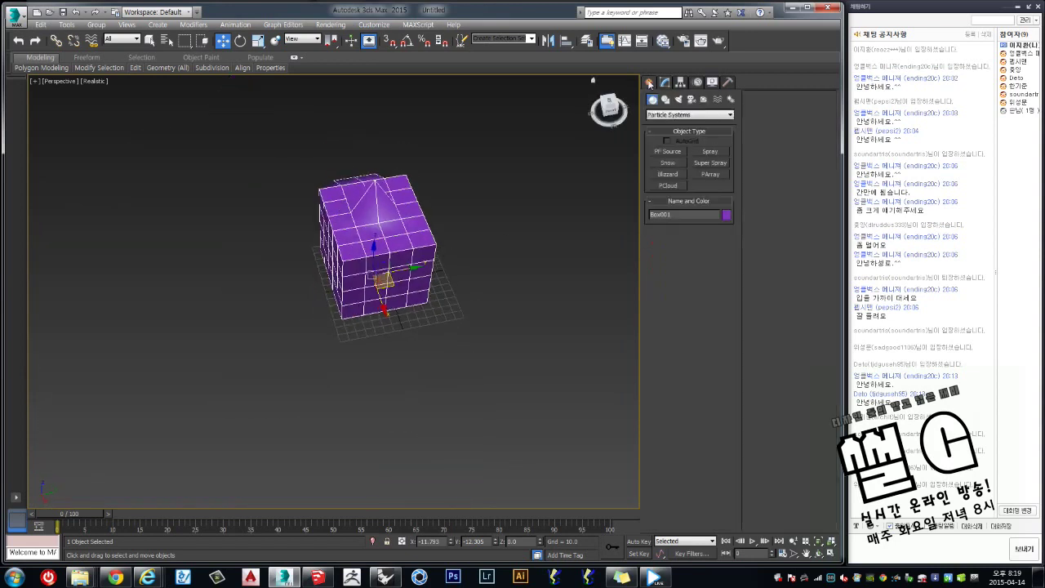
pyautogui.click(677, 115)
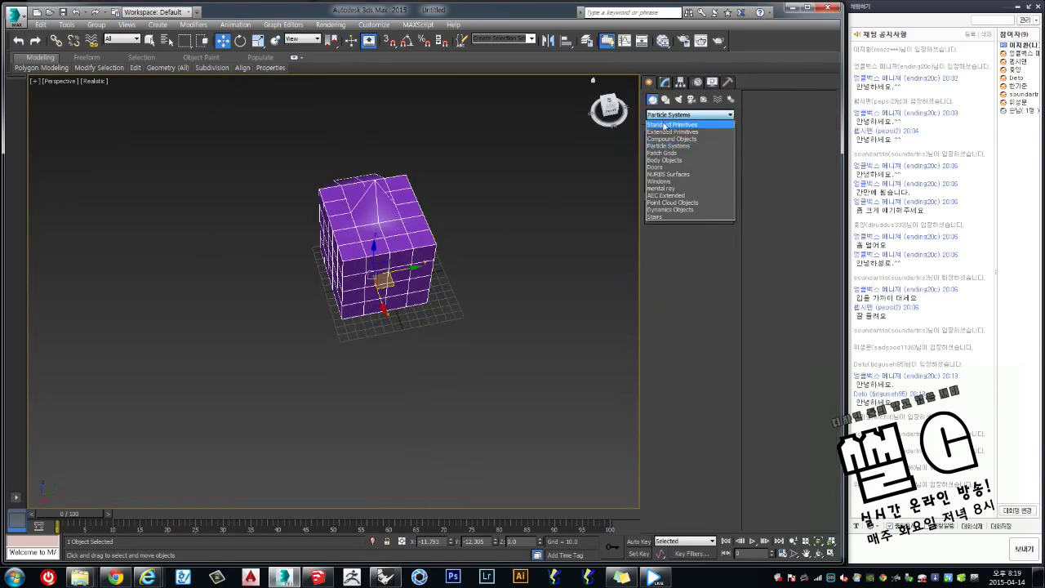
pyautogui.click(677, 122)
# Try pulling the box's top-right corner vertex down and outward, then undo it.
pyautogui.keyDown('alt'); pyautogui.moveTo(472, 246); pyautogui.dragTo(564, 225, button='middle'); pyautogui.keyUp('alt')
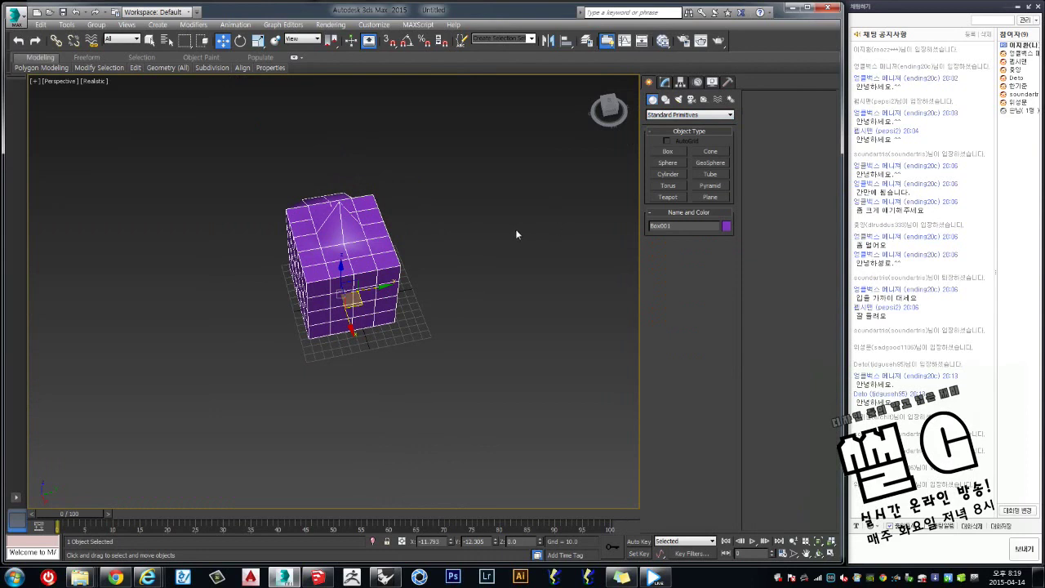
pyautogui.scroll(3, 490, 229)
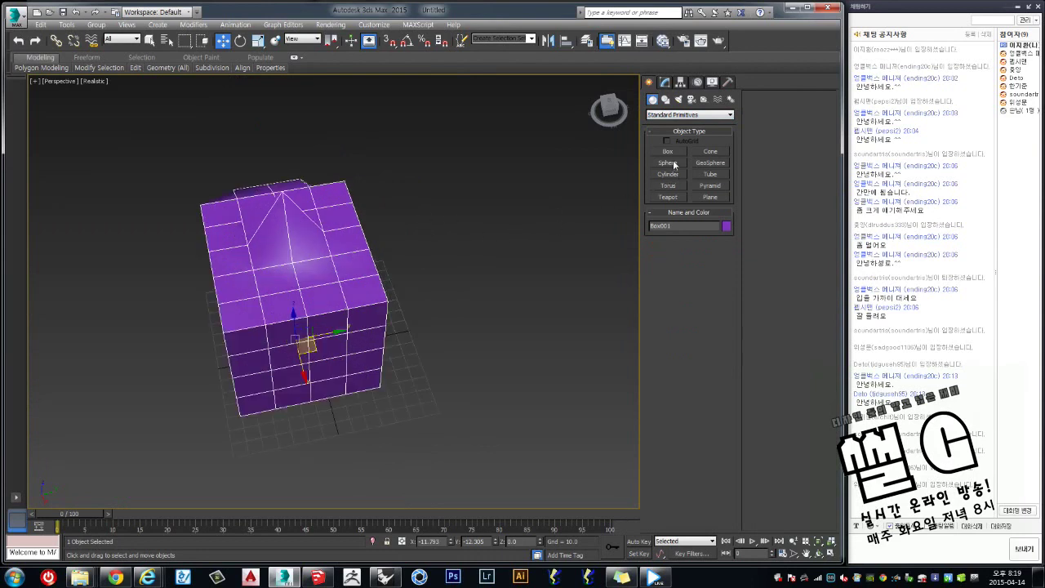
pyautogui.moveTo(299, 267)
pyautogui.keyDown('alt'); pyautogui.mouseDown(button='middle')
pyautogui.moveTo(404, 247)
pyautogui.moveTo(310, 241)
pyautogui.moveTo(367, 228)
pyautogui.mouseUp(button='middle'); pyautogui.keyUp('alt')
pyautogui.scroll(3, 310, 238)
pyautogui.press('1')
pyautogui.click(430, 173)
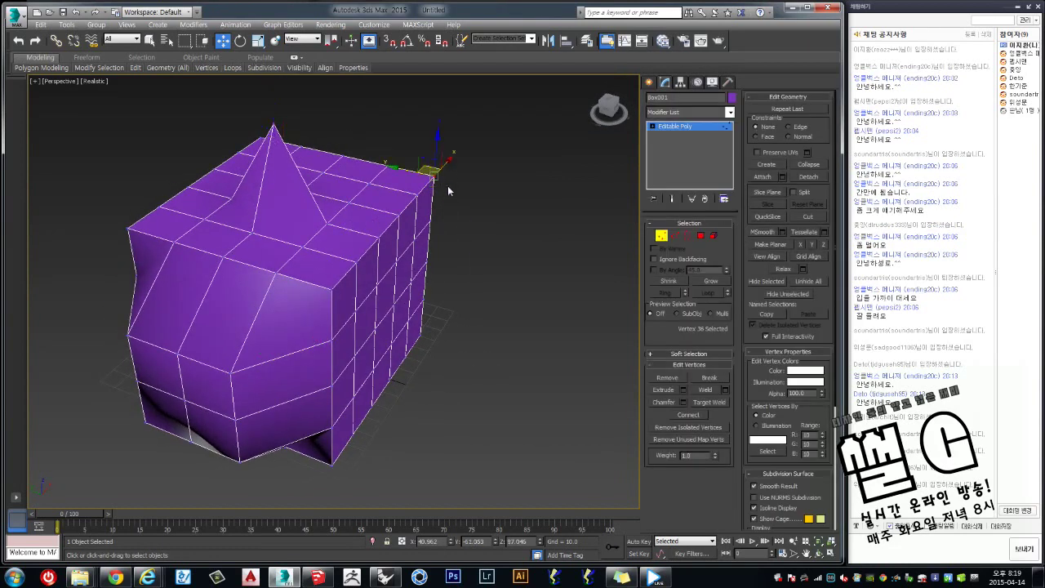
pyautogui.scroll(3, 428, 163)
pyautogui.scroll(1, 445, 176)
pyautogui.moveTo(449, 175); pyautogui.dragTo(415, 242)
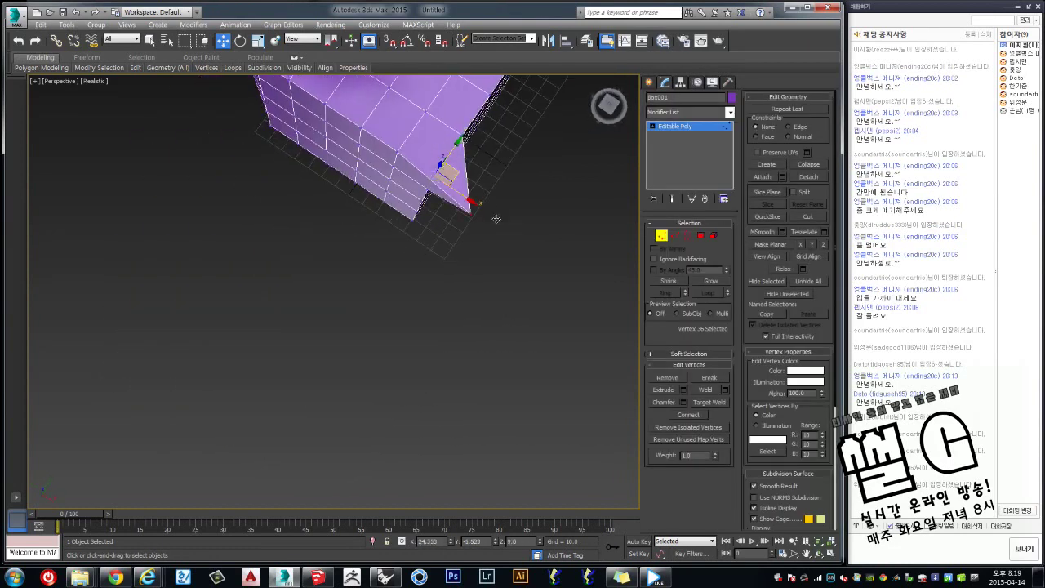
pyautogui.scroll(-3, 415, 241)
pyautogui.keyDown('alt'); pyautogui.moveTo(415, 241); pyautogui.dragTo(497, 185, button='middle'); pyautogui.keyUp('alt')
pyautogui.hotkey('ctrl', 'z')
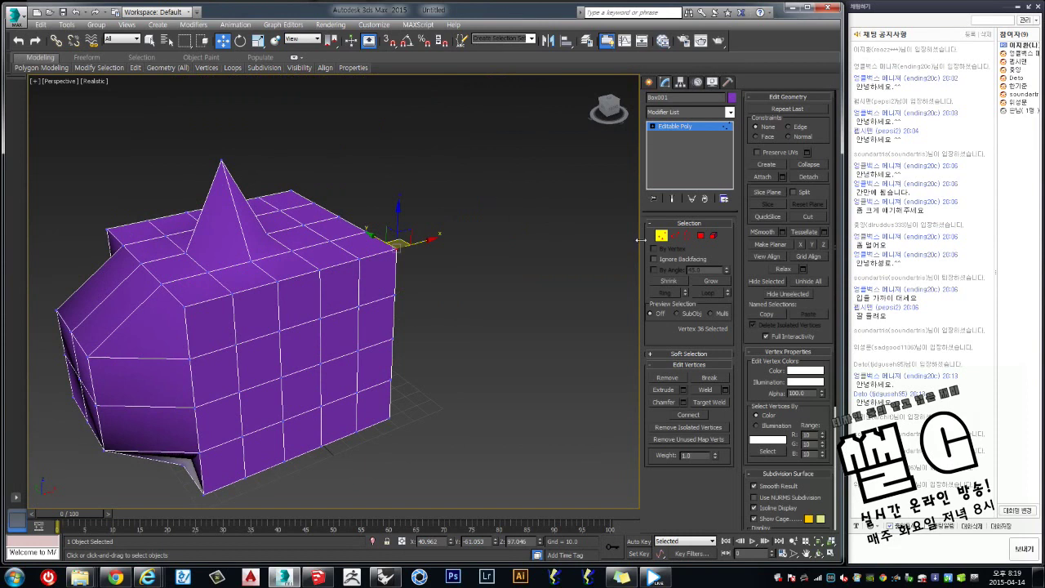
# Return to object level and delete the box, leaving an empty scene.
pyautogui.click(661, 235)
pyautogui.keyDown('alt'); pyautogui.moveTo(420, 228); pyautogui.dragTo(422, 286, button='middle'); pyautogui.keyUp('alt')
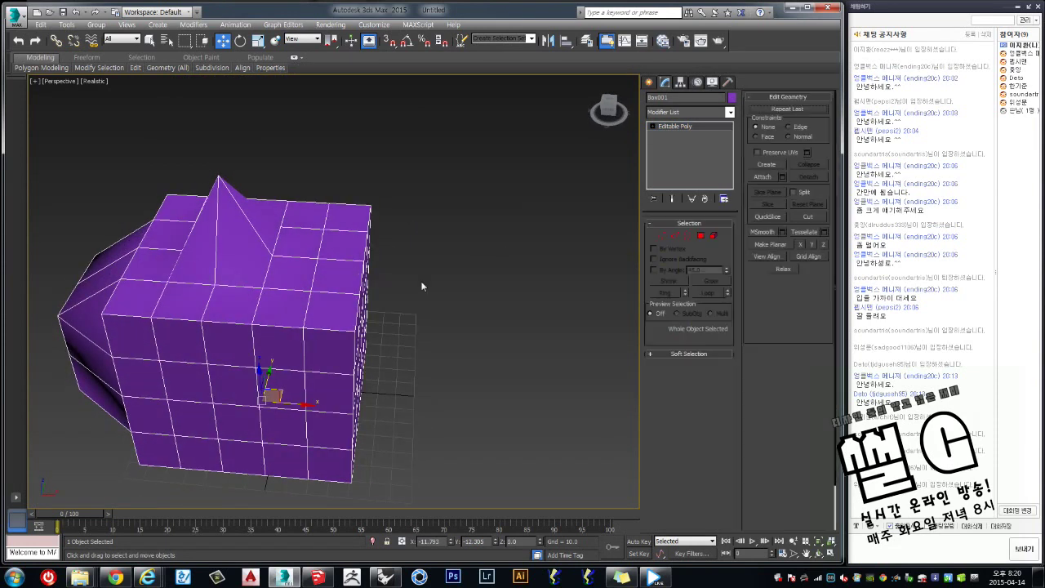
pyautogui.moveTo(396, 213)
pyautogui.keyDown('alt'); pyautogui.mouseDown(button='middle')
pyautogui.moveTo(345, 231)
pyautogui.moveTo(457, 231)
pyautogui.mouseUp(button='middle'); pyautogui.keyUp('alt')
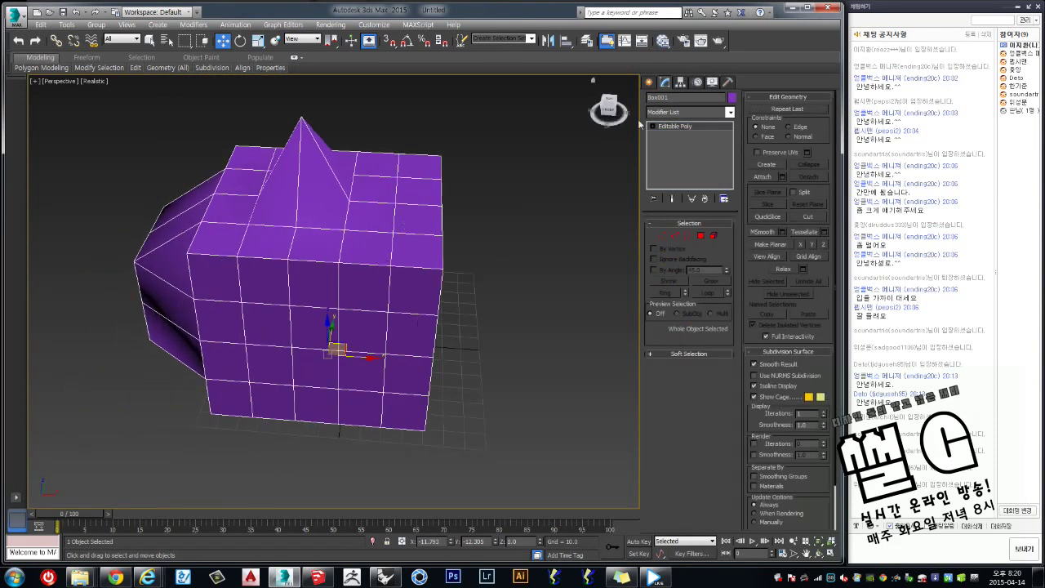
pyautogui.scroll(2, 338, 296)
pyautogui.scroll(-5, 284, 318)
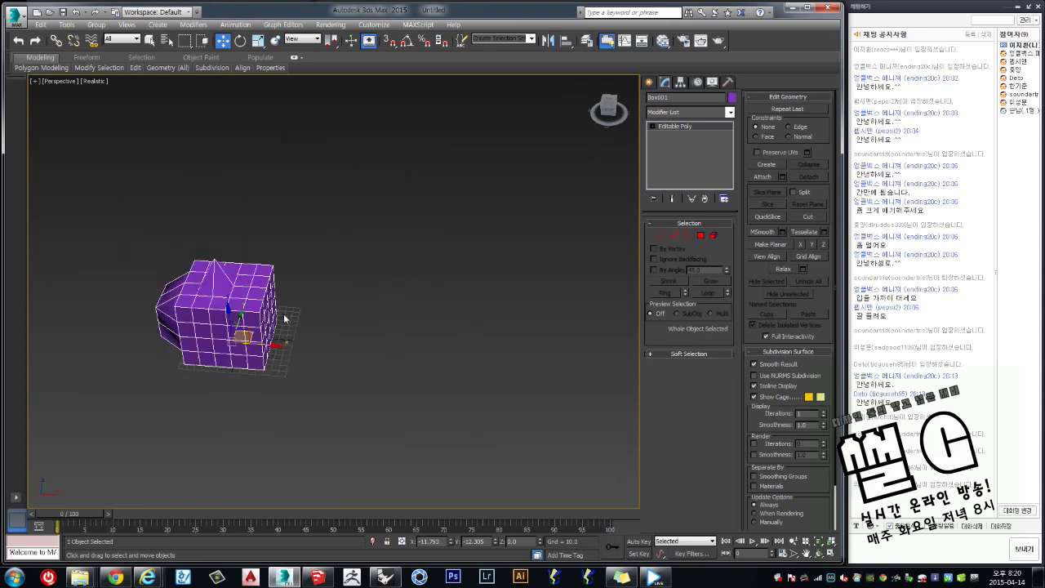
pyautogui.press('Delete')
pyautogui.click(650, 83)
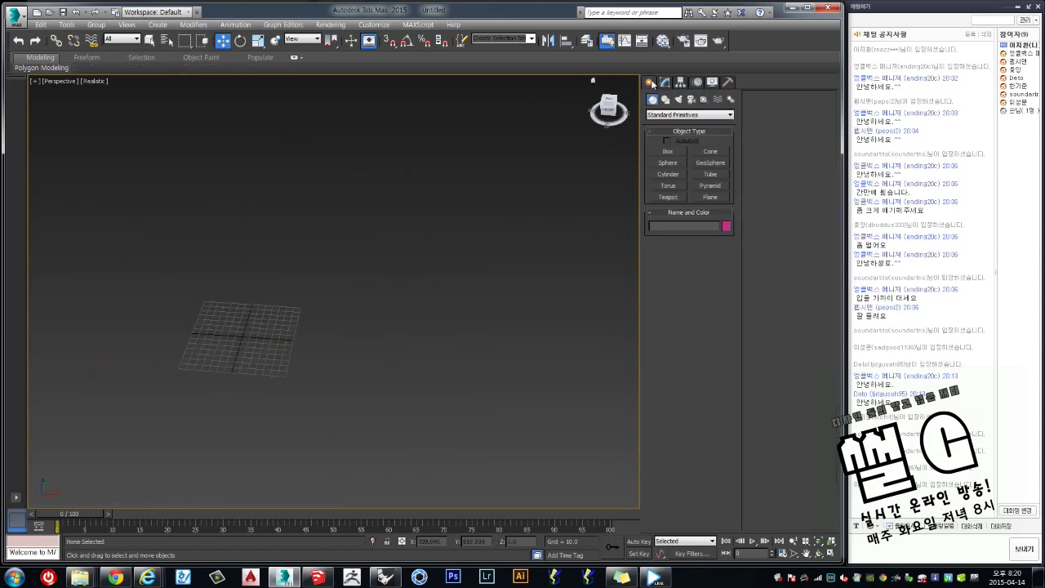
# Draw a new elongated box in the viewport.
pyautogui.click(668, 152)
pyautogui.moveTo(214, 323); pyautogui.dragTo(411, 367)
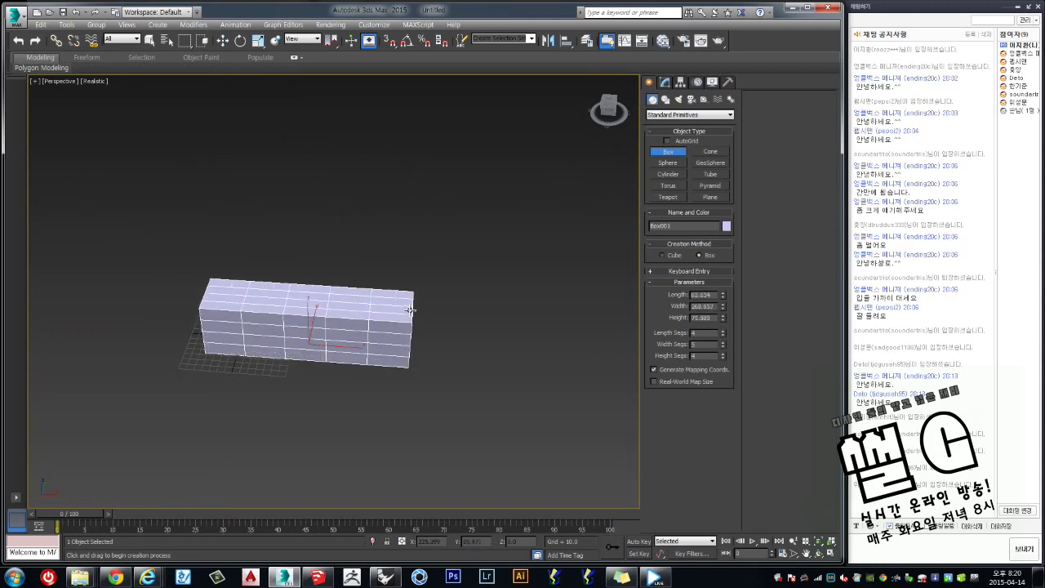
pyautogui.keyDown('alt'); pyautogui.moveTo(317, 310); pyautogui.dragTo(682, 341, button='middle'); pyautogui.keyUp('alt')
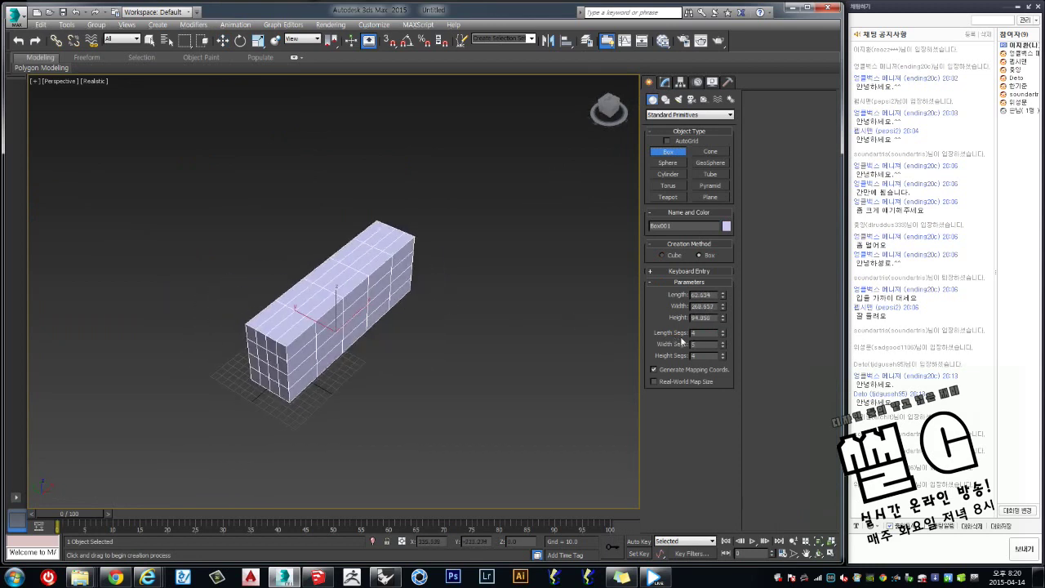
# Lower the box to 1 length, 3 width and 2 height segments.
pyautogui.click(723, 335)
pyautogui.click(723, 334)
pyautogui.click(723, 334)
pyautogui.click(723, 347)
pyautogui.click(723, 347)
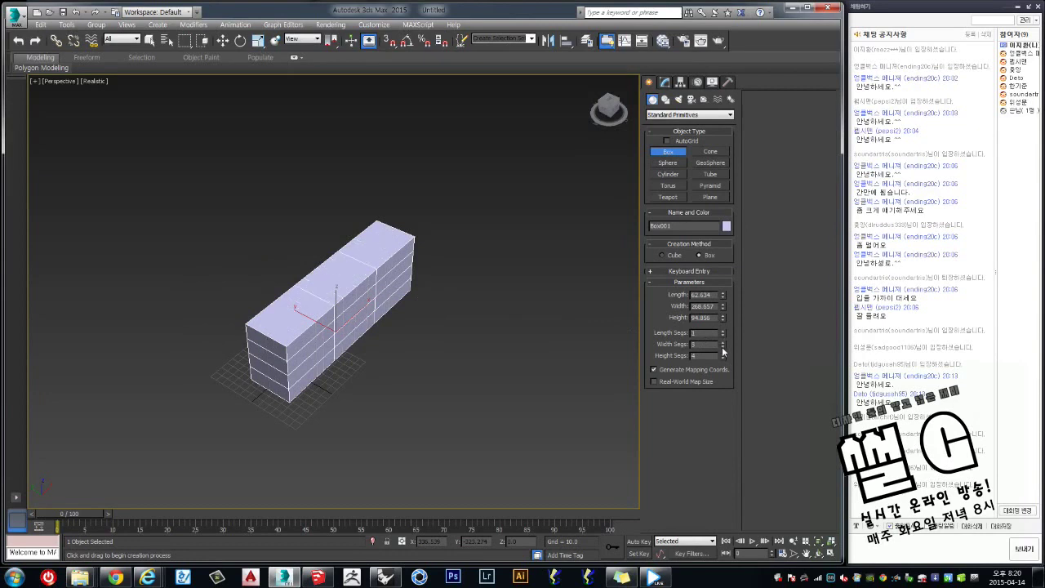
pyautogui.click(724, 358)
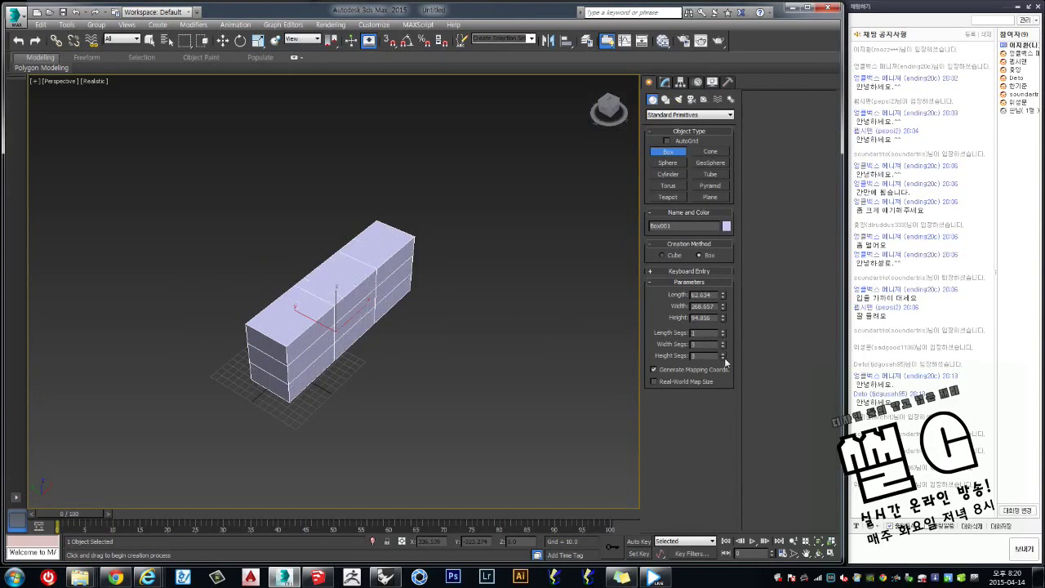
pyautogui.click(724, 358)
pyautogui.moveTo(490, 359)
pyautogui.keyDown('alt'); pyautogui.mouseDown(button='middle')
pyautogui.moveTo(422, 345)
pyautogui.moveTo(360, 304)
pyautogui.moveTo(376, 259)
pyautogui.moveTo(384, 301)
pyautogui.moveTo(442, 250)
pyautogui.mouseUp(button='middle'); pyautogui.keyUp('alt')
pyautogui.scroll(2, 348, 275)
pyautogui.press('w')
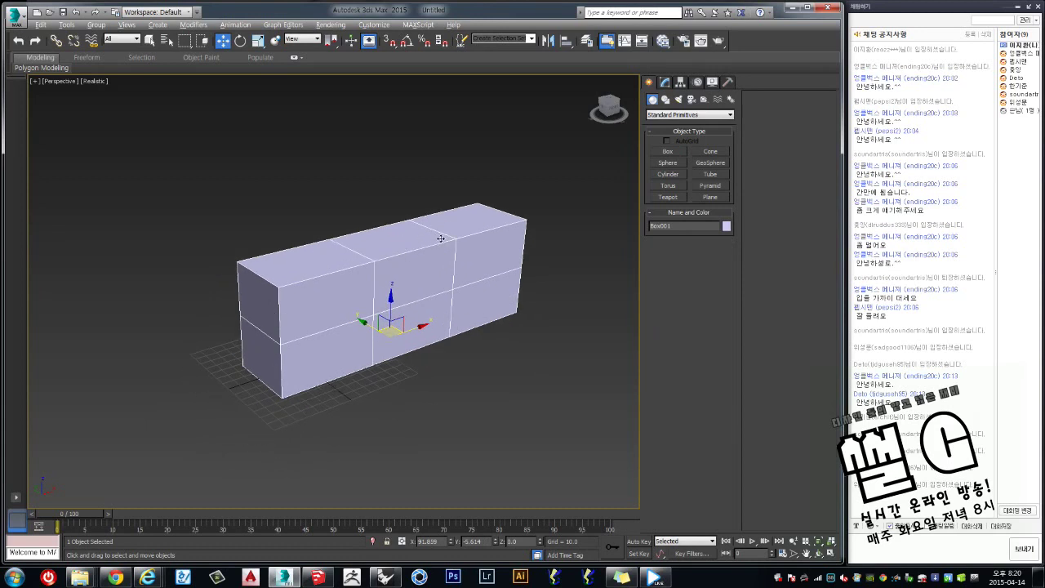
pyautogui.moveTo(441, 238)
pyautogui.keyDown('alt'); pyautogui.mouseDown(button='middle')
pyautogui.moveTo(478, 226)
pyautogui.moveTo(410, 233)
pyautogui.mouseUp(button='middle'); pyautogui.keyUp('alt')
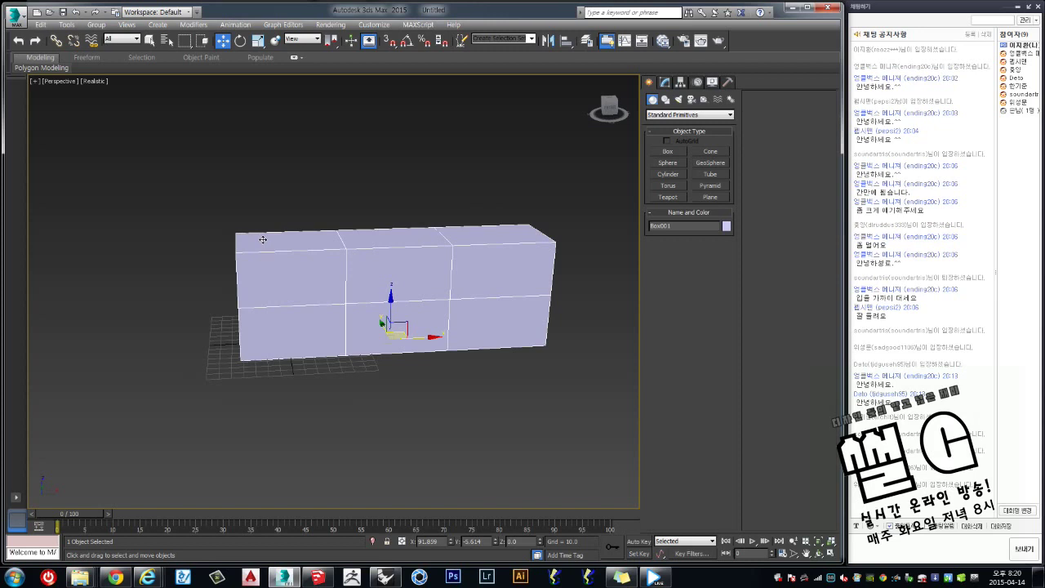
# Convert the box to an Editable Poly, then try MSmooth and undo it.
pyautogui.rightClick(421, 245)
pyautogui.moveTo(465, 353)
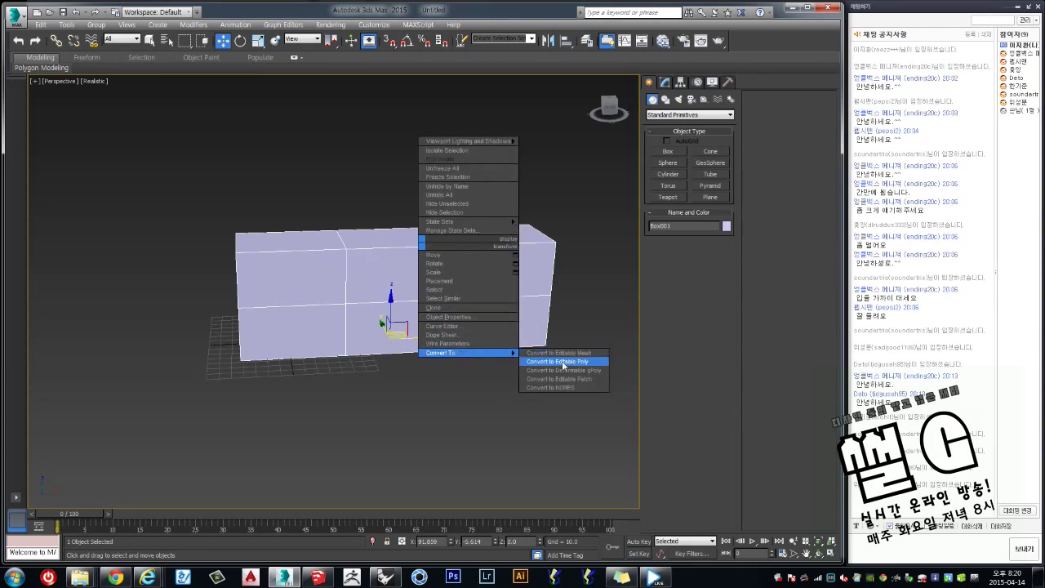
pyautogui.click(557, 361)
pyautogui.keyDown('alt'); pyautogui.moveTo(558, 361); pyautogui.dragTo(503, 289, button='middle'); pyautogui.keyUp('alt')
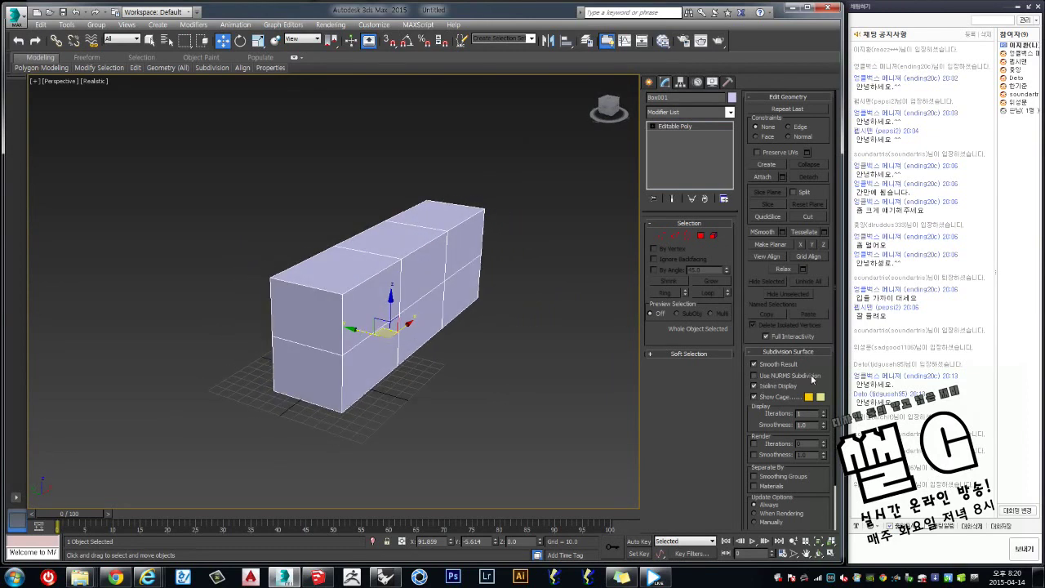
pyautogui.click(760, 232)
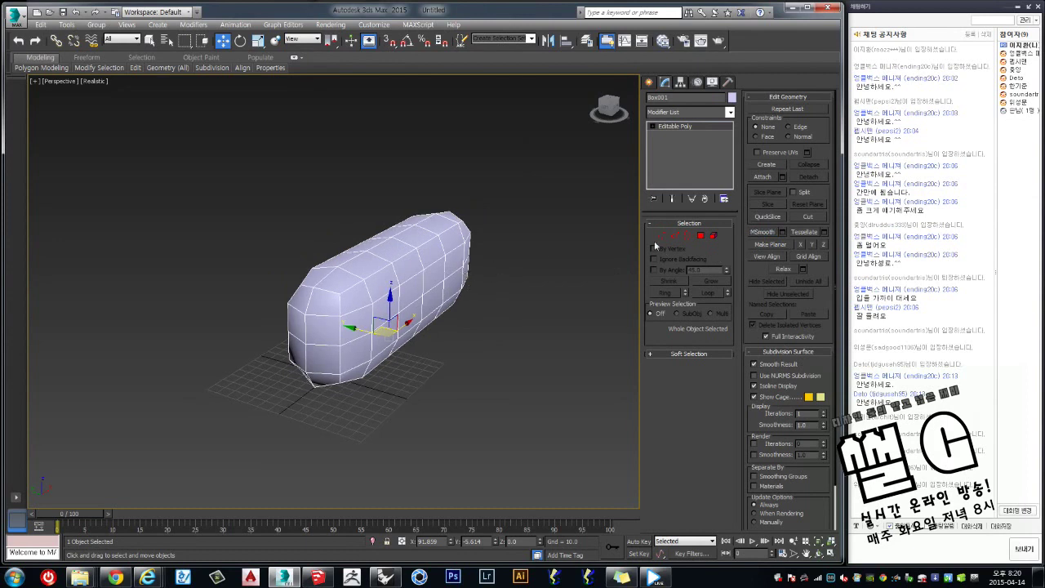
pyautogui.hotkey('ctrl', 'z')
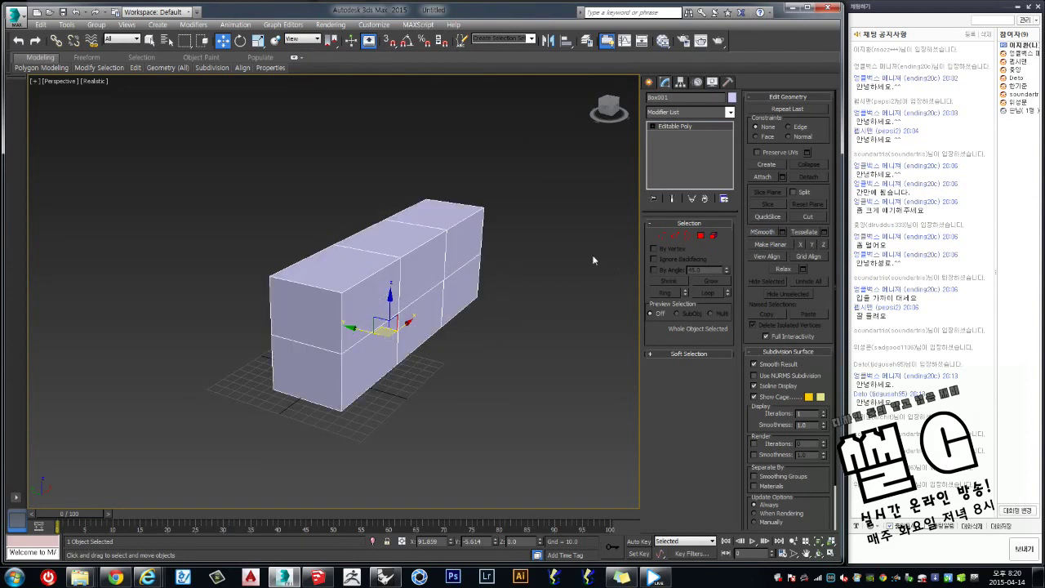
pyautogui.moveTo(593, 259)
pyautogui.keyDown('alt'); pyautogui.mouseDown(button='middle')
pyautogui.moveTo(558, 272)
pyautogui.moveTo(552, 248)
pyautogui.mouseUp(button='middle'); pyautogui.keyUp('alt')
pyautogui.scroll(5, 563, 237)
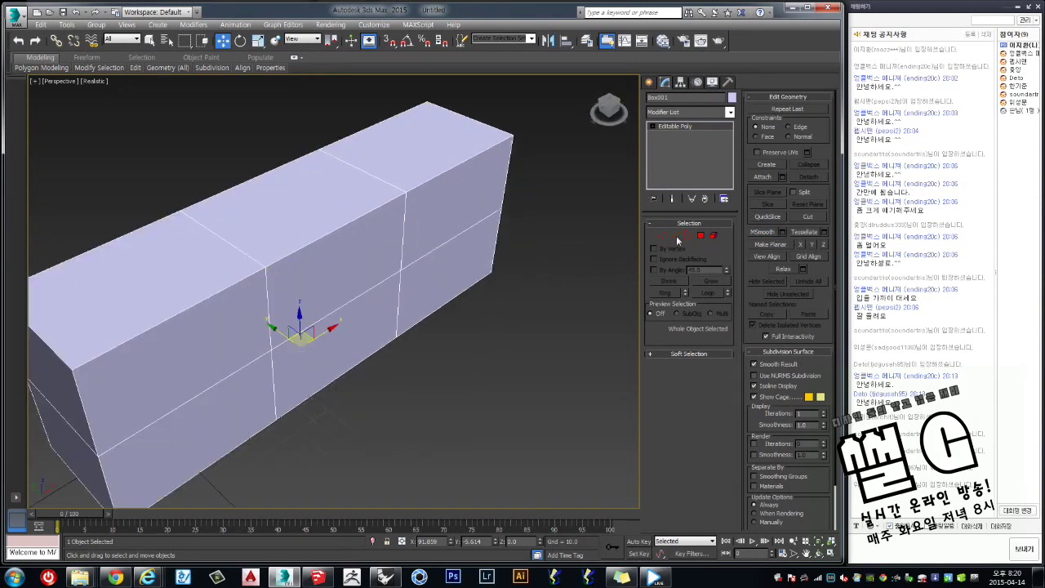
# Test MSmooth with settings, adding and removing smoothing iterations.
pyautogui.click(783, 234)
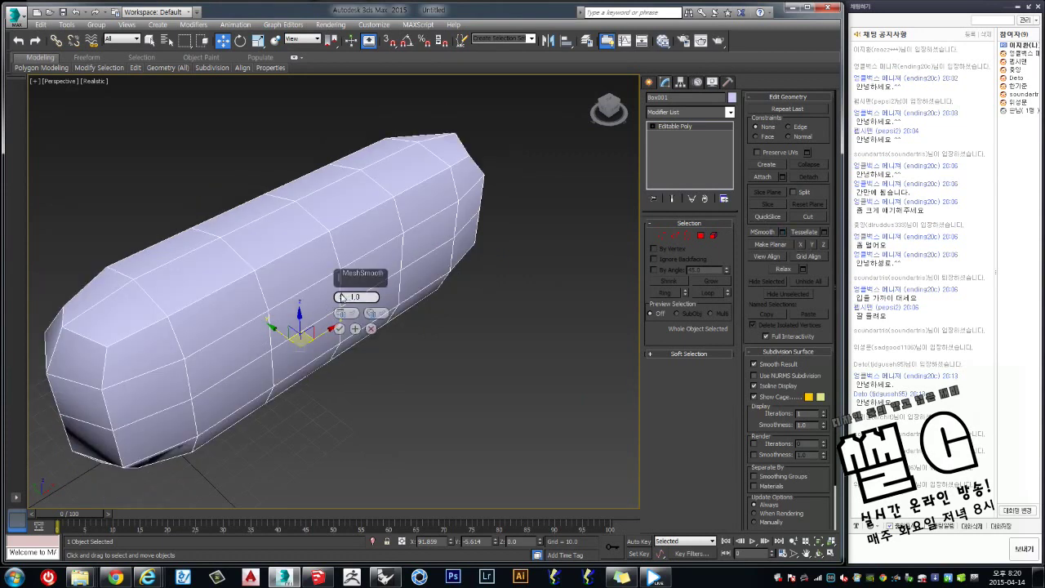
pyautogui.moveTo(342, 300)
pyautogui.keyDown('alt'); pyautogui.mouseDown(button='middle')
pyautogui.moveTo(322, 287)
pyautogui.moveTo(344, 335)
pyautogui.mouseUp(button='middle'); pyautogui.keyUp('alt')
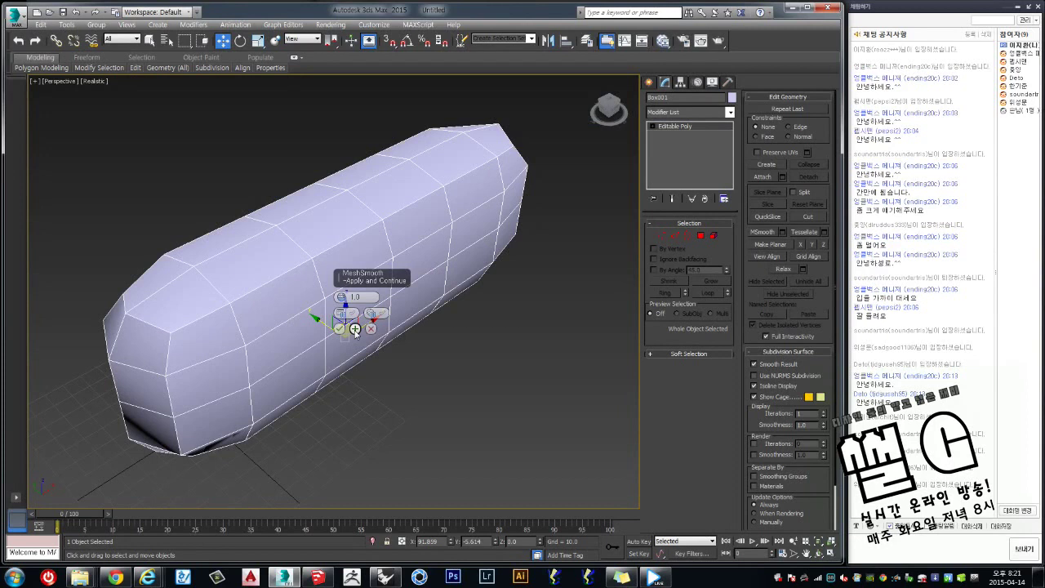
pyautogui.click(355, 330)
pyautogui.click(355, 330)
pyautogui.click(355, 330)
pyautogui.click(356, 329)
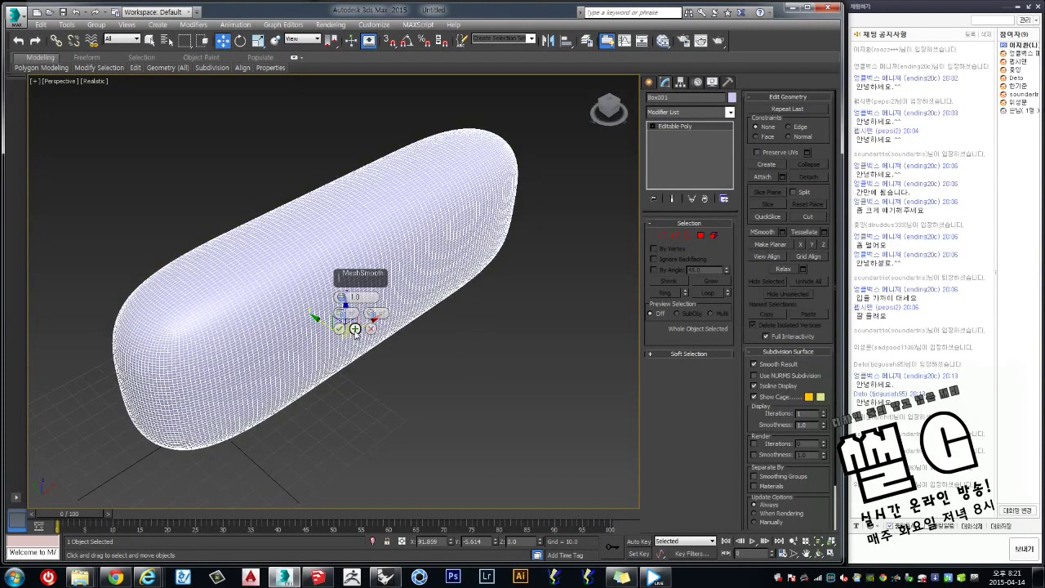
pyautogui.keyDown('alt'); pyautogui.moveTo(351, 323); pyautogui.dragTo(233, 196, button='middle'); pyautogui.keyUp('alt')
pyautogui.hotkey('ctrl', 'z')
pyautogui.hotkey('ctrl', 'z')
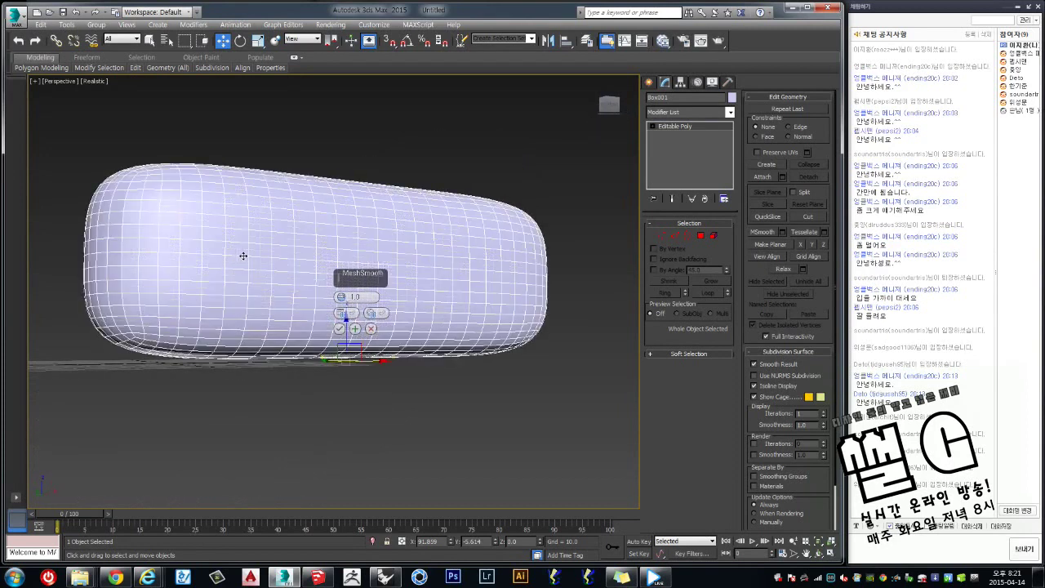
pyautogui.hotkey('ctrl', 'z')
pyautogui.click(355, 329)
pyautogui.click(355, 329)
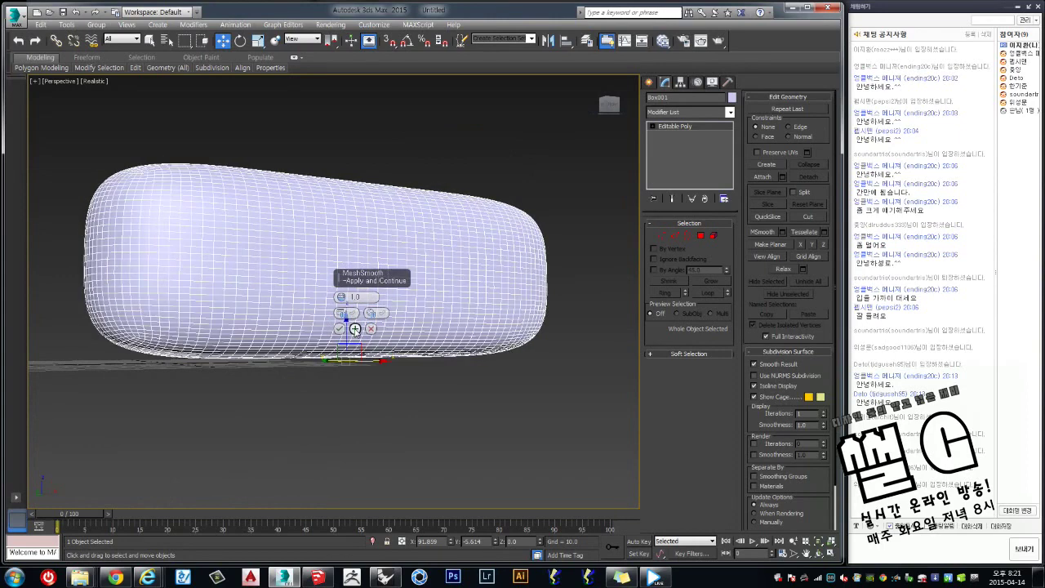
pyautogui.click(355, 329)
pyautogui.keyDown('alt'); pyautogui.moveTo(351, 323); pyautogui.dragTo(409, 229, button='middle'); pyautogui.keyUp('alt')
pyautogui.moveTo(486, 204); pyautogui.dragTo(364, 236, button='middle')
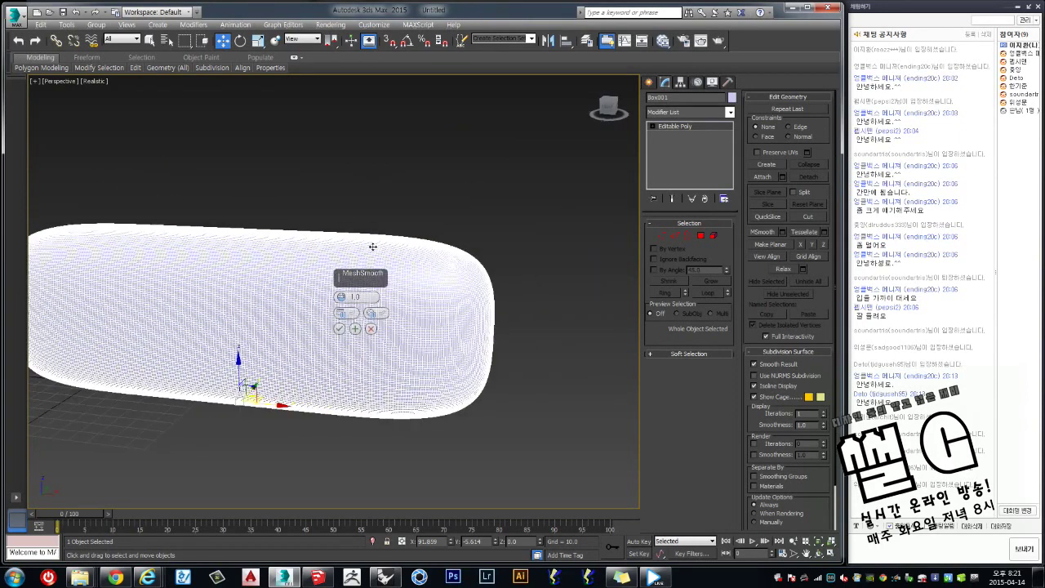
# Try raising the right-end vertices, then undo back to the plain unsmoothed box.
pyautogui.press('1')
pyautogui.moveTo(372, 190); pyautogui.dragTo(525, 318)
pyautogui.keyDown('alt'); pyautogui.moveTo(525, 318); pyautogui.dragTo(489, 259, button='middle'); pyautogui.keyUp('alt')
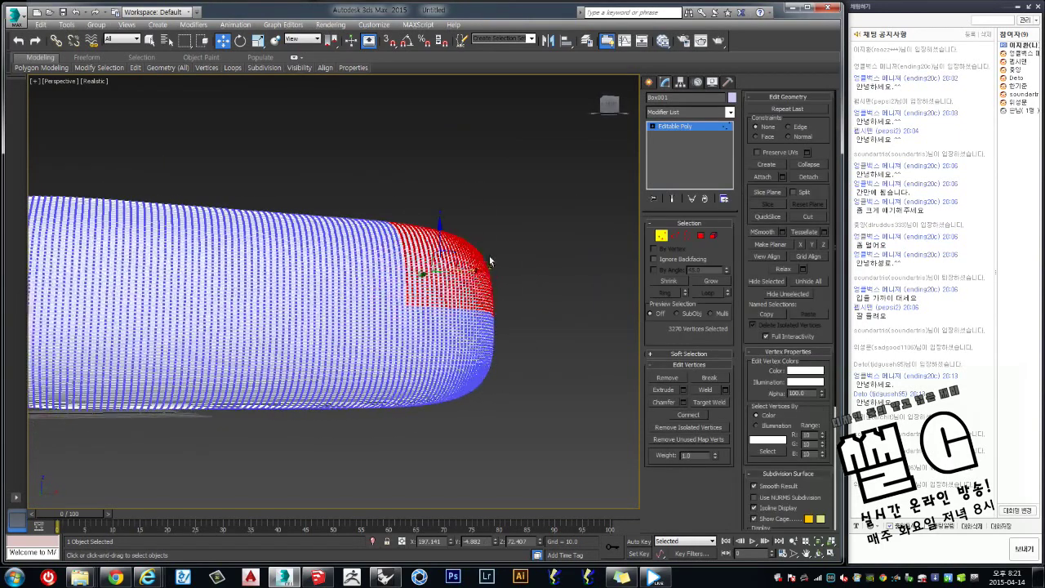
pyautogui.moveTo(448, 260); pyautogui.dragTo(450, 164)
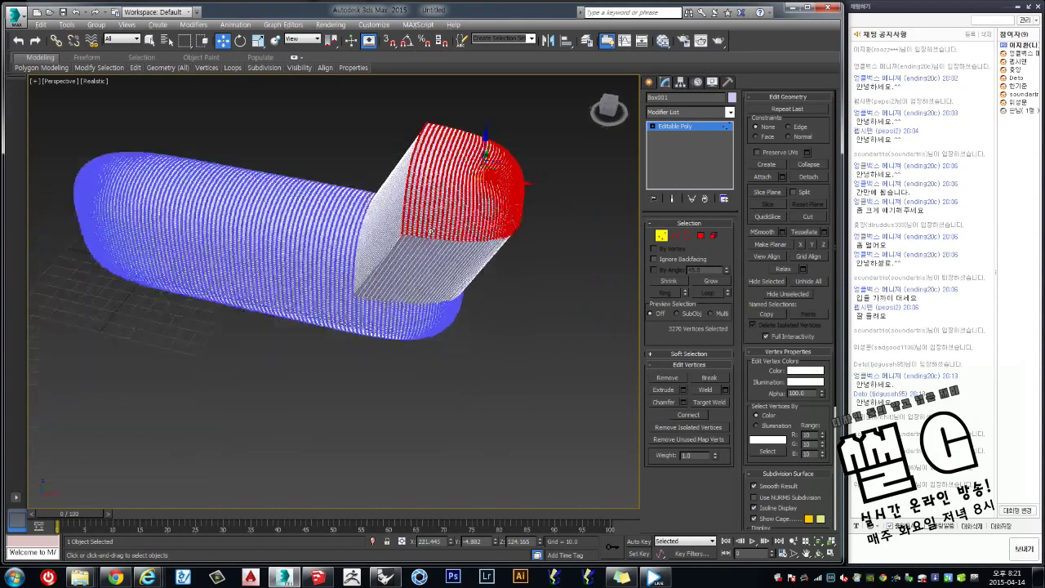
pyautogui.keyDown('alt'); pyautogui.moveTo(451, 164); pyautogui.dragTo(483, 190, button='middle'); pyautogui.keyUp('alt')
pyautogui.hotkey('ctrl', 'z')
pyautogui.hotkey('ctrl', 'z')
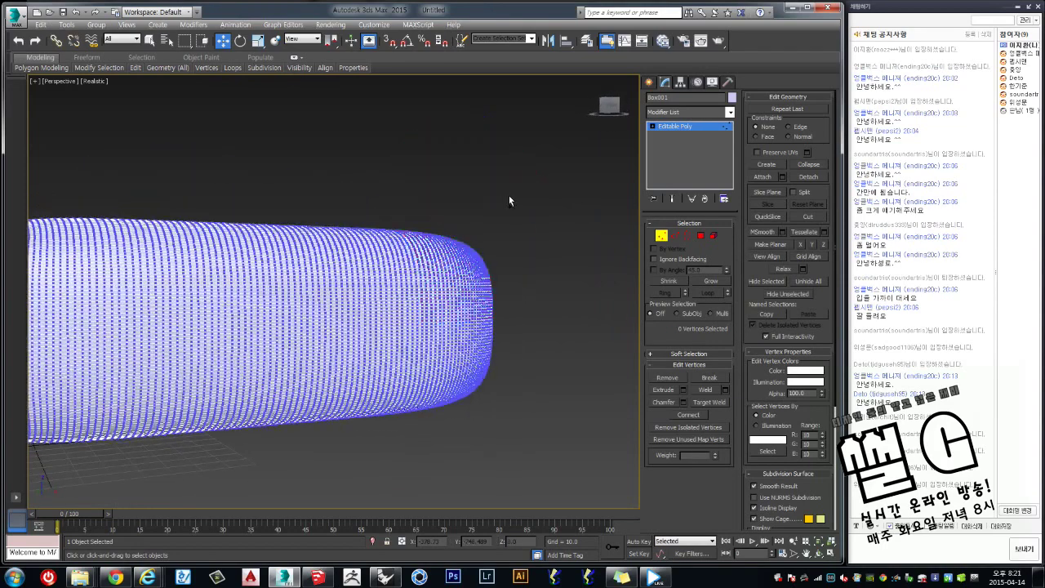
pyautogui.hotkey('ctrl', 'z')
pyautogui.hotkey('ctrl', 'z')
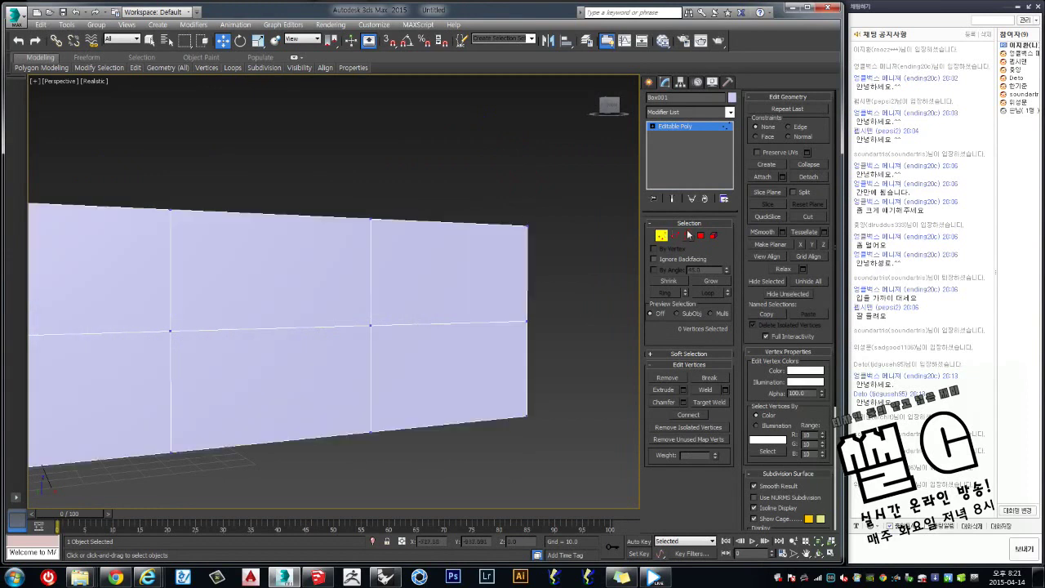
pyautogui.hotkey('ctrl', 'z')
pyautogui.hotkey('ctrl', 'z')
pyautogui.hotkey('ctrl', 'z')
# Select the six right-end vertices and move them up to bend the box's end.
pyautogui.scroll(-2, 492, 291)
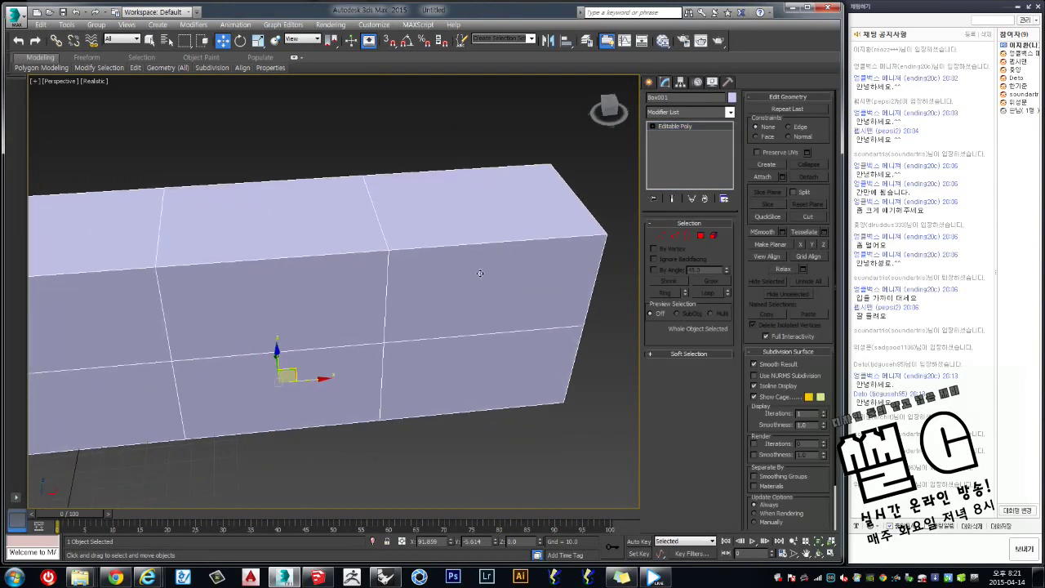
pyautogui.scroll(-3, 492, 292)
pyautogui.moveTo(492, 278)
pyautogui.keyDown('alt'); pyautogui.mouseDown(button='middle')
pyautogui.moveTo(495, 240)
pyautogui.moveTo(483, 236)
pyautogui.moveTo(380, 278)
pyautogui.moveTo(371, 260)
pyautogui.mouseUp(button='middle'); pyautogui.keyUp('alt')
pyautogui.press('1')
pyautogui.moveTo(382, 210); pyautogui.dragTo(486, 404)
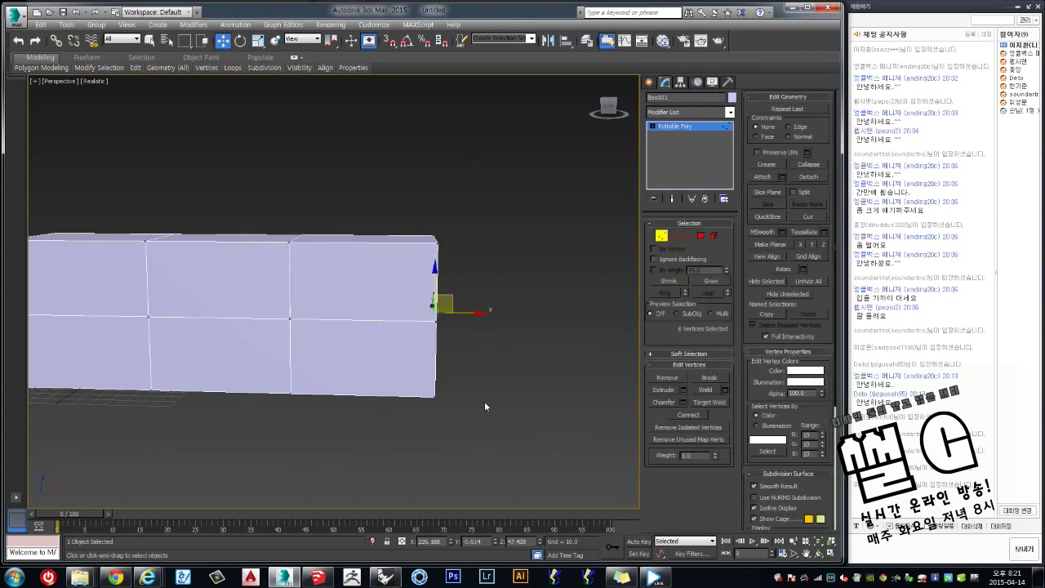
pyautogui.moveTo(447, 299)
pyautogui.mouseDown()
pyautogui.moveTo(532, 283)
pyautogui.moveTo(492, 327)
pyautogui.mouseUp()
pyautogui.scroll(-2, 532, 283)
pyautogui.scroll(-2, 534, 282)
pyautogui.press('e')
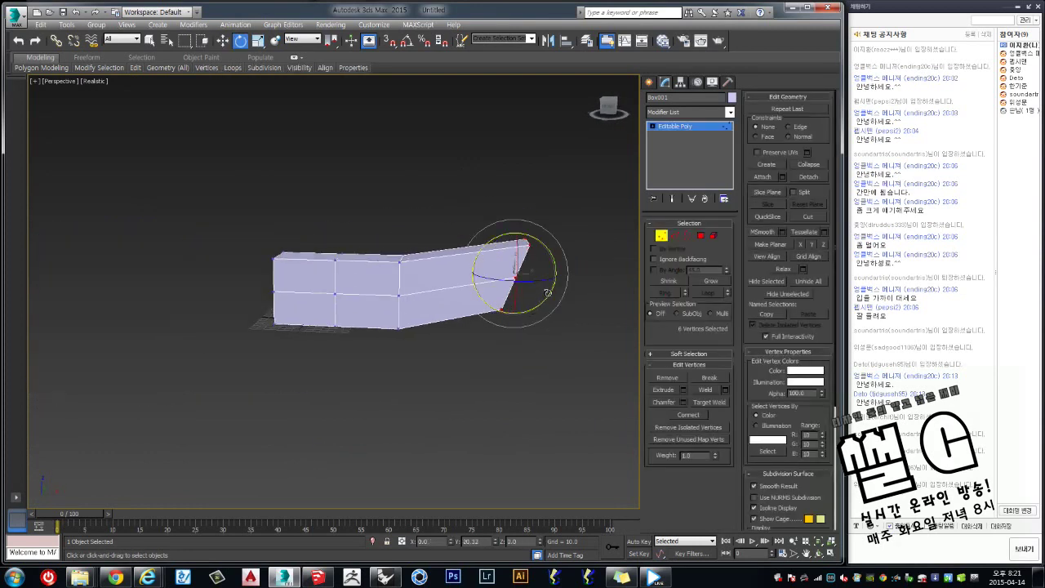
pyautogui.press('w')
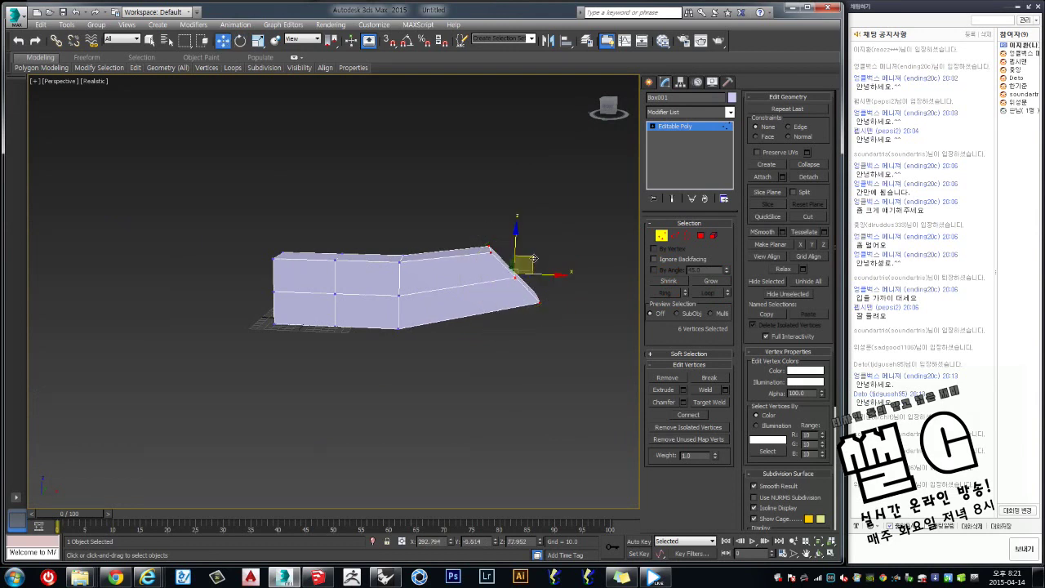
pyautogui.moveTo(533, 258); pyautogui.dragTo(523, 234)
# Drop the trial end-only smoothing and MSmooth the whole mesh at object level.
pyautogui.click(763, 232)
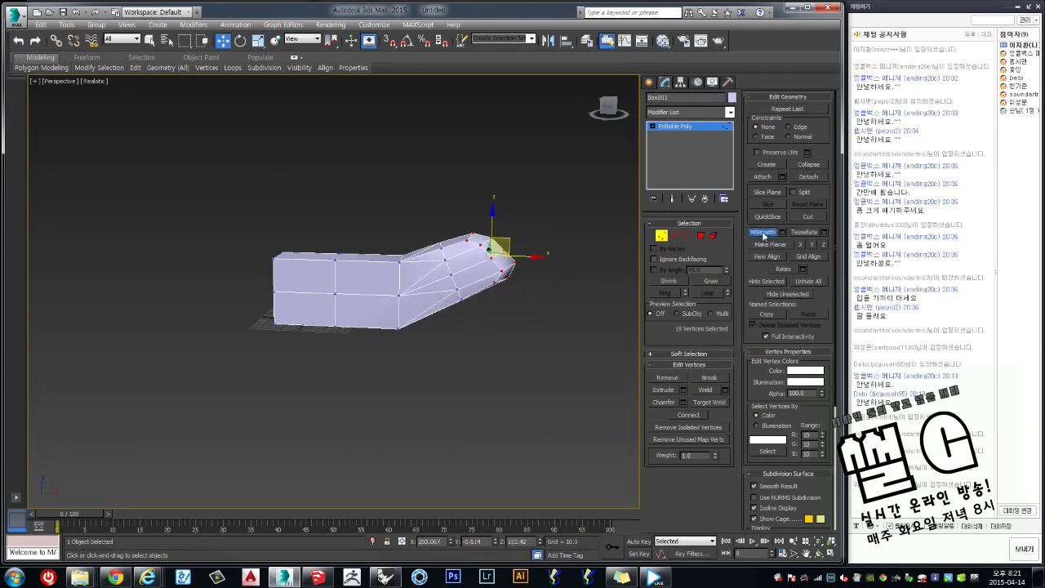
pyautogui.click(763, 232)
pyautogui.hotkey('ctrl', 'z')
pyautogui.hotkey('ctrl', 'z')
pyautogui.click(661, 236)
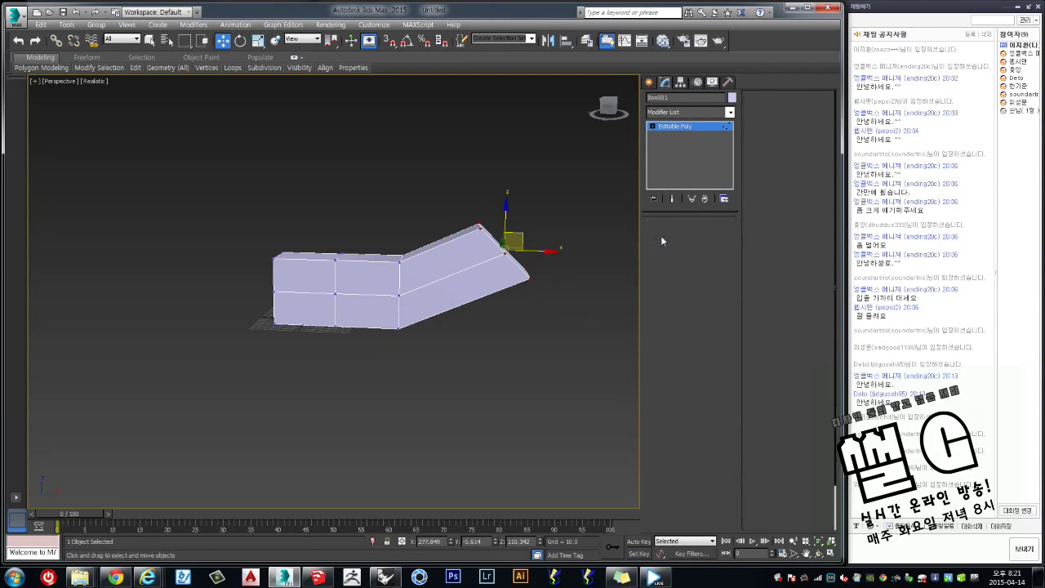
pyautogui.click(763, 233)
# Apply MSmooth to the bent mesh once more, then undo it.
pyautogui.click(763, 233)
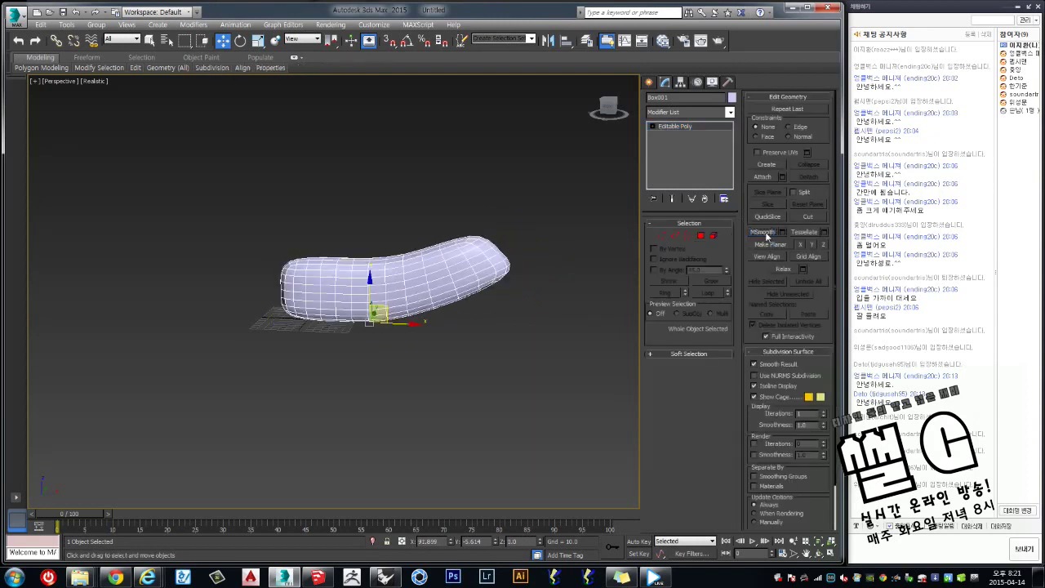
pyautogui.hotkey('ctrl', 'z')
pyautogui.hotkey('ctrl', 'z')
pyautogui.keyDown('alt'); pyautogui.moveTo(496, 321); pyautogui.dragTo(541, 357, button='middle'); pyautogui.keyUp('alt')
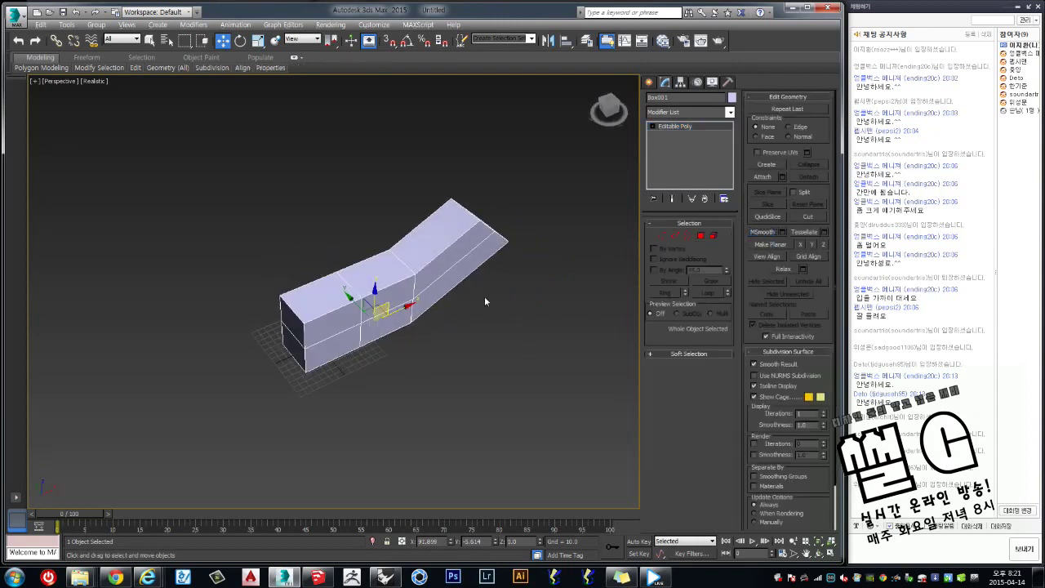
pyautogui.moveTo(488, 299); pyautogui.dragTo(459, 307, button='middle')
pyautogui.scroll(5, 460, 308)
pyautogui.scroll(-3, 469, 311)
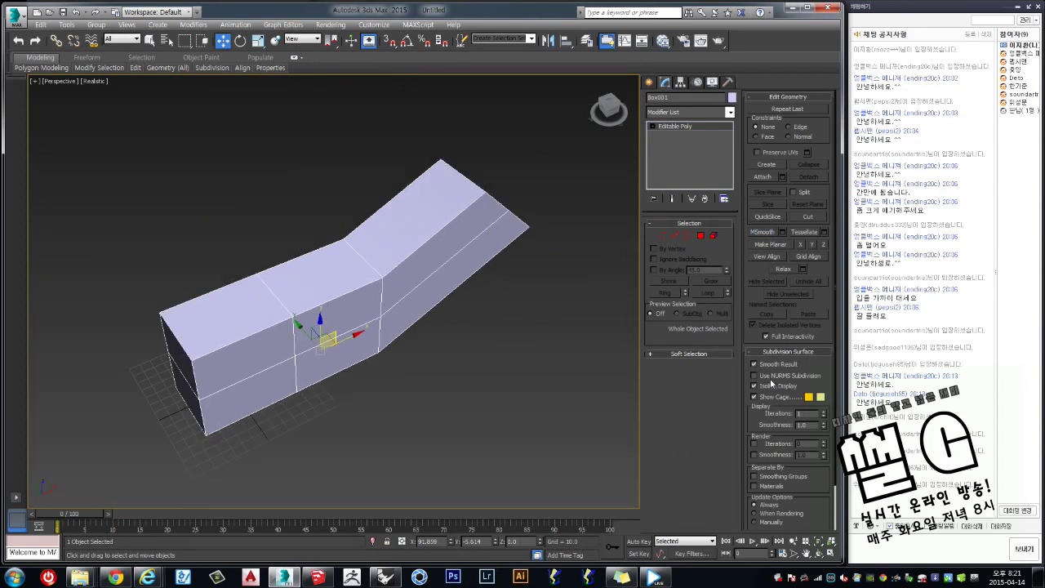
# Enable Use NURMS Subdivision and raise Display Iterations by two.
pyautogui.click(768, 378)
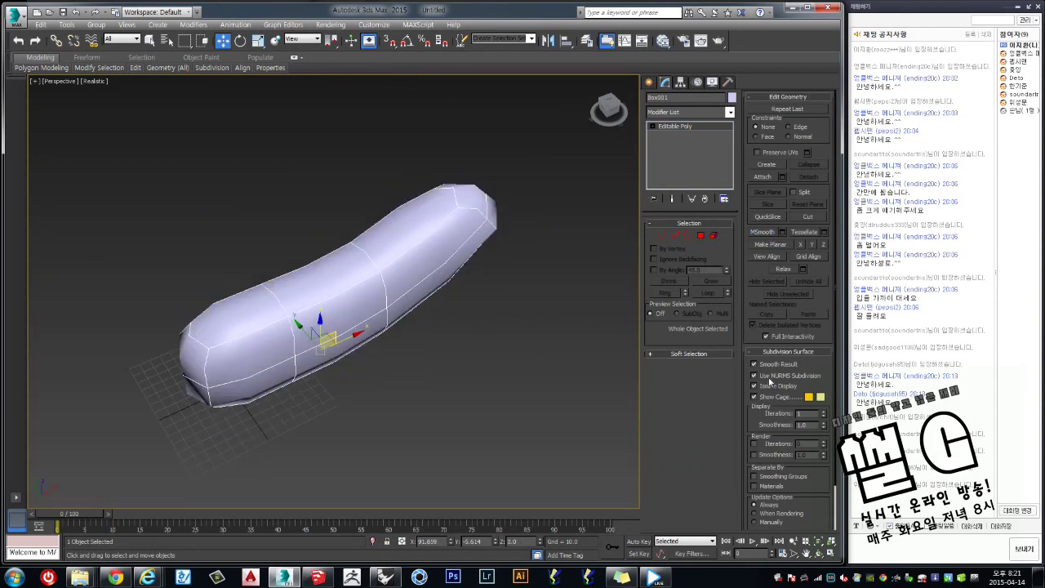
pyautogui.keyDown('alt'); pyautogui.moveTo(507, 351); pyautogui.dragTo(468, 298, button='middle'); pyautogui.keyUp('alt')
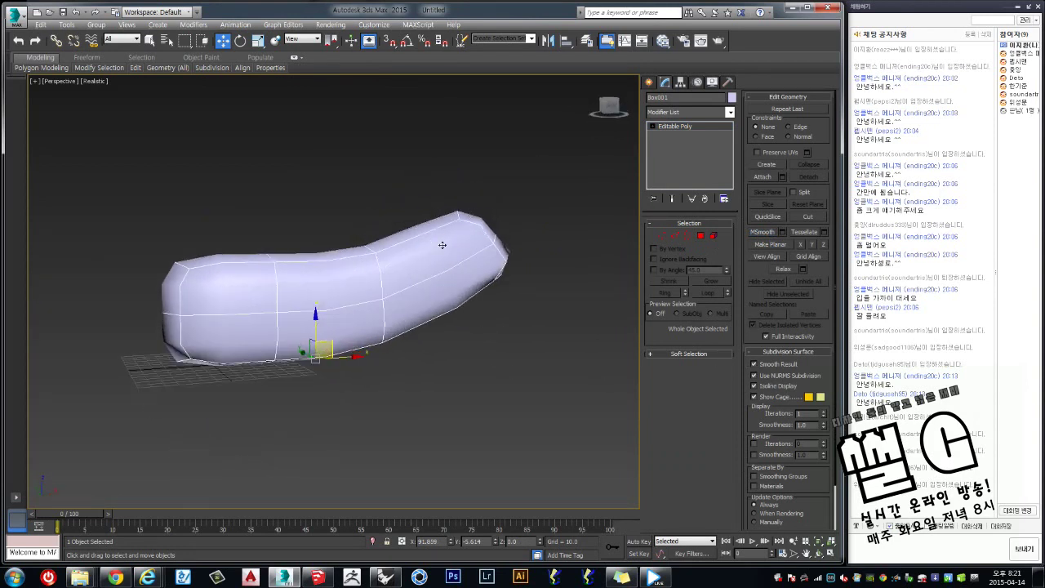
pyautogui.moveTo(442, 245)
pyautogui.keyDown('alt'); pyautogui.mouseDown(button='middle')
pyautogui.moveTo(490, 234)
pyautogui.moveTo(445, 238)
pyautogui.moveTo(470, 258)
pyautogui.mouseUp(button='middle'); pyautogui.keyUp('alt')
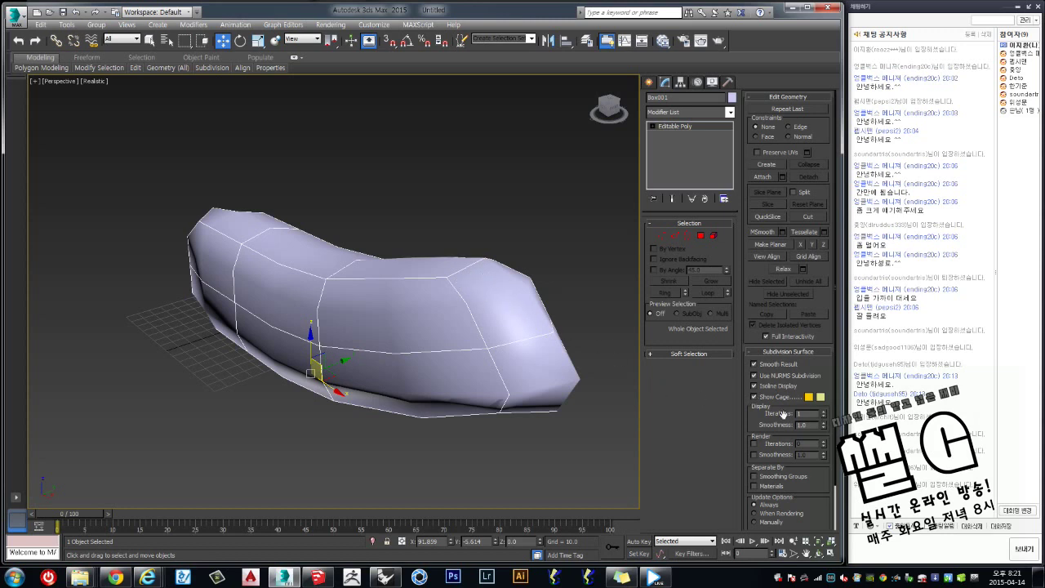
pyautogui.click(824, 413)
pyautogui.click(824, 413)
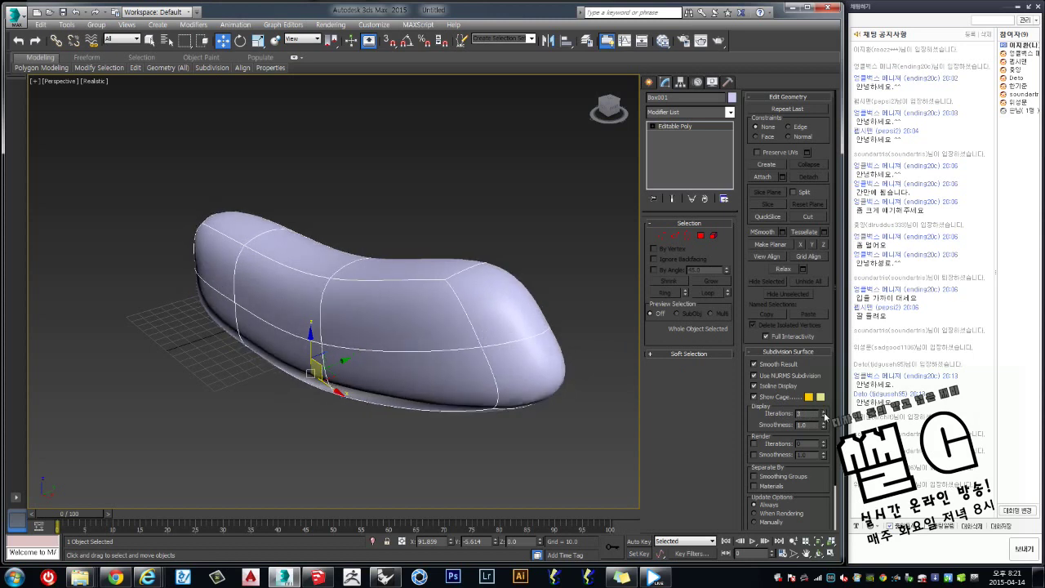
pyautogui.keyDown('alt'); pyautogui.moveTo(441, 354); pyautogui.dragTo(562, 328, button='middle'); pyautogui.keyUp('alt')
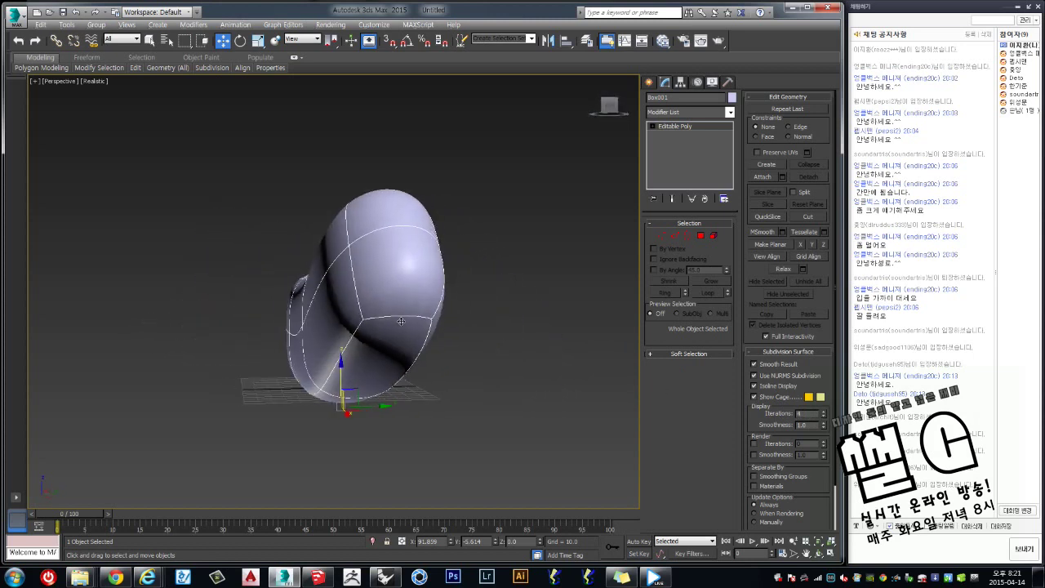
# At Vertex level, raise the right-end cage vertices upward.
pyautogui.click(661, 236)
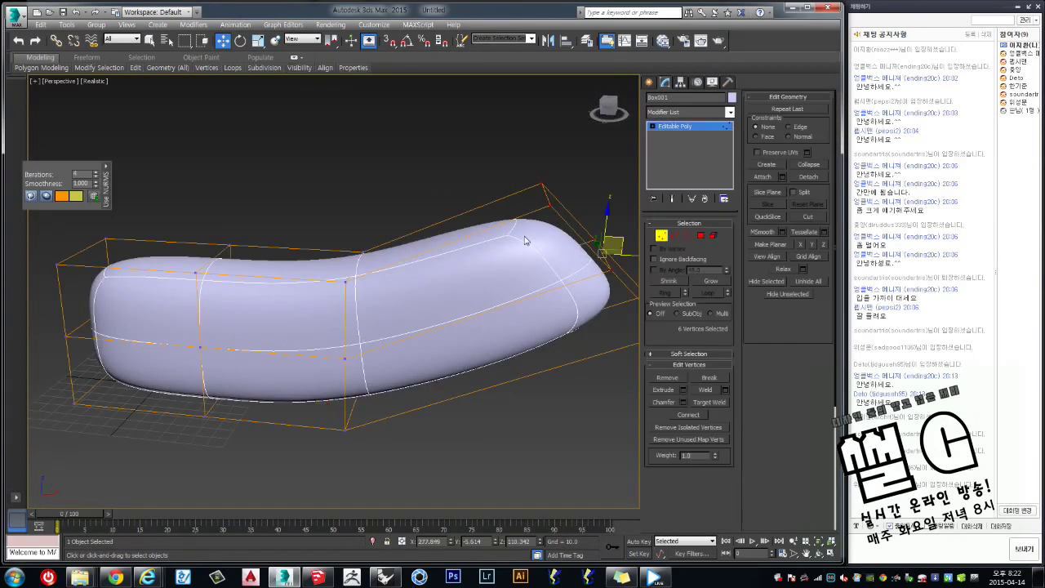
pyautogui.scroll(3, 525, 264)
pyautogui.scroll(3, 525, 264)
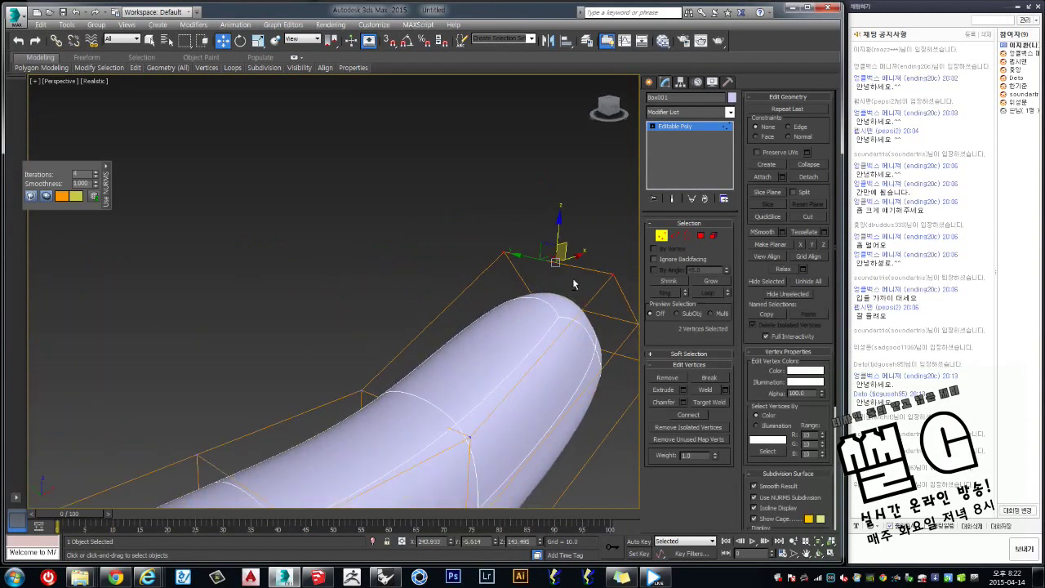
pyautogui.keyDown('alt'); pyautogui.moveTo(572, 278); pyautogui.dragTo(472, 310, button='middle'); pyautogui.keyUp('alt')
pyautogui.scroll(-5, 473, 310)
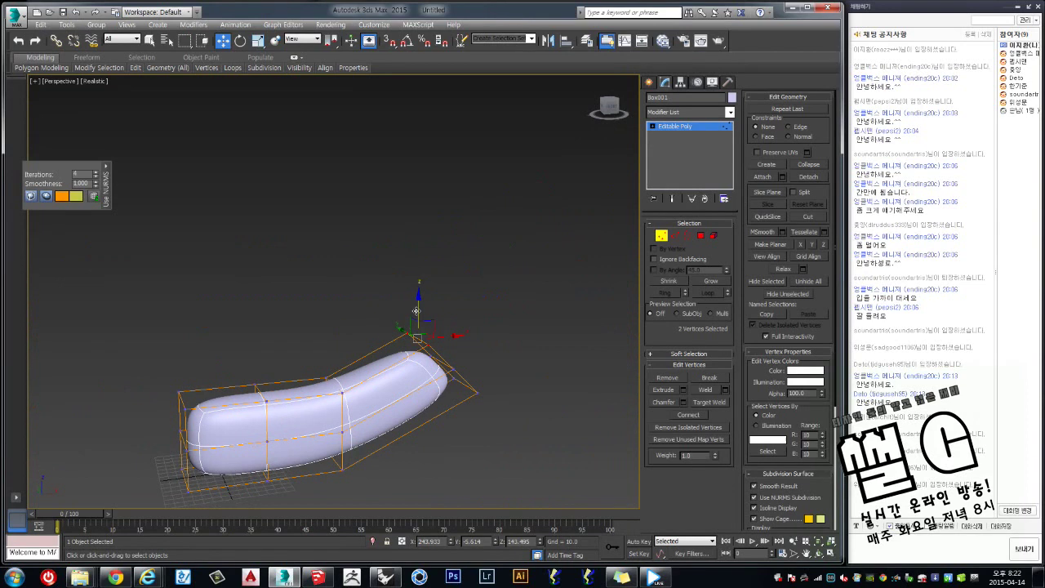
pyautogui.moveTo(416, 311); pyautogui.dragTo(419, 233)
pyautogui.keyDown('alt'); pyautogui.moveTo(420, 233); pyautogui.dragTo(424, 274, button='middle'); pyautogui.keyUp('alt')
# Scale the right-end cage vertices apart, then move them down and outward.
pyautogui.press('r')
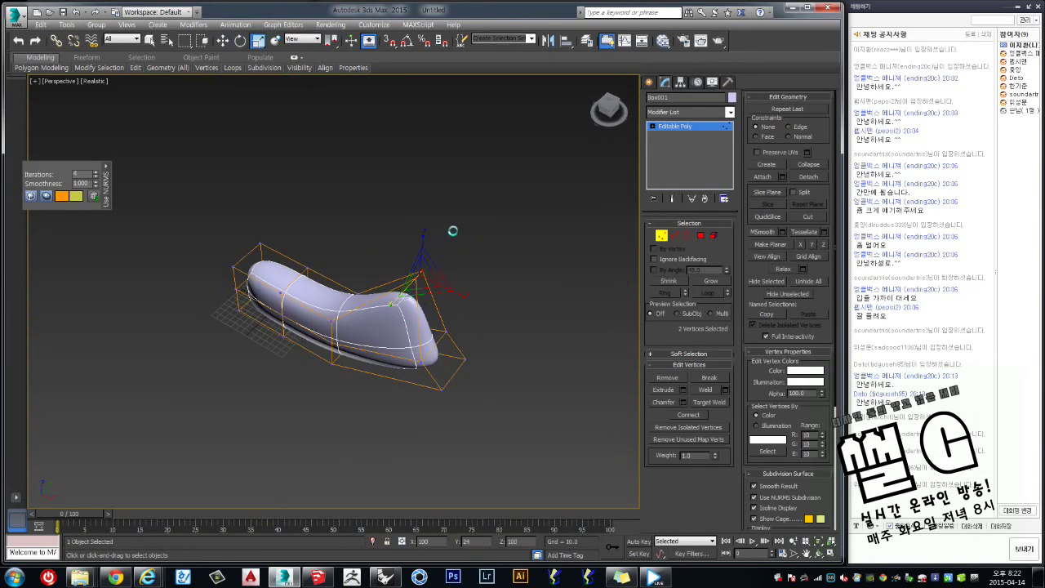
pyautogui.scroll(5, 420, 293)
pyautogui.keyDown('alt'); pyautogui.moveTo(466, 268); pyautogui.dragTo(481, 324, button='middle'); pyautogui.keyUp('alt')
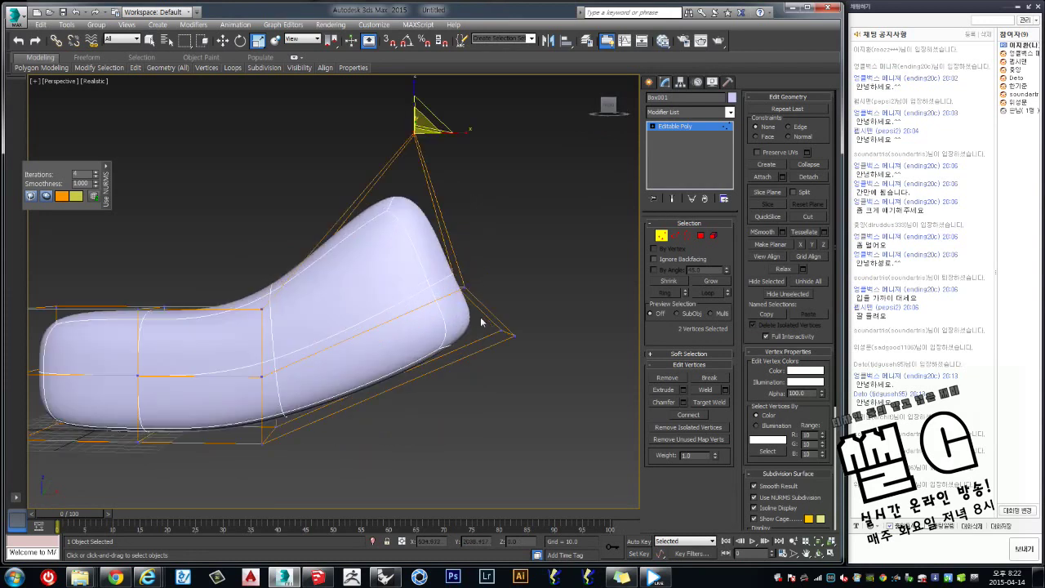
pyautogui.keyDown('alt'); pyautogui.moveTo(514, 355); pyautogui.dragTo(476, 392, button='middle'); pyautogui.keyUp('alt')
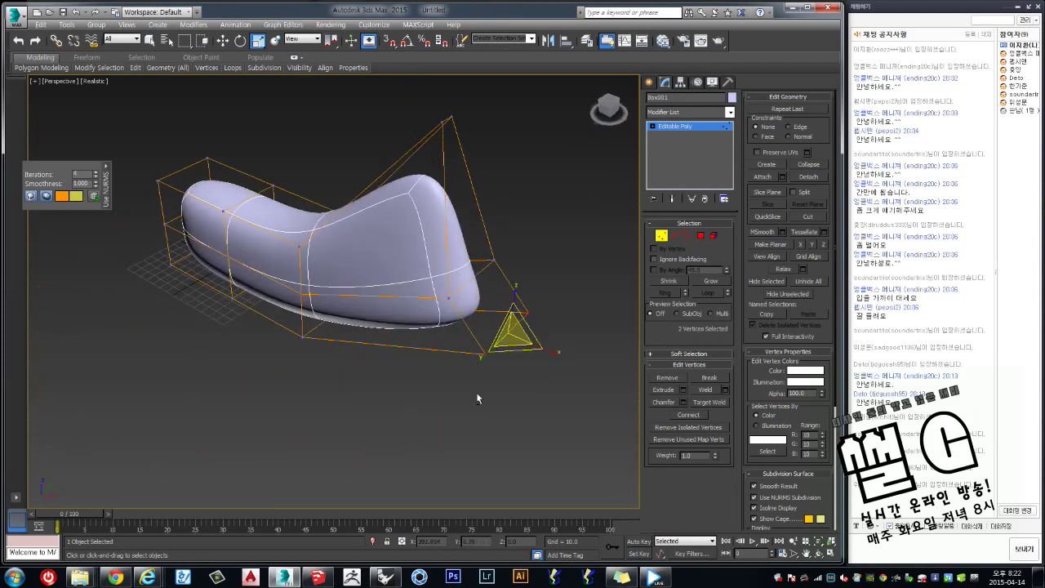
pyautogui.moveTo(479, 360); pyautogui.dragTo(349, 416)
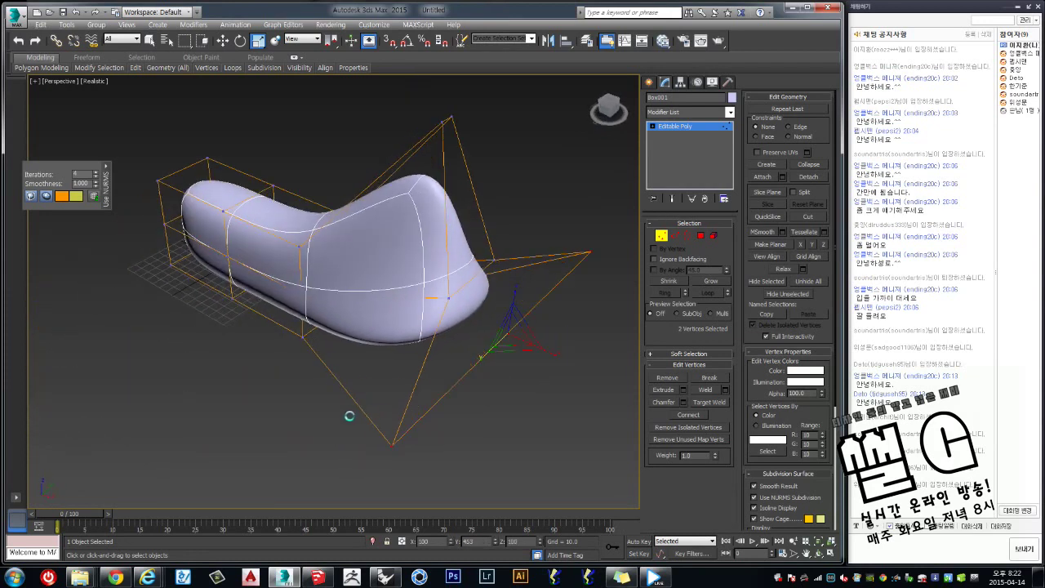
pyautogui.keyDown('alt'); pyautogui.moveTo(424, 395); pyautogui.dragTo(508, 330, button='middle'); pyautogui.keyUp('alt')
pyautogui.press('w')
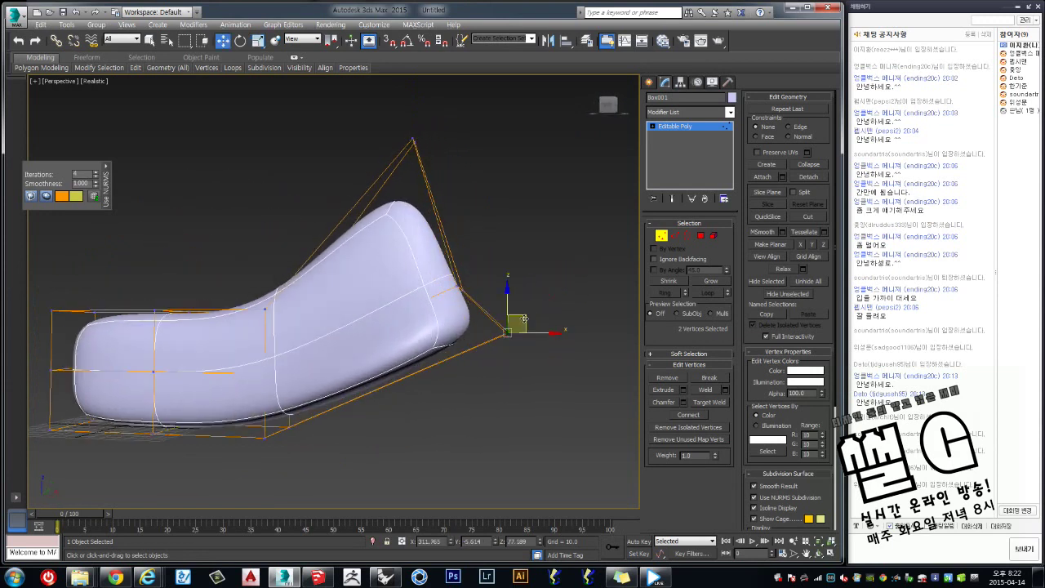
pyautogui.moveTo(524, 319); pyautogui.dragTo(561, 395)
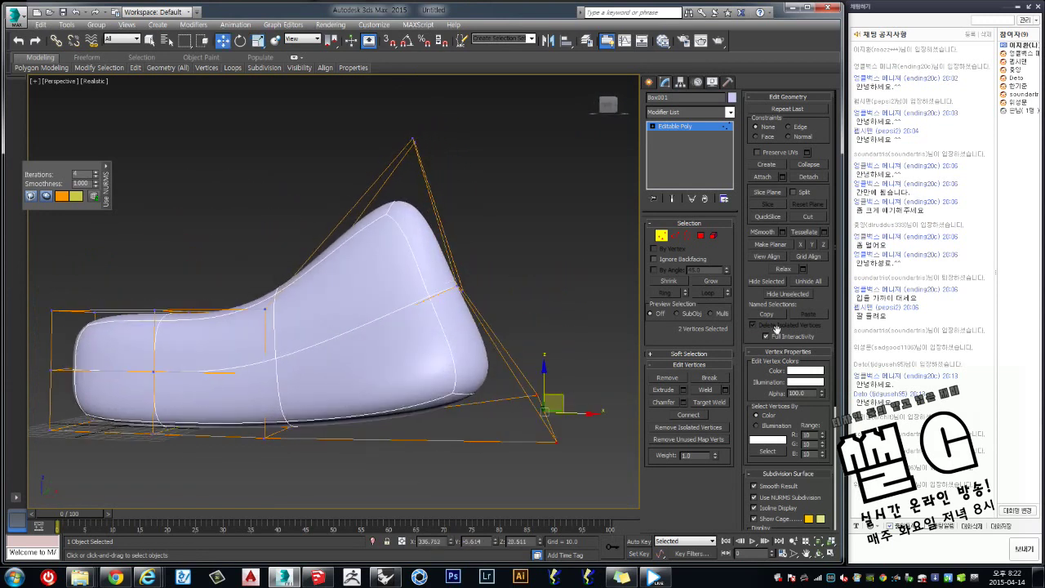
# Toggle NURMS off to inspect the raw cage, then back on to view the peak.
pyautogui.scroll(-5, 753, 295)
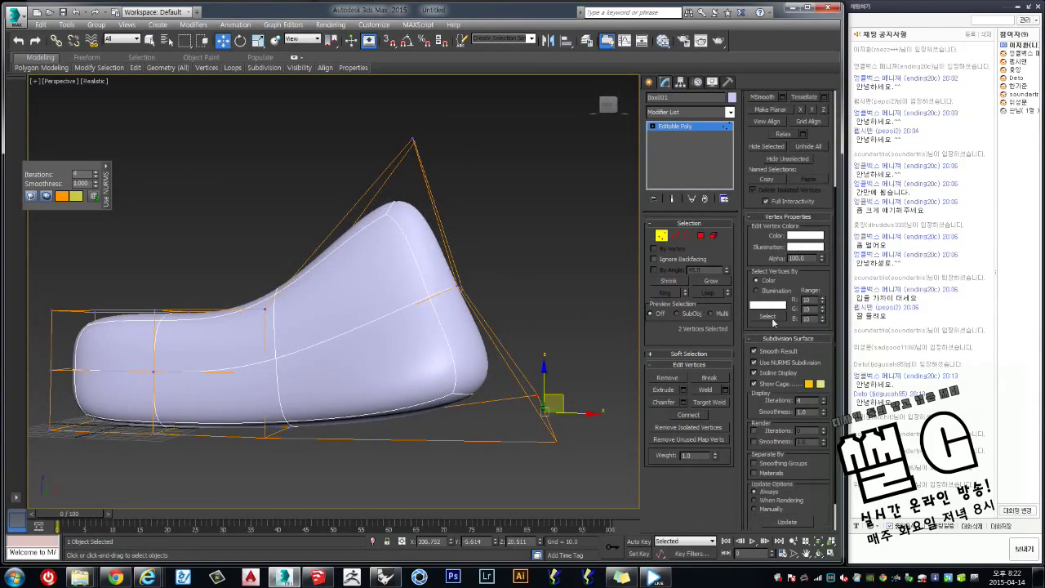
pyautogui.click(754, 362)
pyautogui.moveTo(495, 338)
pyautogui.keyDown('alt'); pyautogui.mouseDown(button='middle')
pyautogui.moveTo(424, 363)
pyautogui.moveTo(518, 362)
pyautogui.moveTo(534, 366)
pyautogui.moveTo(511, 380)
pyautogui.moveTo(552, 398)
pyautogui.moveTo(543, 275)
pyautogui.moveTo(534, 286)
pyautogui.moveTo(480, 243)
pyautogui.moveTo(473, 289)
pyautogui.moveTo(522, 302)
pyautogui.moveTo(499, 244)
pyautogui.moveTo(629, 261)
pyautogui.mouseUp(button='middle'); pyautogui.keyUp('alt')
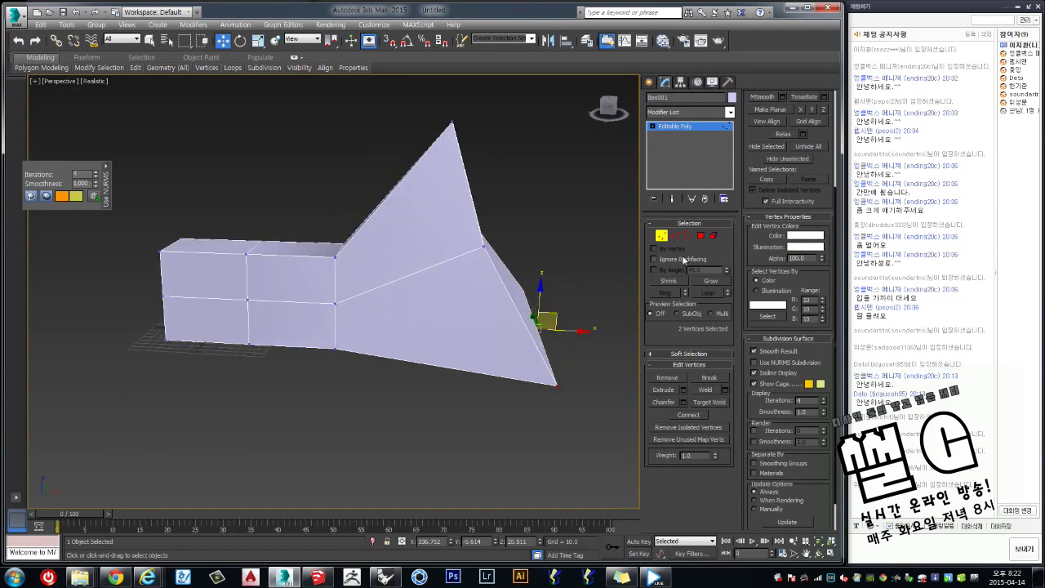
pyautogui.moveTo(506, 237)
pyautogui.keyDown('alt'); pyautogui.mouseDown(button='middle')
pyautogui.moveTo(480, 270)
pyautogui.moveTo(563, 278)
pyautogui.mouseUp(button='middle'); pyautogui.keyUp('alt')
pyautogui.click(755, 362)
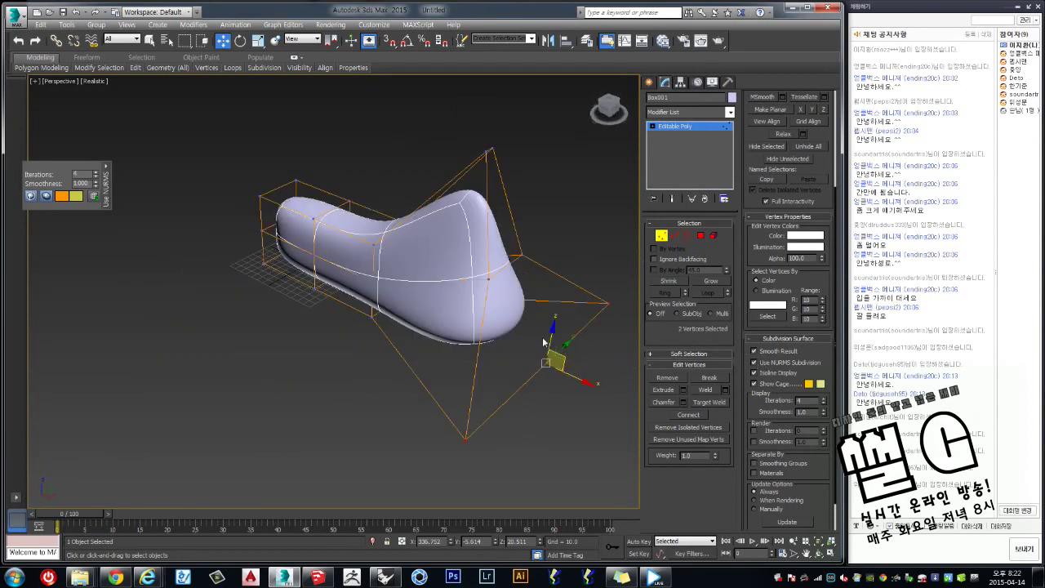
pyautogui.keyDown('alt'); pyautogui.moveTo(522, 327); pyautogui.dragTo(492, 301, button='middle'); pyautogui.keyUp('alt')
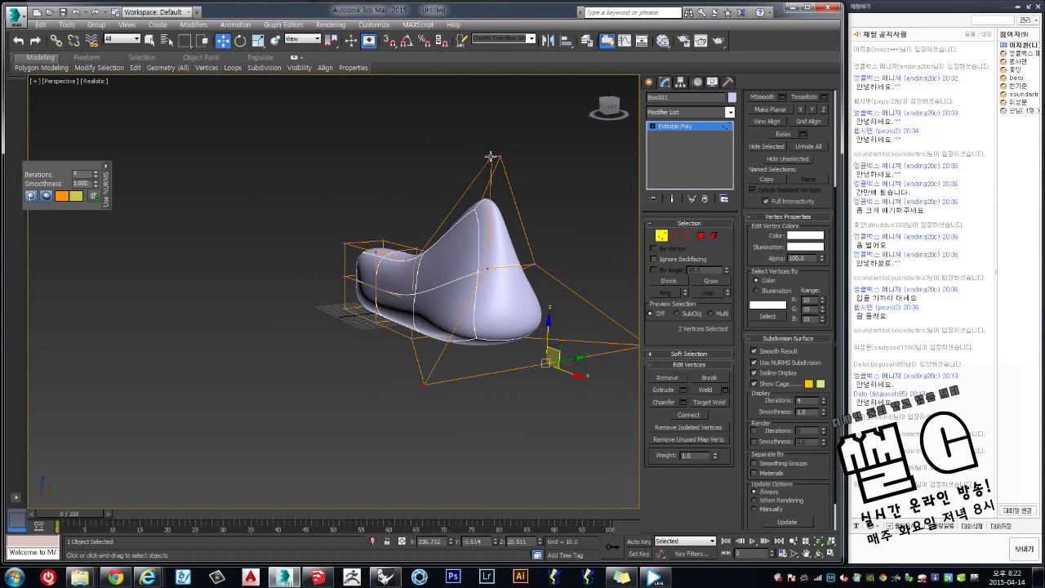
pyautogui.keyDown('alt'); pyautogui.moveTo(504, 209); pyautogui.dragTo(498, 247, button='middle'); pyautogui.keyUp('alt')
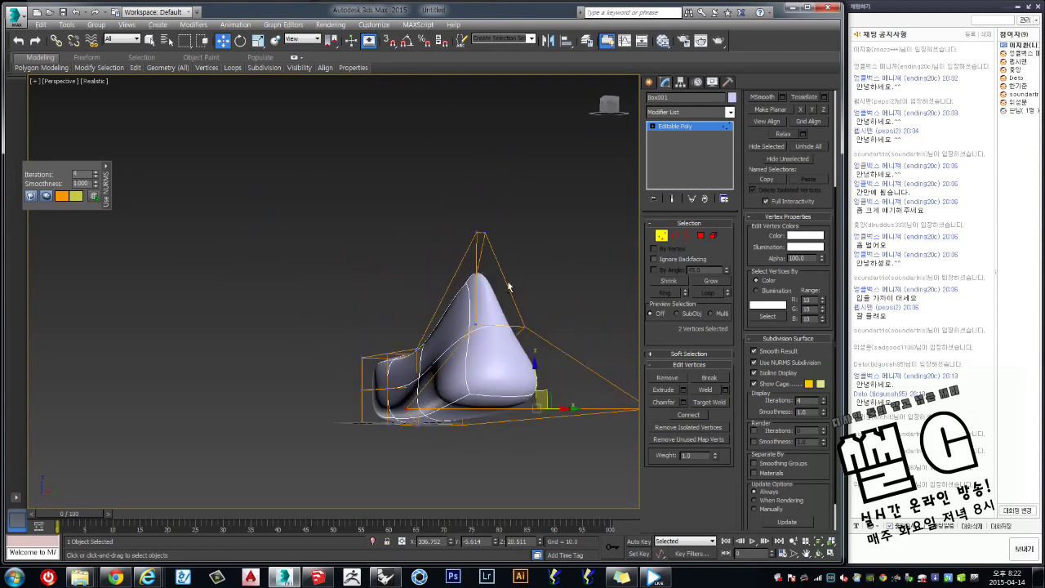
pyautogui.keyDown('alt'); pyautogui.moveTo(497, 297); pyautogui.dragTo(499, 282, button='middle'); pyautogui.keyUp('alt')
# At Edge level, extrude the selected edges with height -12.445 and width 24.472.
pyautogui.click(676, 237)
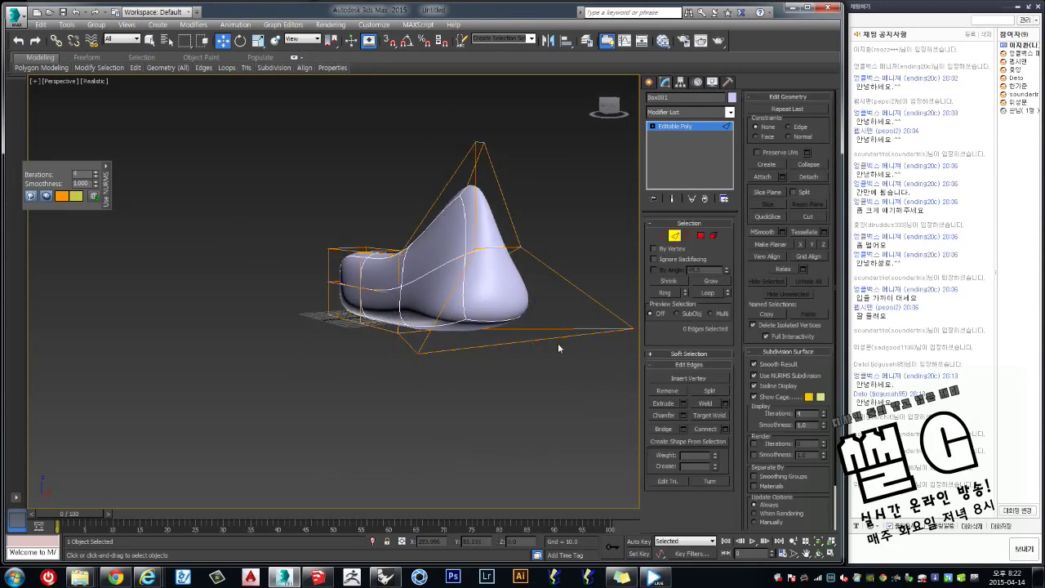
pyautogui.scroll(2, 552, 338)
pyautogui.scroll(2, 539, 355)
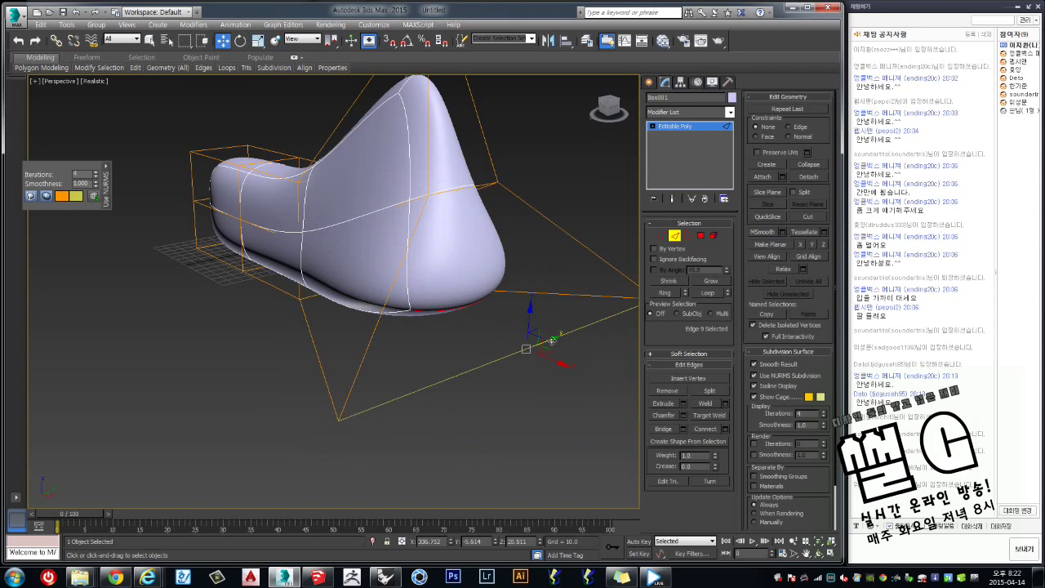
pyautogui.click(682, 408)
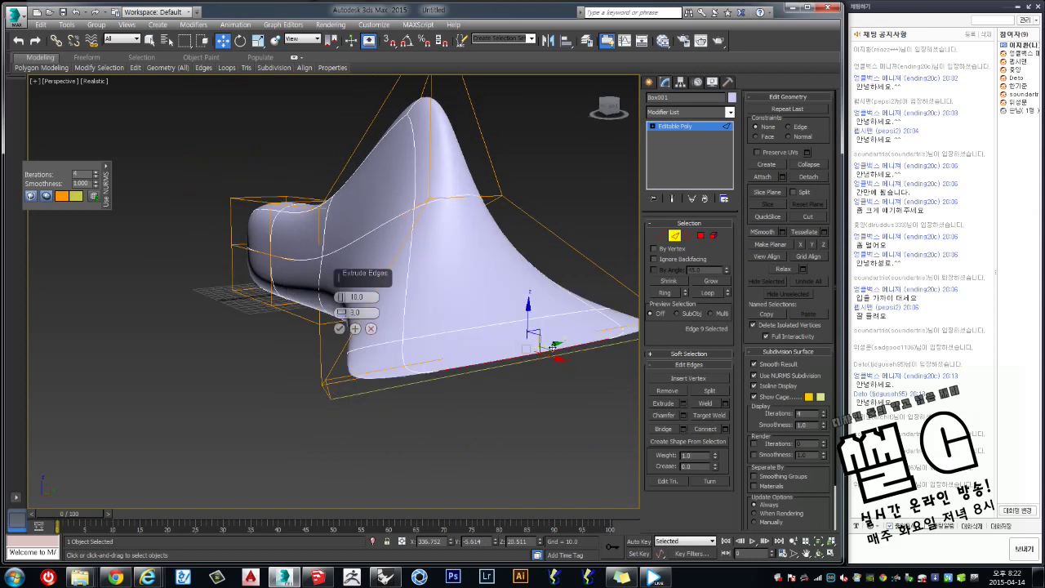
pyautogui.scroll(3, 436, 343)
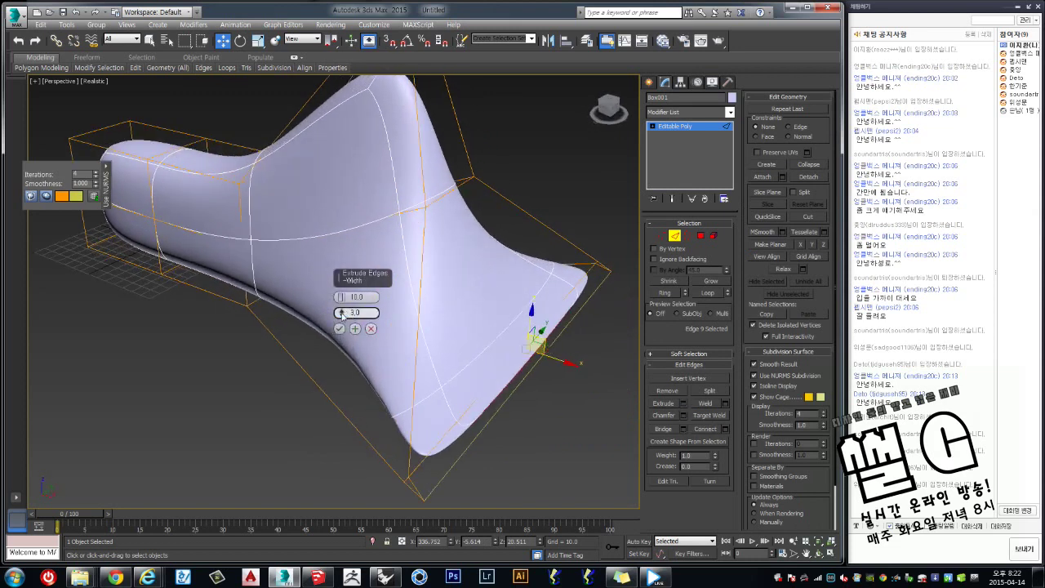
pyautogui.moveTo(341, 298)
pyautogui.mouseDown()
pyautogui.moveTo(341, 384)
pyautogui.moveTo(341, 310)
pyautogui.mouseUp()
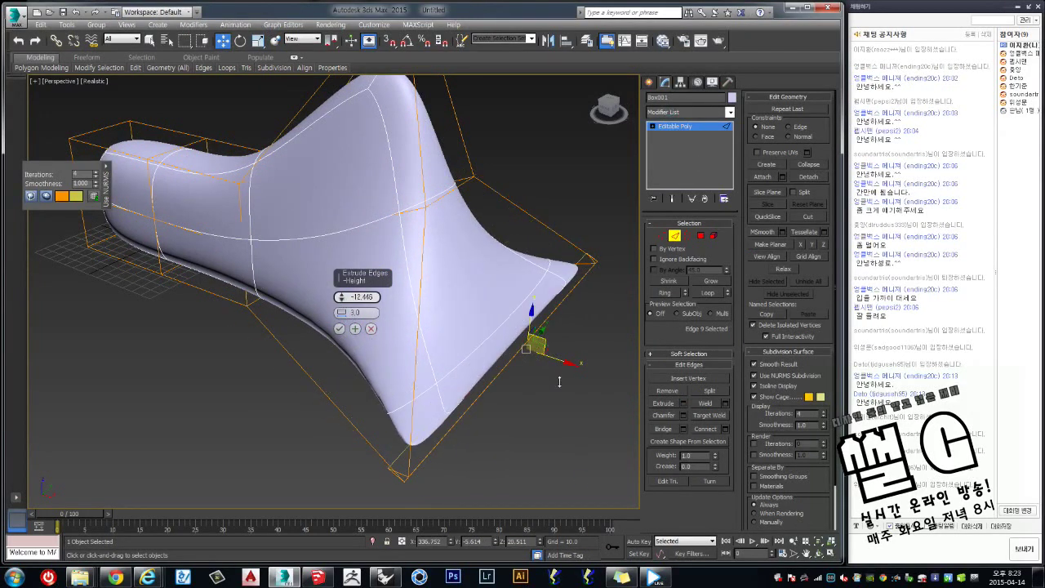
pyautogui.keyDown('alt'); pyautogui.moveTo(556, 386); pyautogui.dragTo(481, 388, button='middle'); pyautogui.keyUp('alt')
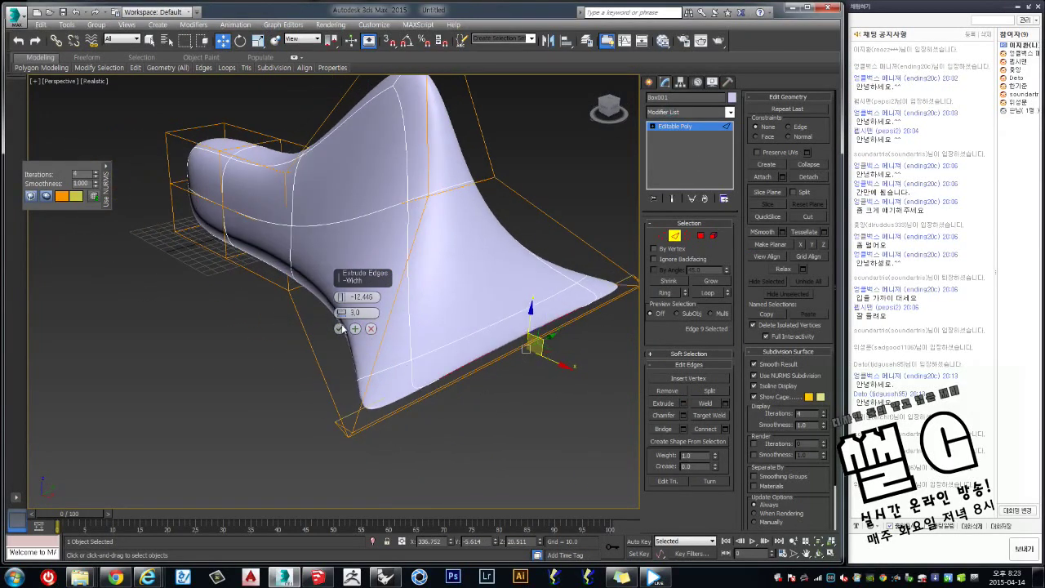
pyautogui.moveTo(341, 312)
pyautogui.mouseDown()
pyautogui.moveTo(339, 140)
pyautogui.moveTo(356, 51)
pyautogui.mouseUp()
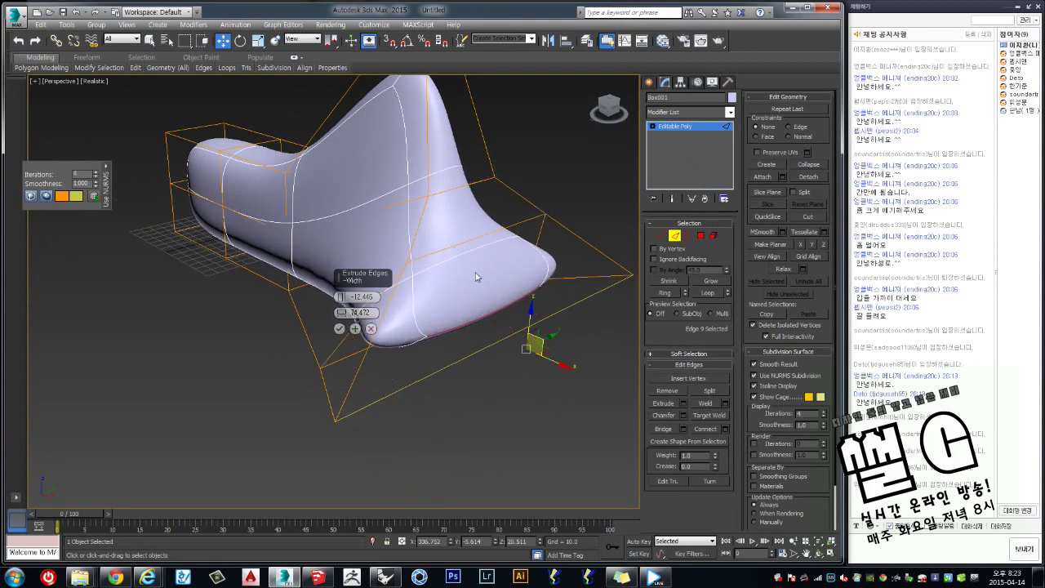
pyautogui.keyDown('alt'); pyautogui.moveTo(476, 277); pyautogui.dragTo(636, 280, button='middle'); pyautogui.keyUp('alt')
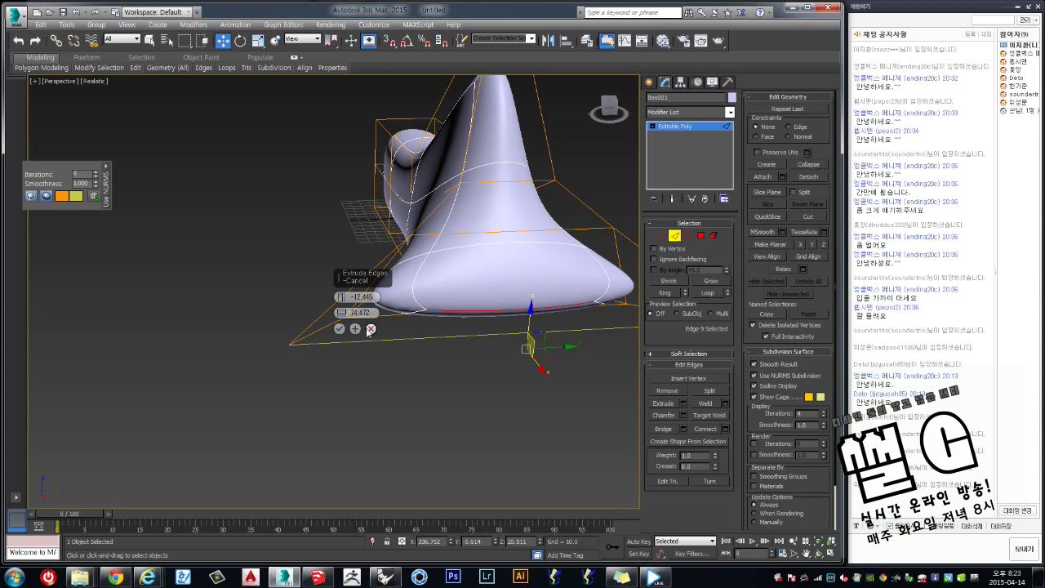
pyautogui.keyDown('alt'); pyautogui.moveTo(461, 327); pyautogui.dragTo(417, 349, button='middle'); pyautogui.keyUp('alt')
# Scale the selected end edges outward to open a hollow mouth at the narrow end.
pyautogui.press('r')
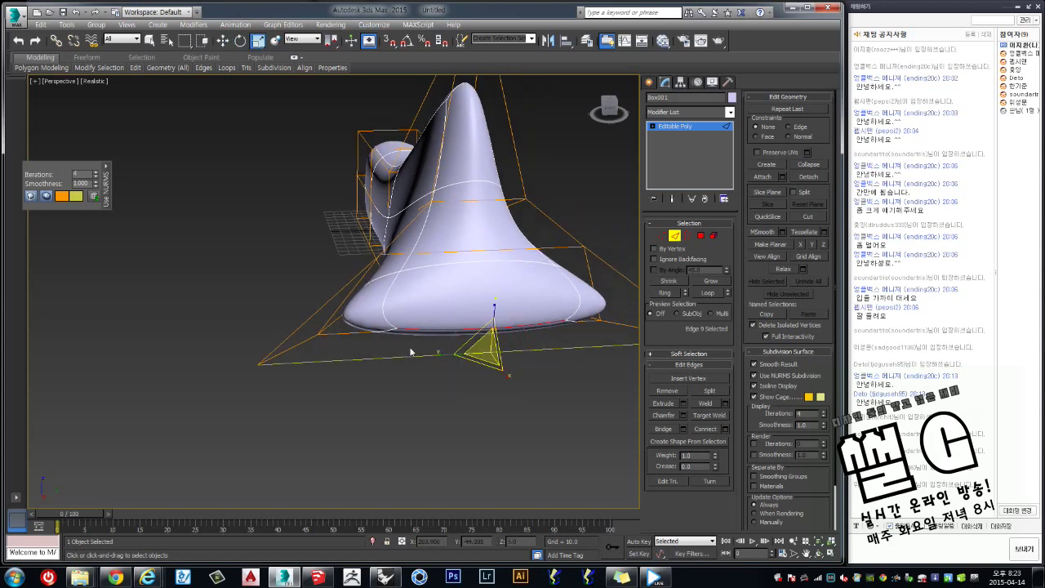
pyautogui.moveTo(442, 354); pyautogui.dragTo(478, 355)
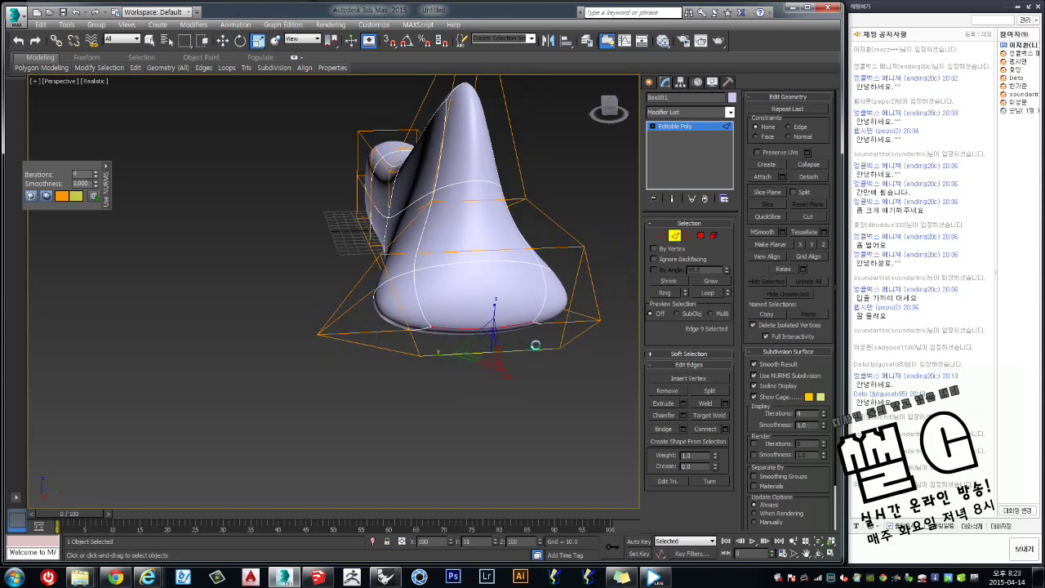
pyautogui.keyDown('alt'); pyautogui.moveTo(478, 354); pyautogui.dragTo(544, 337, button='middle'); pyautogui.keyUp('alt')
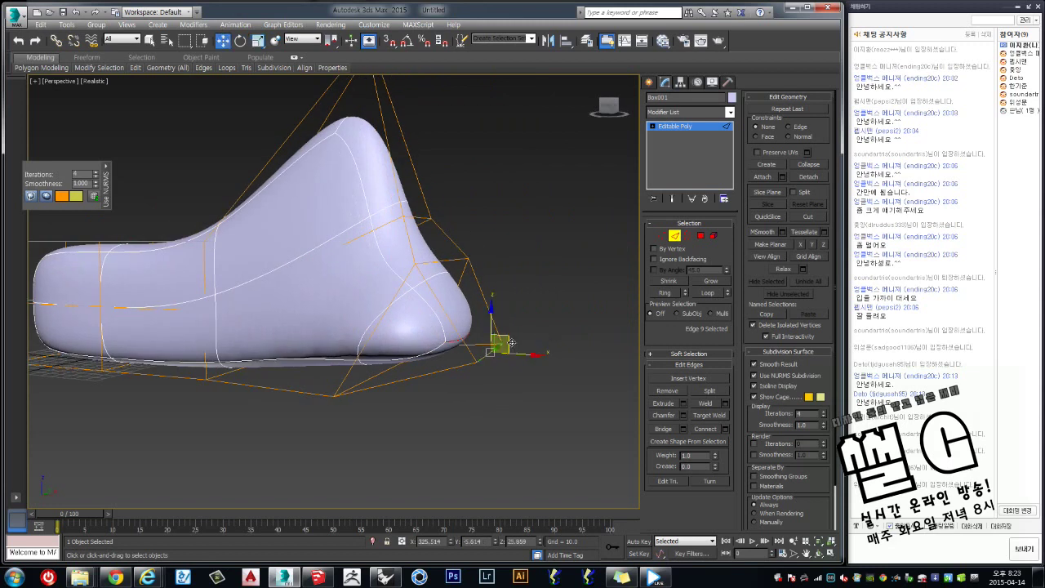
pyautogui.moveTo(511, 342); pyautogui.dragTo(370, 280)
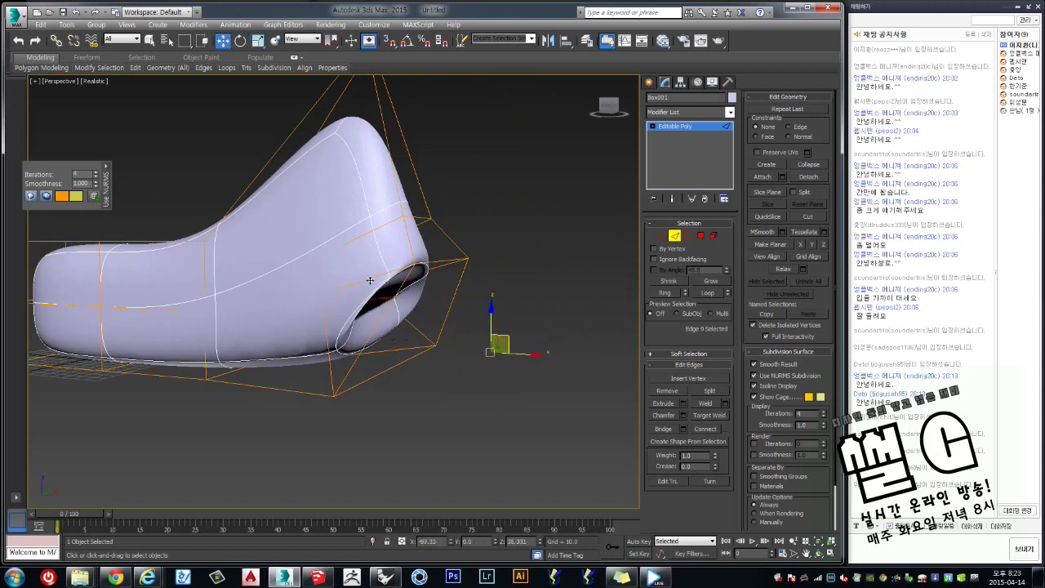
pyautogui.keyDown('alt'); pyautogui.moveTo(459, 310); pyautogui.dragTo(467, 312, button='middle'); pyautogui.keyUp('alt')
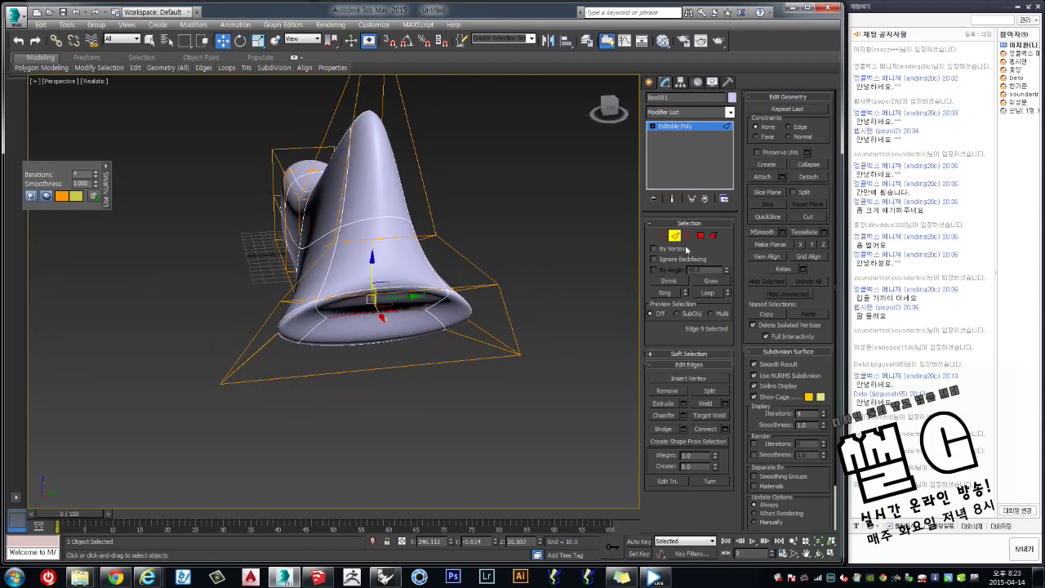
# Switch to Vertex mode, inspect the opened horn from several angles, and deselect it.
pyautogui.click(663, 238)
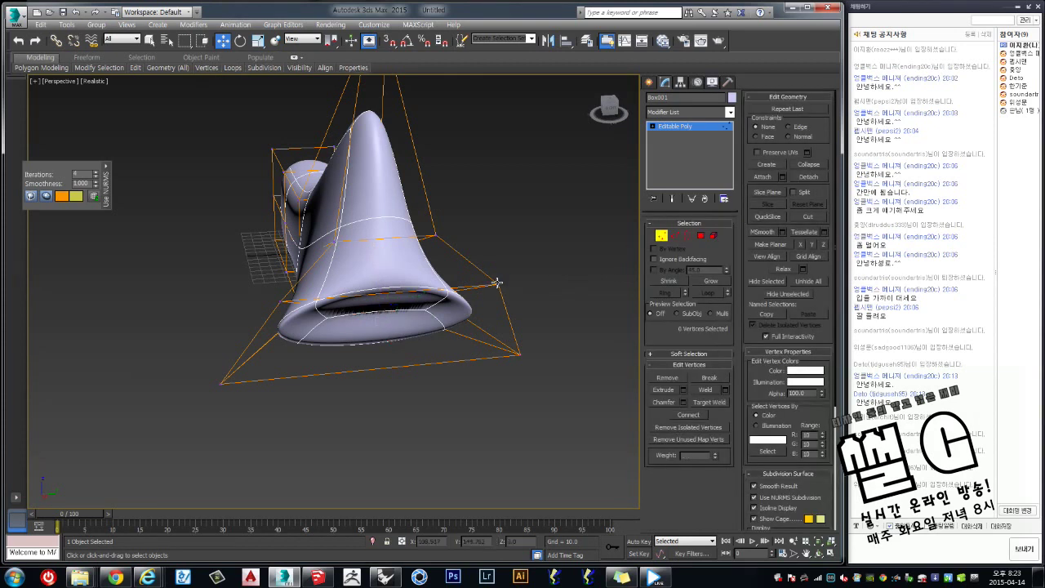
pyautogui.keyDown('alt'); pyautogui.moveTo(281, 301); pyautogui.dragTo(457, 318, button='middle'); pyautogui.keyUp('alt')
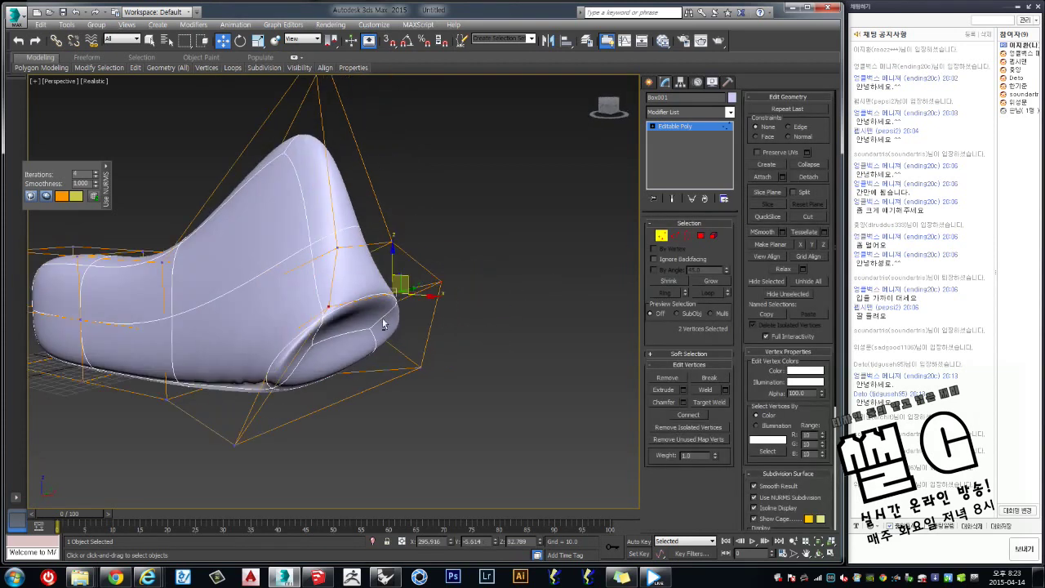
pyautogui.scroll(3, 471, 322)
pyautogui.scroll(-2, 470, 322)
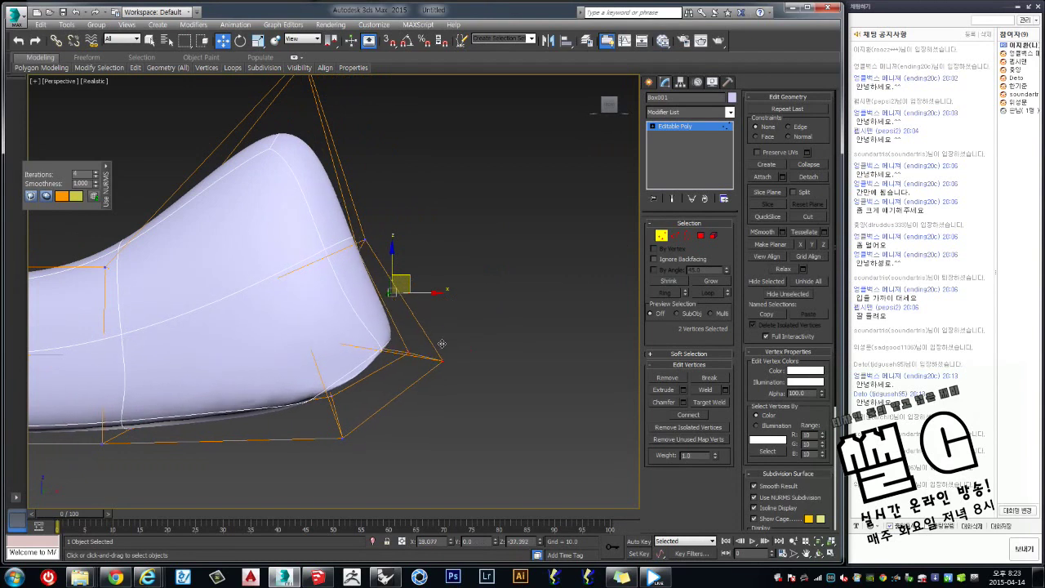
pyautogui.moveTo(443, 361)
pyautogui.keyDown('alt'); pyautogui.mouseDown(button='middle')
pyautogui.moveTo(356, 336)
pyautogui.moveTo(476, 368)
pyautogui.moveTo(415, 346)
pyautogui.mouseUp(button='middle'); pyautogui.keyUp('alt')
pyautogui.scroll(3, 476, 368)
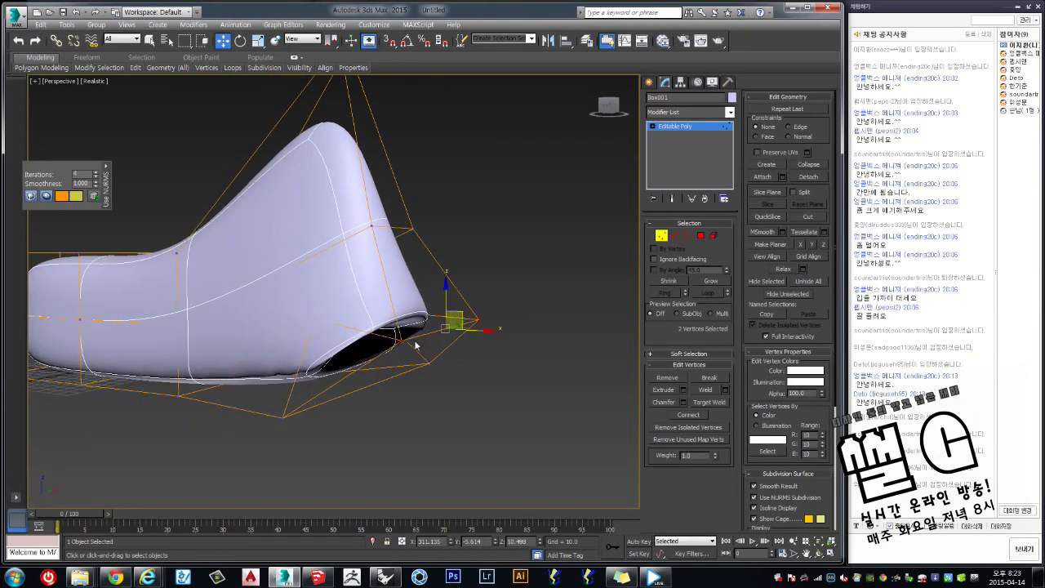
pyautogui.moveTo(316, 318)
pyautogui.keyDown('alt'); pyautogui.mouseDown(button='middle')
pyautogui.moveTo(358, 277)
pyautogui.moveTo(346, 317)
pyautogui.moveTo(269, 302)
pyautogui.moveTo(311, 260)
pyautogui.moveTo(360, 263)
pyautogui.moveTo(336, 292)
pyautogui.moveTo(311, 244)
pyautogui.mouseUp(button='middle'); pyautogui.keyUp('alt')
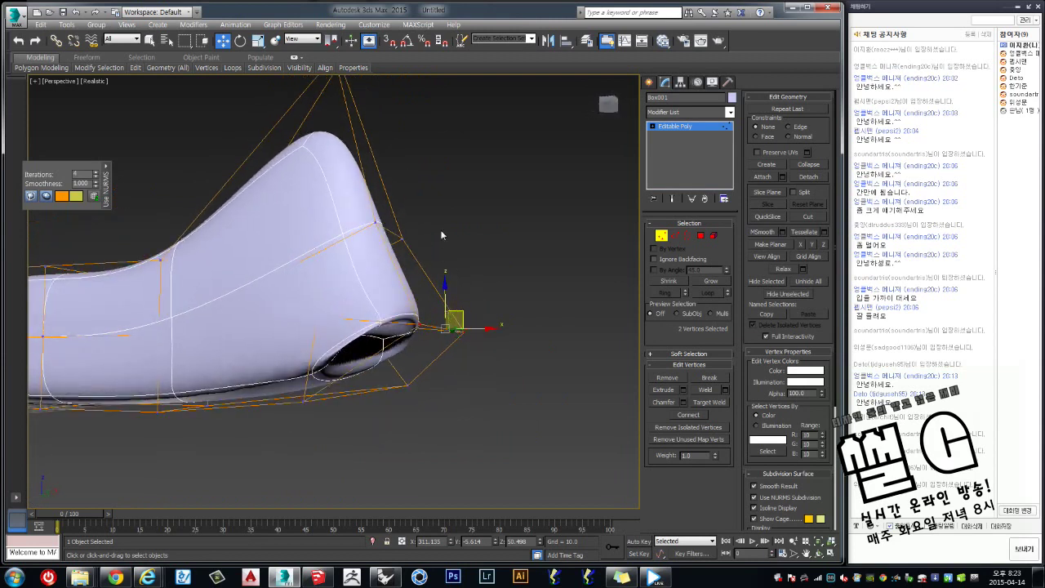
pyautogui.moveTo(532, 269)
pyautogui.keyDown('alt'); pyautogui.mouseDown(button='middle')
pyautogui.moveTo(467, 295)
pyautogui.moveTo(509, 260)
pyautogui.moveTo(520, 255)
pyautogui.moveTo(470, 304)
pyautogui.moveTo(598, 325)
pyautogui.moveTo(492, 315)
pyautogui.moveTo(431, 354)
pyautogui.moveTo(393, 344)
pyautogui.moveTo(371, 315)
pyautogui.moveTo(417, 343)
pyautogui.moveTo(466, 326)
pyautogui.moveTo(547, 324)
pyautogui.moveTo(479, 311)
pyautogui.moveTo(413, 318)
pyautogui.mouseUp(button='middle'); pyautogui.keyUp('alt')
pyautogui.hotkey('ctrl', 'd')
pyautogui.scroll(3, 492, 296)
pyautogui.scroll(-3, 596, 325)
# Shift-drag a copy of the organic shape, accepting Copy in Clone Options.
pyautogui.click(480, 311)
pyautogui.scroll(-2, 479, 311)
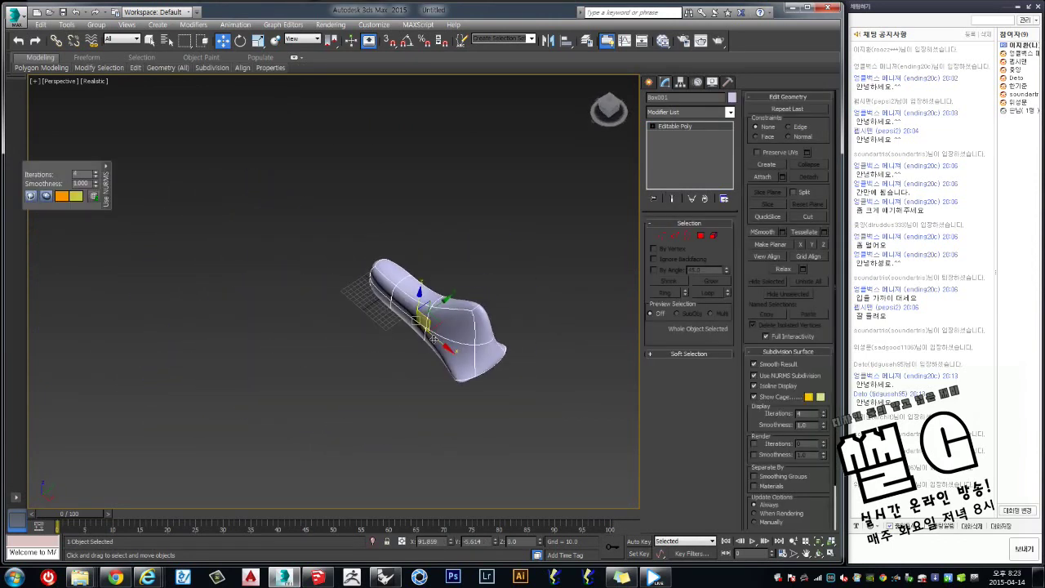
pyautogui.keyDown('shift'); pyautogui.moveTo(412, 317); pyautogui.dragTo(334, 373); pyautogui.keyUp('shift')
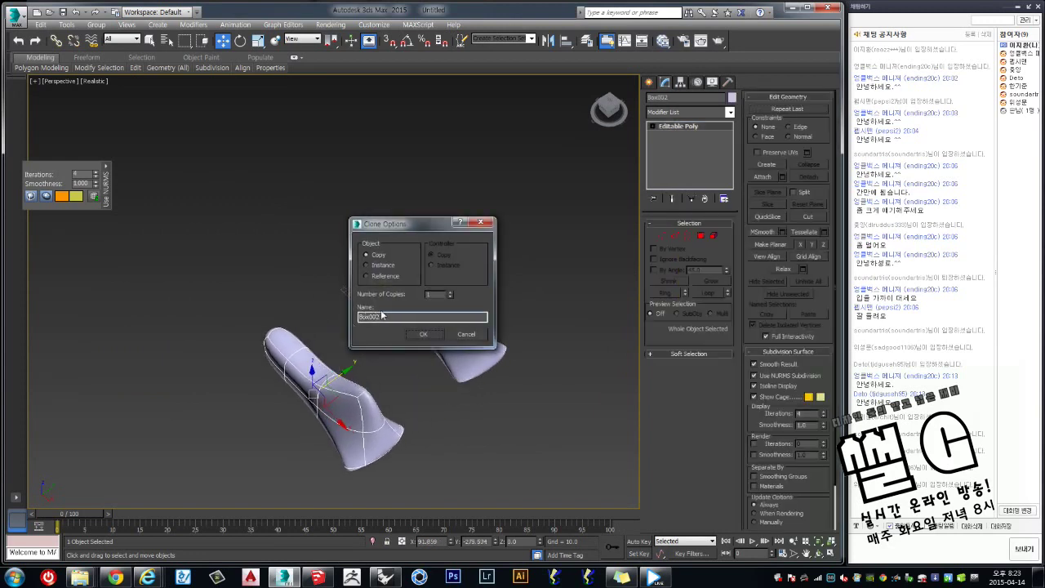
pyautogui.click(421, 330)
# Convert the copy Box002 to an Editable Poly, then reselect Box001.
pyautogui.click(349, 381)
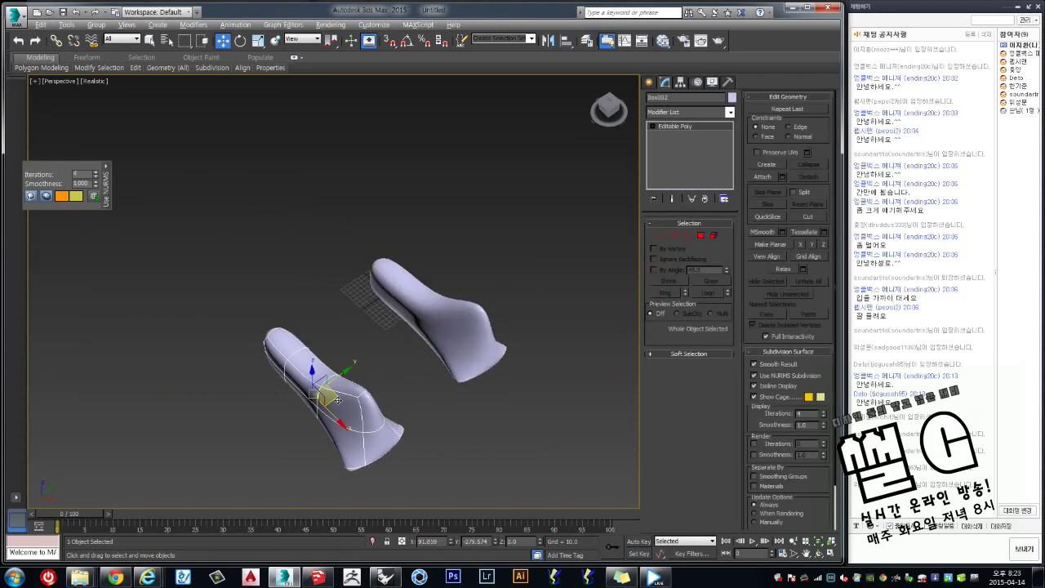
pyautogui.moveTo(349, 381)
pyautogui.keyDown('alt'); pyautogui.mouseDown(button='middle')
pyautogui.moveTo(349, 364)
pyautogui.moveTo(448, 267)
pyautogui.moveTo(399, 250)
pyautogui.mouseUp(button='middle'); pyautogui.keyUp('alt')
pyautogui.scroll(5, 348, 364)
pyautogui.scroll(2, 348, 364)
pyautogui.scroll(3, 397, 250)
pyautogui.rightClick(398, 239)
pyautogui.moveTo(447, 349)
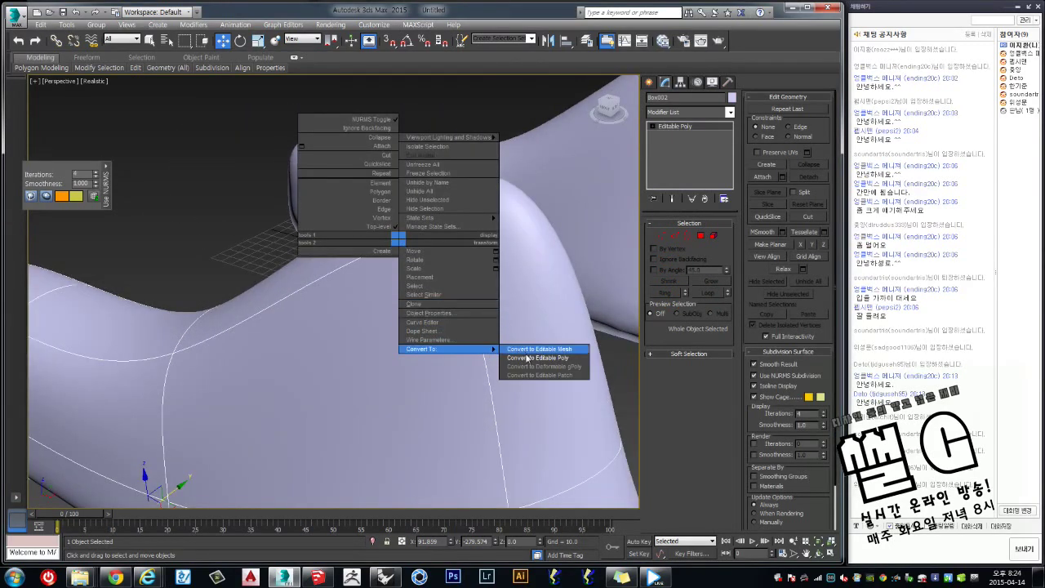
pyautogui.click(528, 358)
pyautogui.moveTo(478, 306)
pyautogui.keyDown('alt'); pyautogui.mouseDown(button='middle')
pyautogui.moveTo(457, 294)
pyautogui.moveTo(475, 318)
pyautogui.mouseUp(button='middle'); pyautogui.keyUp('alt')
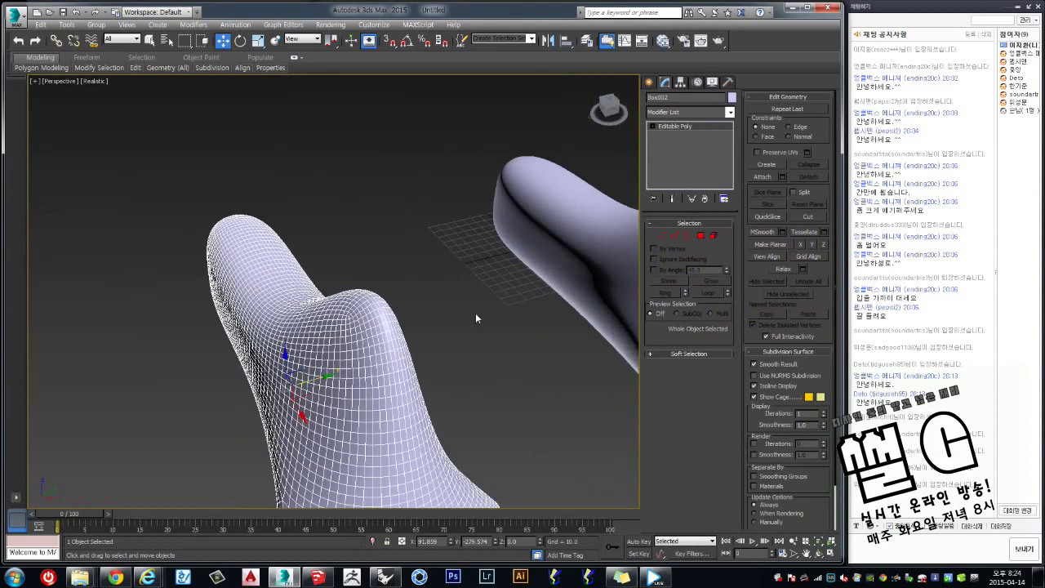
pyautogui.scroll(-3, 475, 313)
pyautogui.click(528, 248)
pyautogui.scroll(-2, 527, 272)
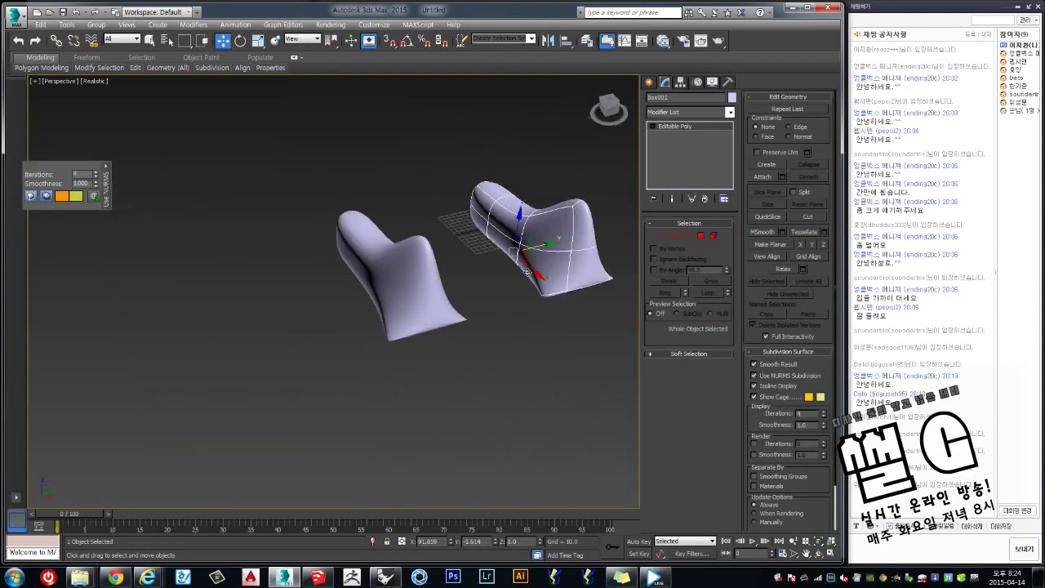
pyautogui.click(662, 236)
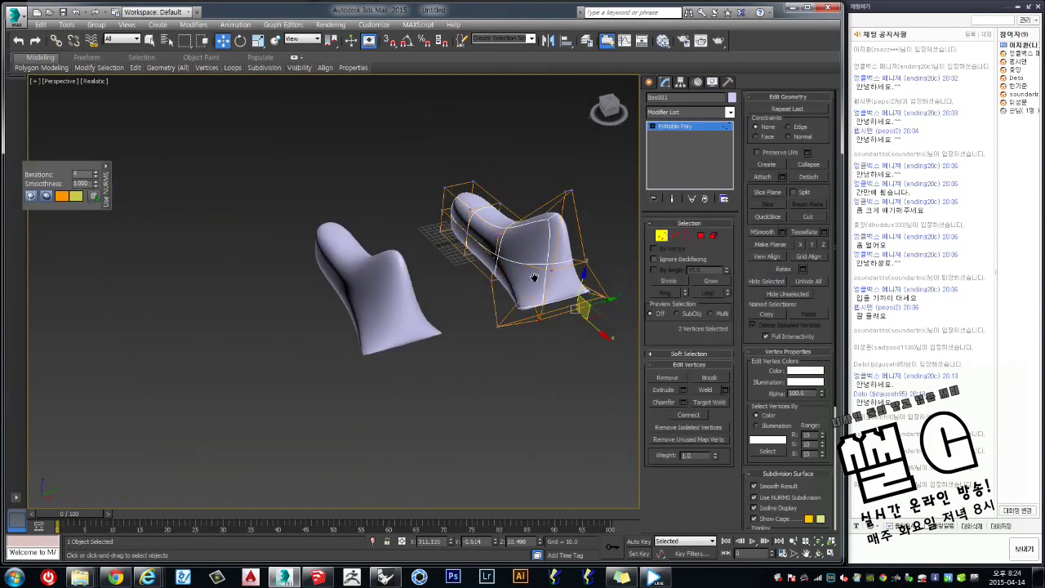
pyautogui.moveTo(522, 270)
pyautogui.keyDown('alt'); pyautogui.mouseDown(button='middle')
pyautogui.moveTo(494, 276)
pyautogui.moveTo(520, 271)
pyautogui.moveTo(469, 257)
pyautogui.moveTo(470, 218)
pyautogui.moveTo(420, 239)
pyautogui.mouseUp(button='middle'); pyautogui.keyUp('alt')
pyautogui.scroll(2, 475, 281)
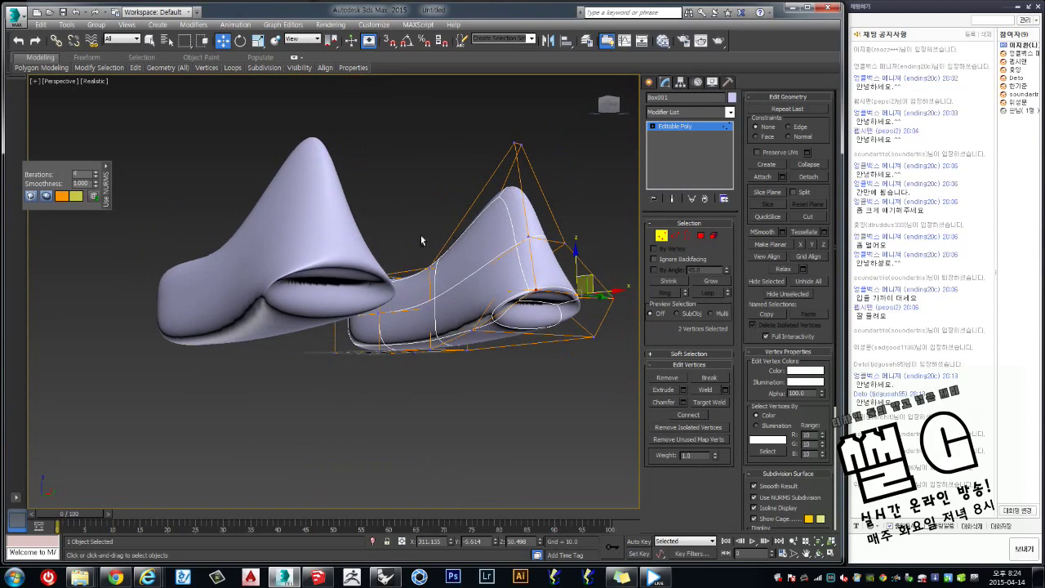
pyautogui.click(661, 236)
pyautogui.click(333, 245)
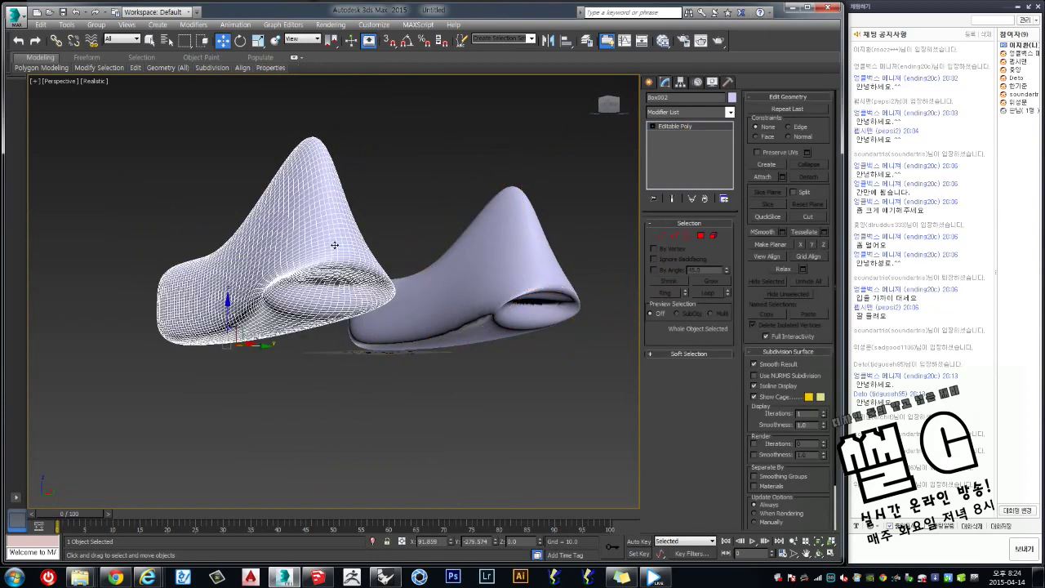
pyautogui.moveTo(334, 245)
pyautogui.keyDown('alt'); pyautogui.mouseDown(button='middle')
pyautogui.moveTo(331, 261)
pyautogui.moveTo(468, 258)
pyautogui.moveTo(426, 301)
pyautogui.mouseUp(button='middle'); pyautogui.keyUp('alt')
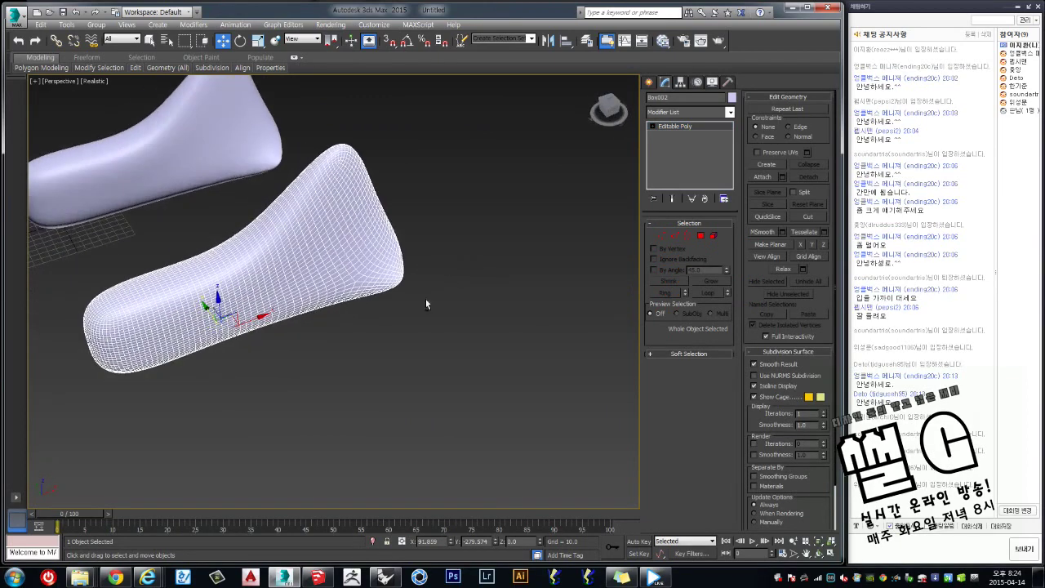
pyautogui.scroll(3, 312, 242)
pyautogui.scroll(3, 312, 241)
pyautogui.scroll(3, 313, 242)
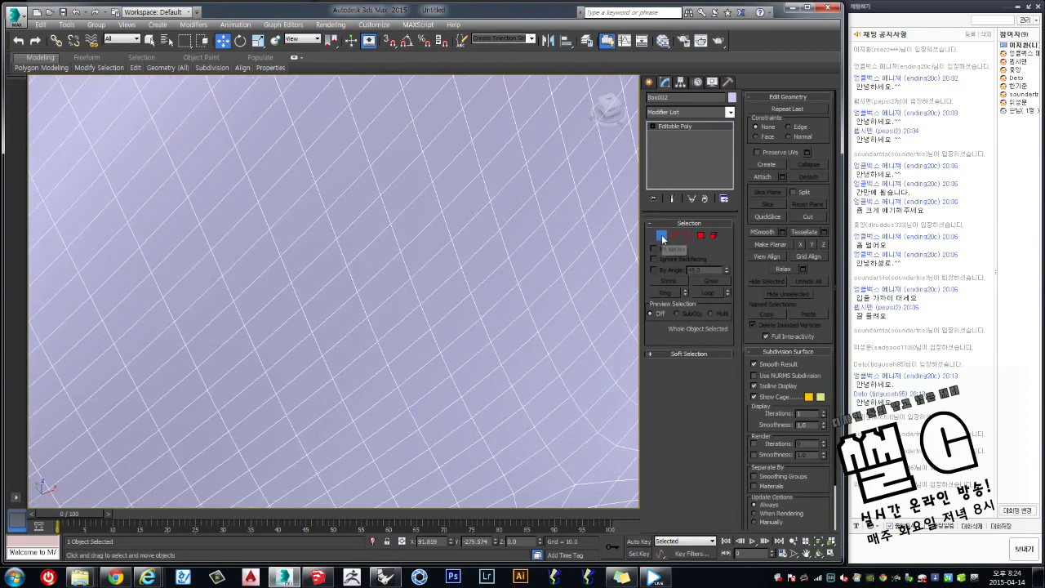
pyautogui.moveTo(551, 261); pyautogui.dragTo(549, 251, button='middle')
pyautogui.scroll(-3, 549, 182)
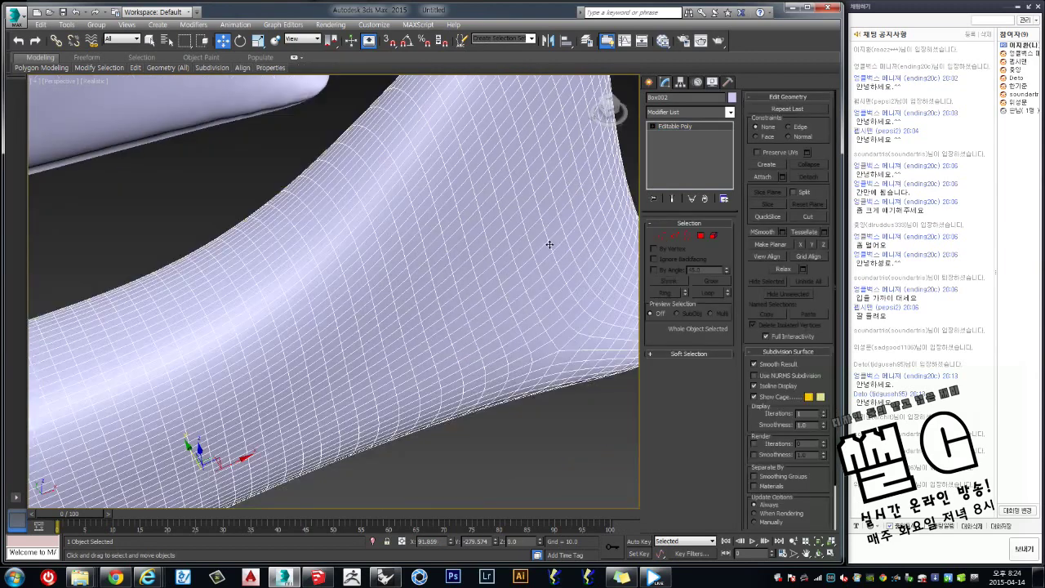
pyautogui.scroll(-3, 548, 181)
pyautogui.scroll(-4, 563, 190)
pyautogui.click(569, 194)
pyautogui.keyDown('alt'); pyautogui.moveTo(570, 194); pyautogui.dragTo(466, 269, button='middle'); pyautogui.keyUp('alt')
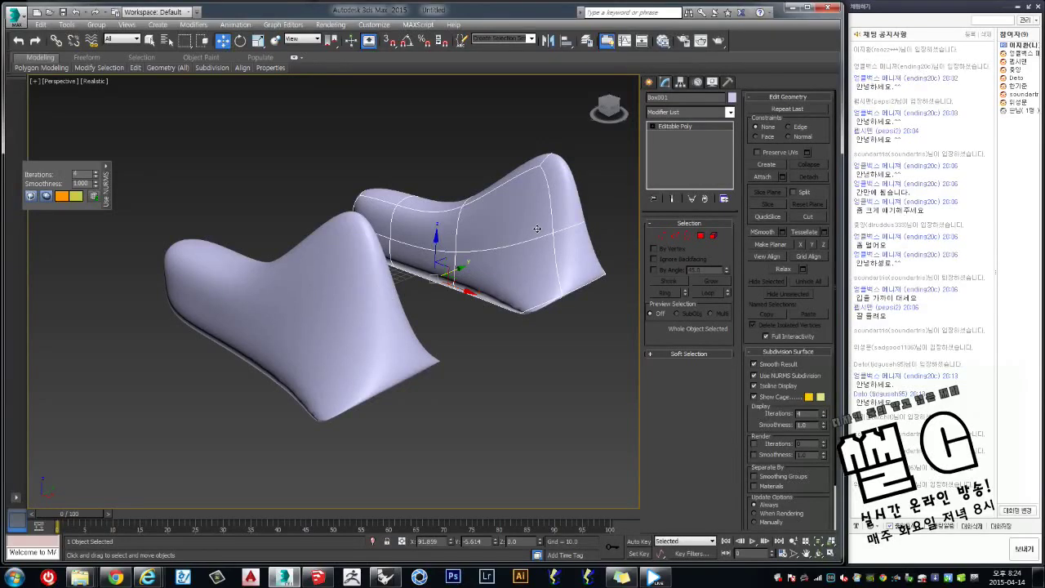
pyautogui.keyDown('alt'); pyautogui.moveTo(537, 228); pyautogui.dragTo(529, 238, button='middle'); pyautogui.keyUp('alt')
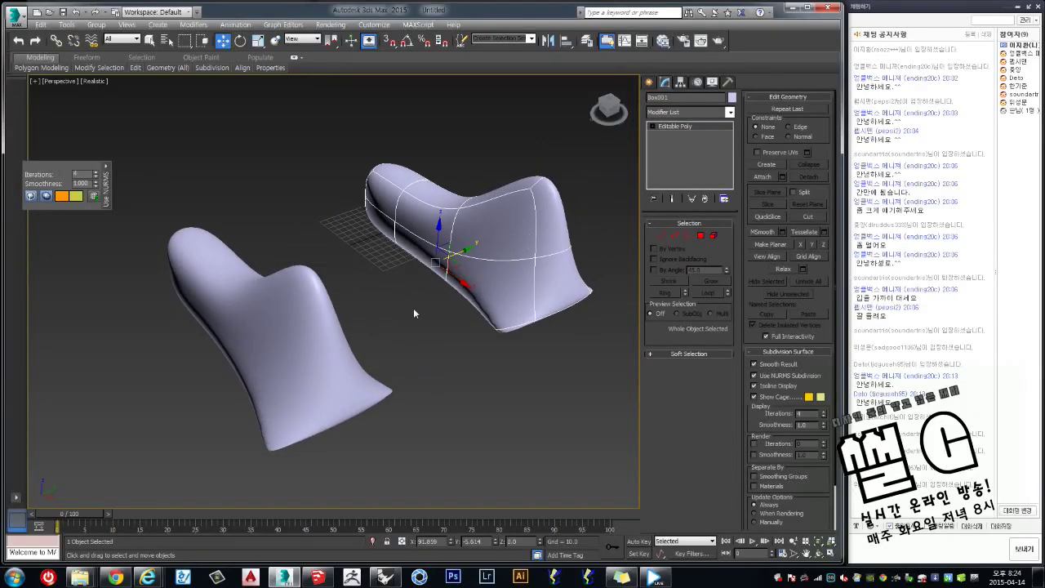
pyautogui.click(308, 298)
pyautogui.moveTo(310, 295); pyautogui.dragTo(402, 275, button='middle')
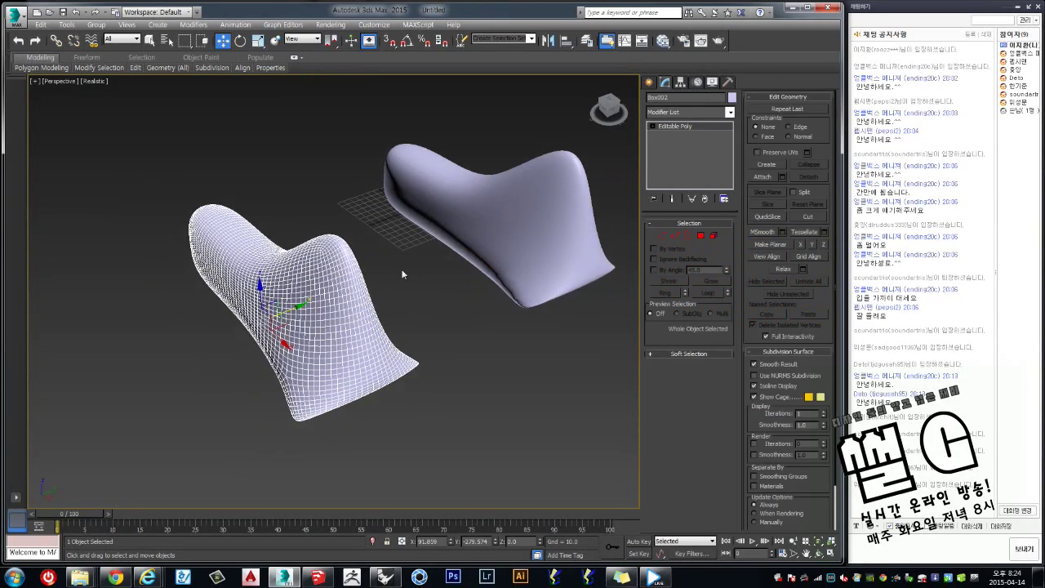
pyautogui.click(507, 216)
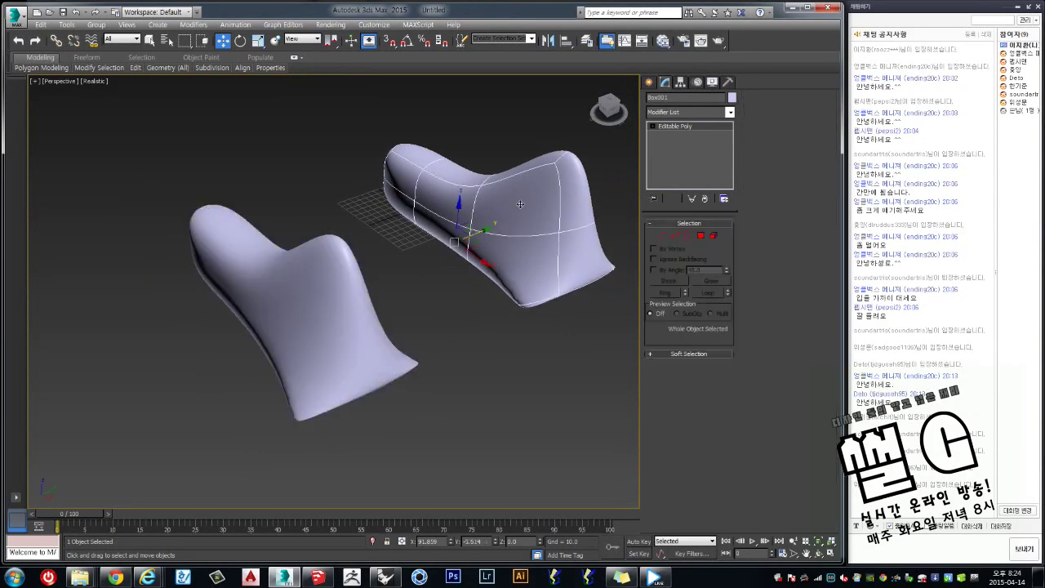
pyautogui.click(661, 237)
pyautogui.moveTo(520, 245)
pyautogui.keyDown('alt'); pyautogui.mouseDown(button='middle')
pyautogui.moveTo(564, 195)
pyautogui.moveTo(551, 200)
pyautogui.mouseUp(button='middle'); pyautogui.keyUp('alt')
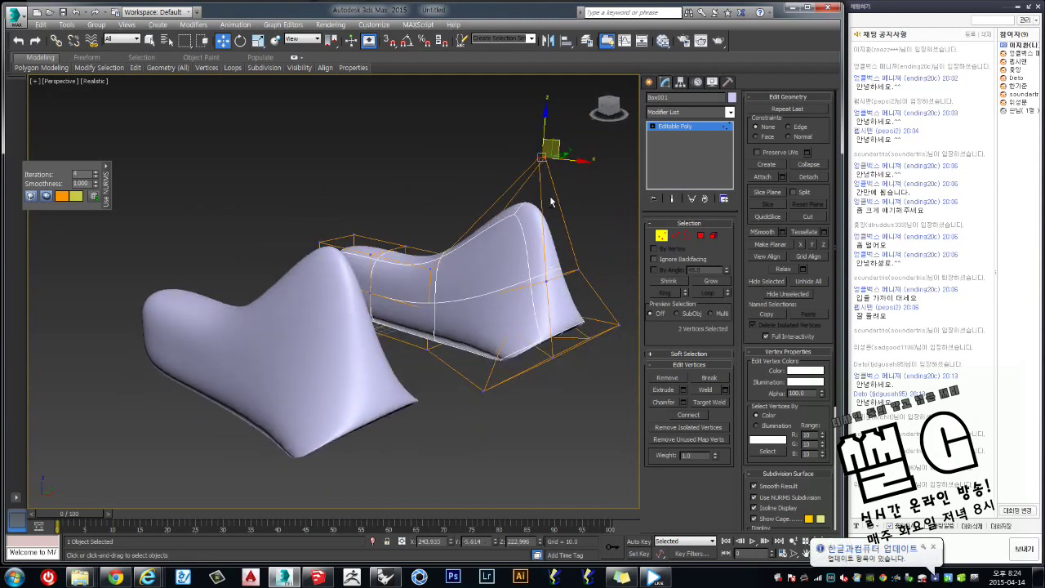
pyautogui.click(666, 236)
pyautogui.click(278, 343)
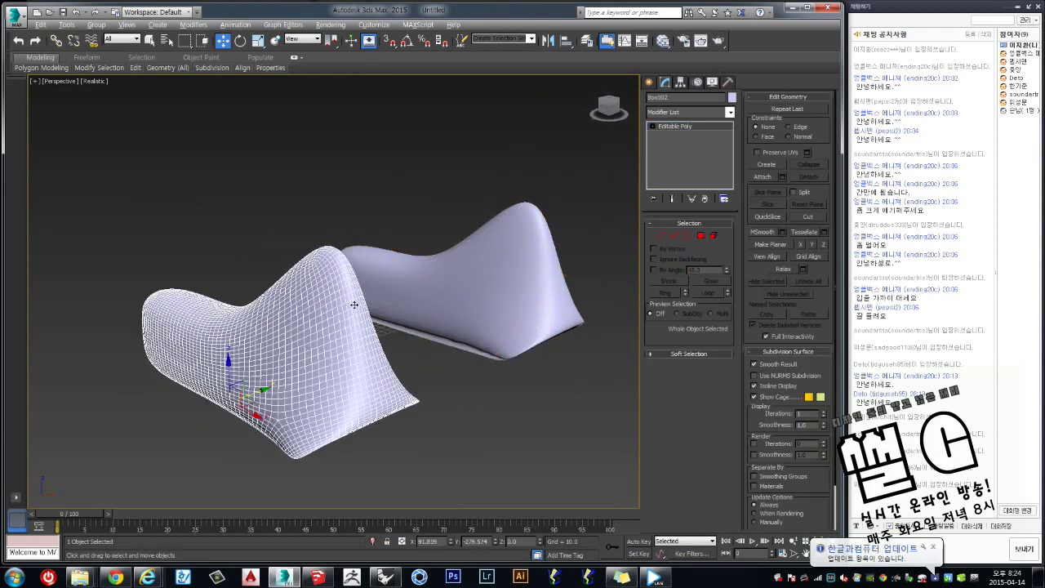
pyautogui.keyDown('alt'); pyautogui.moveTo(367, 319); pyautogui.dragTo(472, 310, button='middle'); pyautogui.keyUp('alt')
pyautogui.click(661, 236)
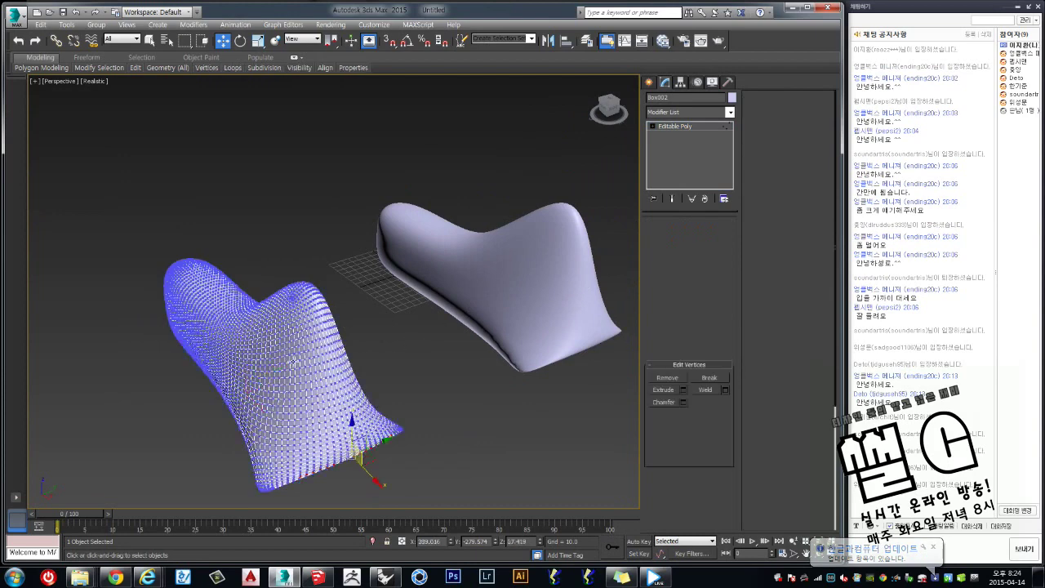
pyautogui.click(349, 423)
pyautogui.scroll(5, 297, 288)
pyautogui.moveTo(298, 287)
pyautogui.keyDown('alt'); pyautogui.mouseDown(button='middle')
pyautogui.moveTo(389, 282)
pyautogui.moveTo(358, 313)
pyautogui.moveTo(249, 342)
pyautogui.mouseUp(button='middle'); pyautogui.keyUp('alt')
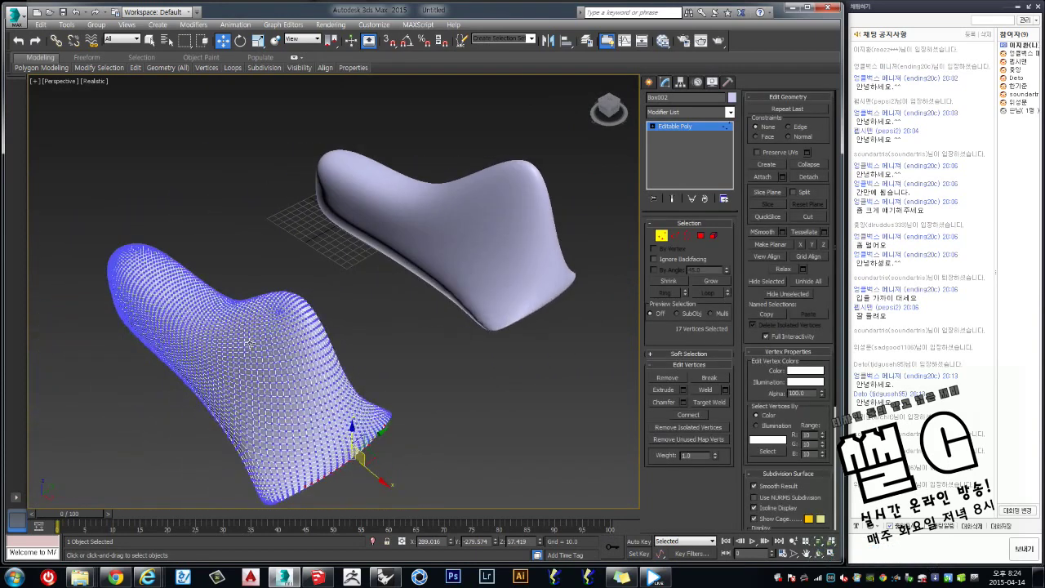
pyautogui.click(661, 236)
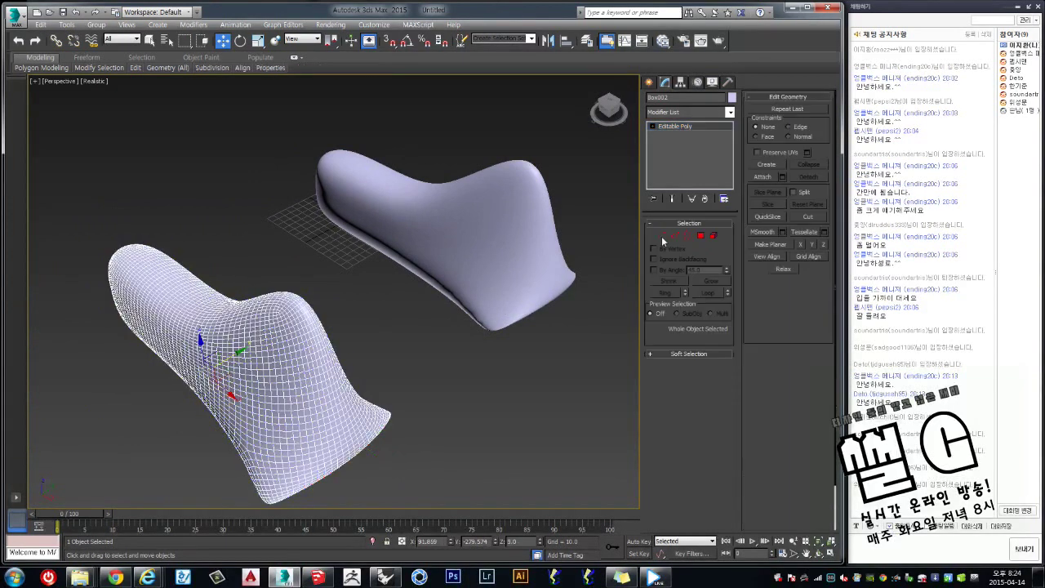
pyautogui.moveTo(412, 336)
pyautogui.keyDown('alt'); pyautogui.mouseDown(button='middle')
pyautogui.moveTo(351, 345)
pyautogui.moveTo(377, 324)
pyautogui.mouseUp(button='middle'); pyautogui.keyUp('alt')
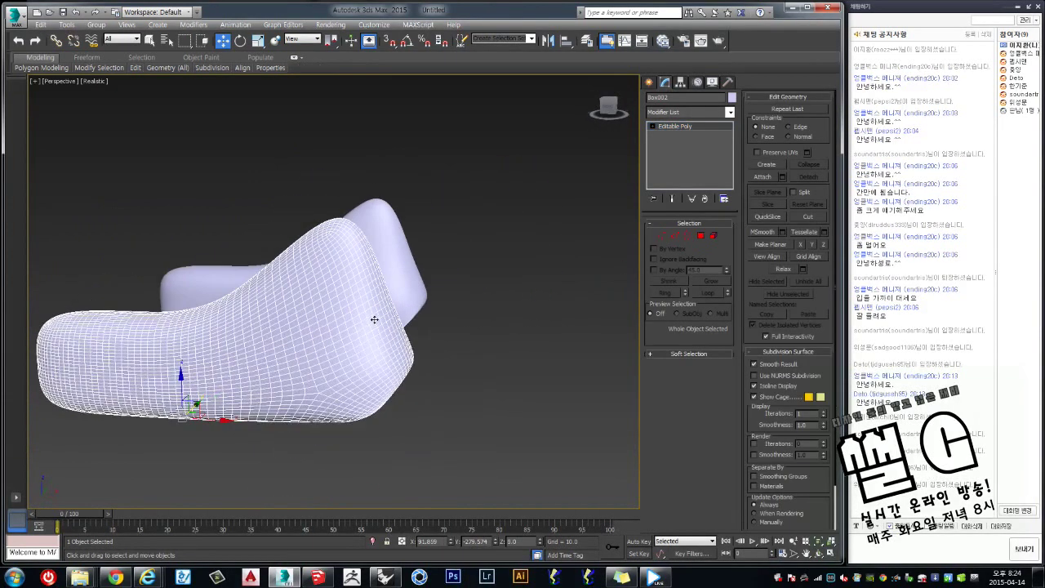
# Add an FFD 4x4x4 modifier and pull the first lattice control points to reshape the object.
pyautogui.click(676, 111)
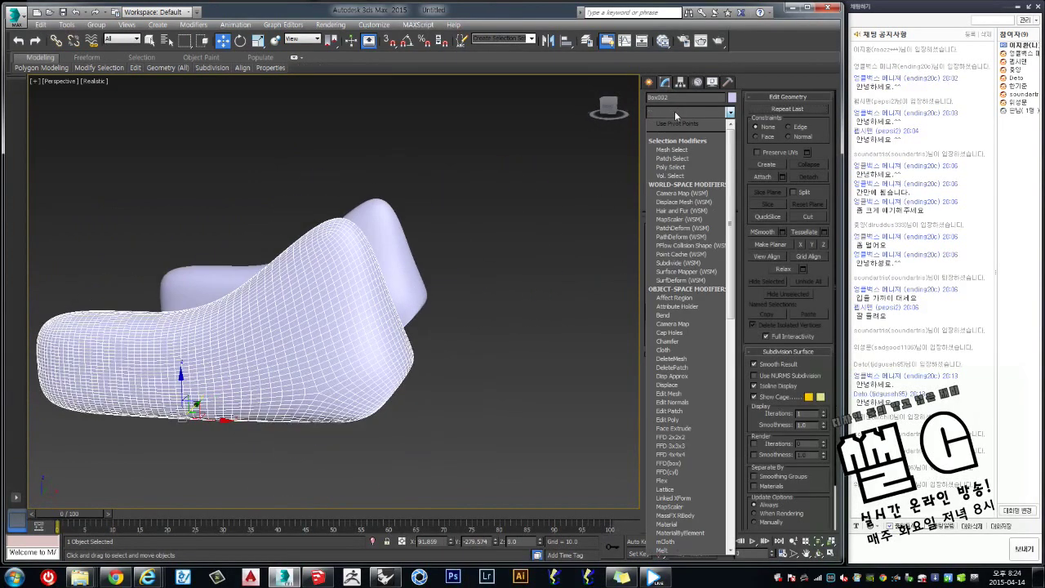
pyautogui.click(676, 455)
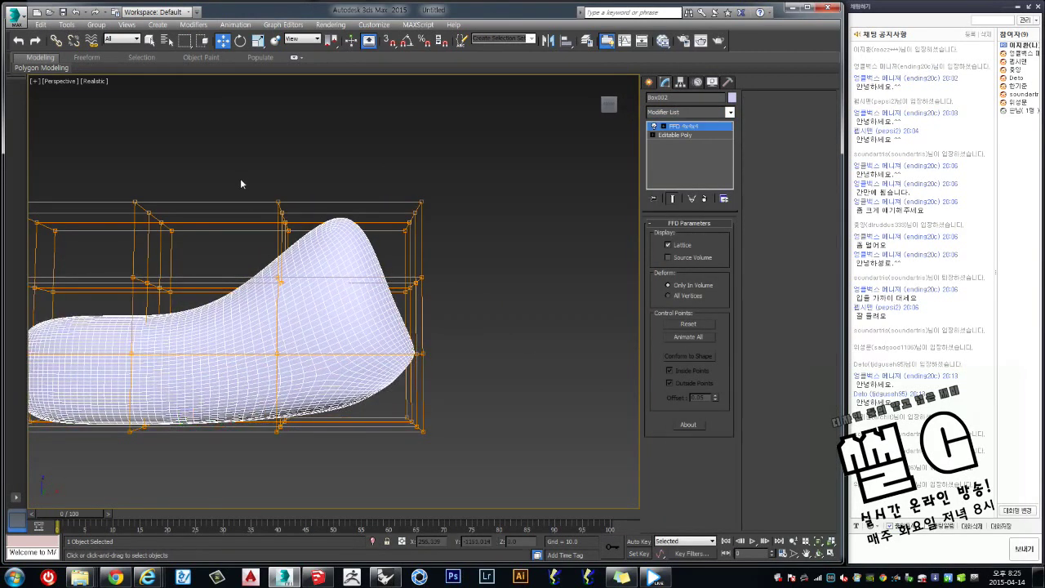
pyautogui.moveTo(331, 255)
pyautogui.keyDown('shift'); pyautogui.mouseDown()
pyautogui.moveTo(311, 216)
pyautogui.moveTo(281, 228)
pyautogui.mouseUp(); pyautogui.keyUp('shift')
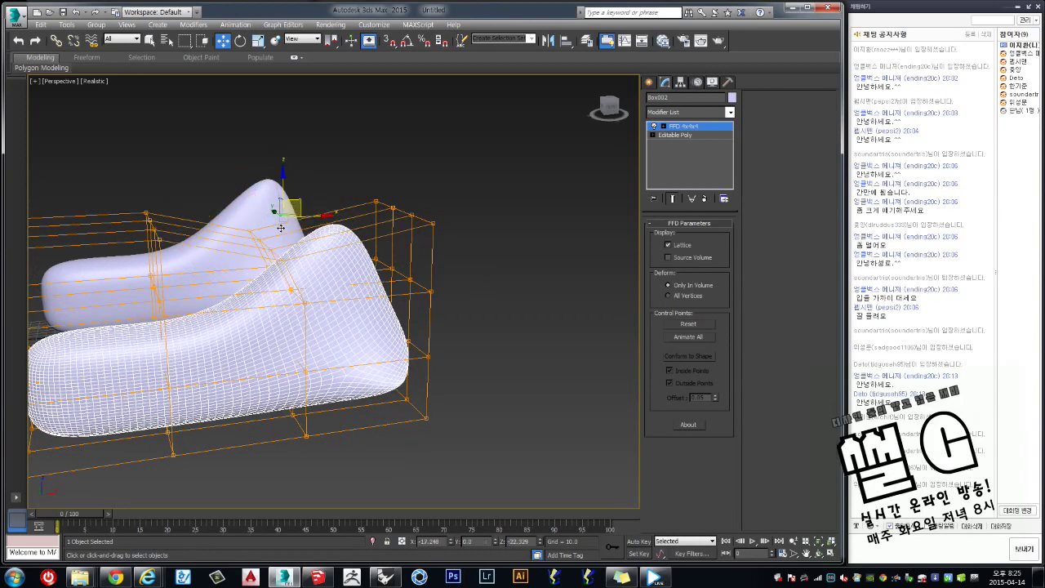
pyautogui.moveTo(280, 128)
pyautogui.keyDown('alt'); pyautogui.mouseDown(button='middle')
pyautogui.moveTo(342, 242)
pyautogui.moveTo(393, 259)
pyautogui.mouseUp(button='middle'); pyautogui.keyUp('alt')
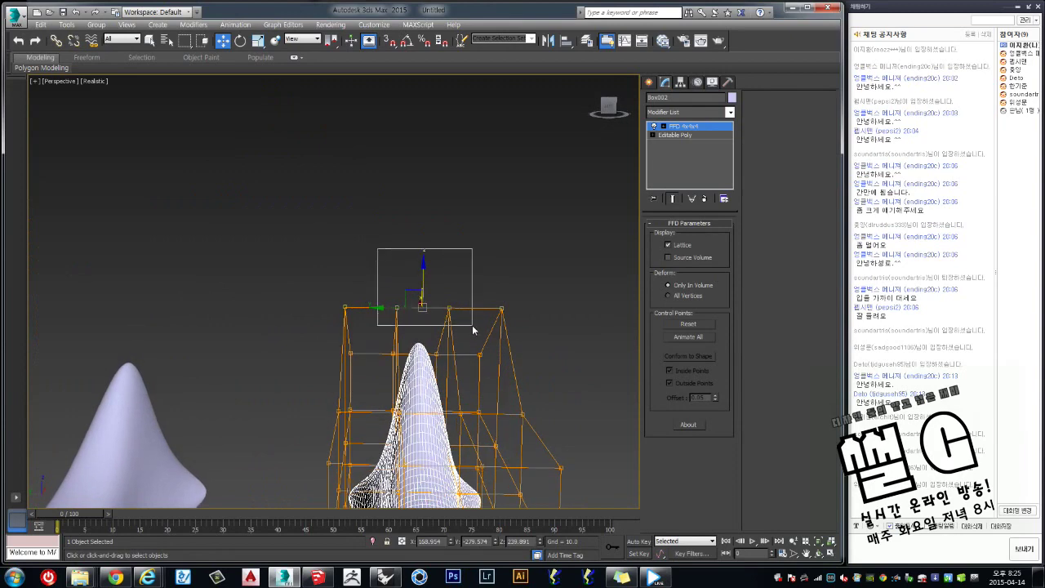
pyautogui.moveTo(472, 325); pyautogui.dragTo(472, 326)
pyautogui.keyDown('alt'); pyautogui.moveTo(472, 326); pyautogui.dragTo(424, 290, button='middle'); pyautogui.keyUp('alt')
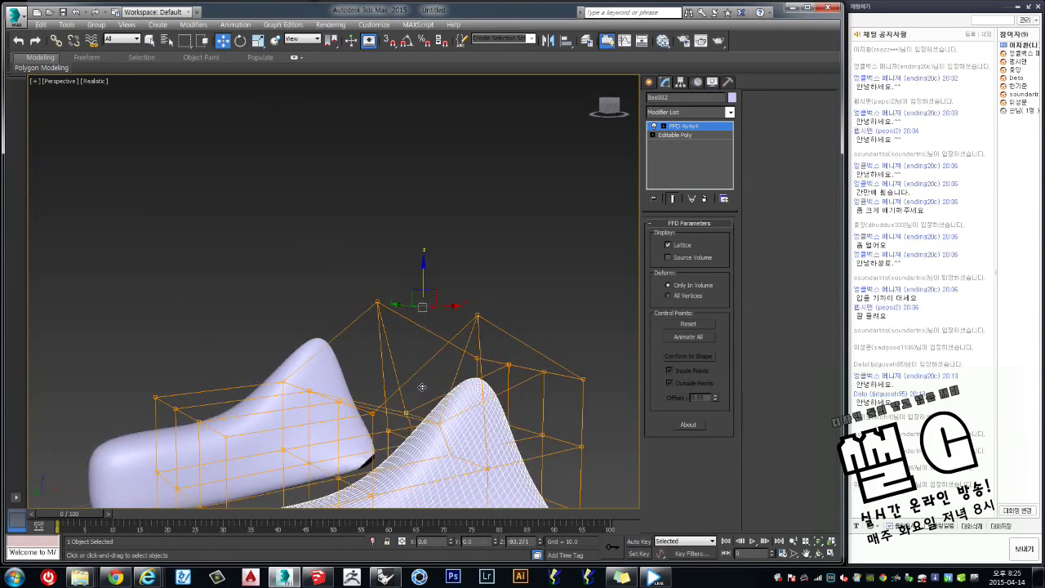
pyautogui.moveTo(423, 270)
pyautogui.keyDown('alt'); pyautogui.mouseDown(button='middle')
pyautogui.moveTo(435, 210)
pyautogui.moveTo(401, 266)
pyautogui.moveTo(300, 301)
pyautogui.moveTo(384, 261)
pyautogui.moveTo(422, 205)
pyautogui.moveTo(440, 273)
pyautogui.moveTo(496, 230)
pyautogui.mouseUp(button='middle'); pyautogui.keyUp('alt')
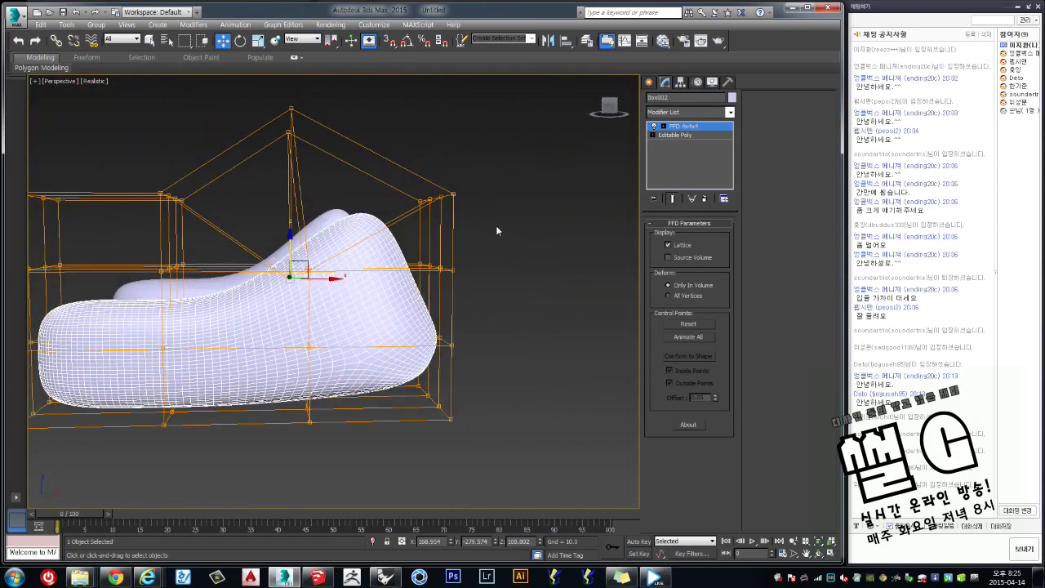
# Lower lattice control points to drop the toe and dent the mesh.
pyautogui.moveTo(453, 181)
pyautogui.mouseDown()
pyautogui.moveTo(396, 245)
pyautogui.moveTo(310, 298)
pyautogui.moveTo(327, 288)
pyautogui.mouseUp()
pyautogui.moveTo(367, 276)
pyautogui.keyDown('alt'); pyautogui.mouseDown(button='middle')
pyautogui.moveTo(309, 292)
pyautogui.moveTo(264, 270)
pyautogui.moveTo(328, 261)
pyautogui.mouseUp(button='middle'); pyautogui.keyUp('alt')
pyautogui.scroll(3, 308, 292)
pyautogui.scroll(-3, 298, 268)
pyautogui.moveTo(309, 258); pyautogui.dragTo(257, 267)
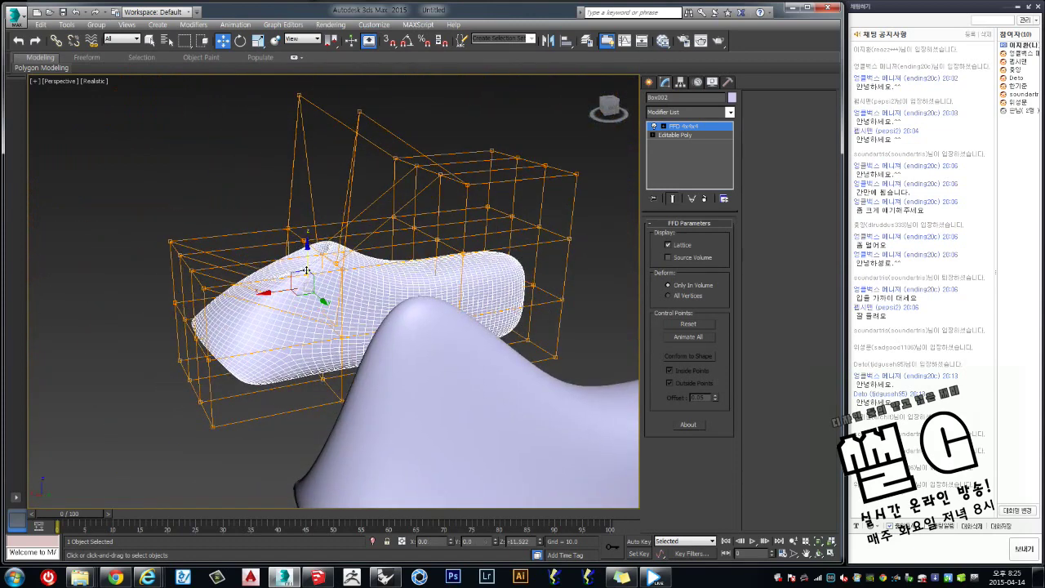
pyautogui.moveTo(257, 267)
pyautogui.keyDown('alt'); pyautogui.mouseDown(button='middle')
pyautogui.moveTo(466, 276)
pyautogui.moveTo(386, 294)
pyautogui.moveTo(319, 229)
pyautogui.moveTo(246, 242)
pyautogui.moveTo(305, 245)
pyautogui.moveTo(354, 270)
pyautogui.mouseUp(button='middle'); pyautogui.keyUp('alt')
pyautogui.scroll(3, 386, 294)
pyautogui.scroll(3, 384, 294)
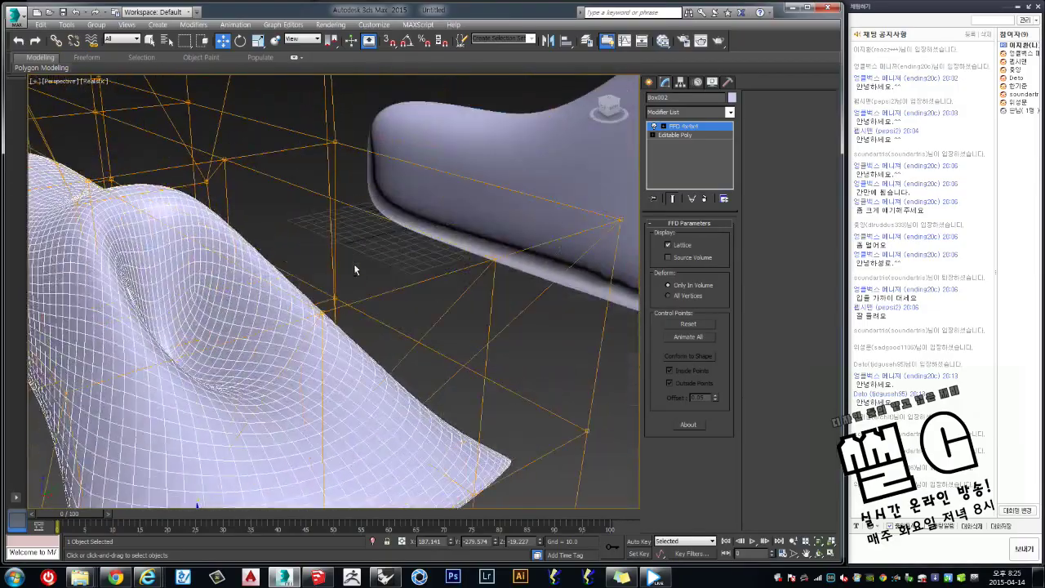
# Exit control-point editing, then reselect the deformed object and view it from other sides.
pyautogui.click(680, 128)
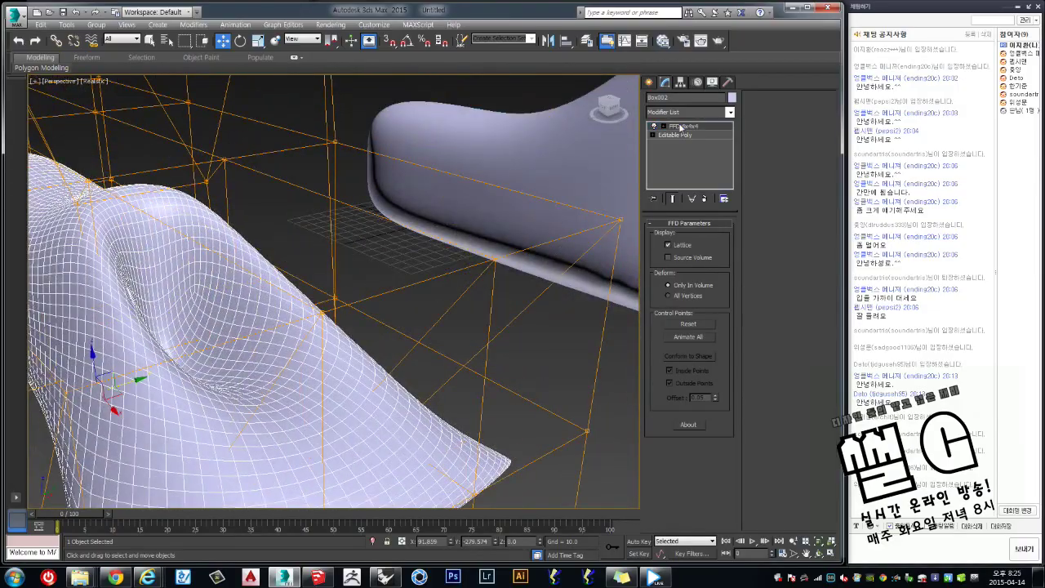
pyautogui.click(412, 291)
pyautogui.scroll(-3, 412, 286)
pyautogui.keyDown('alt'); pyautogui.moveTo(412, 284); pyautogui.dragTo(383, 313, button='middle'); pyautogui.keyUp('alt')
pyautogui.click(350, 313)
pyautogui.scroll(-3, 330, 272)
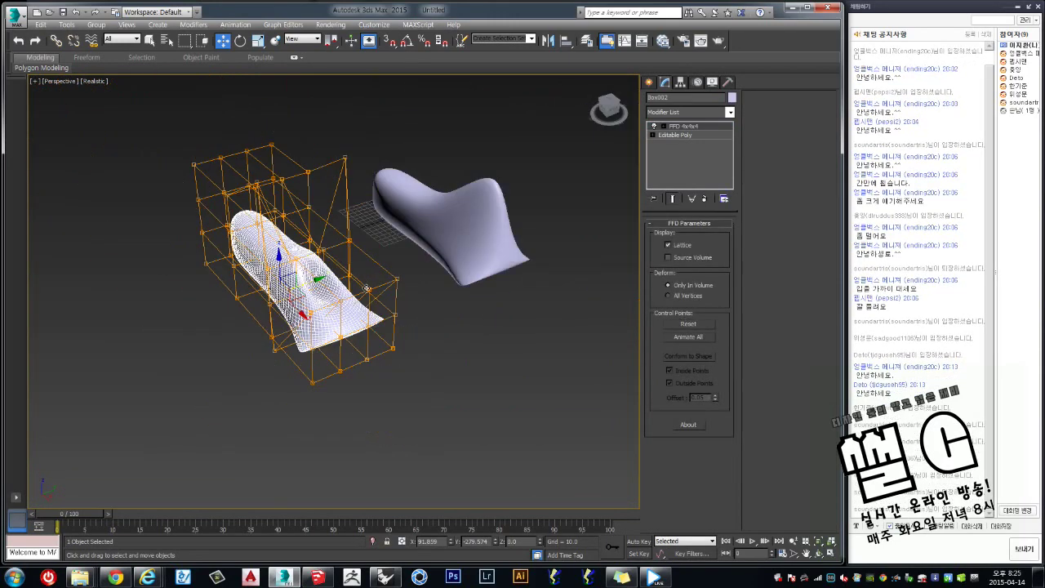
pyautogui.moveTo(329, 272)
pyautogui.keyDown('alt'); pyautogui.mouseDown(button='middle')
pyautogui.moveTo(278, 280)
pyautogui.moveTo(432, 282)
pyautogui.moveTo(368, 280)
pyautogui.mouseUp(button='middle'); pyautogui.keyUp('alt')
pyautogui.scroll(4, 365, 282)
pyautogui.scroll(2, 415, 299)
pyautogui.scroll(-1, 419, 288)
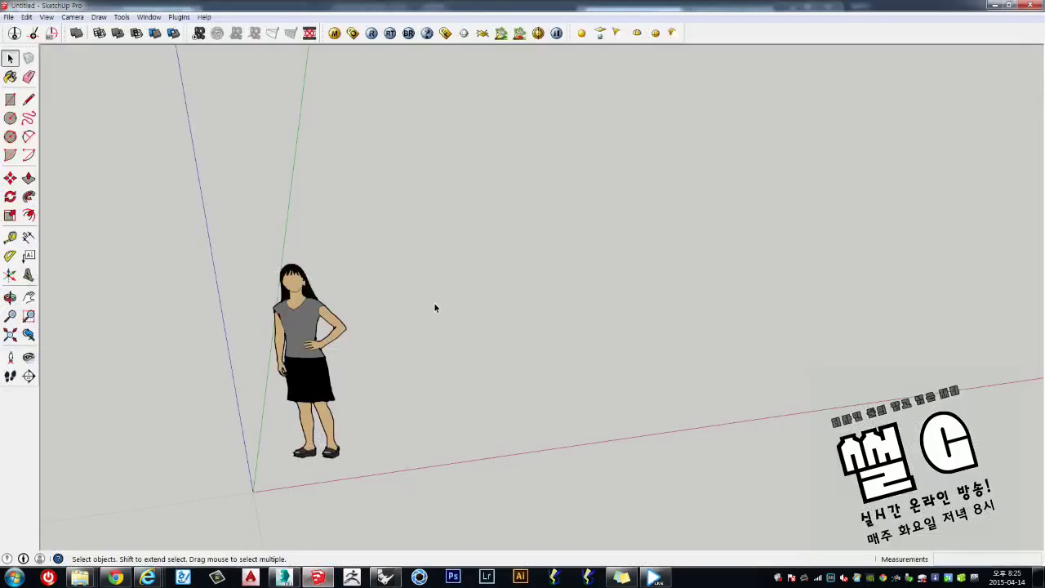
# Draw a rectangle on the ground plane.
pyautogui.moveTo(553, 304)
pyautogui.mouseDown(button='middle')
pyautogui.moveTo(497, 319)
pyautogui.moveTo(348, 329)
pyautogui.mouseUp(button='middle')
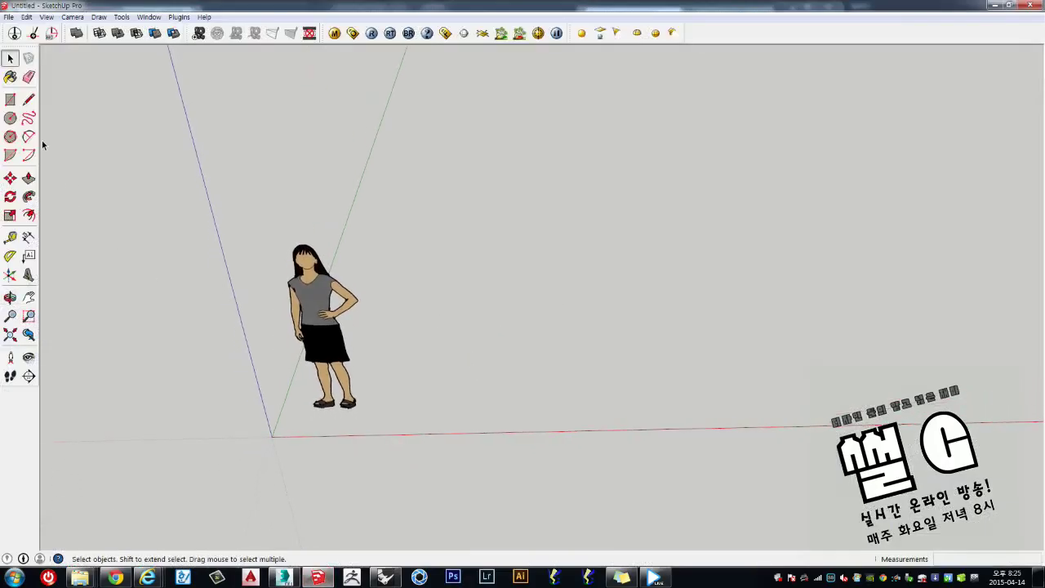
pyautogui.click(439, 294)
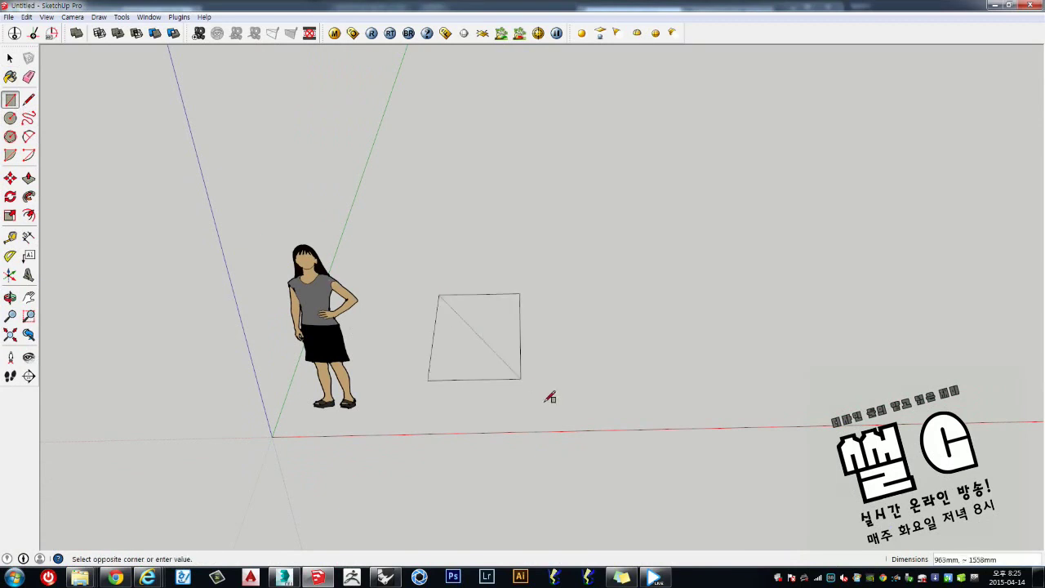
pyautogui.click(584, 450)
# Restore the SketchUp window and resize it larger.
pyautogui.click(1010, 5)
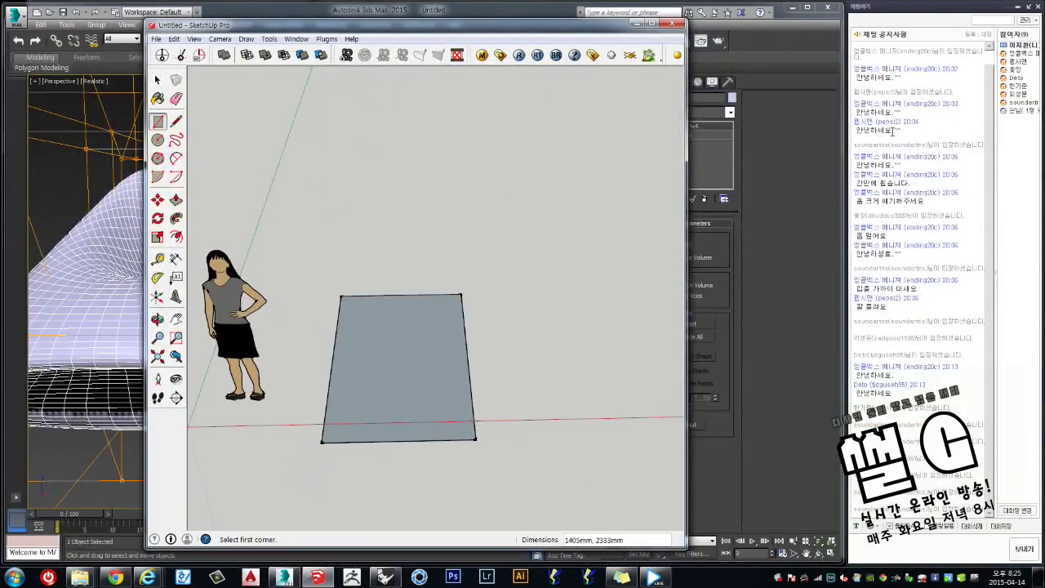
pyautogui.moveTo(145, 18); pyautogui.dragTo(8, 7)
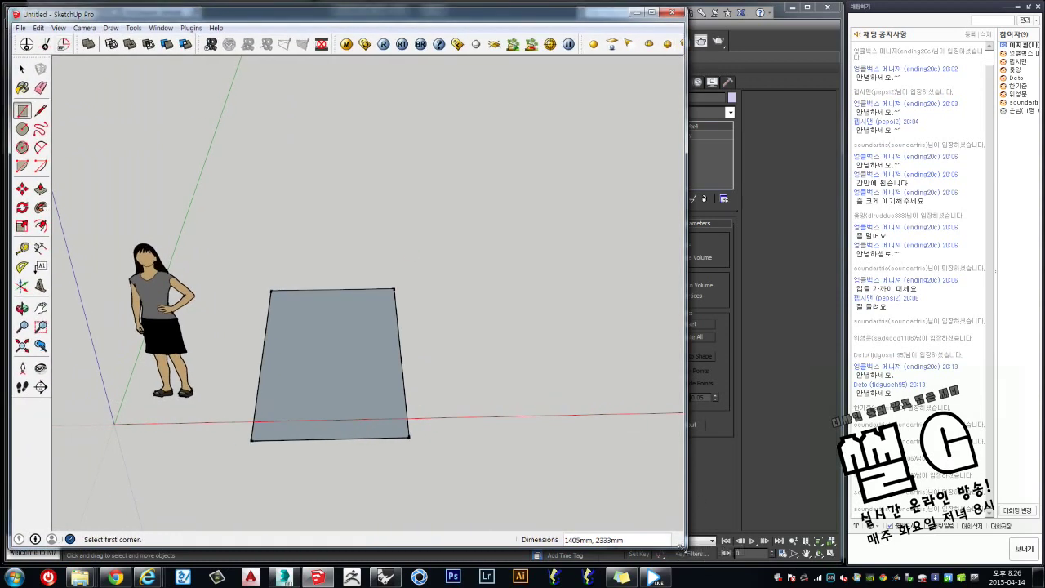
pyautogui.moveTo(685, 546); pyautogui.dragTo(848, 562)
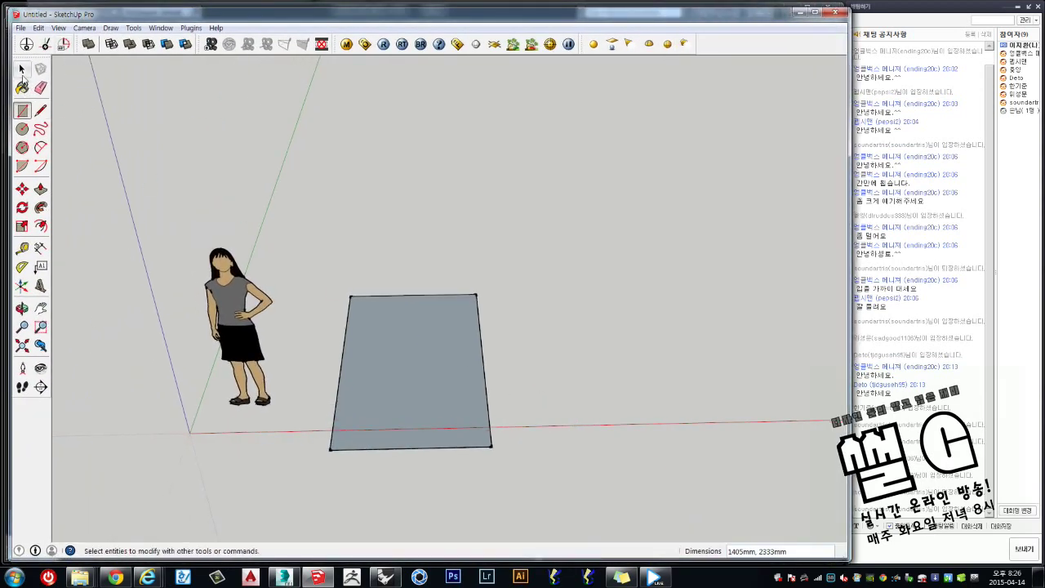
# Push/Pull the rectangle up into a tall box.
pyautogui.click(22, 69)
pyautogui.click(421, 342)
pyautogui.moveTo(425, 378); pyautogui.dragTo(441, 367, button='middle')
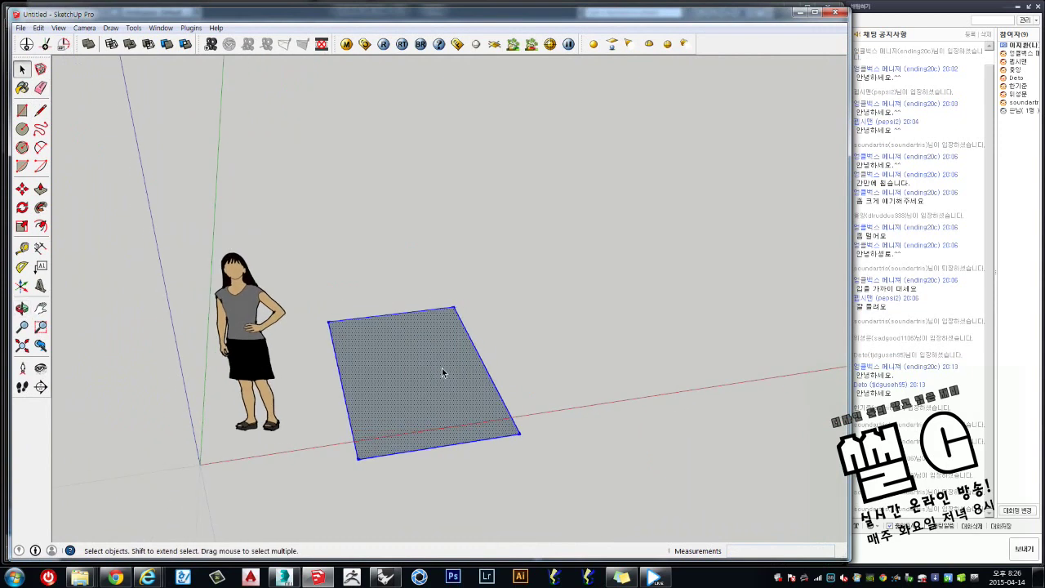
pyautogui.press('p')
pyautogui.moveTo(416, 392); pyautogui.dragTo(422, 224)
pyautogui.moveTo(548, 343)
pyautogui.mouseDown(button='middle')
pyautogui.moveTo(402, 312)
pyautogui.moveTo(494, 303)
pyautogui.moveTo(492, 250)
pyautogui.mouseUp(button='middle')
# Split the front face with a line and push the right part inward to form an L.
pyautogui.press('l')
pyautogui.click(488, 215)
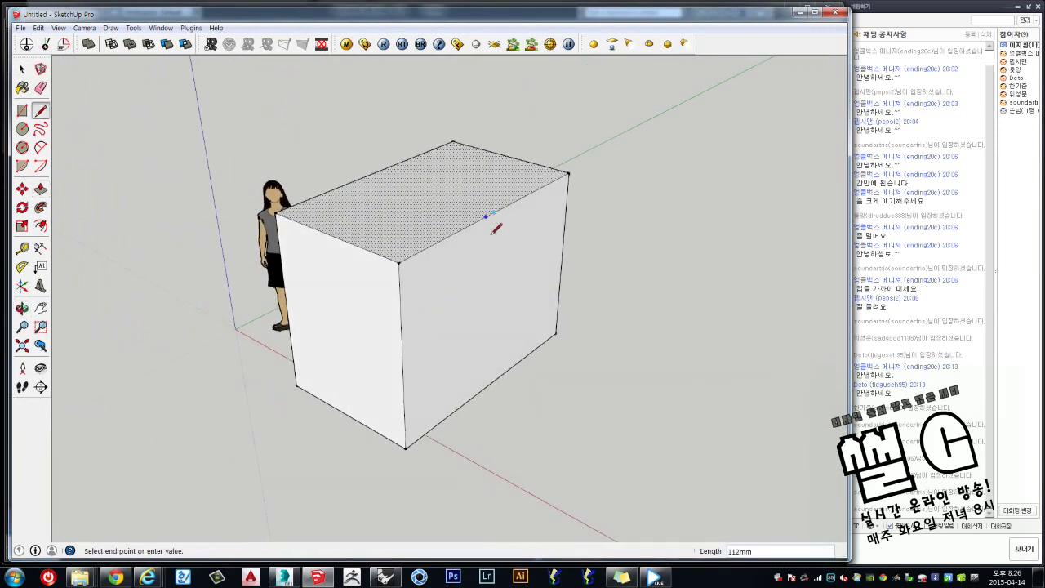
pyautogui.press('space')
pyautogui.click(484, 345)
pyautogui.moveTo(484, 344); pyautogui.dragTo(479, 384, button='middle')
pyautogui.press('p')
pyautogui.moveTo(462, 354); pyautogui.dragTo(581, 421)
pyautogui.moveTo(584, 395)
pyautogui.mouseDown(button='middle')
pyautogui.moveTo(564, 411)
pyautogui.moveTo(369, 401)
pyautogui.moveTo(596, 463)
pyautogui.mouseUp(button='middle')
# Draw a circle on the block's top face and select it.
pyautogui.click(22, 128)
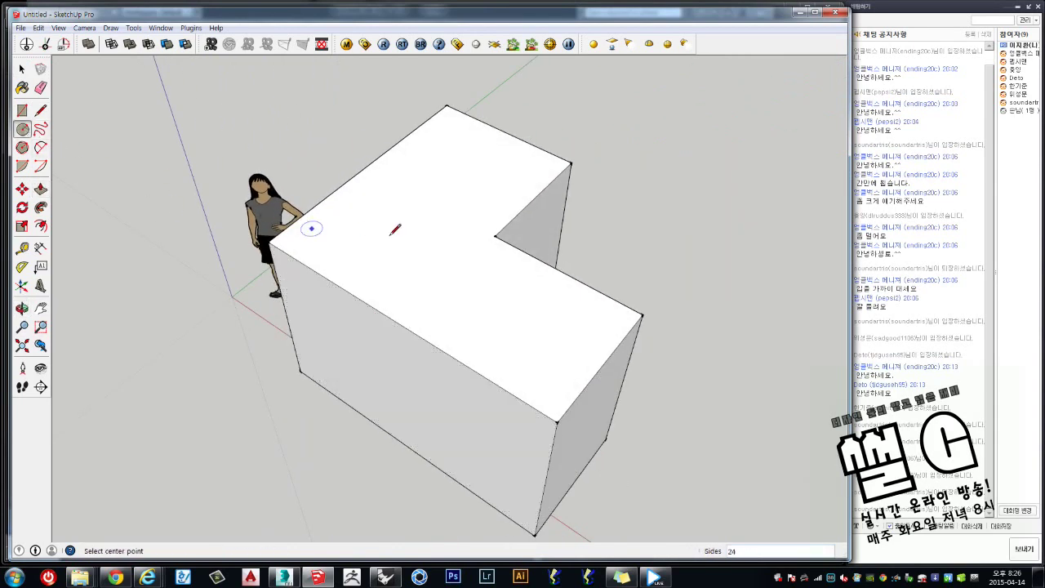
pyautogui.click(434, 249)
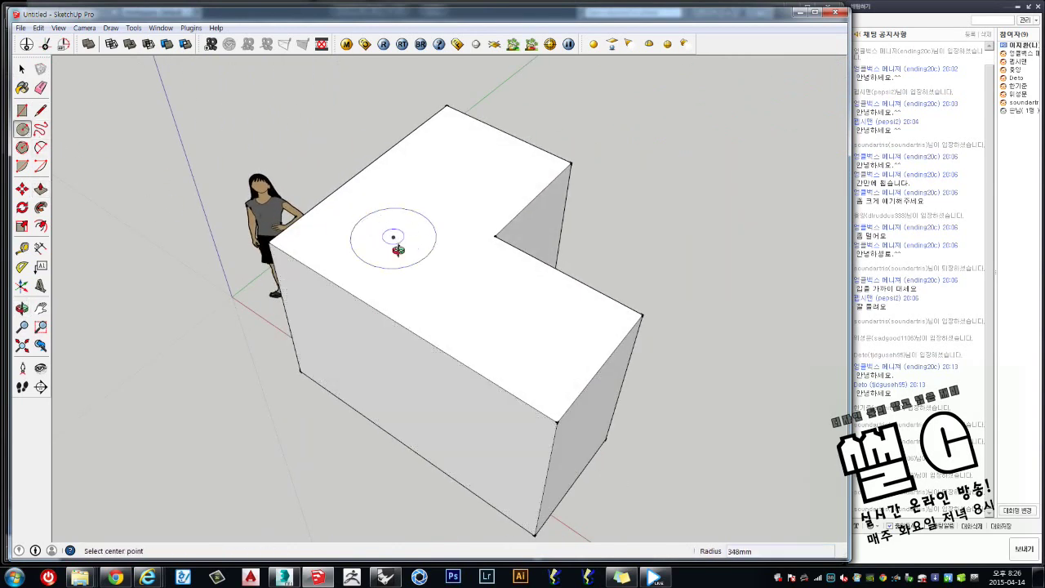
pyautogui.scroll(3, 368, 224)
pyautogui.scroll(2, 372, 228)
pyautogui.press('space')
pyautogui.scroll(2, 363, 228)
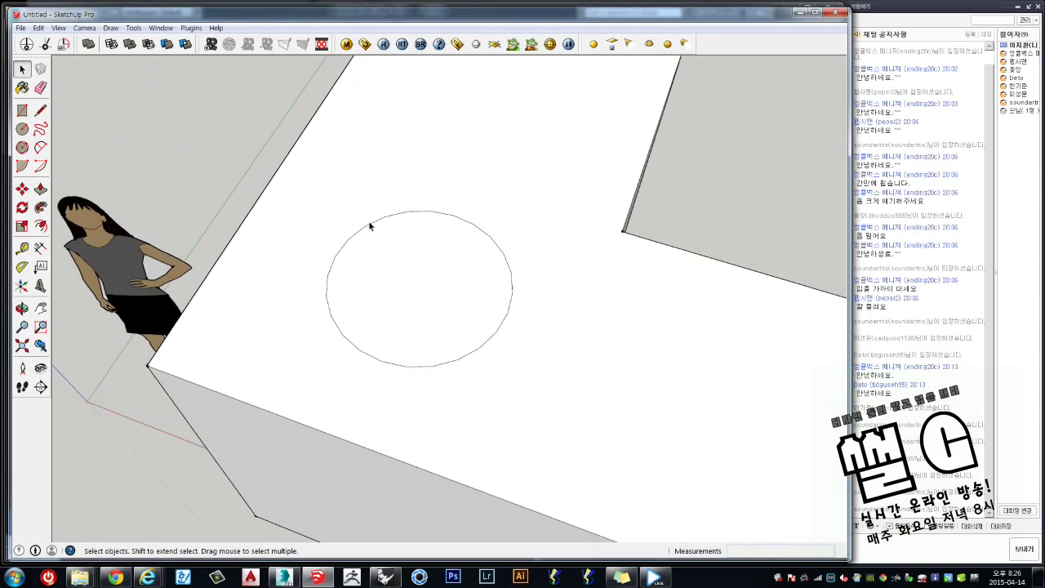
pyautogui.click(413, 214)
pyautogui.click(435, 214)
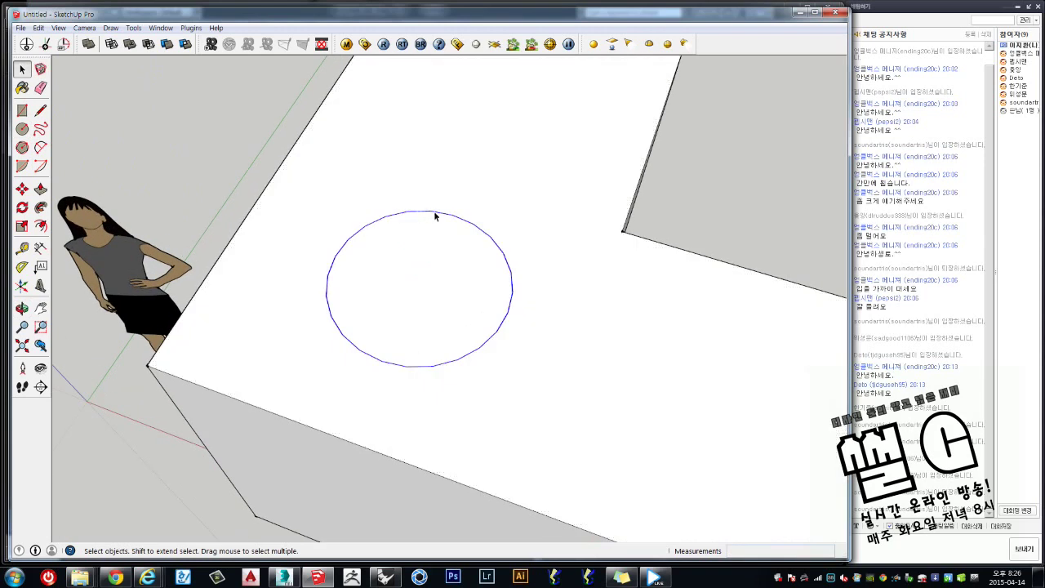
# Push the circle down through the block to cut a round hole.
pyautogui.moveTo(455, 337); pyautogui.dragTo(497, 324, button='middle')
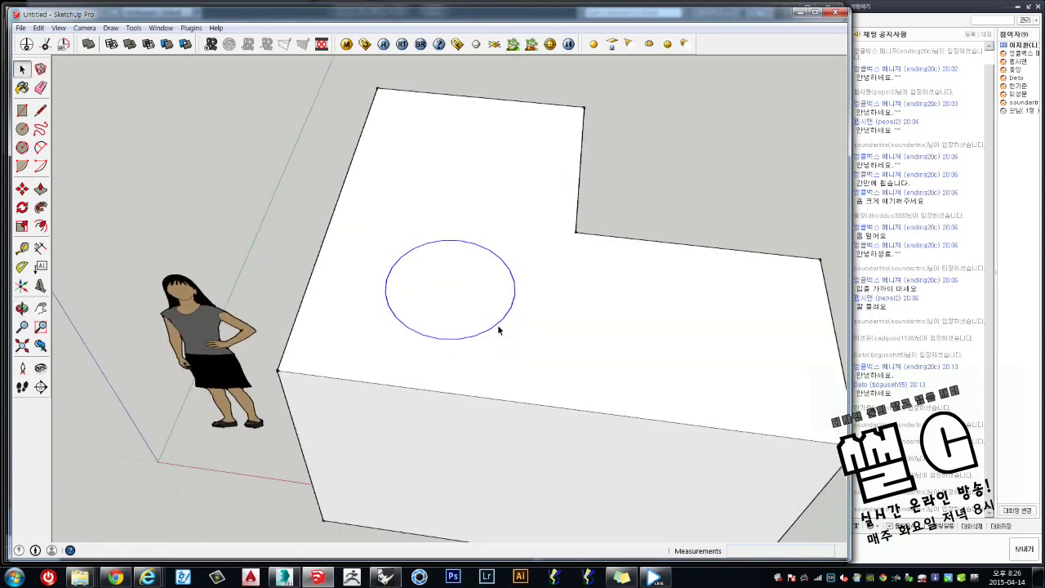
pyautogui.press('p')
pyautogui.click(459, 286)
pyautogui.scroll(-2, 462, 294)
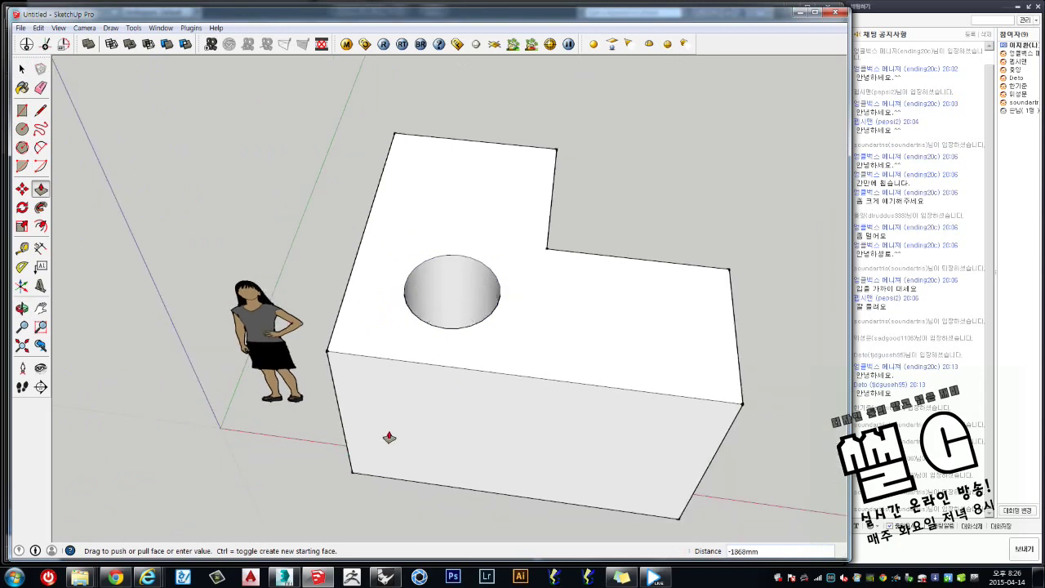
pyautogui.moveTo(353, 478)
pyautogui.mouseDown(button='middle')
pyautogui.moveTo(388, 300)
pyautogui.moveTo(425, 362)
pyautogui.moveTo(528, 196)
pyautogui.moveTo(513, 252)
pyautogui.moveTo(532, 403)
pyautogui.moveTo(592, 373)
pyautogui.moveTo(196, 312)
pyautogui.moveTo(123, 366)
pyautogui.moveTo(334, 334)
pyautogui.moveTo(289, 257)
pyautogui.mouseUp(button='middle')
pyautogui.click(396, 365)
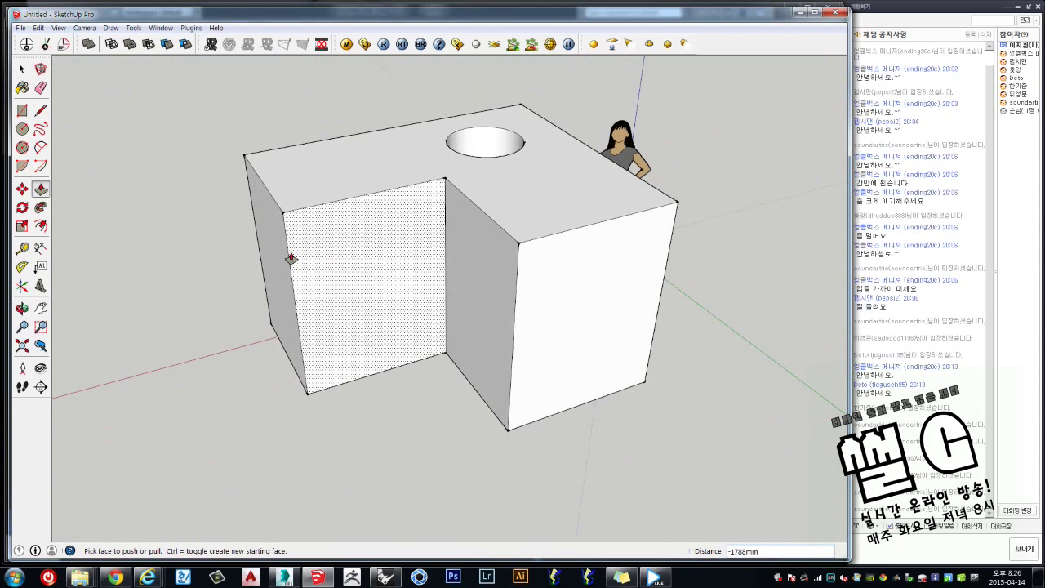
pyautogui.click(23, 129)
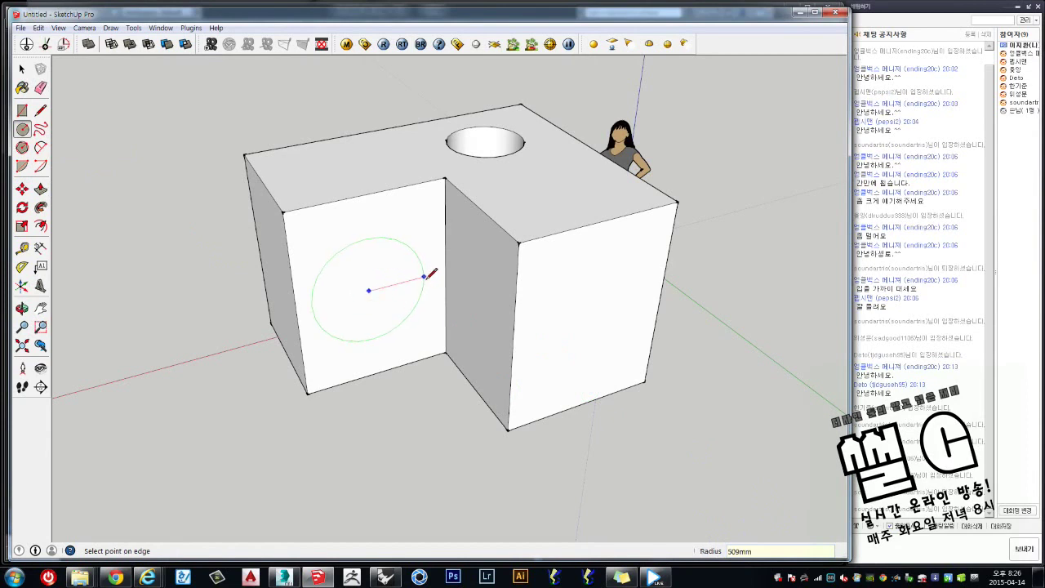
# Draw a circle on the block's front face and push it through as a second hole.
pyautogui.press('Escape')
pyautogui.scroll(2, 372, 274)
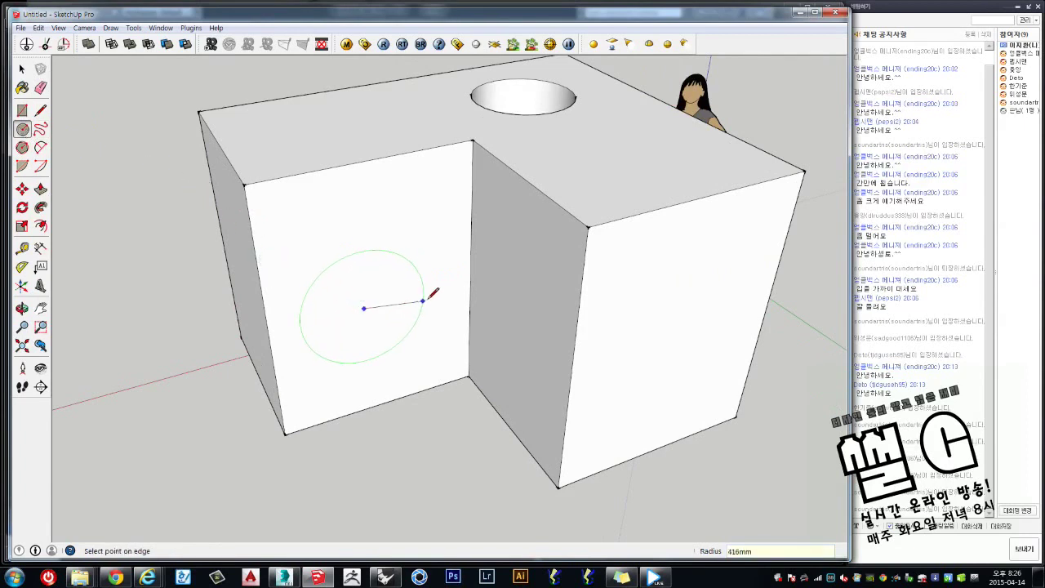
pyautogui.click(449, 283)
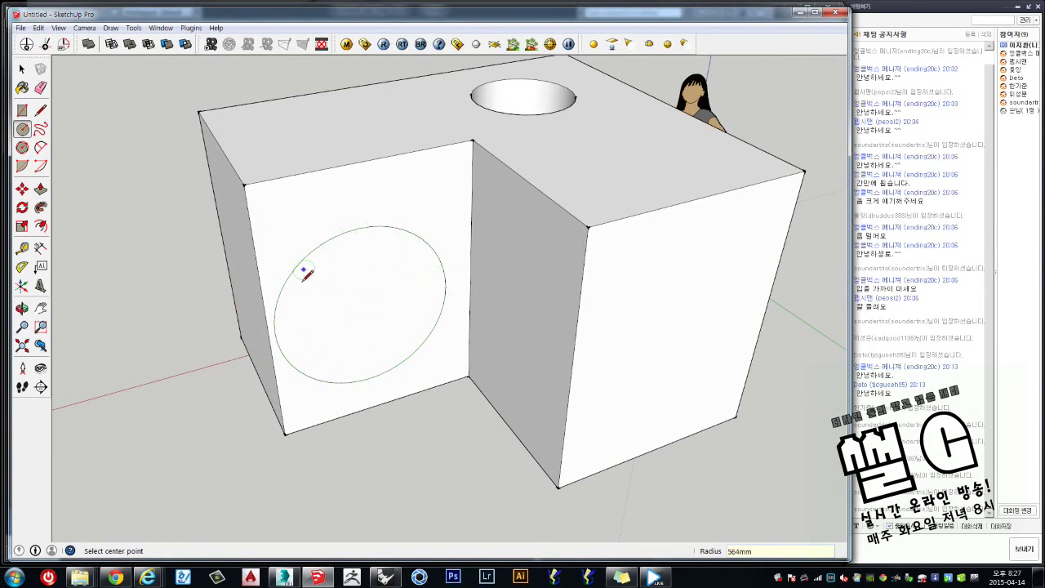
pyautogui.moveTo(304, 273); pyautogui.dragTo(373, 318, button='middle')
pyautogui.press('p')
pyautogui.moveTo(401, 289); pyautogui.dragTo(389, 281)
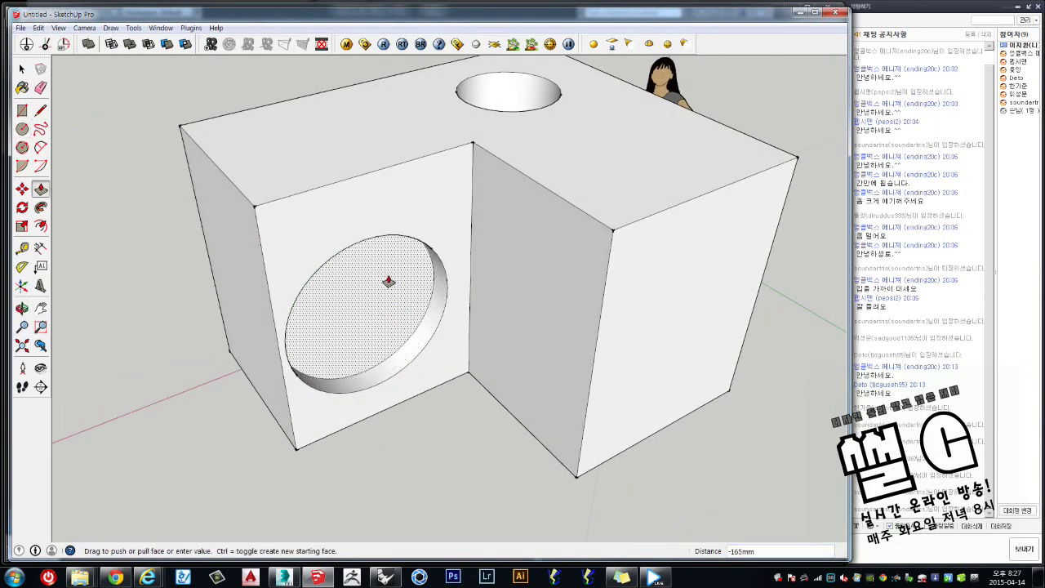
pyautogui.moveTo(284, 245); pyautogui.dragTo(618, 169, button='middle')
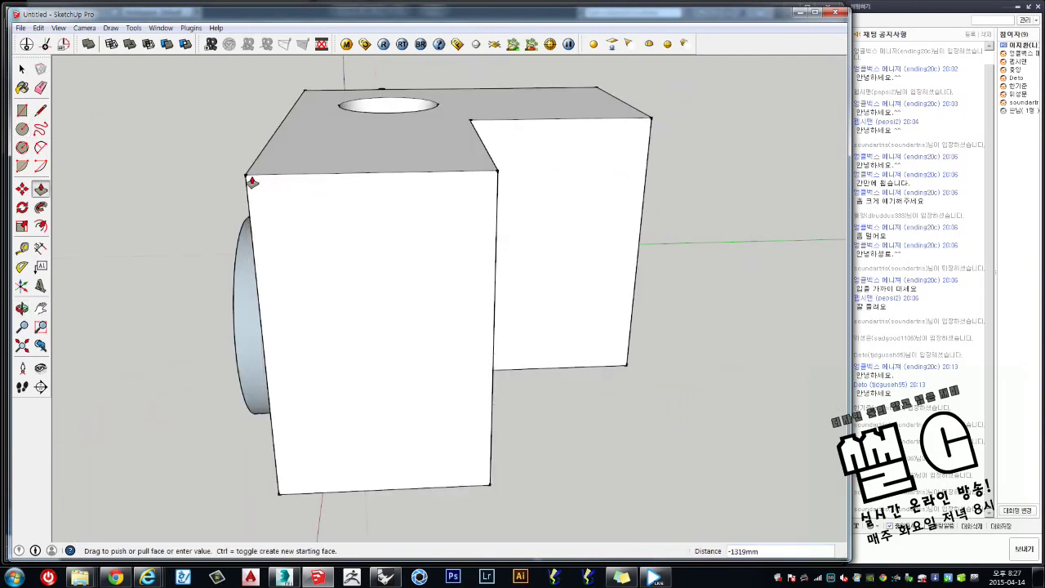
pyautogui.click(245, 179)
pyautogui.moveTo(497, 264)
pyautogui.mouseDown(button='middle')
pyautogui.moveTo(427, 280)
pyautogui.moveTo(427, 191)
pyautogui.moveTo(462, 269)
pyautogui.moveTo(473, 280)
pyautogui.moveTo(496, 273)
pyautogui.moveTo(373, 389)
pyautogui.mouseUp(button='middle')
# Select the whole block with both holes, inspect it, then switch to Rhinoceros.
pyautogui.press('space')
pyautogui.tripleClick(437, 160)
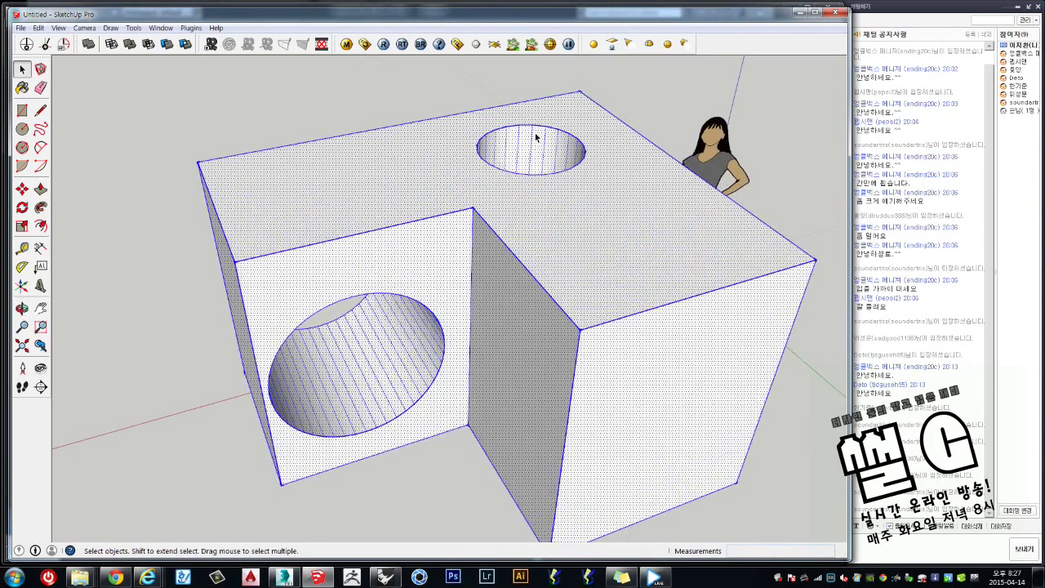
pyautogui.moveTo(535, 137)
pyautogui.mouseDown(button='middle')
pyautogui.moveTo(366, 180)
pyautogui.moveTo(601, 205)
pyautogui.moveTo(341, 168)
pyautogui.moveTo(232, 259)
pyautogui.moveTo(658, 270)
pyautogui.moveTo(794, 214)
pyautogui.moveTo(433, 194)
pyautogui.moveTo(373, 175)
pyautogui.moveTo(701, 167)
pyautogui.mouseUp(button='middle')
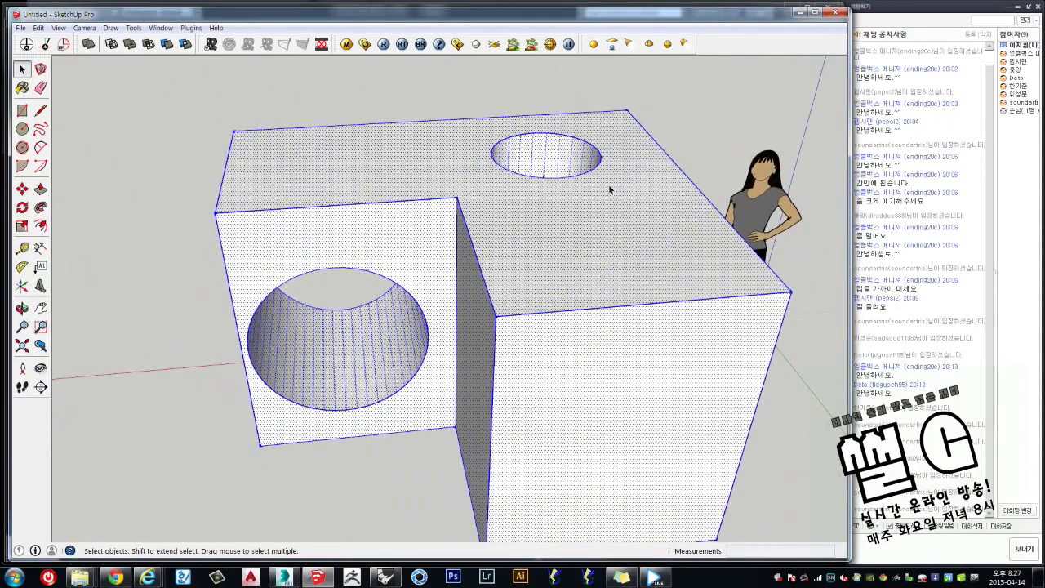
pyautogui.moveTo(585, 181)
pyautogui.mouseDown(button='middle')
pyautogui.moveTo(577, 133)
pyautogui.moveTo(593, 133)
pyautogui.moveTo(510, 175)
pyautogui.moveTo(509, 159)
pyautogui.moveTo(468, 160)
pyautogui.moveTo(585, 195)
pyautogui.moveTo(403, 248)
pyautogui.moveTo(436, 221)
pyautogui.mouseUp(button='middle')
pyautogui.click(567, 139)
pyautogui.moveTo(515, 121)
pyautogui.mouseDown(button='middle')
pyautogui.moveTo(478, 188)
pyautogui.moveTo(546, 182)
pyautogui.moveTo(464, 206)
pyautogui.mouseUp(button='middle')
pyautogui.tripleClick(466, 212)
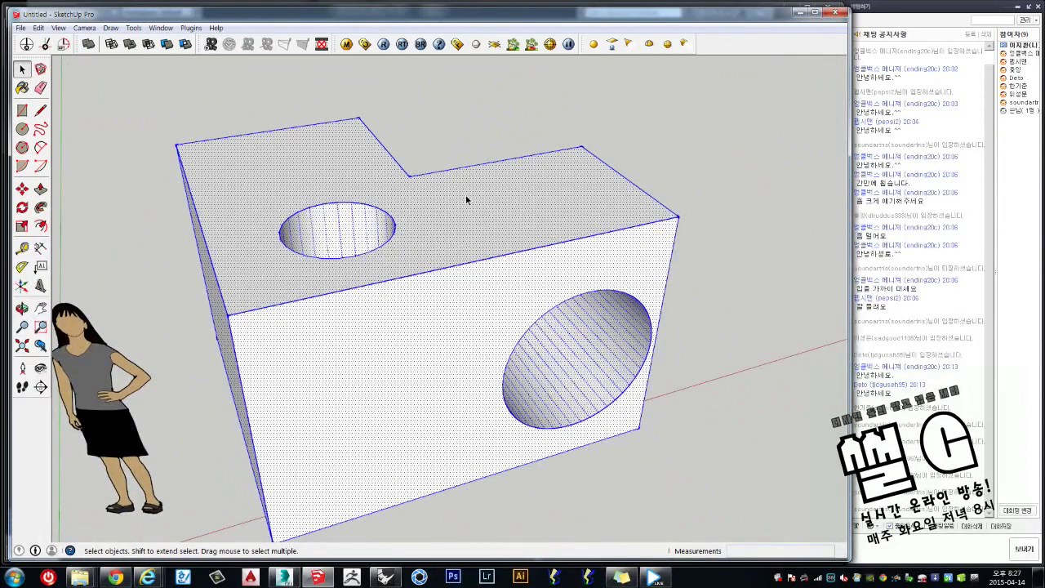
pyautogui.moveTo(465, 194); pyautogui.dragTo(449, 197, button='middle')
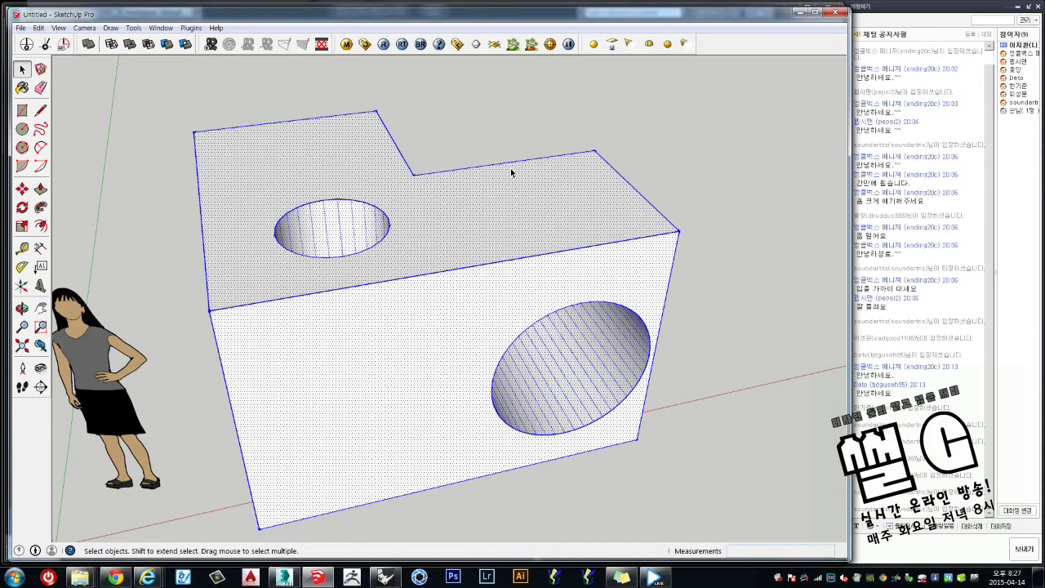
pyautogui.click(563, 139)
pyautogui.moveTo(639, 165)
pyautogui.mouseDown(button='middle')
pyautogui.moveTo(632, 187)
pyautogui.moveTo(517, 221)
pyautogui.mouseUp(button='middle')
pyautogui.tripleClick(518, 221)
pyautogui.moveTo(633, 215)
pyautogui.mouseDown(button='middle')
pyautogui.moveTo(392, 205)
pyautogui.moveTo(692, 215)
pyautogui.mouseUp(button='middle')
pyautogui.scroll(-3, 391, 203)
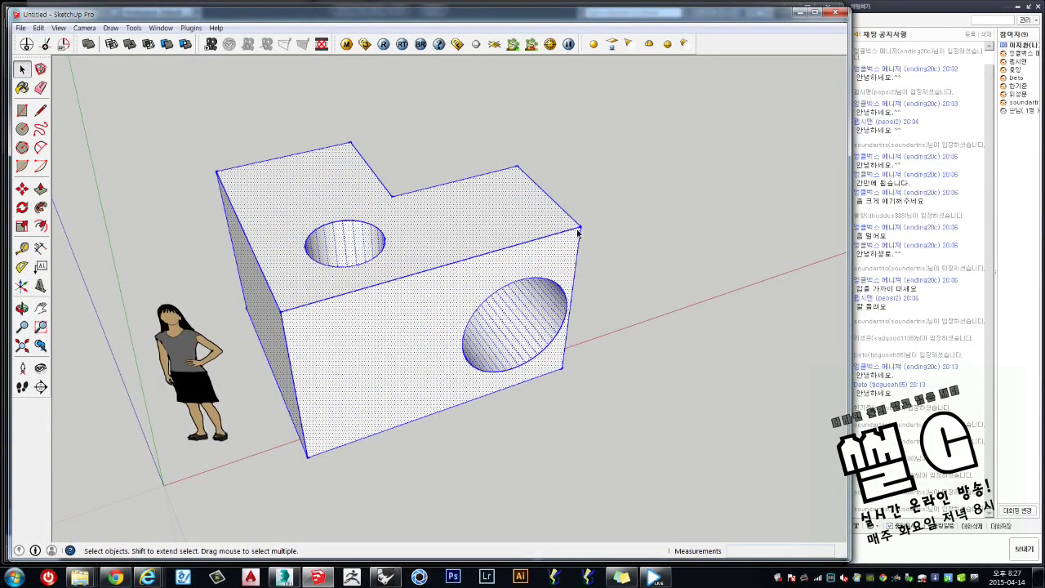
pyautogui.click(385, 577)
# Delete the looping curve with a crossing window, then tilt and pan the empty grid.
pyautogui.click(531, 303)
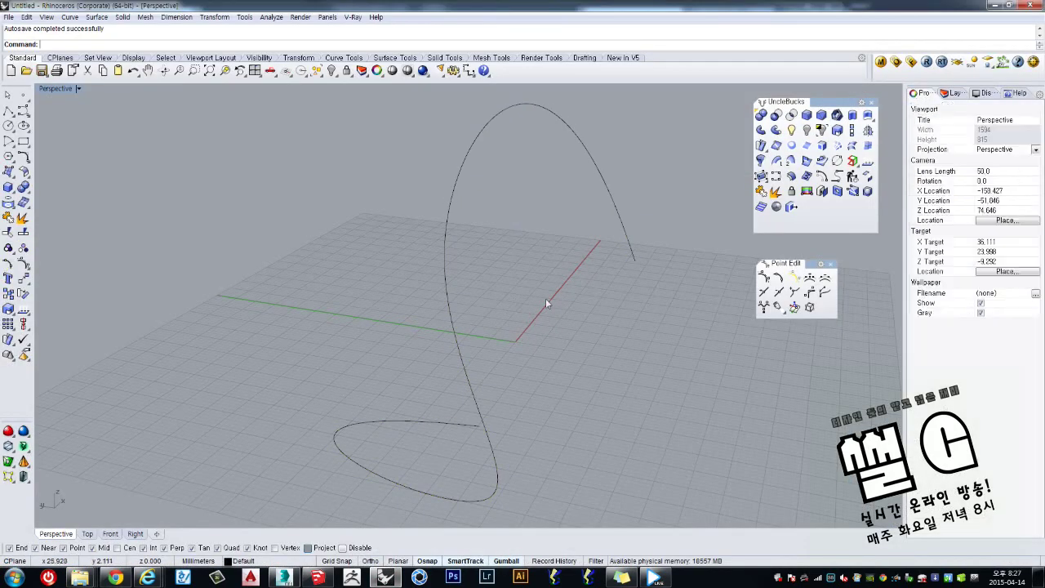
pyautogui.moveTo(522, 369); pyautogui.dragTo(513, 418, button='right')
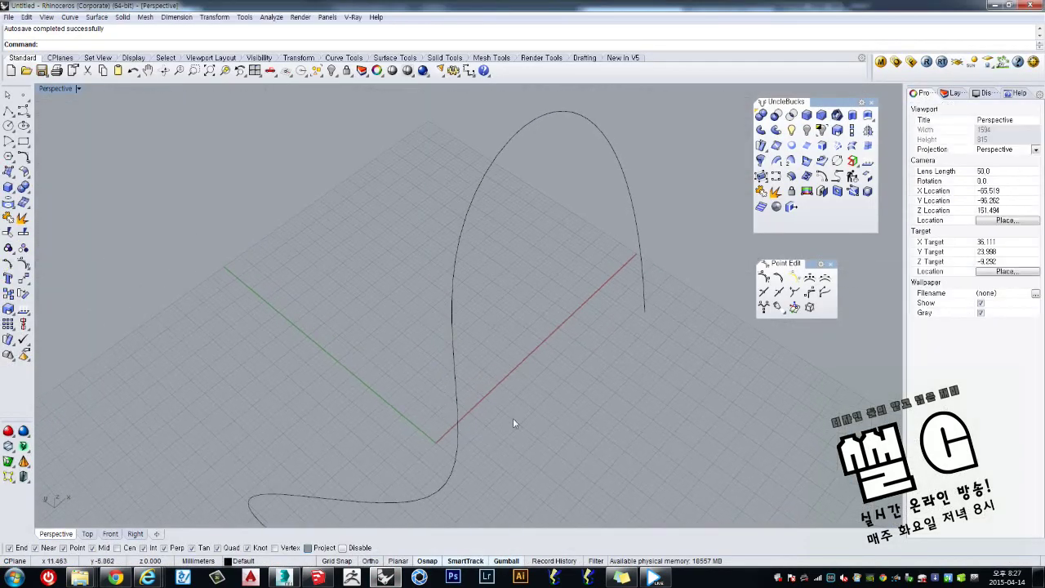
pyautogui.moveTo(534, 390); pyautogui.dragTo(431, 254)
pyautogui.press('Delete')
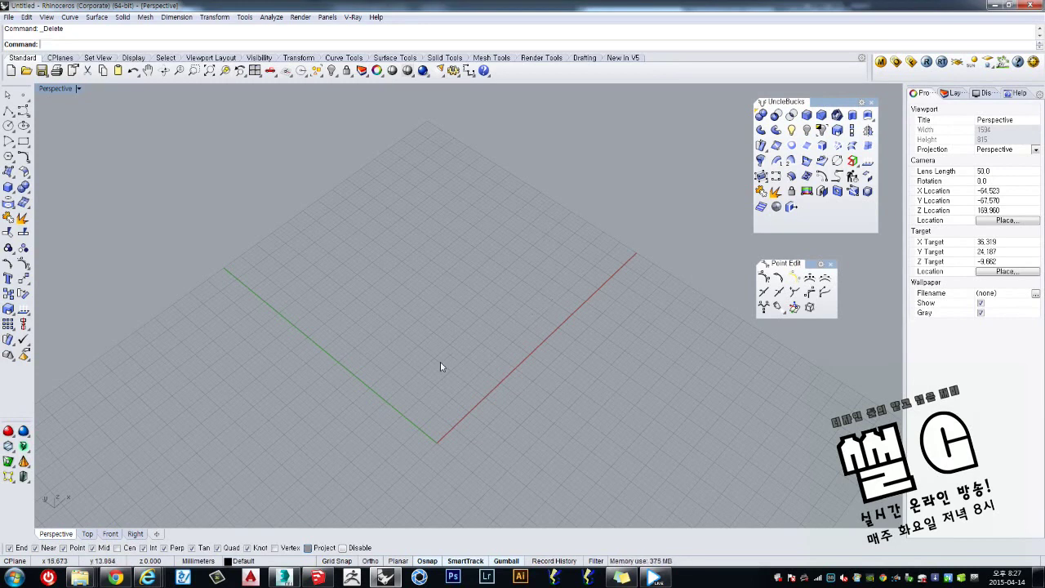
pyautogui.scroll(-3, 410, 368)
pyautogui.moveTo(420, 366)
pyautogui.mouseDown(button='right')
pyautogui.moveTo(493, 369)
pyautogui.moveTo(430, 370)
pyautogui.moveTo(501, 354)
pyautogui.moveTo(478, 368)
pyautogui.moveTo(498, 329)
pyautogui.moveTo(458, 335)
pyautogui.mouseUp(button='right')
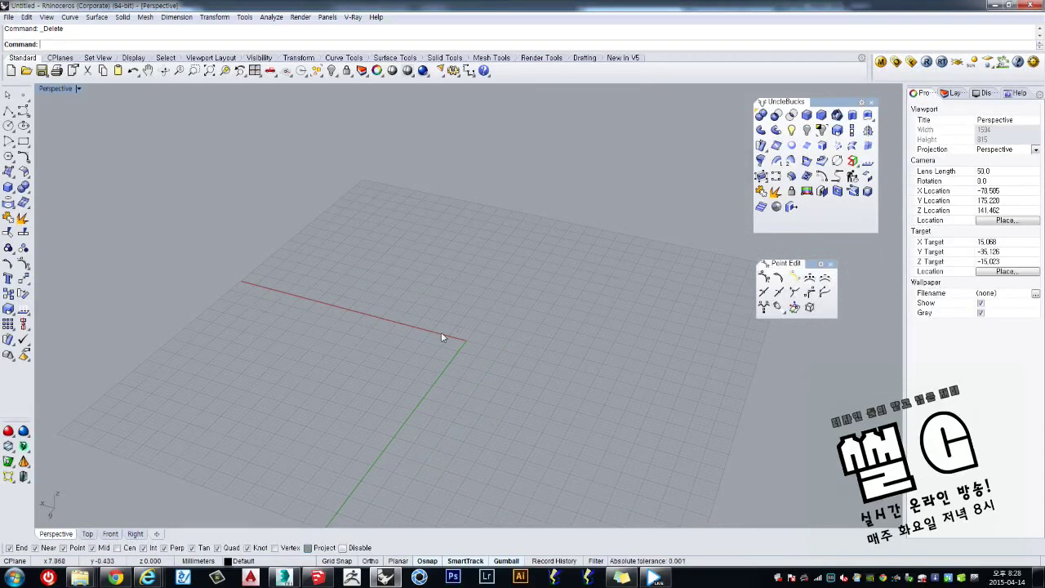
pyautogui.keyDown('shift'); pyautogui.moveTo(441, 332); pyautogui.dragTo(413, 339, button='right'); pyautogui.keyUp('shift')
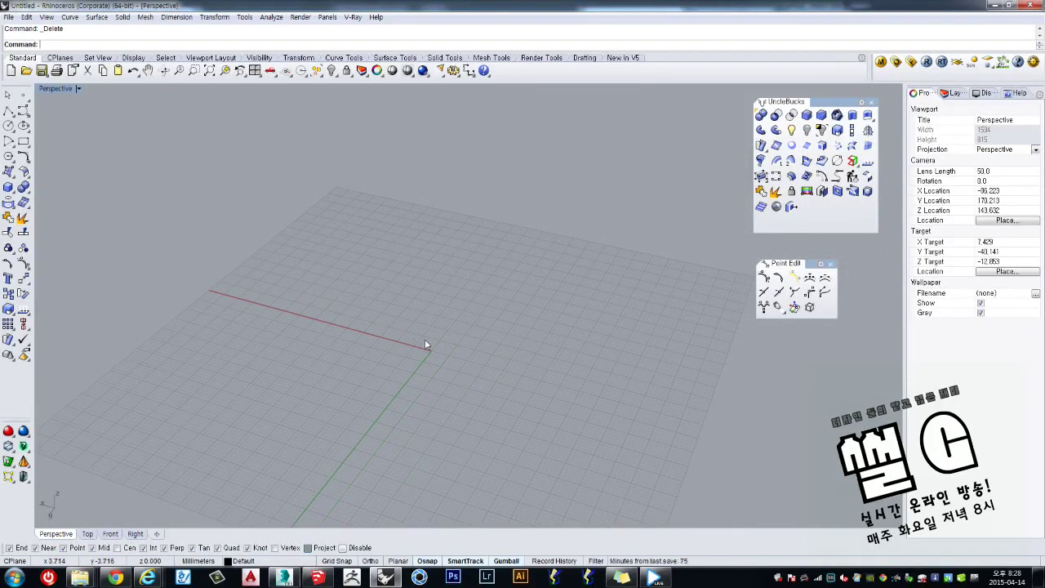
pyautogui.keyDown('shift'); pyautogui.moveTo(406, 364); pyautogui.dragTo(346, 359, button='right'); pyautogui.keyUp('shift')
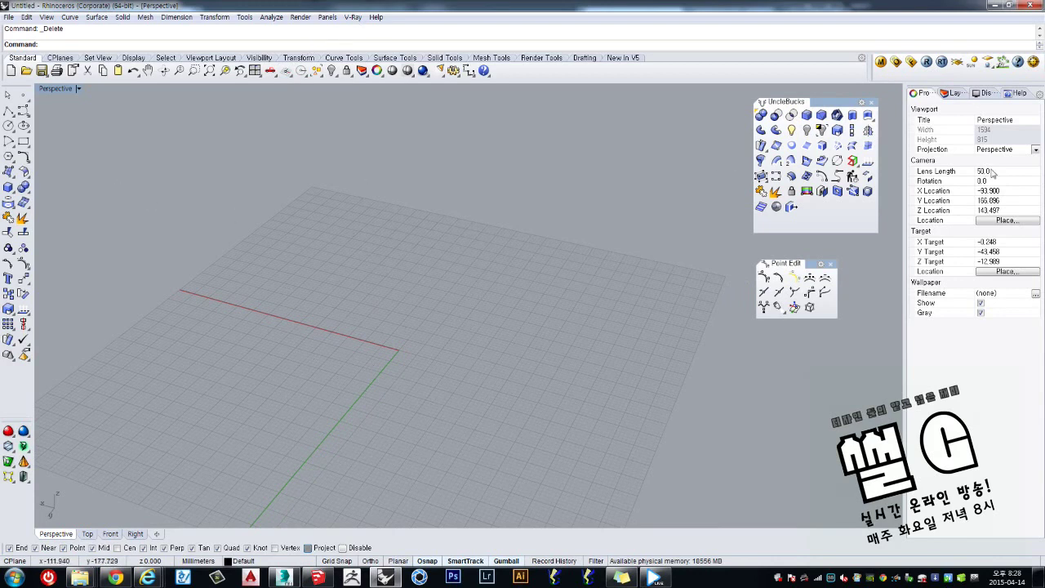
# Restore the Rhino window, move it to the top-left, and widen and heighten it.
pyautogui.click(1010, 9)
pyautogui.moveTo(679, 116); pyautogui.dragTo(577, 12)
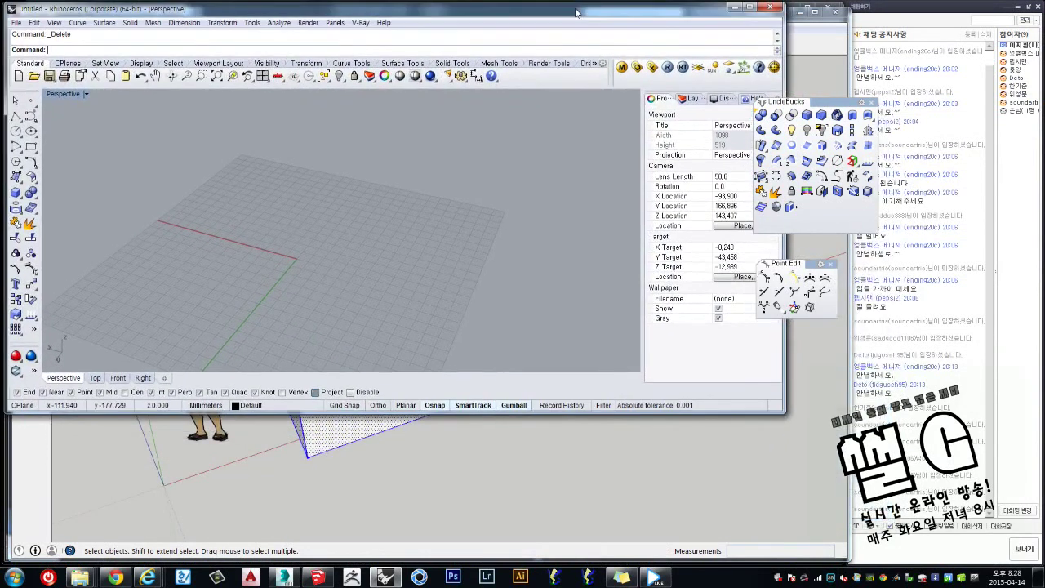
pyautogui.moveTo(782, 408); pyautogui.dragTo(845, 403)
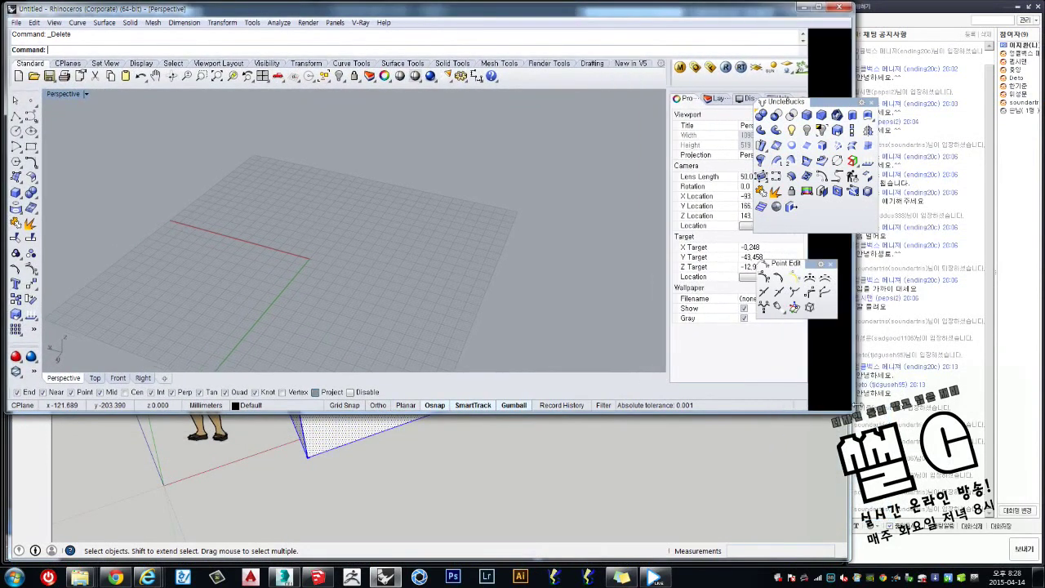
pyautogui.moveTo(659, 414); pyautogui.dragTo(658, 564)
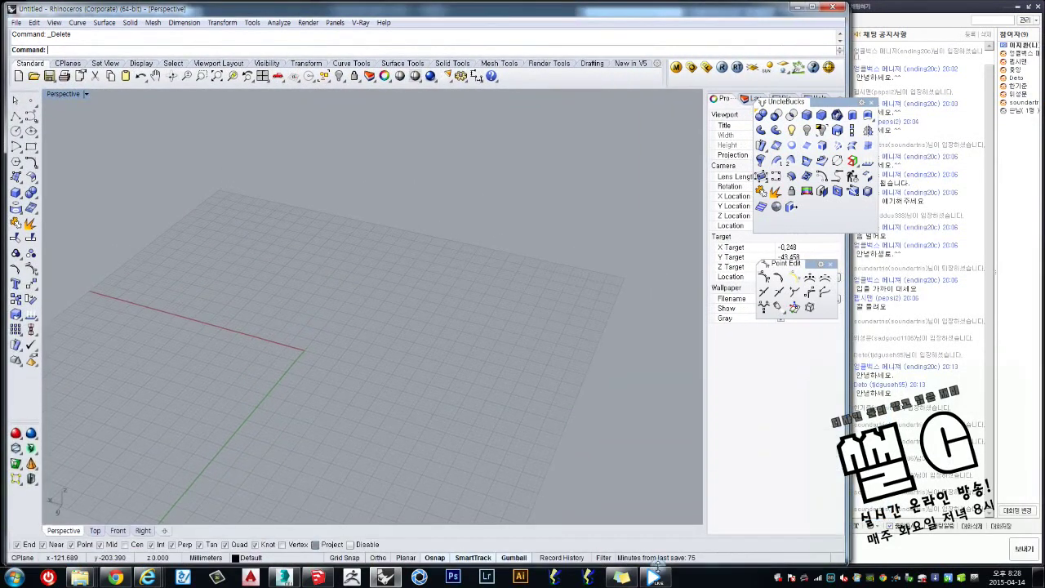
pyautogui.moveTo(369, 387)
pyautogui.keyDown('shift'); pyautogui.mouseDown(button='right')
pyautogui.moveTo(356, 350)
pyautogui.moveTo(370, 328)
pyautogui.mouseUp(button='right'); pyautogui.keyUp('shift')
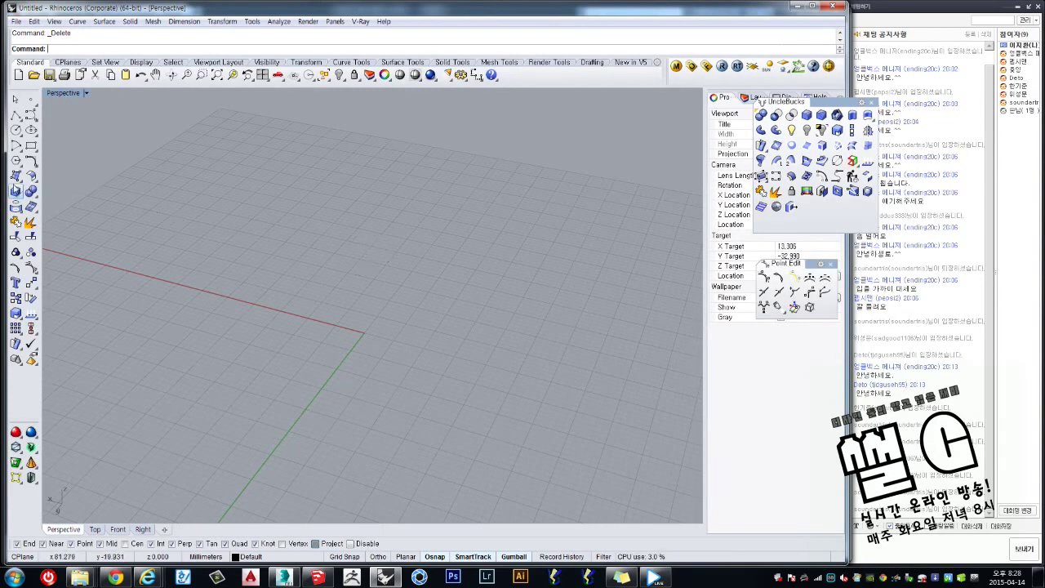
# Tear off the Surface Creation flyout as a floating toolbar.
pyautogui.click(15, 190)
pyautogui.moveTo(32, 170); pyautogui.dragTo(208, 138)
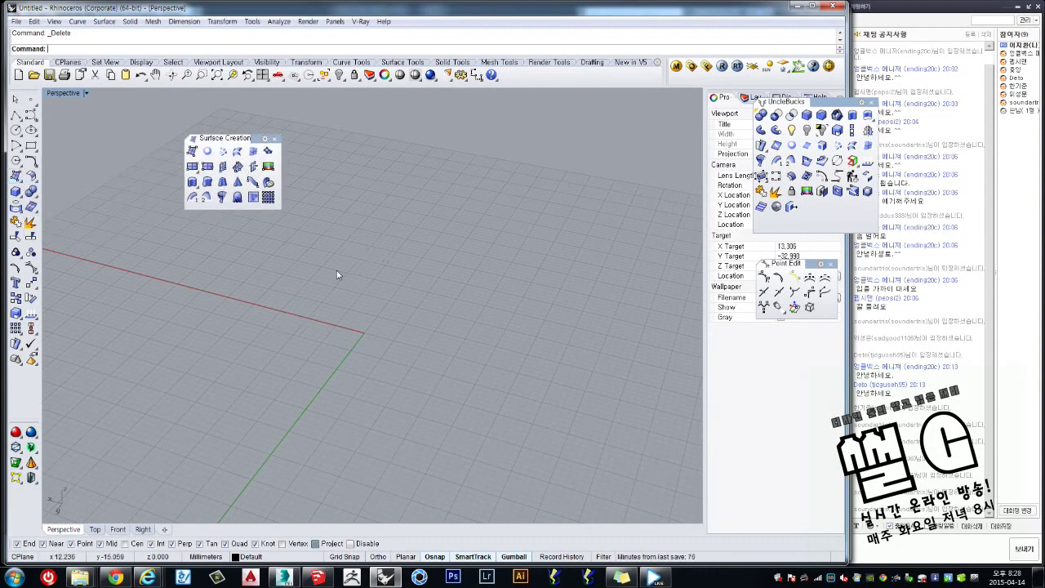
pyautogui.moveTo(335, 270)
pyautogui.mouseDown(button='right')
pyautogui.moveTo(342, 309)
pyautogui.moveTo(323, 282)
pyautogui.mouseUp(button='right')
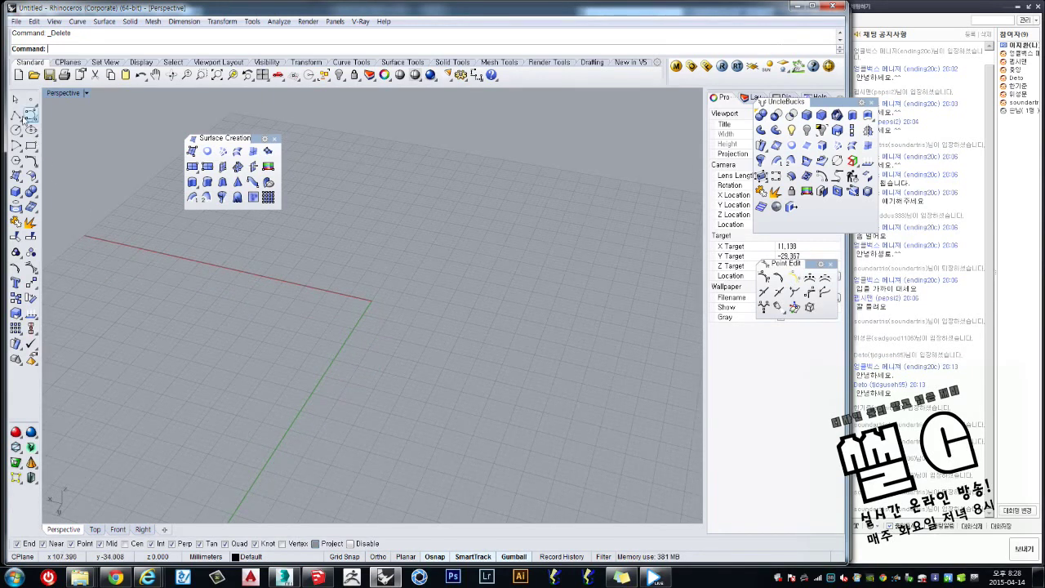
# Draw a five-point free-form curve across the Perspective grid, ending high above it.
pyautogui.click(31, 115)
pyautogui.scroll(-3, 217, 345)
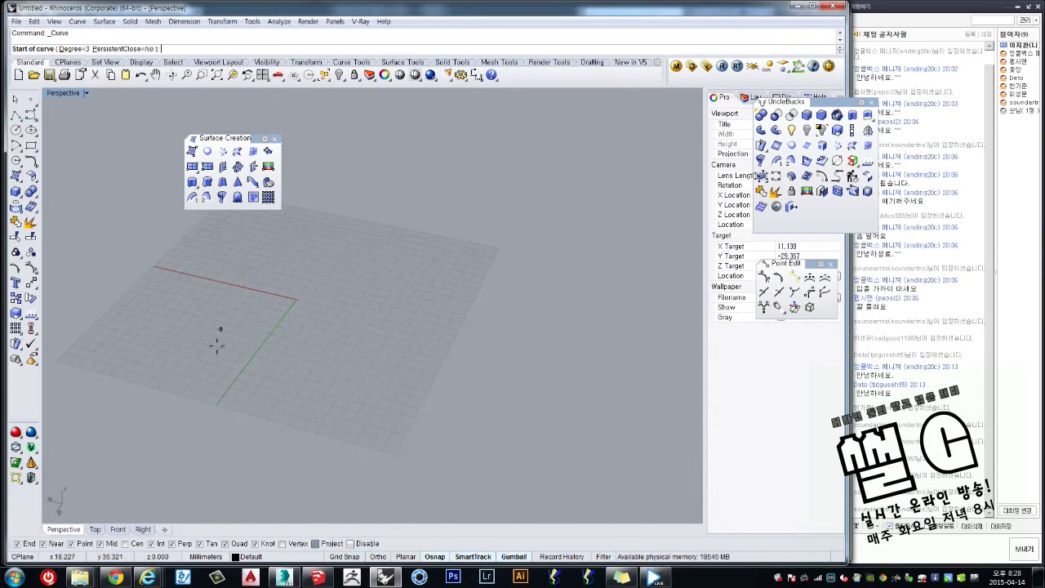
pyautogui.click(239, 374)
pyautogui.click(200, 313)
pyautogui.click(264, 295)
pyautogui.click(359, 298)
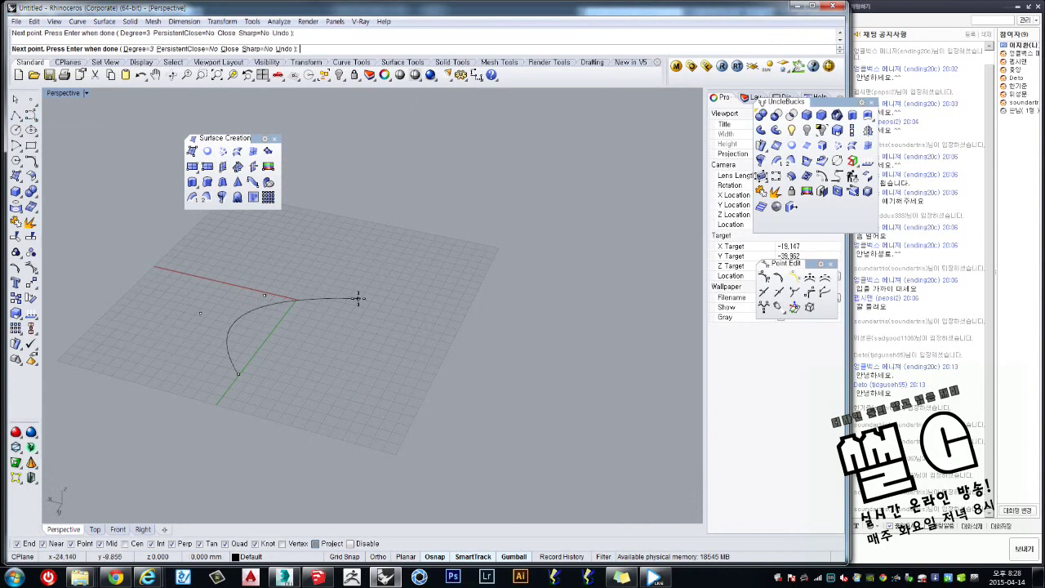
pyautogui.click(362, 203)
pyautogui.press('Return')
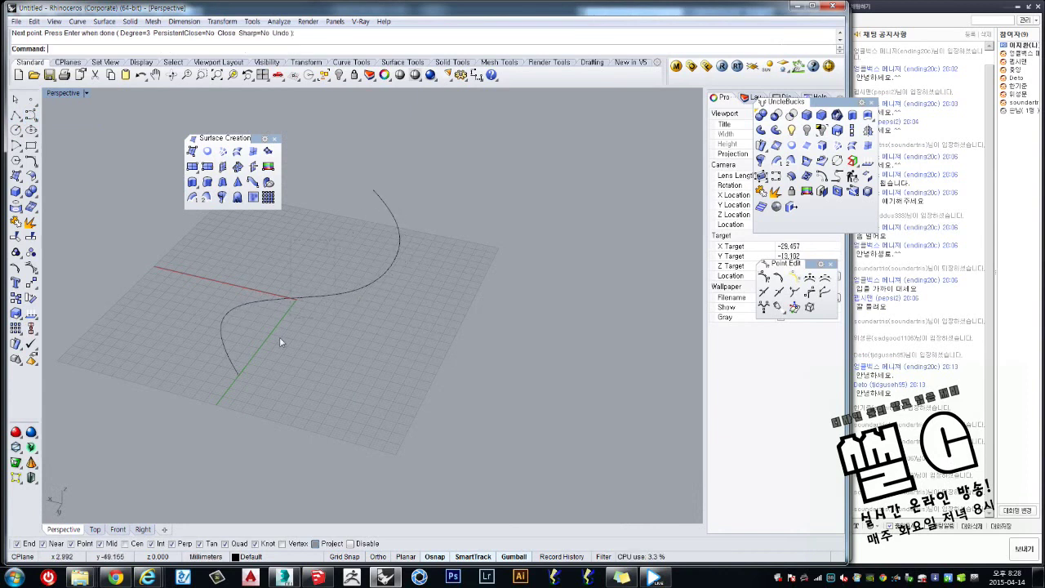
# Show the curve's control points and drag a lower point to bend it into an S.
pyautogui.click(279, 336)
pyautogui.keyDown('shift'); pyautogui.moveTo(279, 336); pyautogui.dragTo(351, 336, button='right'); pyautogui.keyUp('shift')
pyautogui.press('F10')
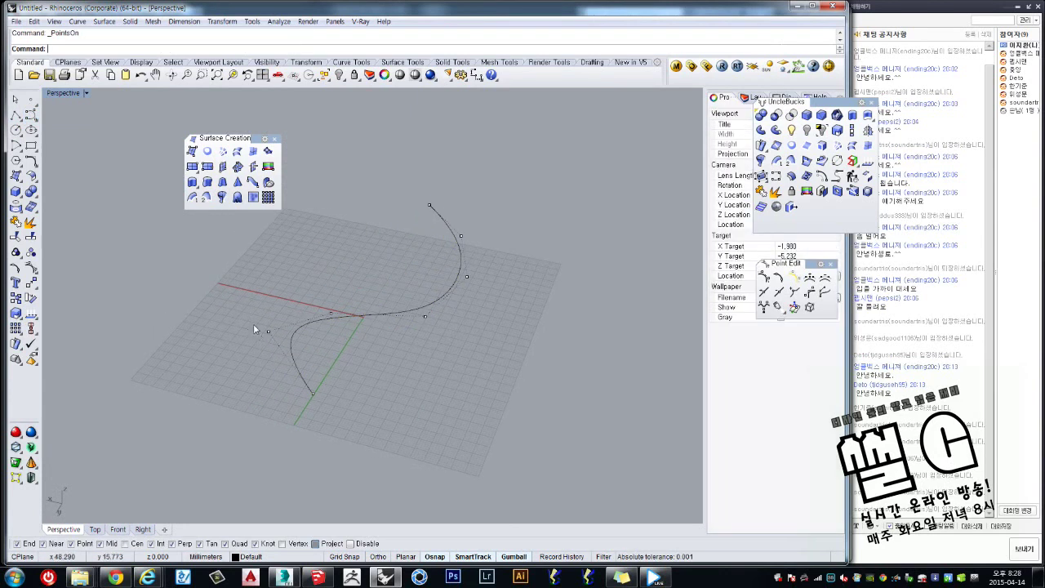
pyautogui.click(267, 330)
pyautogui.moveTo(341, 328); pyautogui.dragTo(481, 298)
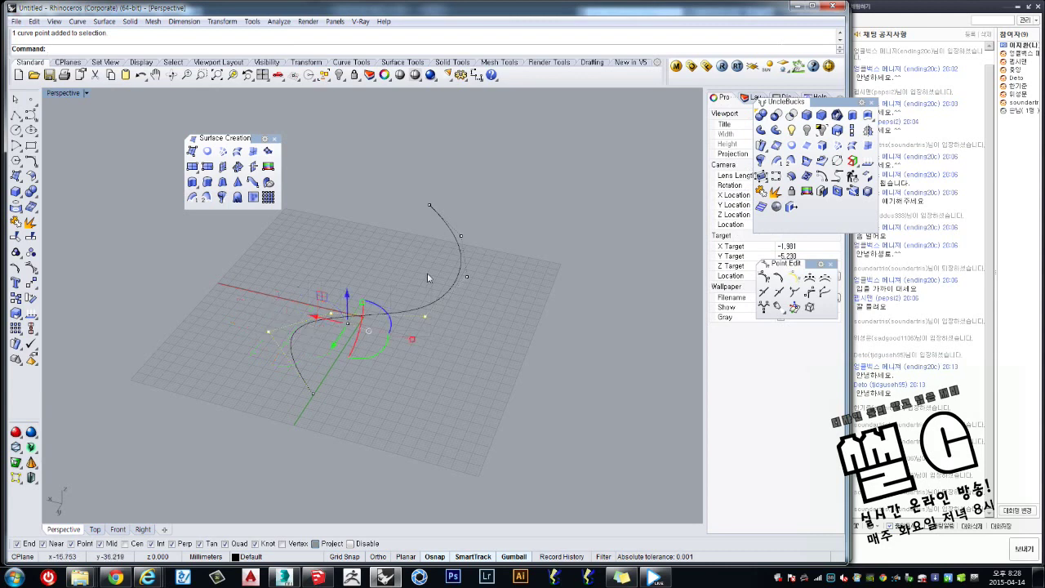
pyautogui.keyDown('shift'); pyautogui.moveTo(485, 217); pyautogui.dragTo(486, 218); pyautogui.keyUp('shift')
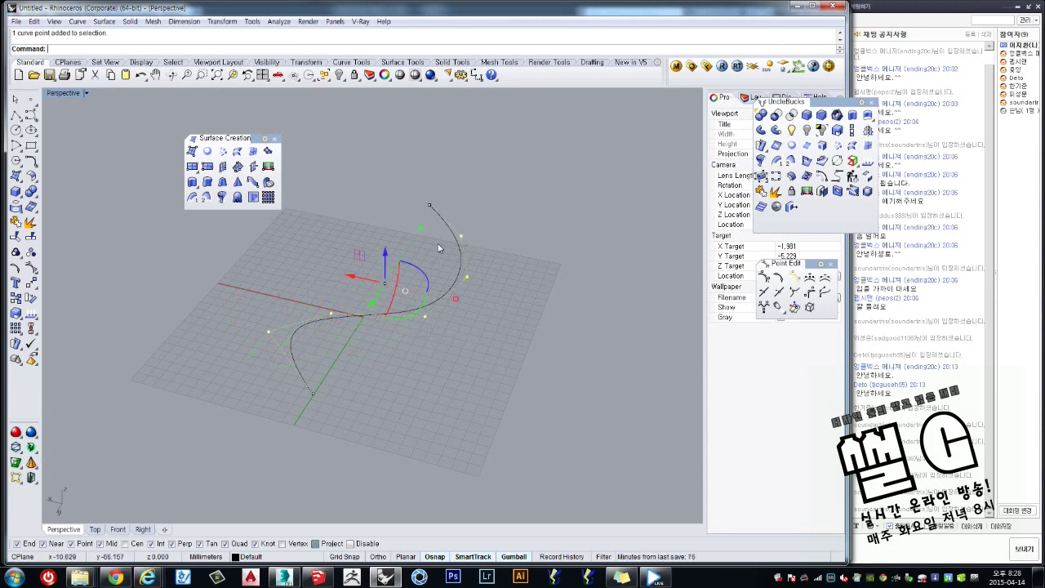
pyautogui.press('Escape')
pyautogui.scroll(2, 383, 292)
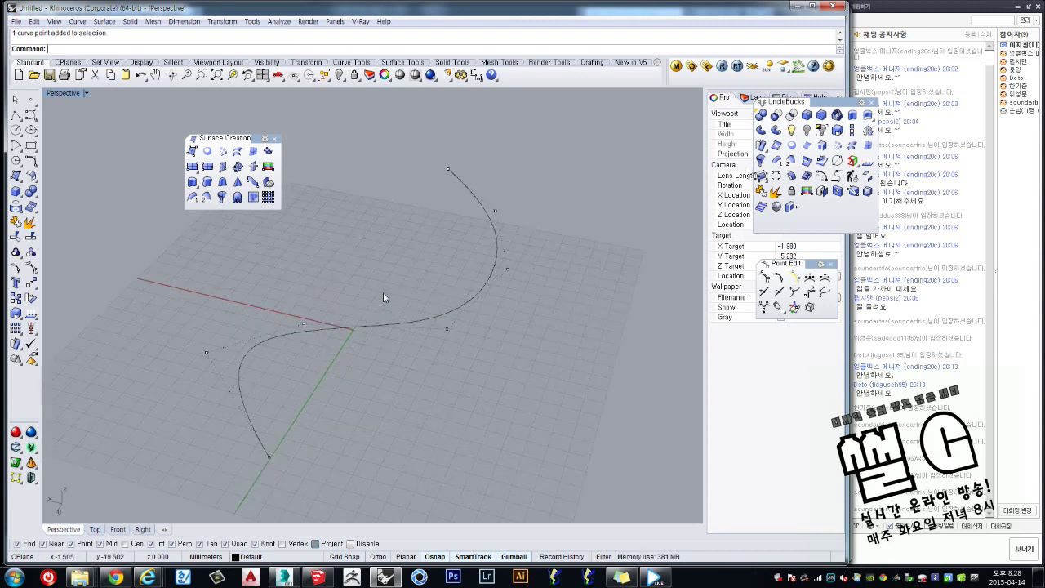
pyautogui.scroll(2, 394, 314)
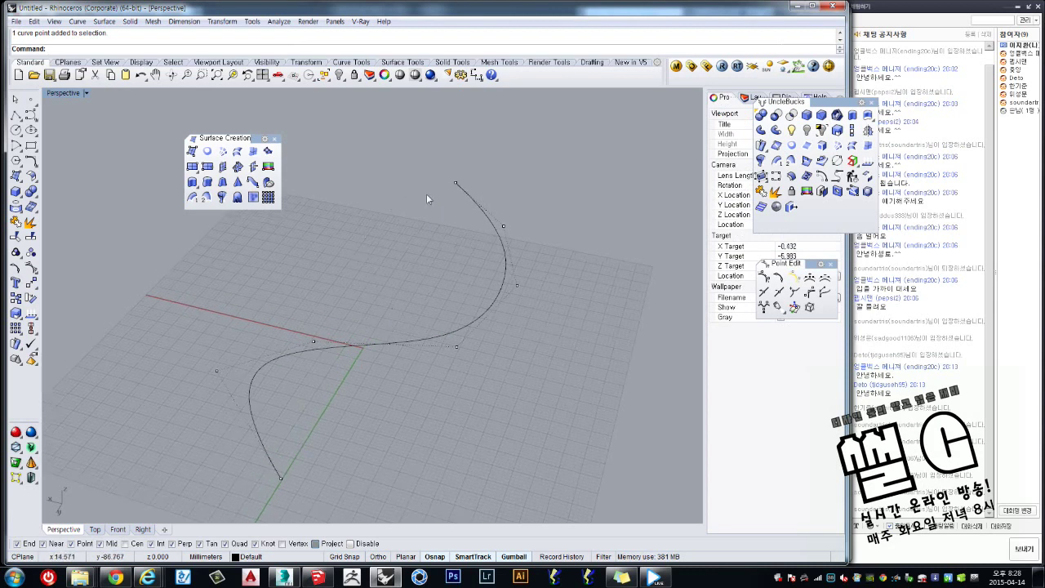
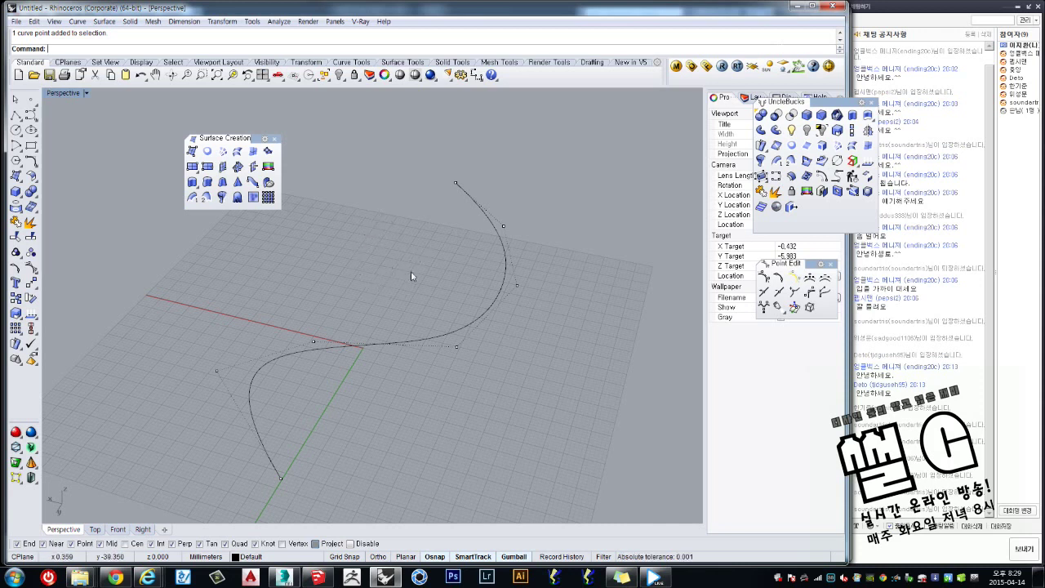
# Select one control point of the S-curve and drag it to reshape the bend.
pyautogui.moveTo(396, 289); pyautogui.dragTo(453, 378)
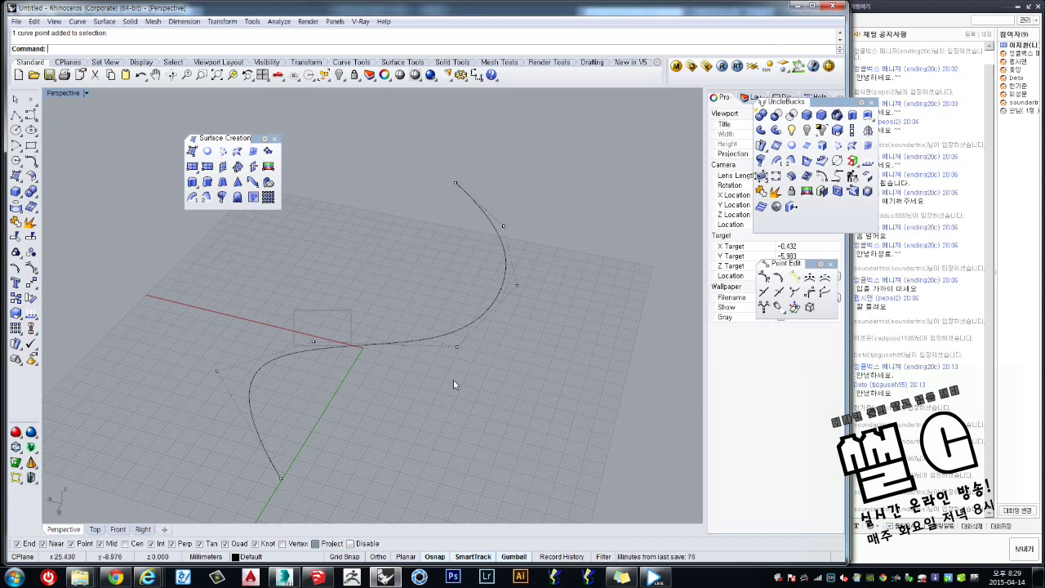
pyautogui.scroll(-2, 415, 391)
pyautogui.moveTo(245, 472); pyautogui.dragTo(490, 216)
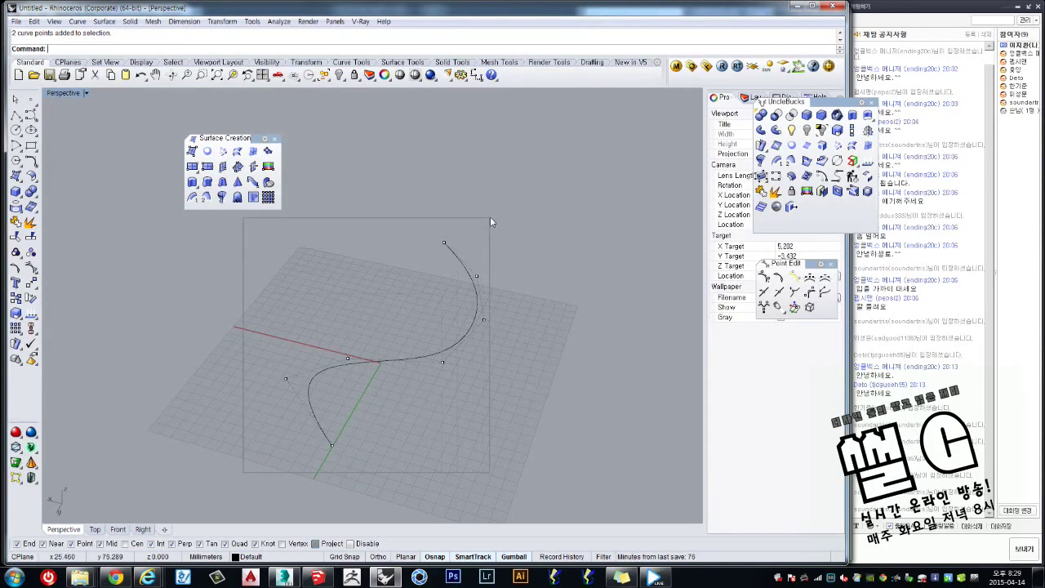
pyautogui.scroll(2, 490, 219)
pyautogui.scroll(1, 513, 258)
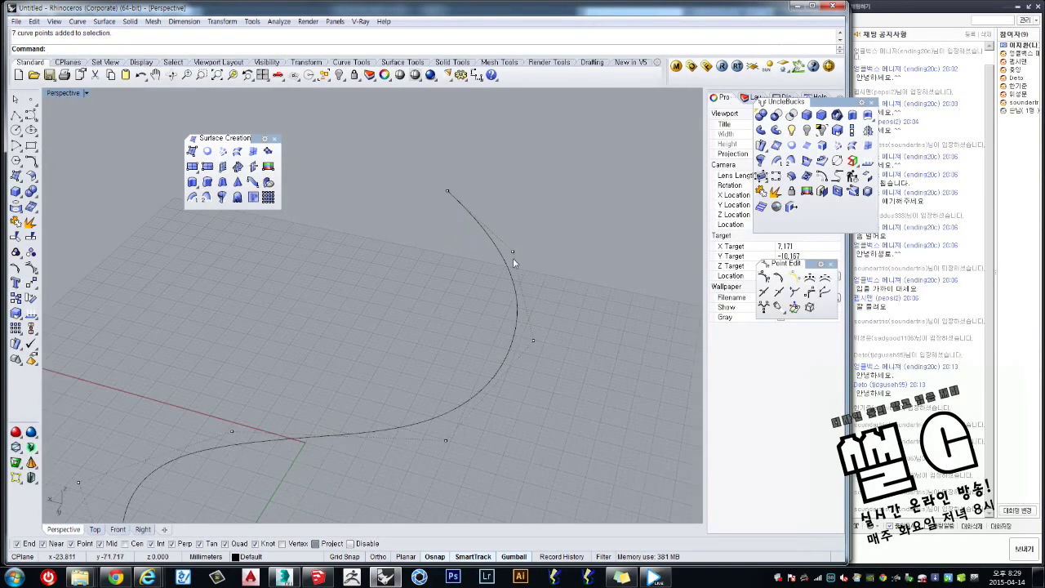
pyautogui.click(514, 260)
pyautogui.scroll(1, 490, 236)
pyautogui.scroll(1, 485, 233)
pyautogui.scroll(1, 490, 254)
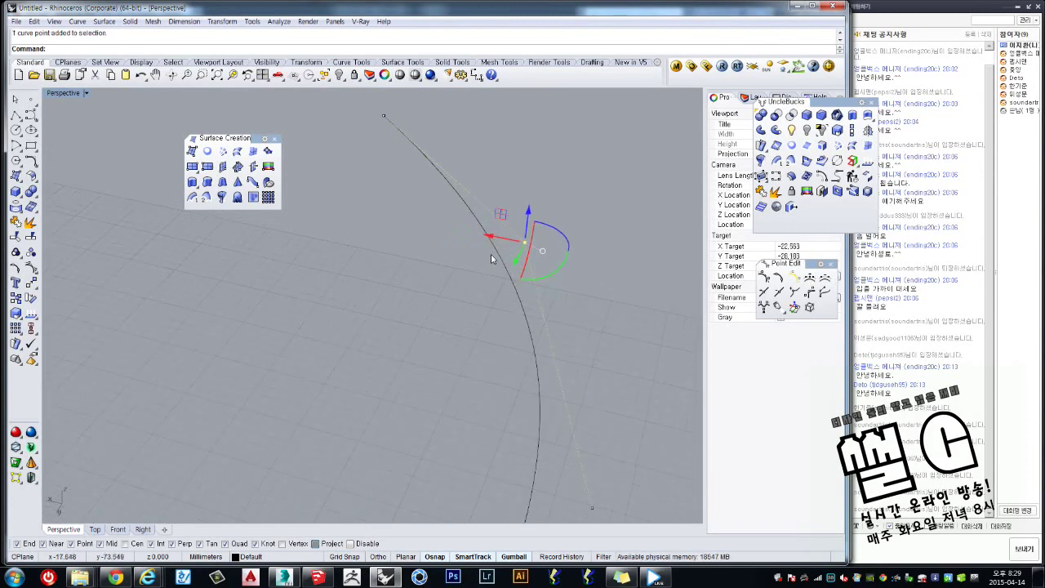
pyautogui.scroll(-3, 461, 283)
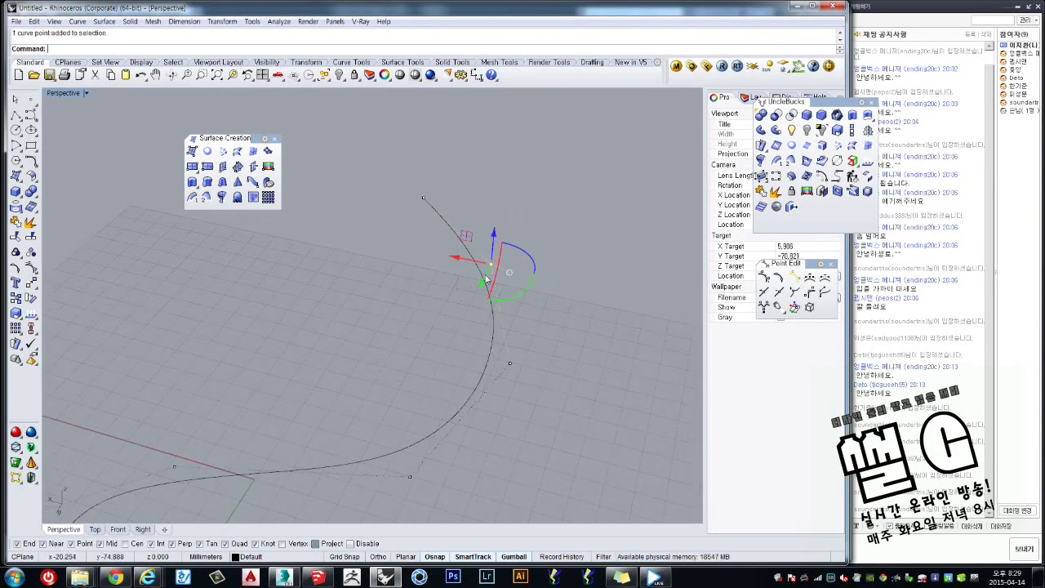
pyautogui.moveTo(470, 254); pyautogui.dragTo(465, 300, button='right')
pyautogui.moveTo(462, 307); pyautogui.dragTo(510, 290)
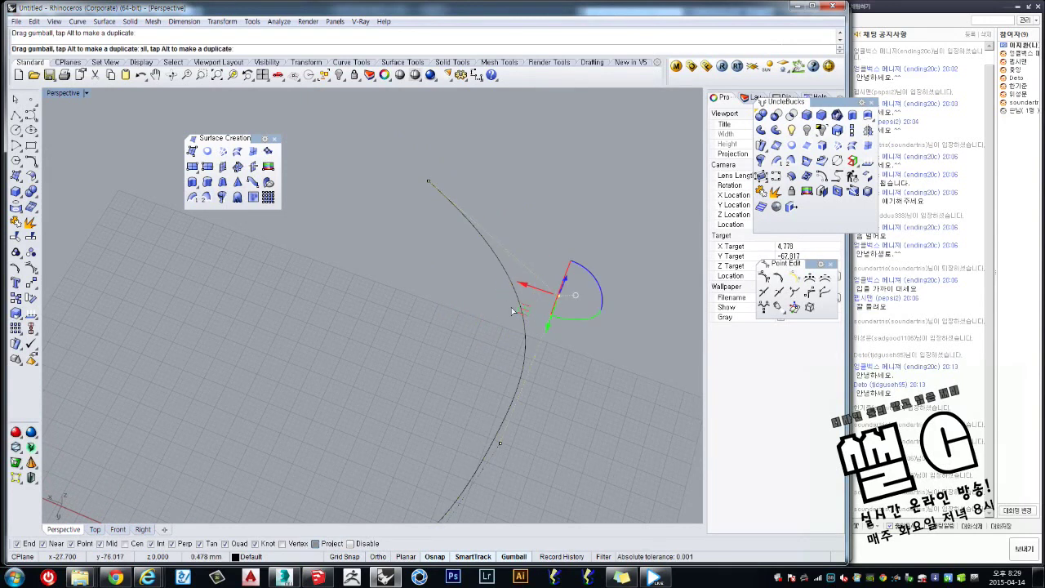
# Hide the control points, select the whole curve and Zoom Selected on it.
pyautogui.press('Escape')
pyautogui.moveTo(429, 317)
pyautogui.mouseDown(button='right')
pyautogui.moveTo(433, 343)
pyautogui.moveTo(497, 292)
pyautogui.mouseUp(button='right')
pyautogui.click(495, 295)
pyautogui.moveTo(466, 327)
pyautogui.mouseDown(button='right')
pyautogui.moveTo(557, 397)
pyautogui.moveTo(541, 301)
pyautogui.moveTo(545, 405)
pyautogui.moveTo(397, 343)
pyautogui.mouseUp(button='right')
pyautogui.hotkey('ctrl', 'shift', 'e')
# Copy the S-curve straight up along Z and scale the raised copy.
pyautogui.moveTo(395, 308)
pyautogui.mouseDown()
pyautogui.moveTo(395, 268)
pyautogui.moveTo(395, 281)
pyautogui.mouseUp()
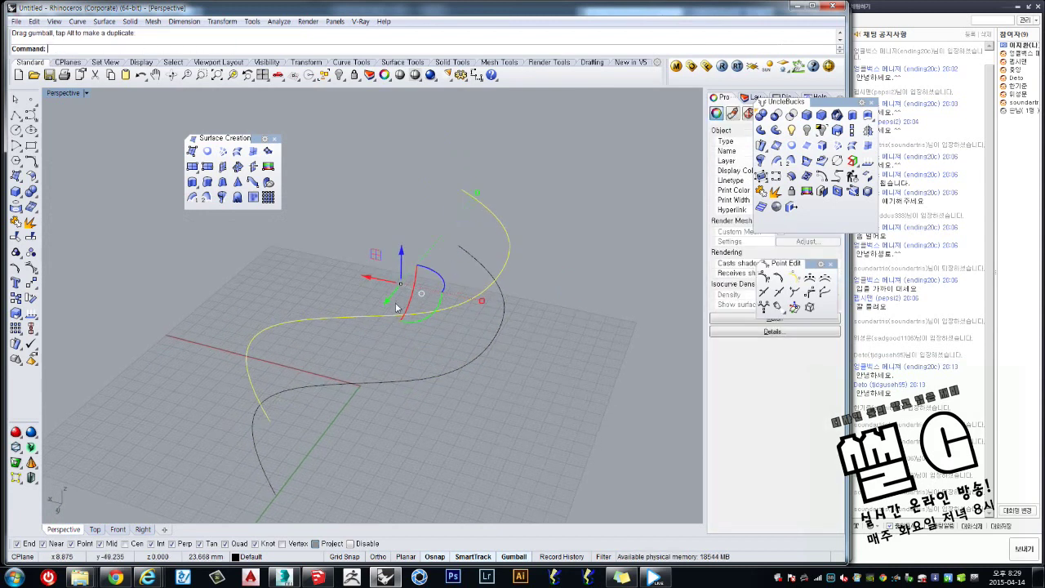
pyautogui.moveTo(384, 278); pyautogui.dragTo(320, 281, button='right')
pyautogui.scroll(-2, 320, 280)
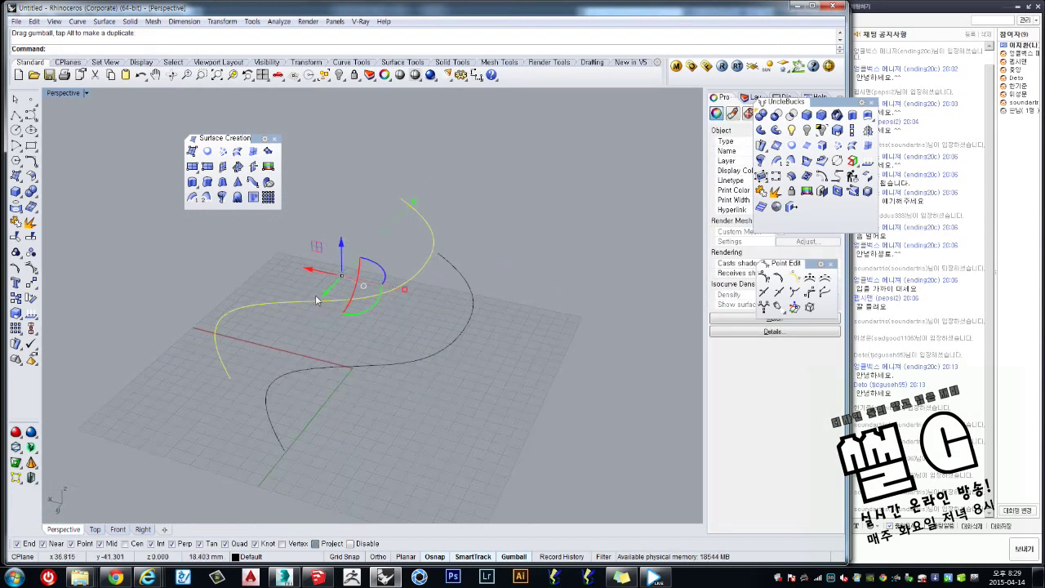
pyautogui.click(31, 315)
pyautogui.click(55, 318)
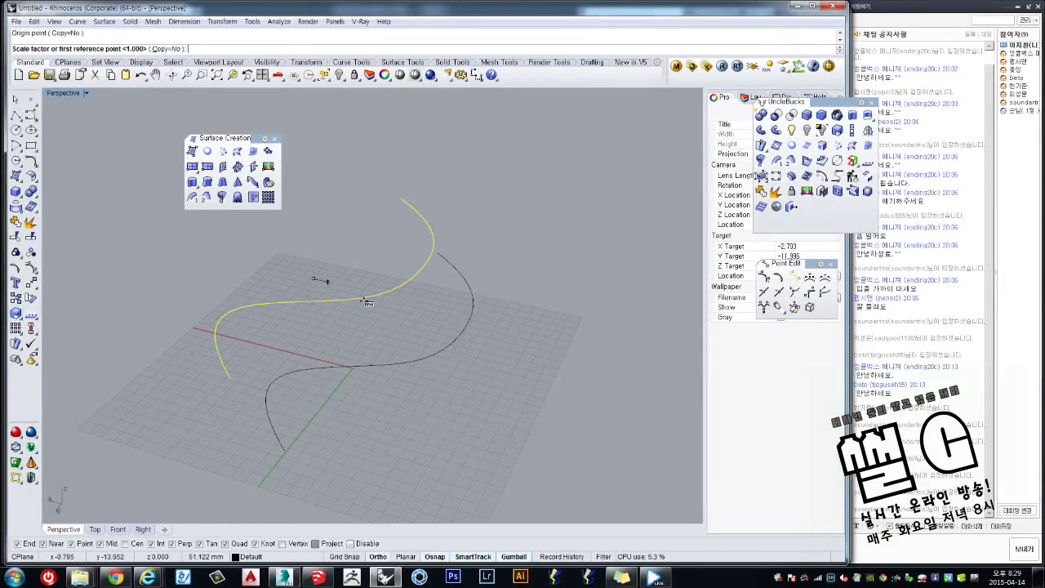
pyautogui.click(313, 278)
pyautogui.click(531, 341)
pyautogui.click(454, 380)
pyautogui.click(386, 317)
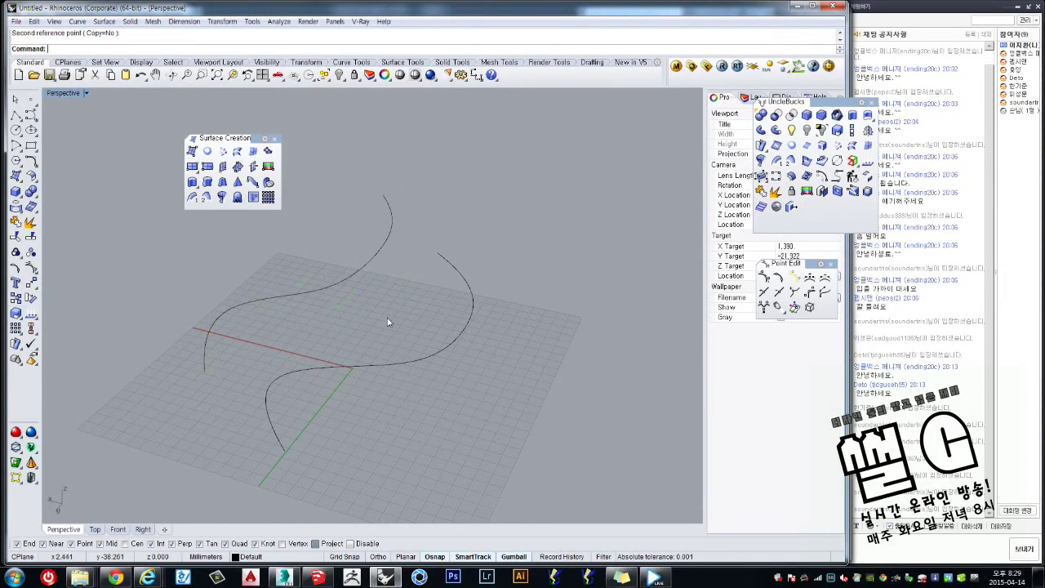
# Lift a second copy of the lower curve upward and rotate it.
pyautogui.moveTo(387, 318); pyautogui.dragTo(372, 273, button='right')
pyautogui.click(453, 359)
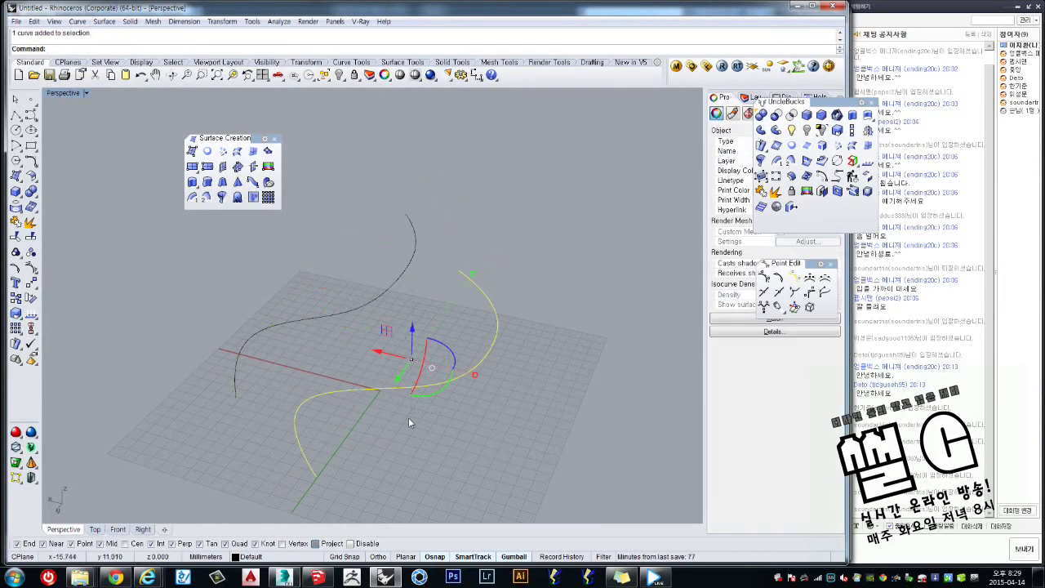
pyautogui.moveTo(413, 362); pyautogui.dragTo(396, 231)
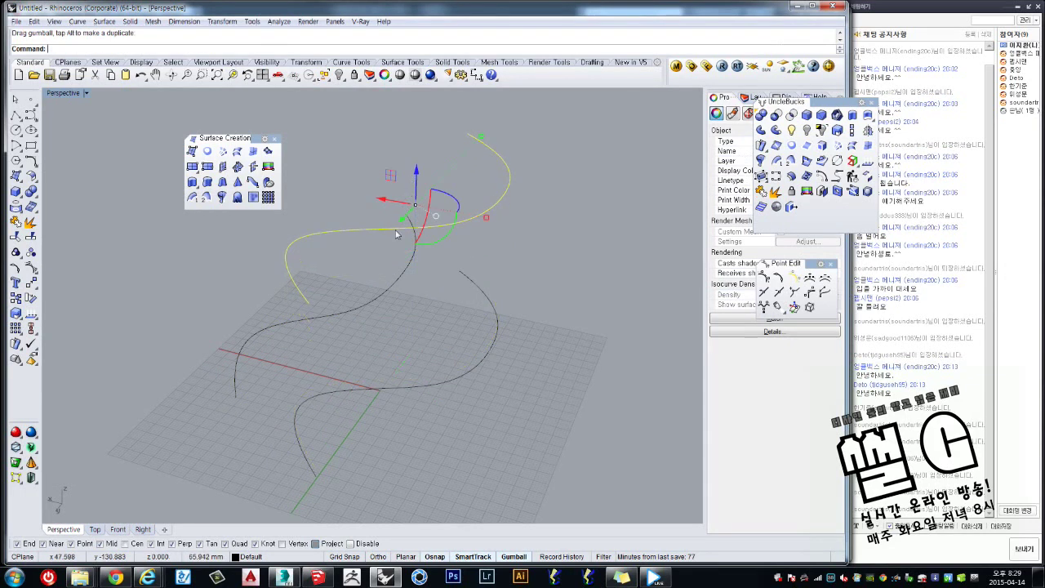
pyautogui.moveTo(396, 231)
pyautogui.mouseDown(button='right')
pyautogui.moveTo(345, 337)
pyautogui.moveTo(400, 285)
pyautogui.mouseUp(button='right')
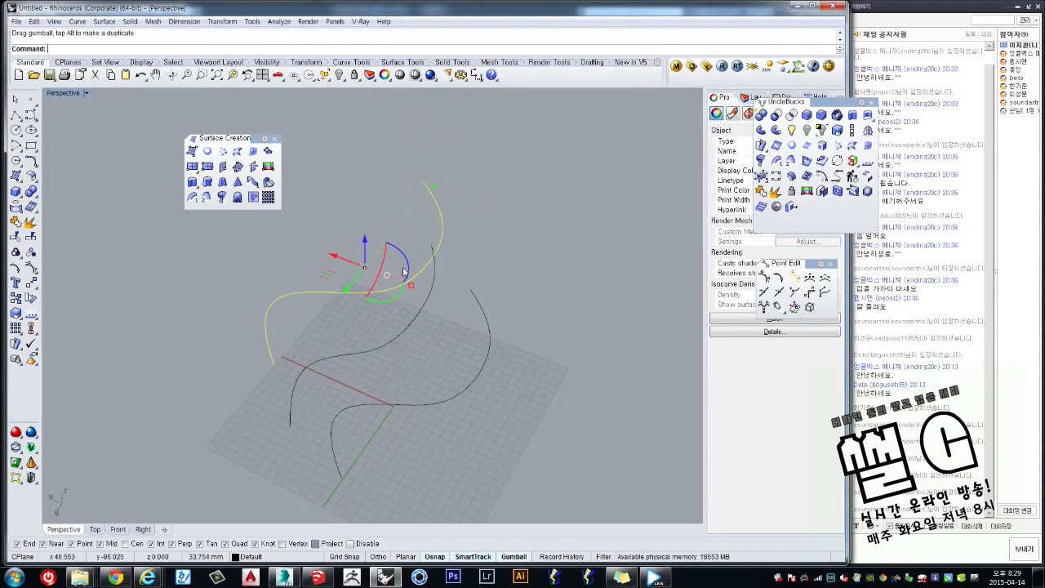
pyautogui.moveTo(406, 266)
pyautogui.mouseDown()
pyautogui.moveTo(404, 255)
pyautogui.moveTo(332, 307)
pyautogui.mouseUp()
# Move the top curve up and to the left, then frame all three curves.
pyautogui.moveTo(331, 307); pyautogui.dragTo(322, 316, button='right')
pyautogui.click(298, 296)
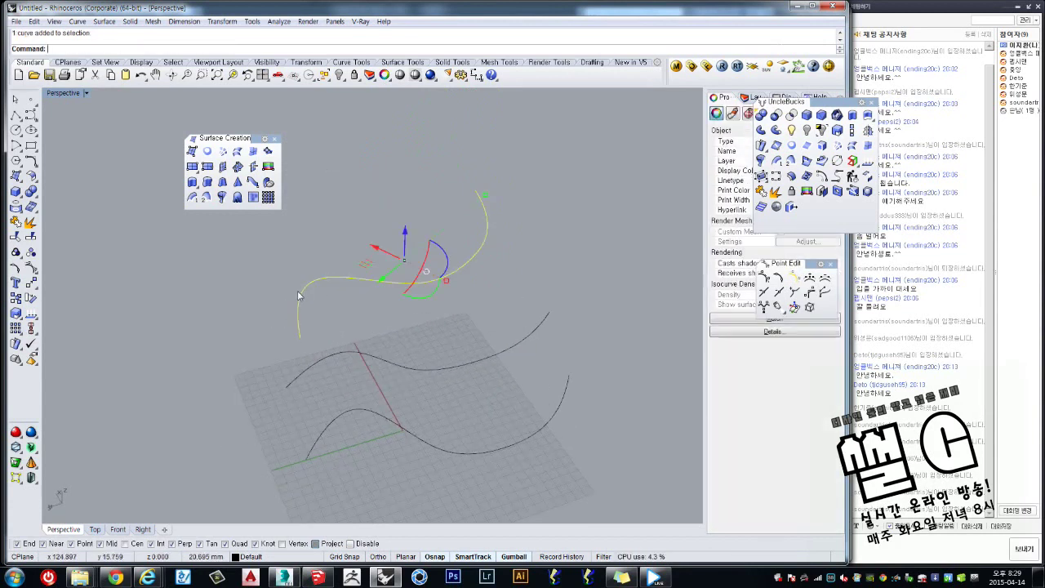
pyautogui.moveTo(406, 283); pyautogui.dragTo(486, 198)
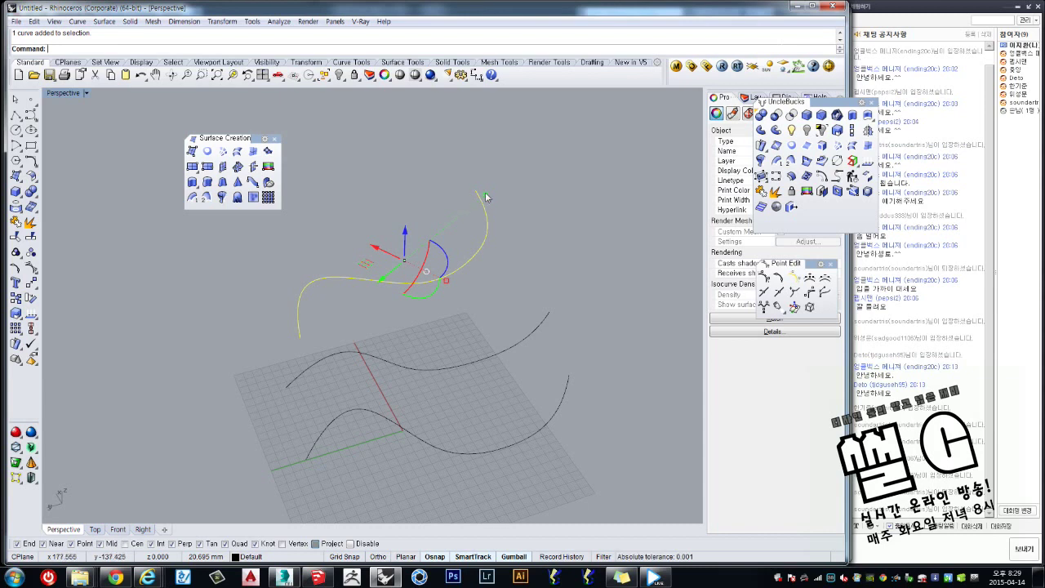
pyautogui.click(456, 288)
pyautogui.click(400, 284)
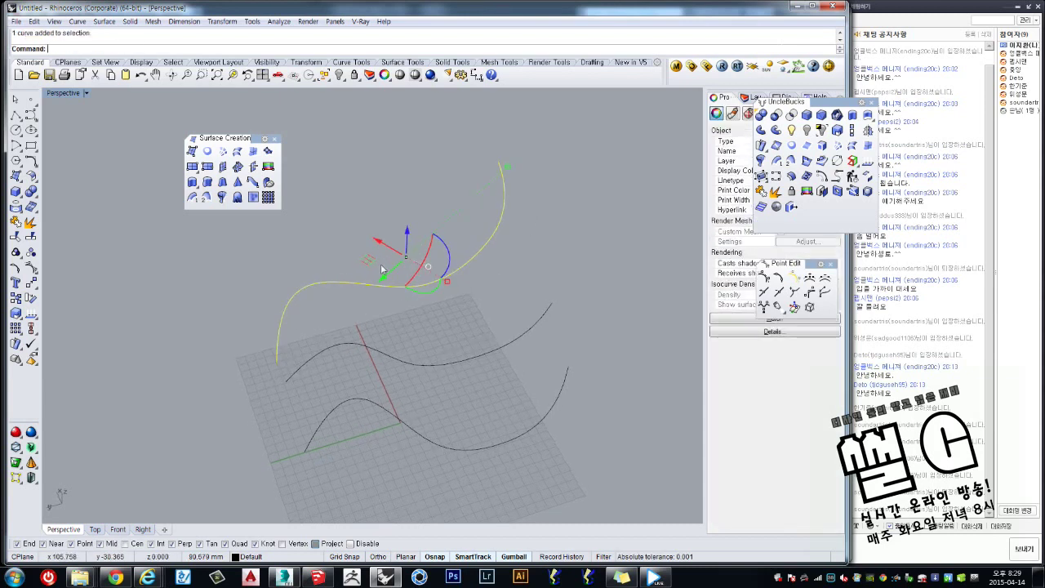
pyautogui.moveTo(403, 242); pyautogui.dragTo(384, 221)
pyautogui.click(365, 329)
pyautogui.moveTo(364, 325); pyautogui.dragTo(379, 342, button='right')
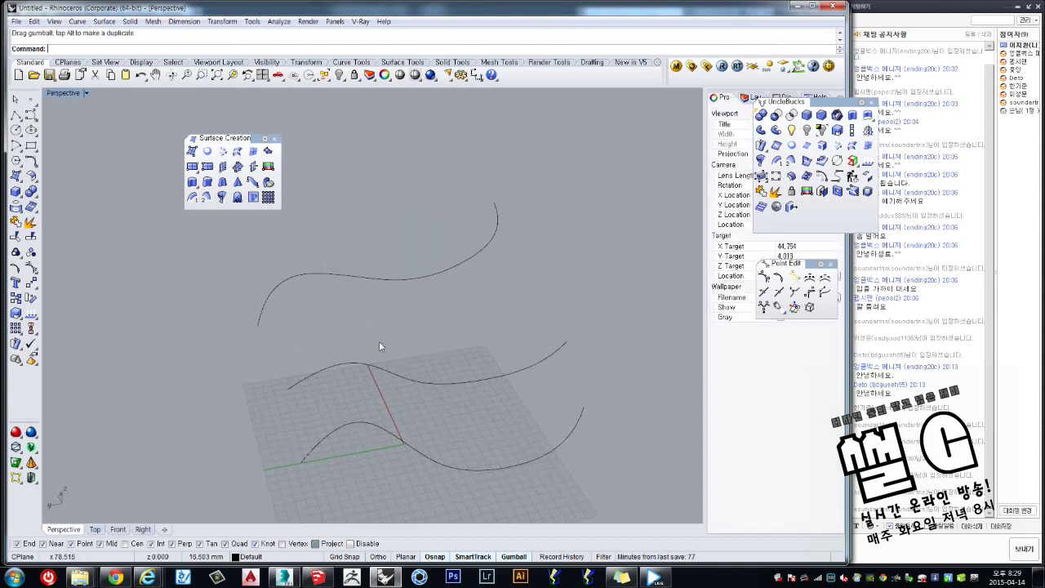
pyautogui.hotkey('ctrl', 'a')
pyautogui.click(228, 405)
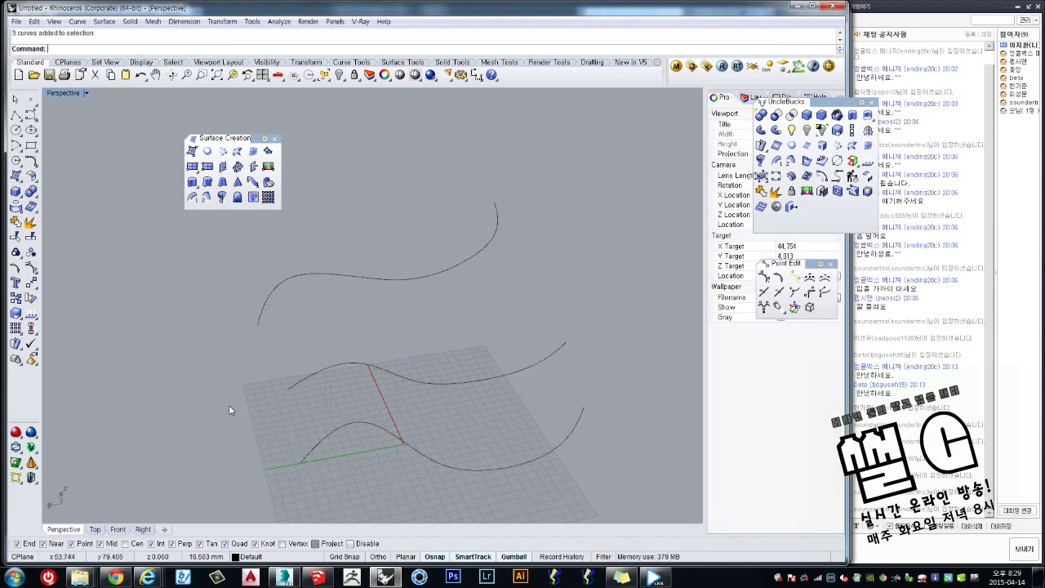
pyautogui.moveTo(340, 419); pyautogui.dragTo(338, 392, button='right')
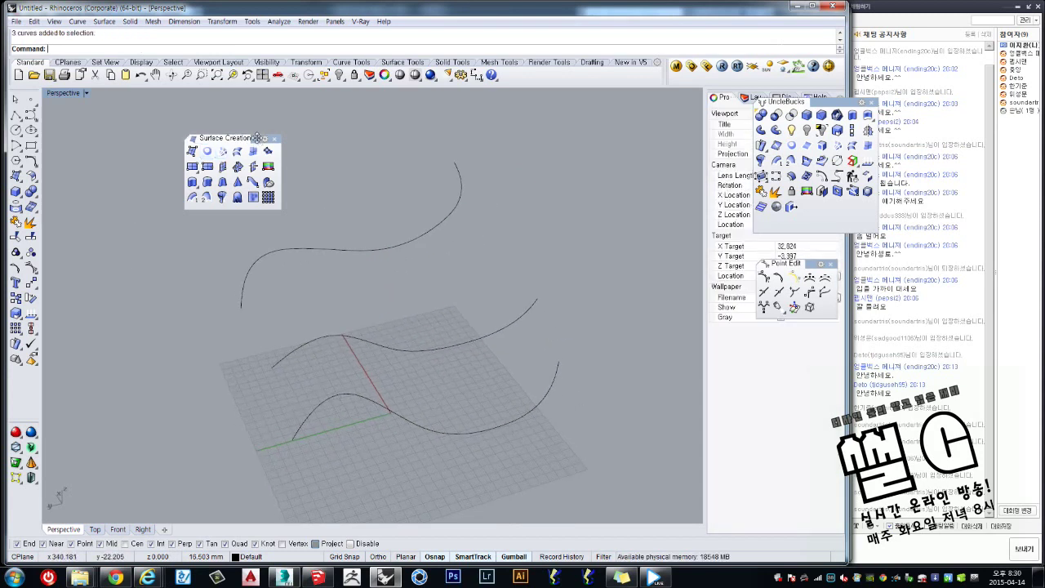
pyautogui.moveTo(249, 137); pyautogui.dragTo(261, 133)
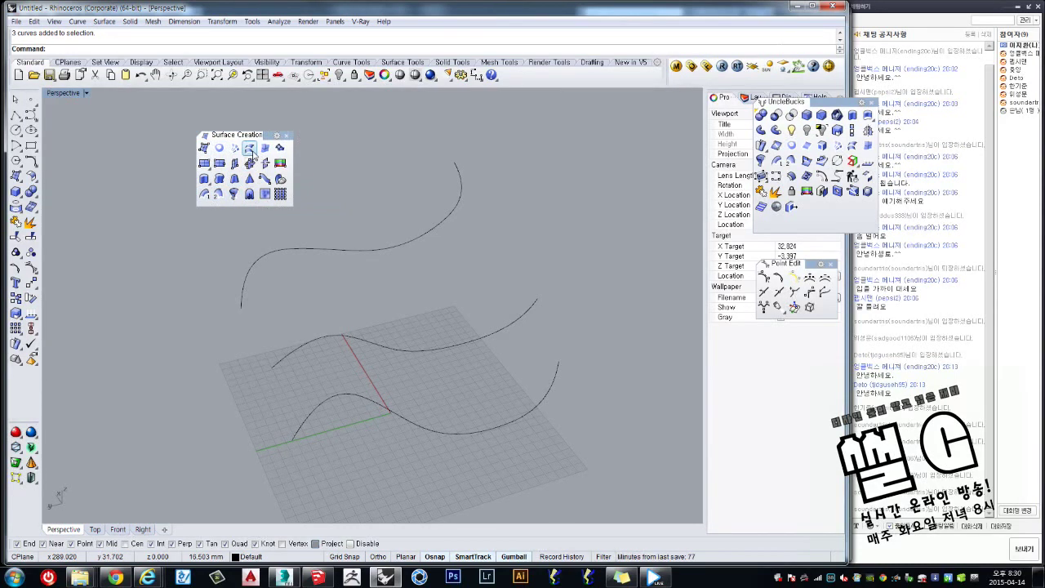
# Loft through the bottom, middle and top curves with default options, then zoom to the surface.
pyautogui.click(249, 147)
pyautogui.click(304, 421)
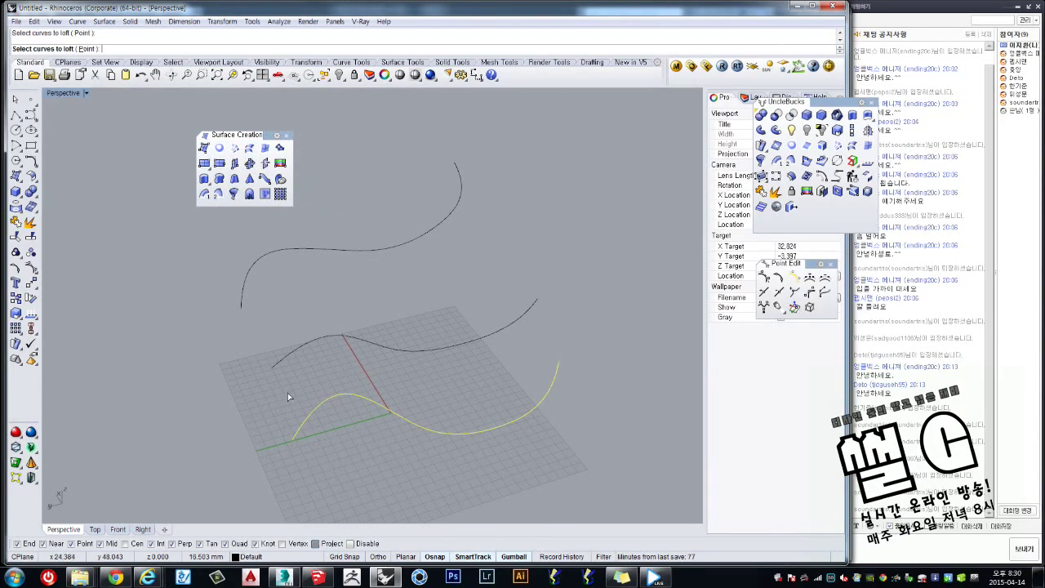
pyautogui.click(278, 364)
pyautogui.click(234, 300)
pyautogui.press('Return')
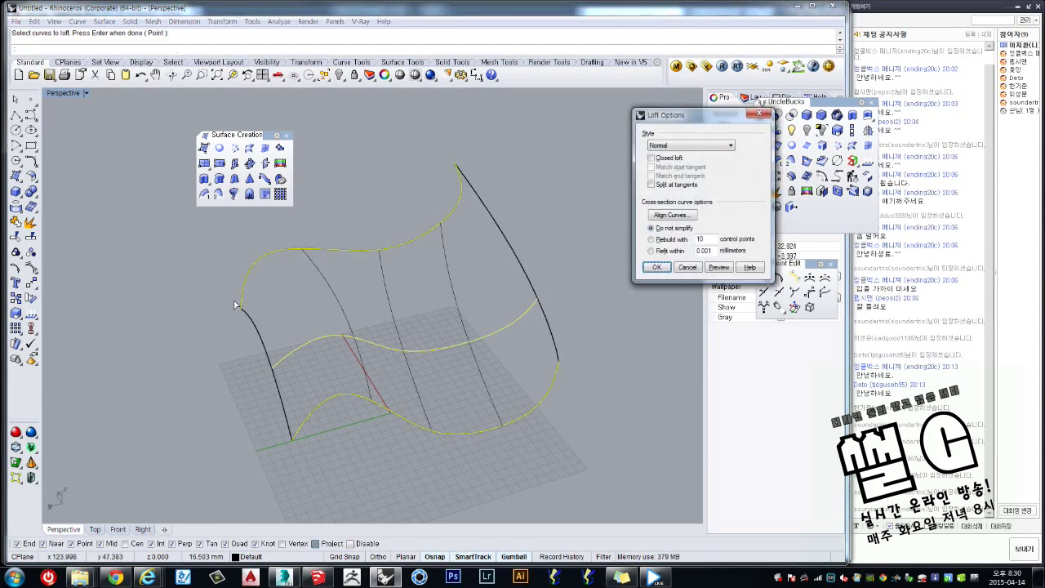
pyautogui.press('Return')
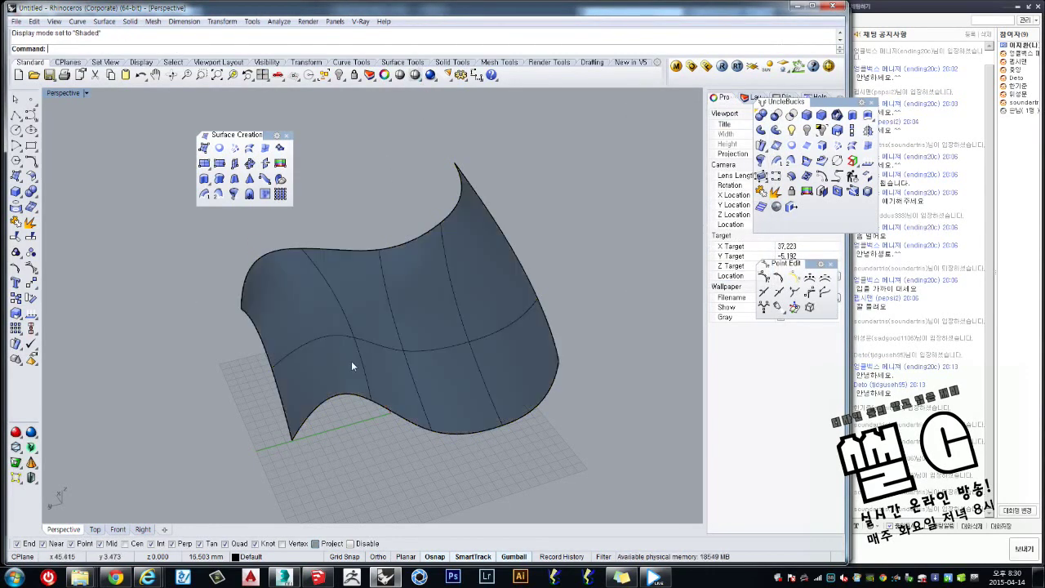
pyautogui.moveTo(351, 361); pyautogui.dragTo(397, 324, button='right')
pyautogui.click(397, 324)
pyautogui.click(31, 328)
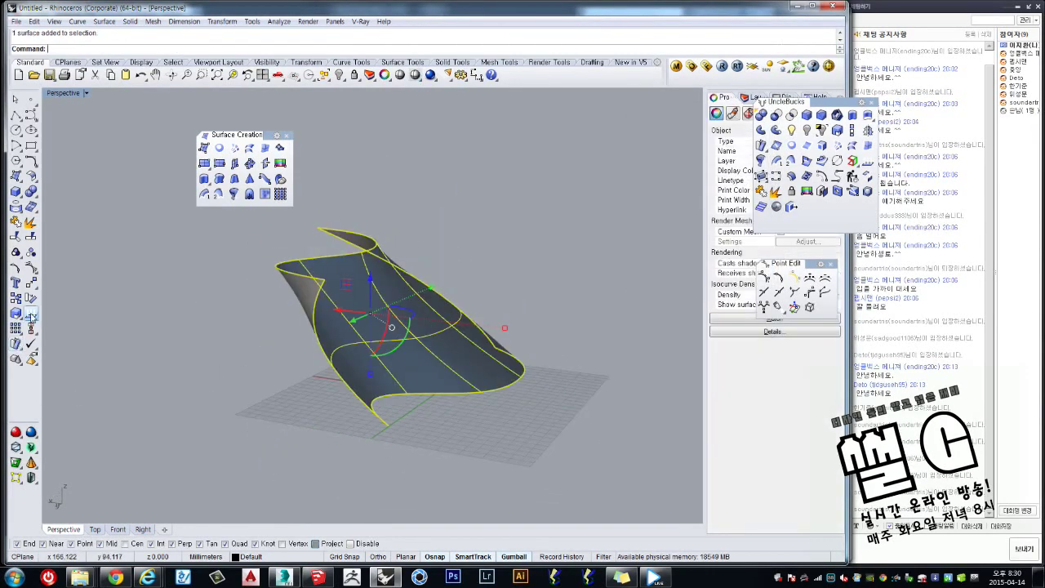
# Zoom in close on the lofted surface's edge to inspect its display.
pyautogui.scroll(2, 383, 377)
pyautogui.scroll(3, 361, 343)
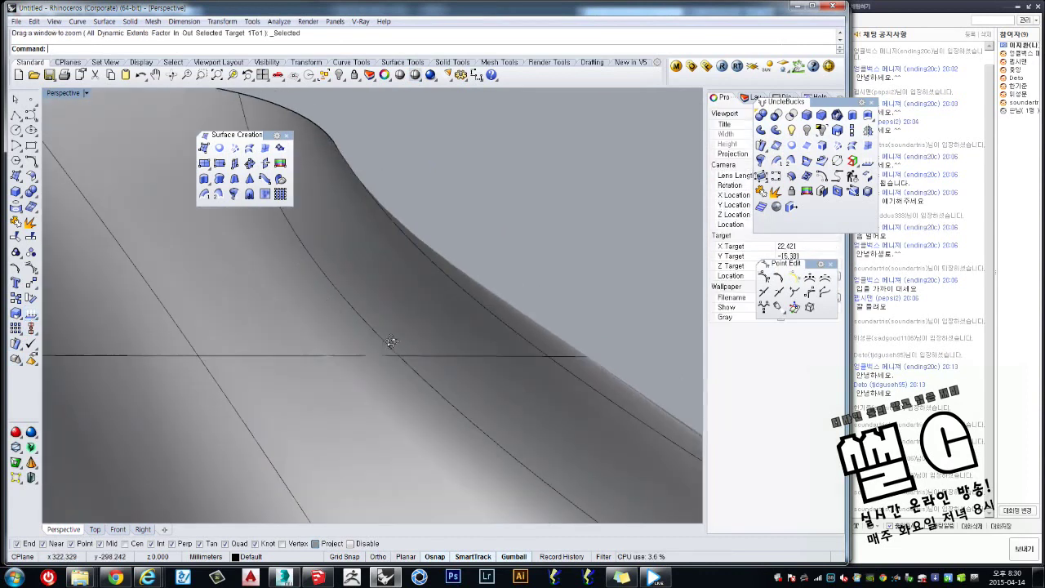
pyautogui.scroll(2, 384, 359)
pyautogui.scroll(2, 398, 369)
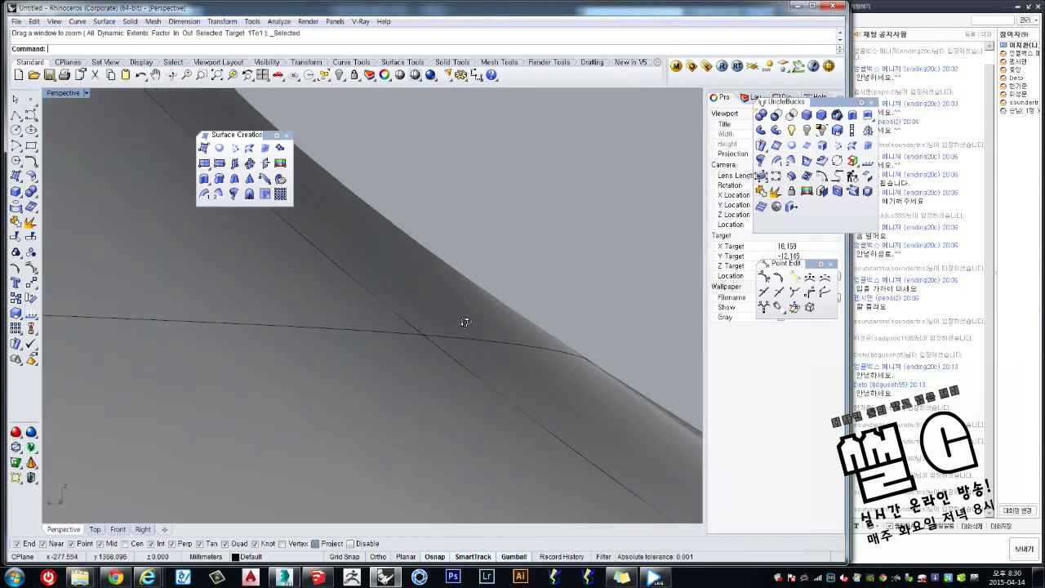
pyautogui.scroll(2, 441, 327)
pyautogui.scroll(1, 451, 306)
pyautogui.scroll(-3, 450, 305)
pyautogui.scroll(1, 531, 364)
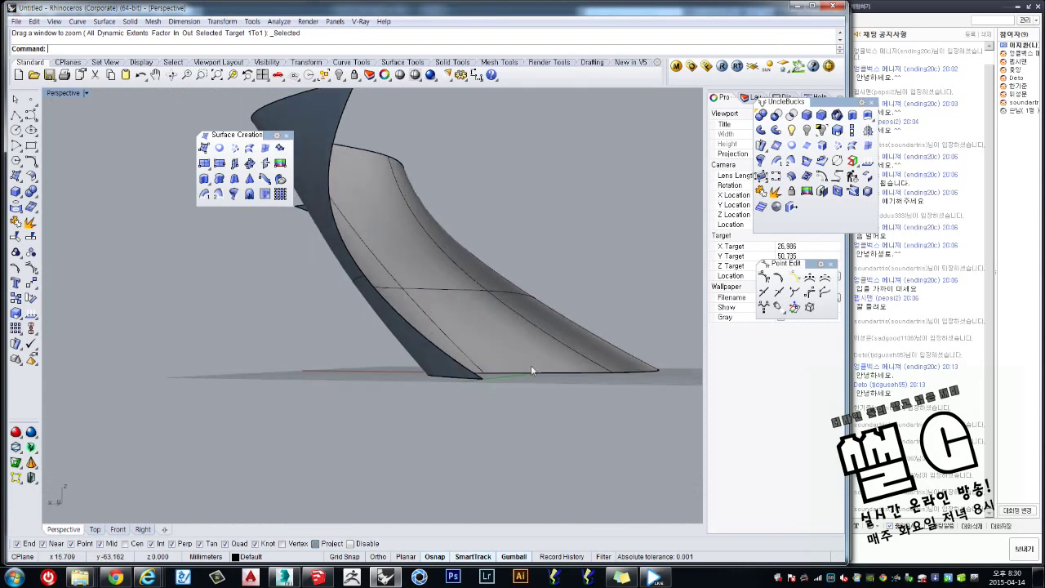
pyautogui.scroll(2, 527, 387)
pyautogui.scroll(2, 514, 425)
pyautogui.scroll(2, 514, 427)
pyautogui.scroll(2, 509, 408)
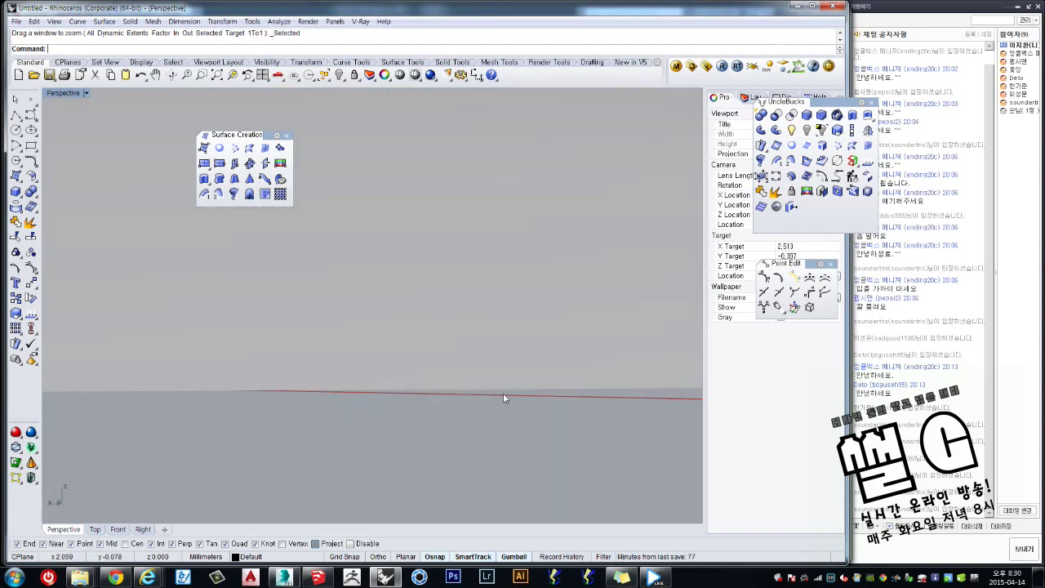
pyautogui.scroll(2, 473, 390)
pyautogui.scroll(-4, 489, 367)
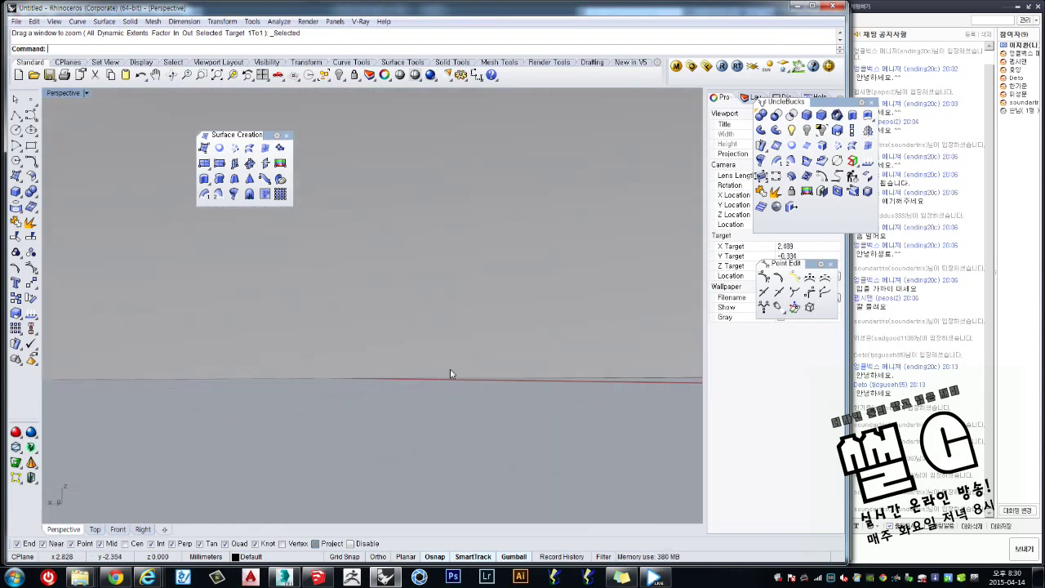
pyautogui.press('Escape')
pyautogui.scroll(-3, 433, 333)
# Orbit around the edge, select the surface, zoom back out and switch to Shaded display.
pyautogui.moveTo(396, 345); pyautogui.dragTo(280, 357, button='right')
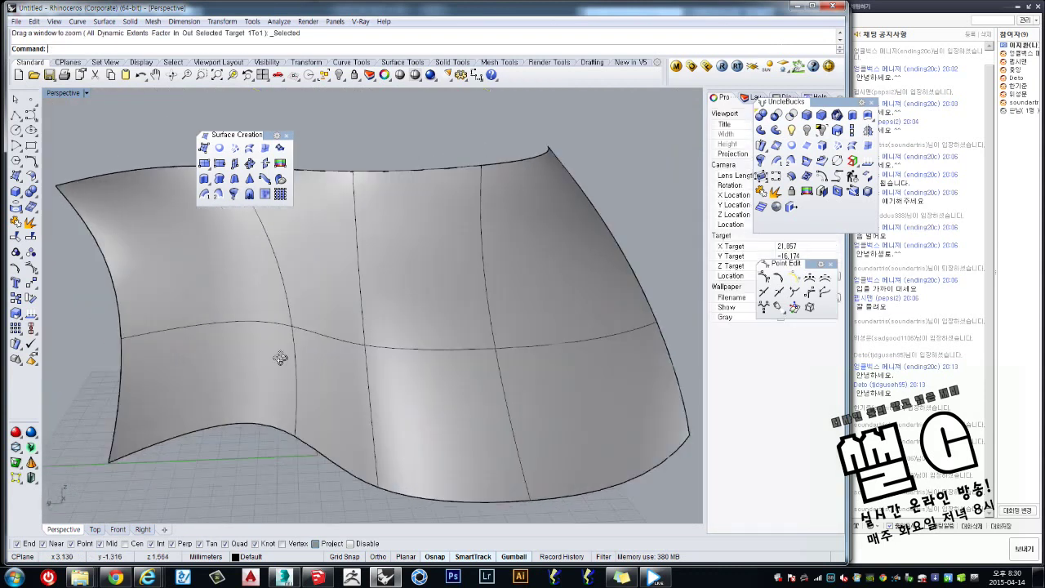
pyautogui.scroll(3, 280, 357)
pyautogui.moveTo(362, 350); pyautogui.dragTo(313, 331, button='right')
pyautogui.scroll(2, 598, 140)
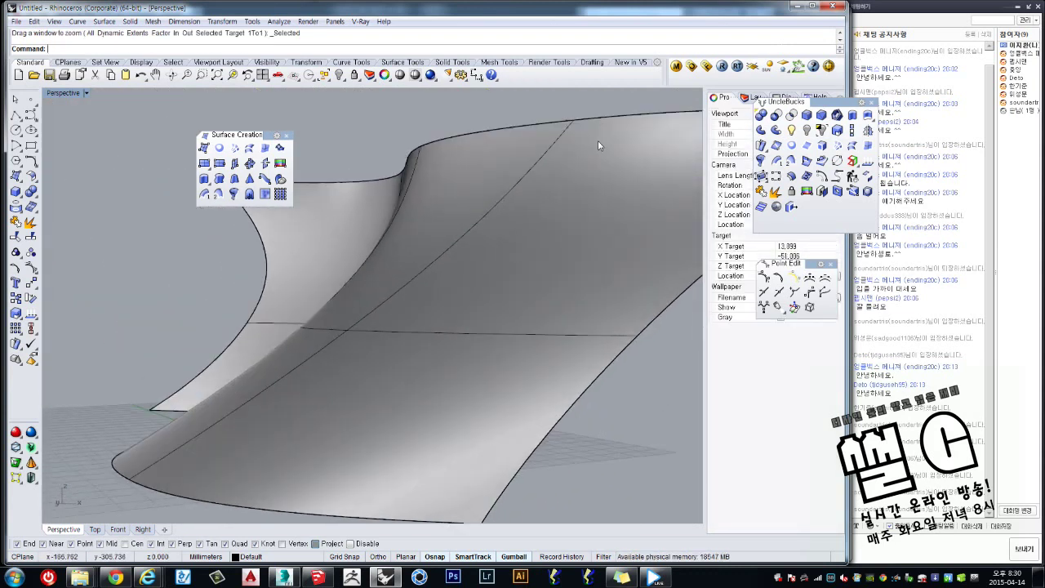
pyautogui.scroll(2, 569, 187)
pyautogui.scroll(2, 584, 200)
pyautogui.scroll(2, 585, 200)
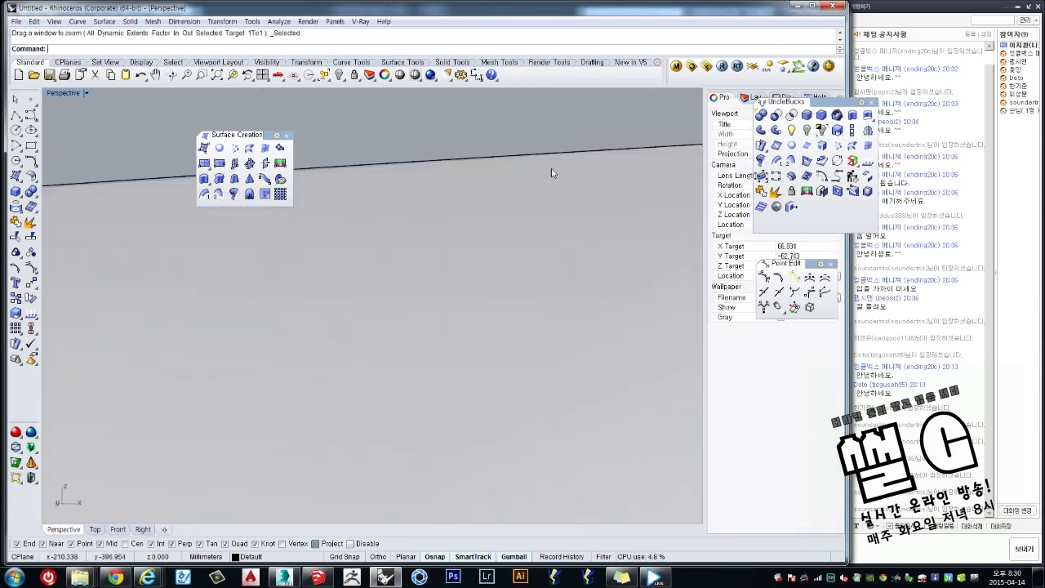
pyautogui.scroll(2, 541, 137)
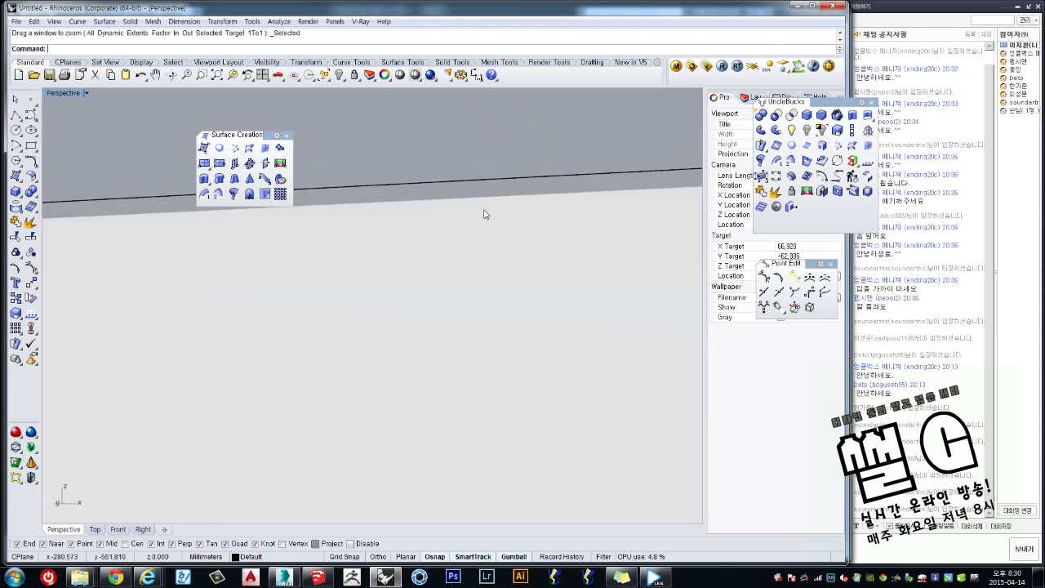
pyautogui.click(467, 250)
pyautogui.click(477, 141)
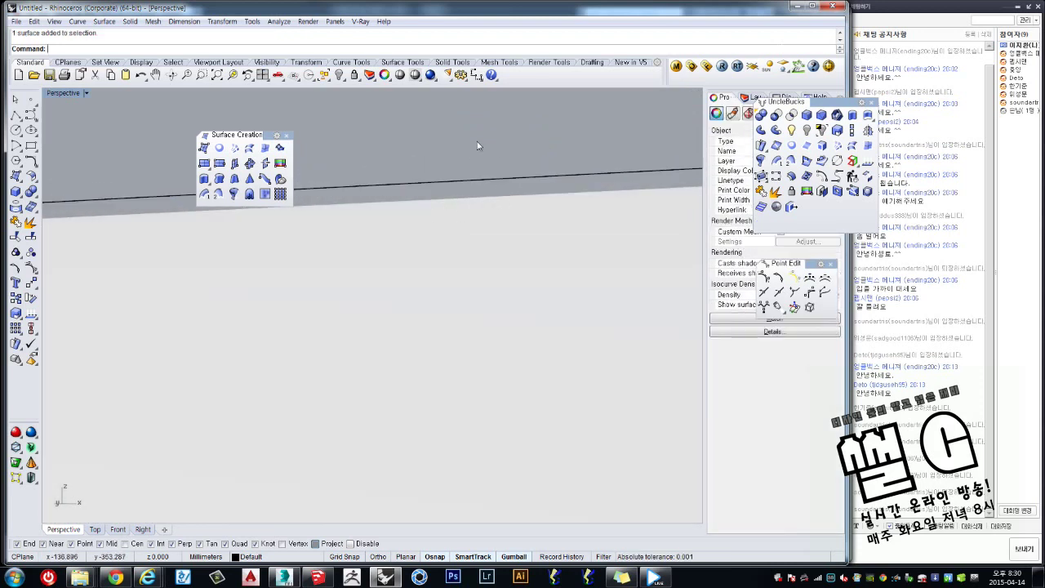
pyautogui.click(464, 202)
pyautogui.scroll(-2, 464, 200)
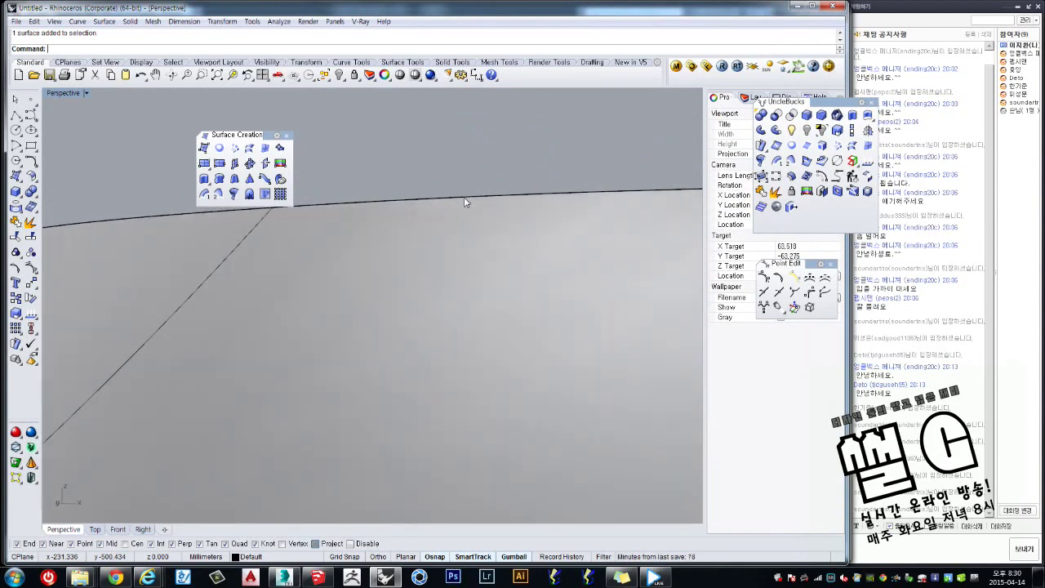
pyautogui.scroll(-2, 457, 214)
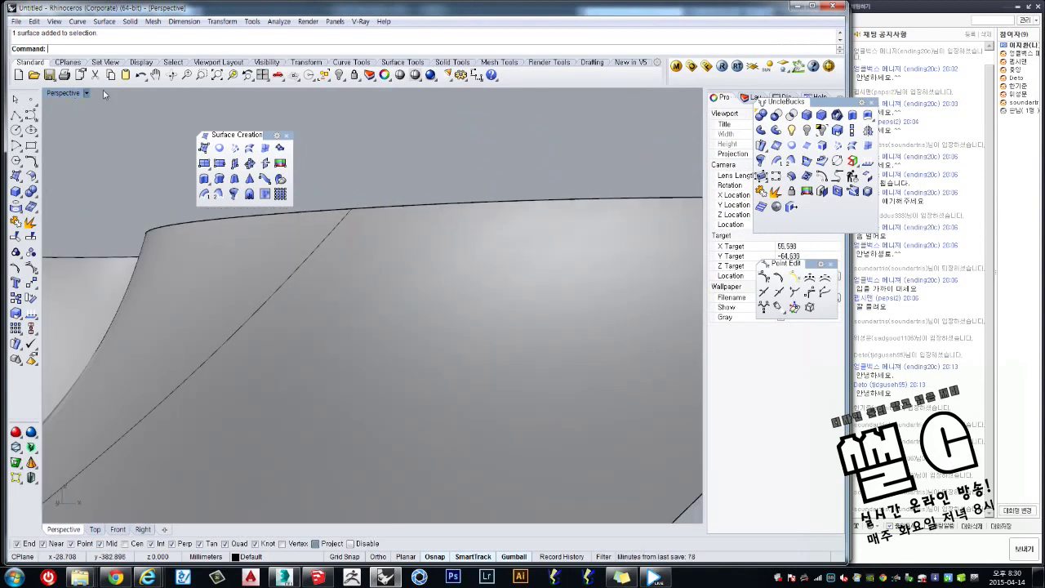
pyautogui.click(400, 74)
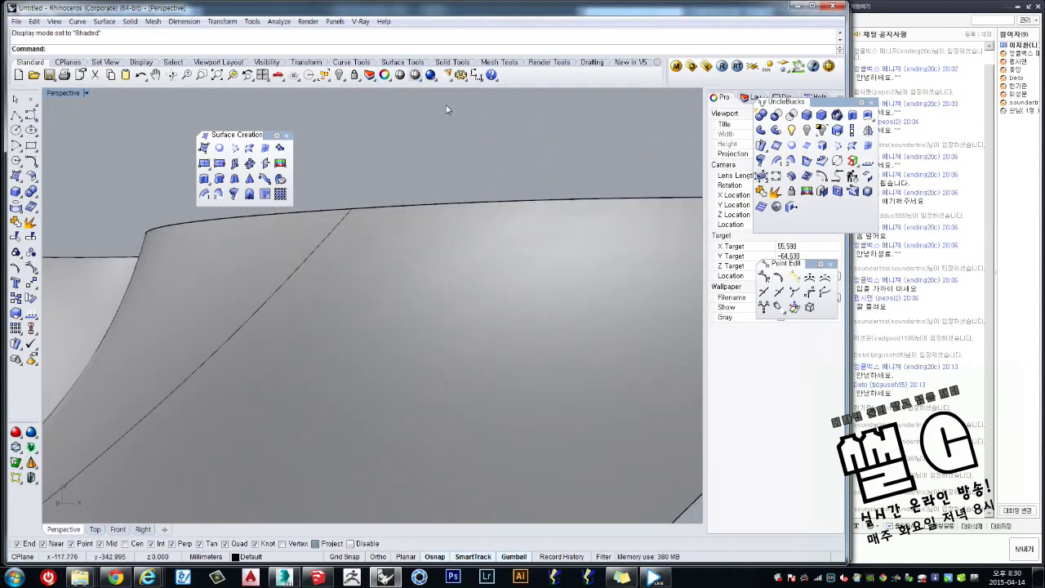
# Set the Document Properties > Mesh render quality to Smooth & slower and confirm with OK.
pyautogui.click(460, 74)
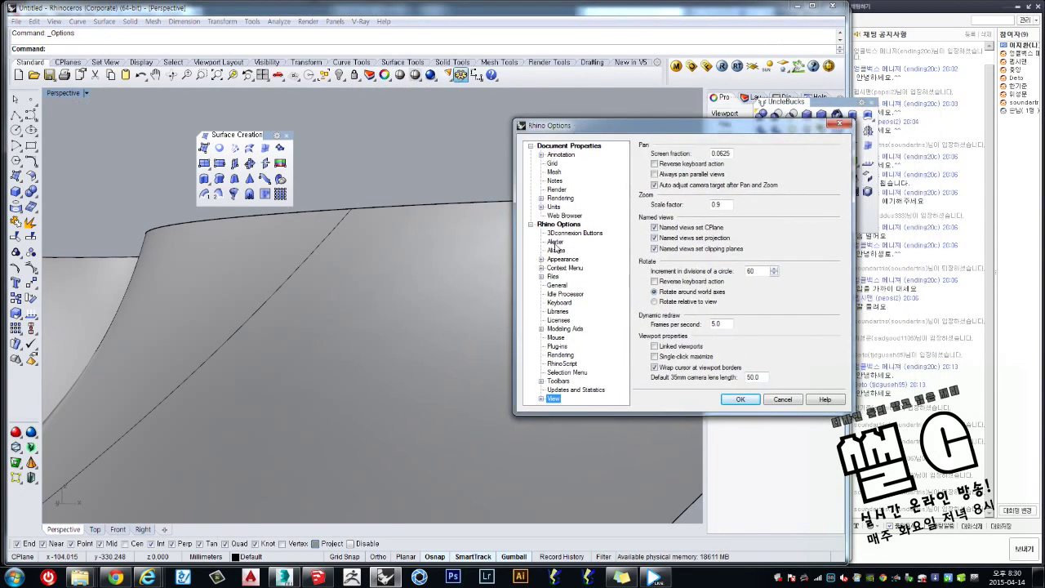
pyautogui.click(554, 172)
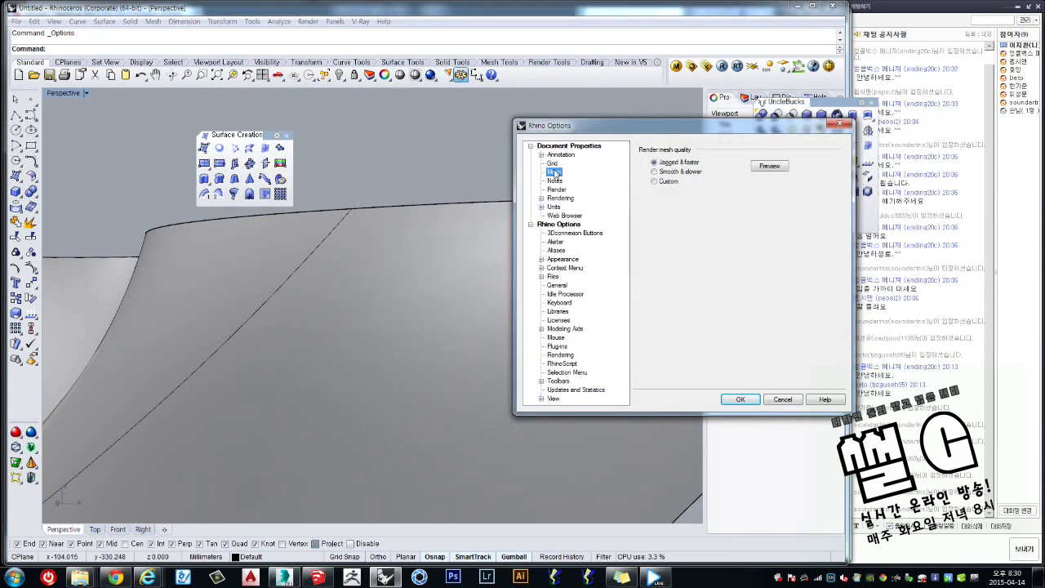
pyautogui.click(655, 182)
pyautogui.click(656, 173)
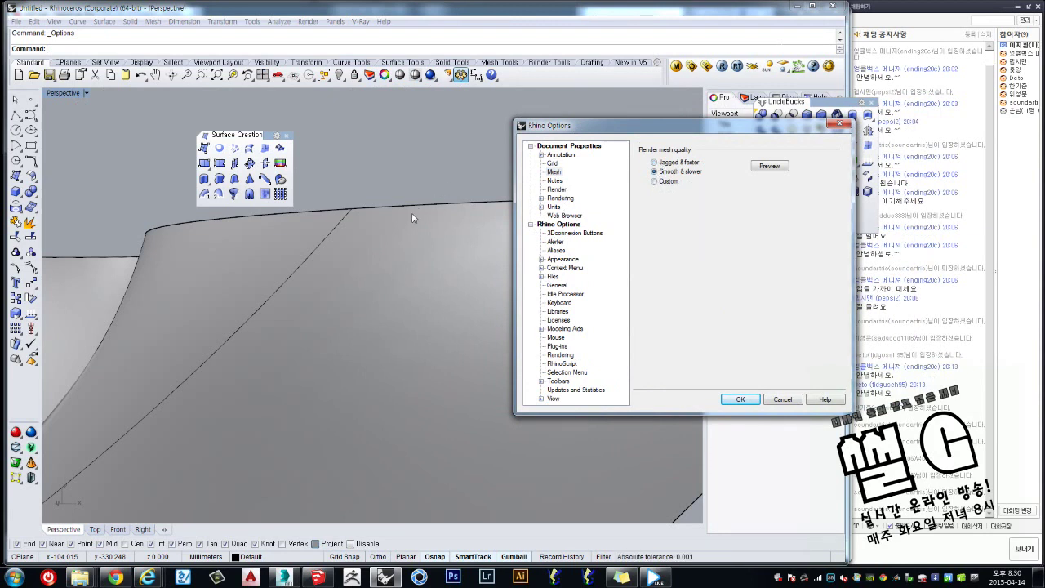
pyautogui.moveTo(688, 130); pyautogui.dragTo(577, 138)
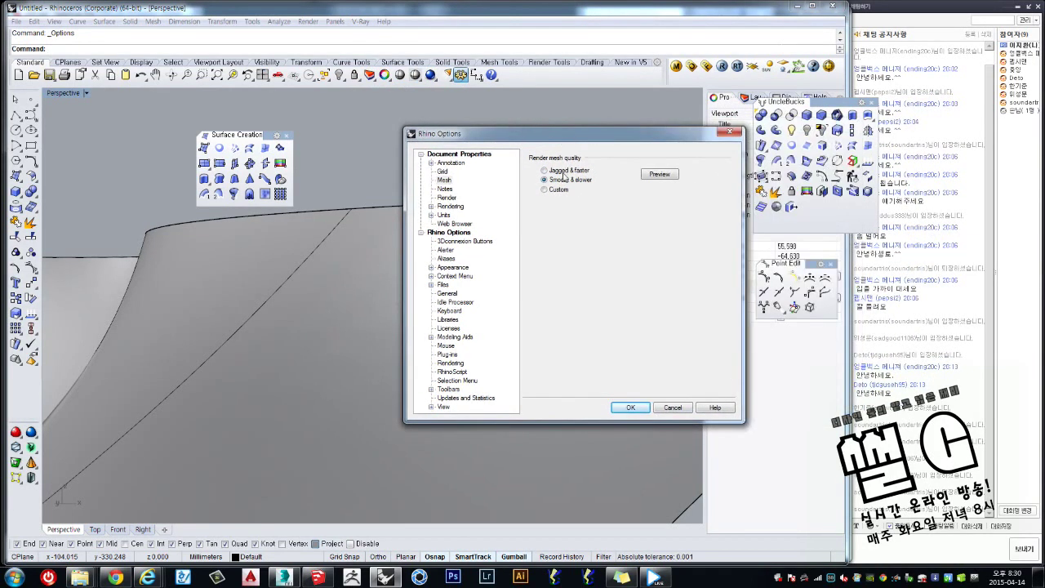
pyautogui.click(630, 406)
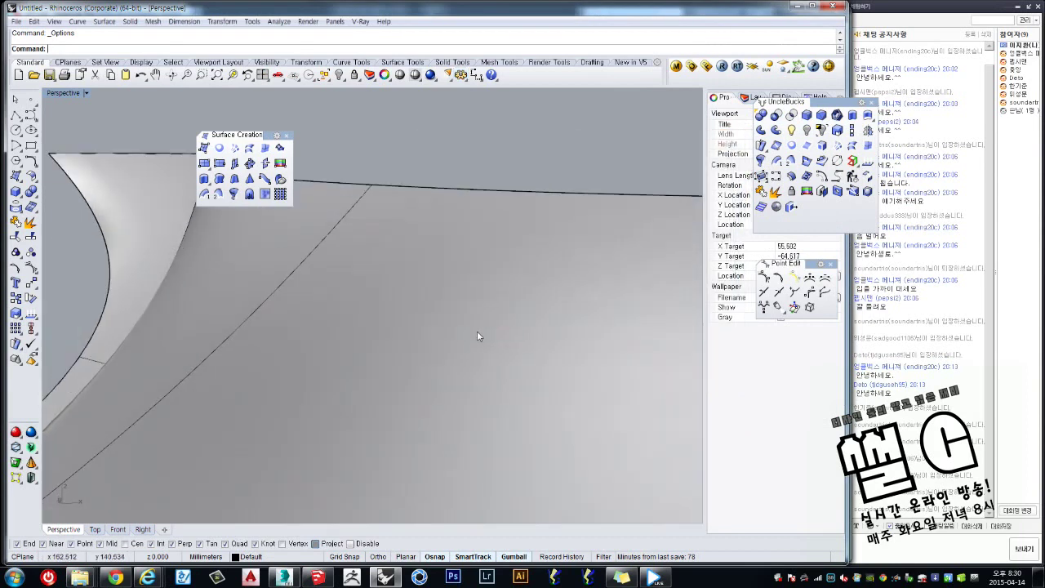
# Select the surface, zoom to it with ZS, then clear the selection.
pyautogui.click(477, 331)
pyautogui.write('ZS')
pyautogui.press('Return')
pyautogui.press('Escape')
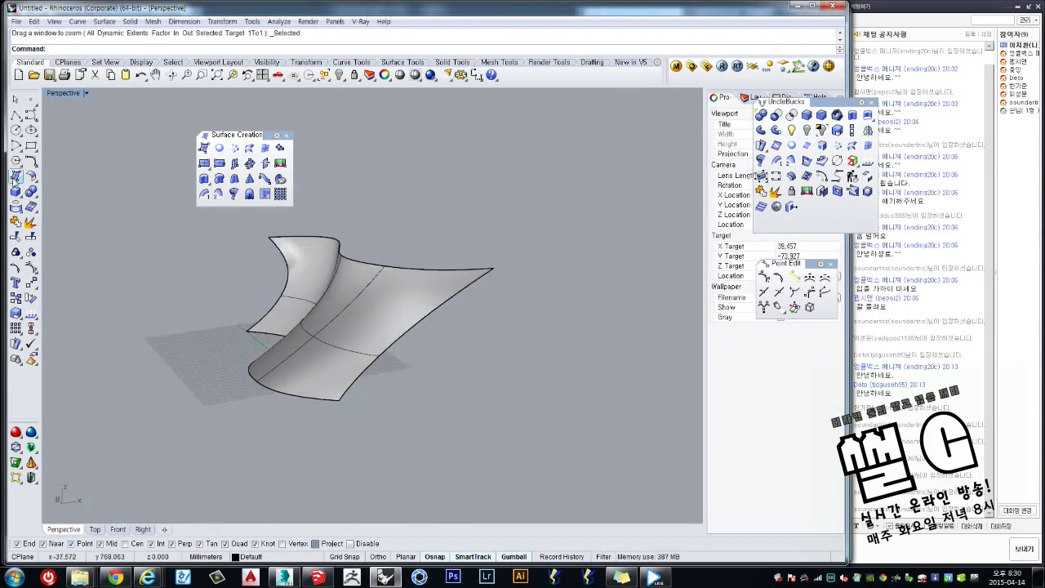
pyautogui.click(23, 182)
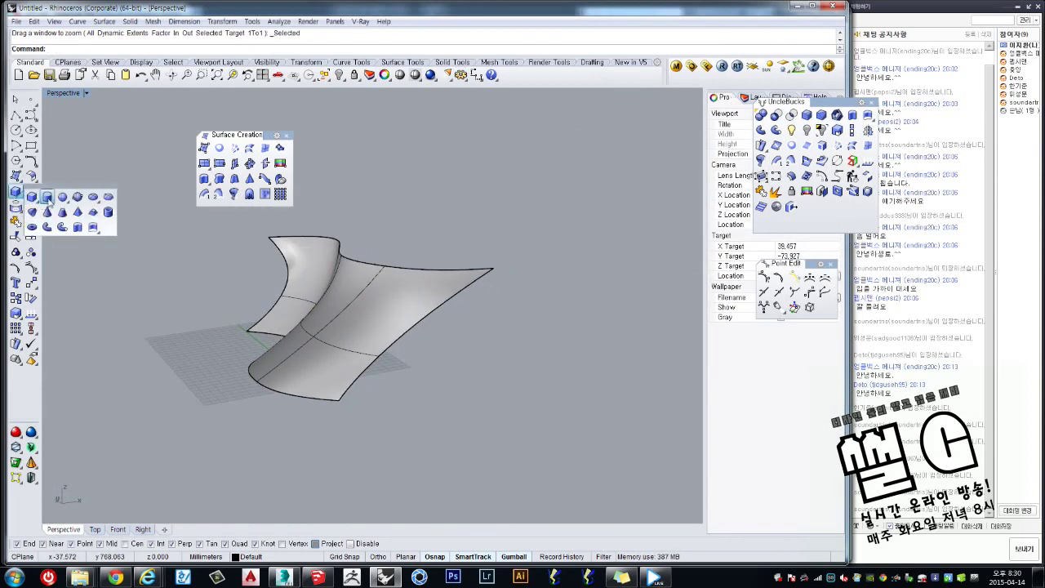
pyautogui.click(47, 200)
pyautogui.click(583, 366)
pyautogui.click(653, 465)
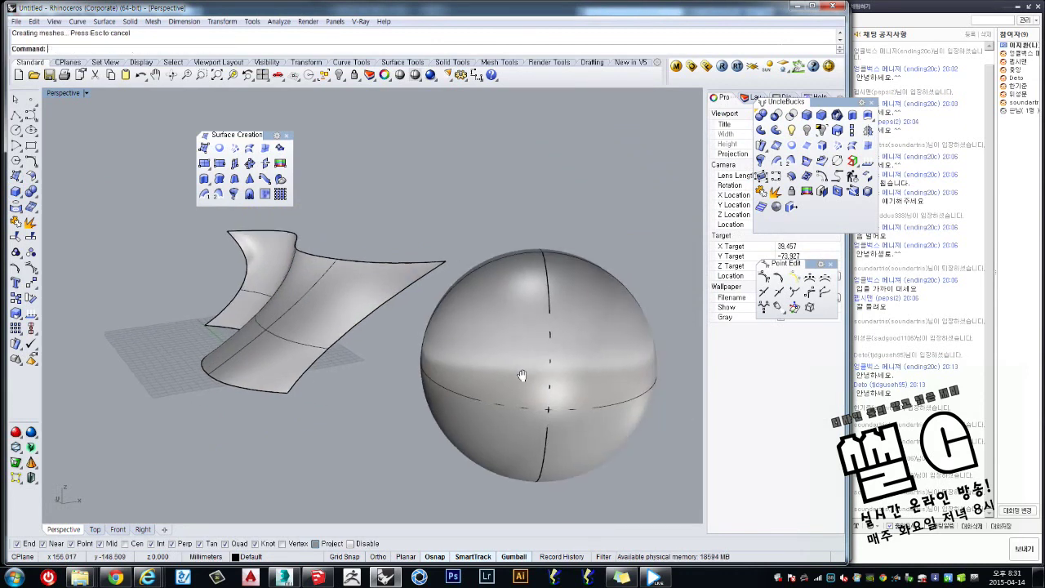
pyautogui.keyDown('shift'); pyautogui.moveTo(604, 381); pyautogui.dragTo(530, 375, button='right'); pyautogui.keyUp('shift')
pyautogui.click(531, 376)
pyautogui.click(415, 74)
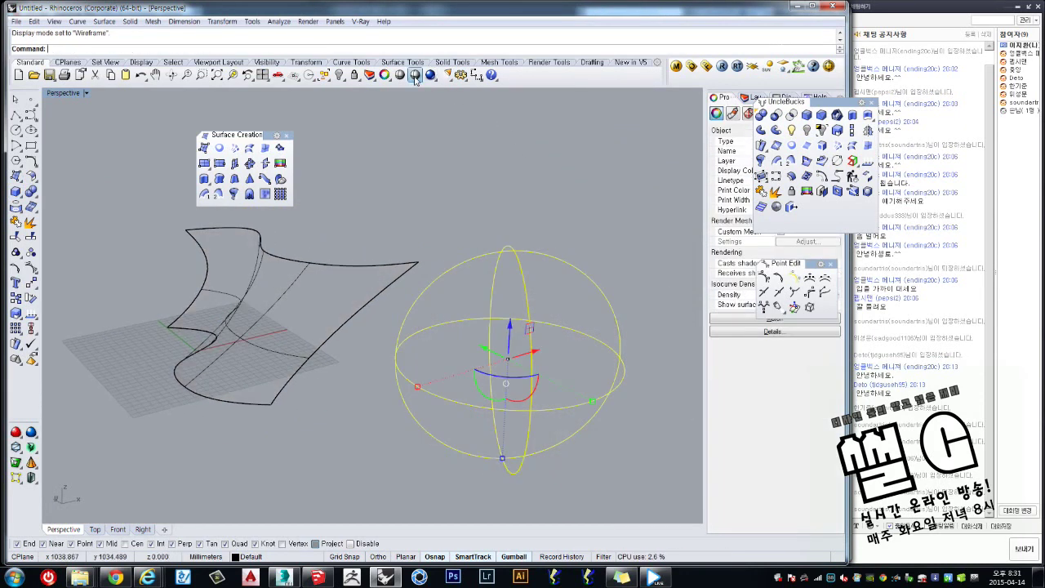
pyautogui.click(528, 251)
pyautogui.scroll(3, 528, 244)
pyautogui.click(496, 322)
pyautogui.moveTo(496, 322); pyautogui.dragTo(463, 297, button='right')
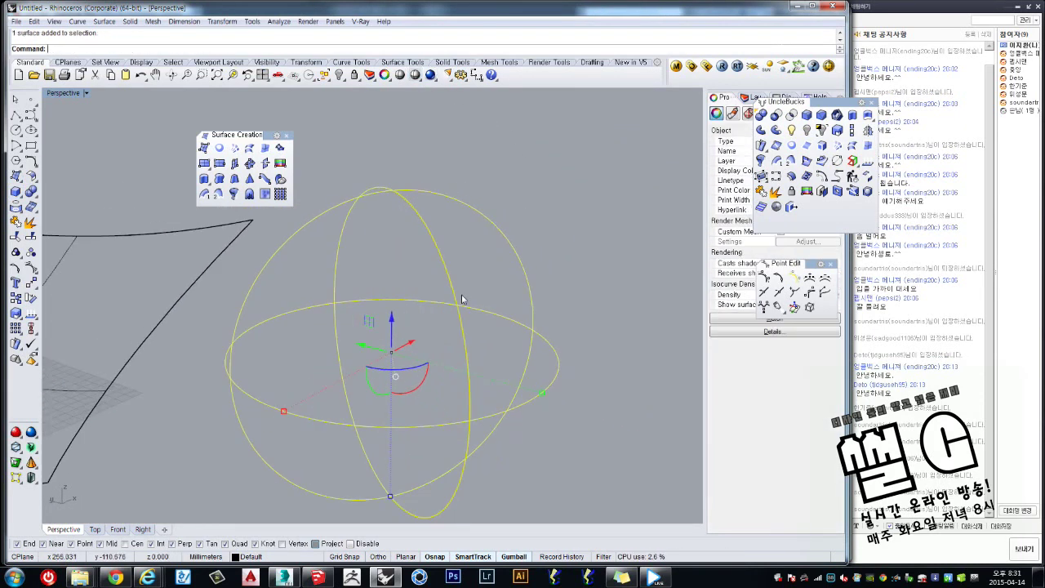
pyautogui.press('Escape')
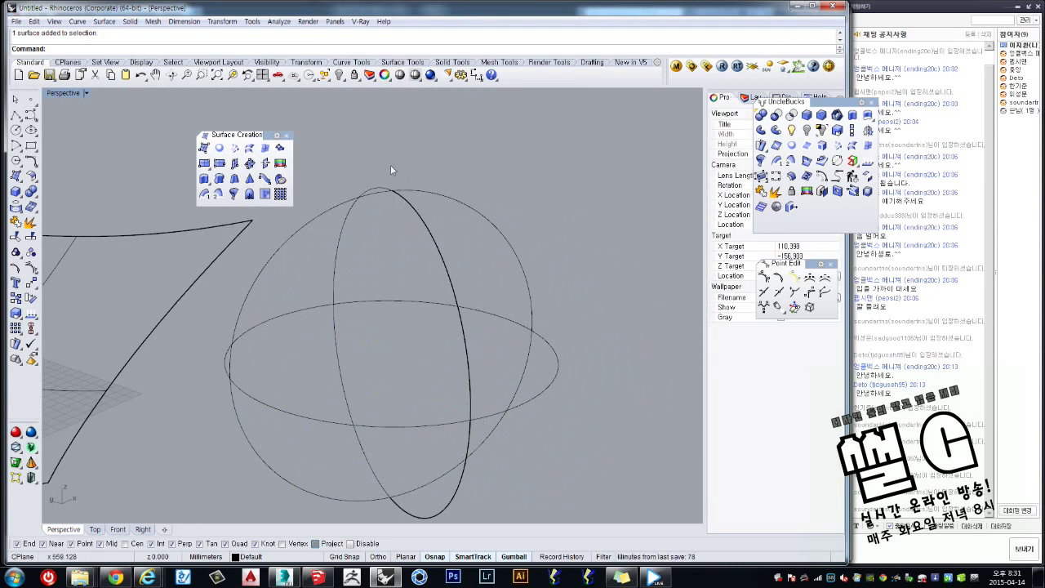
pyautogui.moveTo(357, 340)
pyautogui.mouseDown(button='right')
pyautogui.moveTo(420, 282)
pyautogui.moveTo(407, 273)
pyautogui.mouseUp(button='right')
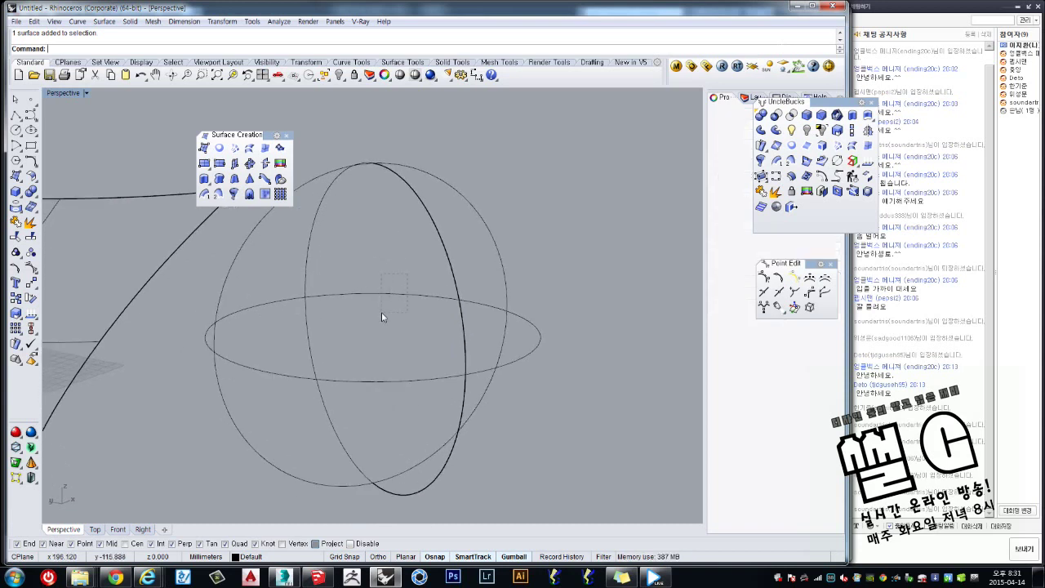
pyautogui.click(374, 294)
pyautogui.click(358, 267)
pyautogui.click(399, 74)
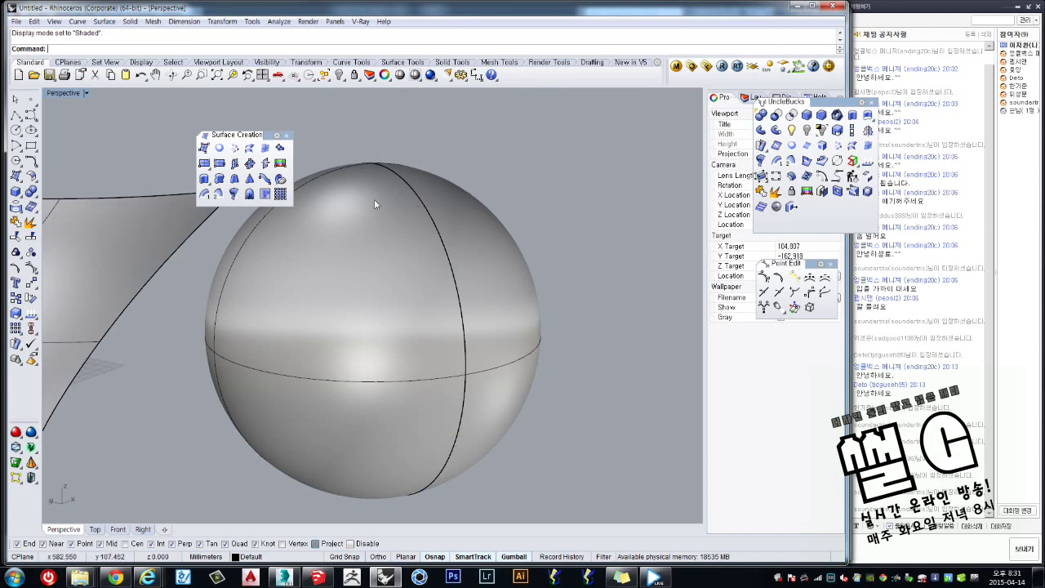
pyautogui.click(525, 351)
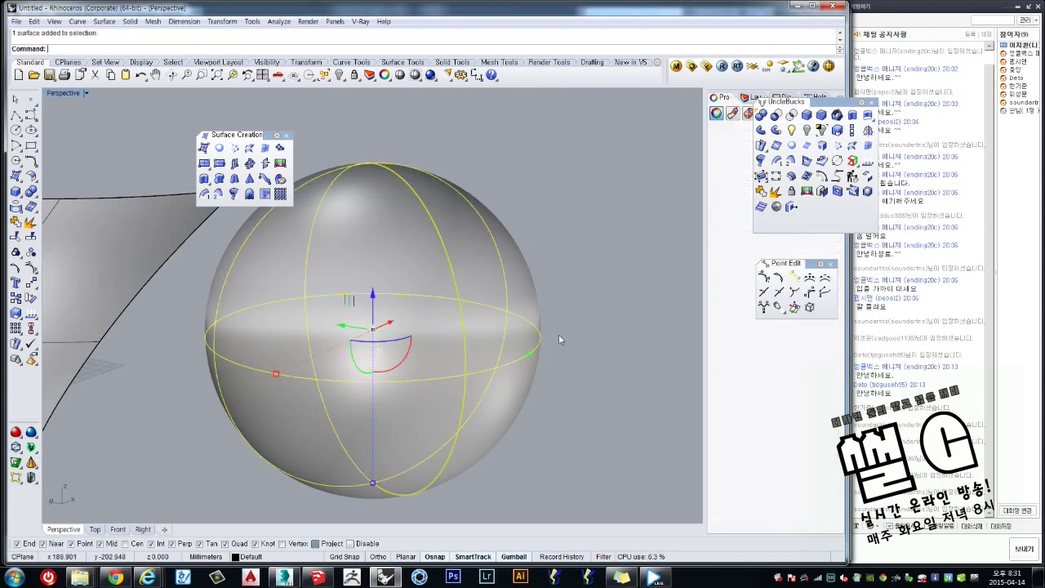
pyautogui.click(558, 334)
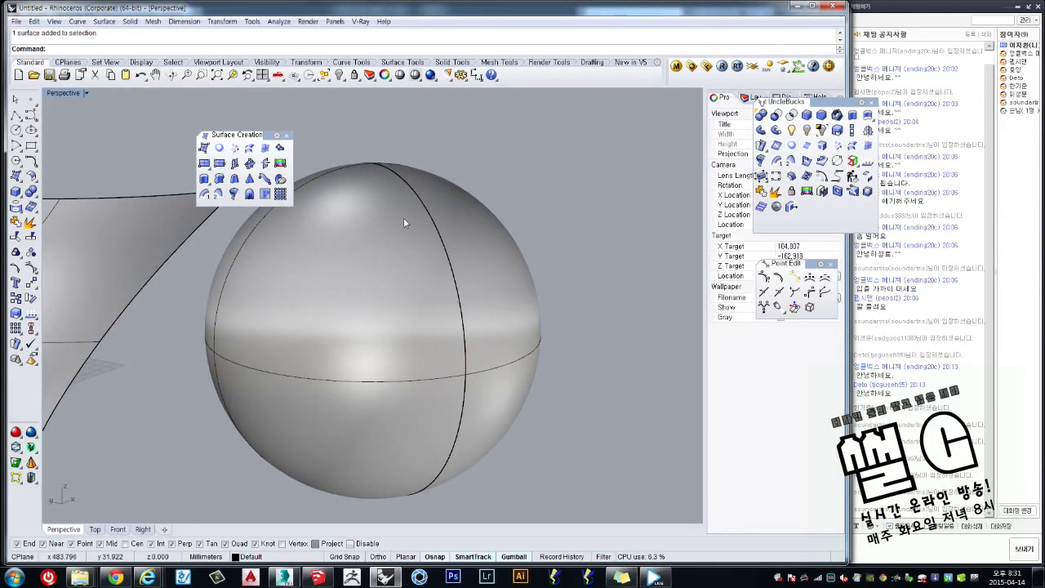
pyautogui.click(448, 341)
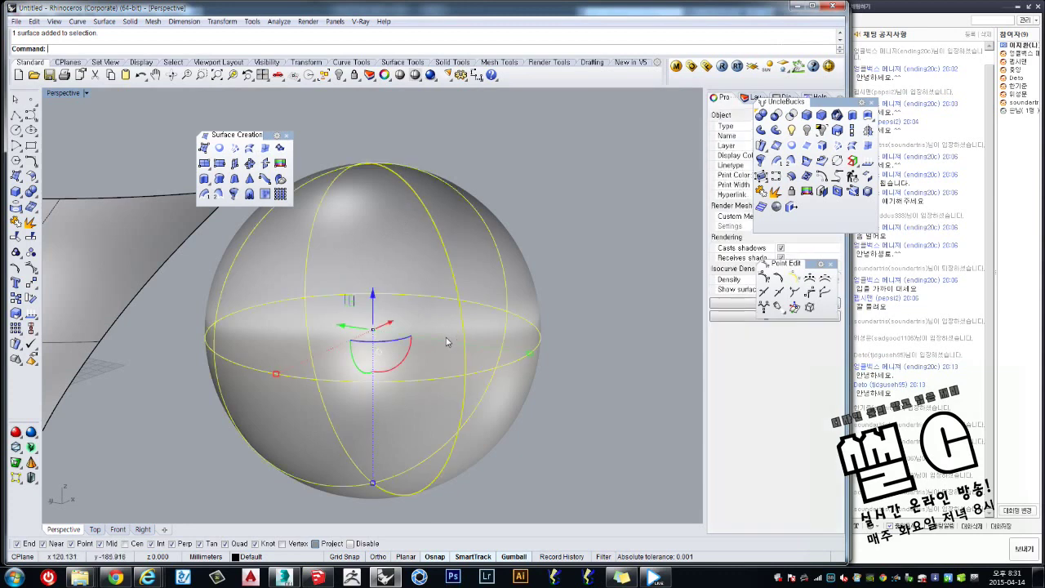
pyautogui.scroll(-3, 416, 351)
pyautogui.scroll(-2, 391, 363)
# Delete the sphere, then zoom to fit the curved surface with ZS.
pyautogui.press('Delete')
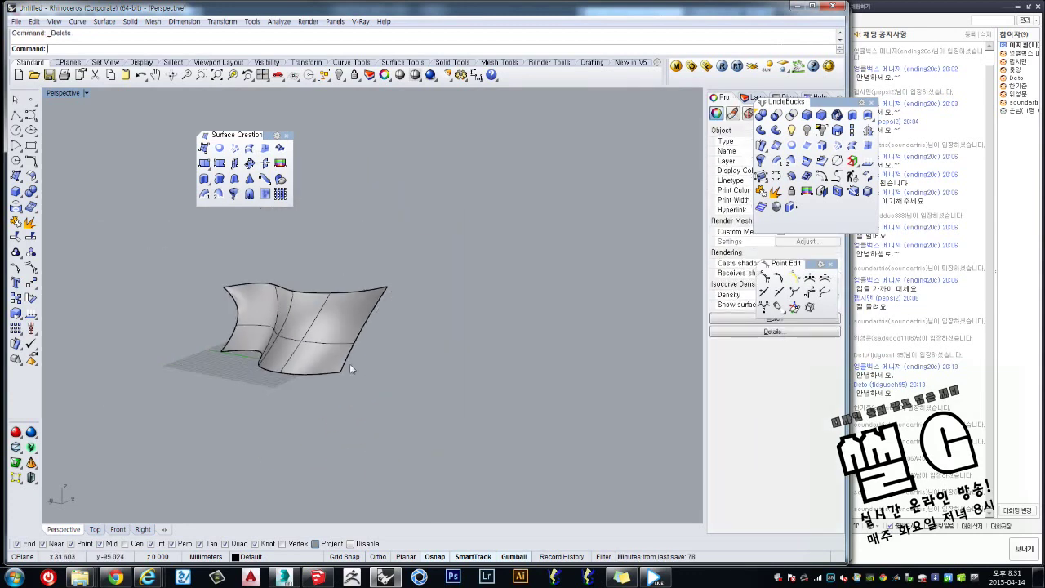
pyautogui.click(343, 331)
pyautogui.write('zs')
pyautogui.press('Return')
pyautogui.moveTo(330, 334)
pyautogui.mouseDown(button='right')
pyautogui.moveTo(378, 356)
pyautogui.moveTo(311, 338)
pyautogui.moveTo(408, 320)
pyautogui.moveTo(389, 319)
pyautogui.moveTo(449, 375)
pyautogui.moveTo(296, 370)
pyautogui.moveTo(459, 373)
pyautogui.moveTo(389, 370)
pyautogui.moveTo(410, 354)
pyautogui.moveTo(280, 378)
pyautogui.moveTo(292, 362)
pyautogui.moveTo(322, 354)
pyautogui.moveTo(504, 352)
pyautogui.moveTo(446, 405)
pyautogui.moveTo(396, 421)
pyautogui.mouseUp(button='right')
pyautogui.scroll(3, 443, 315)
pyautogui.scroll(2, 443, 351)
pyautogui.click(444, 349)
pyautogui.write('zs')
pyautogui.press('Return')
pyautogui.press('Escape')
# Orbit and zoom in close so the surface's edge and isocurves fill the view.
pyautogui.scroll(3, 475, 385)
pyautogui.click(476, 385)
pyautogui.scroll(-1, 425, 366)
pyautogui.press('Escape')
pyautogui.scroll(2, 279, 383)
pyautogui.scroll(-3, 504, 356)
pyautogui.click(446, 404)
pyautogui.click(563, 325)
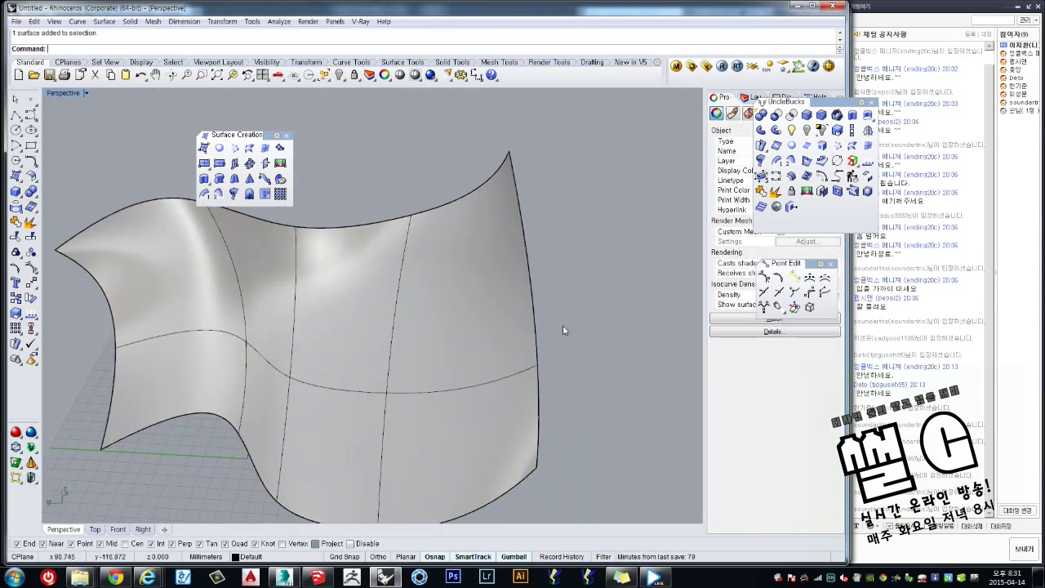
pyautogui.moveTo(562, 325)
pyautogui.mouseDown(button='right')
pyautogui.moveTo(495, 405)
pyautogui.moveTo(380, 354)
pyautogui.moveTo(327, 367)
pyautogui.mouseUp(button='right')
pyautogui.scroll(3, 326, 367)
pyautogui.scroll(2, 326, 364)
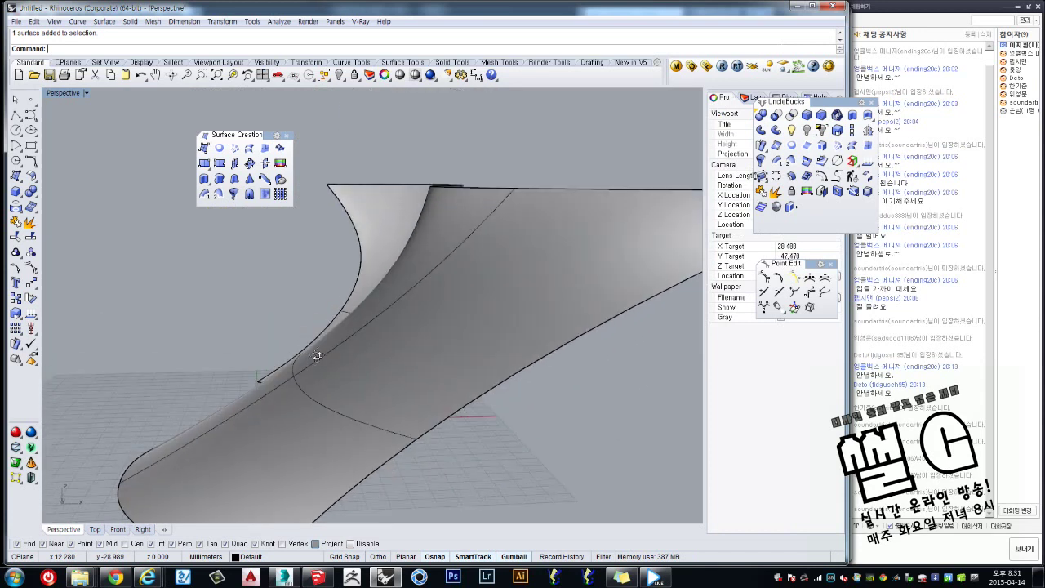
pyautogui.scroll(2, 324, 343)
pyautogui.scroll(2, 322, 318)
pyautogui.scroll(2, 320, 296)
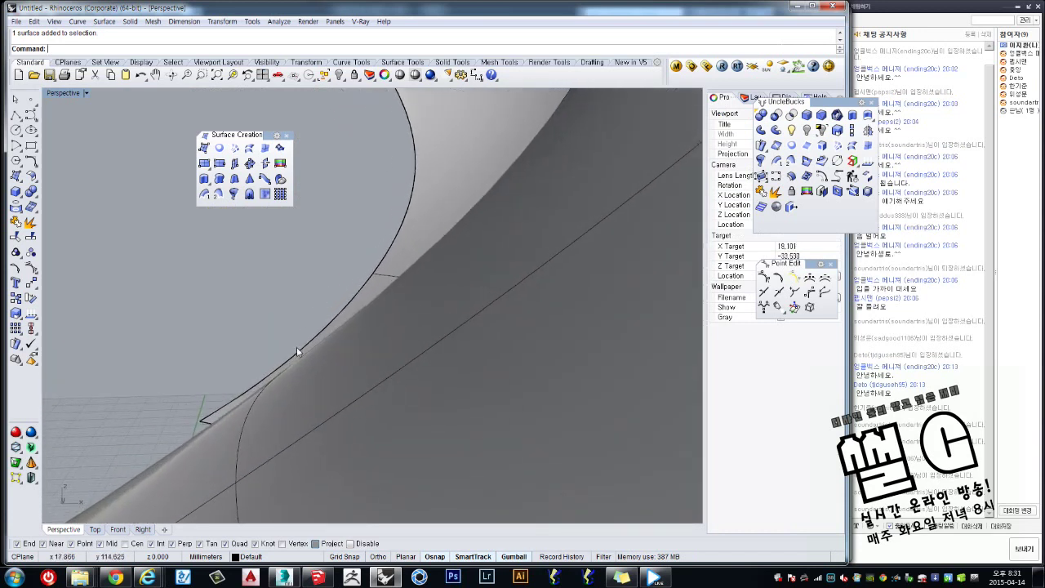
pyautogui.scroll(3, 306, 350)
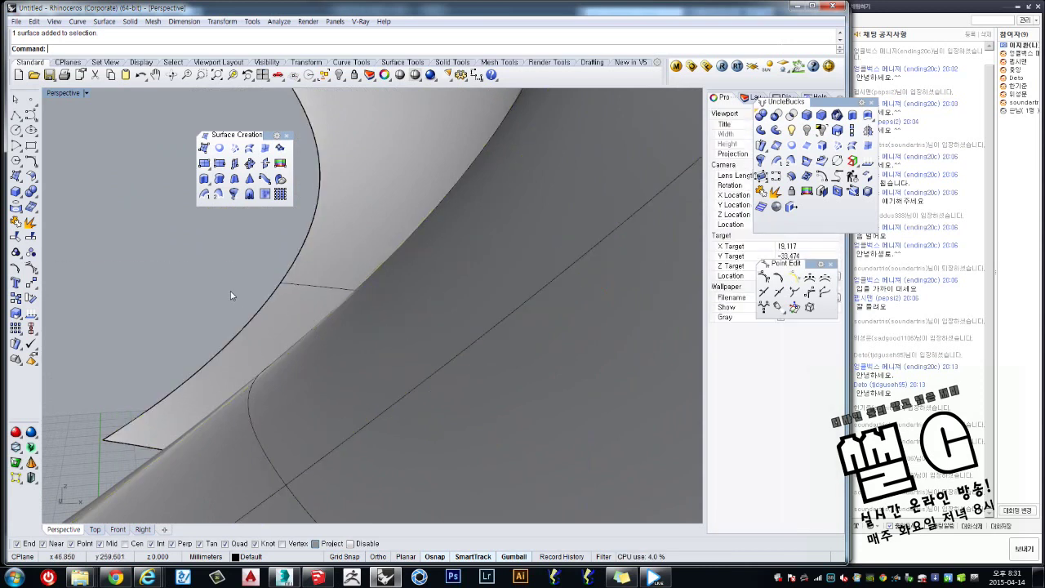
# Pan along the surface edge, then orbit to view it from another side.
pyautogui.moveTo(230, 291)
pyautogui.keyDown('shift'); pyautogui.mouseDown(button='right')
pyautogui.moveTo(269, 327)
pyautogui.moveTo(264, 309)
pyautogui.moveTo(233, 292)
pyautogui.moveTo(253, 299)
pyautogui.mouseUp(button='right'); pyautogui.keyUp('shift')
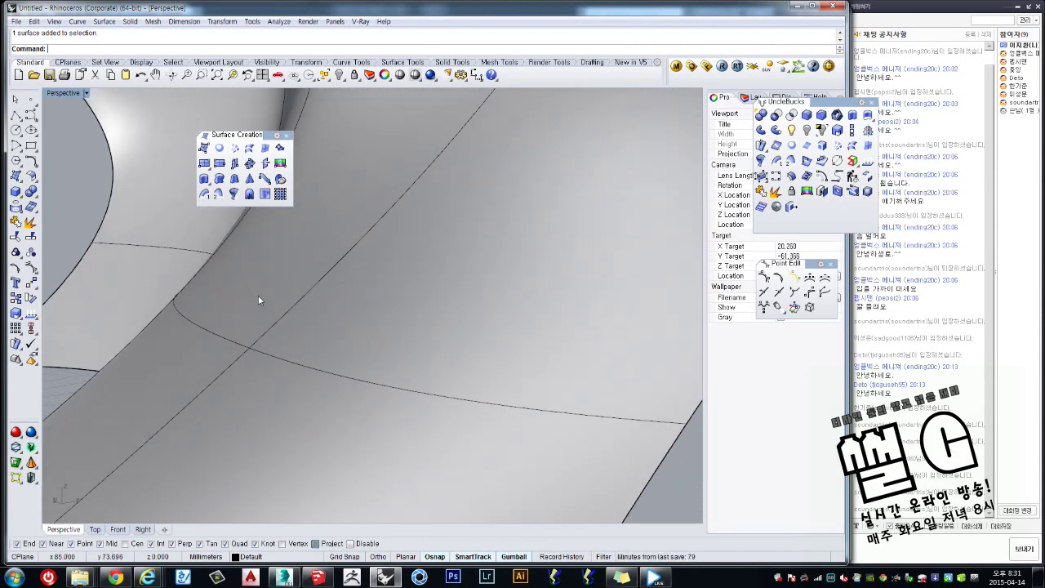
pyautogui.scroll(-2, 256, 301)
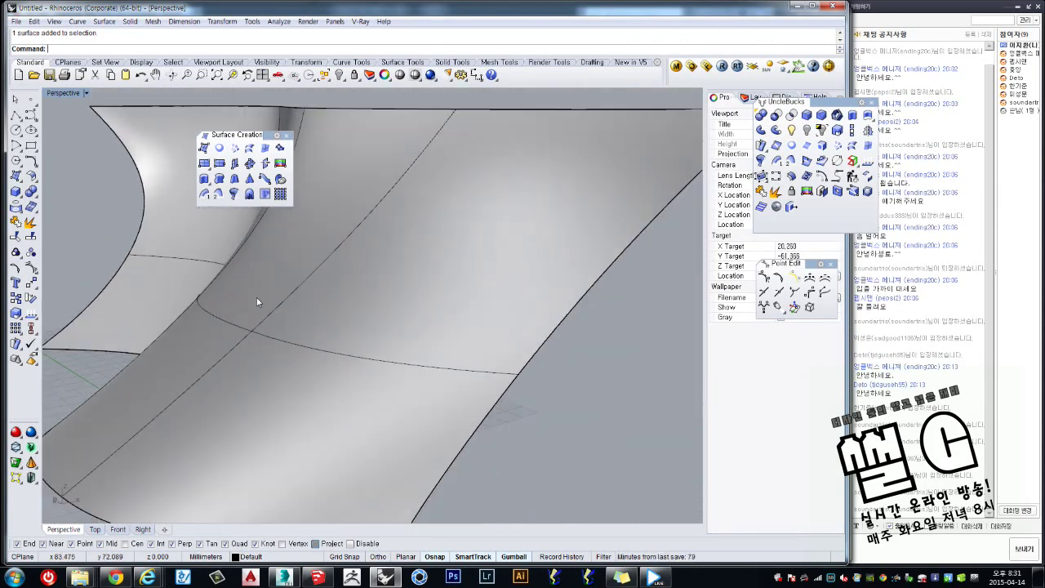
pyautogui.keyDown('shift'); pyautogui.moveTo(512, 388); pyautogui.dragTo(571, 394, button='right'); pyautogui.keyUp('shift')
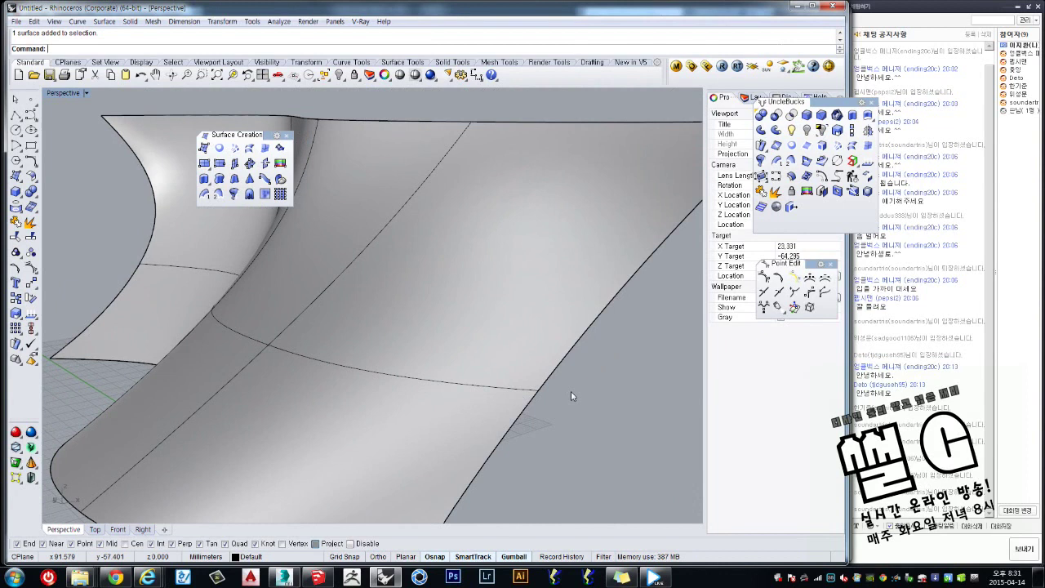
pyautogui.click(387, 331)
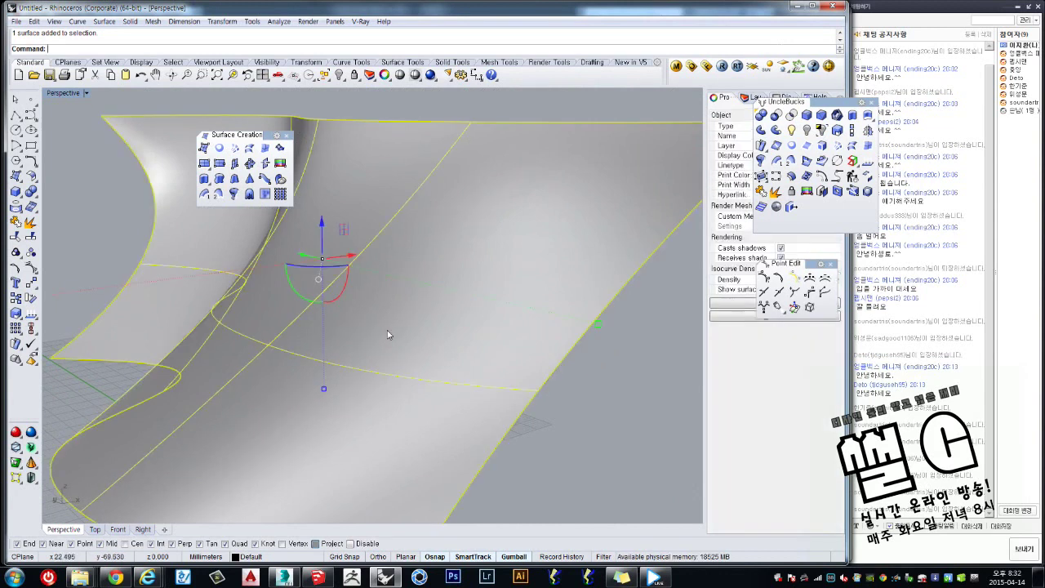
pyautogui.click(589, 402)
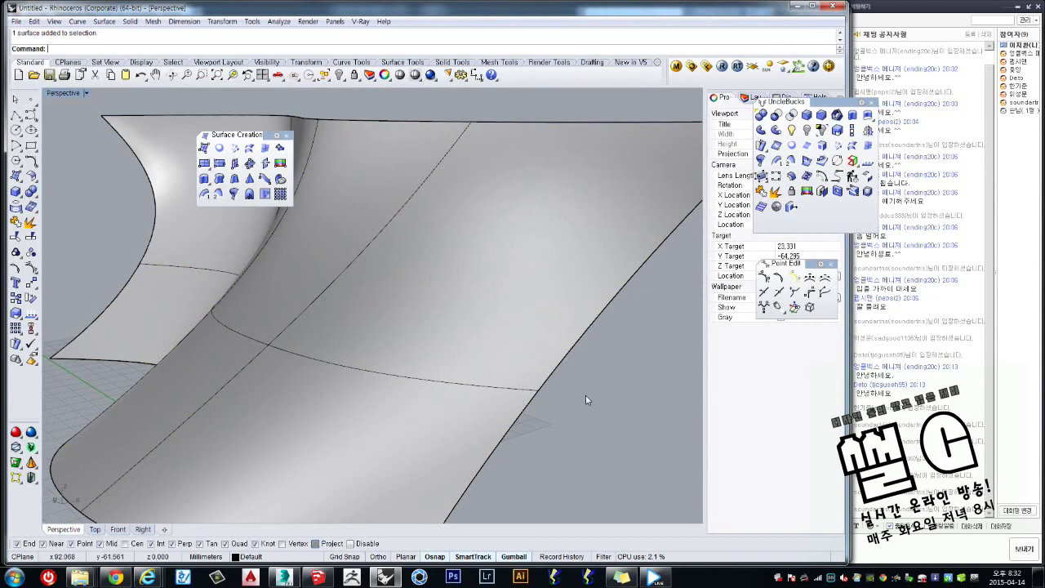
pyautogui.moveTo(586, 399); pyautogui.dragTo(352, 321, button='right')
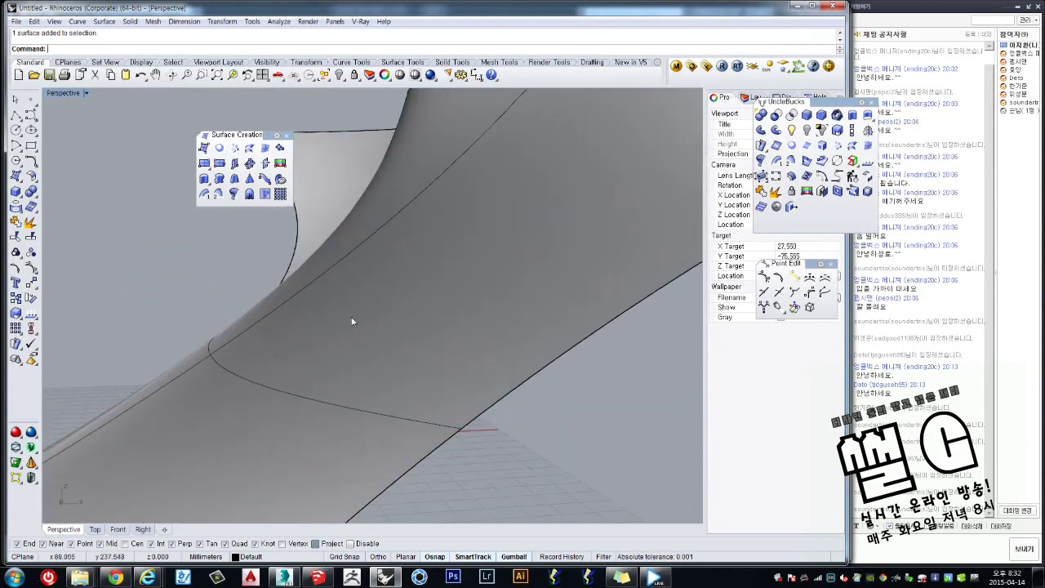
# Float the Display toolbar beside the view and open, then close, Document Properties > Mesh.
pyautogui.click(417, 83)
pyautogui.moveTo(433, 81); pyautogui.dragTo(233, 254)
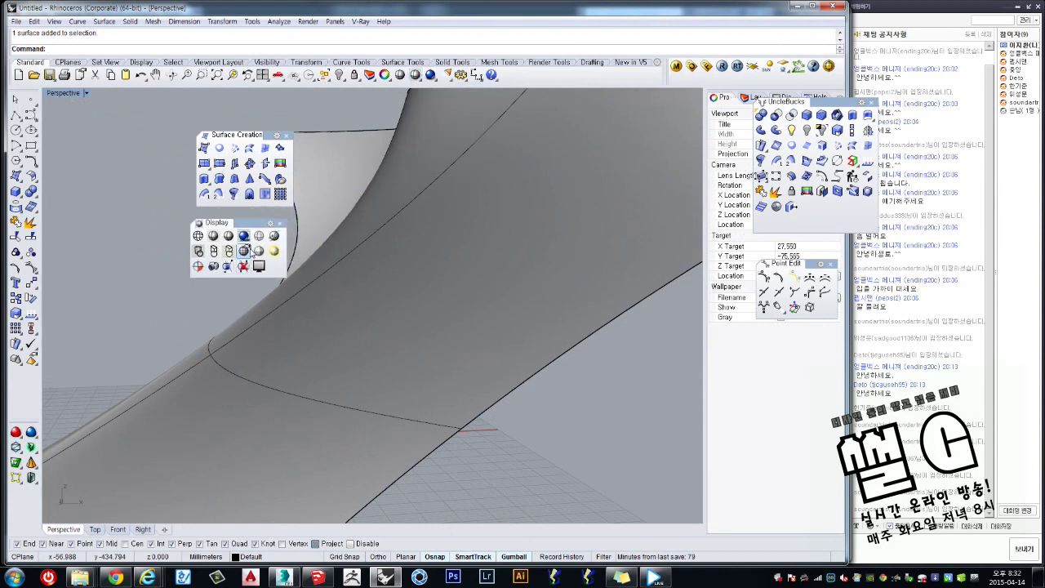
pyautogui.click(245, 251)
pyautogui.click(266, 302)
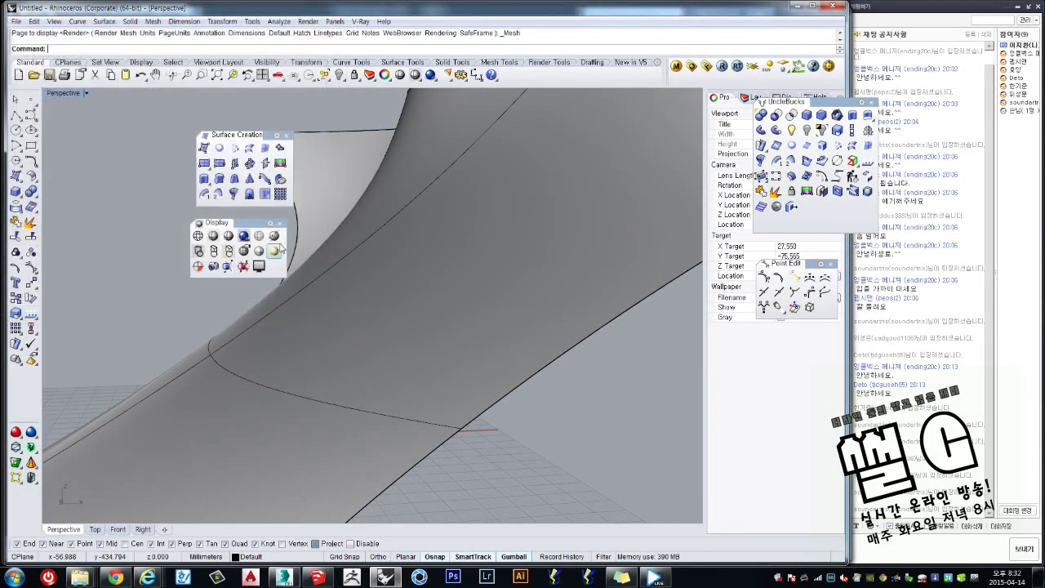
# Turn flat shading on to reveal facets, turn it off, close the toolbar and zoom out.
pyautogui.click(260, 251)
pyautogui.moveTo(367, 291)
pyautogui.mouseDown(button='right')
pyautogui.moveTo(482, 298)
pyautogui.moveTo(275, 360)
pyautogui.moveTo(323, 335)
pyautogui.mouseUp(button='right')
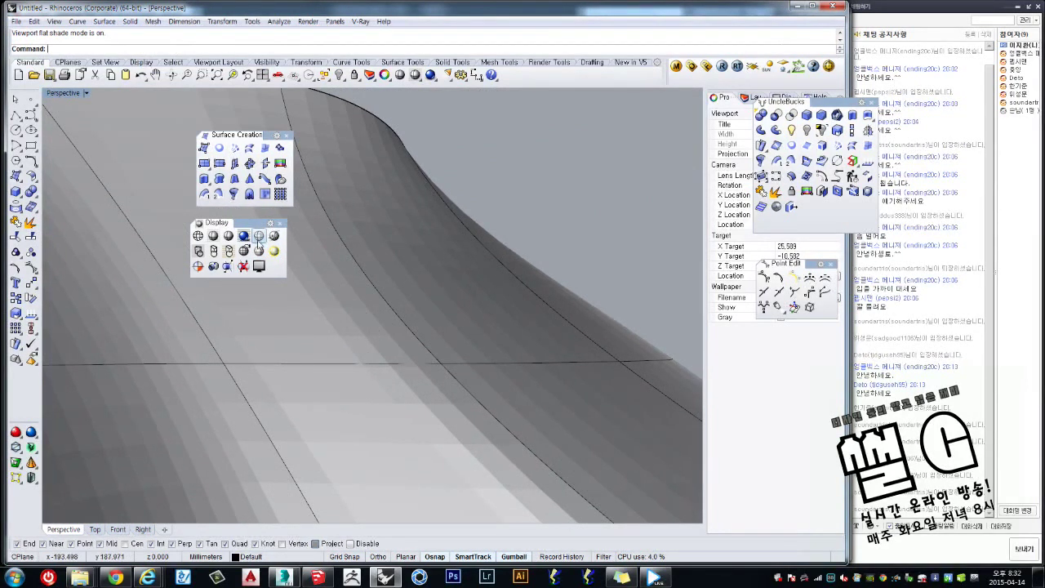
pyautogui.click(259, 236)
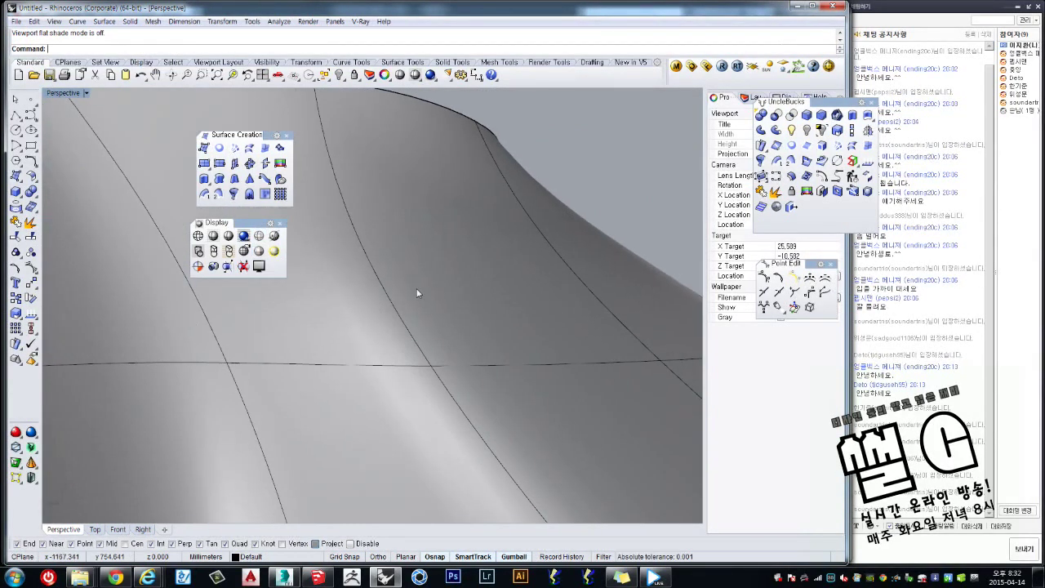
pyautogui.click(280, 223)
pyautogui.scroll(-3, 313, 270)
pyautogui.scroll(-3, 307, 276)
# Move the lofted surface up and left off the grid and delete it.
pyautogui.click(304, 287)
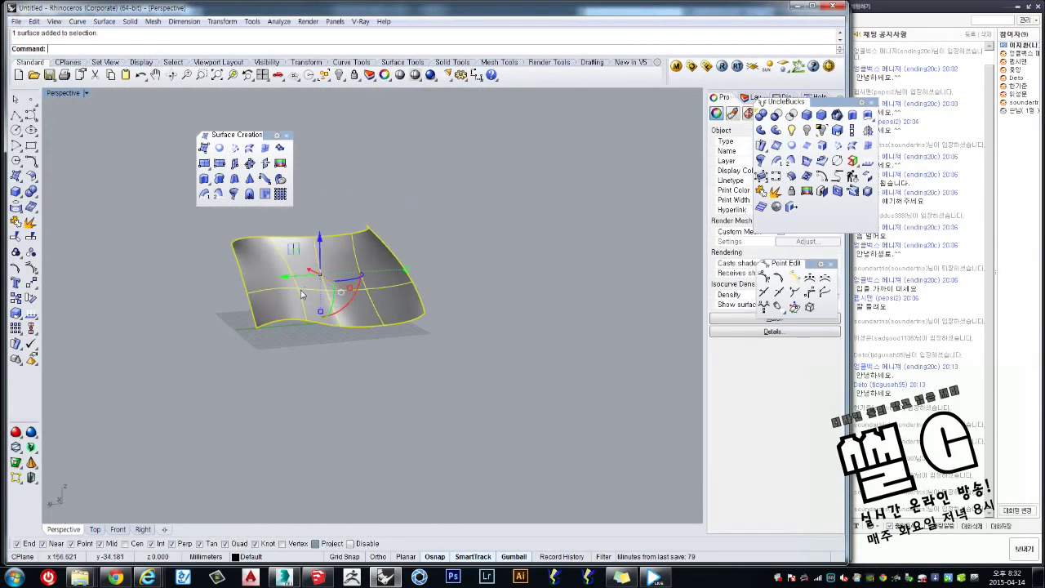
pyautogui.moveTo(302, 294)
pyautogui.mouseDown(button='right')
pyautogui.moveTo(312, 280)
pyautogui.moveTo(363, 378)
pyautogui.mouseUp(button='right')
pyautogui.press('Escape')
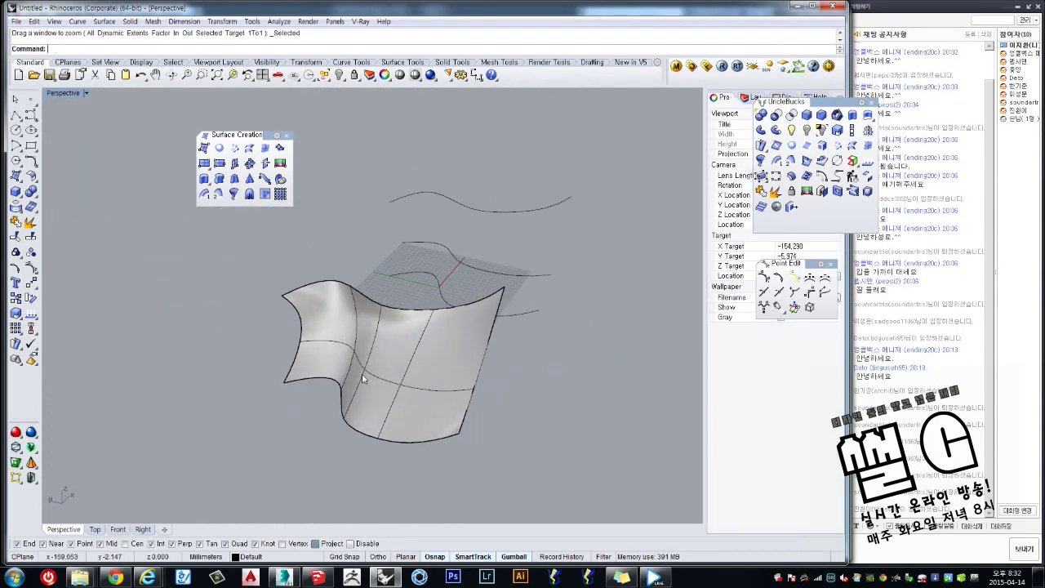
pyautogui.moveTo(364, 378); pyautogui.dragTo(305, 356)
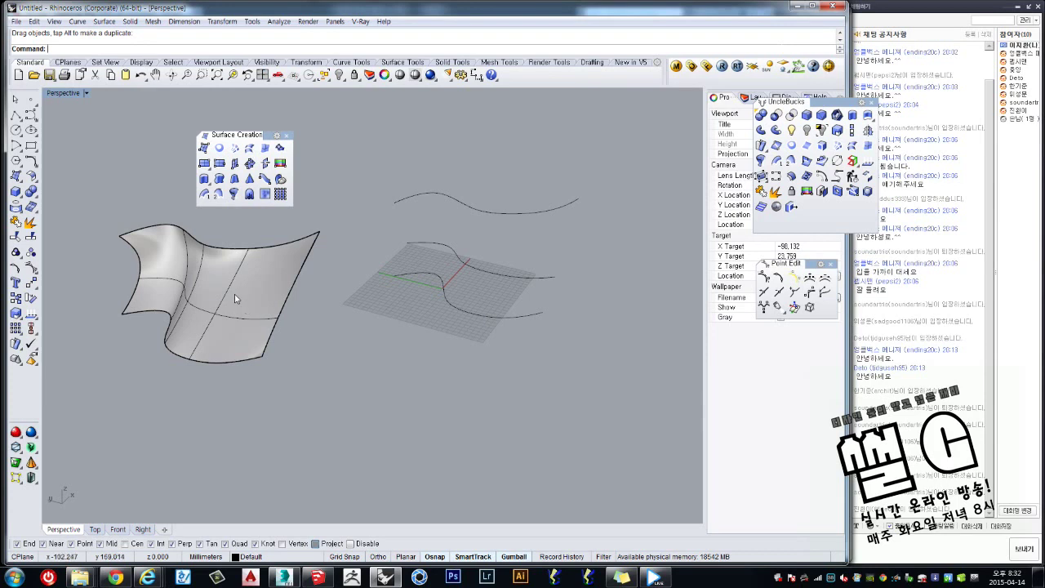
pyautogui.click(200, 295)
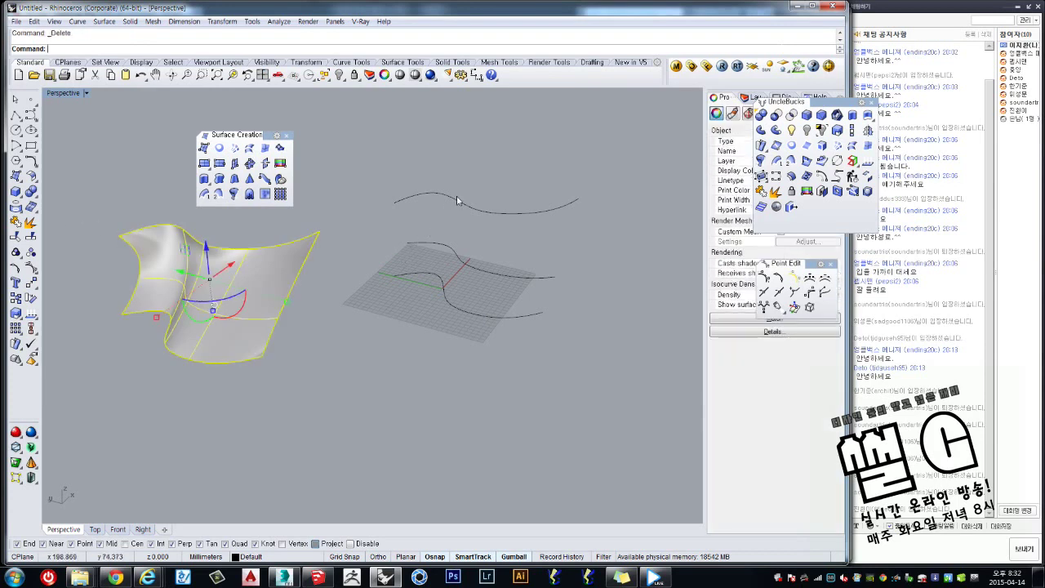
pyautogui.press('Delete')
# Select and delete the remaining curves, then undo both deletions to restore everything.
pyautogui.hotkey('ctrl', 'a')
pyautogui.press('Delete')
pyautogui.hotkey('ctrl', 'z')
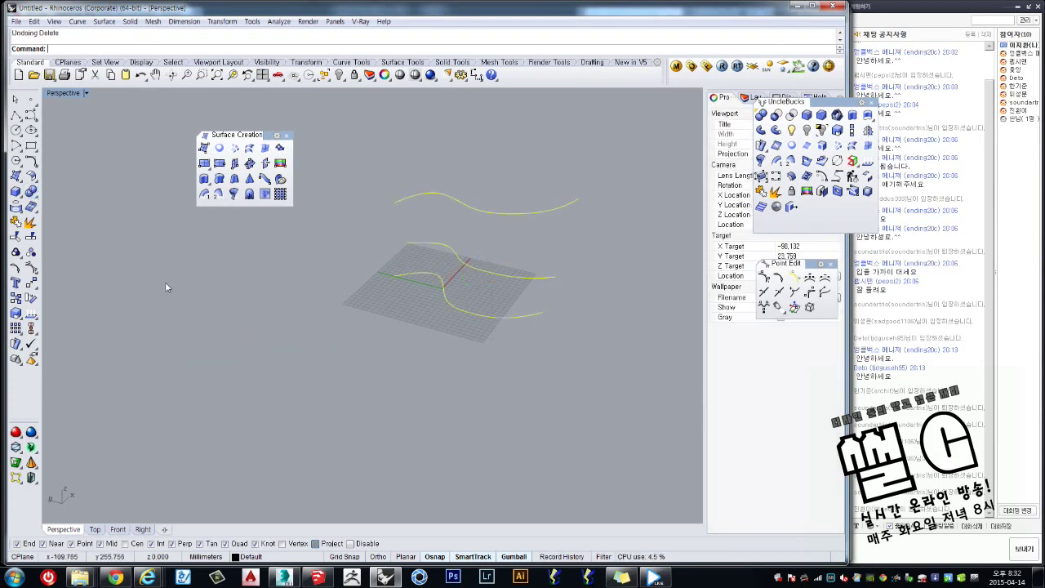
pyautogui.hotkey('ctrl', 'z')
pyautogui.press('Escape')
# Delete the surface together with its three stacked curves, leaving only the grid.
pyautogui.click(473, 288)
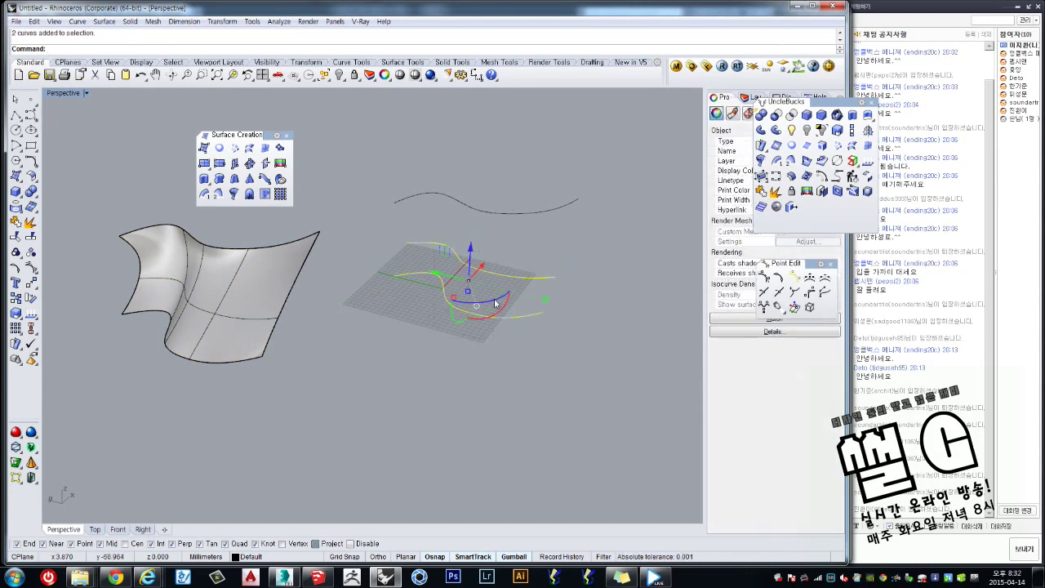
pyautogui.press('Escape')
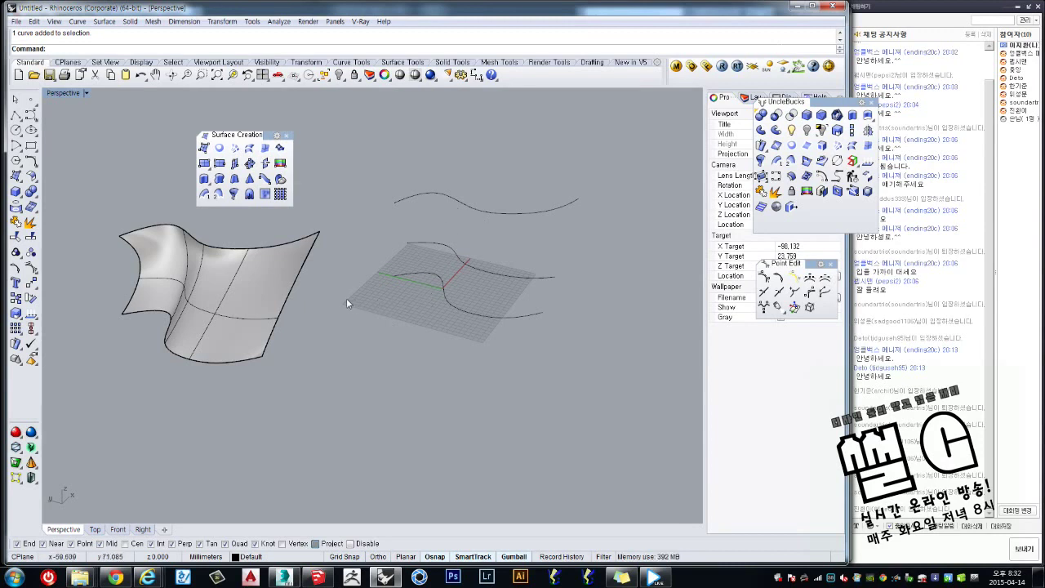
pyautogui.click(302, 275)
pyautogui.press('Delete')
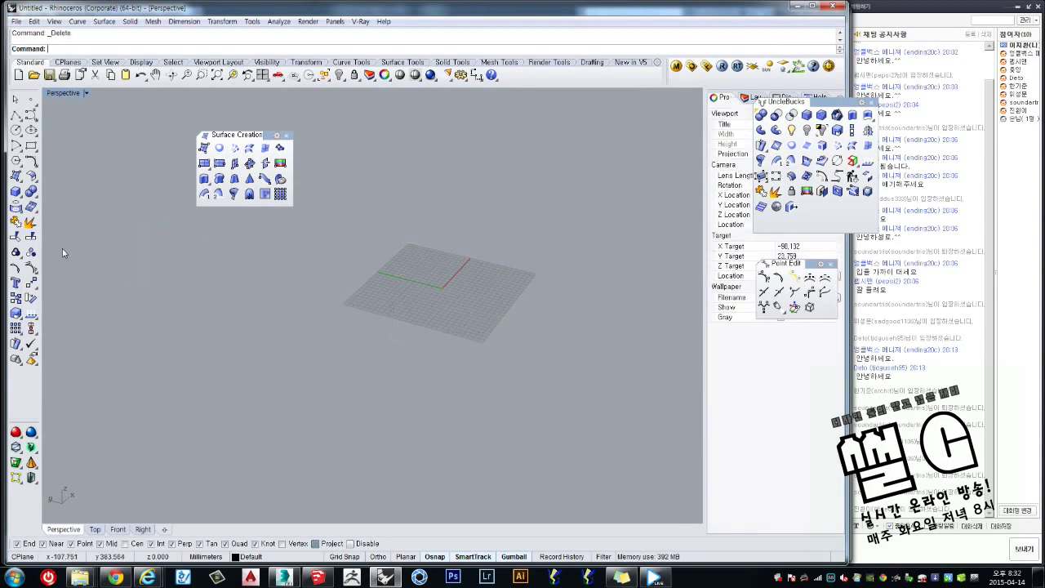
# Draw a smooth sphere left of the grid with the Solid flyout's Sphere tool.
pyautogui.click(18, 196)
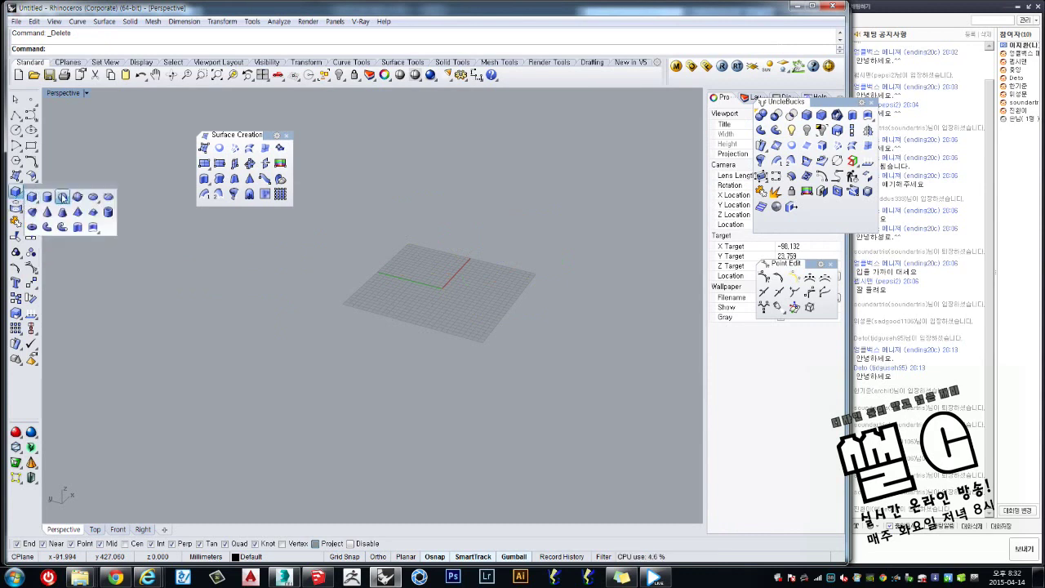
pyautogui.click(62, 197)
pyautogui.click(252, 280)
pyautogui.click(280, 311)
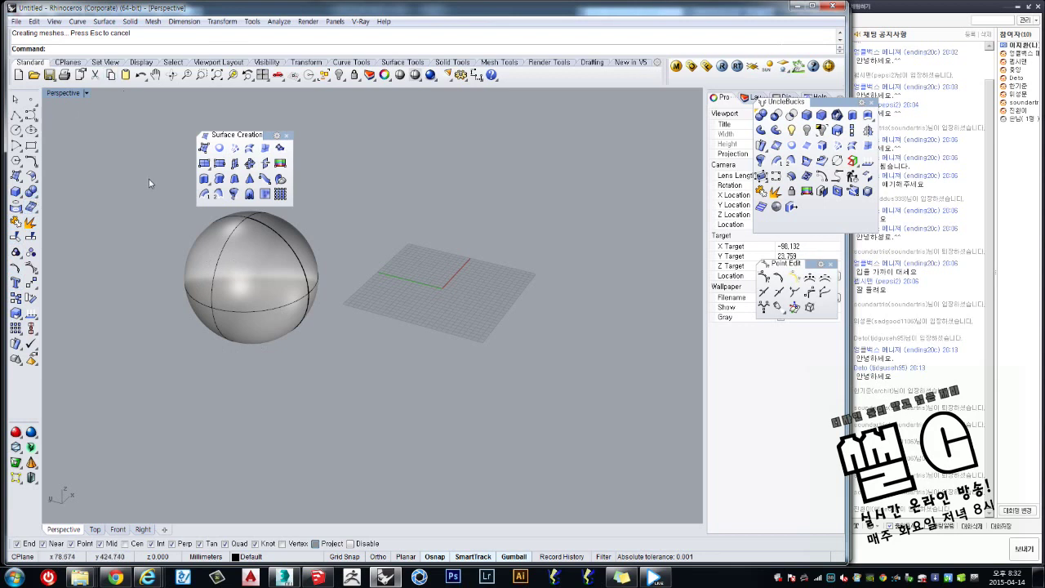
# Draw a faceted MeshSphere beside it and zoom in to compare the two spheres.
pyautogui.write('MeshSphere')
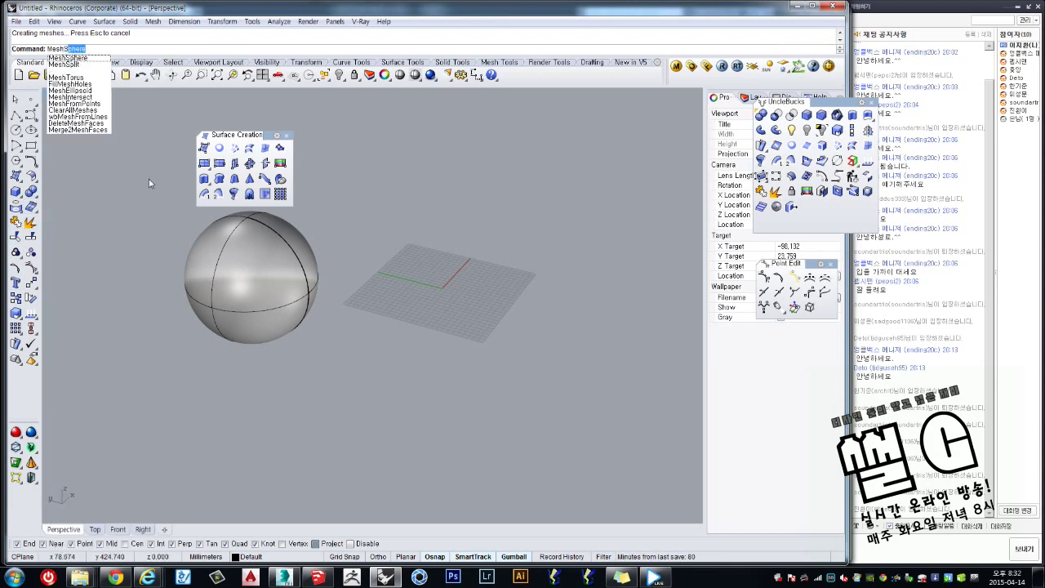
pyautogui.press('Return')
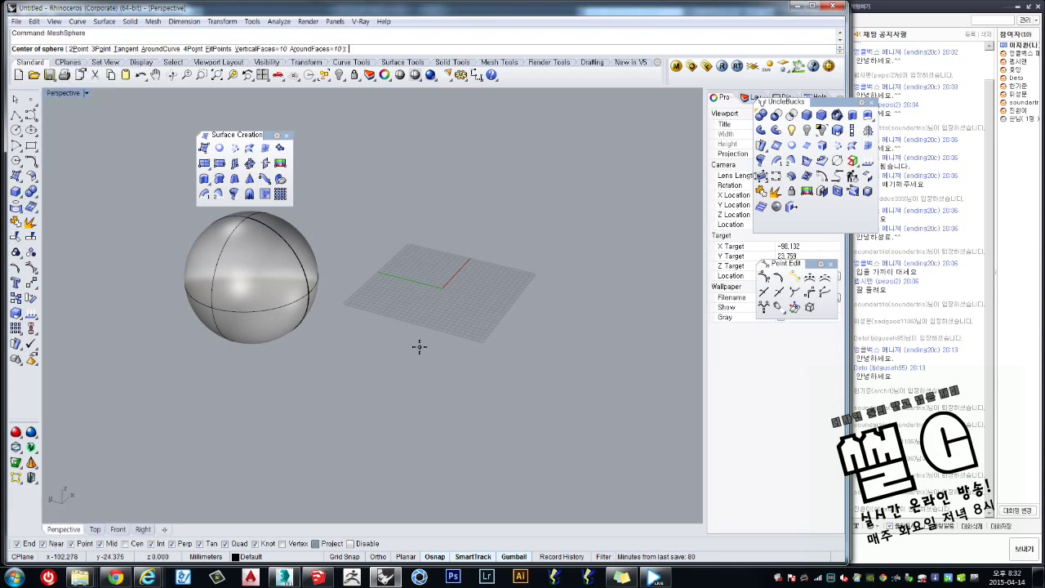
pyautogui.click(419, 347)
pyautogui.click(485, 347)
pyautogui.moveTo(486, 347); pyautogui.dragTo(442, 368, button='right')
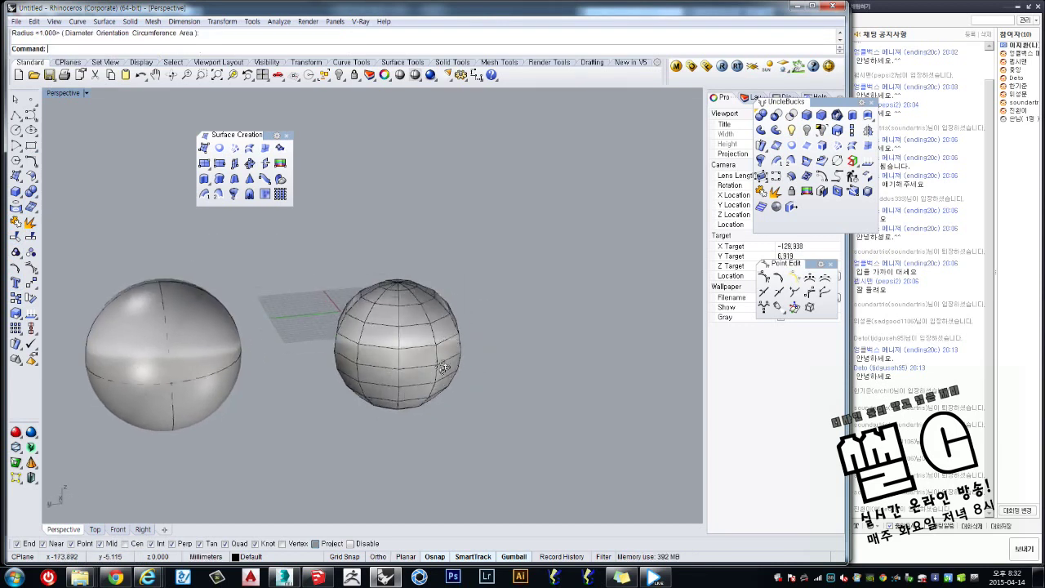
pyautogui.scroll(2, 442, 367)
pyautogui.scroll(3, 442, 367)
pyautogui.click(473, 385)
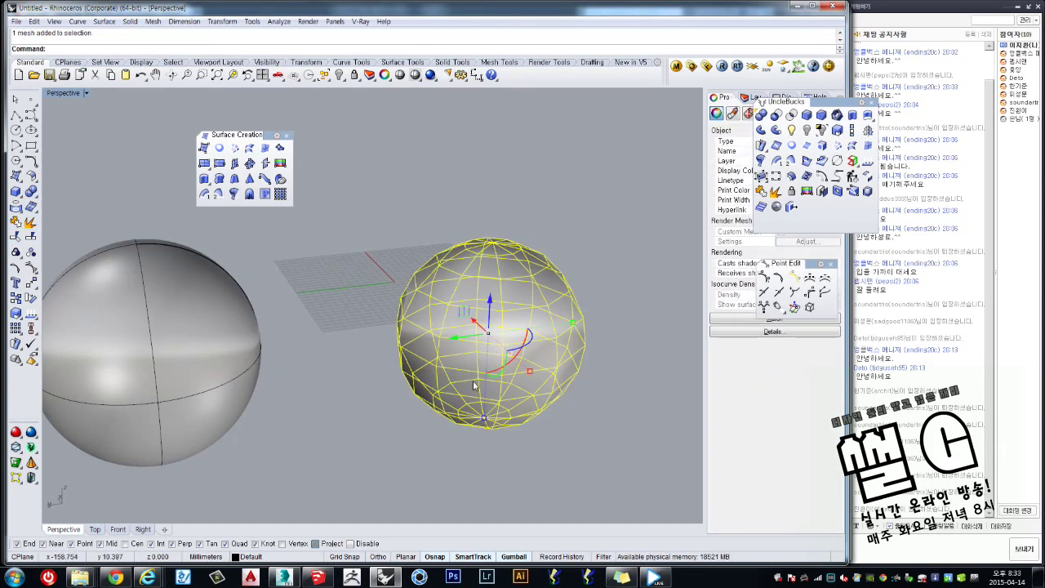
# Delete the coarse mesh sphere and show the Mesh Tools tab.
pyautogui.press('Delete')
pyautogui.press('Return')
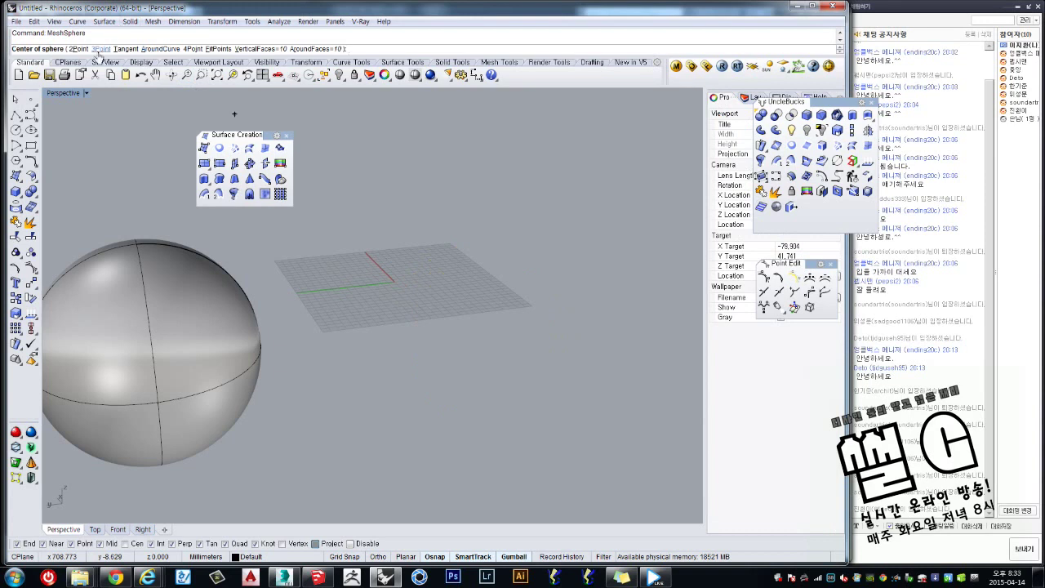
pyautogui.press('Escape')
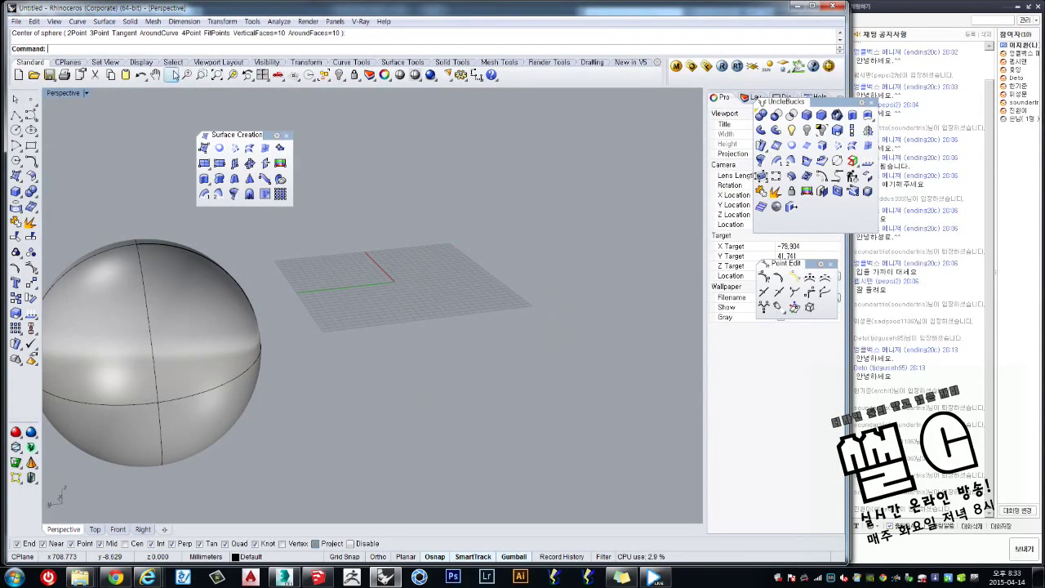
pyautogui.click(489, 64)
pyautogui.write('MeshSpher')
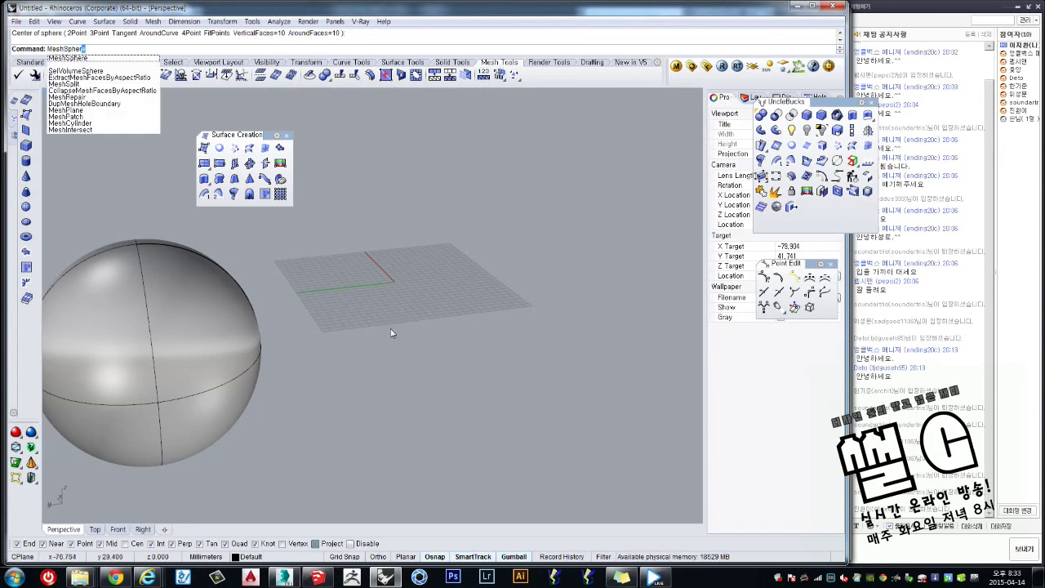
# Draw a new mesh sphere with VerticalFaces set to 30.
pyautogui.press('Return')
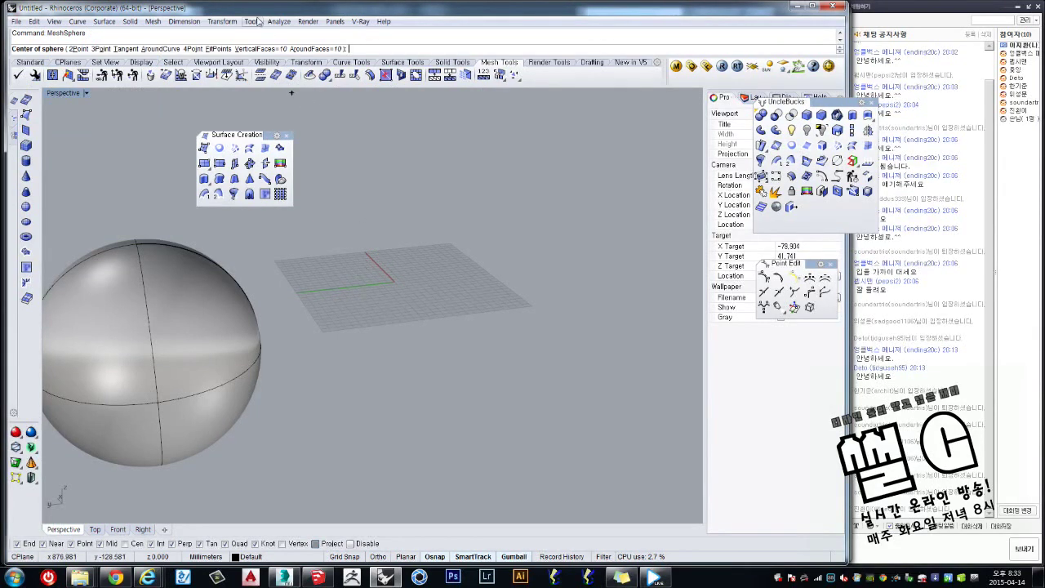
pyautogui.click(259, 49)
pyautogui.write('3')
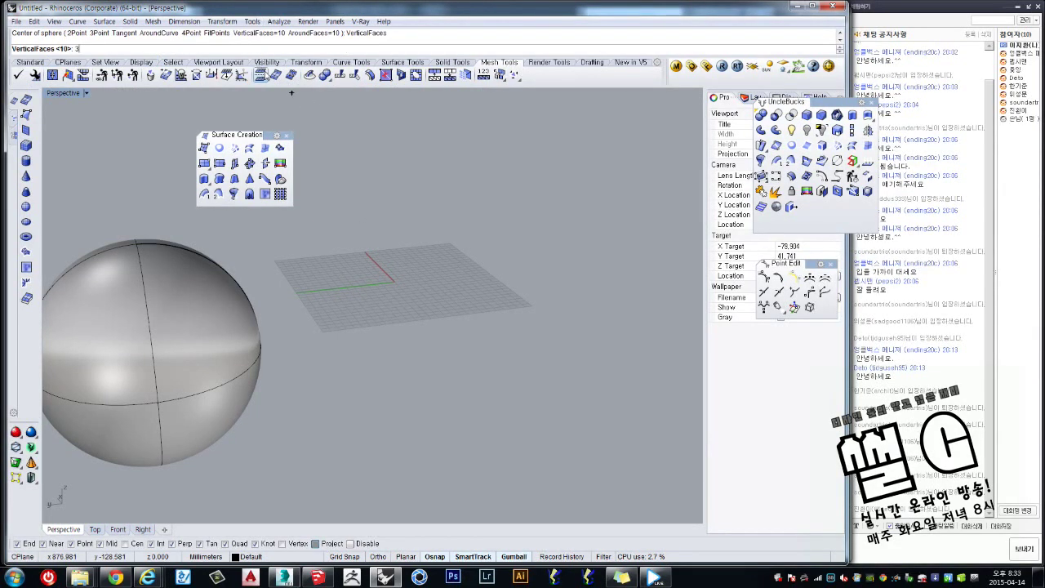
pyautogui.write('0')
pyautogui.press('Return')
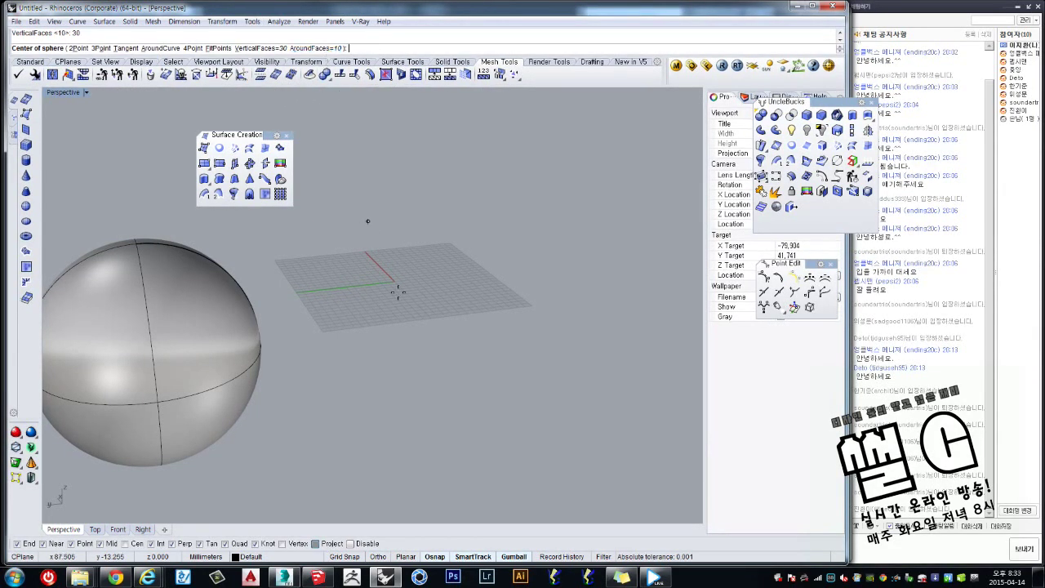
pyautogui.click(414, 327)
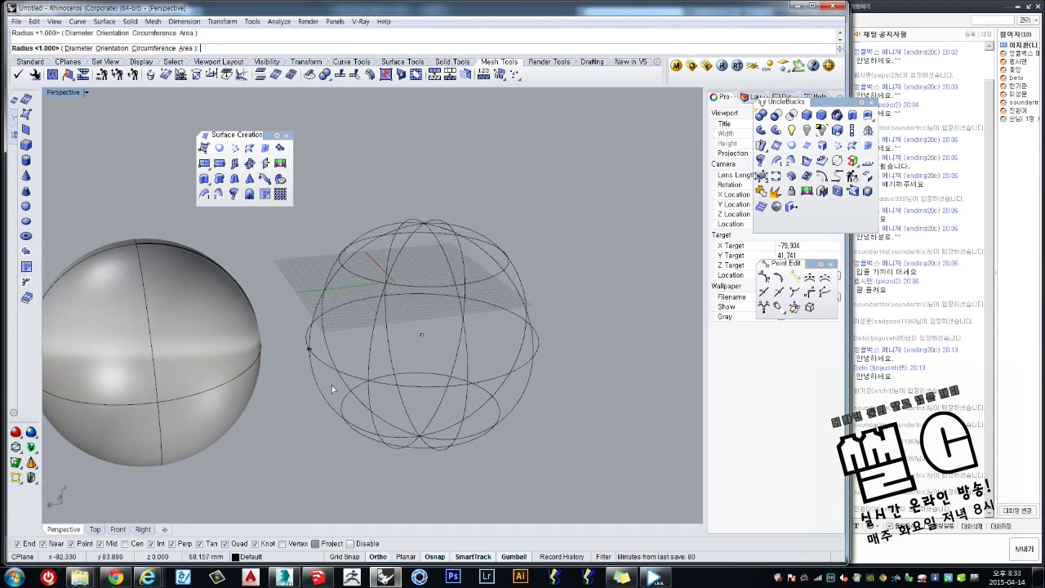
pyautogui.click(389, 379)
# Redraw the mesh sphere with AroundFaces also at 30, sized to match the smooth sphere.
pyautogui.hotkey('ctrl', 'z')
pyautogui.press('Return')
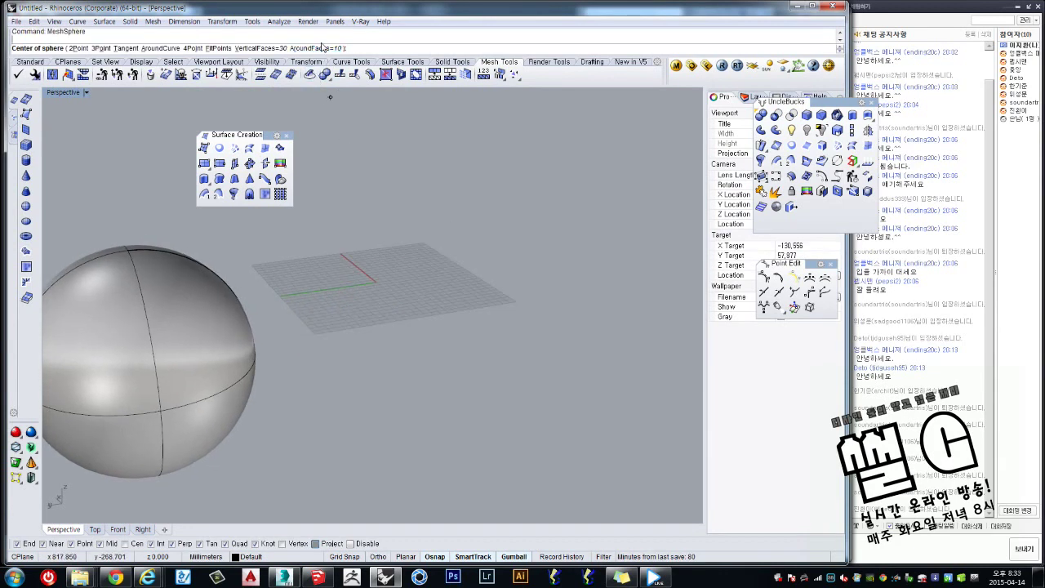
pyautogui.click(320, 49)
pyautogui.write('0')
pyautogui.press('Return')
pyautogui.click(453, 345)
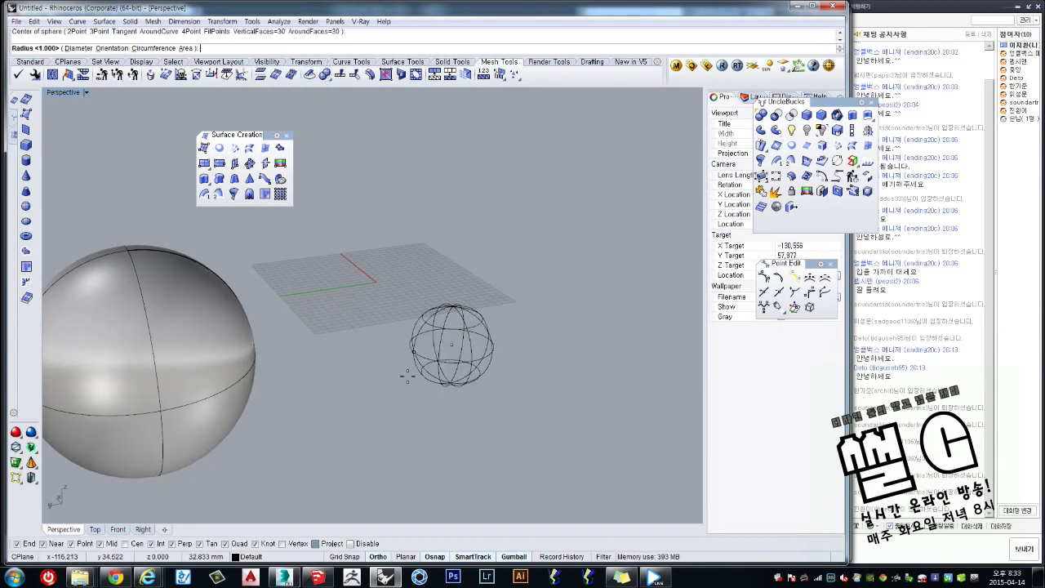
pyautogui.click(342, 419)
# Compare the smooth and mesh spheres from several angles and close the Surface Creation toolbar.
pyautogui.moveTo(340, 420); pyautogui.dragTo(361, 398, button='right')
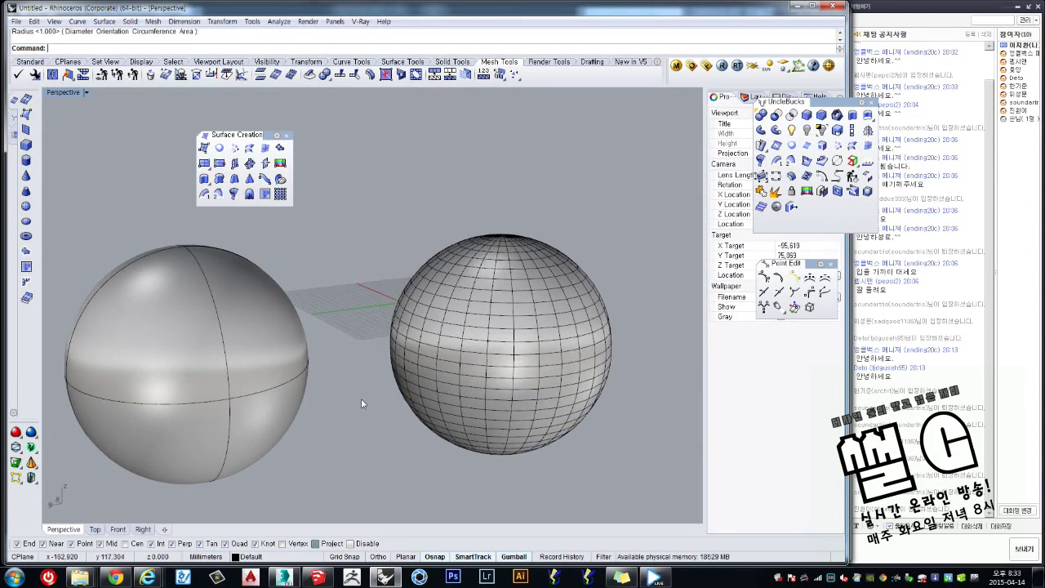
pyautogui.click(299, 380)
pyautogui.moveTo(299, 380)
pyautogui.mouseDown(button='right')
pyautogui.moveTo(414, 353)
pyautogui.moveTo(430, 367)
pyautogui.mouseUp(button='right')
pyautogui.click(464, 359)
pyautogui.click(435, 384)
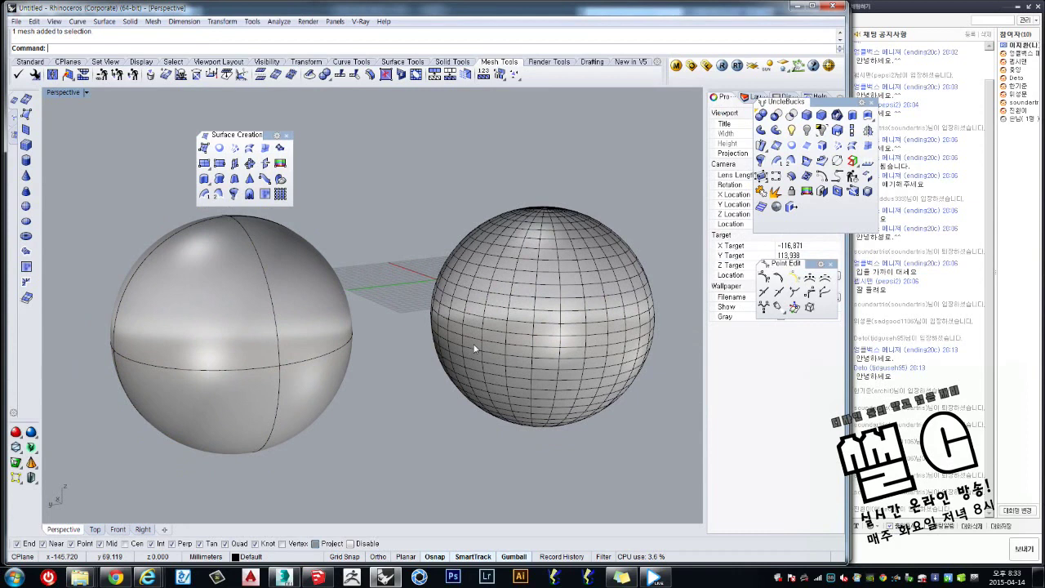
pyautogui.click(474, 349)
pyautogui.press('Escape')
pyautogui.click(459, 354)
pyautogui.click(347, 377)
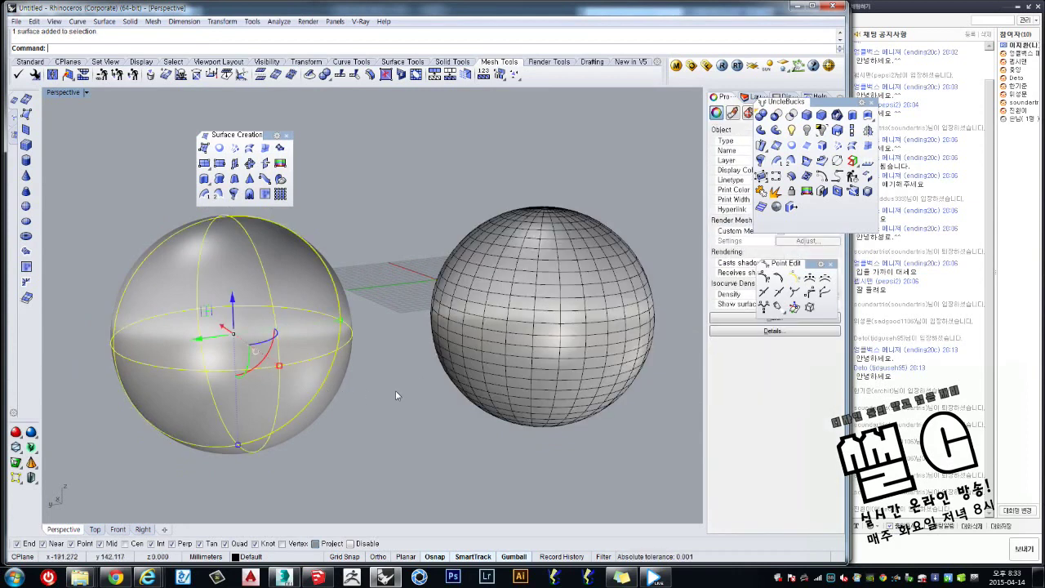
pyautogui.click(396, 396)
pyautogui.click(490, 351)
pyautogui.click(404, 335)
pyautogui.moveTo(404, 335); pyautogui.dragTo(417, 229, button='right')
pyautogui.click(285, 135)
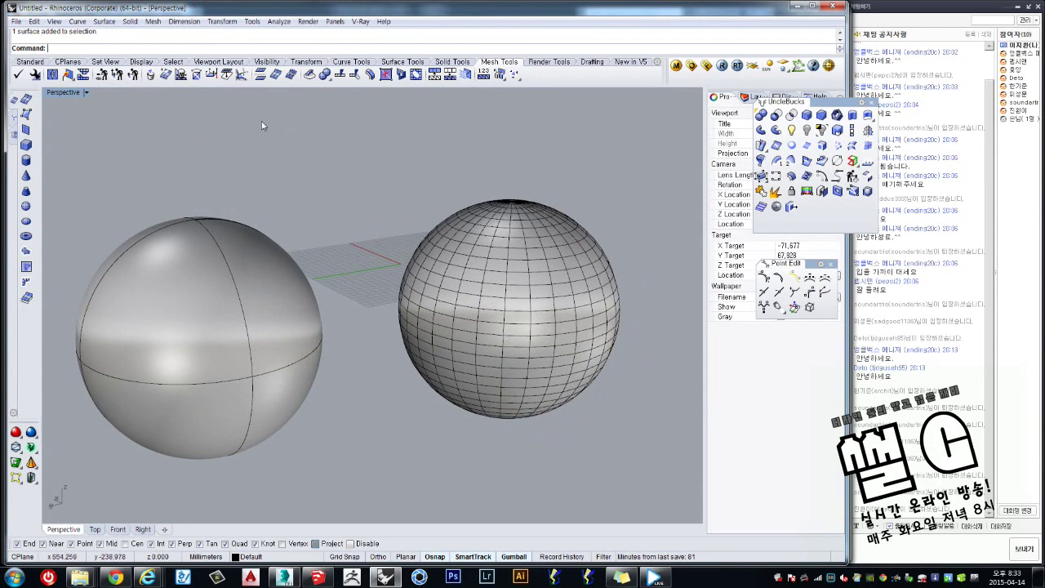
pyautogui.click(30, 62)
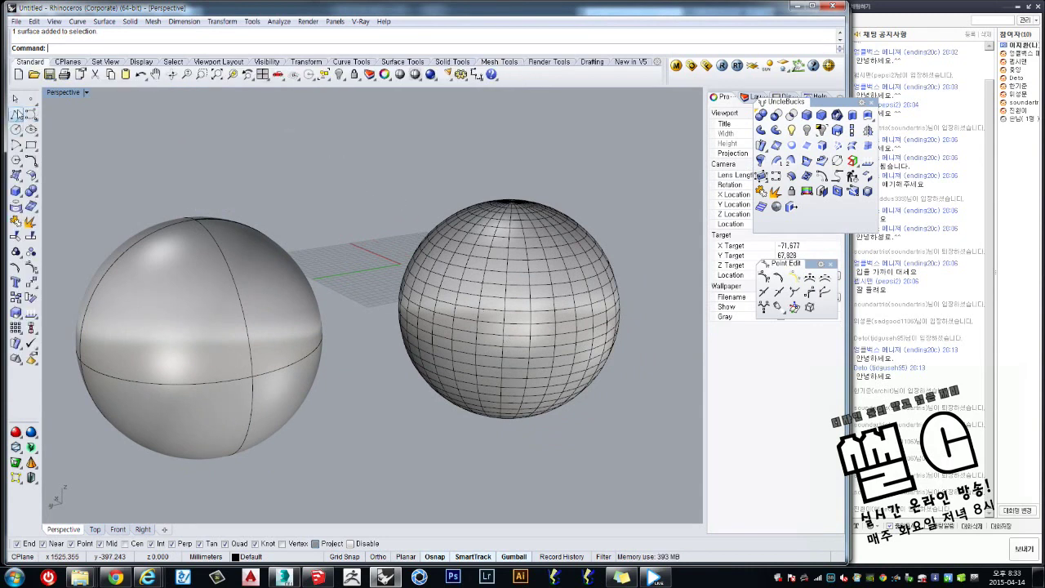
pyautogui.click(16, 115)
pyautogui.scroll(-4, 265, 293)
pyautogui.click(310, 433)
pyautogui.click(372, 400)
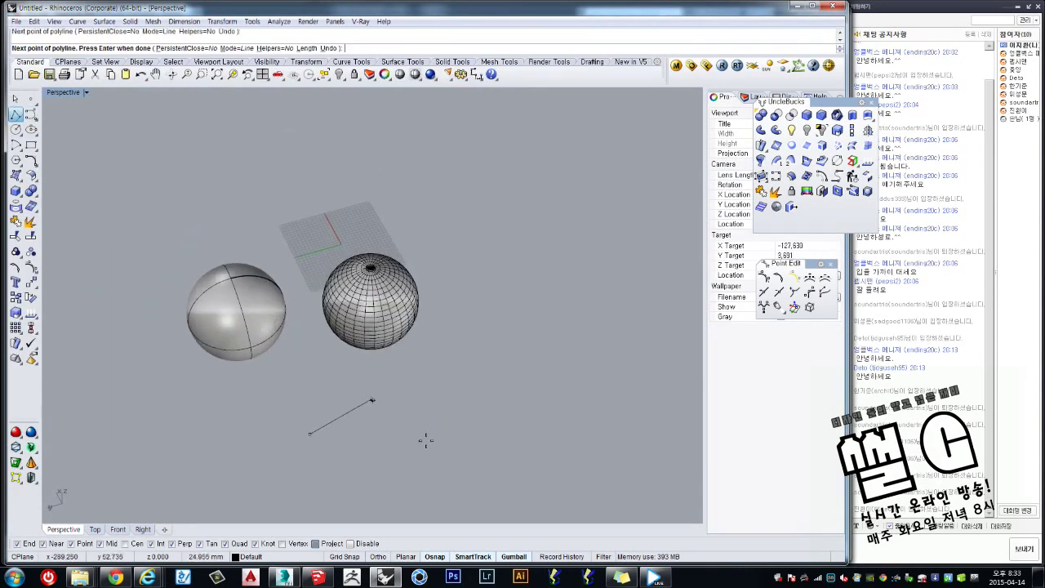
pyautogui.click(443, 434)
pyautogui.click(527, 388)
pyautogui.click(572, 409)
pyautogui.press('Return')
pyautogui.click(468, 419)
pyautogui.scroll(3, 429, 444)
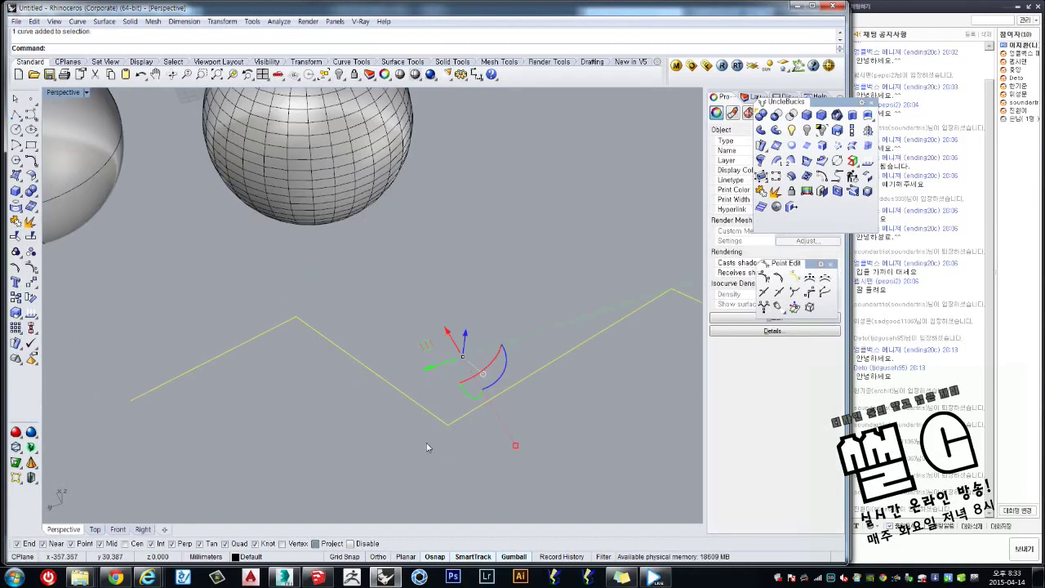
pyautogui.scroll(-3, 412, 404)
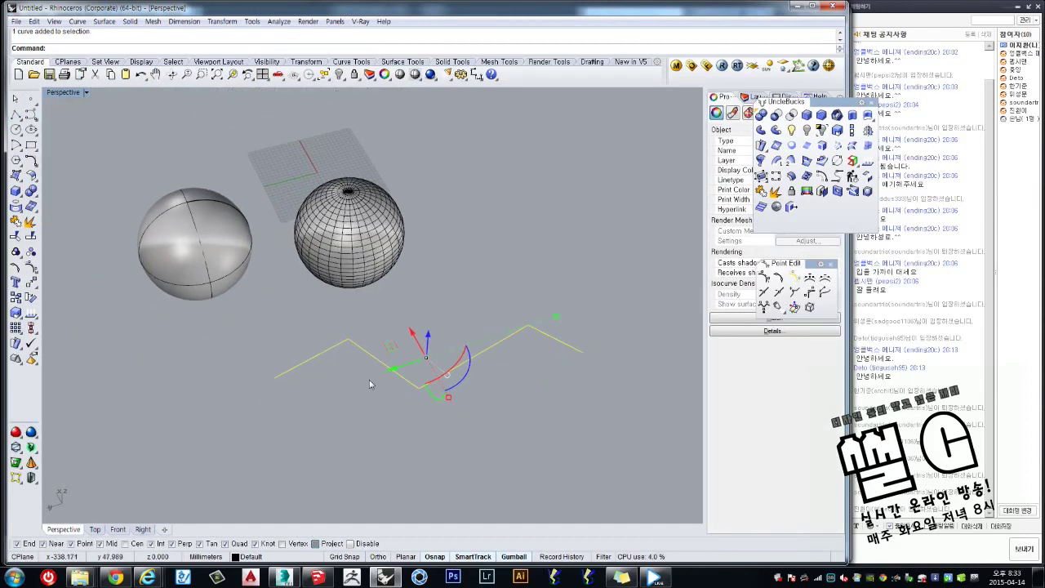
pyautogui.press('F10')
pyautogui.moveTo(318, 322); pyautogui.dragTo(383, 368)
pyautogui.moveTo(437, 421); pyautogui.dragTo(438, 420)
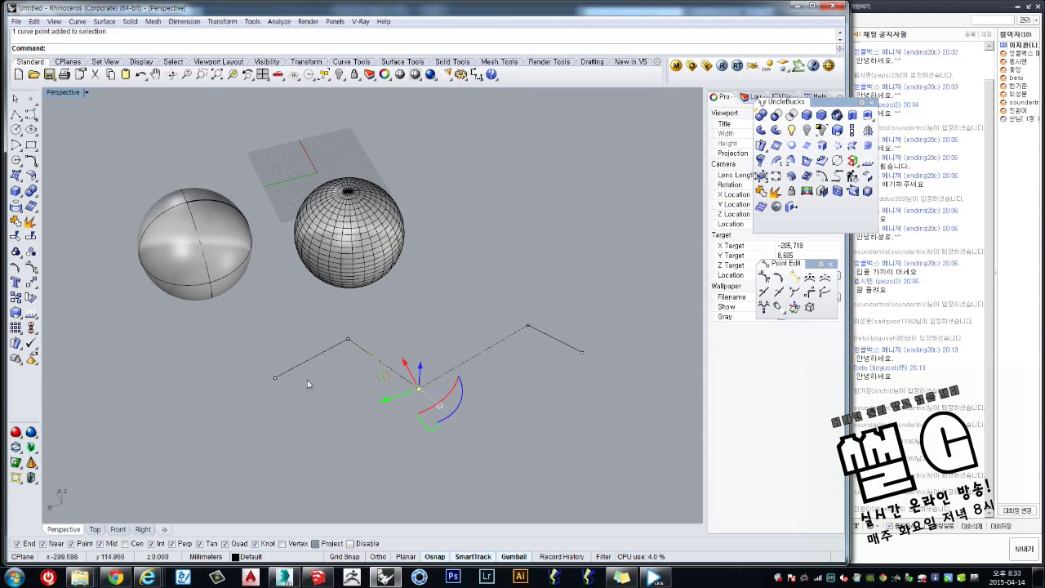
pyautogui.moveTo(575, 292); pyautogui.dragTo(603, 387)
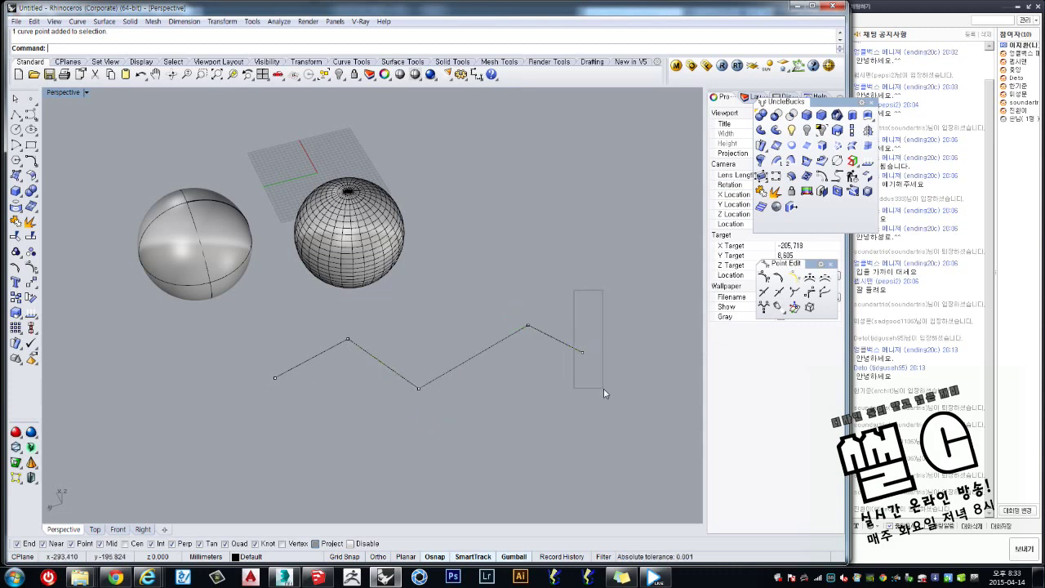
pyautogui.keyDown('shift'); pyautogui.moveTo(362, 394); pyautogui.dragTo(331, 344, button='right'); pyautogui.keyUp('shift')
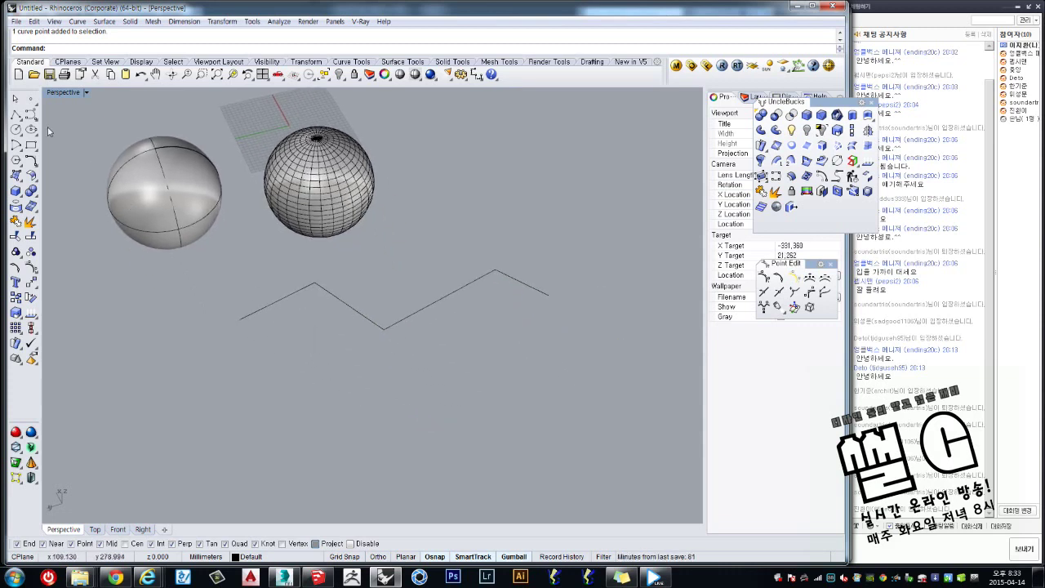
pyautogui.click(33, 114)
pyautogui.click(249, 406)
pyautogui.click(316, 362)
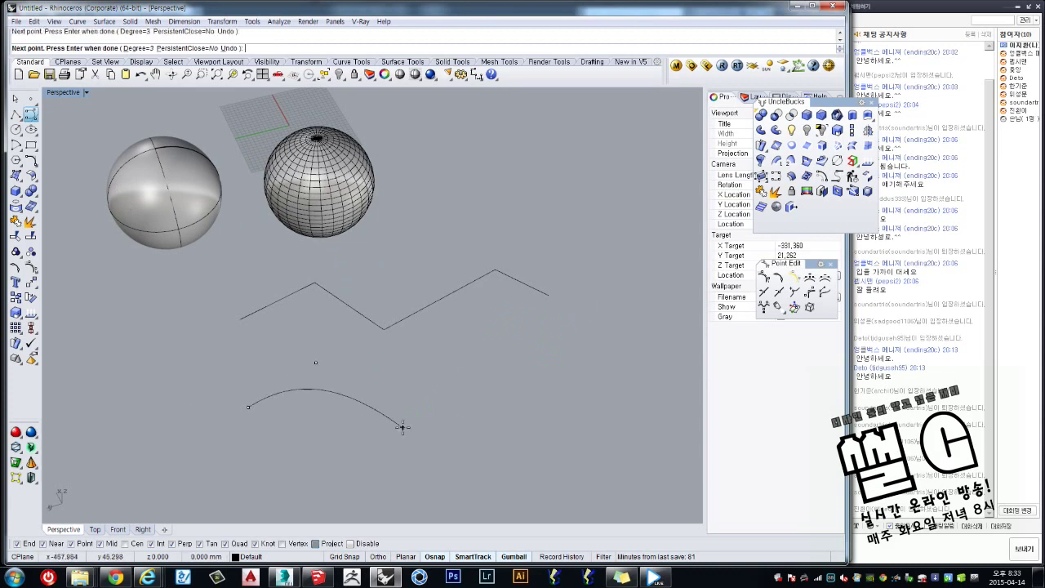
pyautogui.click(403, 427)
pyautogui.click(506, 349)
pyautogui.click(577, 406)
pyautogui.press('Return')
pyautogui.click(430, 386)
pyautogui.press('F10')
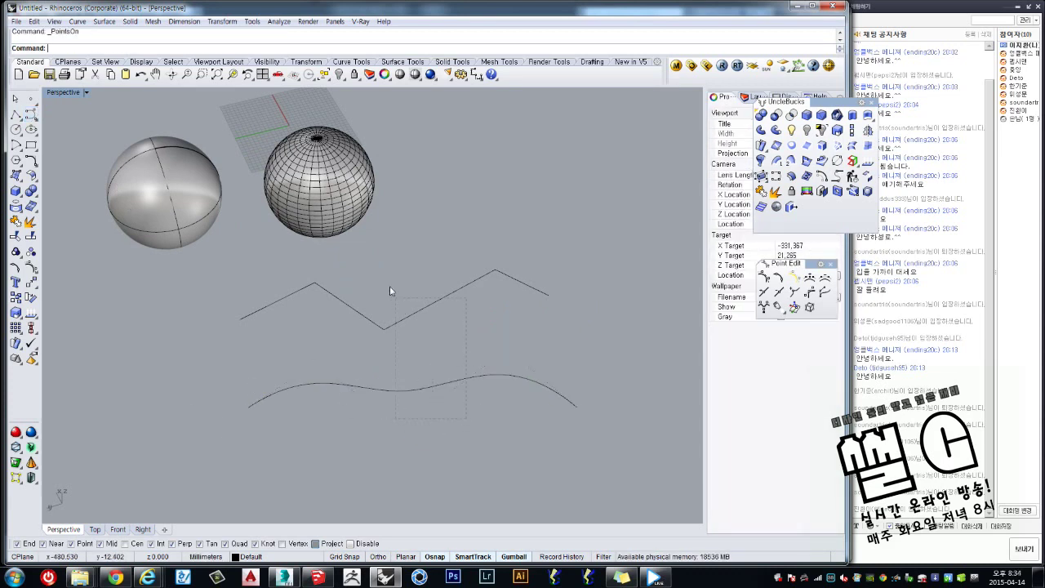
pyautogui.moveTo(389, 286); pyautogui.dragTo(399, 346)
pyautogui.scroll(-3, 400, 346)
pyautogui.scroll(4, 306, 312)
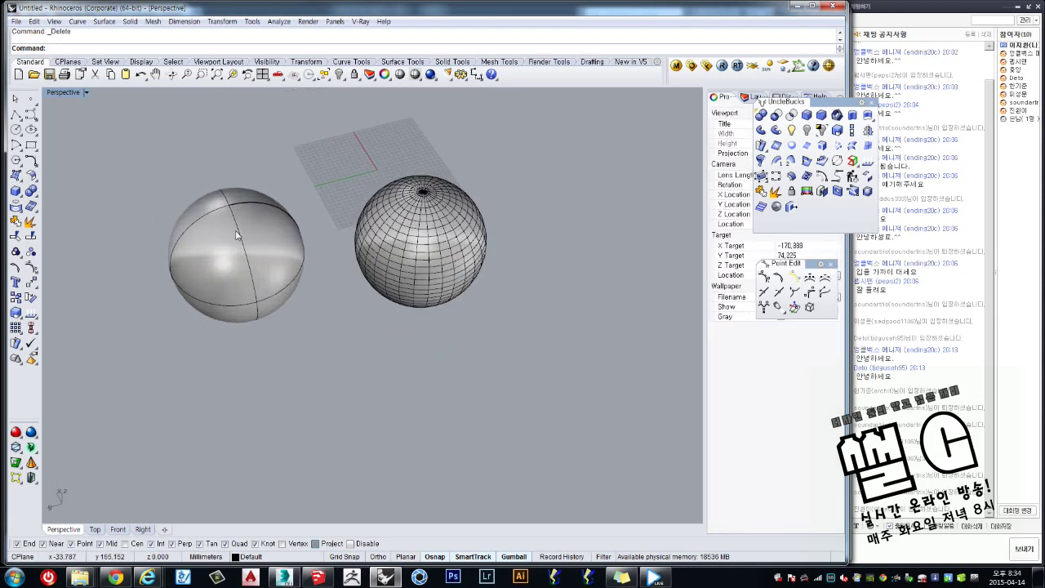
pyautogui.click(305, 312)
pyautogui.click(211, 228)
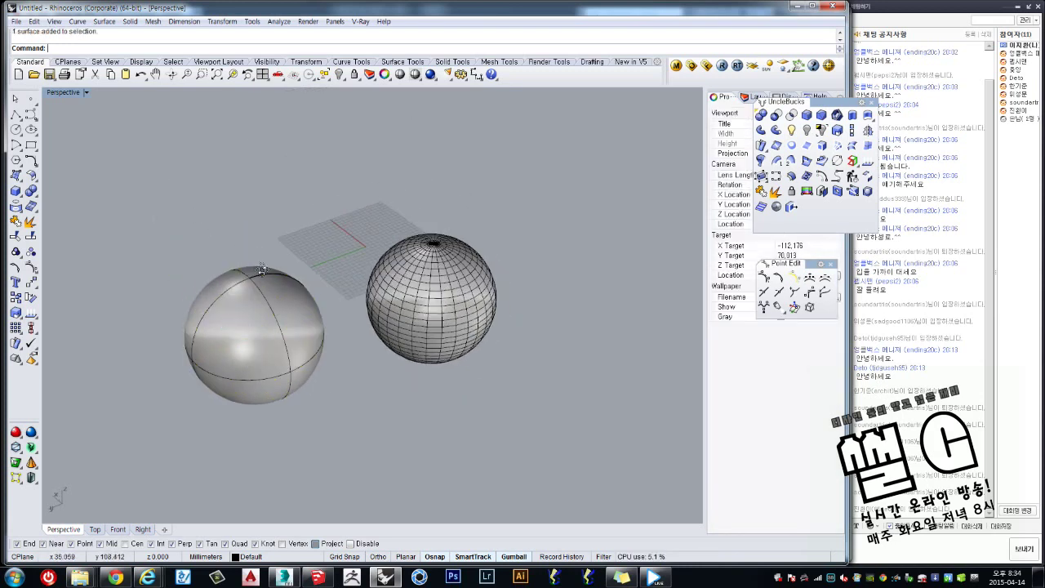
pyautogui.moveTo(261, 277); pyautogui.dragTo(263, 289, button='right')
pyautogui.press('BackSpace')
pyautogui.press('BackSpace')
pyautogui.write('S')
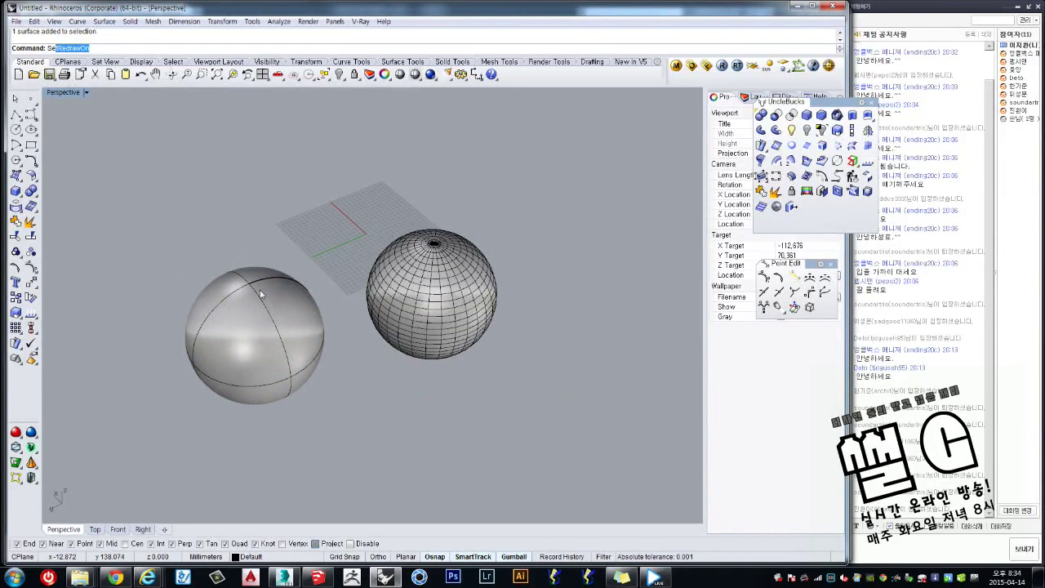
pyautogui.write('ection')
pyautogui.press('Return')
pyautogui.click(229, 291)
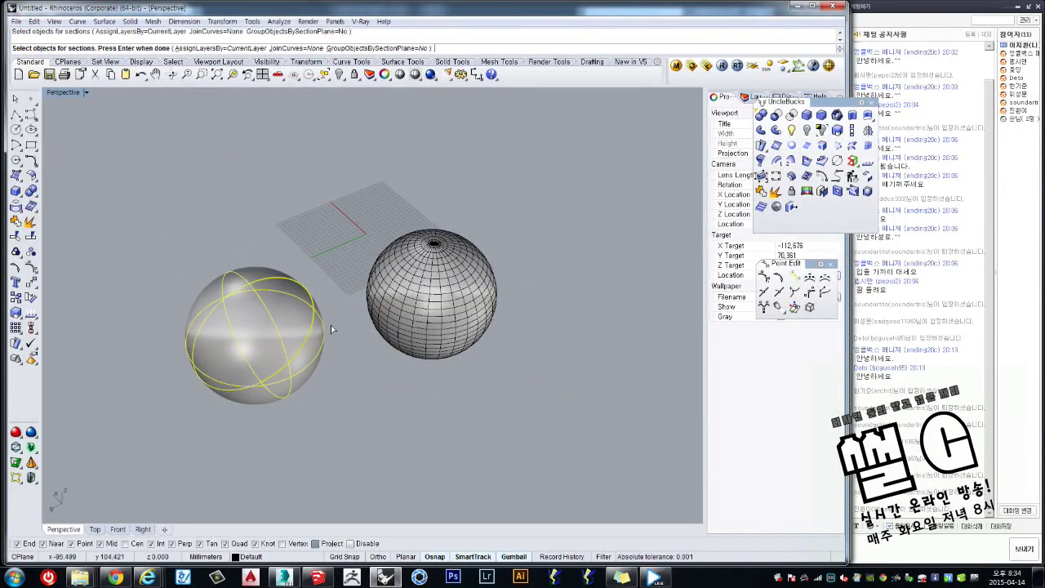
pyautogui.moveTo(330, 325); pyautogui.dragTo(333, 344, button='right')
pyautogui.click(384, 335)
pyautogui.press('Return')
pyautogui.click(151, 395)
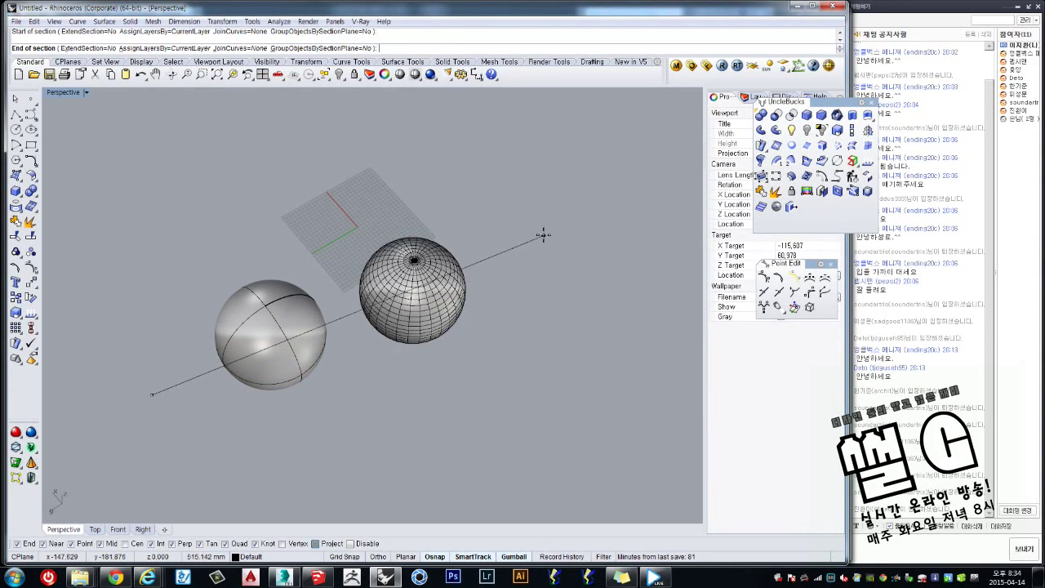
pyautogui.click(541, 231)
pyautogui.press('Return')
pyautogui.moveTo(360, 310); pyautogui.dragTo(343, 291, button='right')
pyautogui.moveTo(342, 290); pyautogui.dragTo(384, 359)
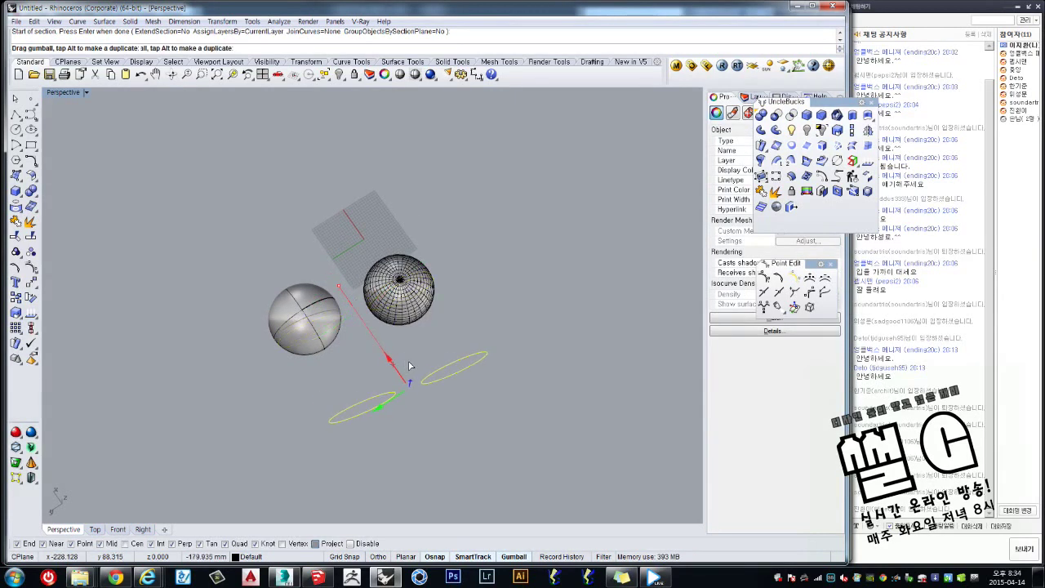
pyautogui.moveTo(384, 359)
pyautogui.mouseDown(button='right')
pyautogui.moveTo(373, 344)
pyautogui.moveTo(346, 348)
pyautogui.moveTo(353, 340)
pyautogui.mouseUp(button='right')
pyautogui.press('F10')
pyautogui.scroll(3, 353, 341)
pyautogui.scroll(-3, 352, 323)
pyautogui.press('Escape')
pyautogui.scroll(-2, 351, 331)
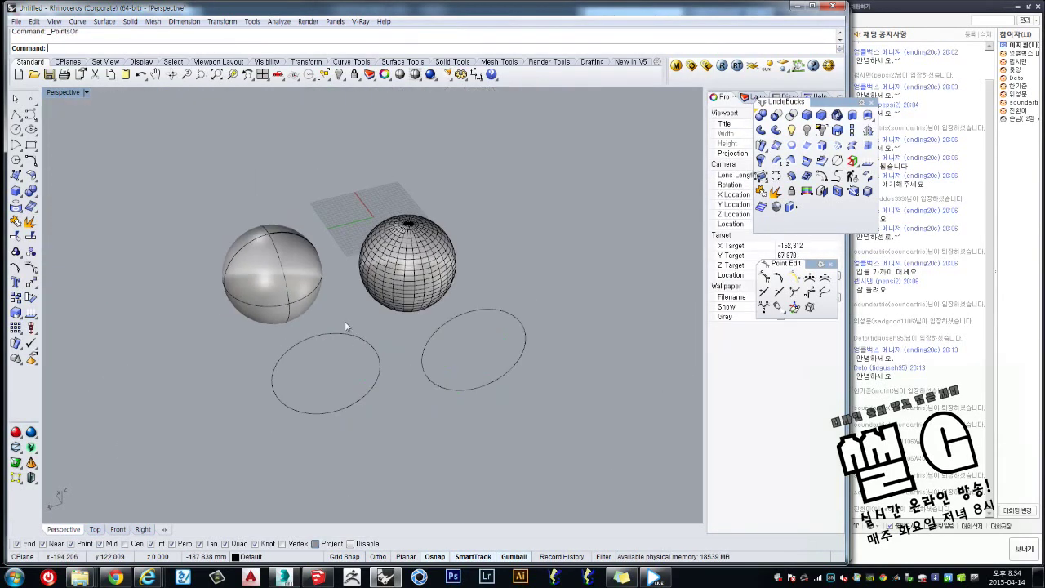
pyautogui.moveTo(497, 325); pyautogui.dragTo(341, 415)
pyautogui.press('Delete')
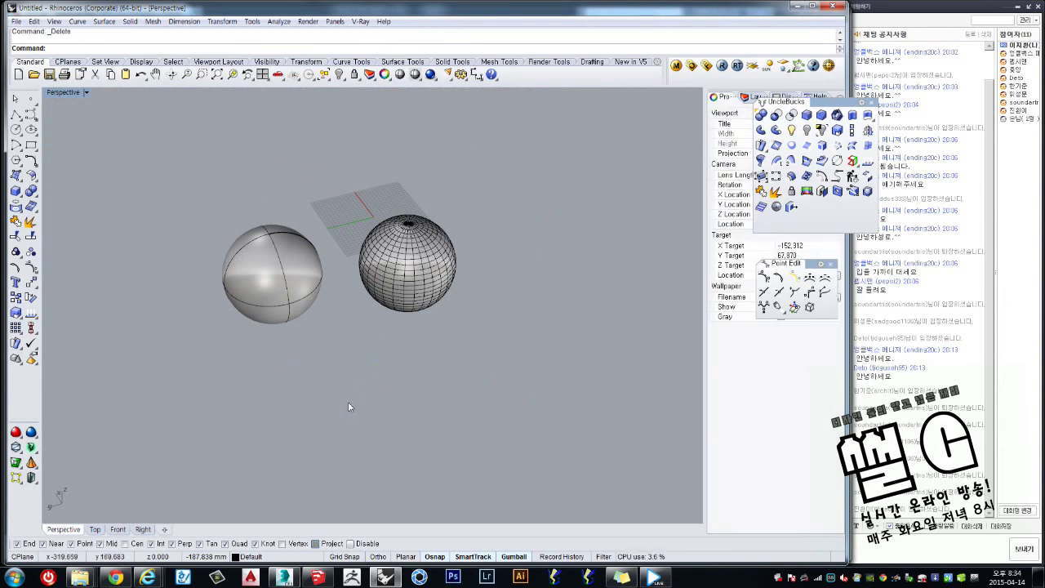
pyautogui.write('Conto')
# Contour both spheres into stacked circles at a spacing of 50.
pyautogui.press('Return')
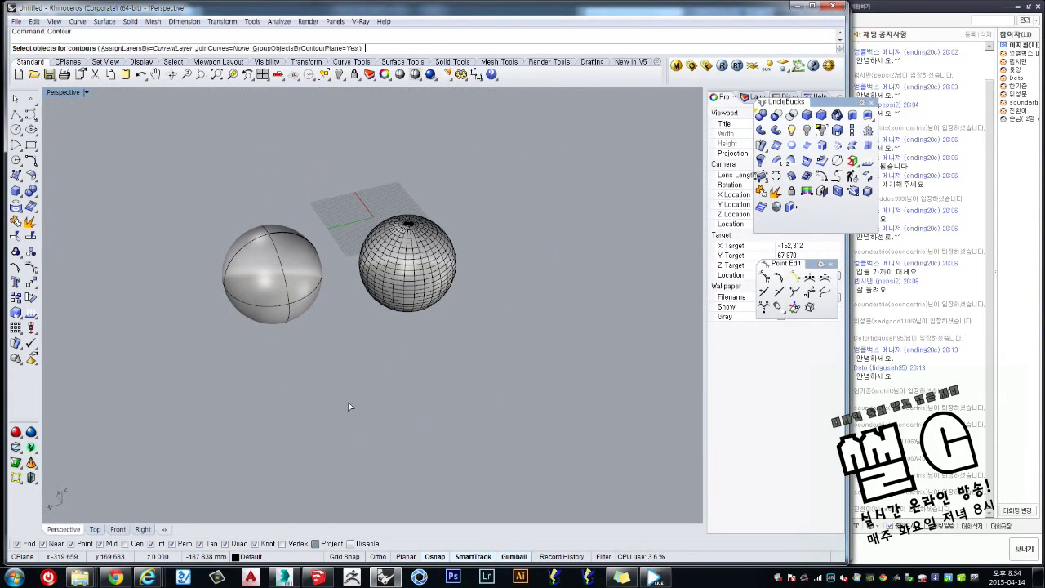
pyautogui.click(383, 302)
pyautogui.click(302, 302)
pyautogui.press('Return')
pyautogui.click(371, 366)
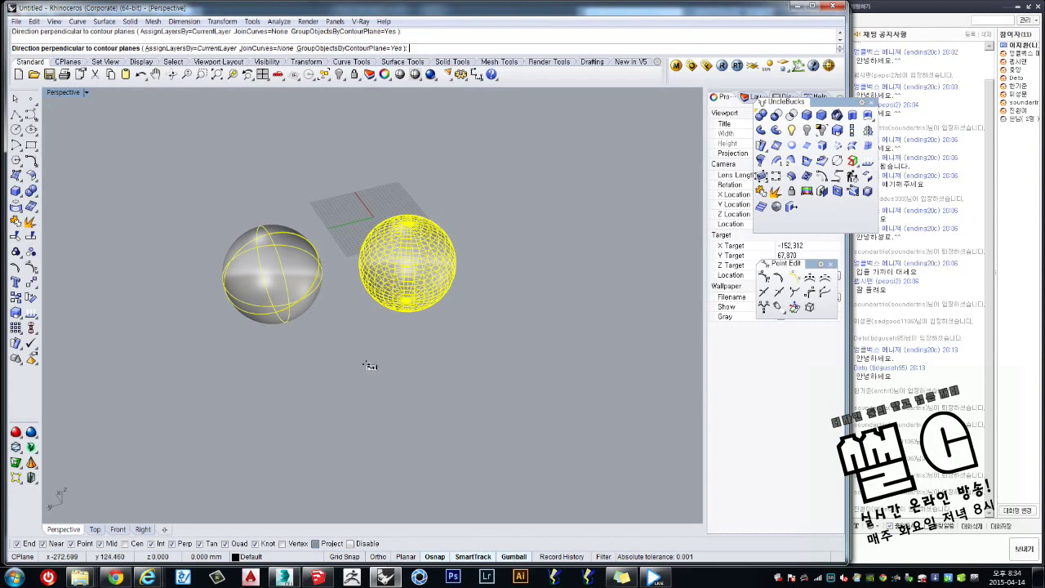
pyautogui.click(359, 326)
pyautogui.write('50')
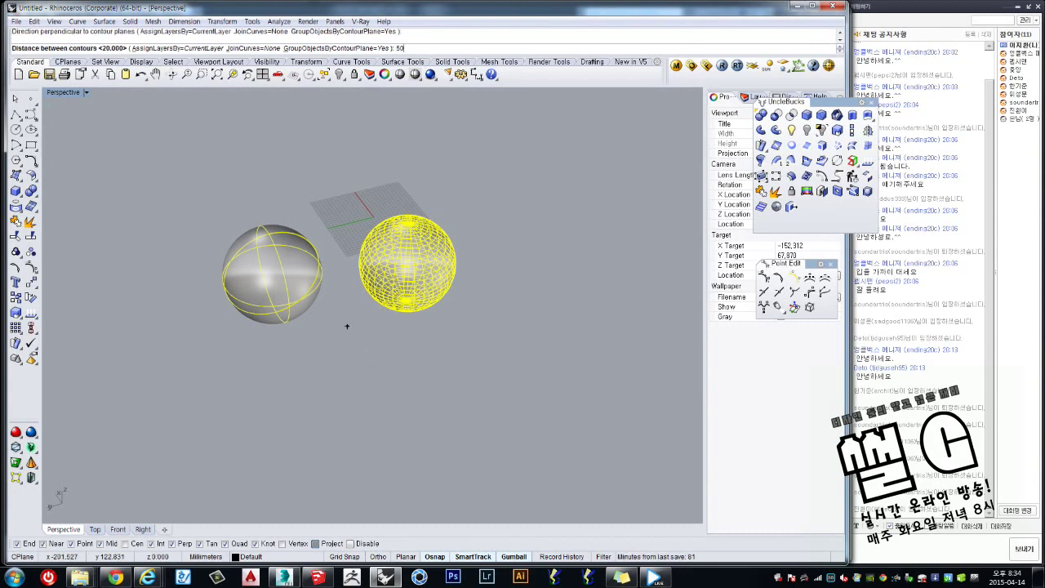
pyautogui.press('Return')
# Move the contour circles below the spheres and show the large circles' control points.
pyautogui.moveTo(333, 253); pyautogui.dragTo(416, 408)
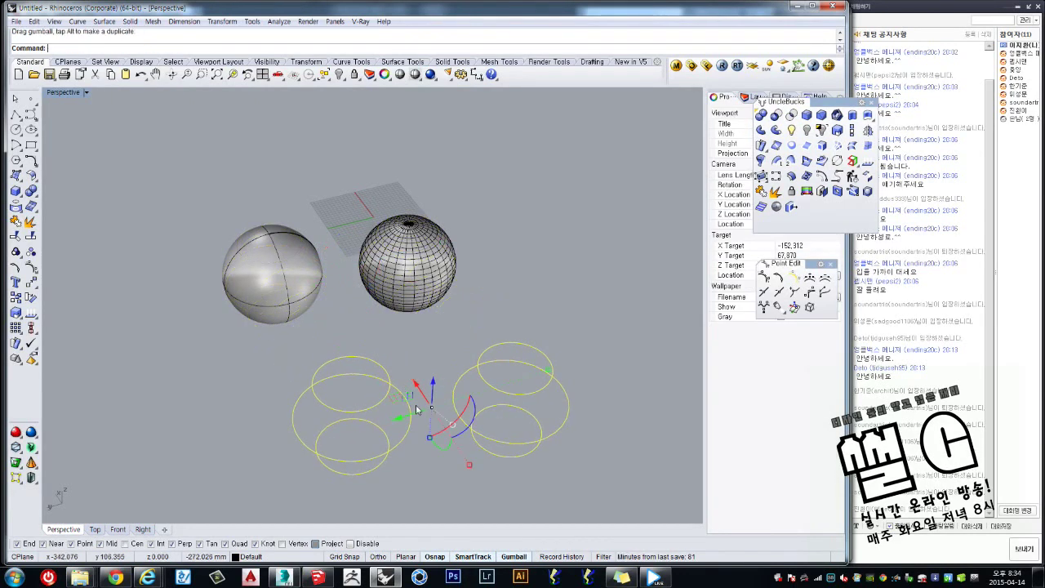
pyautogui.scroll(3, 416, 408)
pyautogui.scroll(1, 424, 387)
pyautogui.press('F10')
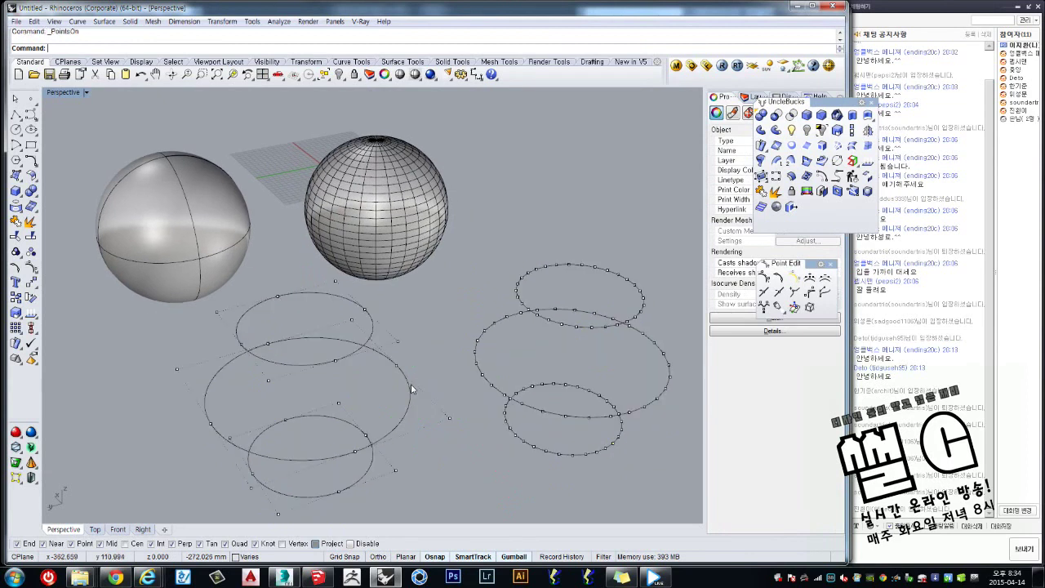
pyautogui.scroll(-1, 403, 382)
pyautogui.click(392, 379)
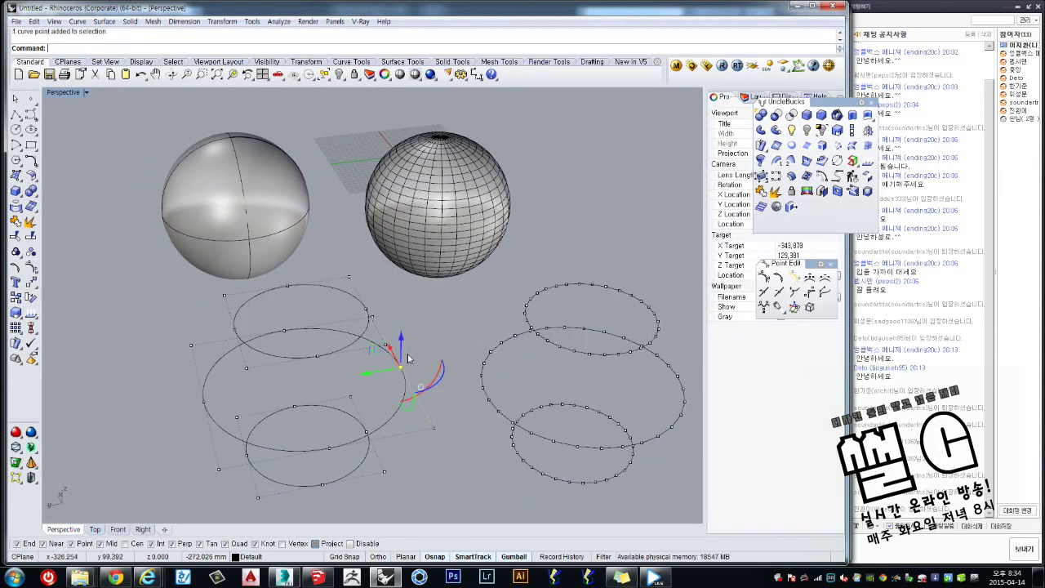
pyautogui.scroll(2, 392, 384)
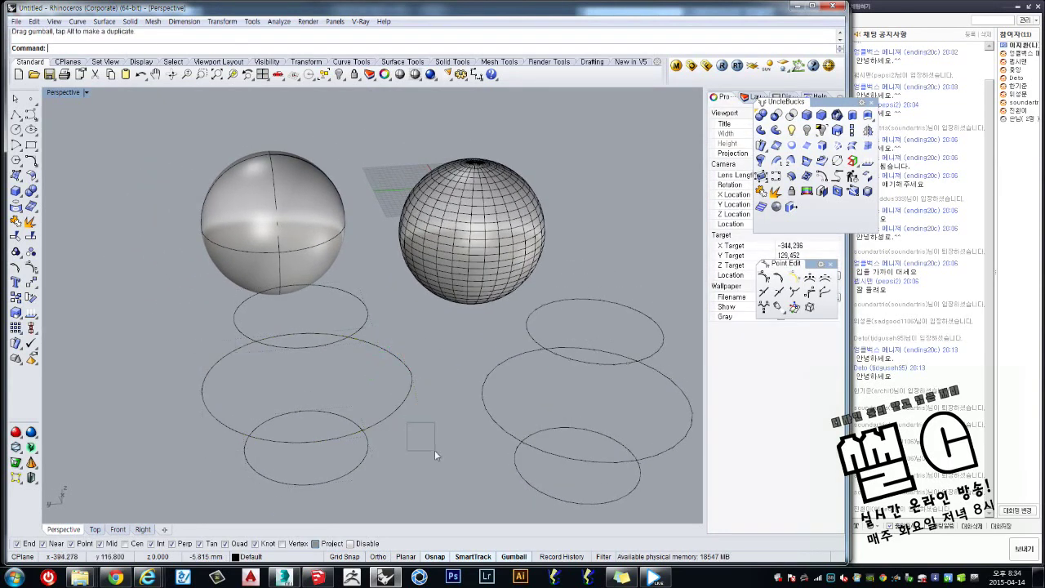
pyautogui.moveTo(434, 450); pyautogui.dragTo(377, 394)
pyautogui.press('F10')
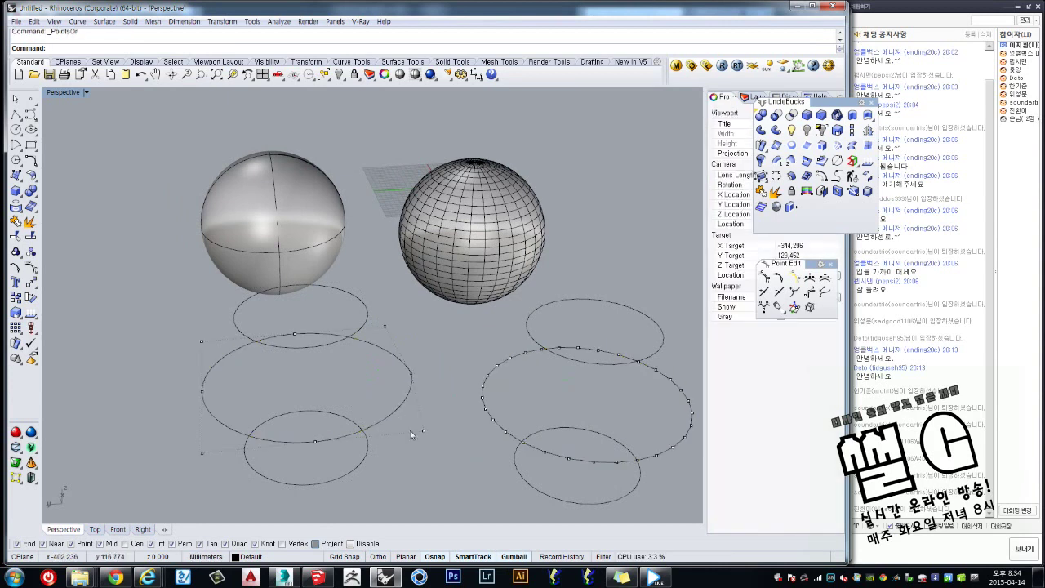
# Select control points on the left and right contour circles to inspect them.
pyautogui.click(421, 430)
pyautogui.moveTo(419, 433)
pyautogui.mouseDown(button='right')
pyautogui.moveTo(409, 441)
pyautogui.moveTo(408, 387)
pyautogui.mouseUp(button='right')
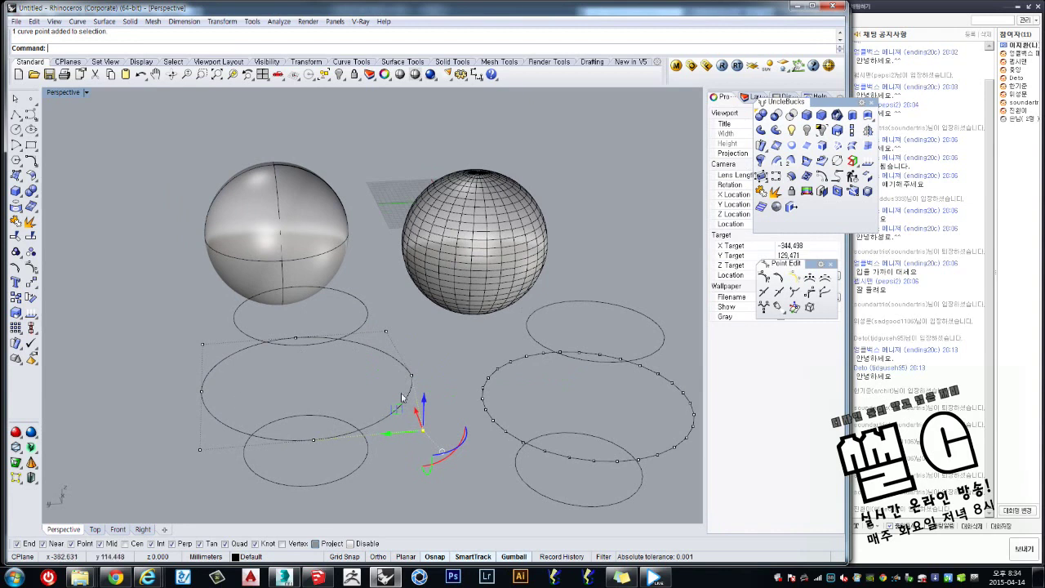
pyautogui.click(478, 389)
pyautogui.click(484, 390)
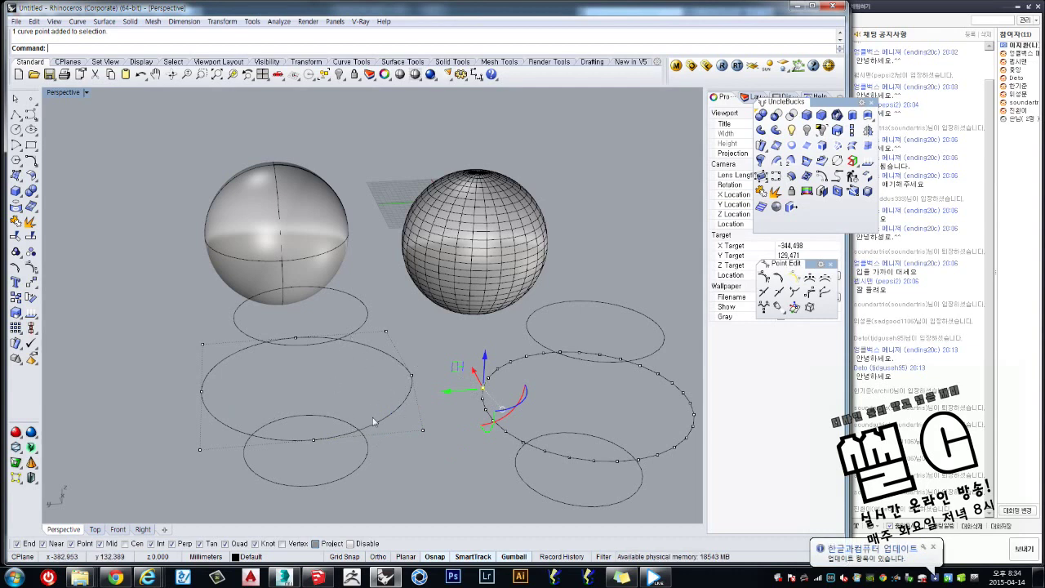
pyautogui.moveTo(422, 403)
pyautogui.keyDown('shift'); pyautogui.mouseDown(button='right')
pyautogui.moveTo(379, 392)
pyautogui.moveTo(404, 401)
pyautogui.mouseUp(button='right'); pyautogui.keyUp('shift')
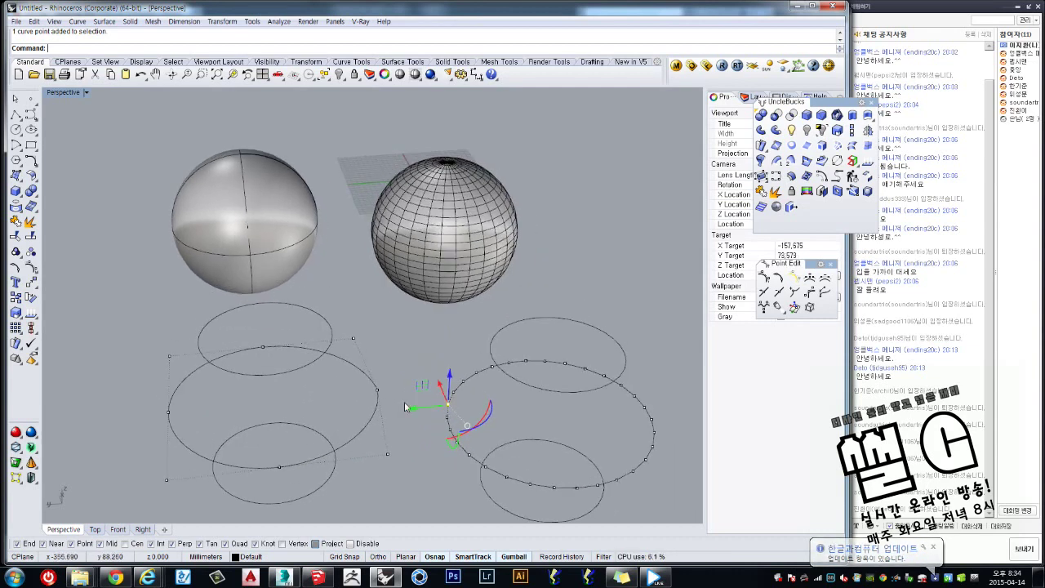
pyautogui.click(450, 252)
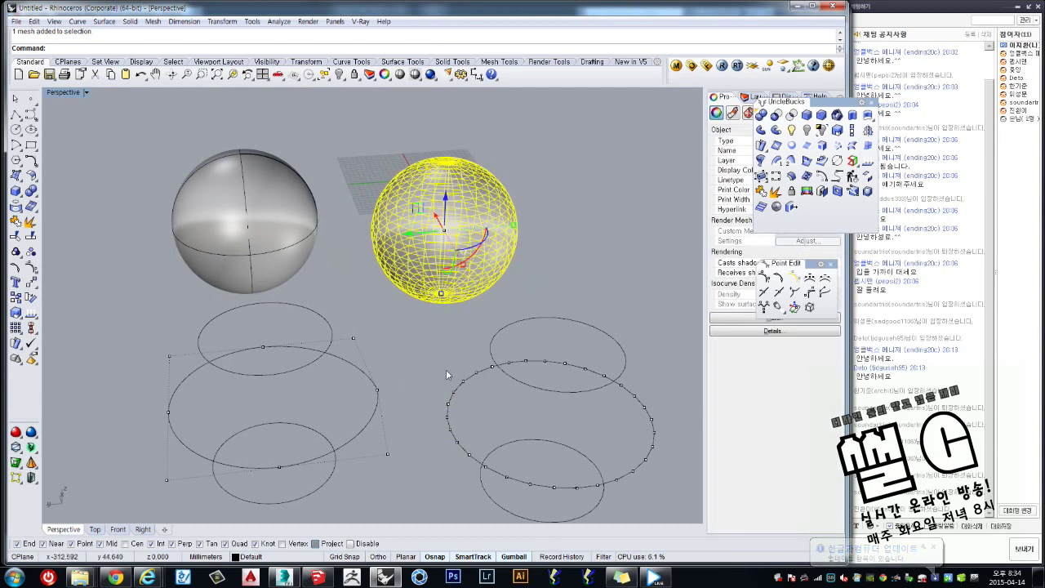
pyautogui.click(453, 393)
pyautogui.scroll(3, 462, 389)
pyautogui.scroll(2, 462, 388)
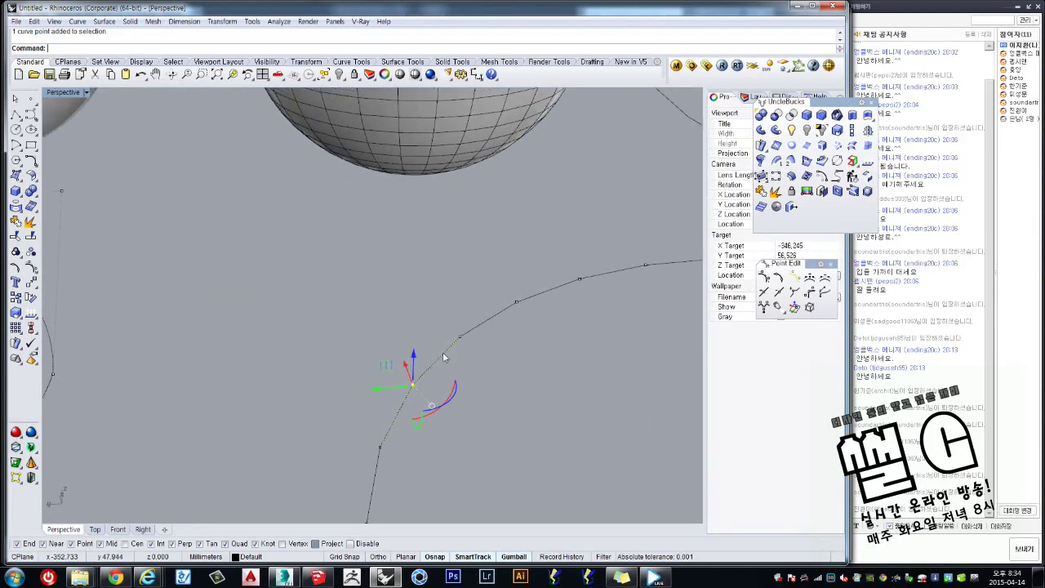
pyautogui.scroll(-1, 410, 207)
pyautogui.click(404, 333)
pyautogui.scroll(-1, 387, 395)
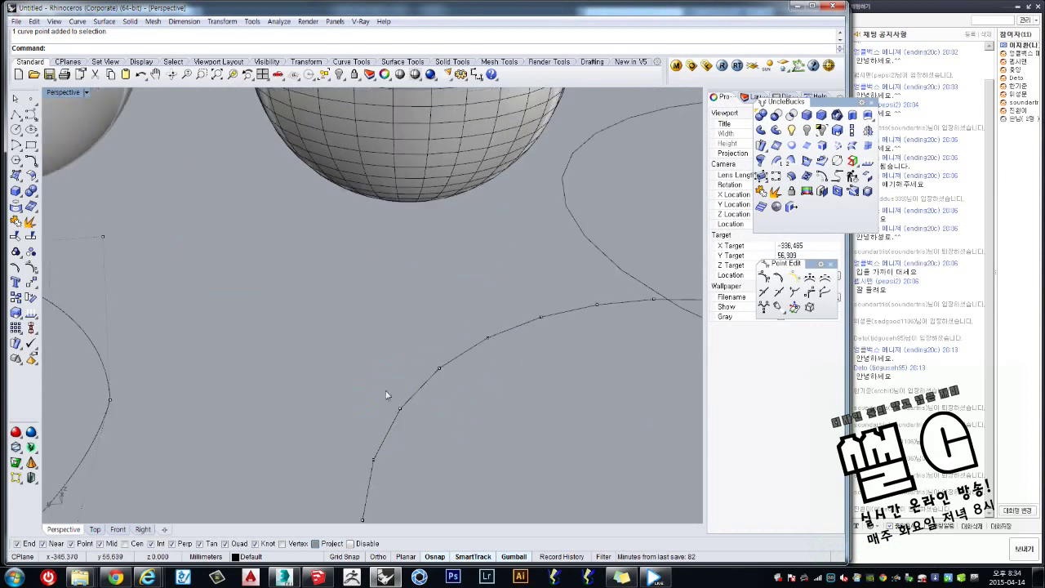
pyautogui.click(399, 408)
pyautogui.click(446, 389)
# Add one more control point to the selection, then select the smooth sphere on the left.
pyautogui.scroll(-2, 374, 450)
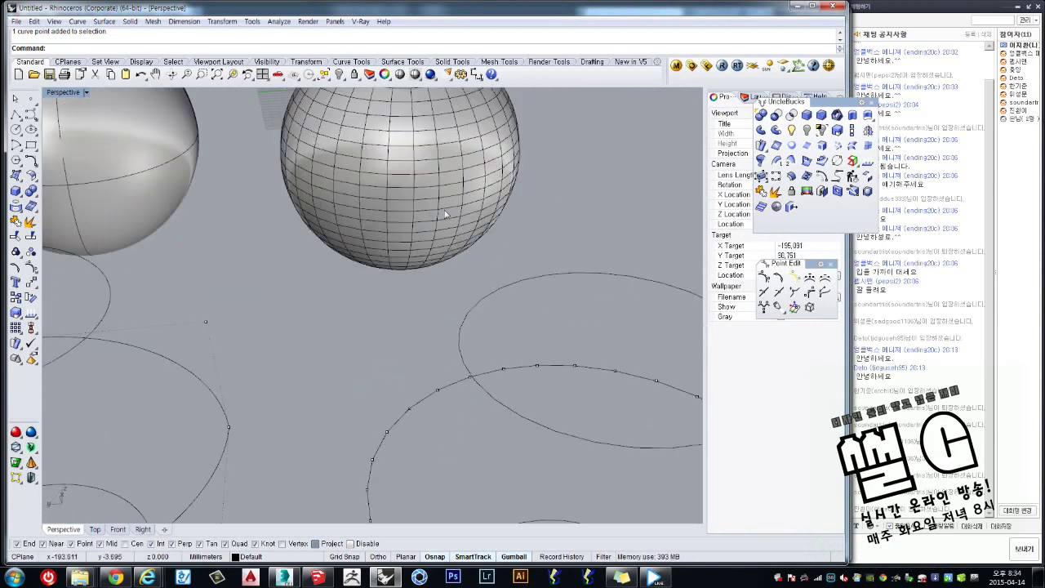
pyautogui.scroll(2, 439, 171)
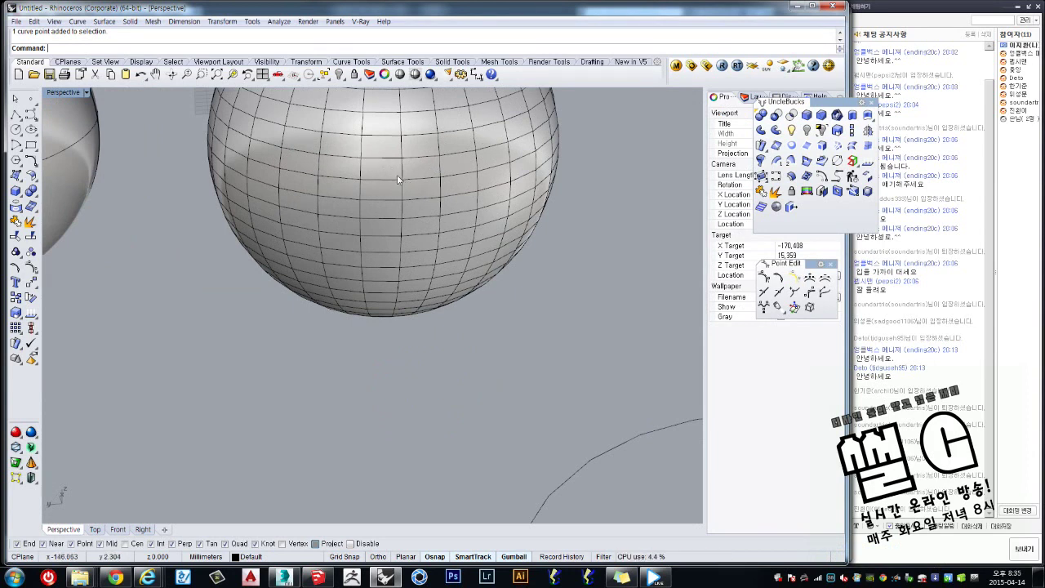
pyautogui.scroll(-4, 376, 163)
pyautogui.scroll(2, 410, 346)
pyautogui.keyDown('shift'); pyautogui.click(338, 302); pyautogui.keyUp('shift')
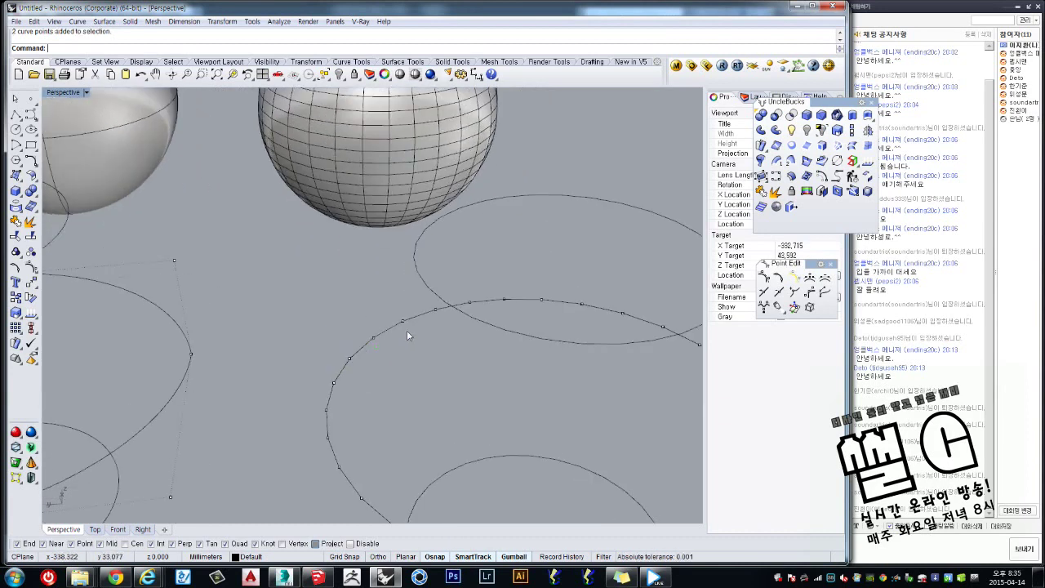
pyautogui.scroll(-2, 376, 330)
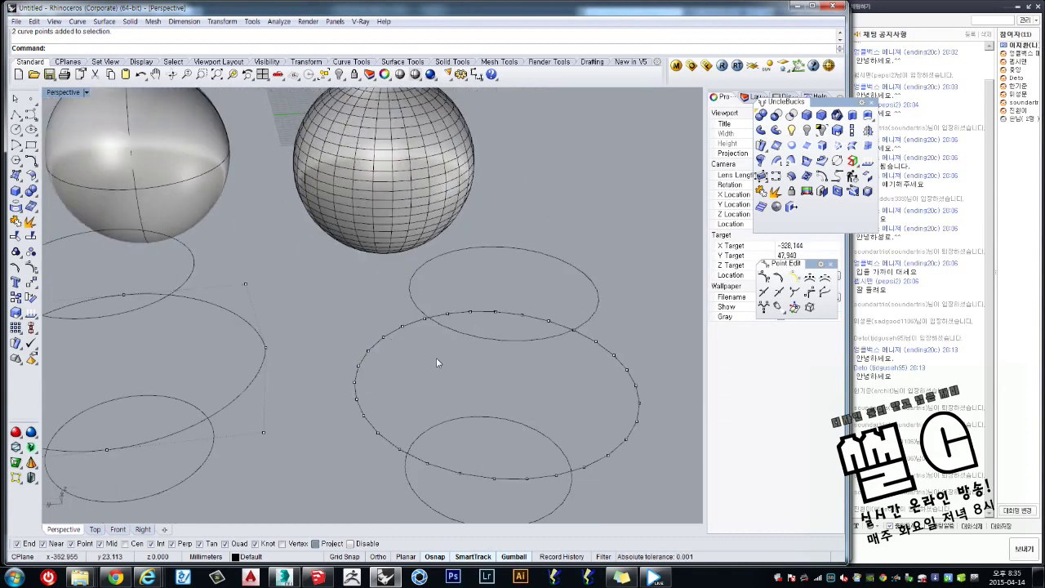
pyautogui.scroll(-1, 429, 356)
pyautogui.scroll(1, 393, 330)
pyautogui.click(283, 198)
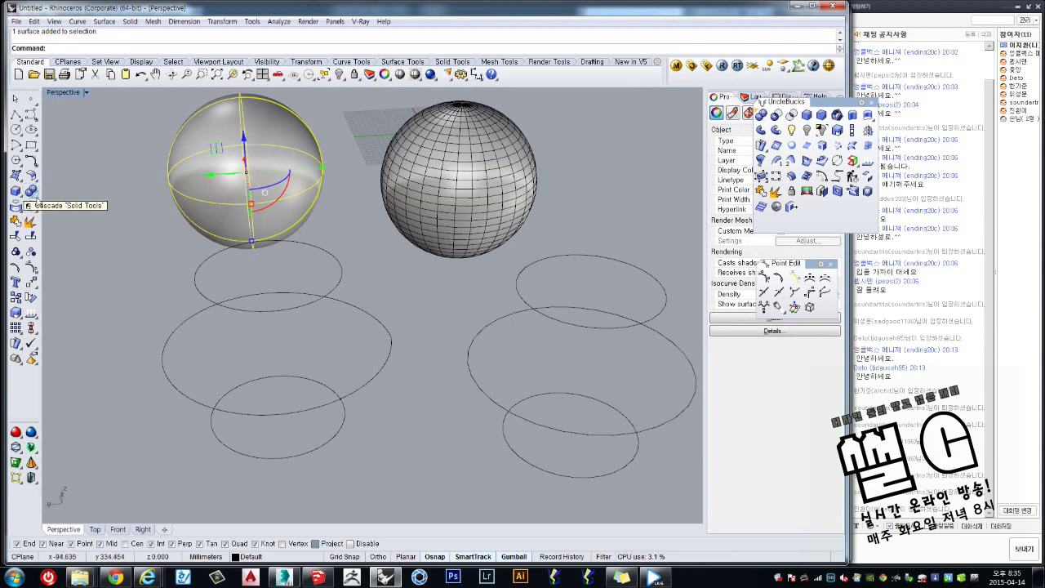
# Mesh the smooth sphere with the density slider pushed toward more polygons.
pyautogui.click(32, 191)
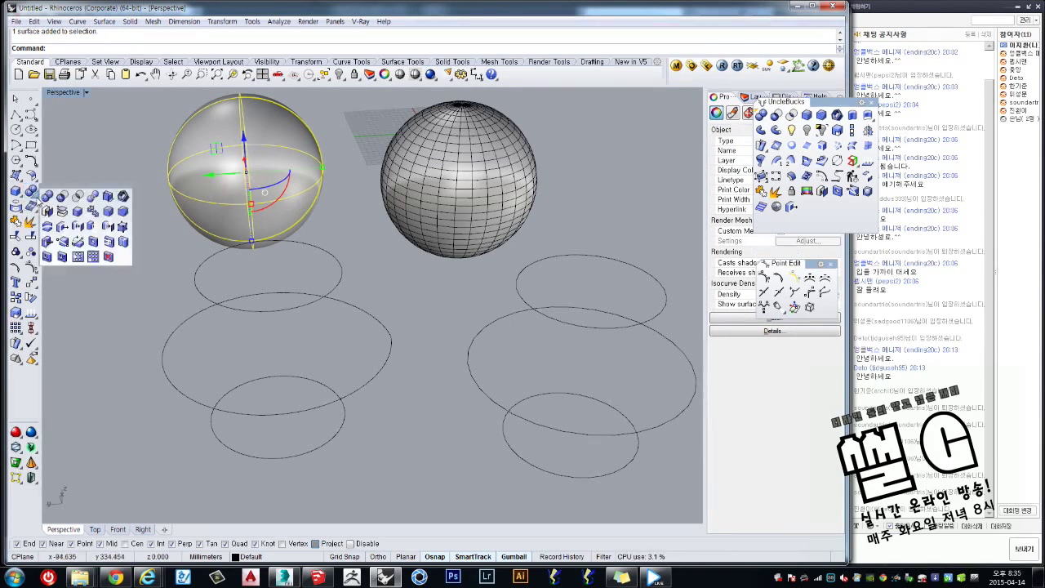
pyautogui.click(31, 208)
pyautogui.press('Escape')
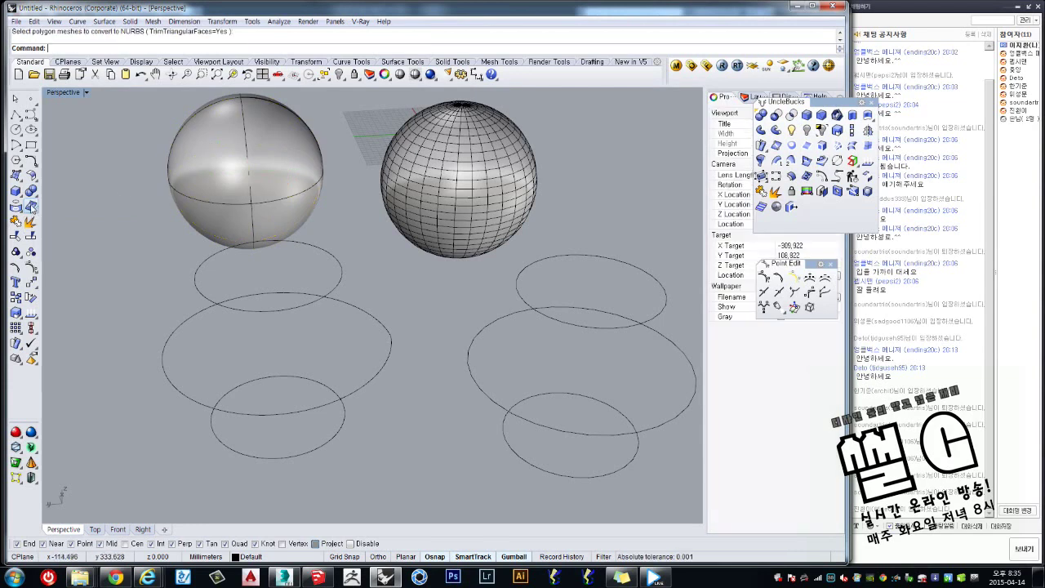
pyautogui.click(31, 208)
pyautogui.click(196, 147)
pyautogui.press('Return')
pyautogui.click(539, 302)
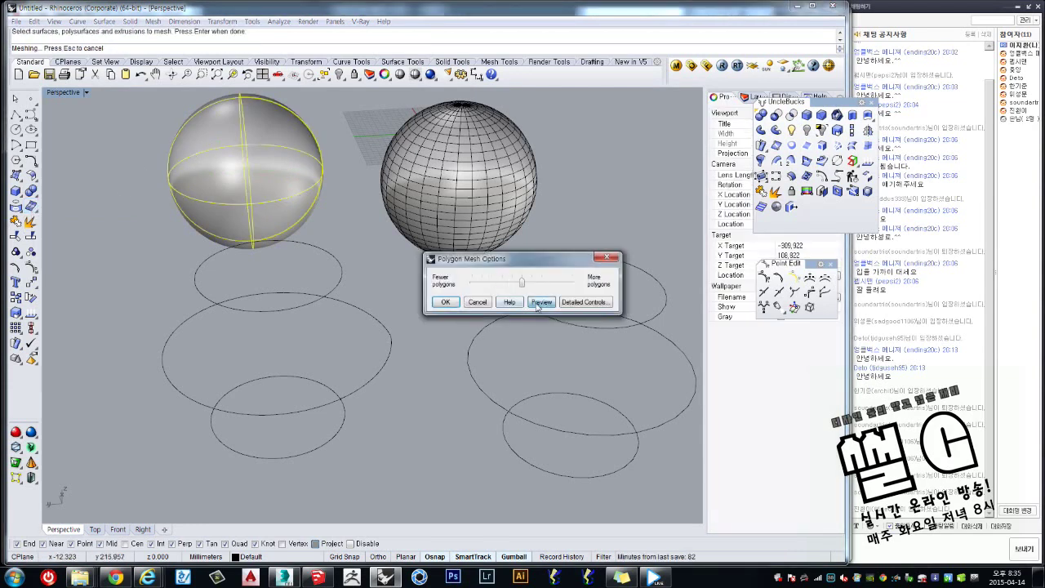
pyautogui.moveTo(526, 280); pyautogui.dragTo(566, 281)
pyautogui.click(542, 302)
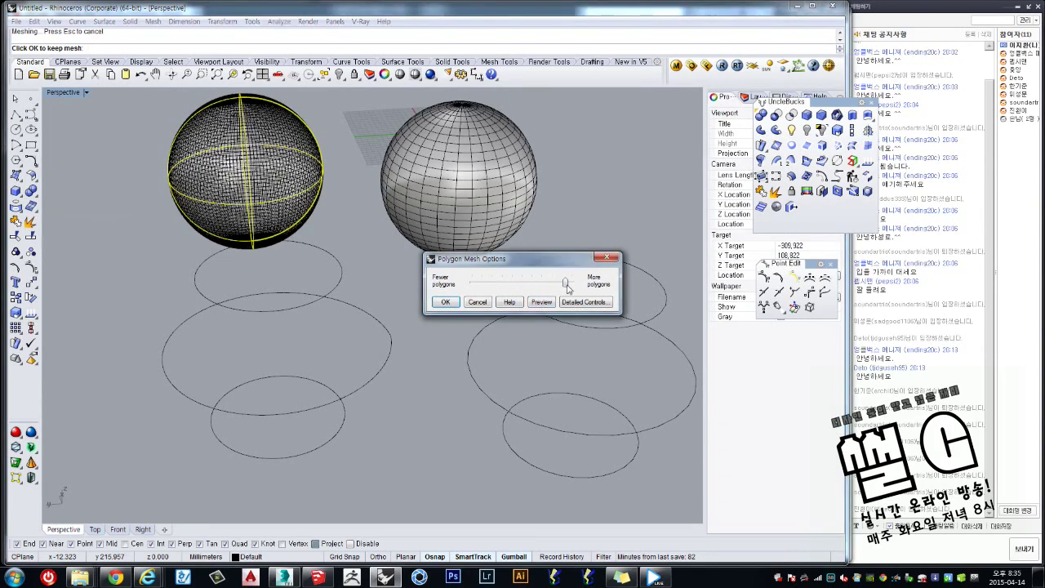
pyautogui.click(545, 302)
pyautogui.click(445, 302)
# Pick the new mesh from the overlapping sphere and move it down below the originals.
pyautogui.click(261, 206)
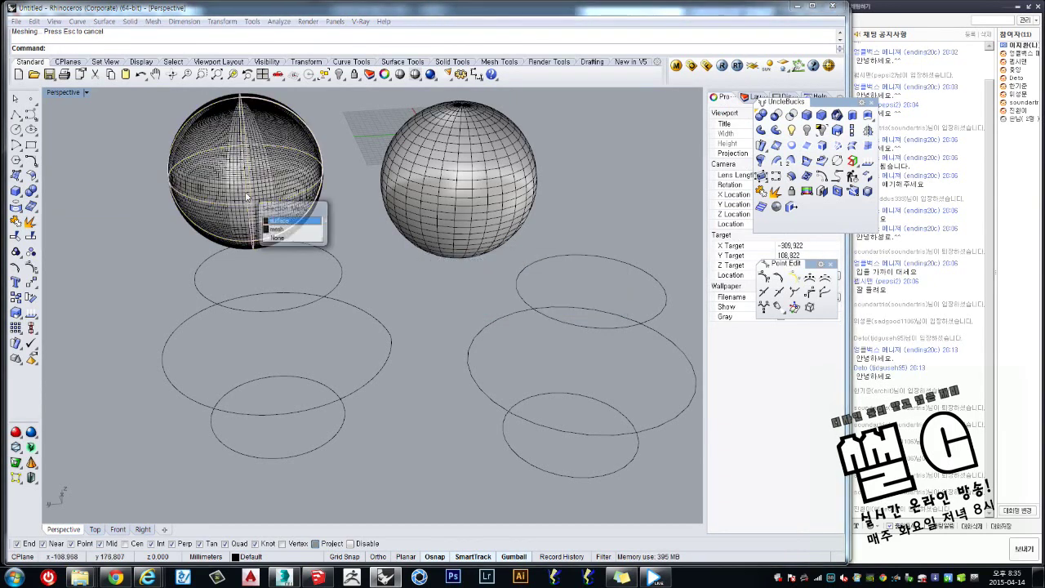
pyautogui.click(276, 230)
pyautogui.scroll(-3, 275, 229)
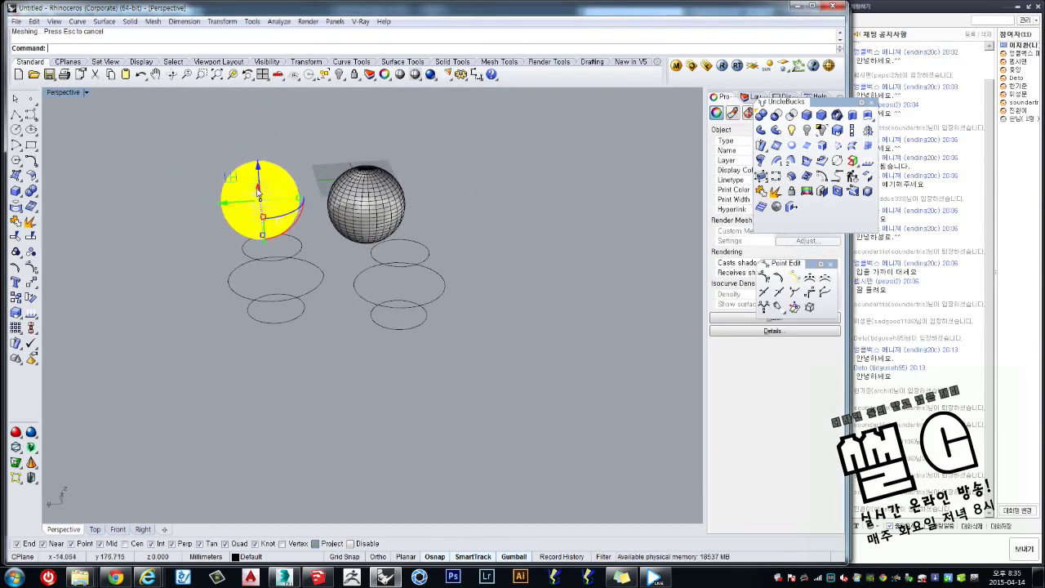
pyautogui.moveTo(261, 216); pyautogui.dragTo(280, 360)
pyautogui.hotkey('ctrl', 'alt', 'e')
pyautogui.press('Escape')
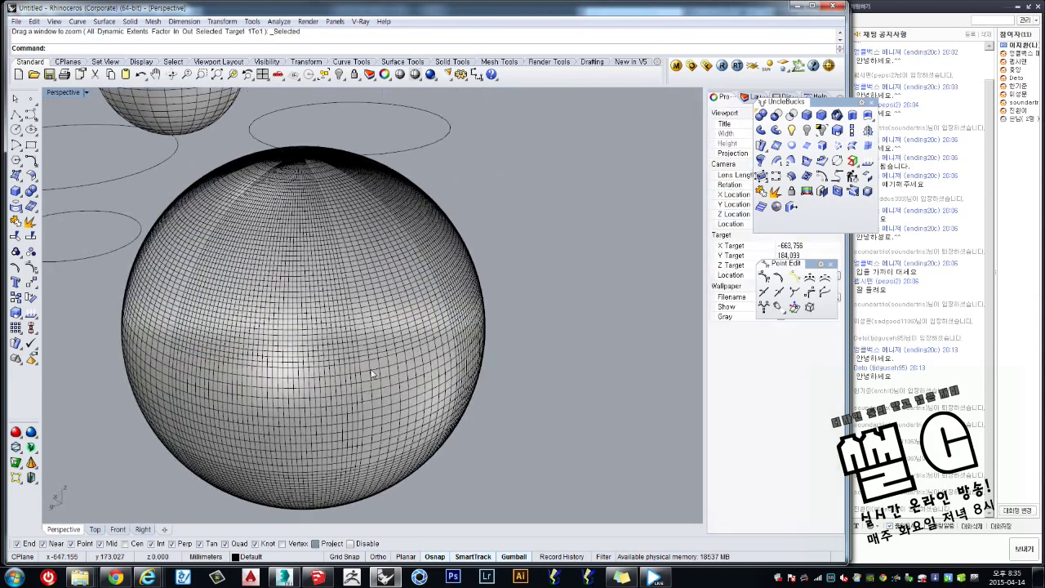
pyautogui.moveTo(392, 323); pyautogui.dragTo(292, 270, button='right')
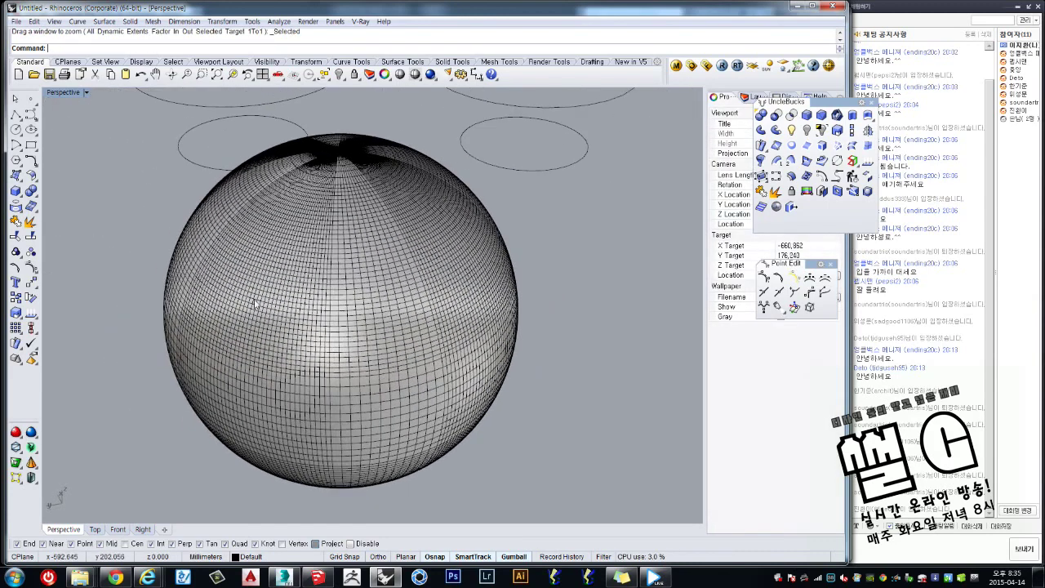
pyautogui.click(543, 105)
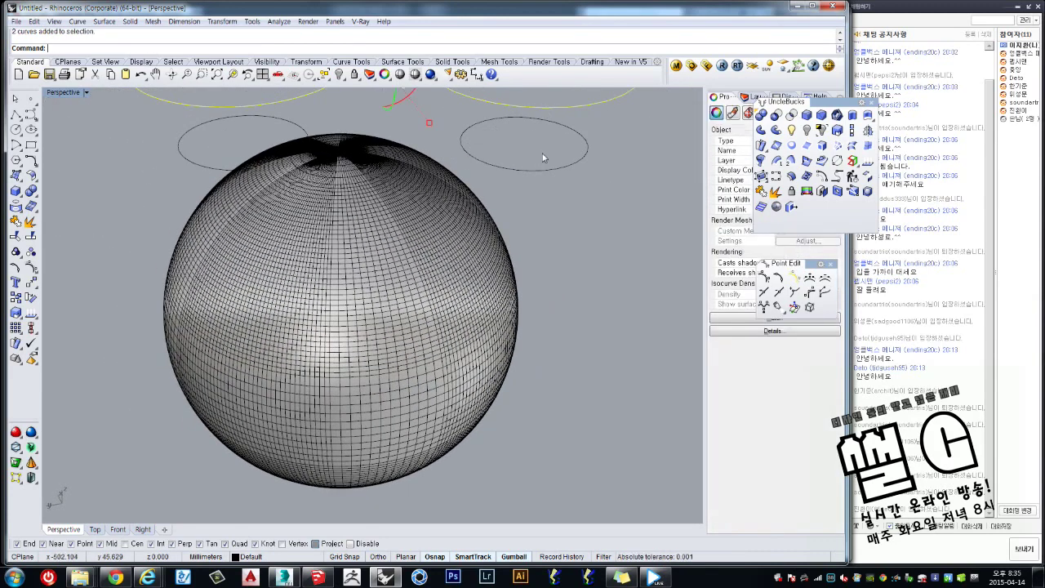
pyautogui.moveTo(543, 104); pyautogui.dragTo(502, 208, button='right')
pyautogui.scroll(-3, 501, 242)
pyautogui.scroll(-2, 437, 303)
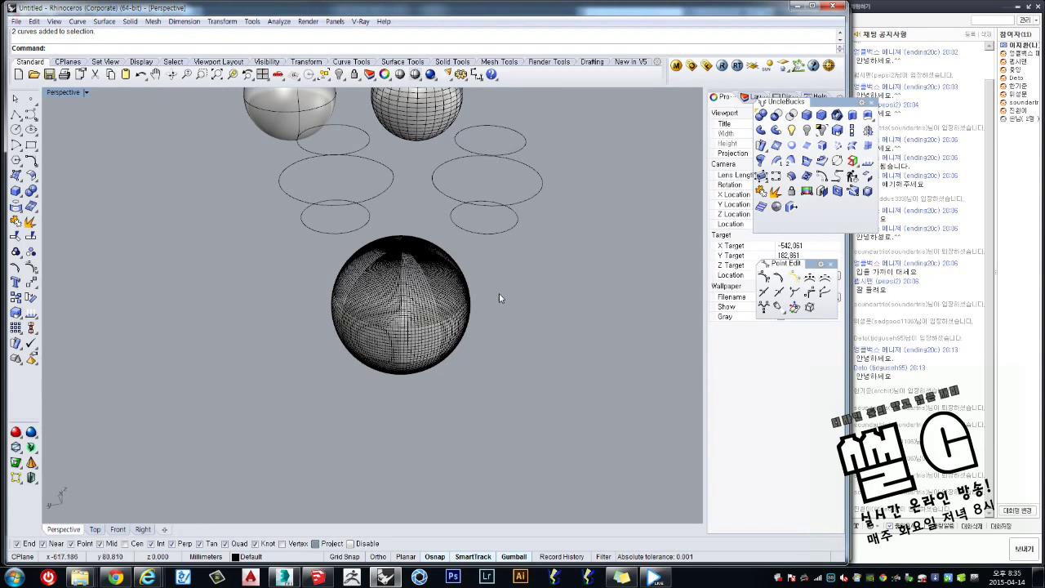
pyautogui.scroll(4, 400, 225)
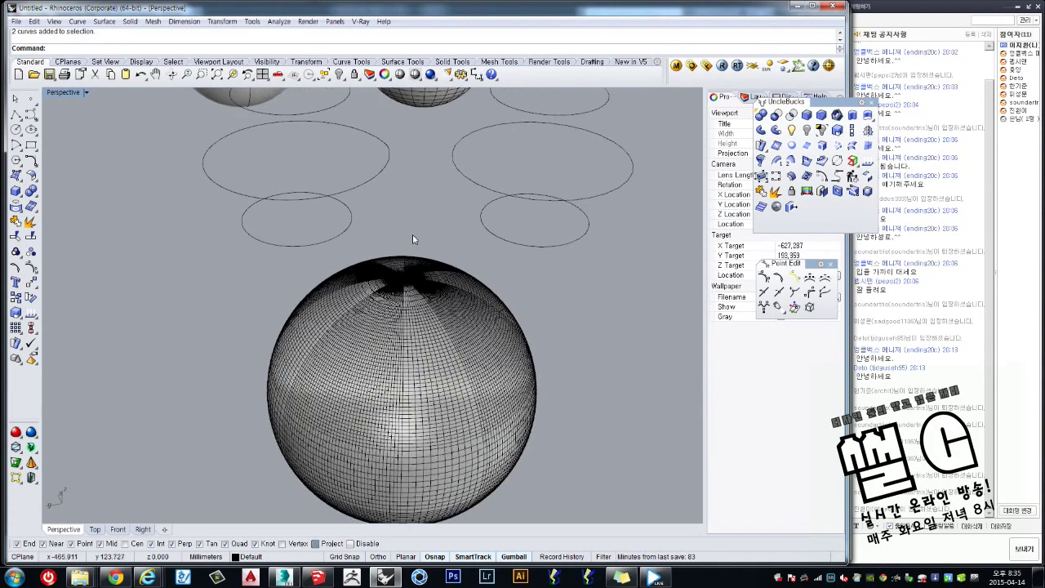
pyautogui.scroll(2, 413, 237)
pyautogui.scroll(-5, 424, 232)
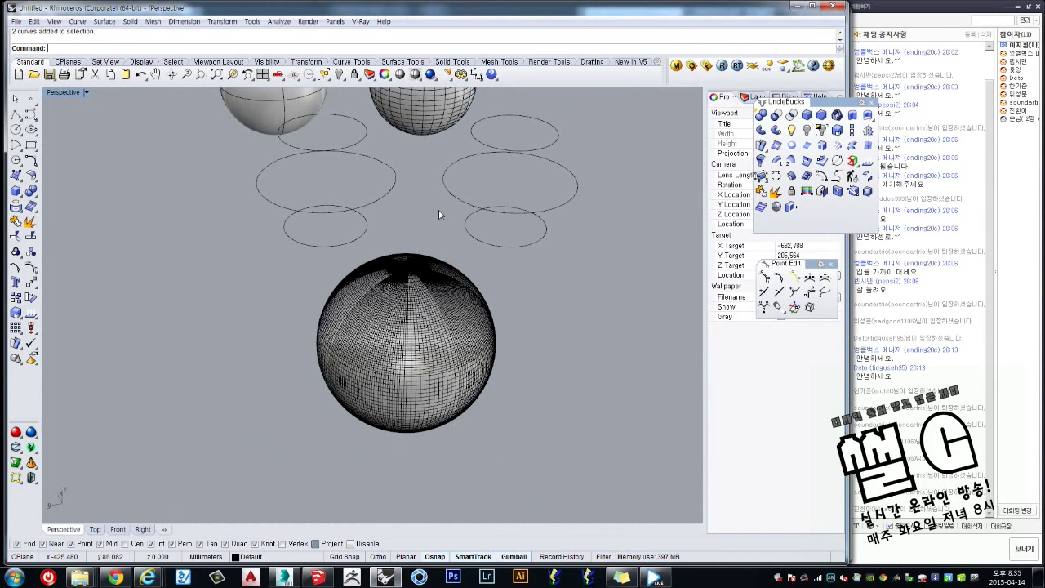
pyautogui.moveTo(438, 214); pyautogui.dragTo(440, 236, button='right')
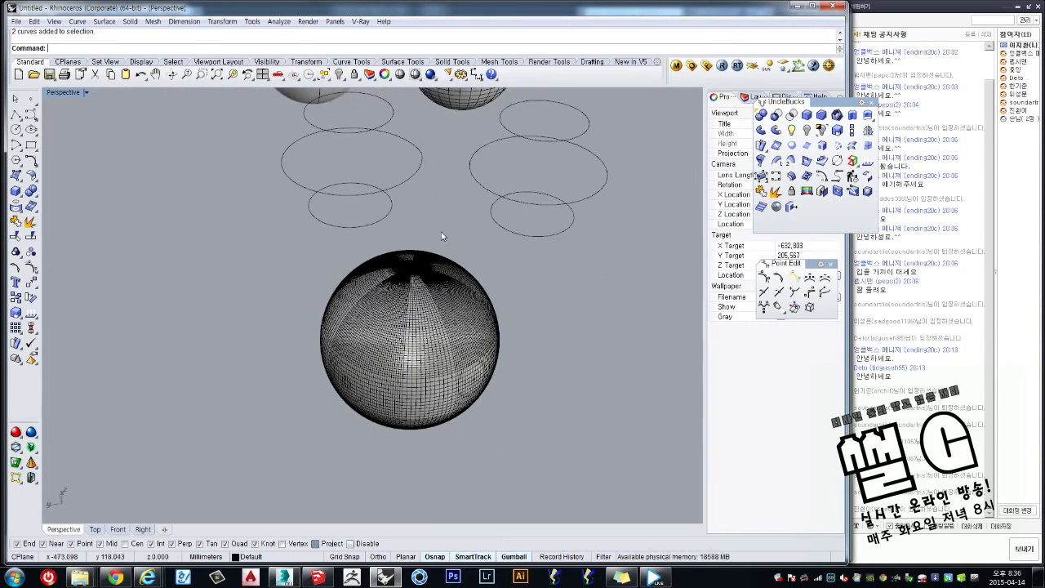
pyautogui.click(441, 307)
pyautogui.scroll(2, 552, 316)
pyautogui.click(552, 316)
pyautogui.scroll(3, 489, 312)
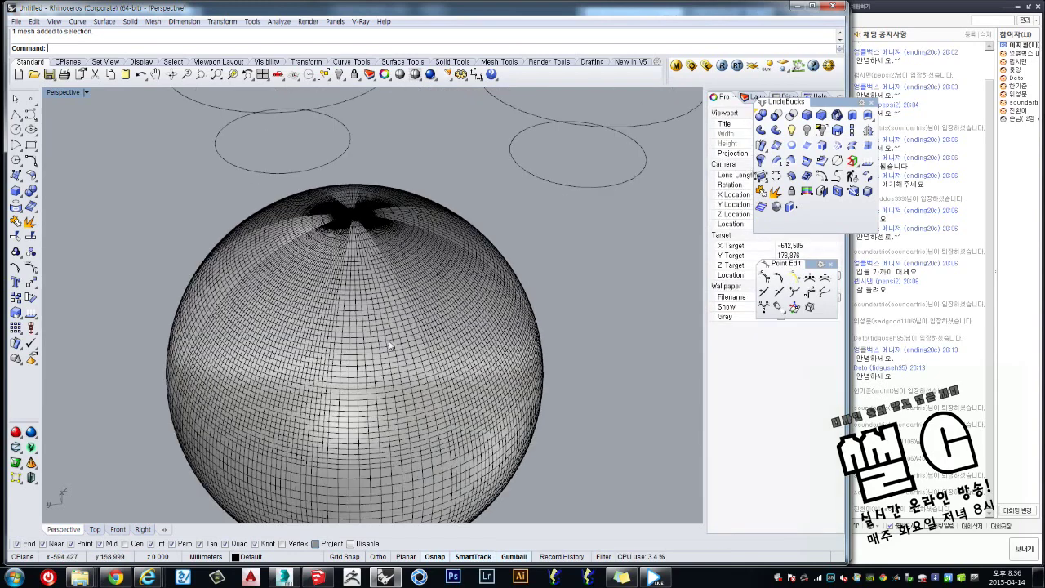
pyautogui.scroll(2, 465, 322)
pyautogui.scroll(2, 457, 323)
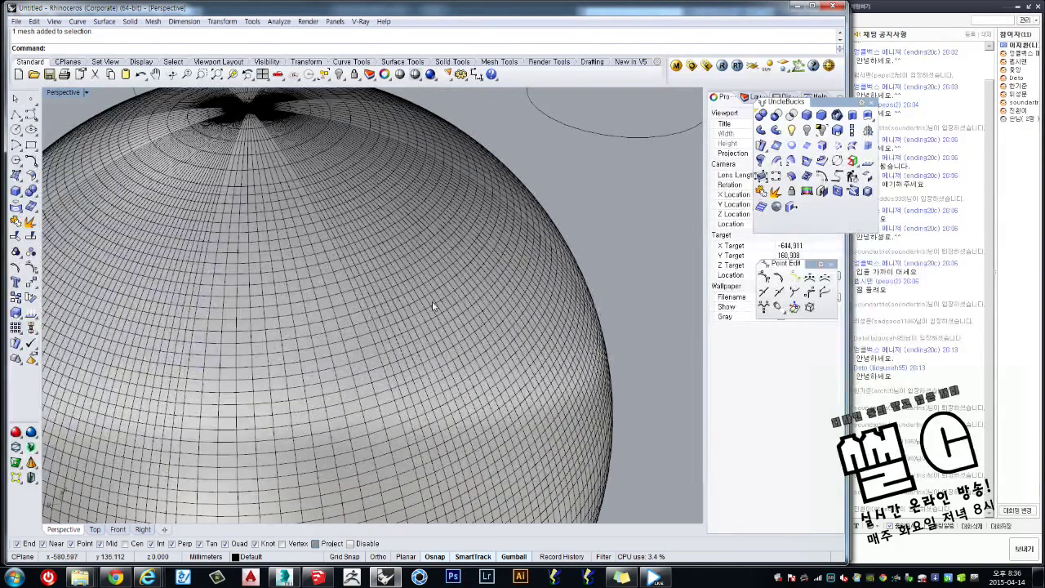
pyautogui.scroll(2, 432, 268)
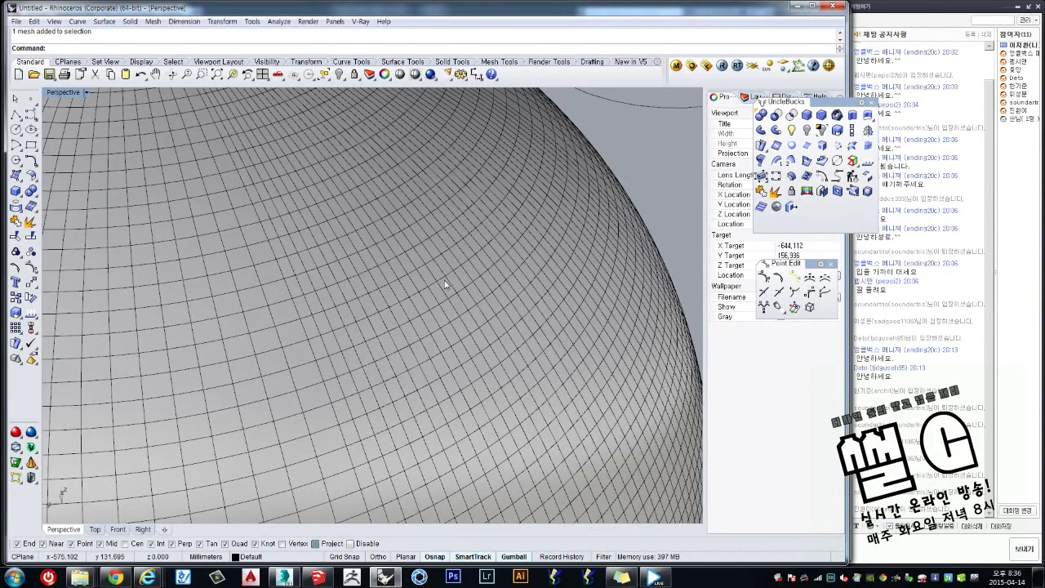
pyautogui.scroll(-2, 445, 279)
pyautogui.scroll(-5, 444, 280)
pyautogui.scroll(-2, 444, 280)
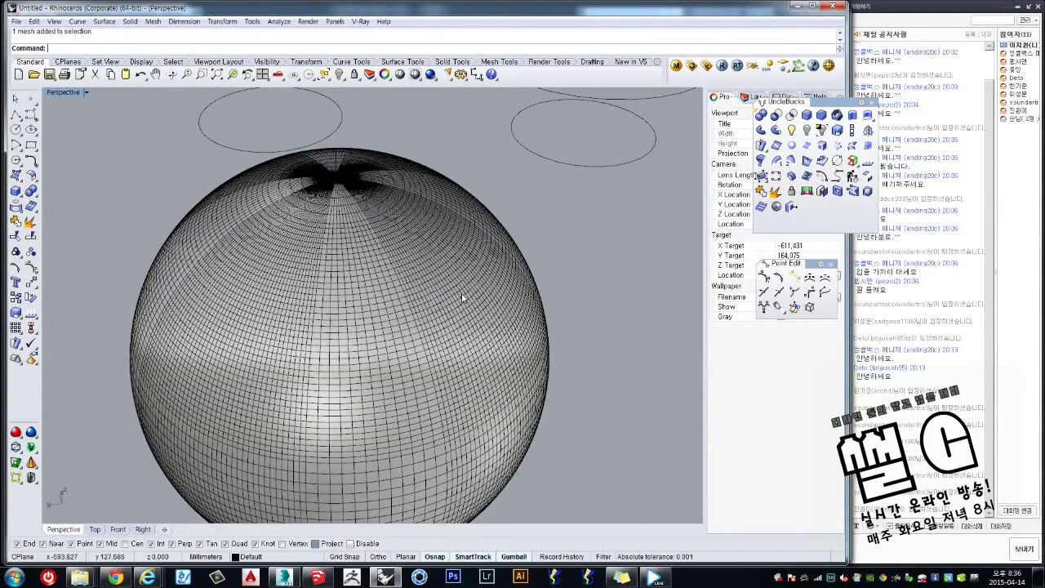
pyautogui.scroll(2, 437, 300)
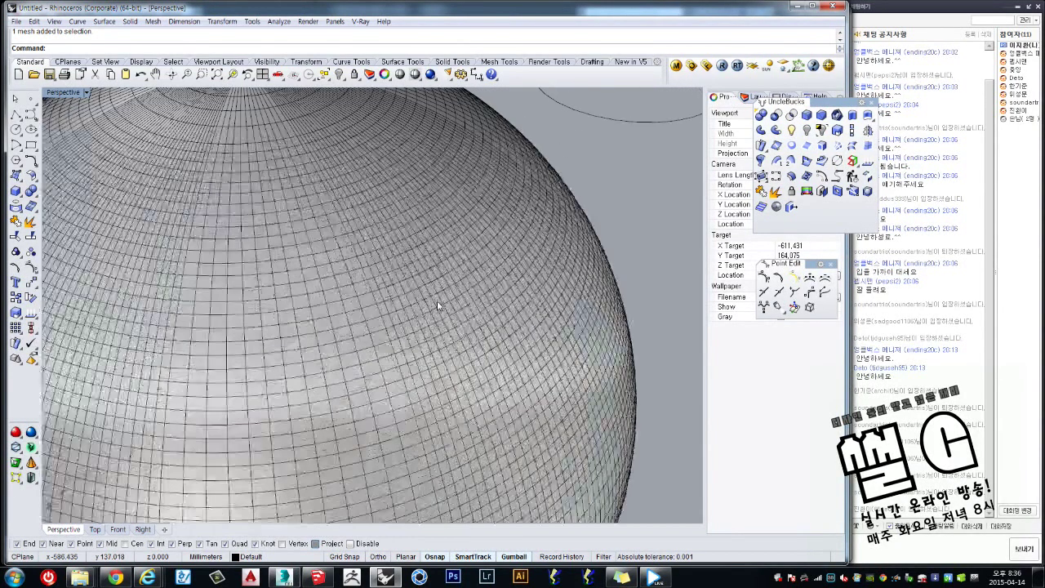
pyautogui.scroll(2, 437, 300)
pyautogui.scroll(2, 437, 300)
pyautogui.scroll(1, 437, 300)
pyautogui.scroll(-2, 437, 300)
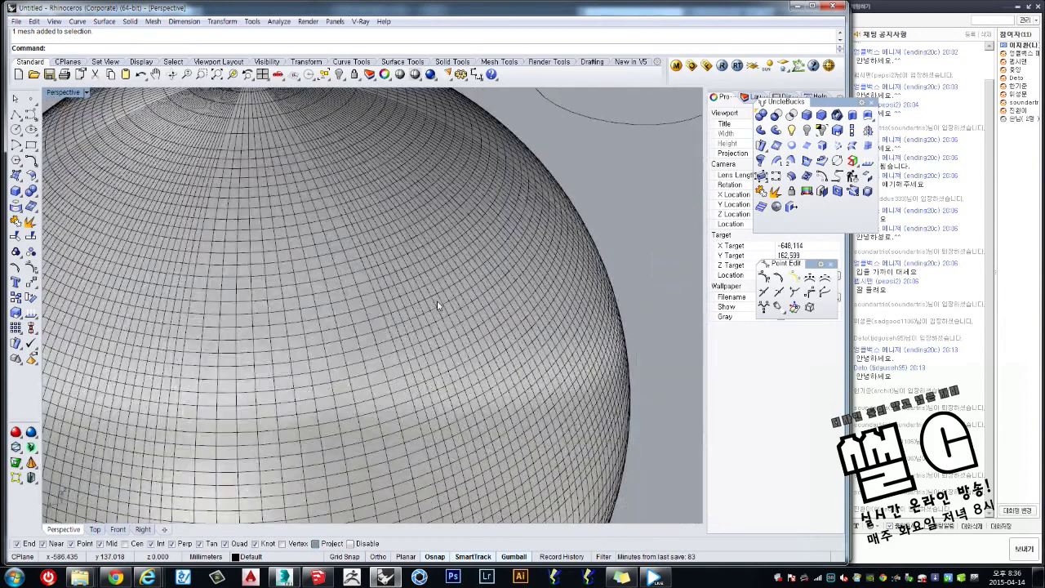
pyautogui.scroll(-2, 437, 301)
pyautogui.scroll(-2, 437, 300)
pyautogui.scroll(3, 373, 133)
# Drag the UncleBucks toolbar off the Properties panel to reveal camera settings, then switch to Internet Explorer.
pyautogui.scroll(3, 373, 133)
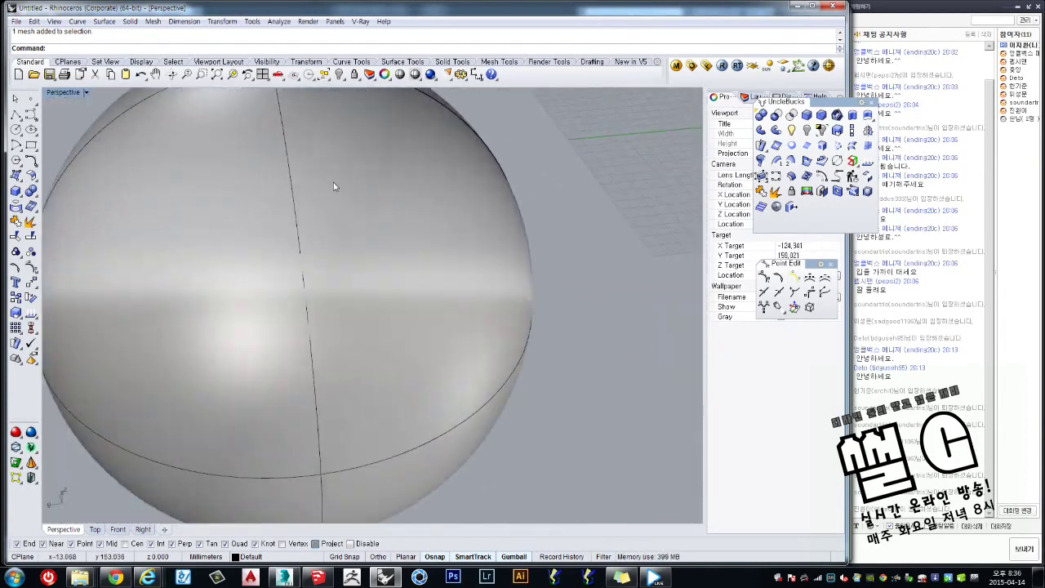
pyautogui.scroll(2, 343, 185)
pyautogui.scroll(-1, 566, 220)
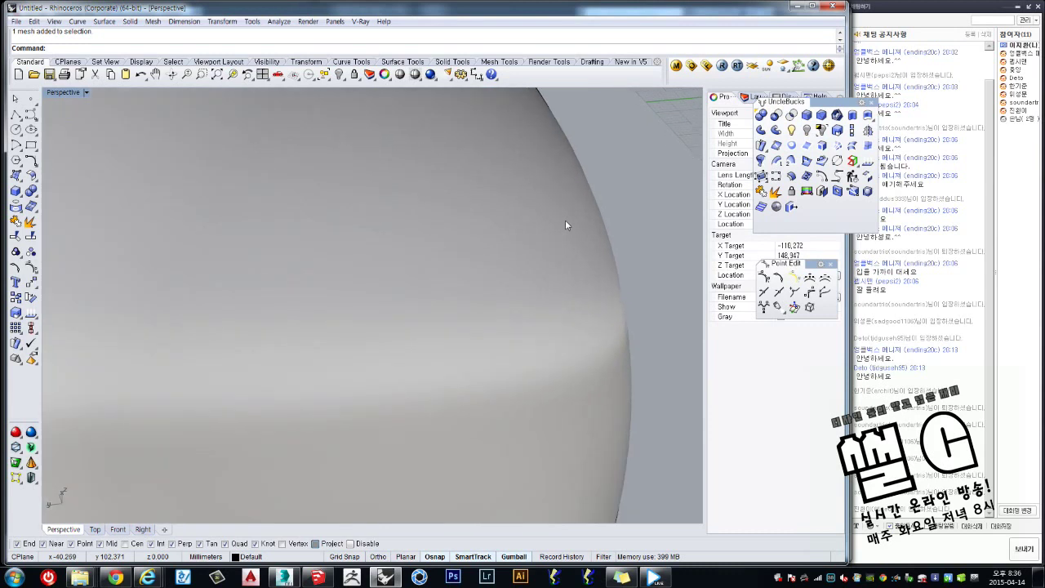
pyautogui.scroll(-2, 566, 219)
pyautogui.scroll(-2, 566, 220)
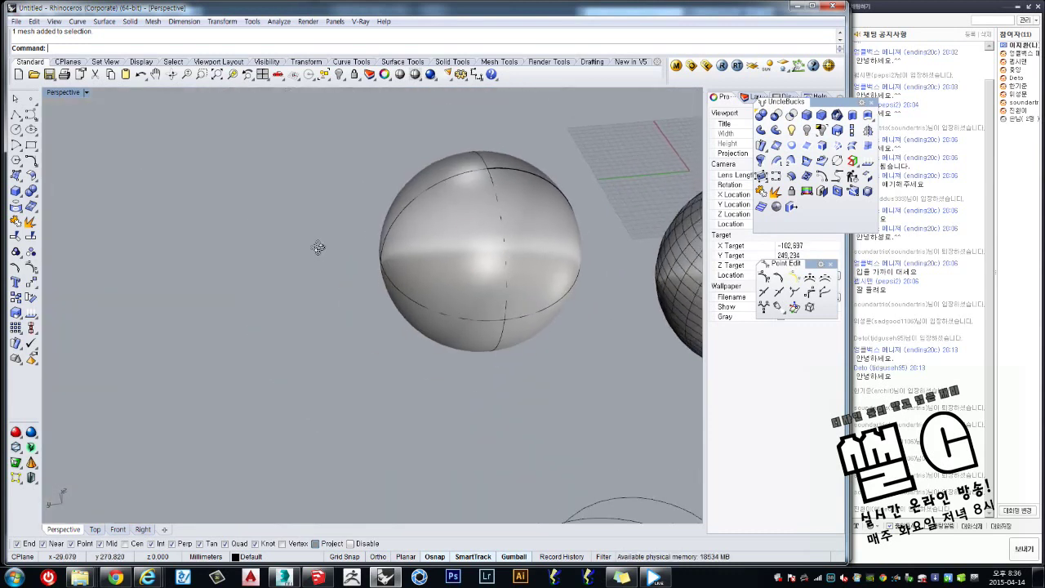
pyautogui.scroll(1, 349, 268)
pyautogui.scroll(1, 349, 268)
pyautogui.scroll(3, 492, 154)
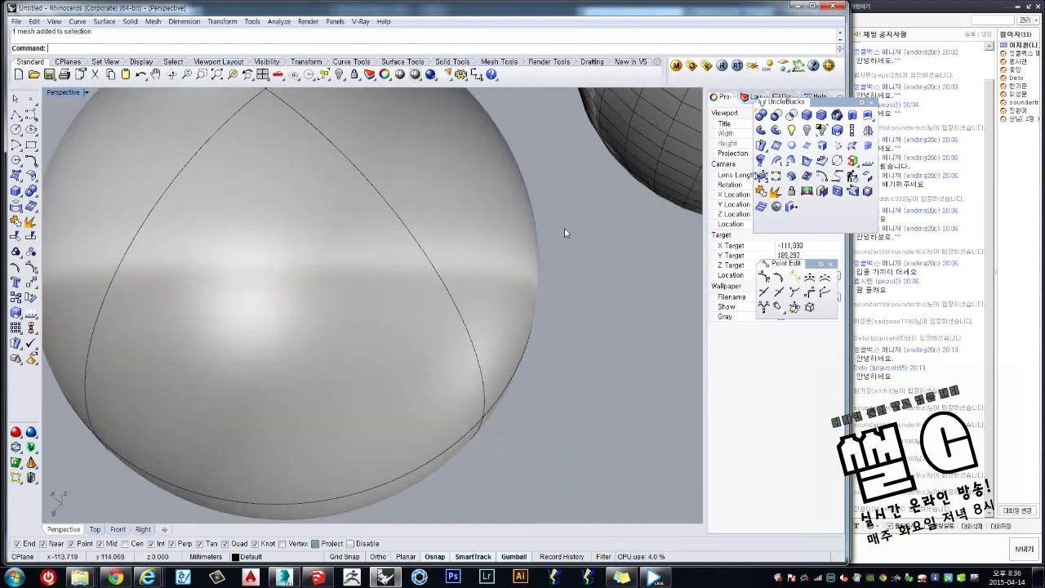
pyautogui.scroll(-2, 548, 187)
pyautogui.scroll(-1, 549, 186)
pyautogui.scroll(2, 549, 189)
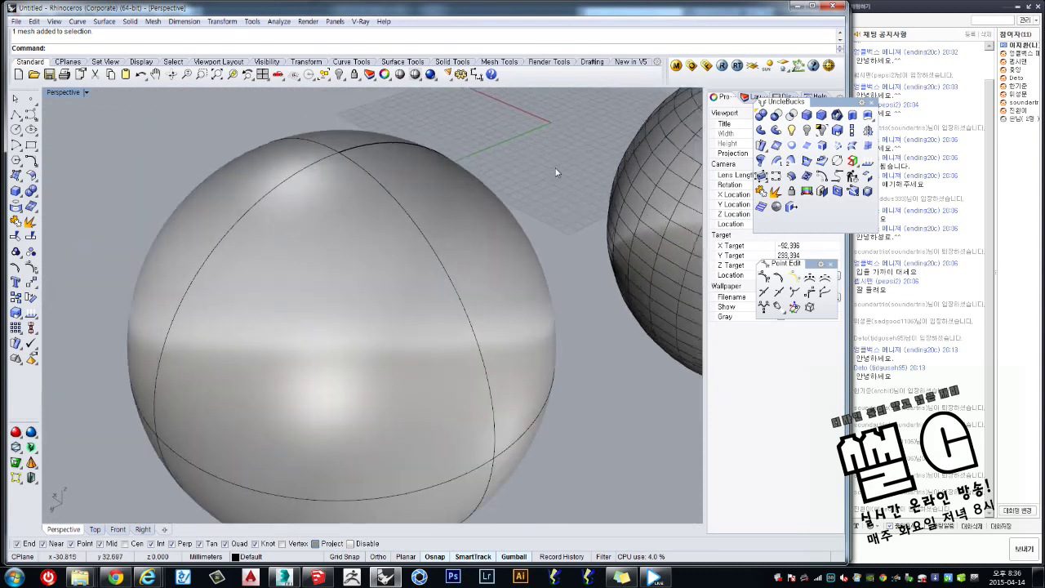
pyautogui.scroll(1, 560, 196)
pyautogui.scroll(1, 571, 219)
pyautogui.scroll(-1, 574, 262)
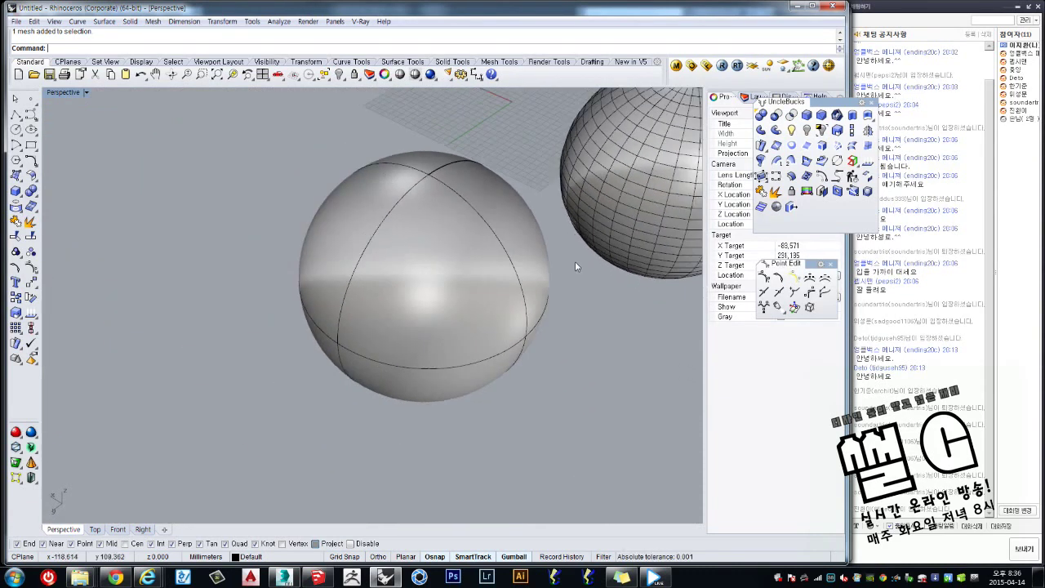
pyautogui.scroll(-1, 604, 261)
pyautogui.scroll(-2, 642, 263)
pyautogui.scroll(-1, 642, 263)
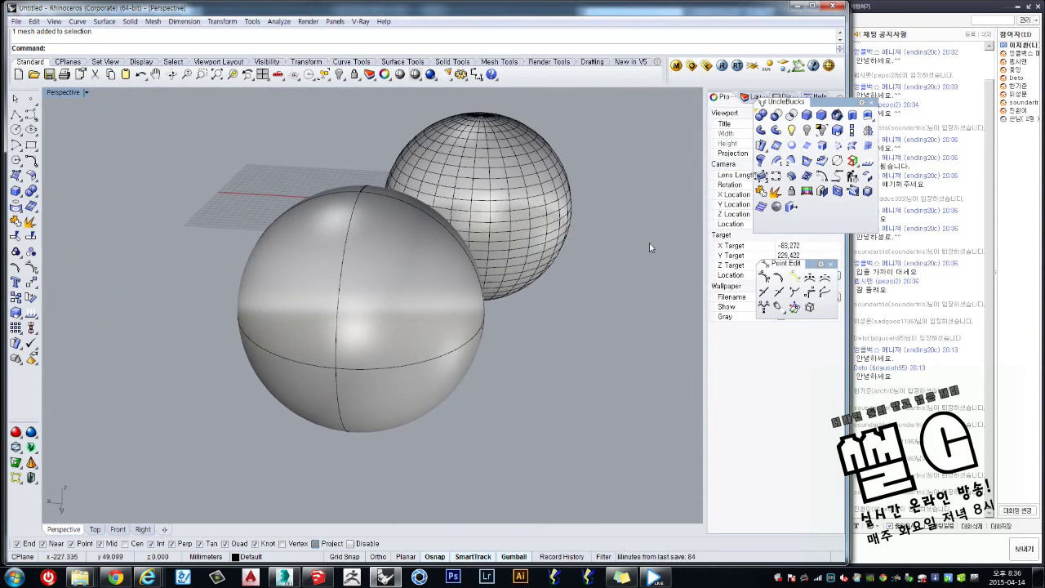
pyautogui.moveTo(829, 99); pyautogui.dragTo(641, 95)
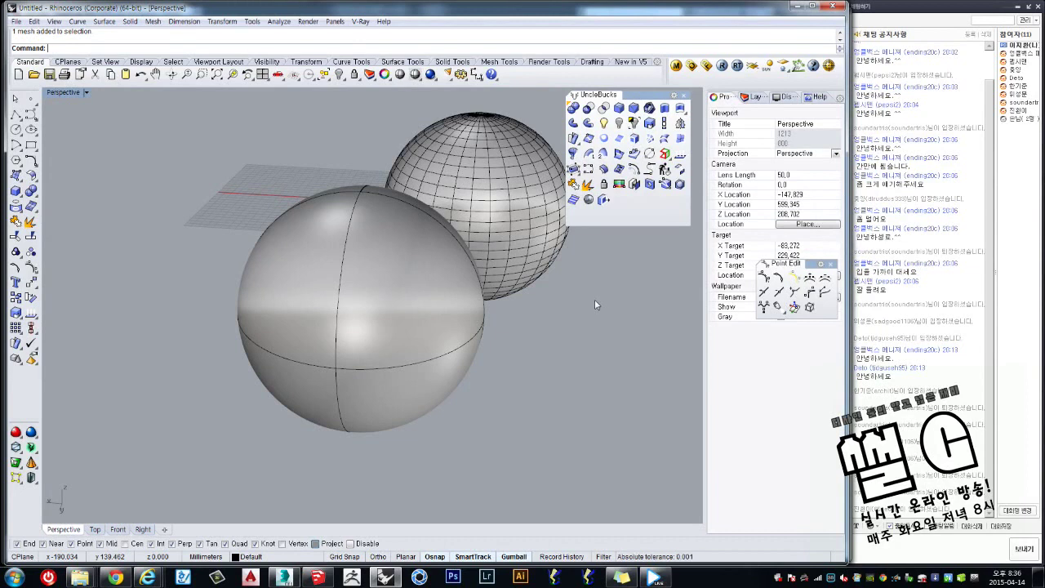
pyautogui.click(147, 576)
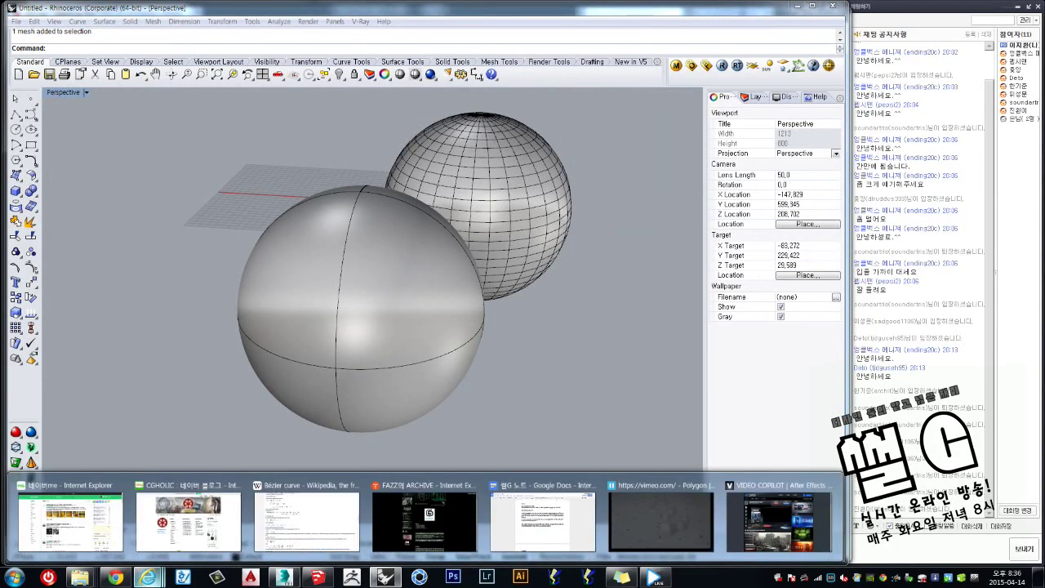
pyautogui.moveTo(307, 518)
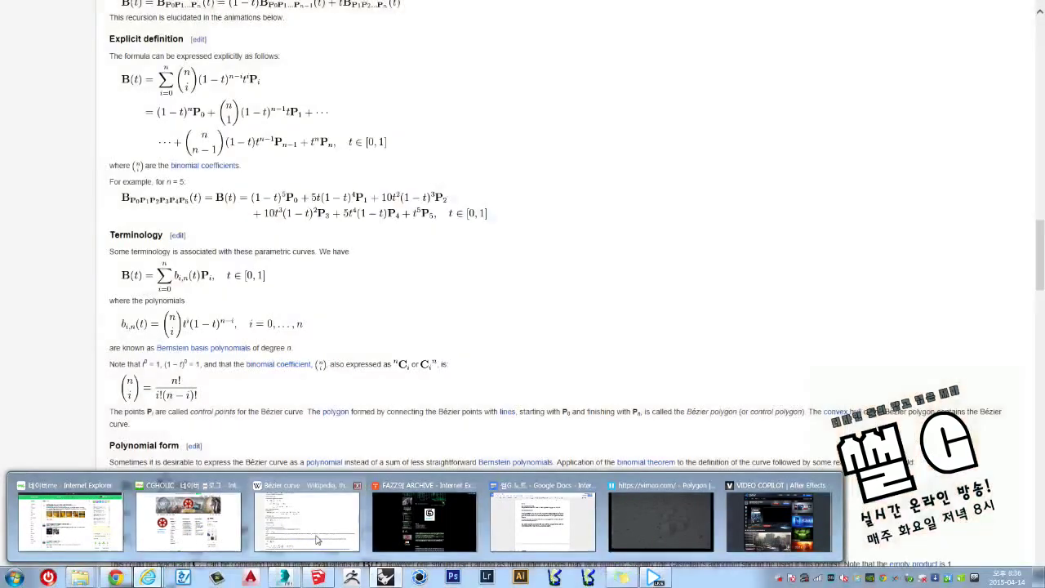
# Return to the top of the Bézier curve article and highlight the 1962 date and history paragraph.
pyautogui.click(317, 539)
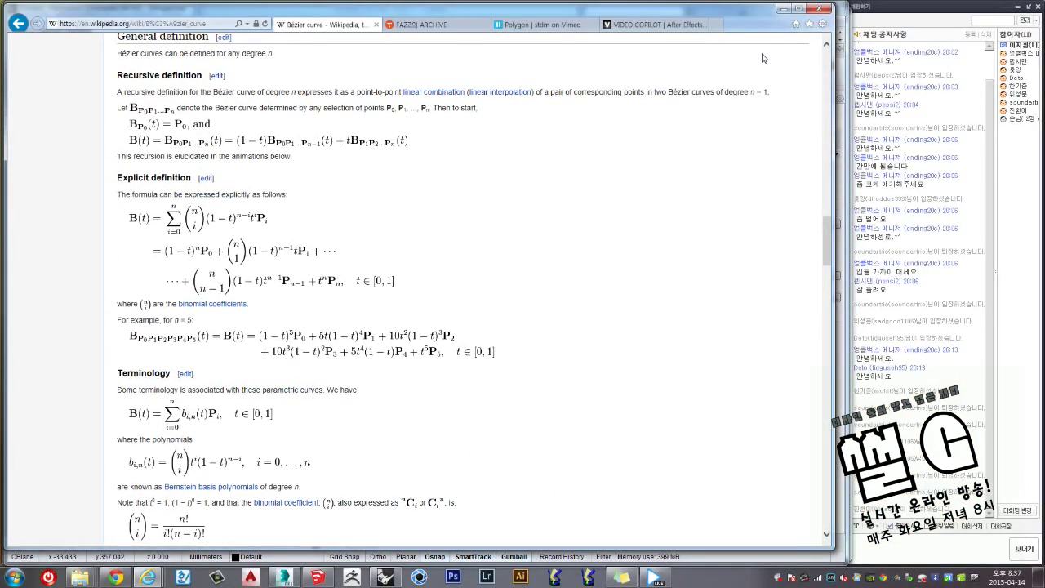
pyautogui.scroll(5, 552, 239)
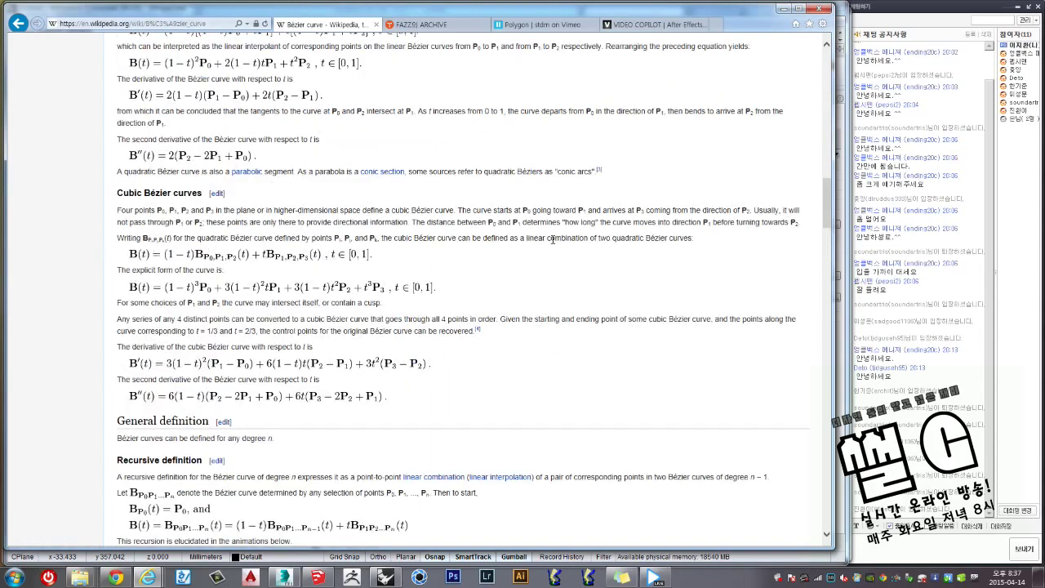
pyautogui.scroll(5, 553, 239)
pyautogui.scroll(4, 552, 240)
pyautogui.scroll(3, 553, 242)
pyautogui.scroll(1, 552, 243)
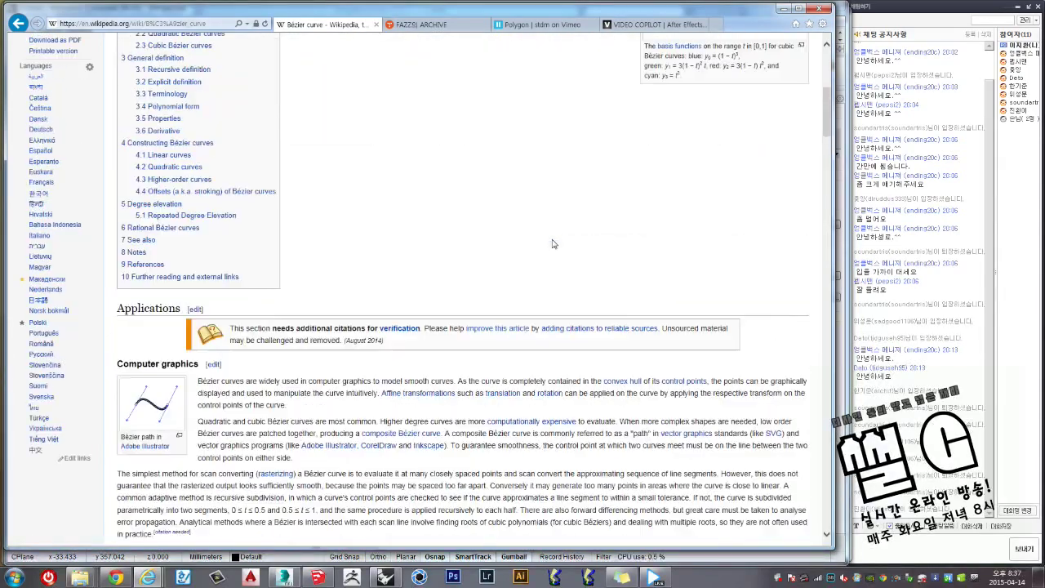
pyautogui.scroll(2, 552, 243)
pyautogui.scroll(3, 552, 243)
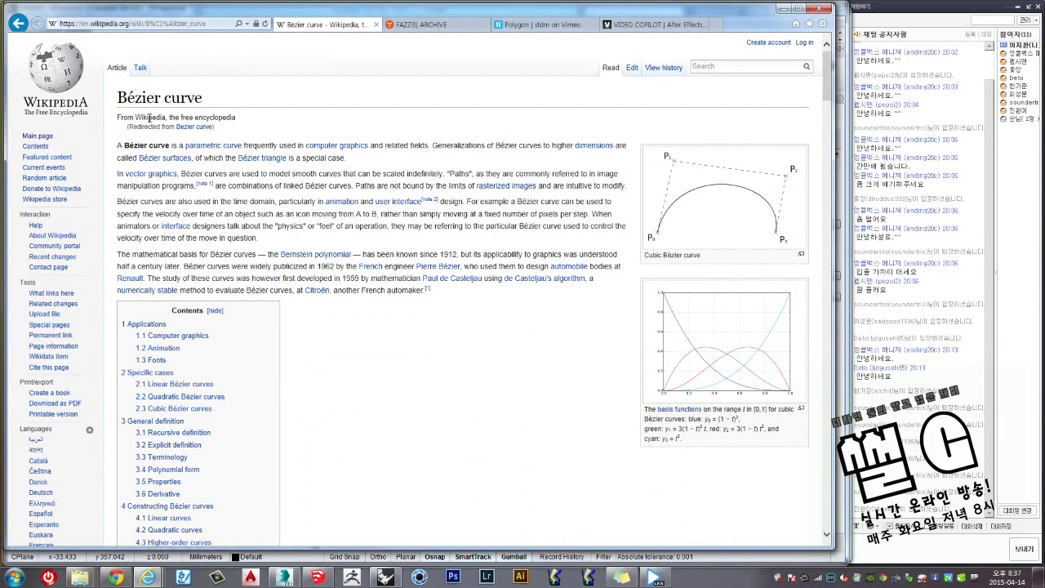
pyautogui.doubleClick(323, 266)
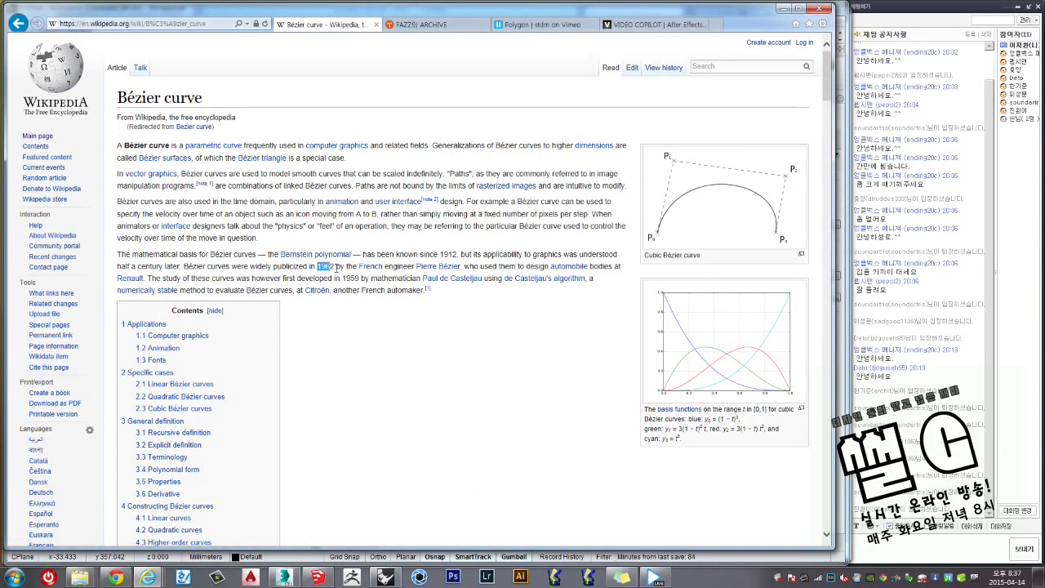
pyautogui.click(183, 267)
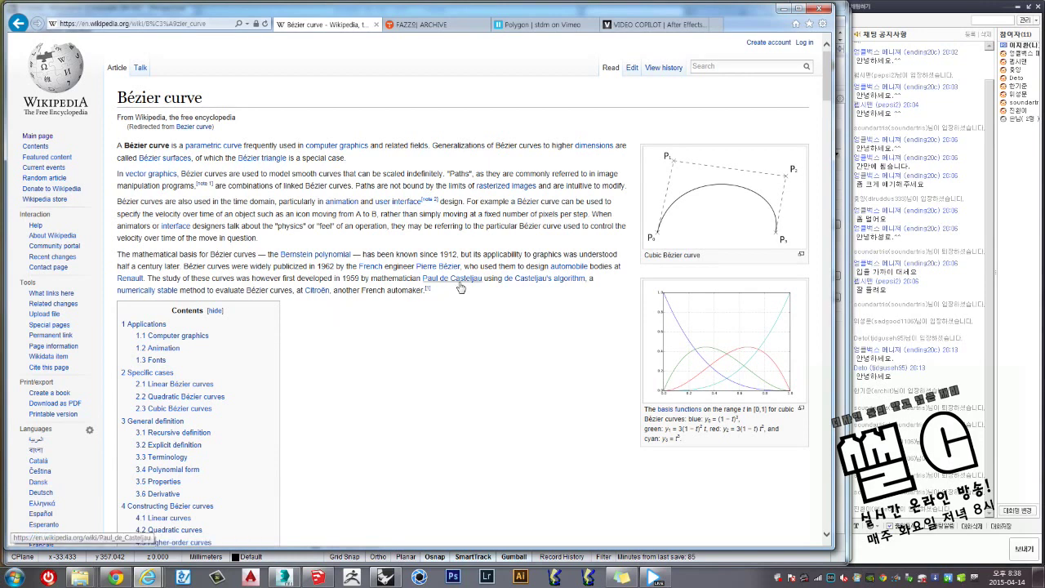
pyautogui.tripleClick(384, 282)
pyautogui.click(386, 313)
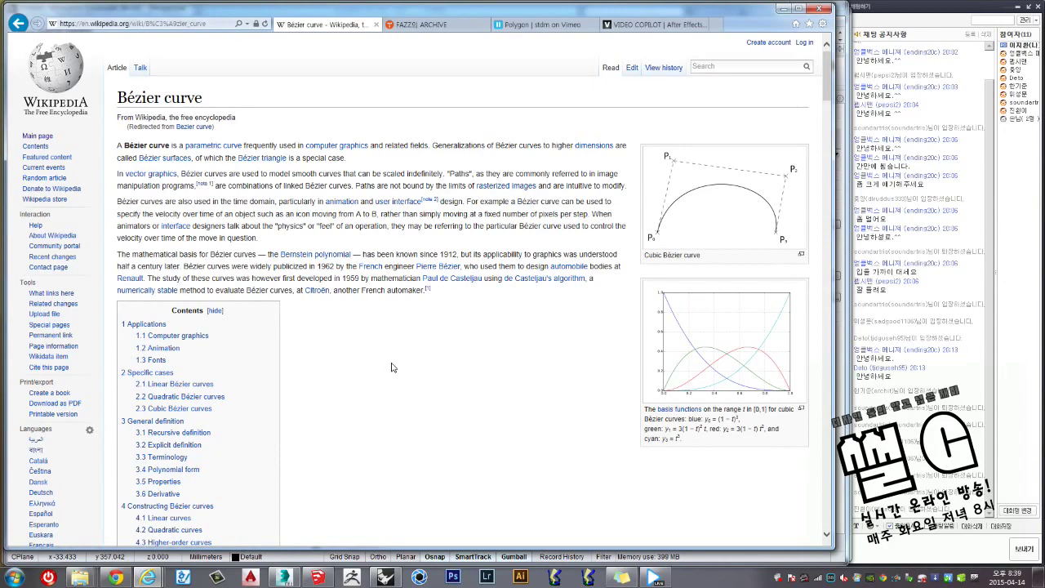
# Scroll down to Higher-order curves with the cubic, quartic and fifth-order construction animations.
pyautogui.scroll(-2, 392, 402)
pyautogui.scroll(-3, 466, 311)
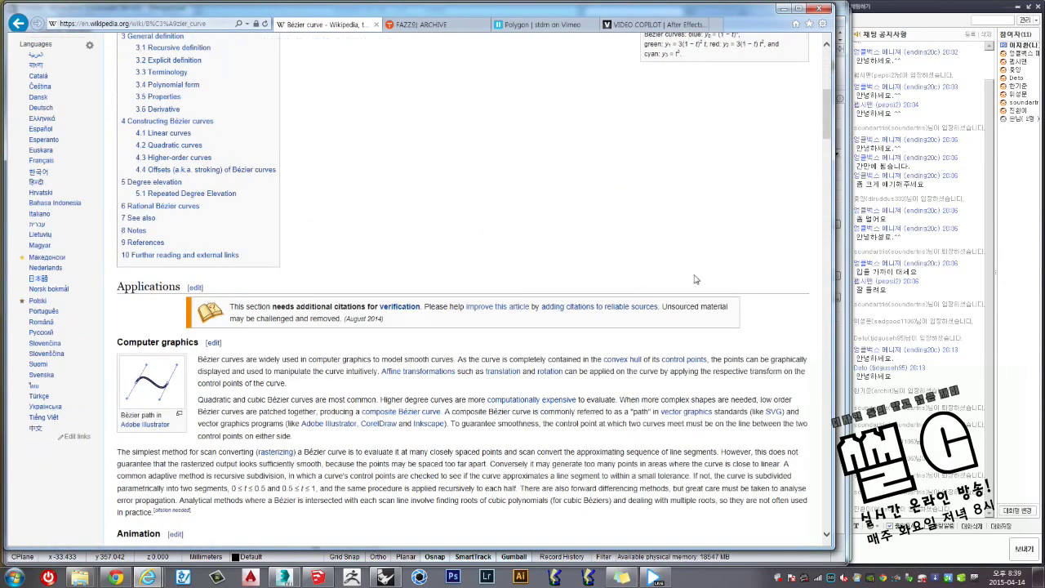
pyautogui.scroll(-2, 695, 280)
pyautogui.scroll(-5, 690, 263)
pyautogui.scroll(-5, 691, 264)
pyautogui.scroll(-4, 690, 265)
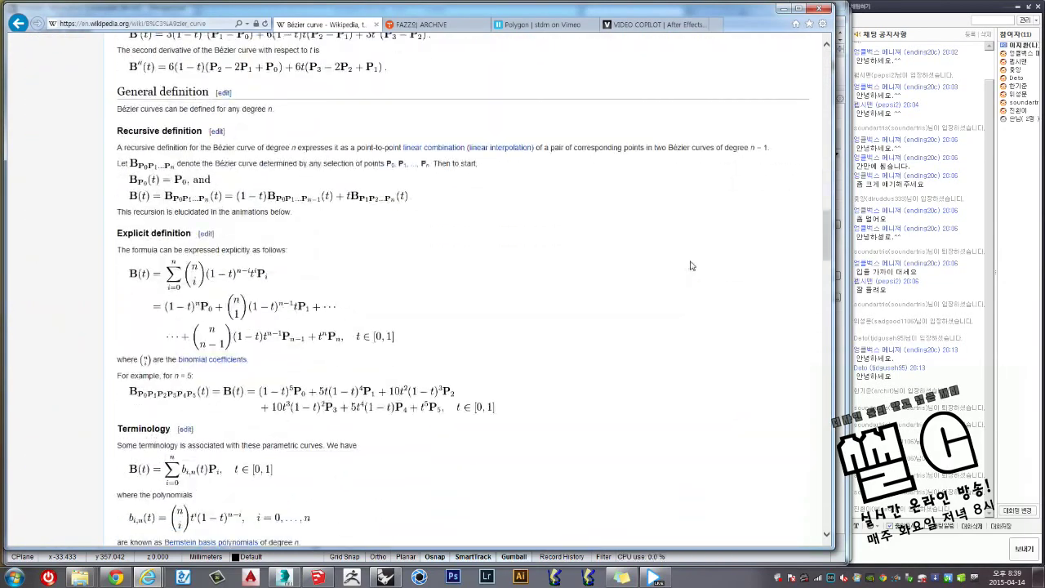
pyautogui.scroll(-5, 691, 265)
pyautogui.scroll(-5, 690, 263)
pyautogui.scroll(-4, 690, 260)
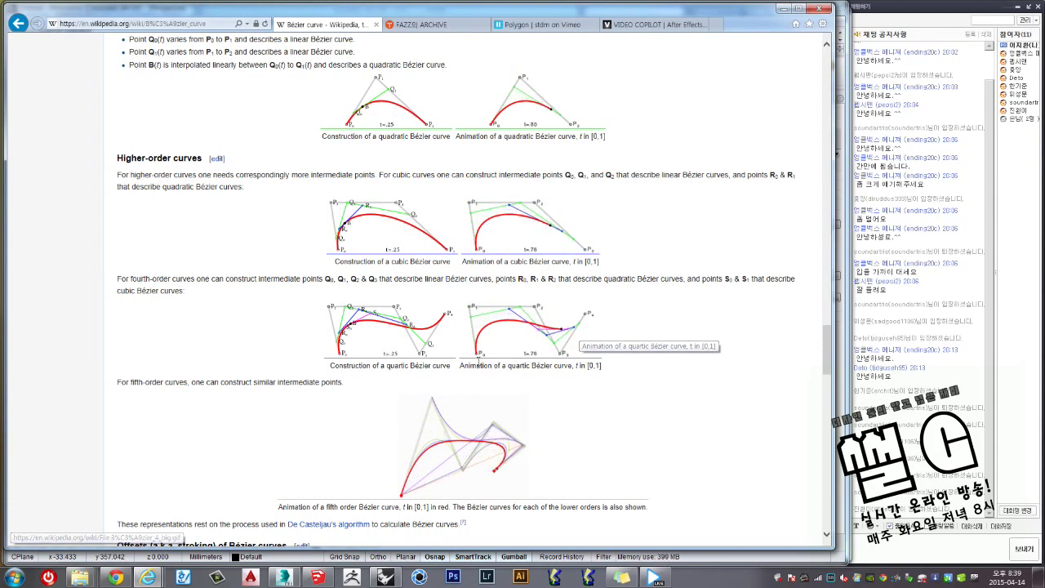
pyautogui.scroll(5, 723, 335)
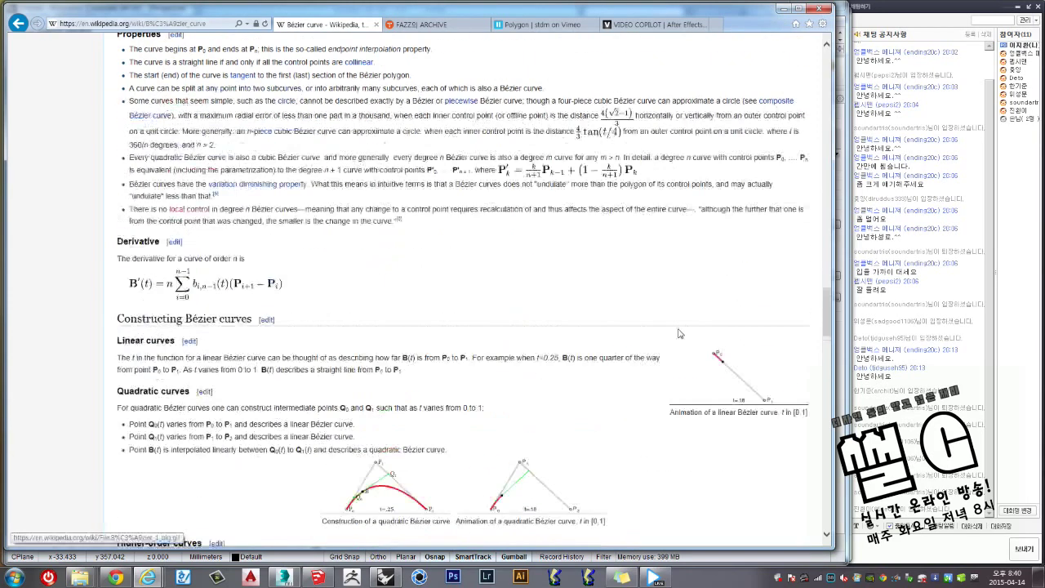
pyautogui.scroll(3, 681, 264)
pyautogui.scroll(3, 572, 310)
pyautogui.scroll(2, 155, 386)
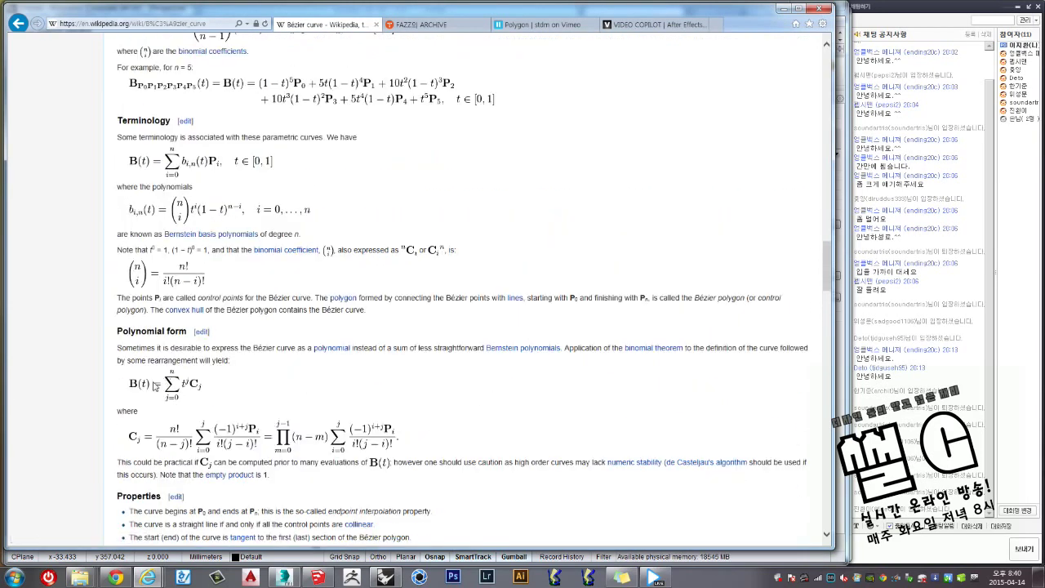
pyautogui.scroll(3, 143, 168)
pyautogui.scroll(2, 143, 170)
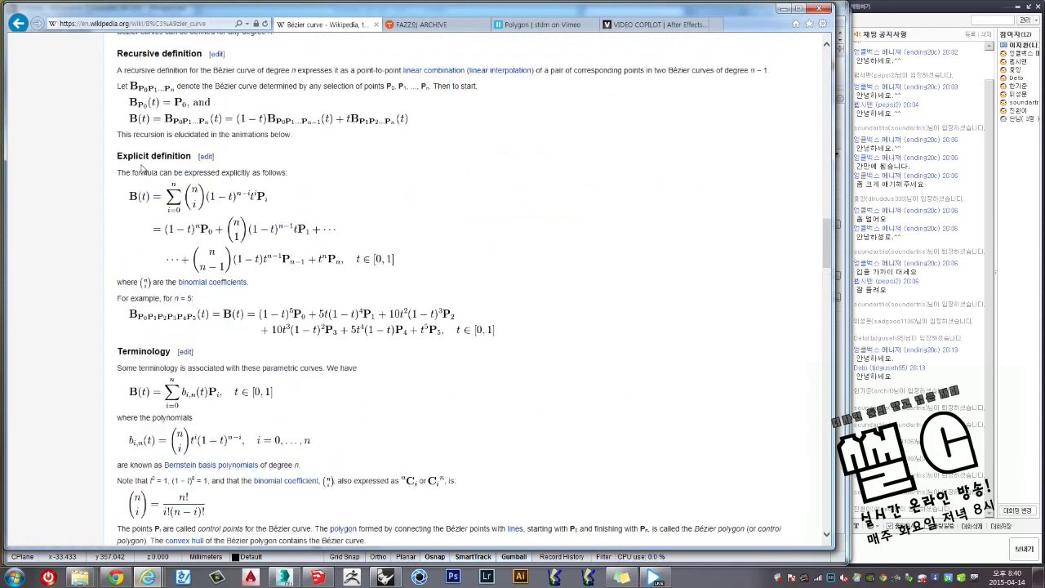
pyautogui.scroll(4, 139, 217)
pyautogui.scroll(1, 139, 215)
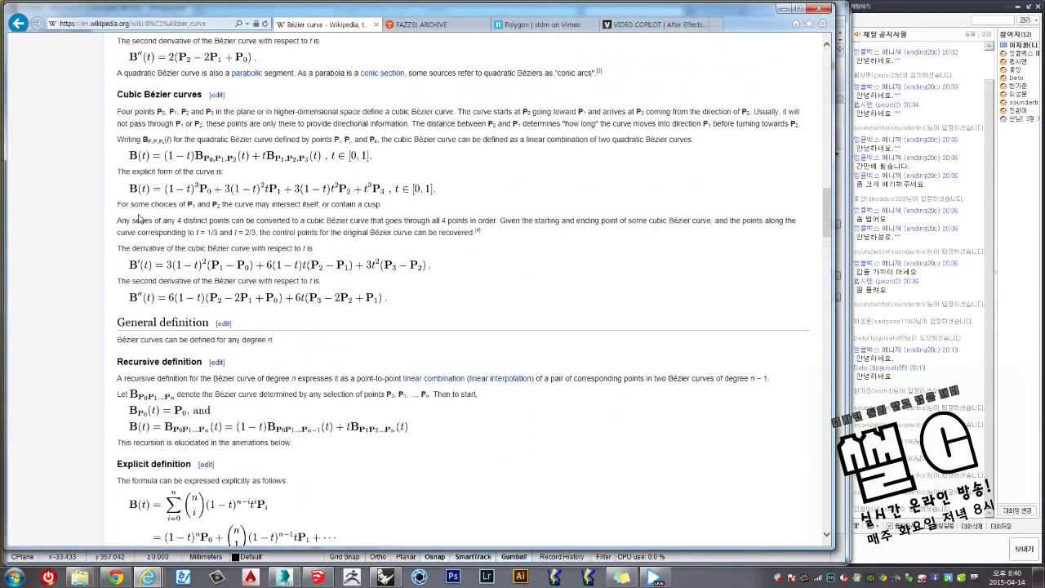
pyautogui.scroll(1, 139, 215)
pyautogui.scroll(2, 139, 214)
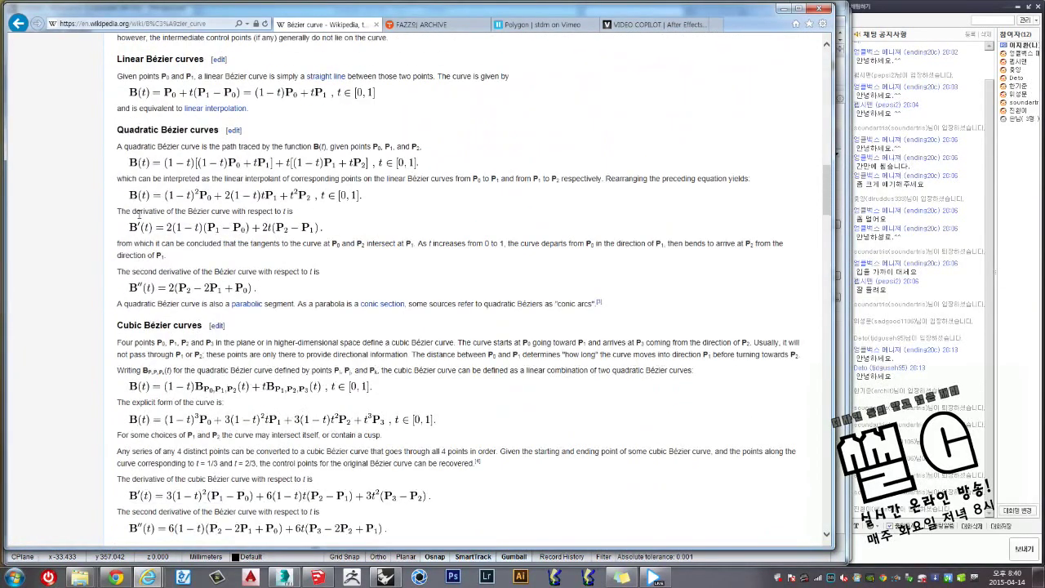
pyautogui.scroll(-3, 139, 214)
pyautogui.scroll(-4, 139, 214)
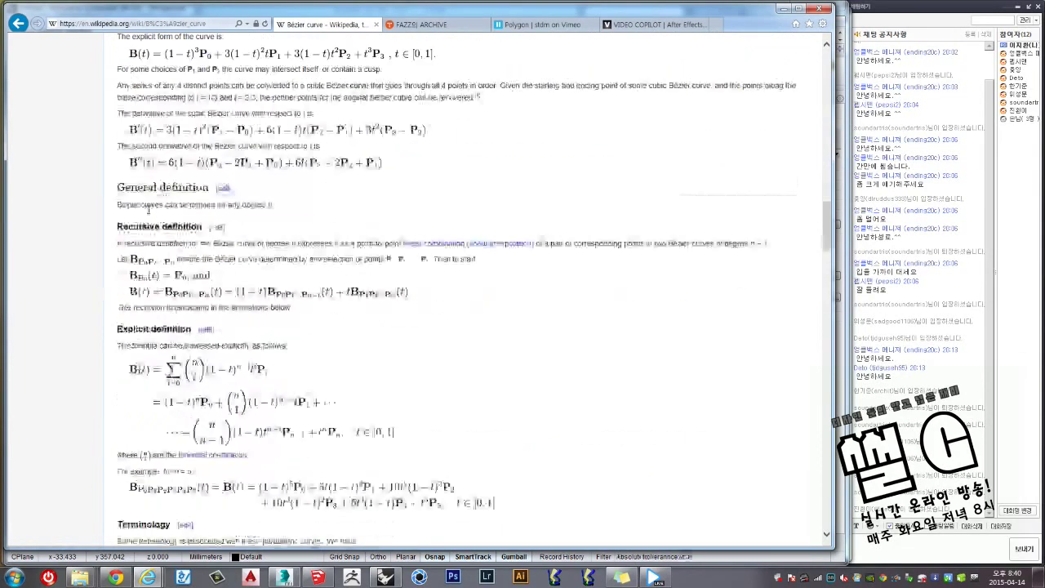
pyautogui.scroll(-5, 167, 237)
pyautogui.scroll(-4, 171, 241)
pyautogui.scroll(-7, 188, 265)
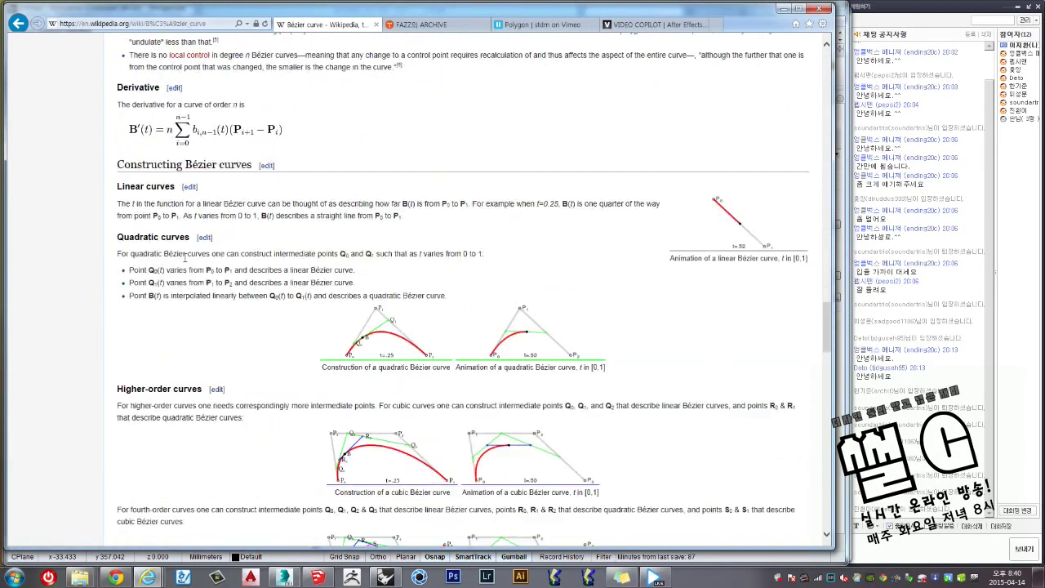
pyautogui.scroll(-2, 188, 266)
pyautogui.scroll(-1, 269, 263)
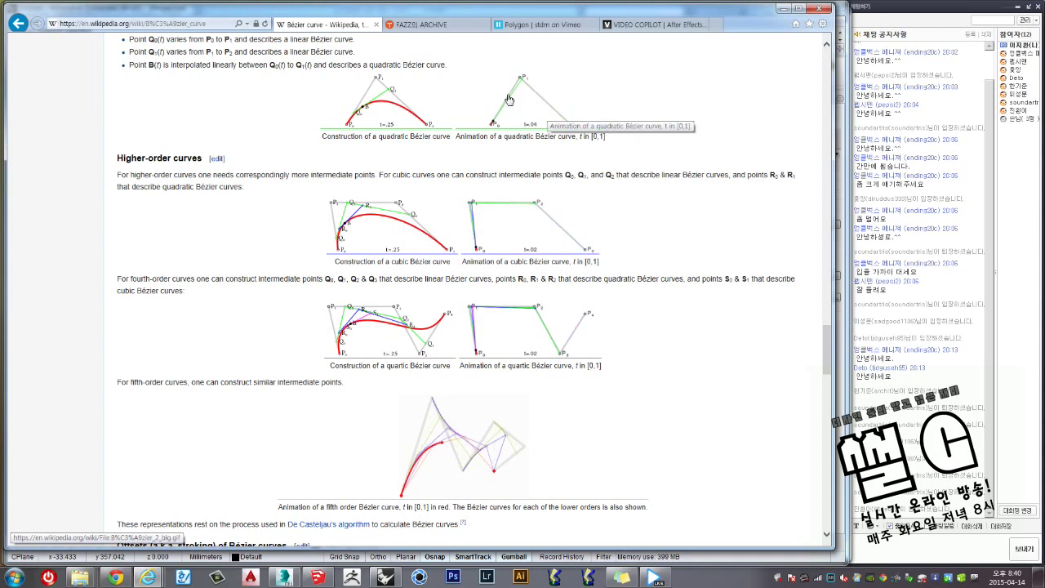
pyautogui.scroll(2, 507, 98)
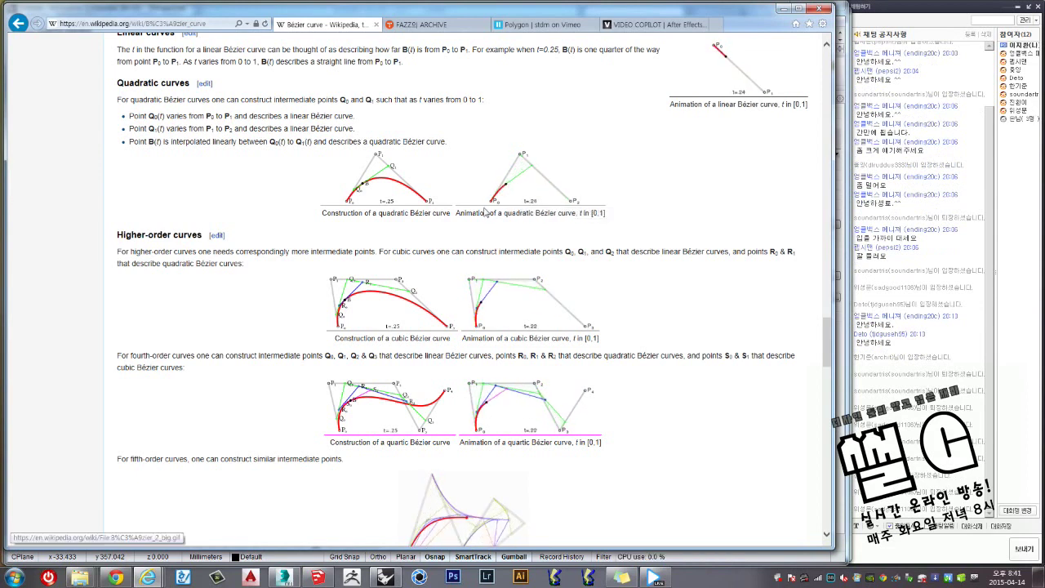
pyautogui.scroll(4, 488, 213)
pyautogui.scroll(3, 368, 261)
pyautogui.scroll(8, 249, 307)
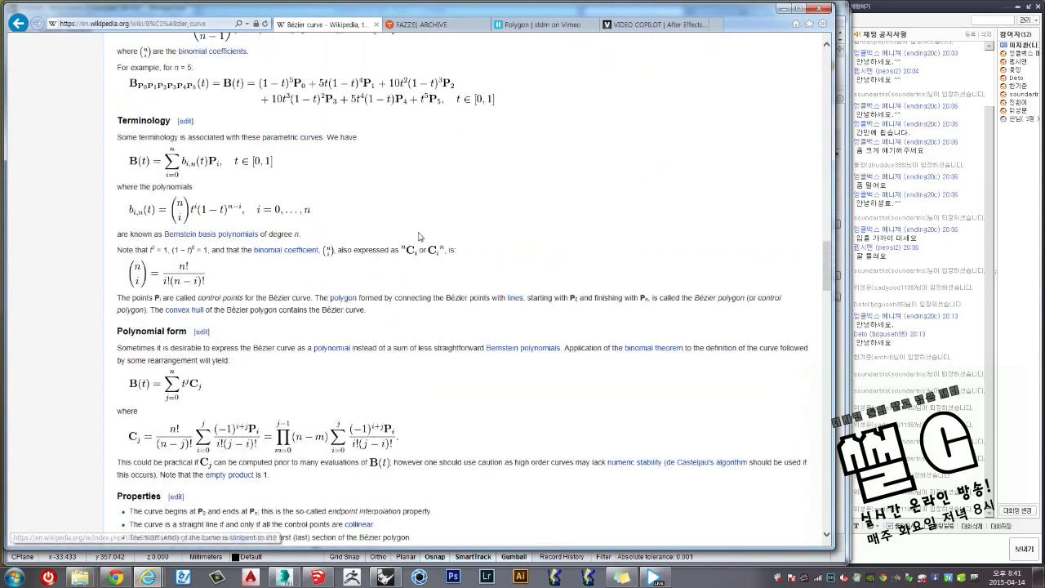
pyautogui.scroll(4, 237, 269)
pyautogui.scroll(3, 213, 206)
pyautogui.scroll(-4, 249, 258)
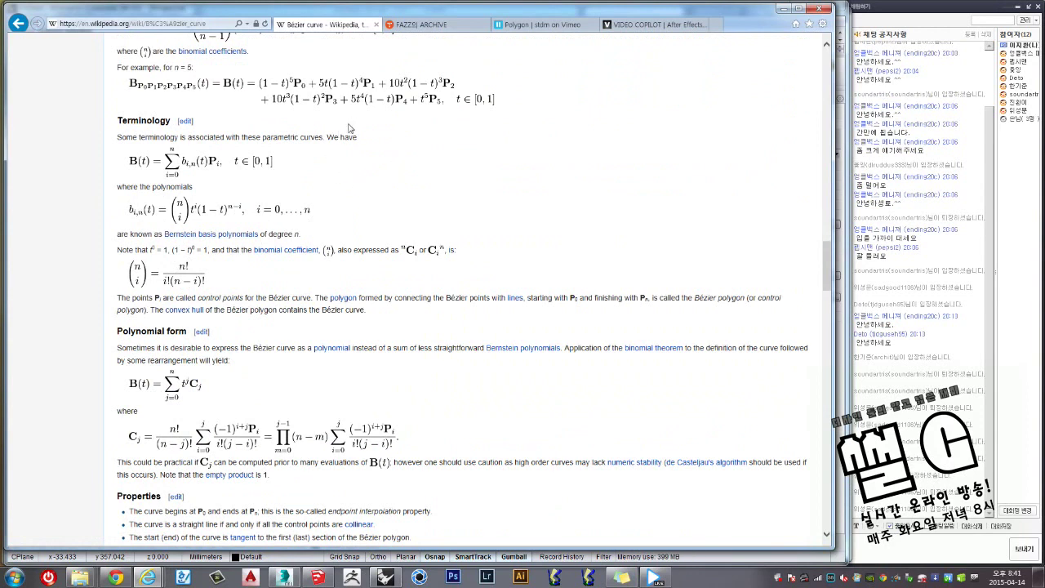
pyautogui.scroll(1, 349, 128)
pyautogui.scroll(-4, 341, 149)
pyautogui.scroll(-5, 409, 212)
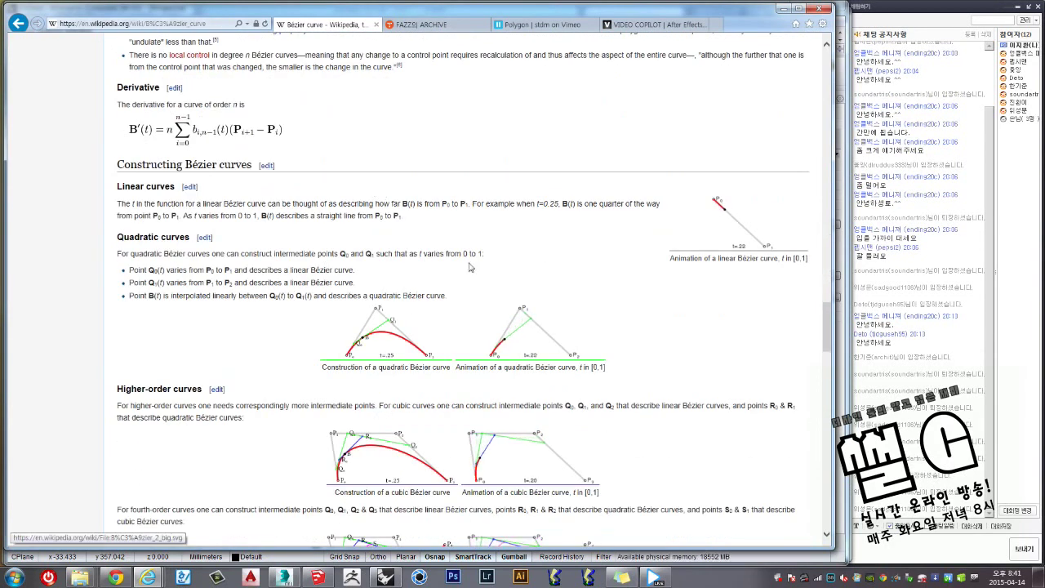
pyautogui.scroll(-2, 521, 294)
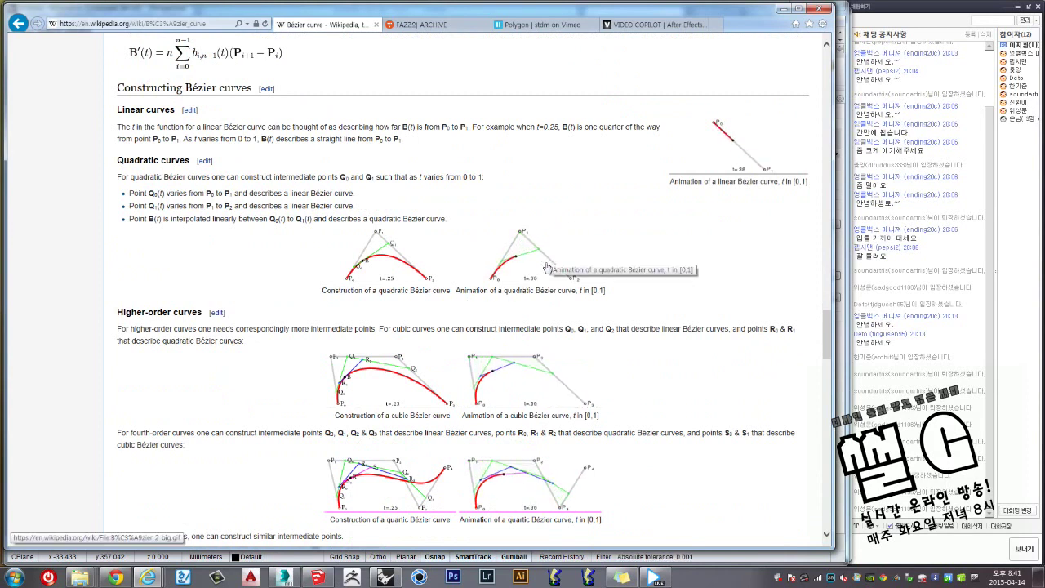
pyautogui.scroll(6, 515, 274)
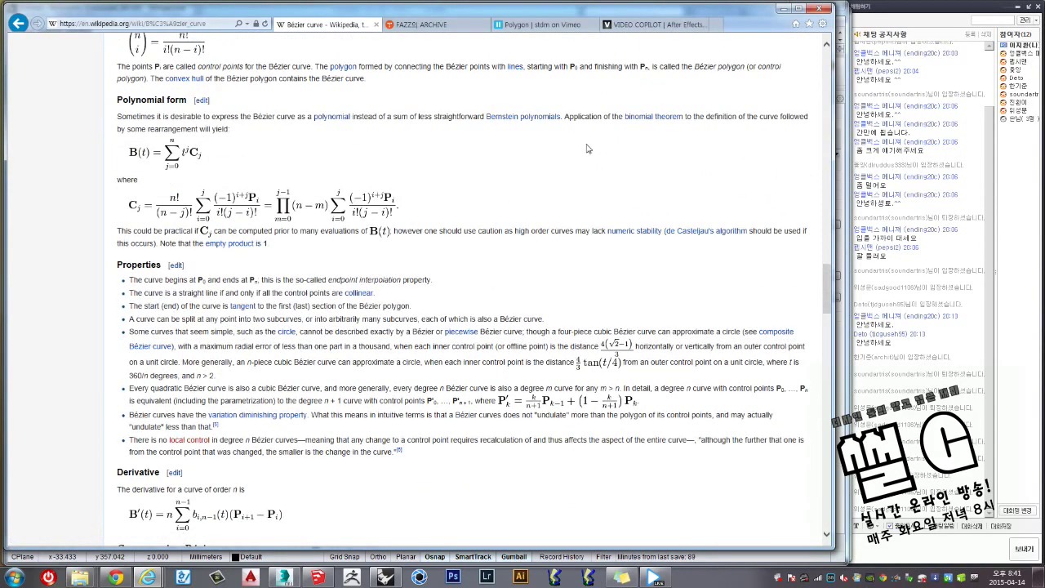
pyautogui.scroll(-7, 586, 149)
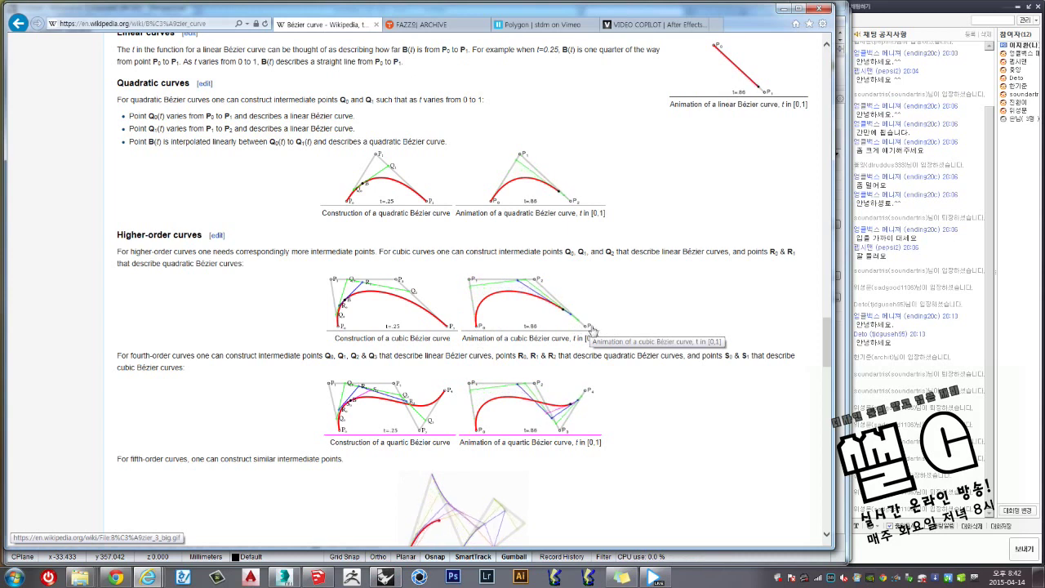
# Back in Rhino, place a single point below the spheres.
pyautogui.click(386, 577)
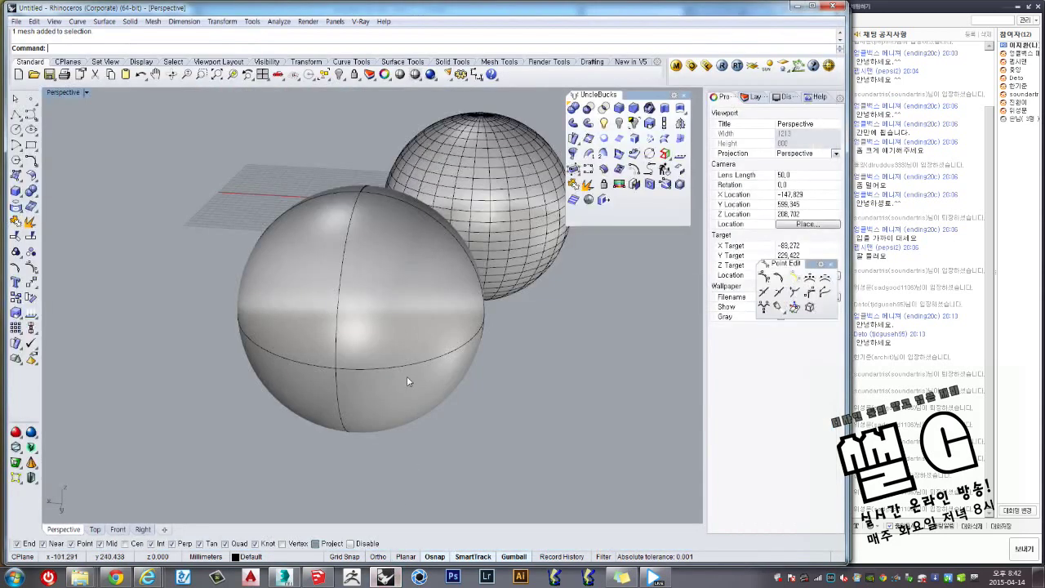
pyautogui.click(406, 375)
pyautogui.scroll(-3, 511, 376)
pyautogui.scroll(3, 463, 343)
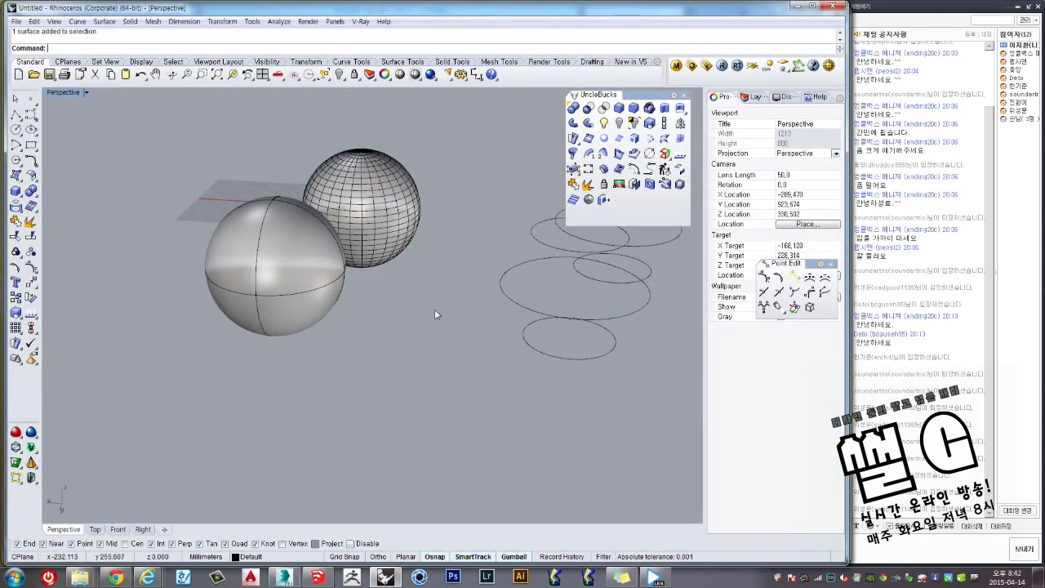
pyautogui.click(31, 98)
pyautogui.click(394, 362)
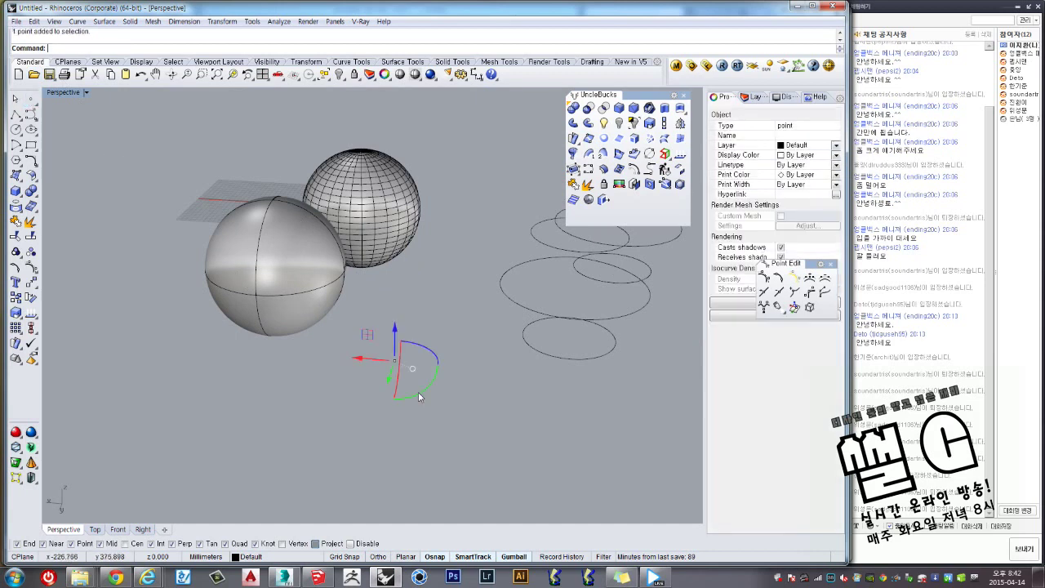
pyautogui.press('Escape')
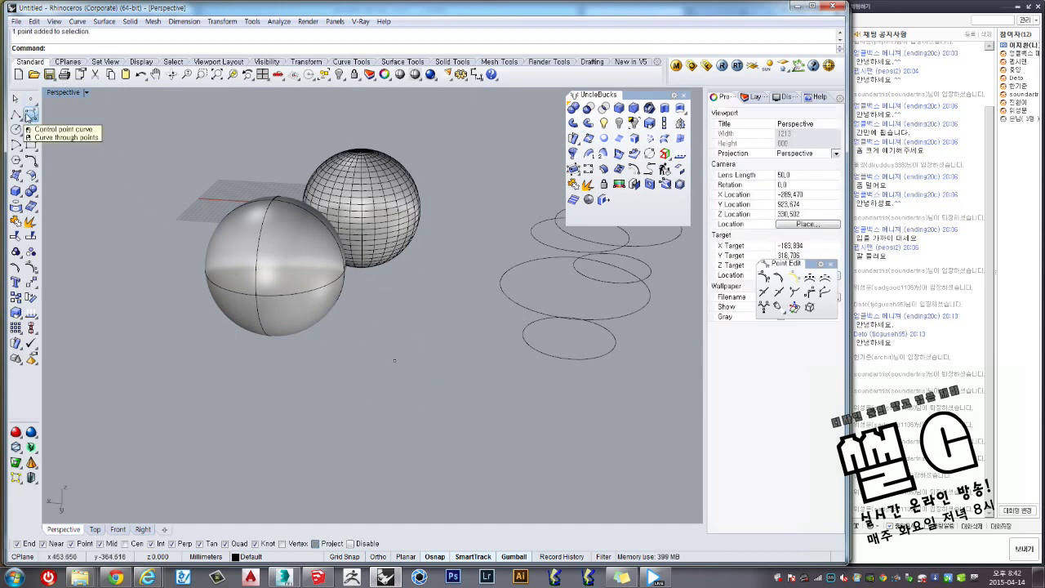
# Draw a wavy control-point curve through four control points below the spheres.
pyautogui.click(28, 114)
pyautogui.click(101, 417)
pyautogui.click(159, 375)
pyautogui.click(200, 443)
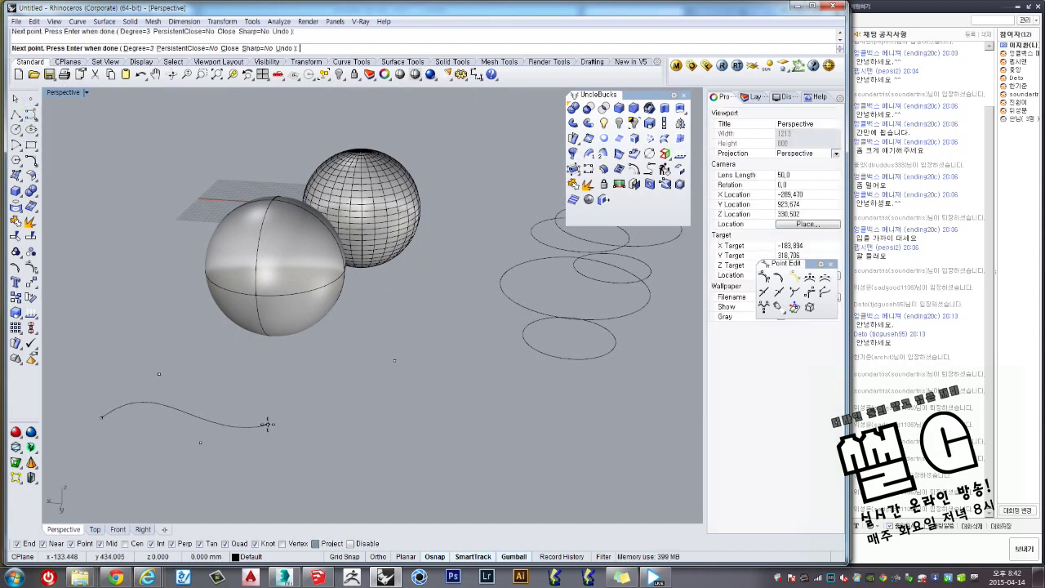
pyautogui.click(289, 397)
pyautogui.press('Return')
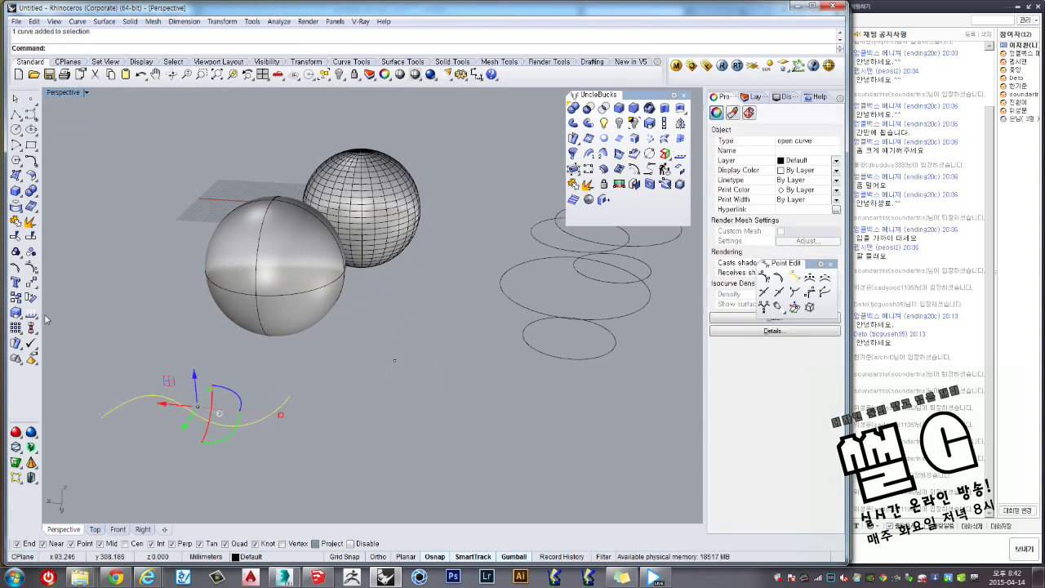
# Turn on the curve's control points, float the Point Edit toolbar and select the raised control point.
pyautogui.click(30, 269)
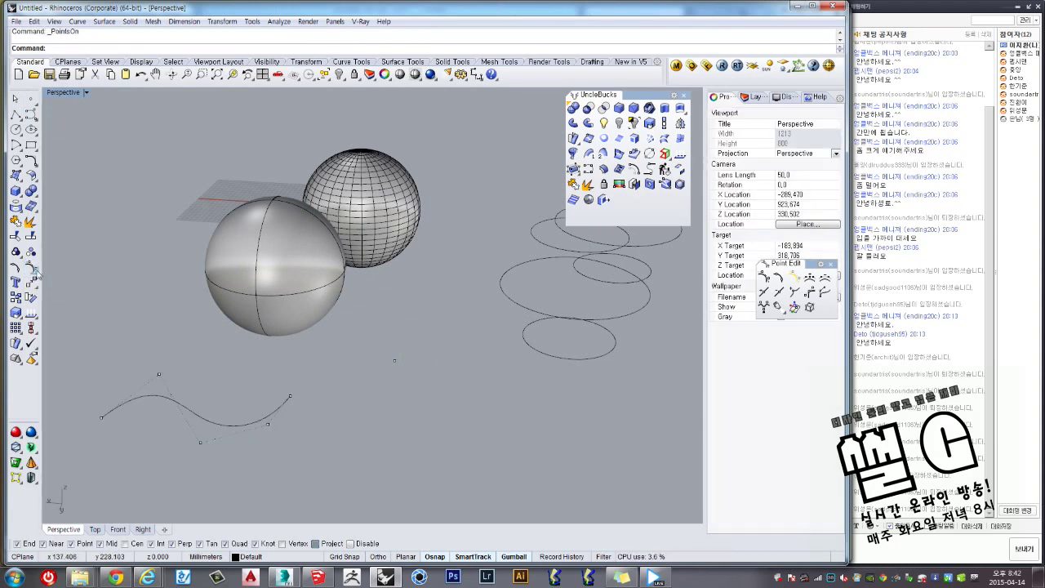
pyautogui.click(30, 270)
pyautogui.moveTo(61, 271); pyautogui.dragTo(106, 257)
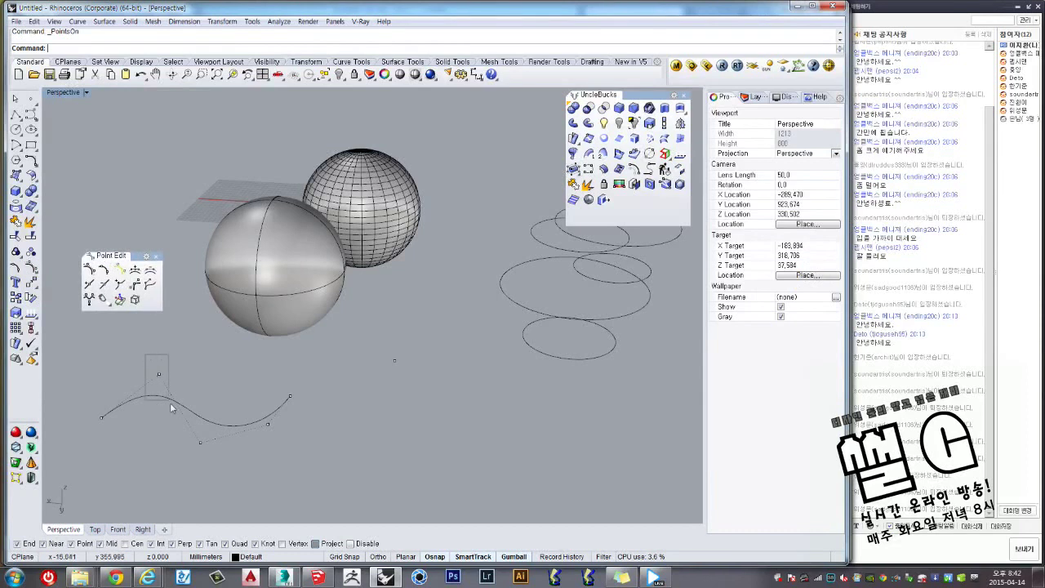
pyautogui.moveTo(171, 409); pyautogui.dragTo(172, 408)
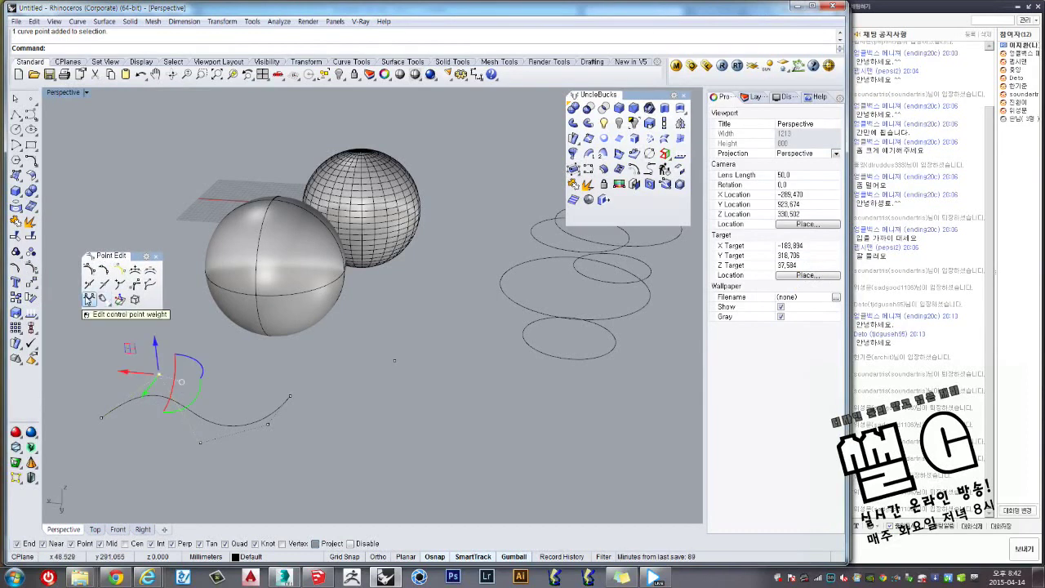
# Set the selected control point's weight to 10.
pyautogui.click(89, 299)
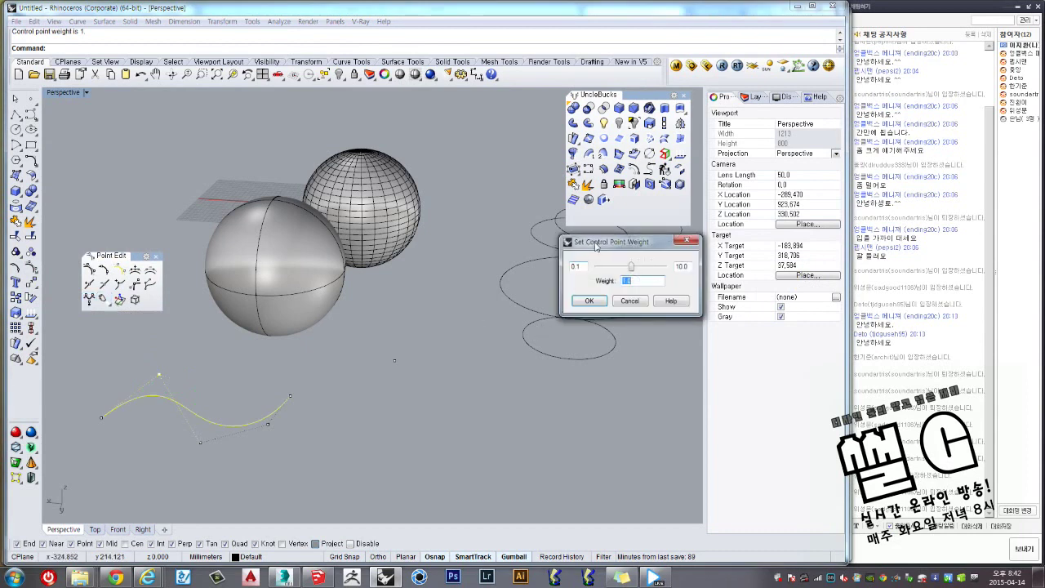
pyautogui.moveTo(596, 245)
pyautogui.mouseDown()
pyautogui.moveTo(415, 286)
pyautogui.moveTo(467, 315)
pyautogui.mouseUp()
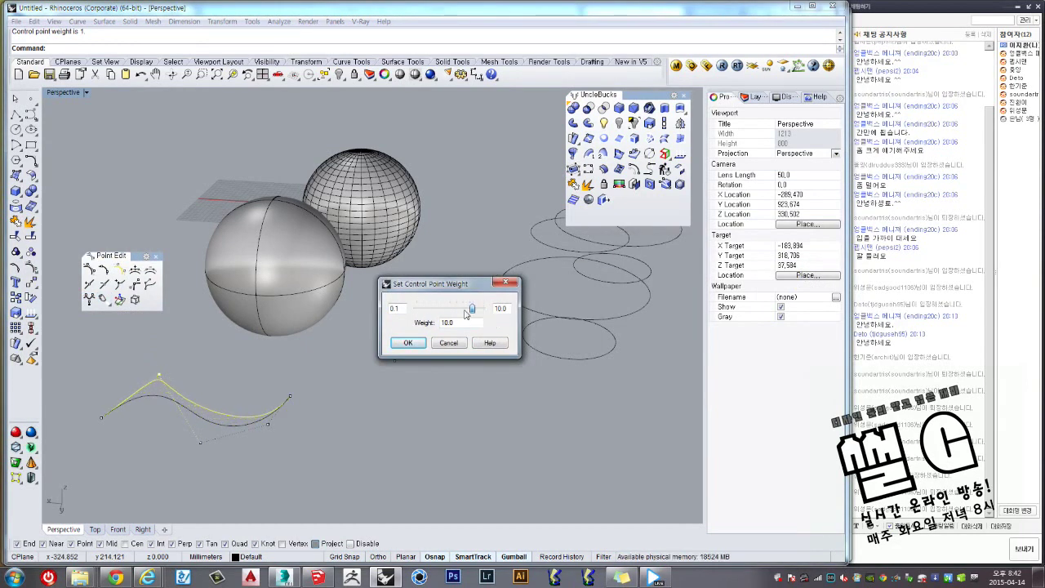
pyautogui.click(408, 343)
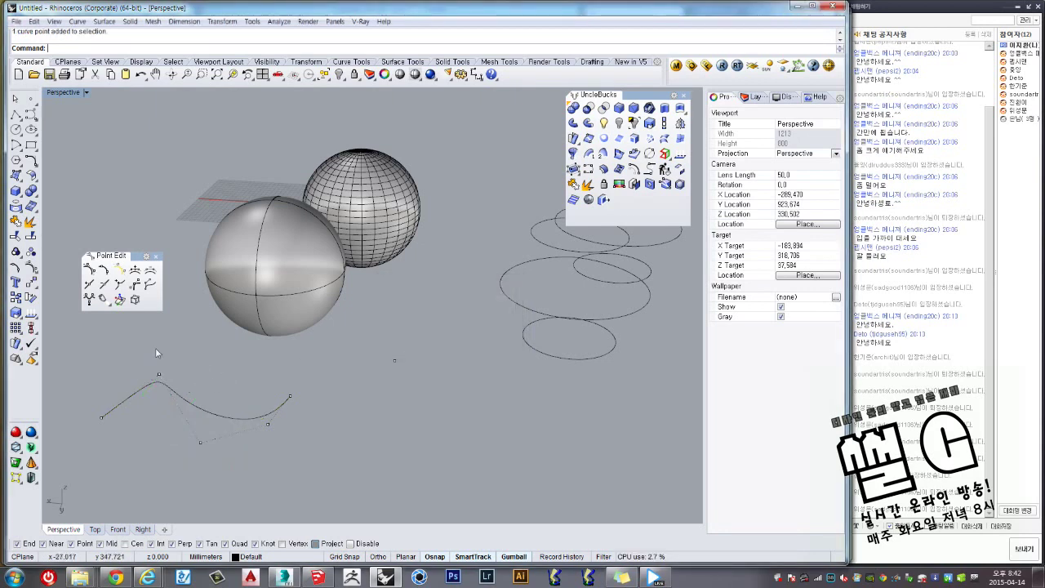
# Drag control points to reshape the curve's bend into a sharper crest, orbiting to check it.
pyautogui.moveTo(130, 363); pyautogui.dragTo(139, 433, button='right')
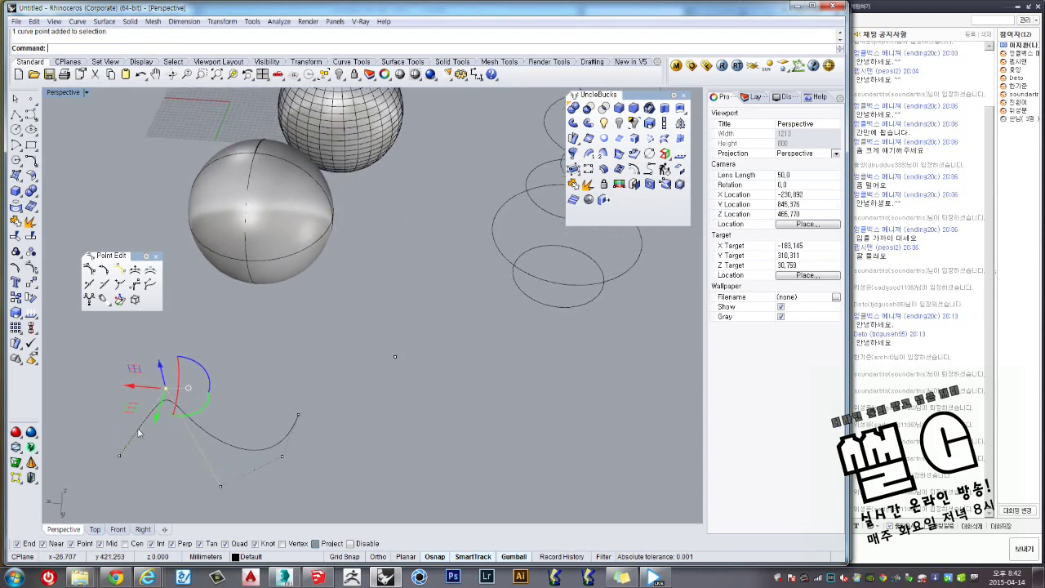
pyautogui.moveTo(130, 410)
pyautogui.mouseDown()
pyautogui.moveTo(146, 373)
pyautogui.moveTo(230, 347)
pyautogui.mouseUp()
pyautogui.click(153, 363)
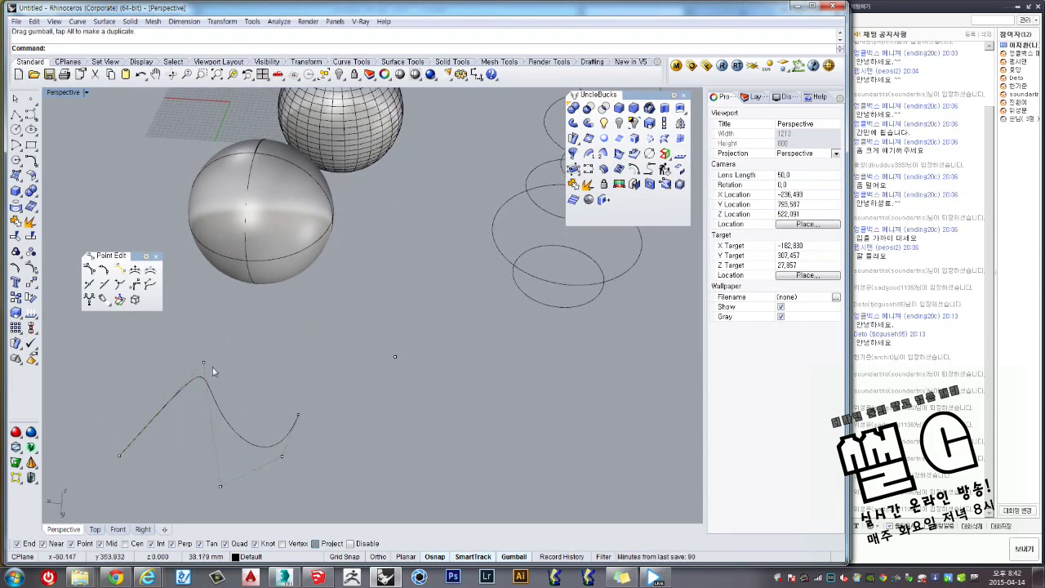
pyautogui.moveTo(255, 409); pyautogui.dragTo(217, 341, button='right')
pyautogui.moveTo(332, 427); pyautogui.dragTo(189, 422, button='right')
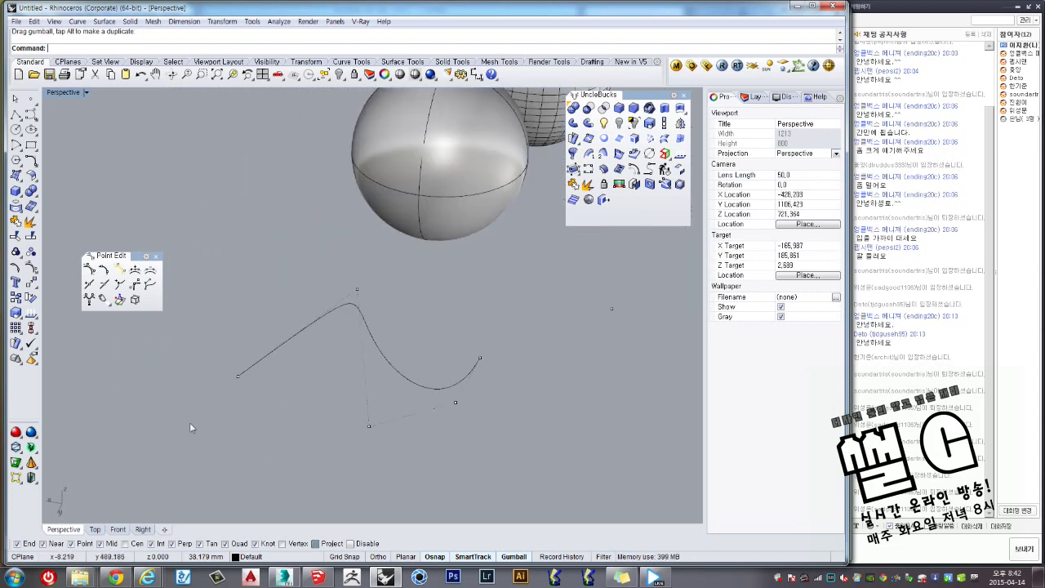
pyautogui.click(356, 288)
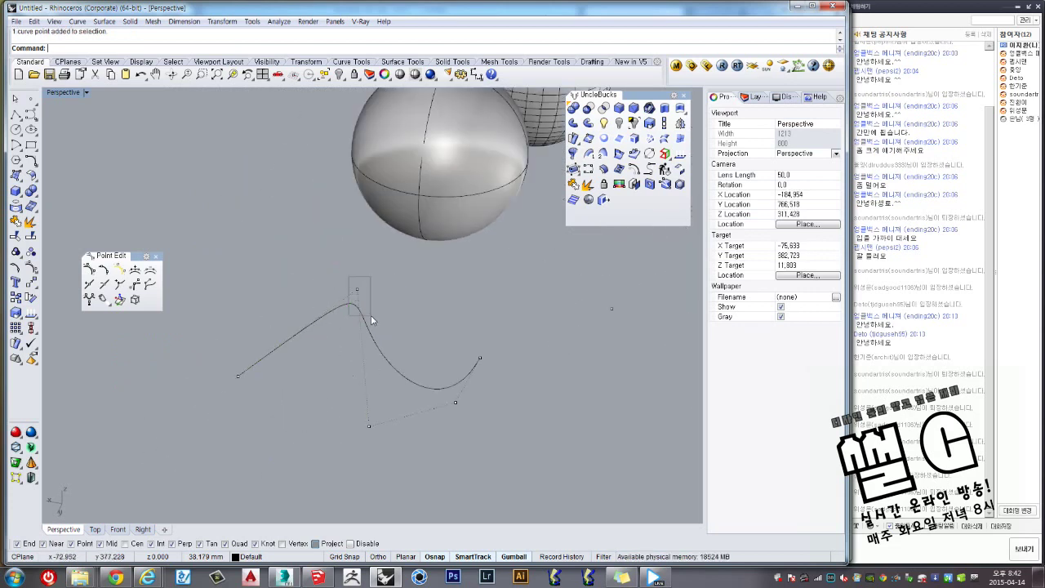
pyautogui.moveTo(333, 298); pyautogui.dragTo(289, 395, button='right')
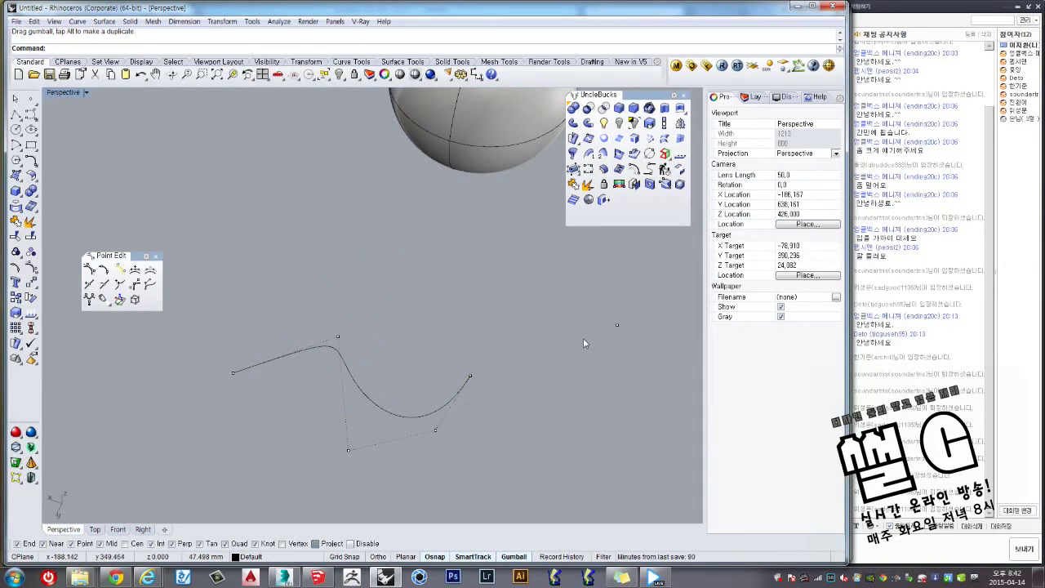
# In 3ds Max, deselect the lattice box and frame both bell-shaped objects in view.
pyautogui.click(285, 577)
pyautogui.click(414, 387)
pyautogui.rightClick(447, 330)
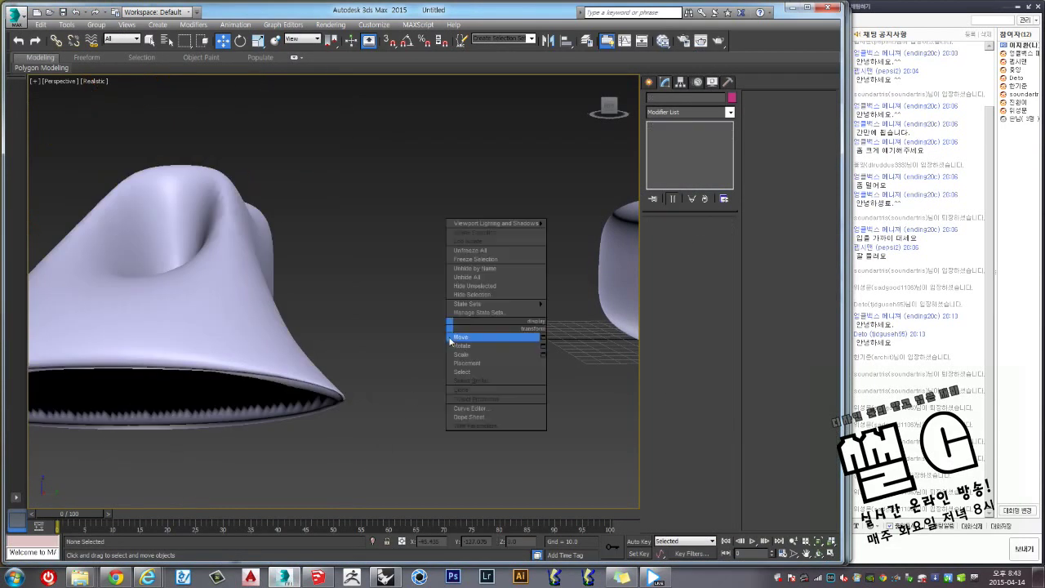
pyautogui.click(411, 371)
pyautogui.moveTo(445, 320); pyautogui.dragTo(399, 348, button='middle')
pyautogui.scroll(-5, 432, 326)
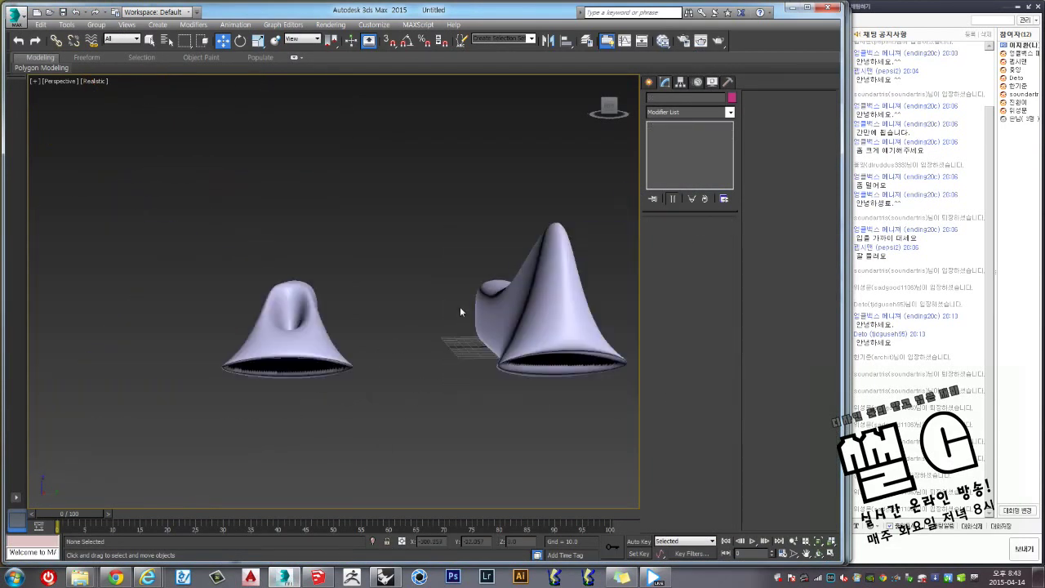
pyautogui.keyDown('alt'); pyautogui.moveTo(460, 306); pyautogui.dragTo(468, 238, button='middle'); pyautogui.keyUp('alt')
pyautogui.moveTo(407, 136)
pyautogui.keyDown('alt'); pyautogui.mouseDown(button='middle')
pyautogui.moveTo(450, 252)
pyautogui.moveTo(408, 125)
pyautogui.moveTo(390, 187)
pyautogui.moveTo(400, 306)
pyautogui.moveTo(448, 263)
pyautogui.moveTo(452, 245)
pyautogui.mouseUp(button='middle'); pyautogui.keyUp('alt')
# Give the right bell object's apex vertices a weight of 10 to sharpen its peak.
pyautogui.click(415, 240)
pyautogui.scroll(5, 415, 239)
pyautogui.click(661, 235)
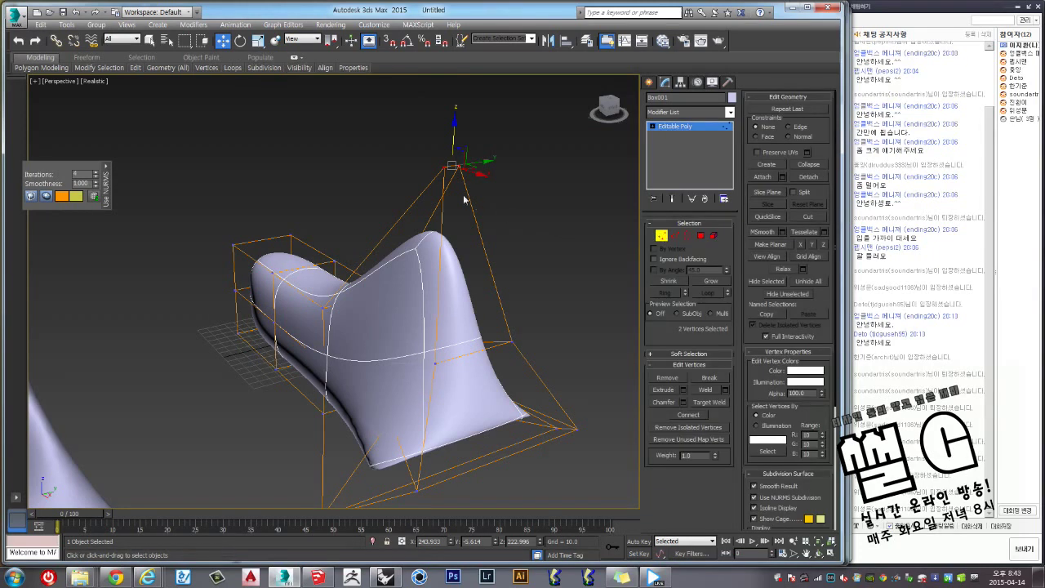
pyautogui.keyDown('alt'); pyautogui.moveTo(516, 210); pyautogui.dragTo(473, 168, button='middle'); pyautogui.keyUp('alt')
pyautogui.moveTo(455, 139); pyautogui.dragTo(449, 162)
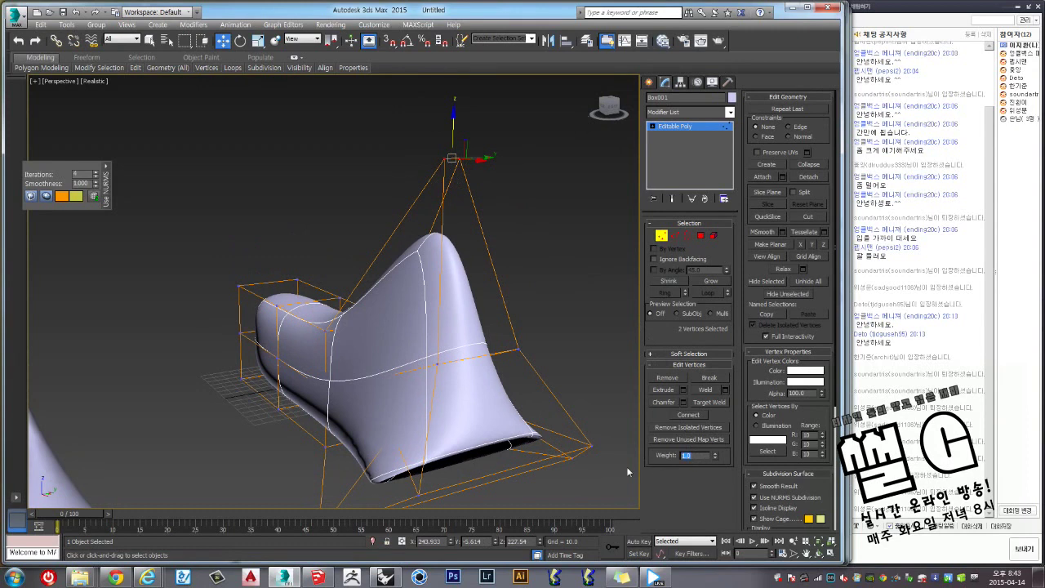
pyautogui.write('10')
pyautogui.press('Return')
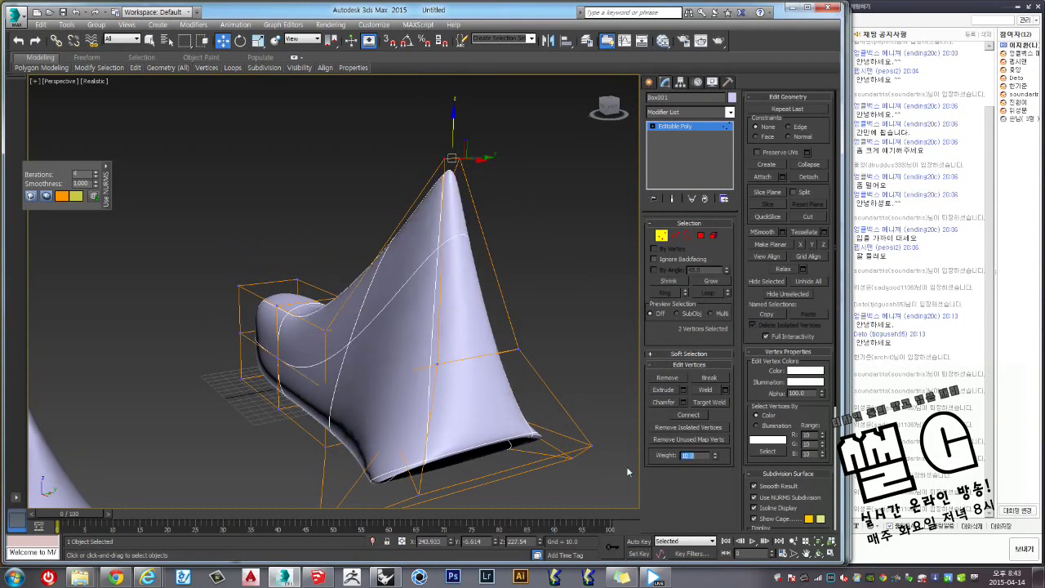
pyautogui.moveTo(459, 241)
pyautogui.keyDown('alt'); pyautogui.mouseDown(button='middle')
pyautogui.moveTo(413, 337)
pyautogui.moveTo(440, 293)
pyautogui.moveTo(518, 275)
pyautogui.moveTo(641, 275)
pyautogui.moveTo(632, 296)
pyautogui.moveTo(515, 302)
pyautogui.moveTo(571, 269)
pyautogui.mouseUp(button='middle'); pyautogui.keyUp('alt')
# Exit vertex editing, then select and frame the cone-shaped object.
pyautogui.click(662, 236)
pyautogui.click(529, 305)
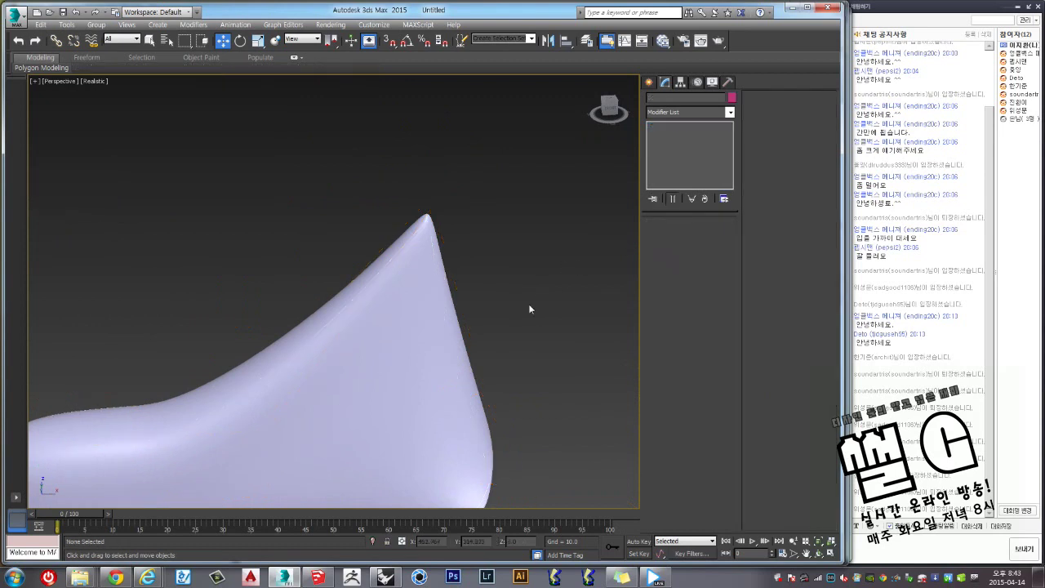
pyautogui.moveTo(529, 305)
pyautogui.keyDown('alt'); pyautogui.mouseDown(button='middle')
pyautogui.moveTo(479, 295)
pyautogui.moveTo(481, 306)
pyautogui.mouseUp(button='middle'); pyautogui.keyUp('alt')
pyautogui.click(126, 389)
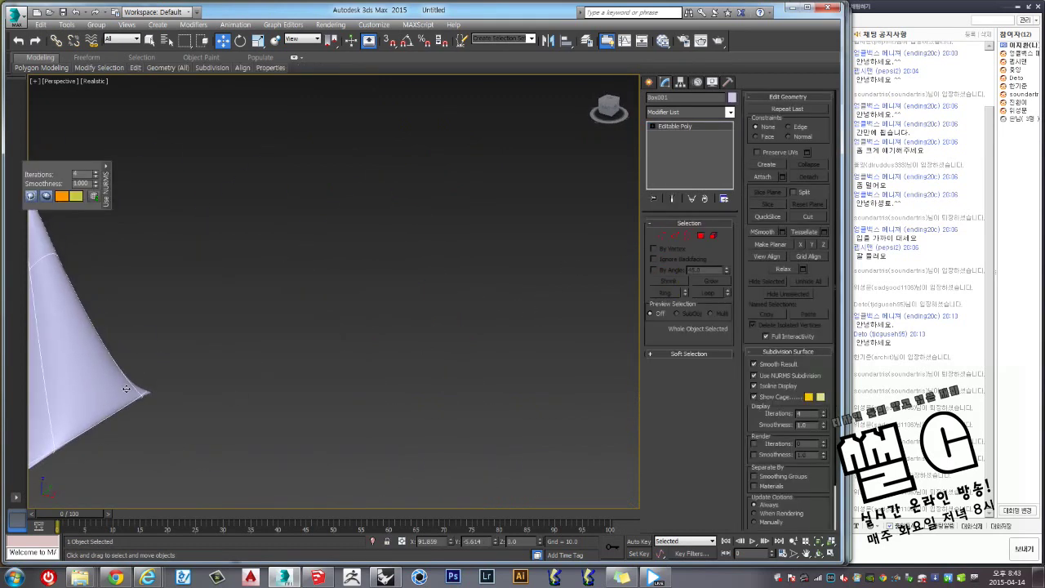
pyautogui.press('z')
pyautogui.moveTo(143, 394)
pyautogui.keyDown('alt'); pyautogui.mouseDown(button='middle')
pyautogui.moveTo(274, 350)
pyautogui.moveTo(409, 326)
pyautogui.moveTo(422, 359)
pyautogui.mouseUp(button='middle'); pyautogui.keyUp('alt')
# Inspect the cone from other angles and re-enter Vertex sub-object mode.
pyautogui.scroll(3, 409, 326)
pyautogui.scroll(3, 409, 326)
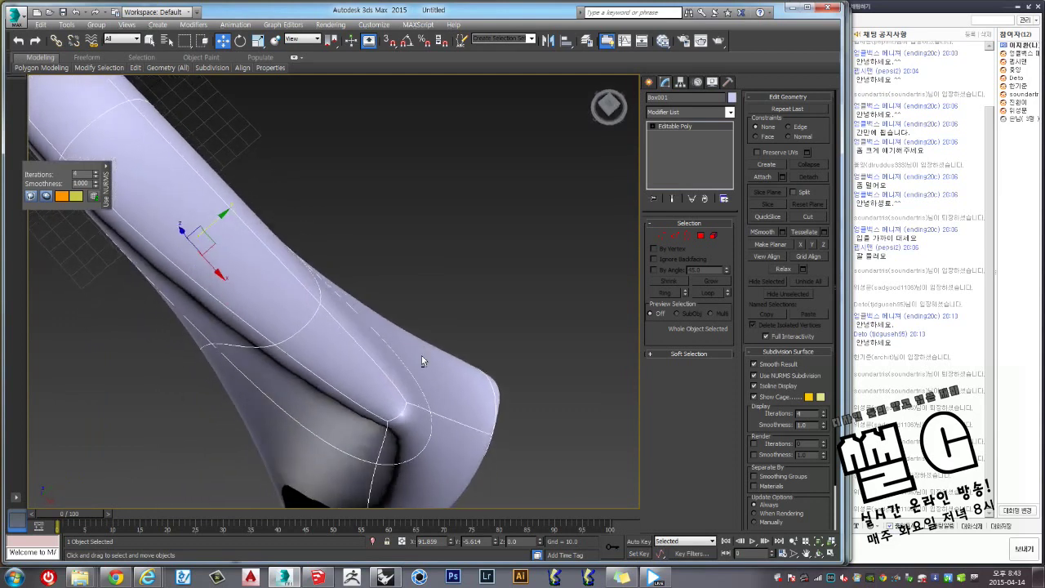
pyautogui.scroll(3, 444, 322)
pyautogui.moveTo(444, 322)
pyautogui.keyDown('alt'); pyautogui.mouseDown(button='middle')
pyautogui.moveTo(584, 281)
pyautogui.moveTo(409, 291)
pyautogui.moveTo(399, 315)
pyautogui.moveTo(417, 326)
pyautogui.moveTo(443, 303)
pyautogui.moveTo(460, 351)
pyautogui.mouseUp(button='middle'); pyautogui.keyUp('alt')
pyautogui.scroll(-2, 408, 292)
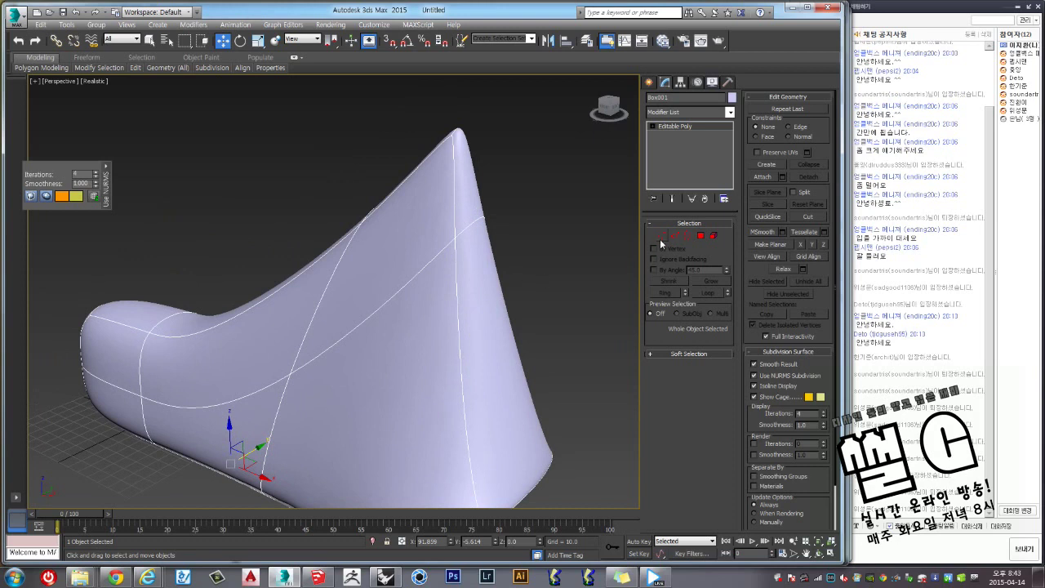
pyautogui.click(662, 236)
pyautogui.moveTo(528, 213)
pyautogui.mouseDown(button='middle')
pyautogui.moveTo(378, 368)
pyautogui.moveTo(384, 349)
pyautogui.mouseUp(button='middle')
pyautogui.scroll(-2, 378, 367)
# In Rhino, select control points on the weighted curve and orbit the view around it.
pyautogui.click(386, 579)
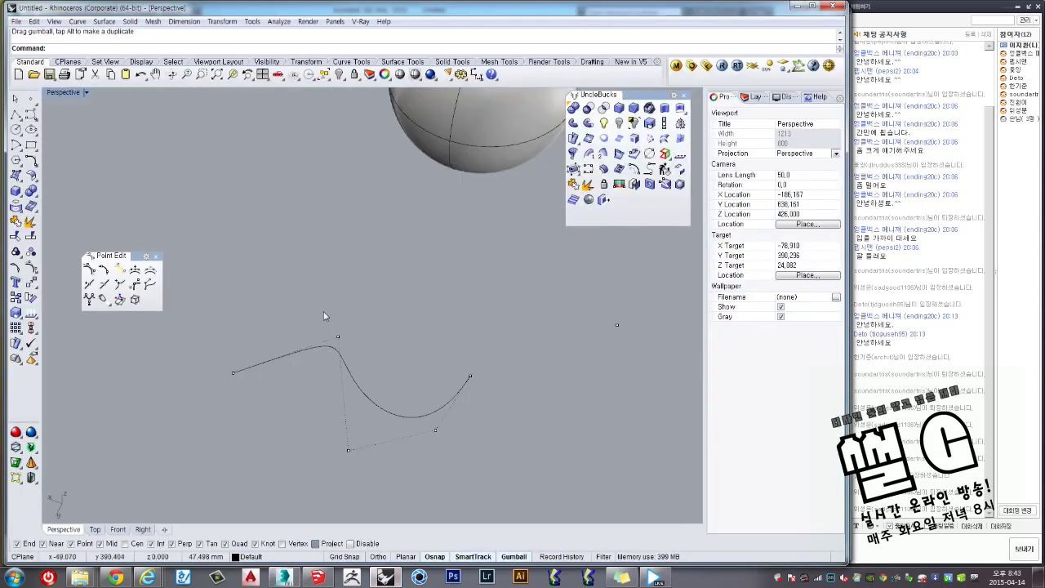
pyautogui.moveTo(324, 316); pyautogui.dragTo(369, 365)
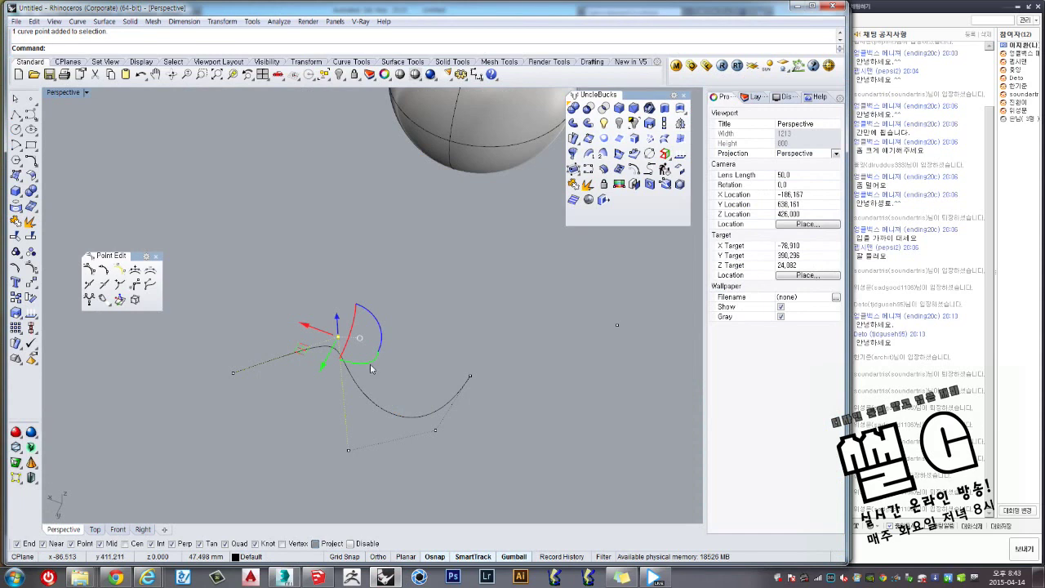
pyautogui.click(413, 351)
pyautogui.moveTo(417, 341)
pyautogui.mouseDown(button='right')
pyautogui.moveTo(496, 305)
pyautogui.moveTo(382, 357)
pyautogui.moveTo(345, 354)
pyautogui.moveTo(347, 318)
pyautogui.mouseUp(button='right')
pyautogui.click(337, 335)
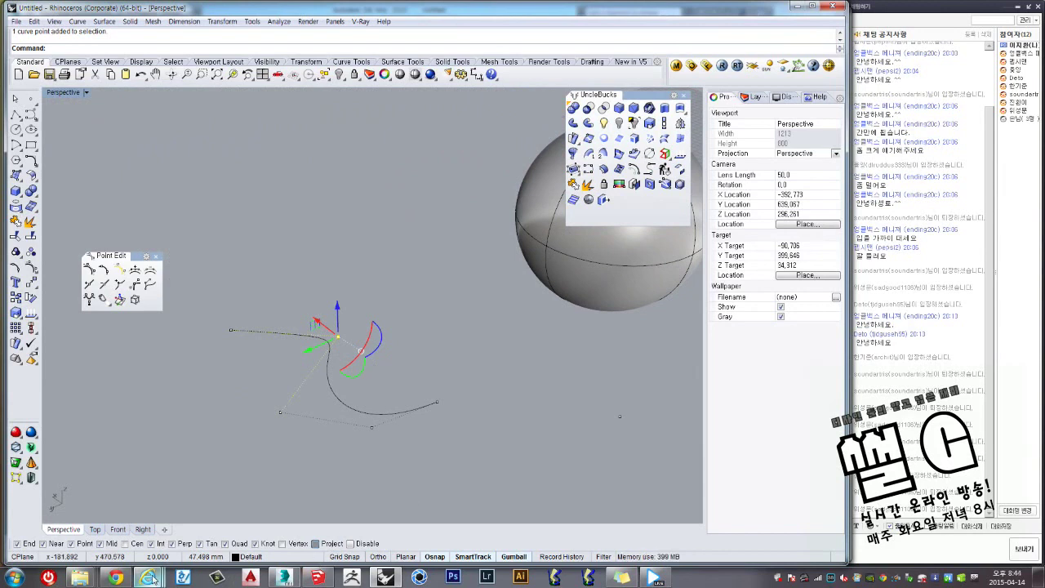
pyautogui.click(535, 532)
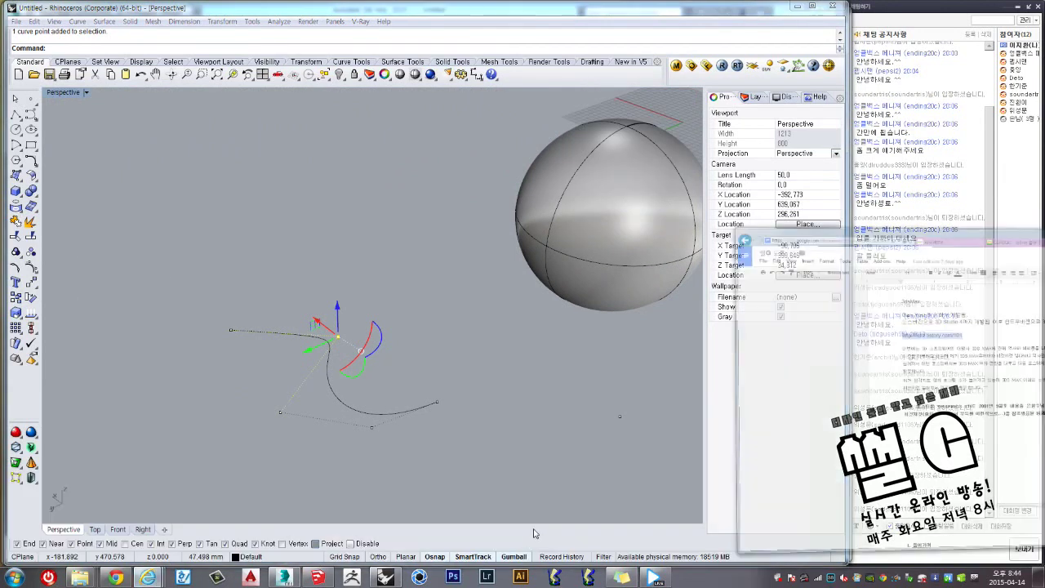
pyautogui.moveTo(148, 578)
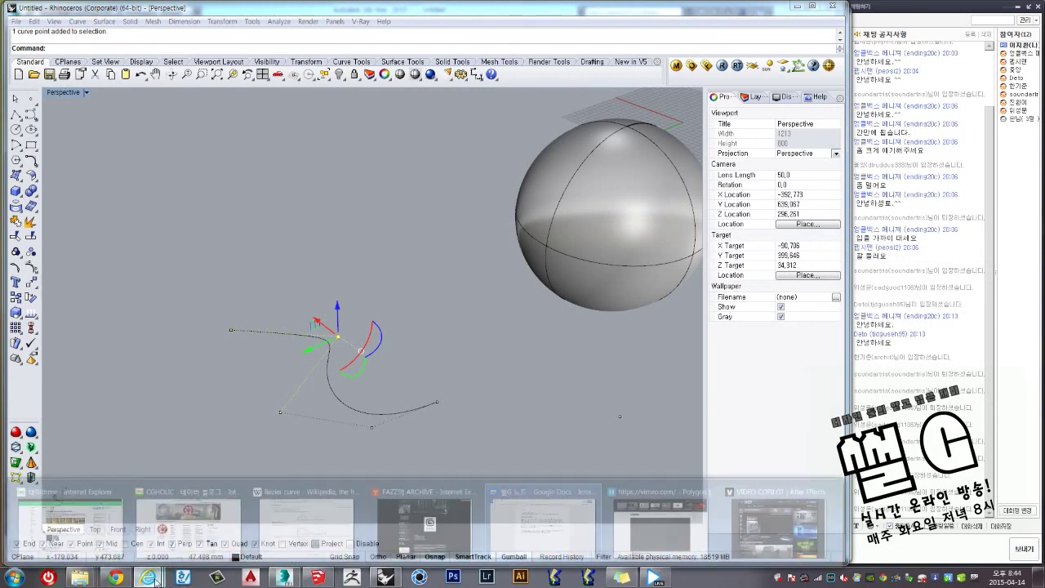
# Show the Wikipedia Bézier curve page and scroll up to its cubic curve diagram and basis plot.
pyautogui.click(379, 474)
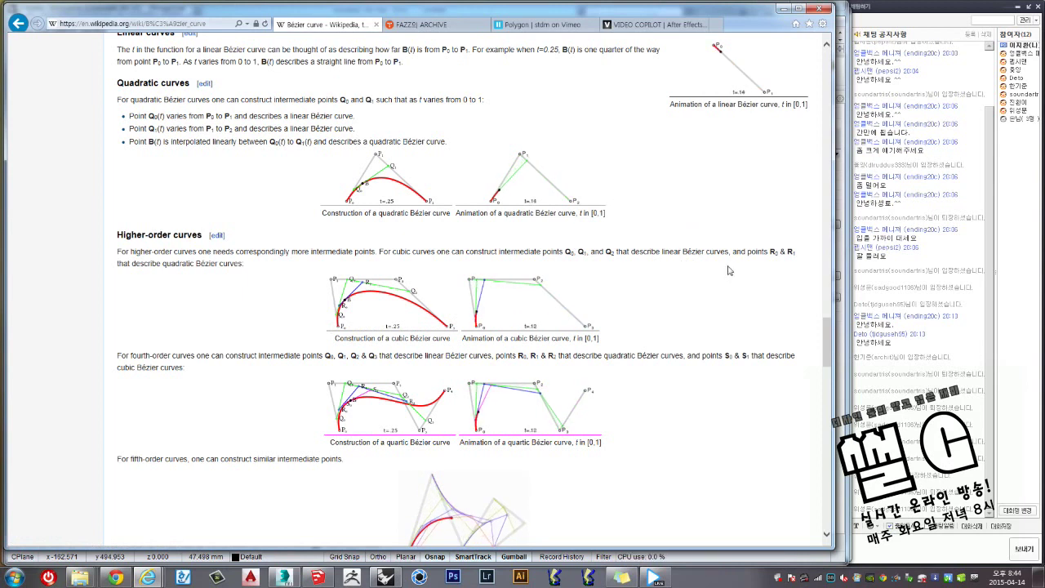
pyautogui.scroll(2, 824, 353)
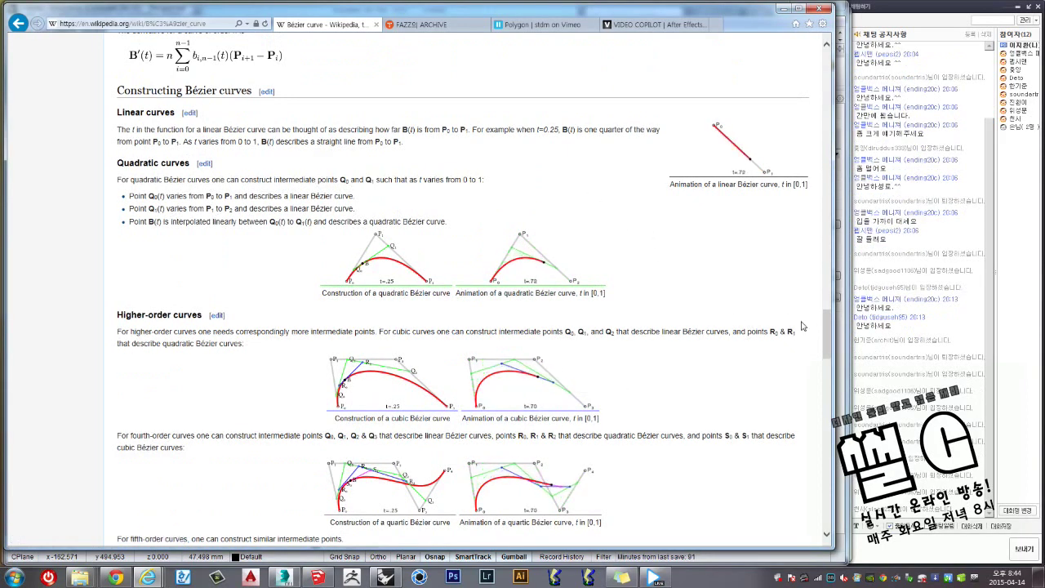
pyautogui.moveTo(827, 337); pyautogui.dragTo(825, 91)
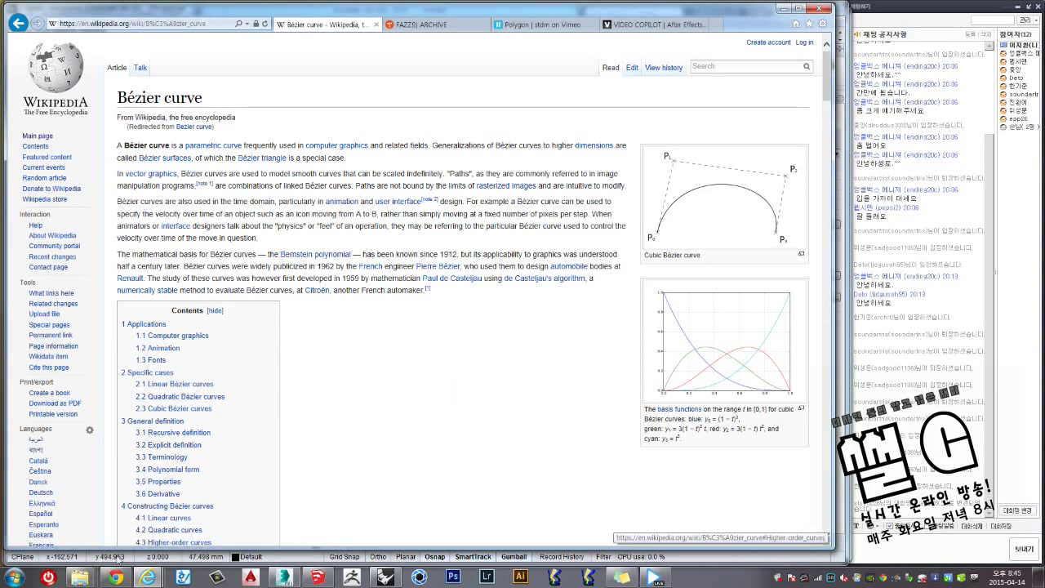
pyautogui.moveTo(80, 577)
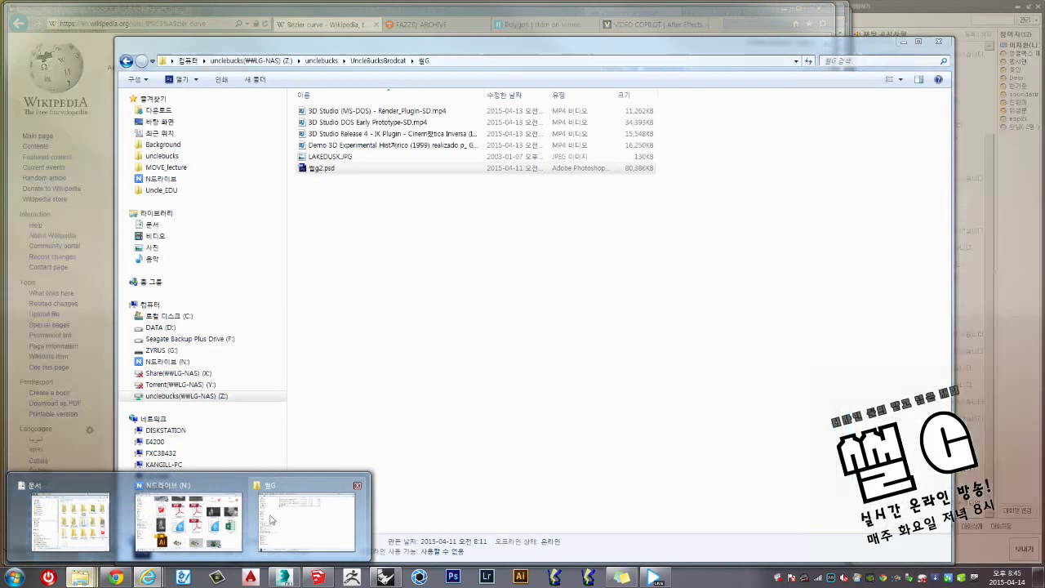
# Play 3D Studio DOS Early Prototype-SD.mp4 from the archive videos folder.
pyautogui.click(318, 518)
pyautogui.click(535, 352)
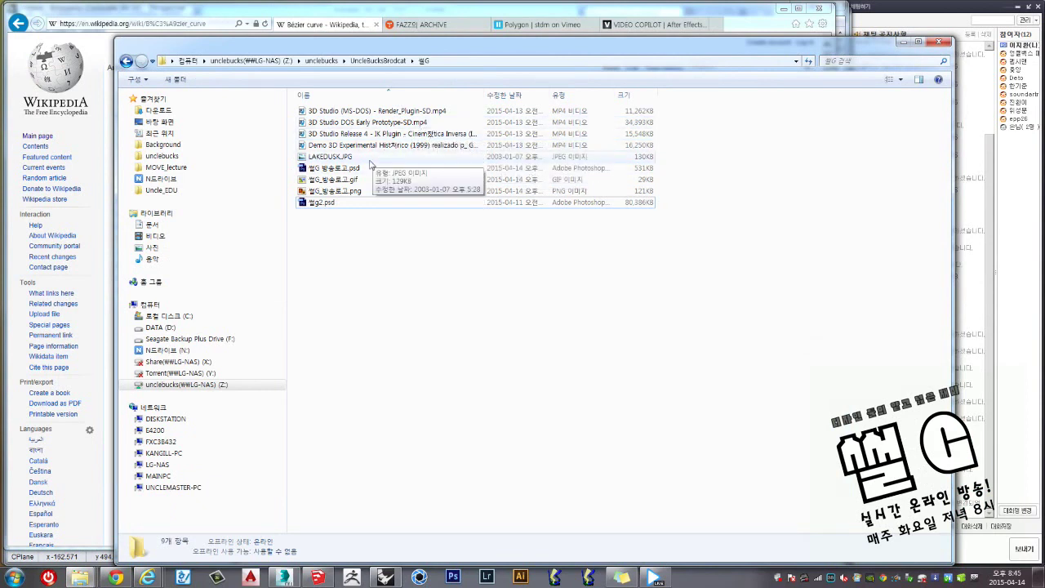
pyautogui.doubleClick(384, 127)
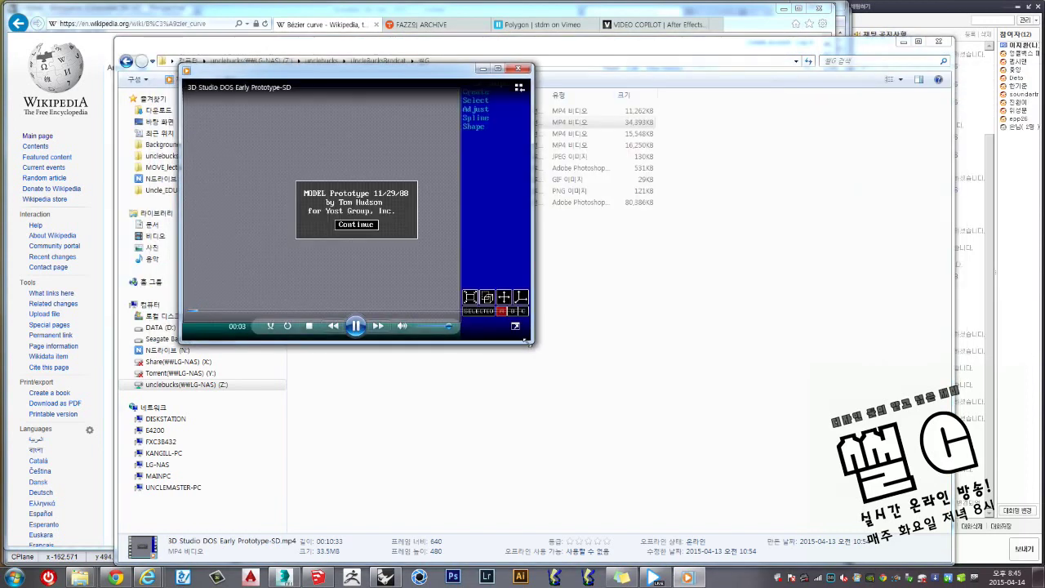
# Enlarge the Media Player window playing the prototype video.
pyautogui.moveTo(528, 343)
pyautogui.mouseDown()
pyautogui.moveTo(816, 558)
pyautogui.moveTo(837, 559)
pyautogui.mouseUp()
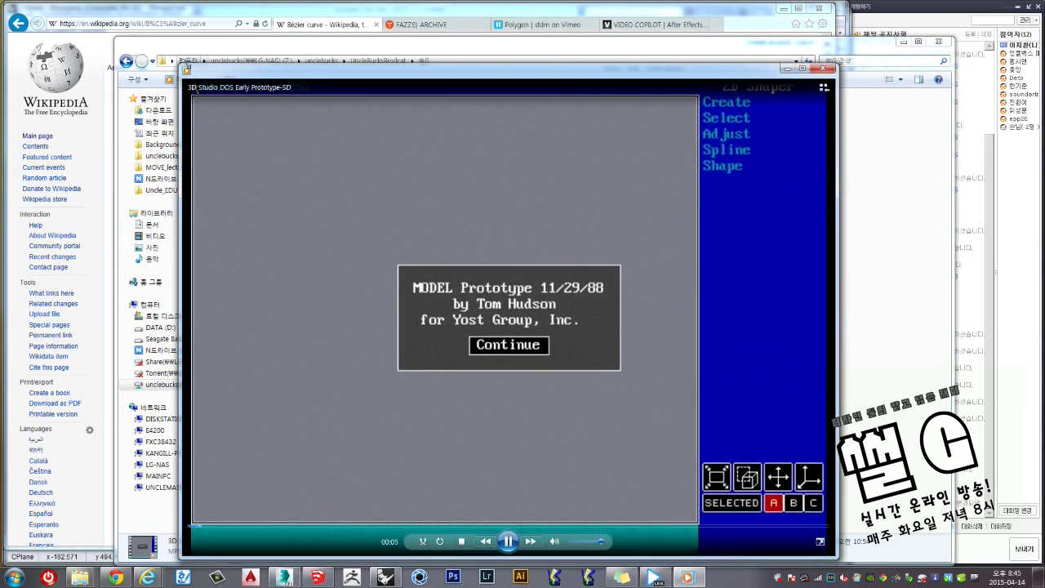
pyautogui.moveTo(185, 68)
pyautogui.mouseDown()
pyautogui.moveTo(139, 64)
pyautogui.moveTo(91, 36)
pyautogui.mouseUp()
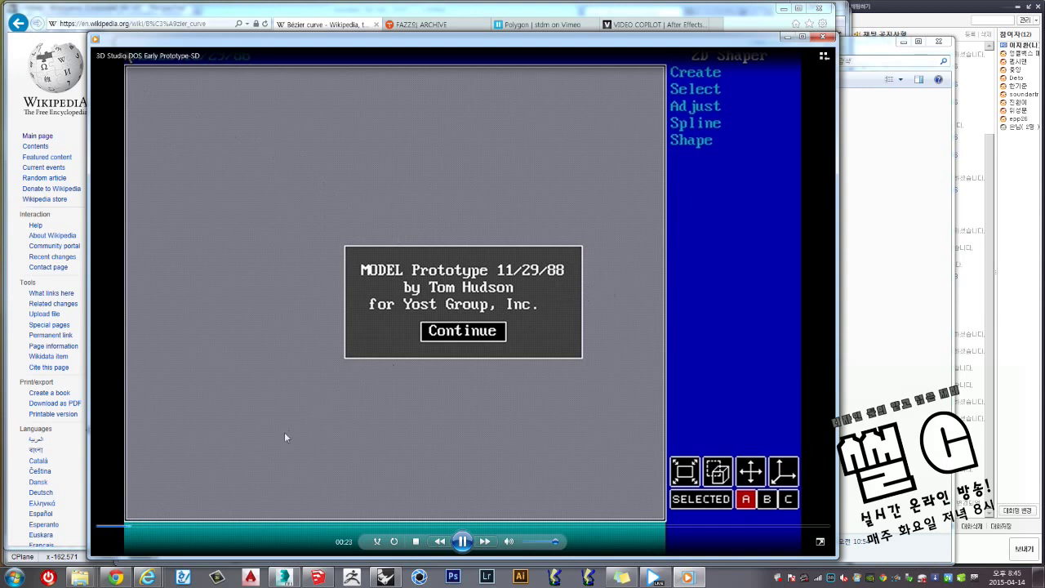
pyautogui.moveTo(127, 53); pyautogui.dragTo(95, 38)
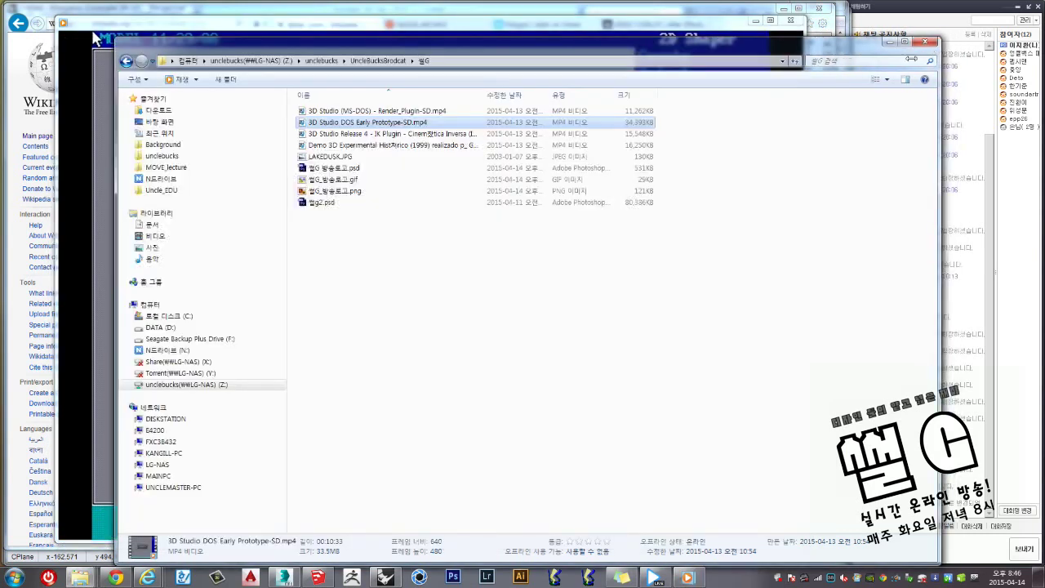
# Switch the 3D Studio prototype video to full-screen playback.
pyautogui.click(951, 57)
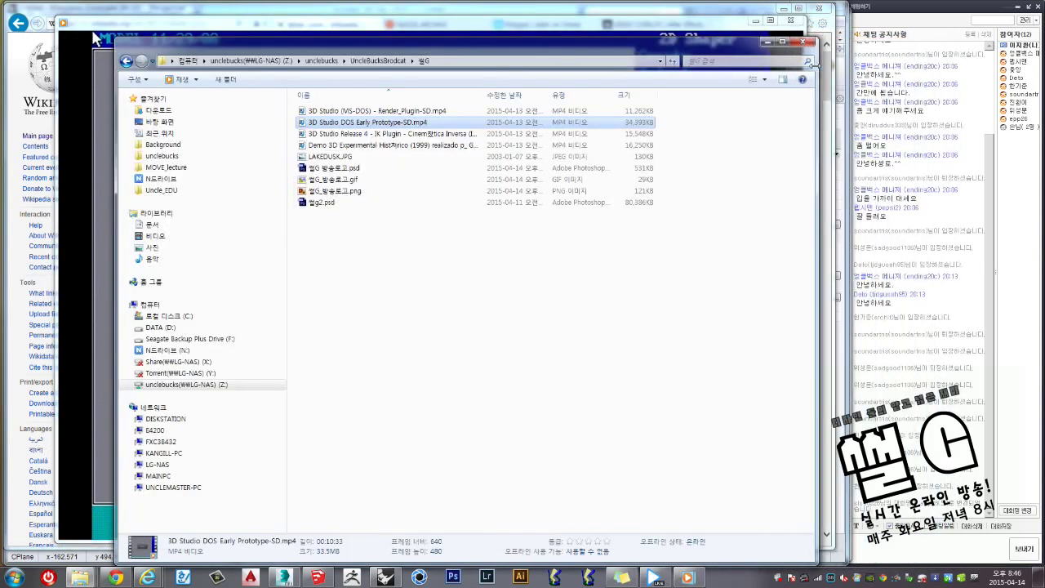
pyautogui.click(713, 23)
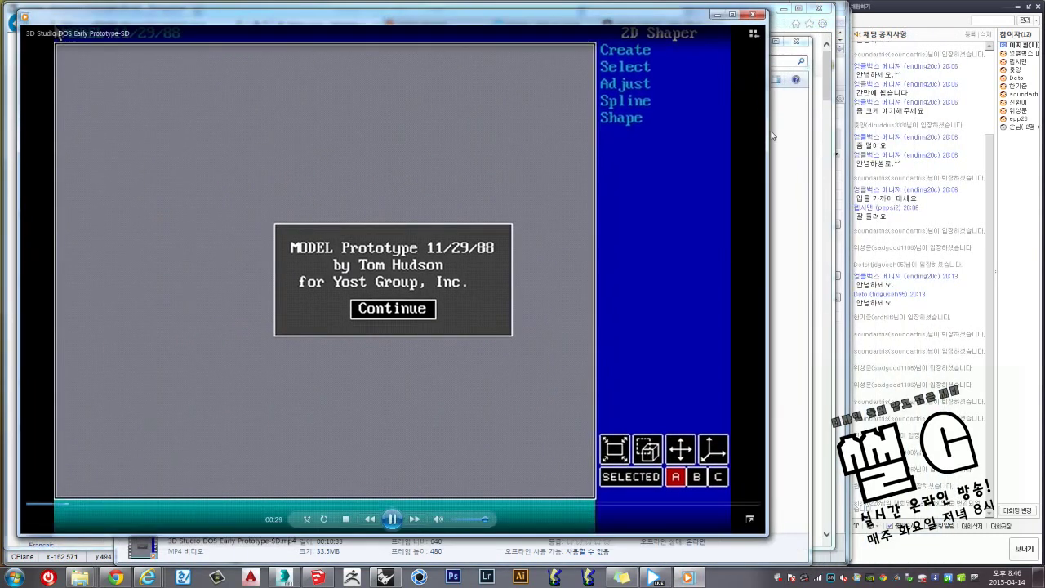
pyautogui.click(771, 136)
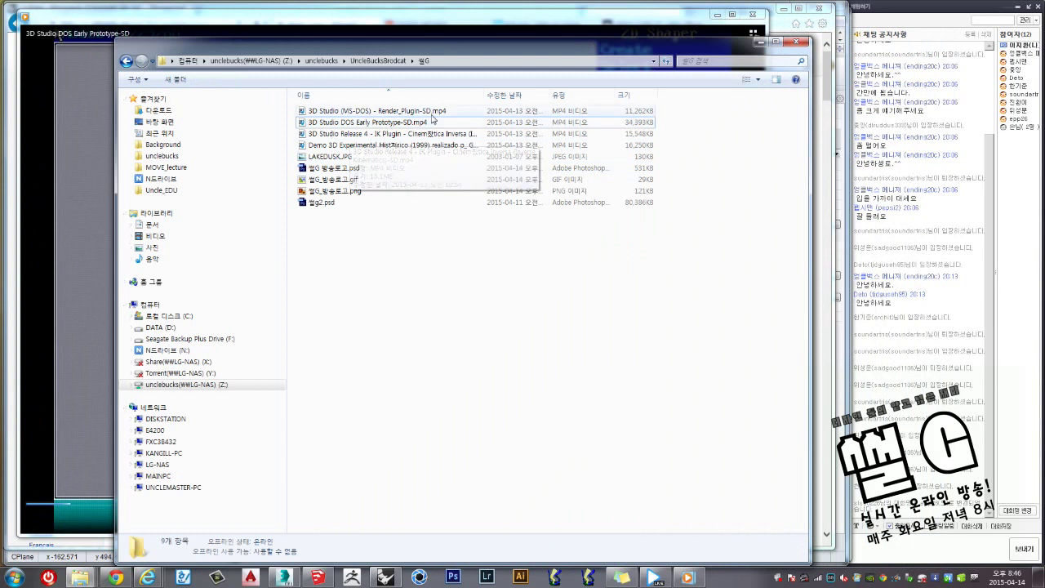
pyautogui.click(342, 23)
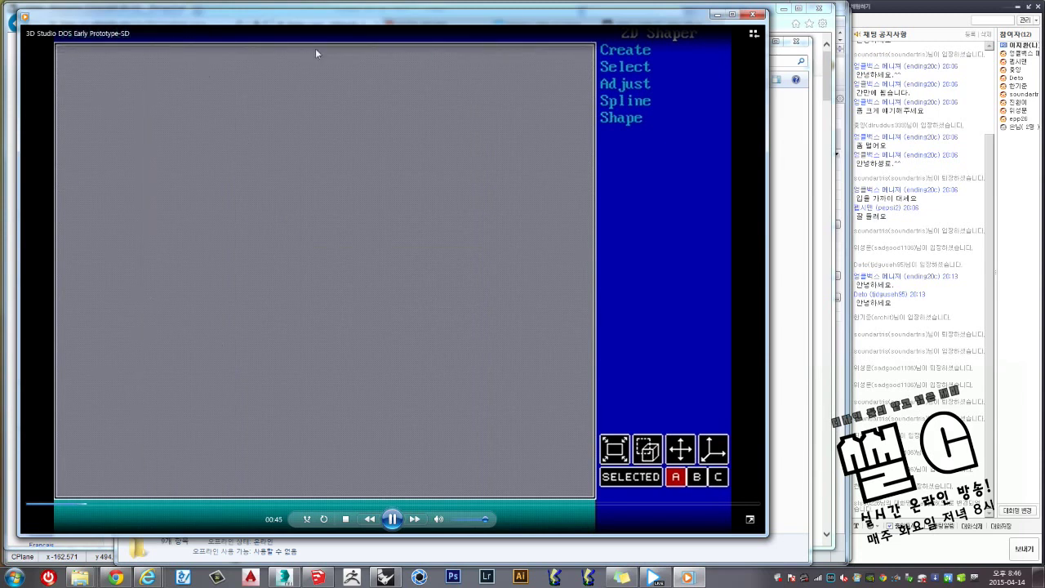
pyautogui.click(749, 518)
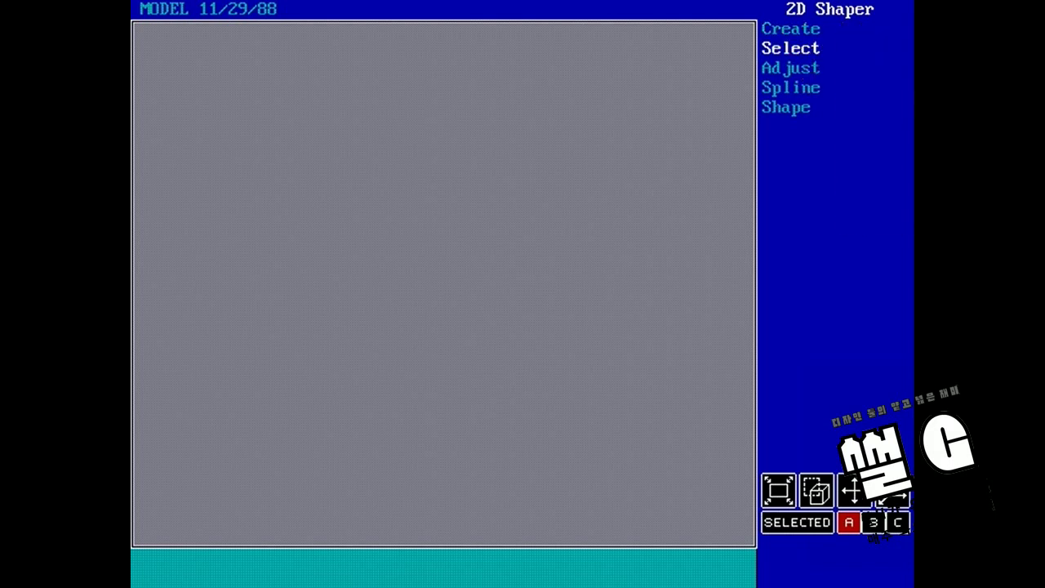
# Jump the full-screen video from 01:16 to about 02:07, where curves, circle and ellipse are drawn.
pyautogui.click(804, 68)
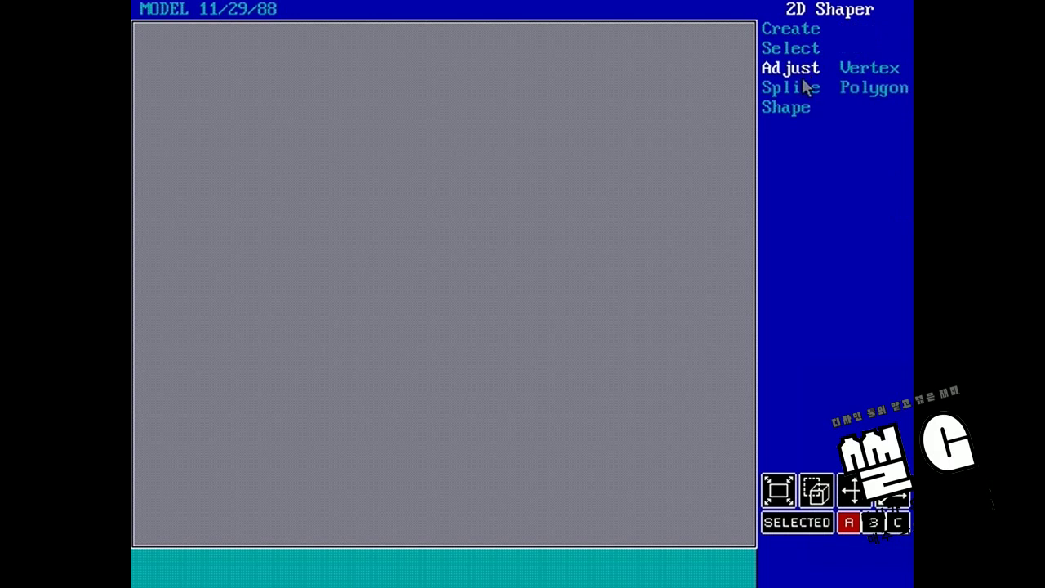
pyautogui.click(806, 86)
pyautogui.click(800, 108)
pyautogui.click(798, 85)
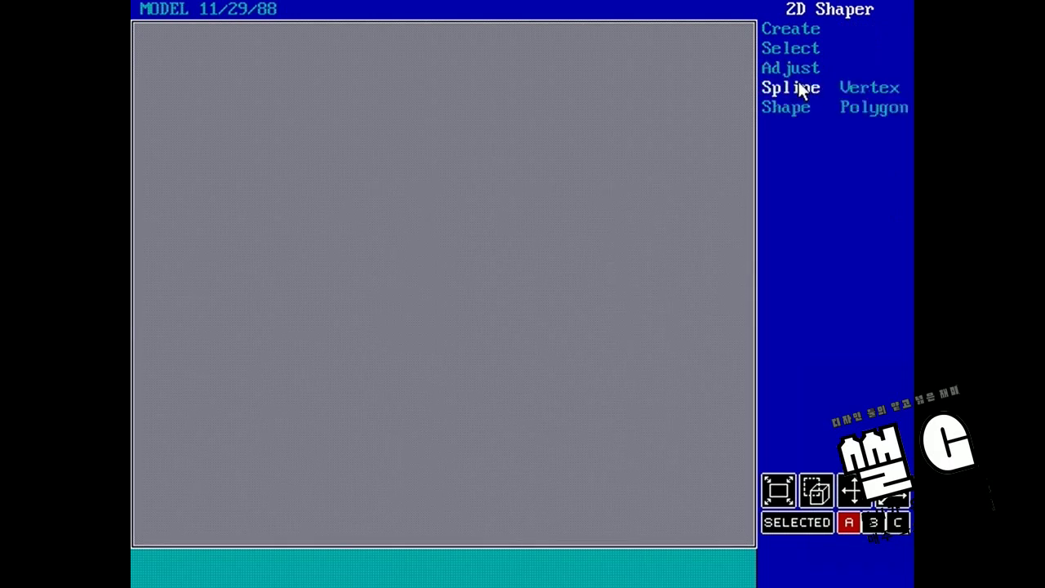
pyautogui.click(799, 72)
pyautogui.click(845, 71)
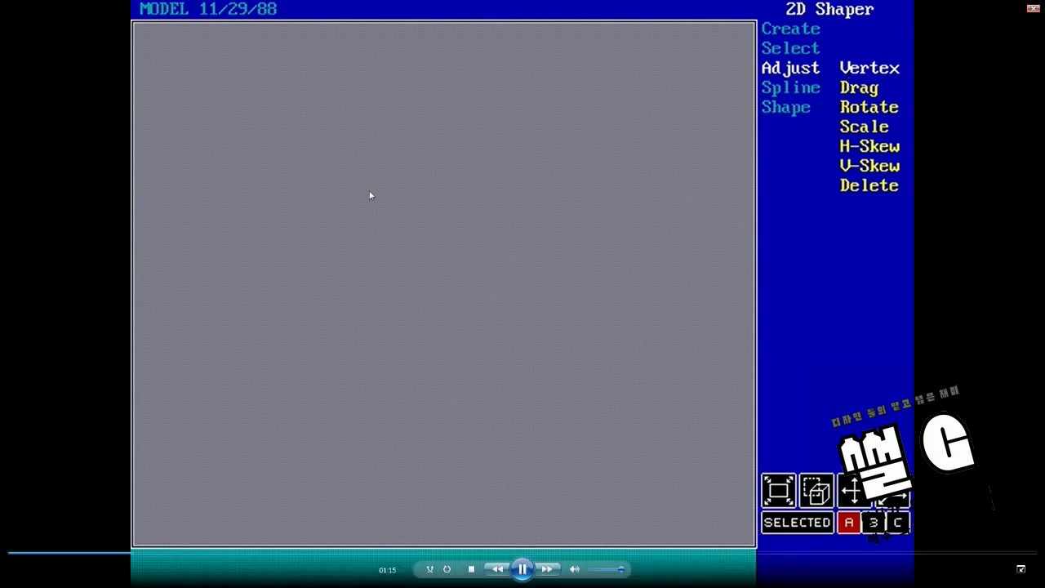
pyautogui.click(219, 554)
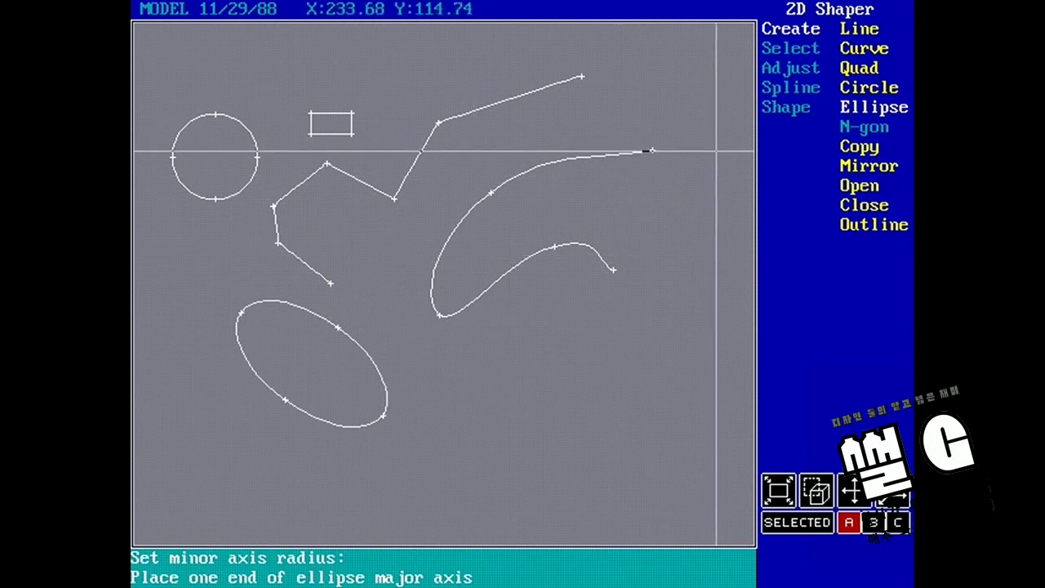
# Let the 2D Shaper demo play on through the curve copy to region vertex picking.
pyautogui.click(867, 128)
pyautogui.click(867, 147)
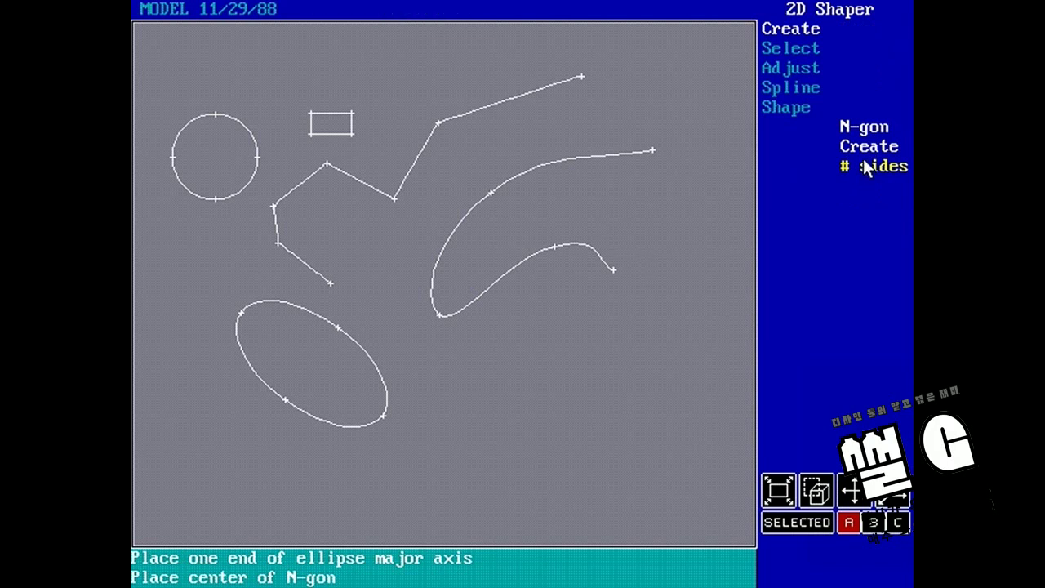
pyautogui.click(857, 129)
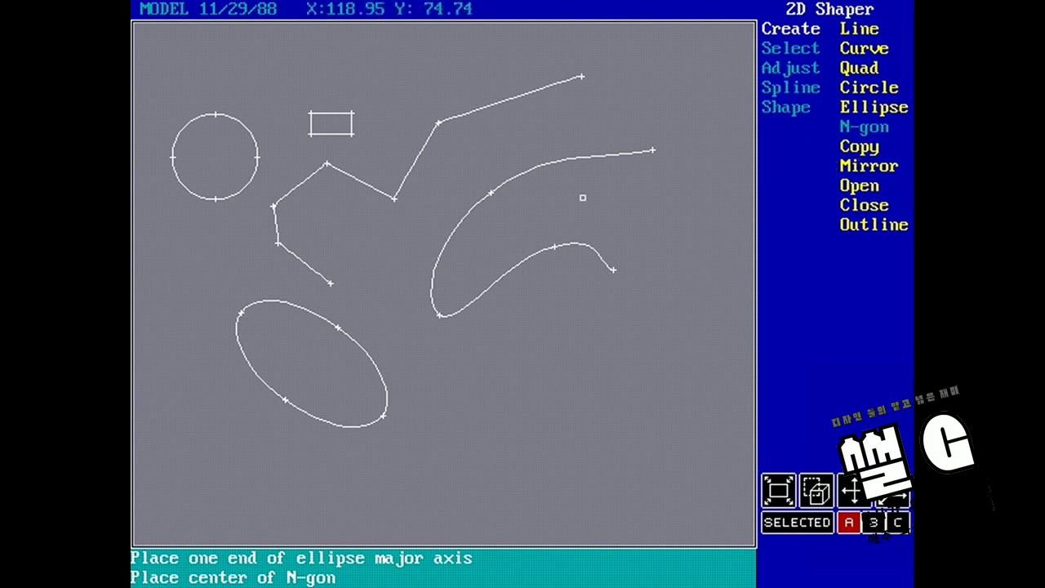
pyautogui.click(858, 146)
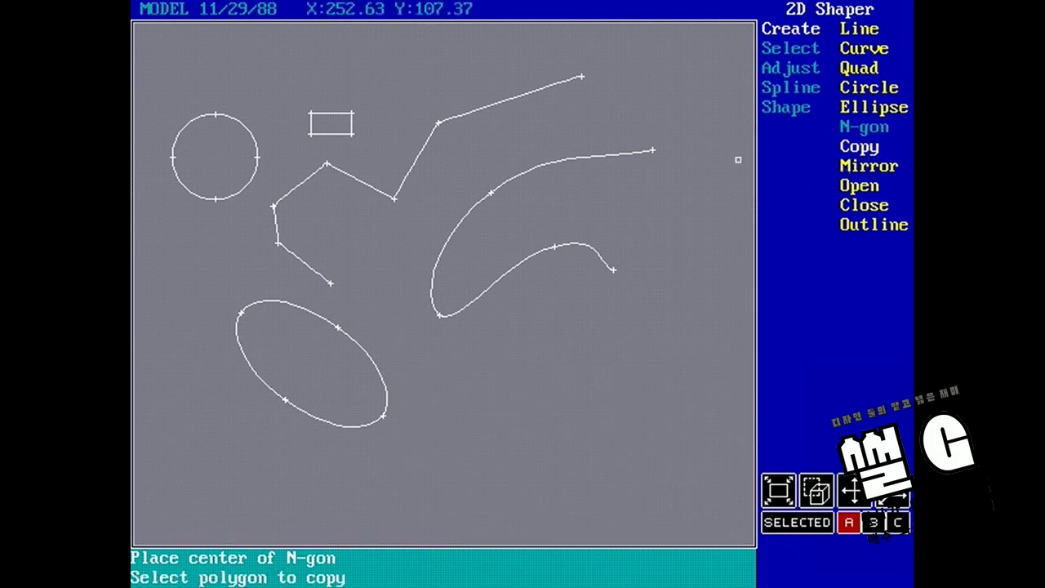
pyautogui.click(591, 247)
pyautogui.click(632, 385)
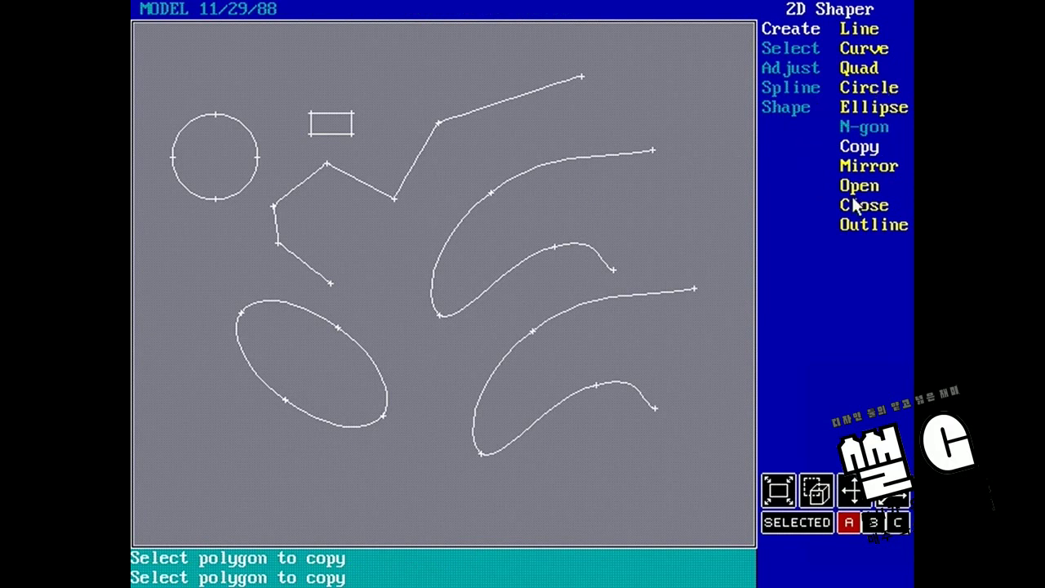
pyautogui.click(864, 172)
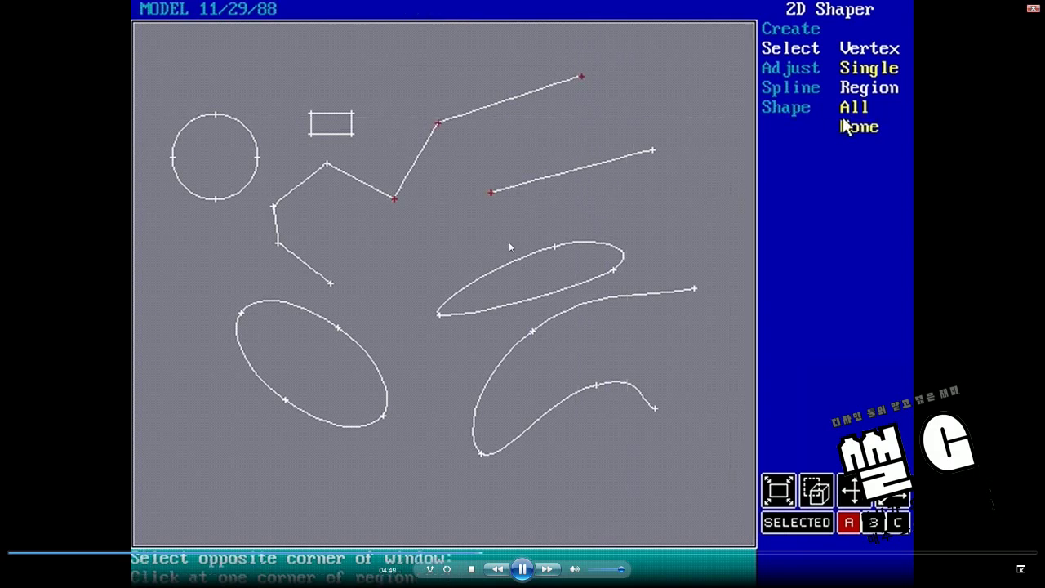
# Leave full screen and skip through the prototype demo's viewport layout and 3D Editor parts.
pyautogui.doubleClick(565, 236)
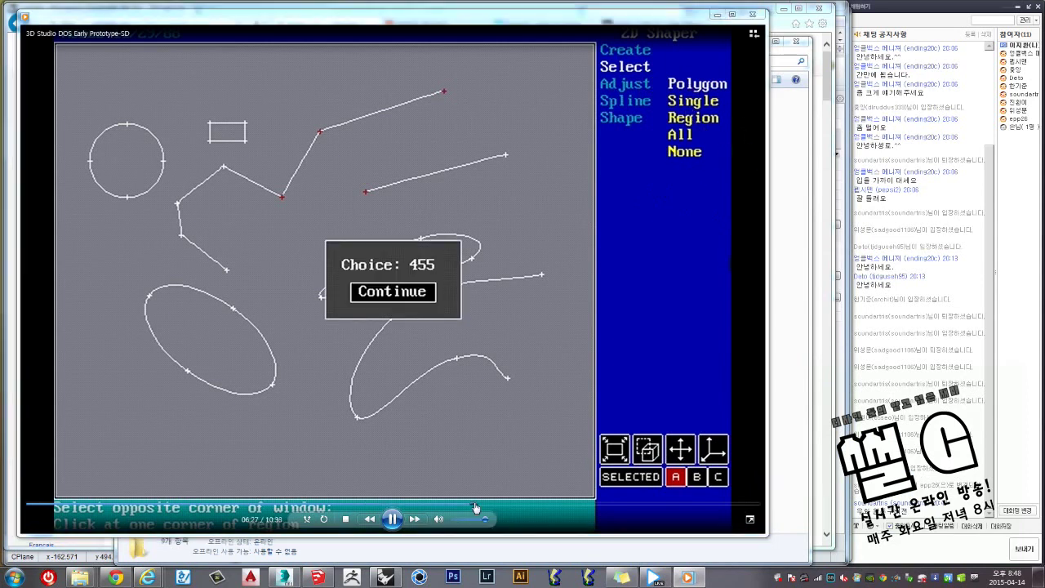
pyautogui.click(475, 505)
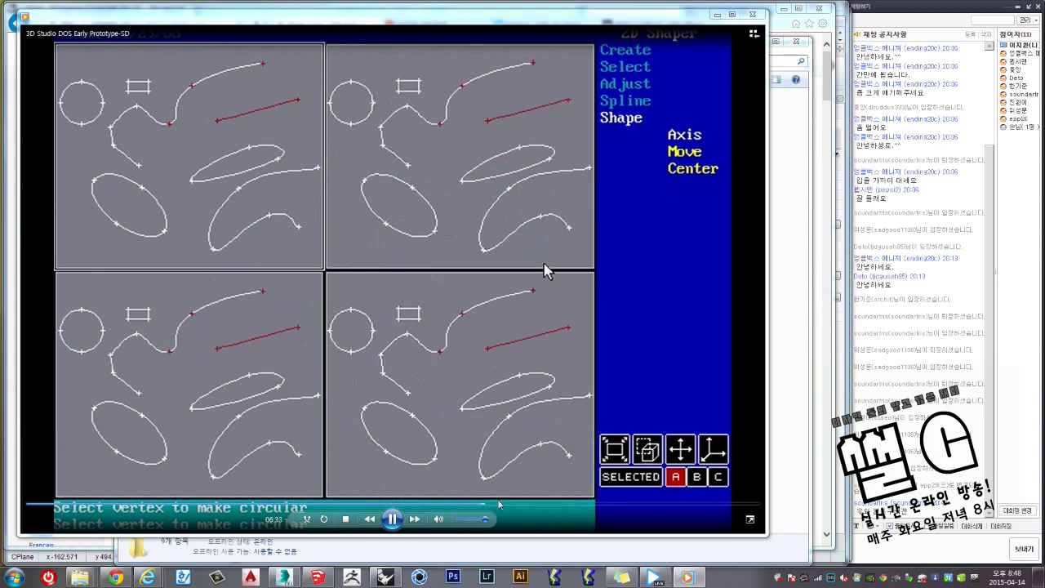
pyautogui.click(500, 509)
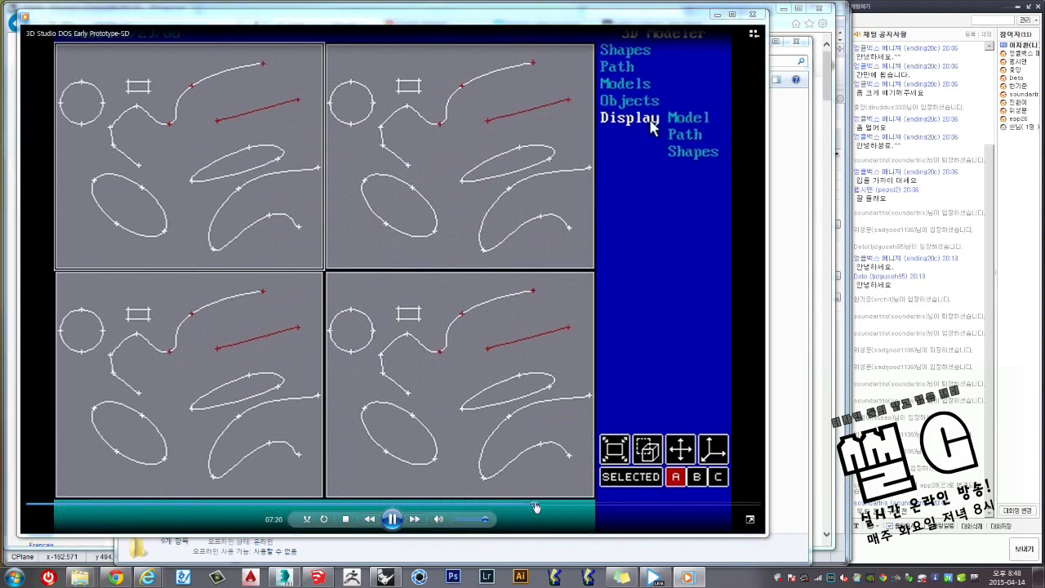
pyautogui.click(616, 509)
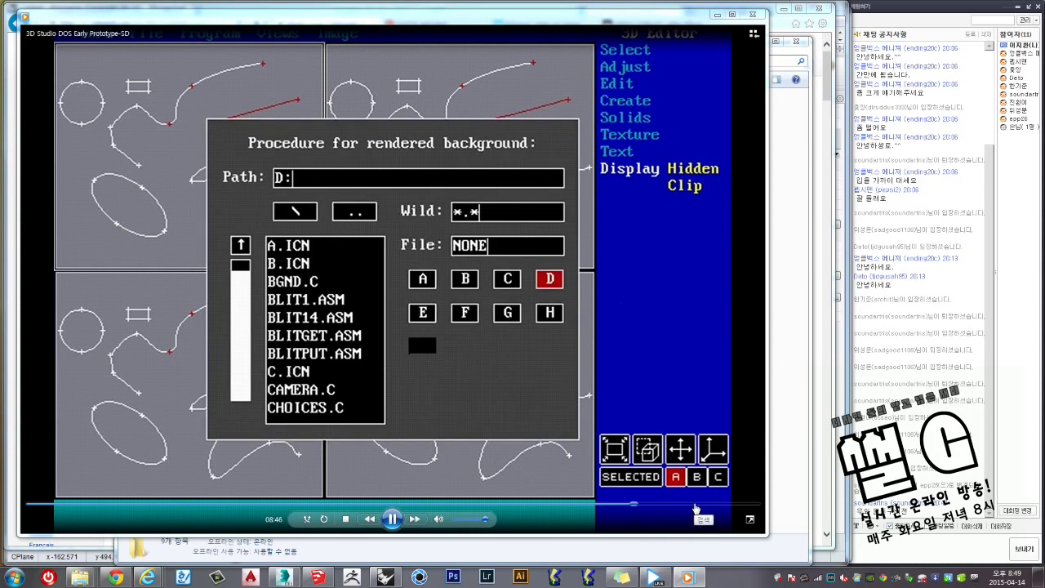
# Skip to the Create options, close the demo, and play the 3D Studio Release 4 IK Plugin video.
pyautogui.click(698, 505)
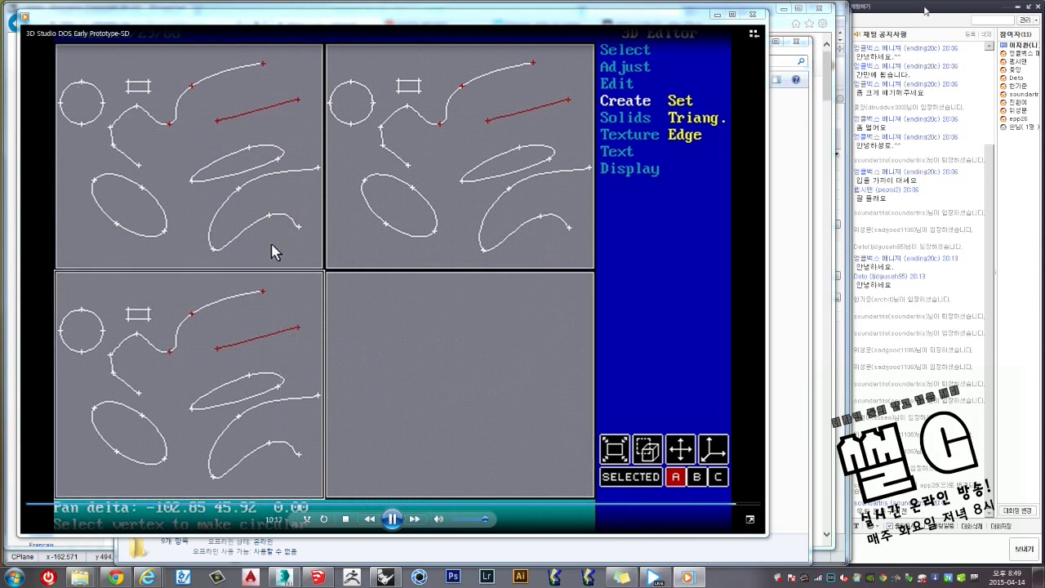
pyautogui.click(752, 14)
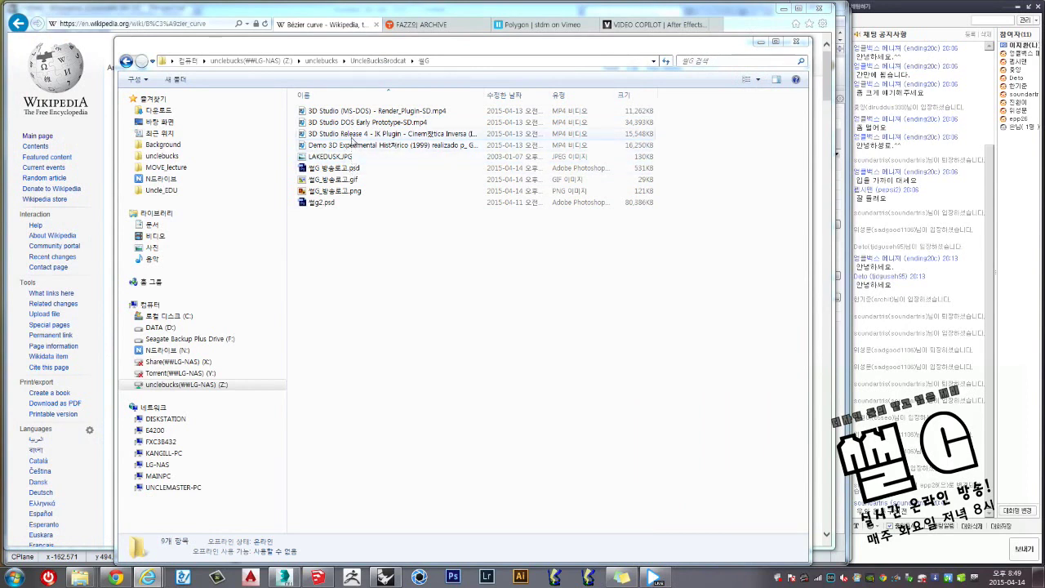
pyautogui.doubleClick(357, 136)
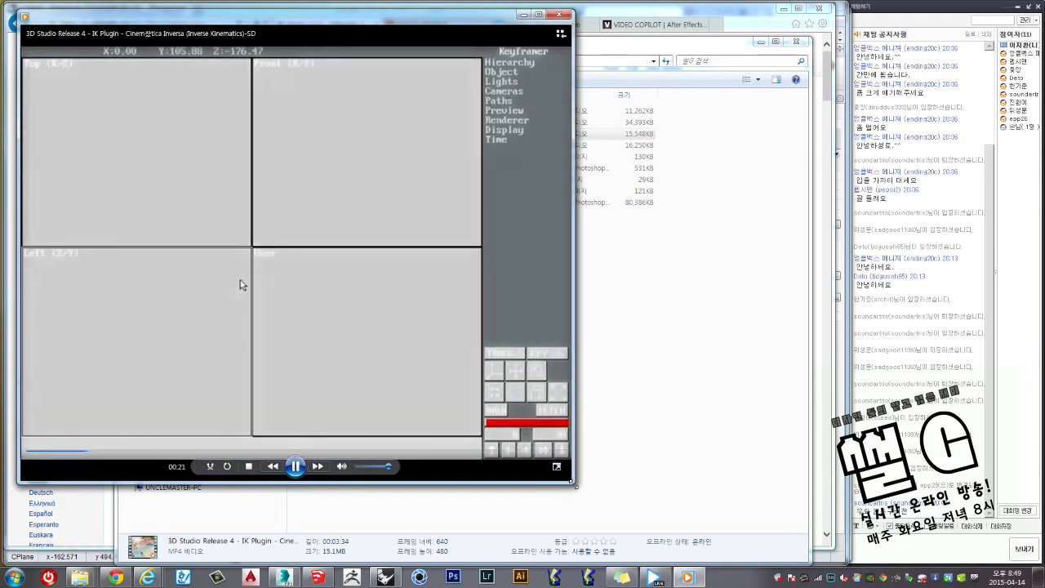
# Enlarge the Media Player window playing the IK Plugin video.
pyautogui.moveTo(575, 482); pyautogui.dragTo(720, 538)
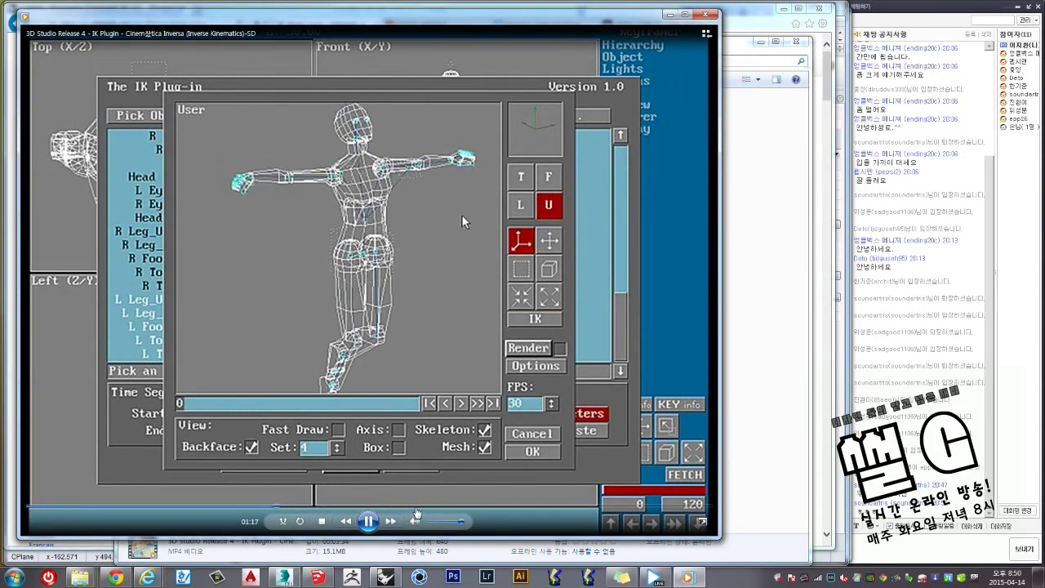
# Skip through the IK Plugin video to the dinosaur's running pose, then close the player.
pyautogui.click(413, 507)
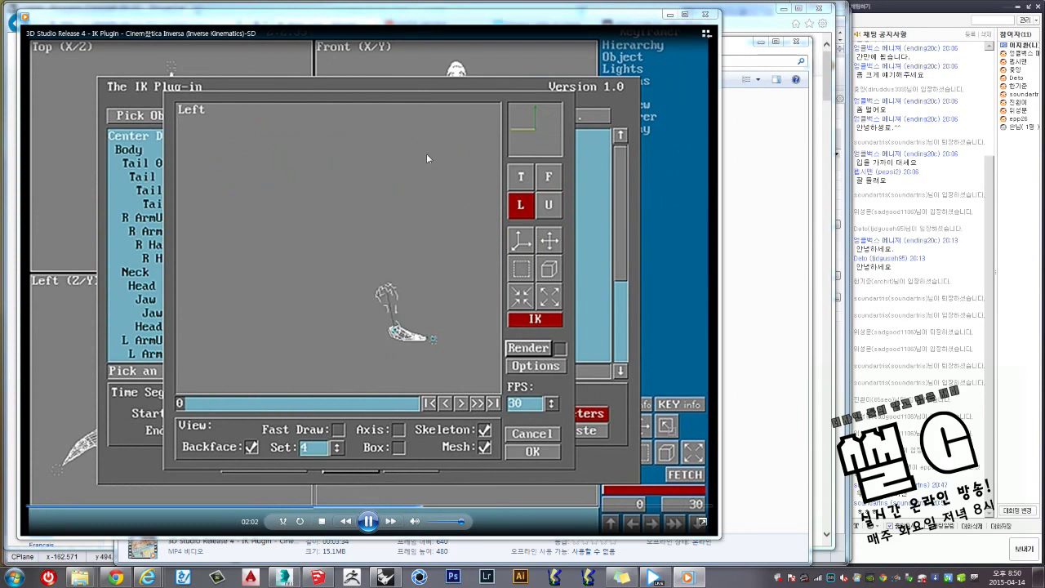
pyautogui.click(492, 508)
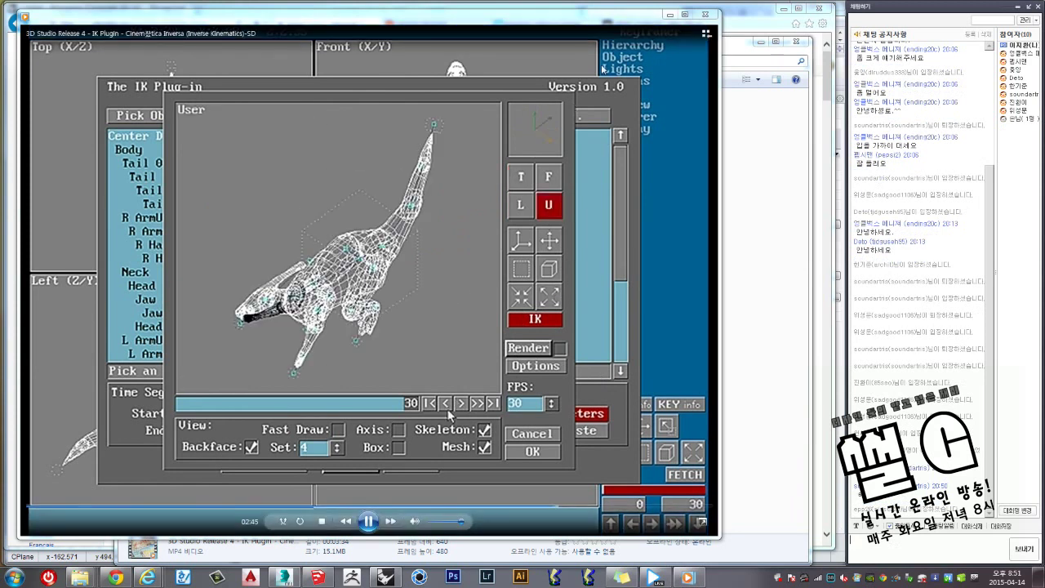
pyautogui.click(705, 15)
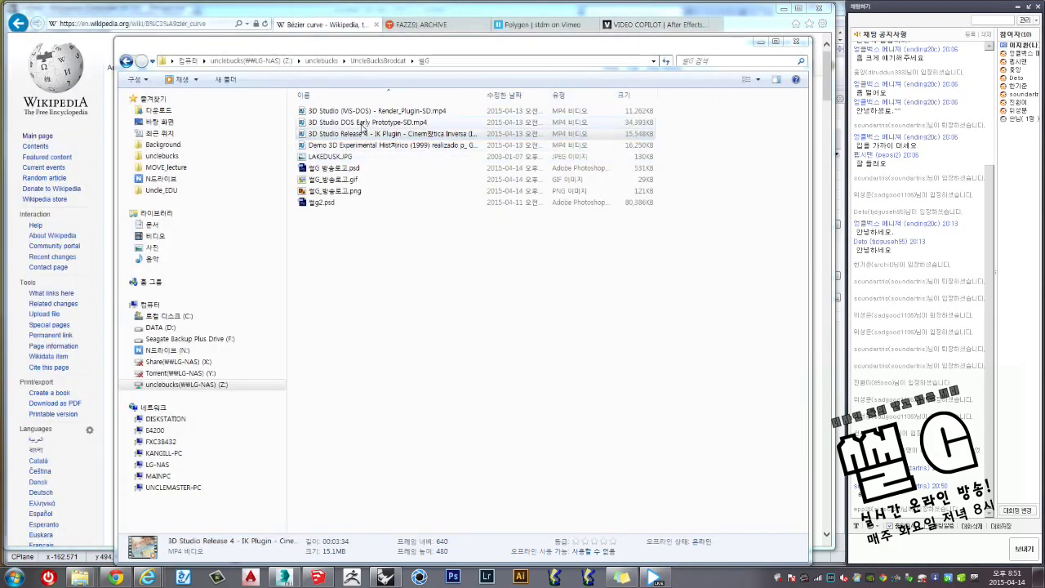
# Play the Render Plugin video enlarged, skipping through camera, lighting, spotlight and renderer settings to the rendering.
pyautogui.doubleClick(370, 111)
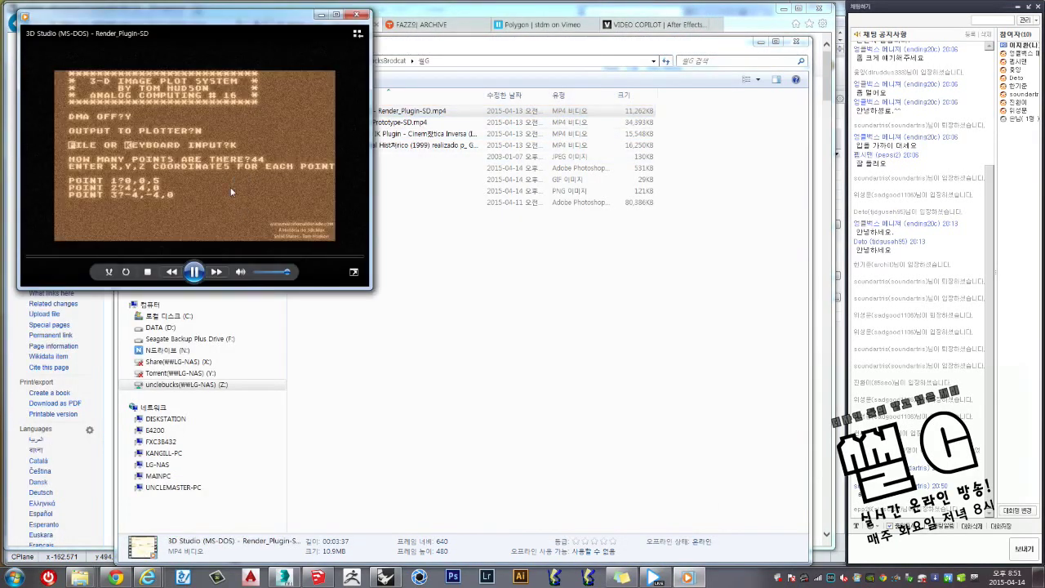
pyautogui.moveTo(369, 292)
pyautogui.mouseDown()
pyautogui.moveTo(731, 545)
pyautogui.moveTo(761, 552)
pyautogui.mouseUp()
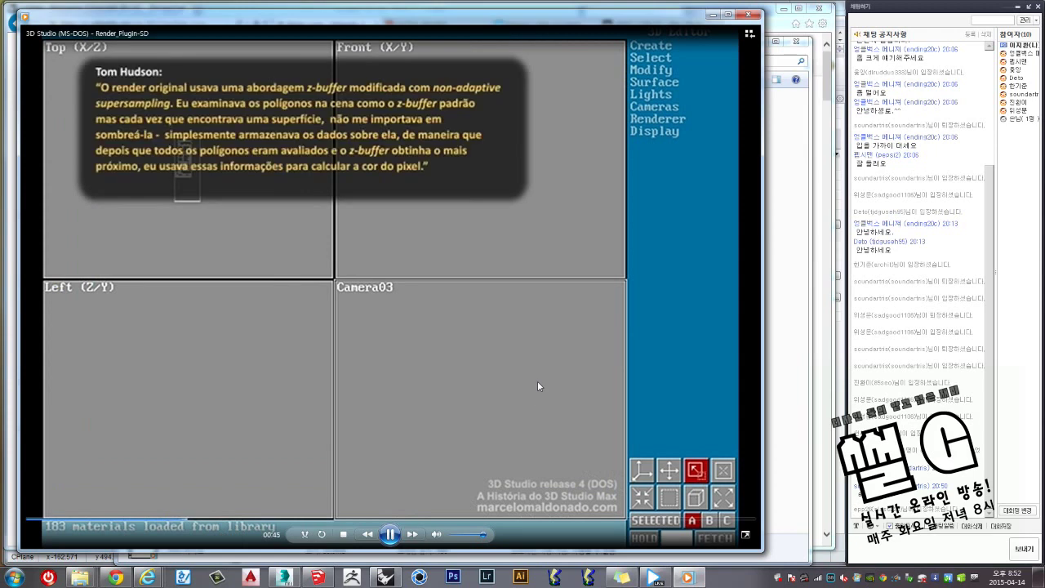
pyautogui.moveTo(233, 523); pyautogui.dragTo(281, 521)
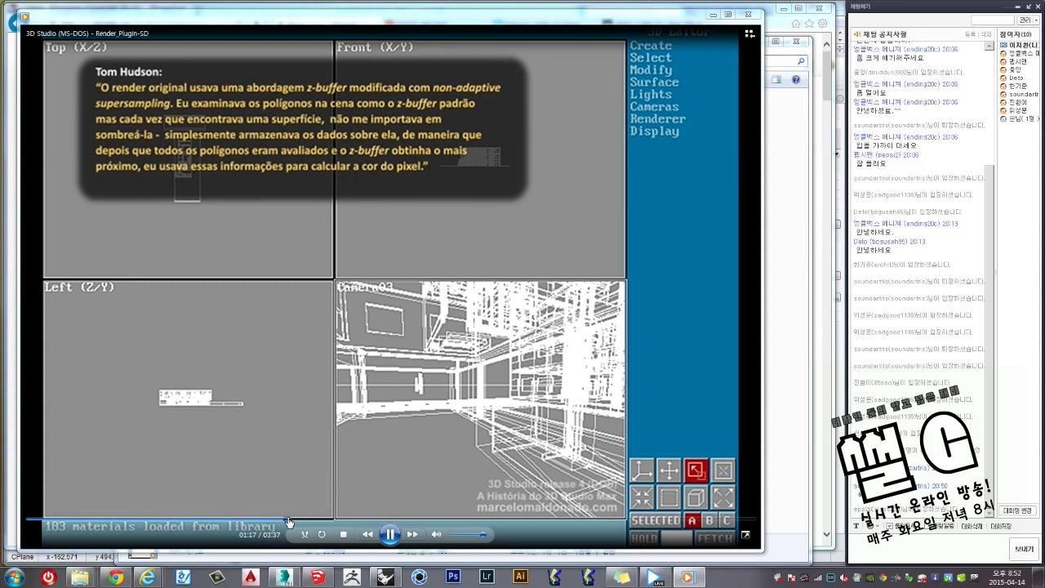
pyautogui.click(322, 519)
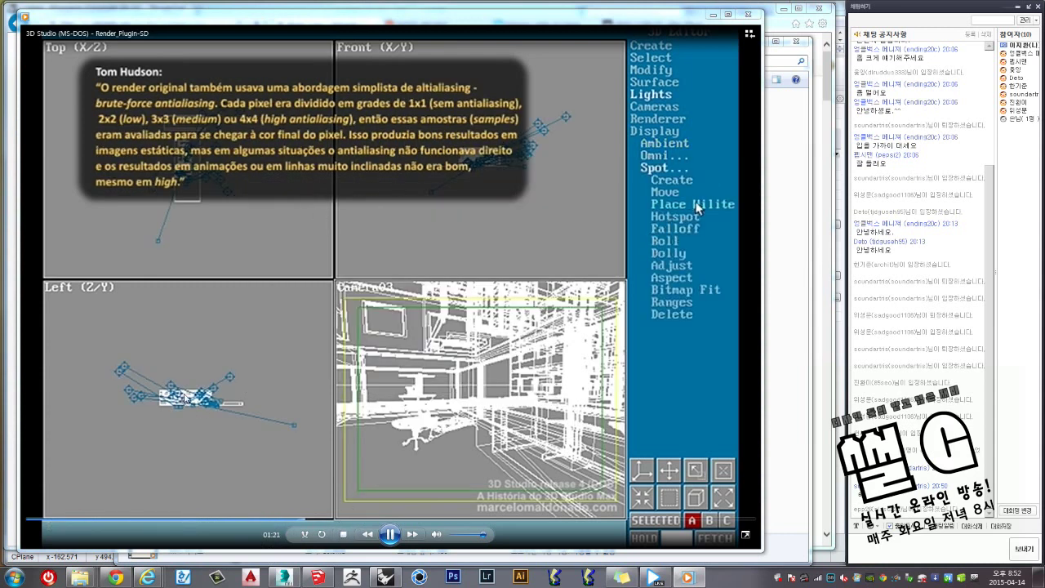
pyautogui.click(364, 519)
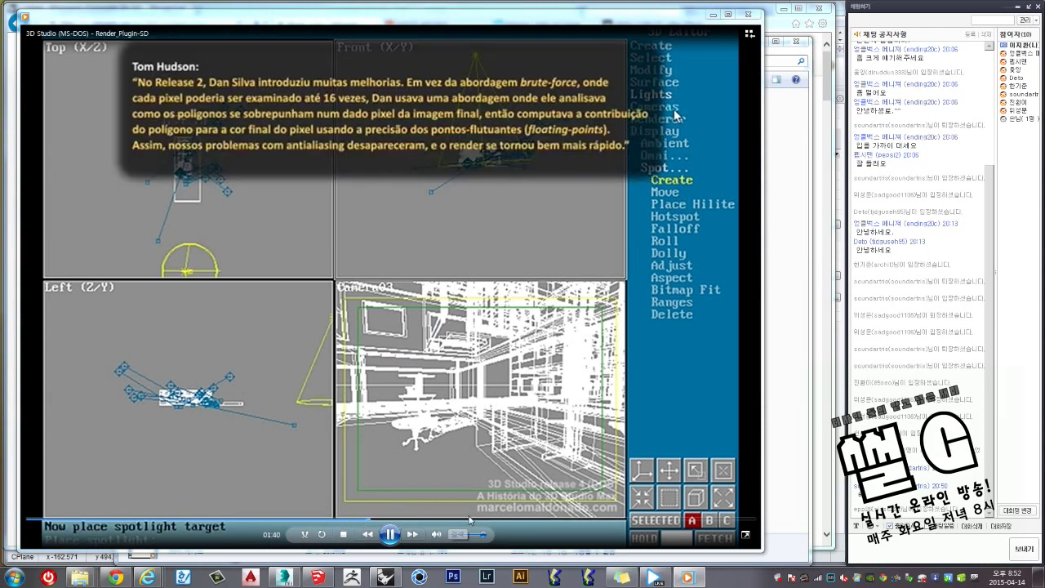
pyautogui.click(471, 519)
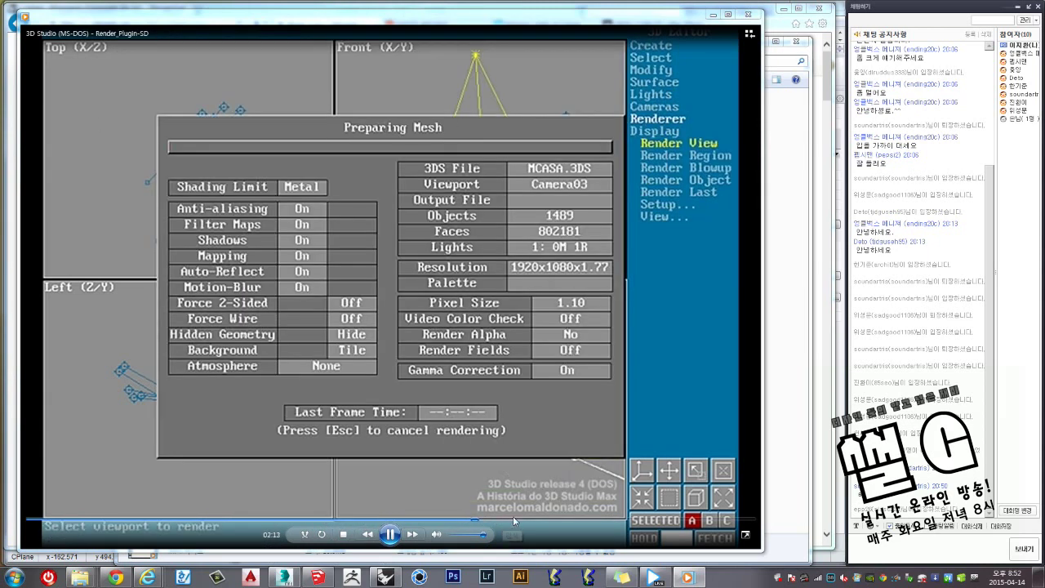
pyautogui.click(518, 517)
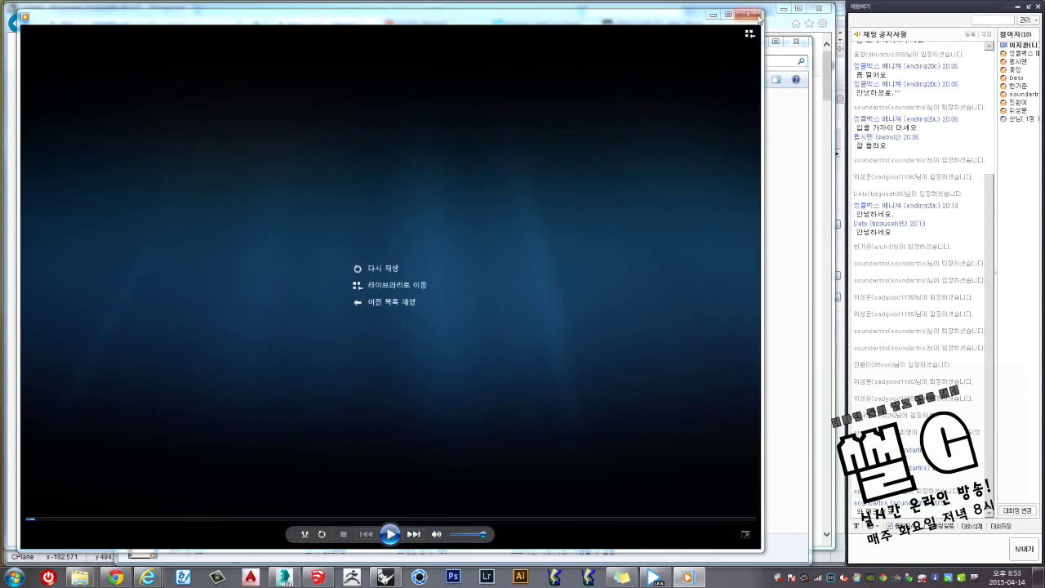
# Close the finished video and play the 1999 Demo 3D Experimental video nearly full screen.
pyautogui.click(758, 18)
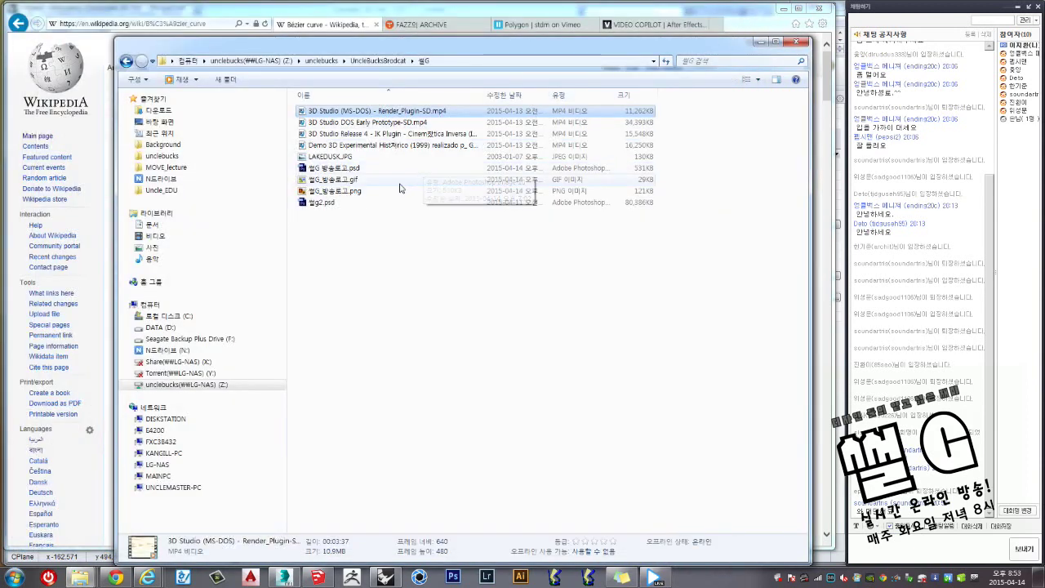
pyautogui.doubleClick(347, 147)
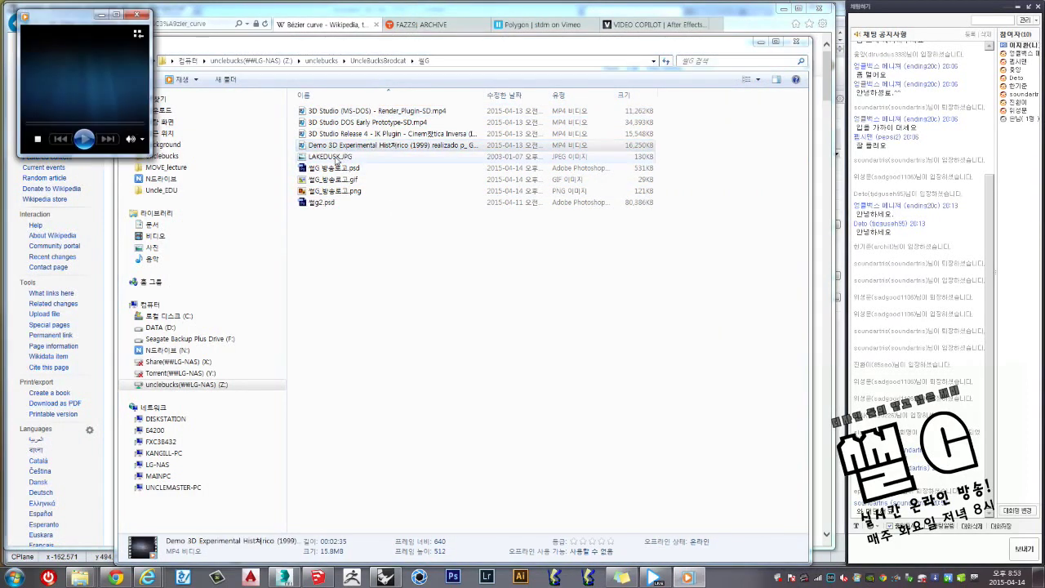
pyautogui.moveTo(372, 306); pyautogui.dragTo(796, 545)
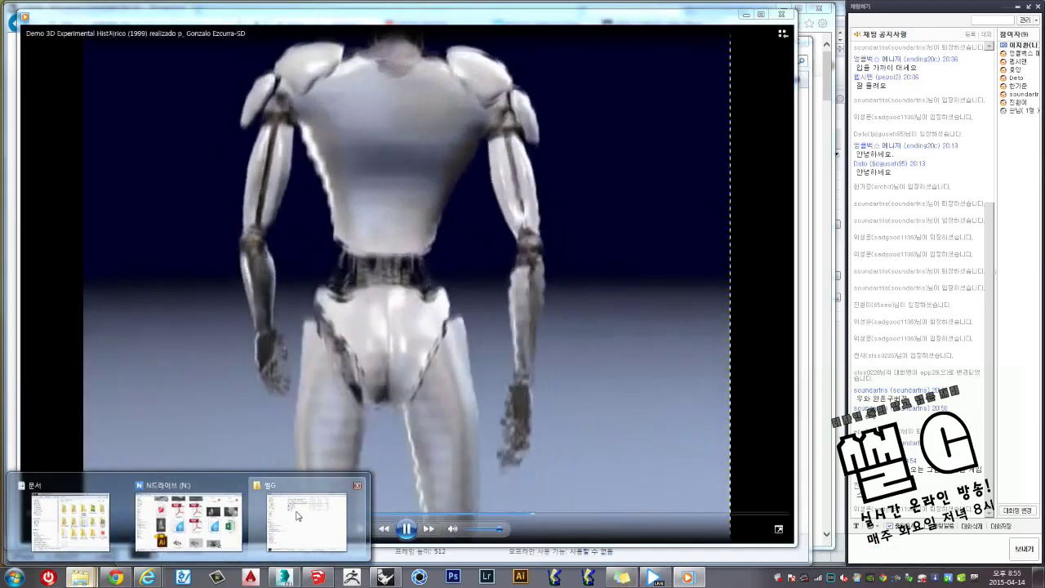
# Open the LAKEDUSK.JPG lake photo from the folder, then bring the demo video back in front.
pyautogui.moveTo(80, 578)
pyautogui.click(216, 510)
pyautogui.doubleClick(325, 156)
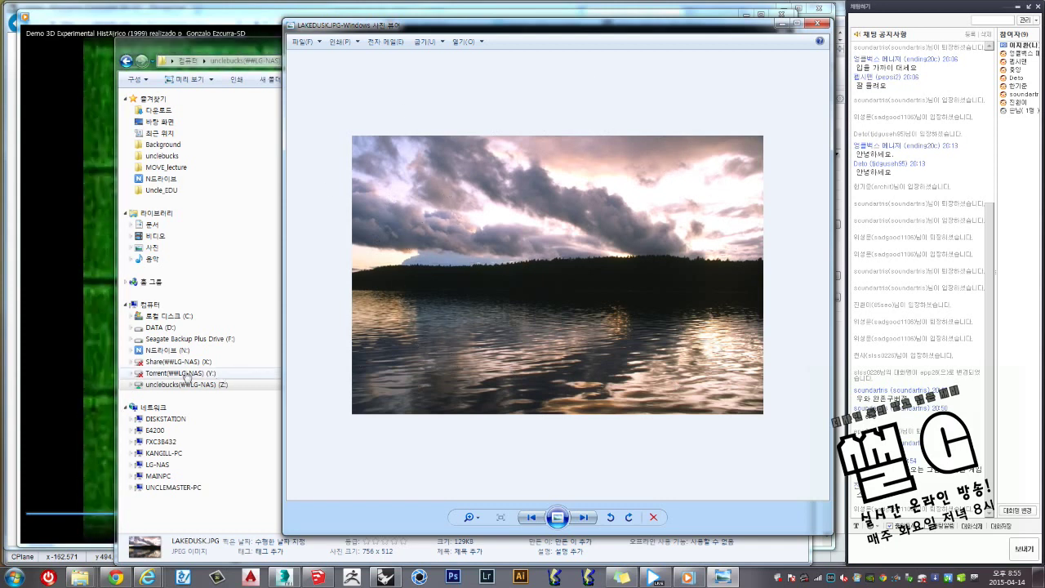
pyautogui.click(78, 341)
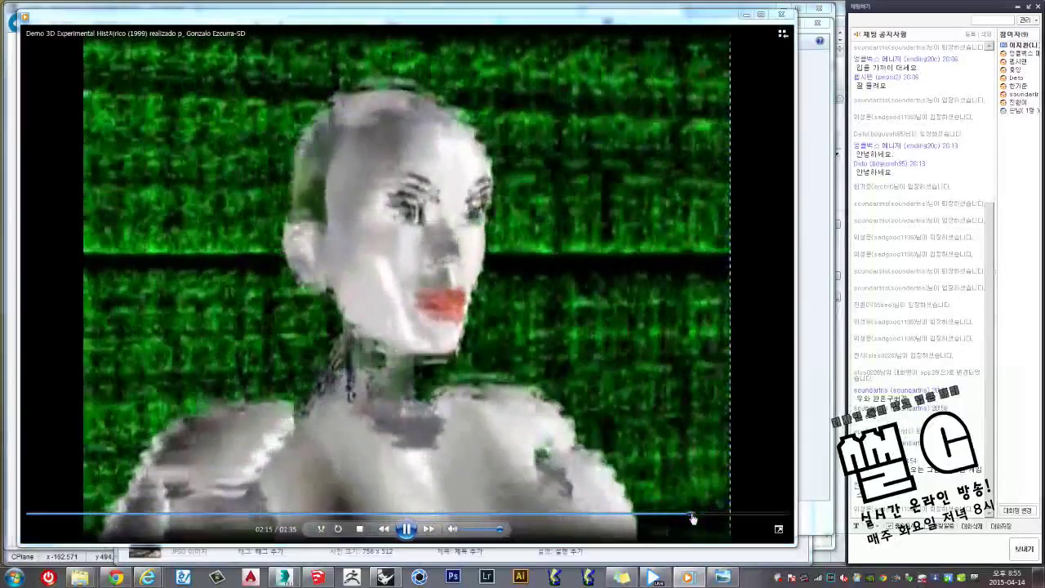
# Skip the demo video toward its ending, then close it and the lake photo.
pyautogui.click(693, 515)
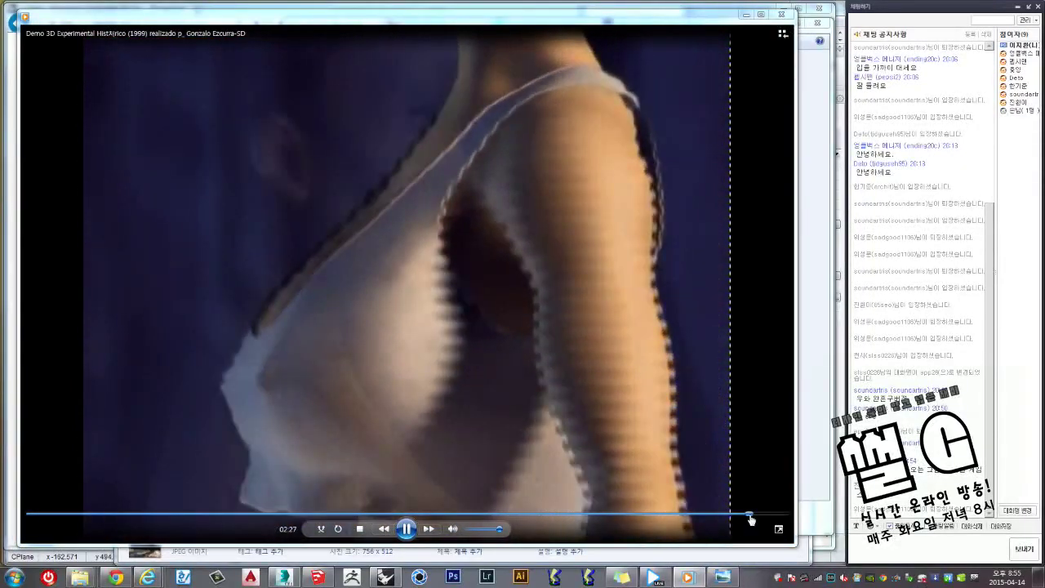
pyautogui.click(745, 515)
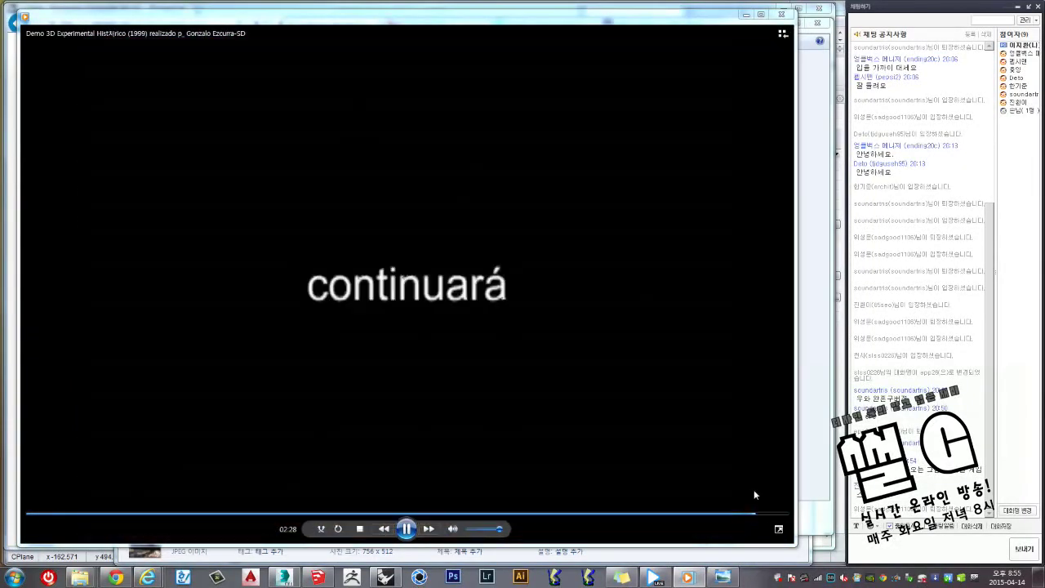
pyautogui.click(781, 14)
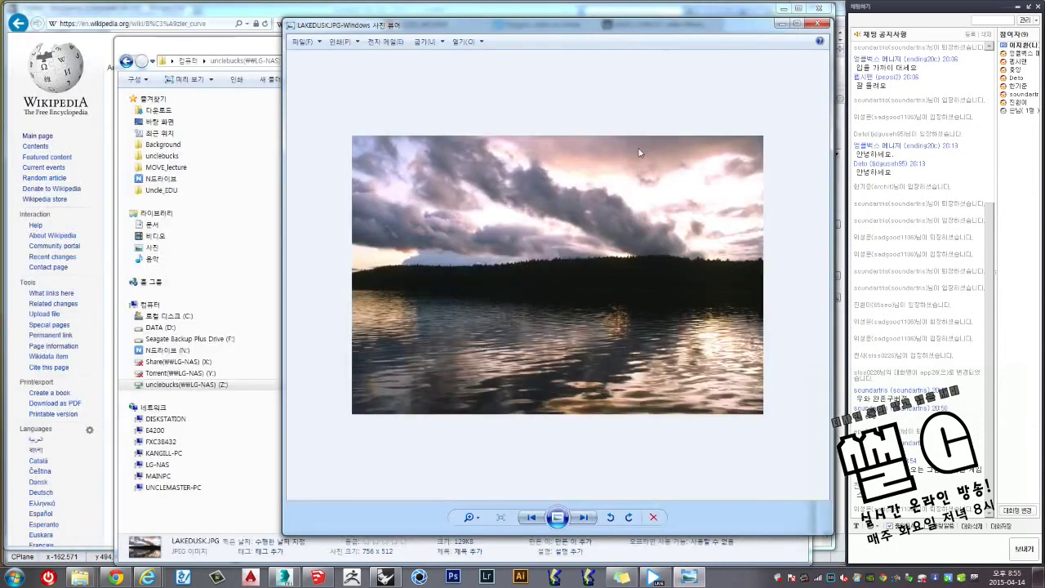
pyautogui.click(811, 26)
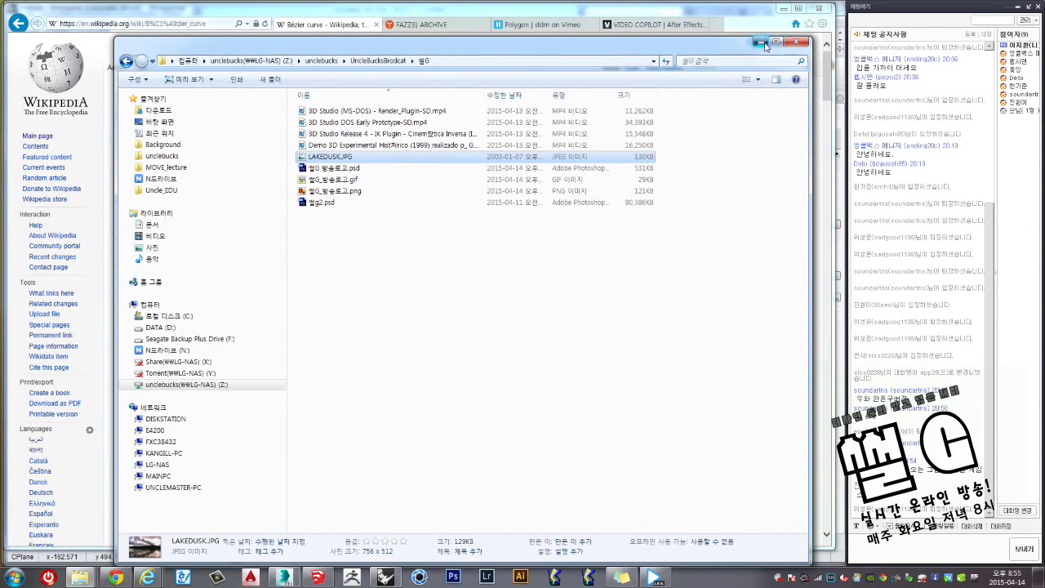
# Minimize the Explorer folder window to reveal the Bézier curve article.
pyautogui.click(758, 42)
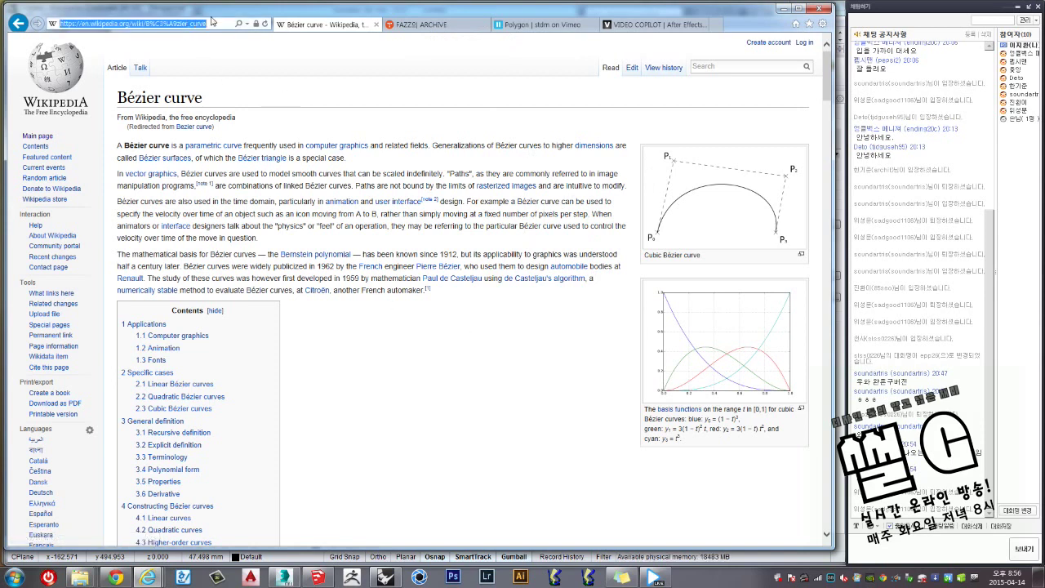
# Search Wikipedia for SKETCHUP.
pyautogui.click(738, 67)
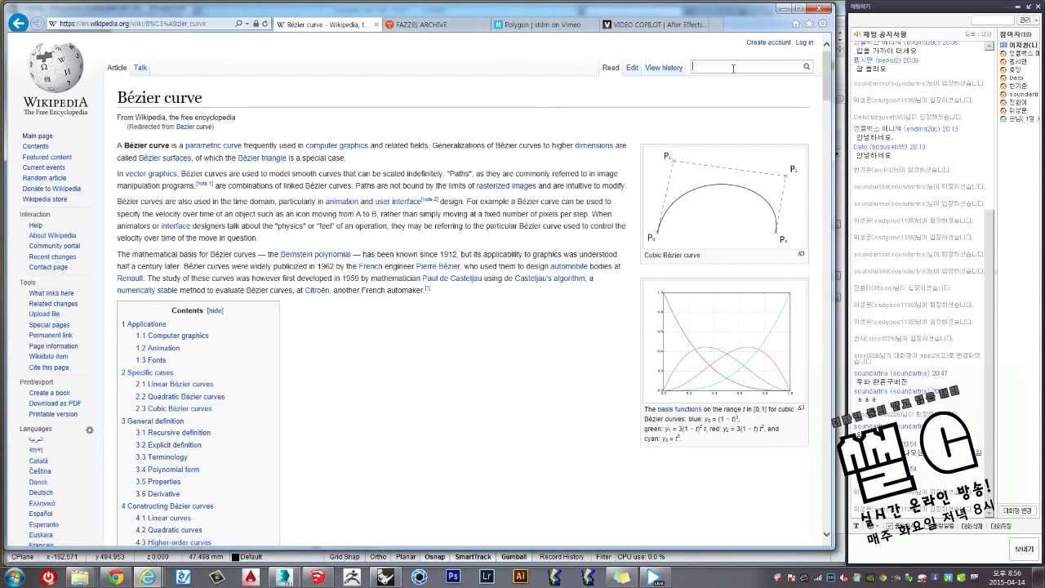
pyautogui.write('SKETCHUP')
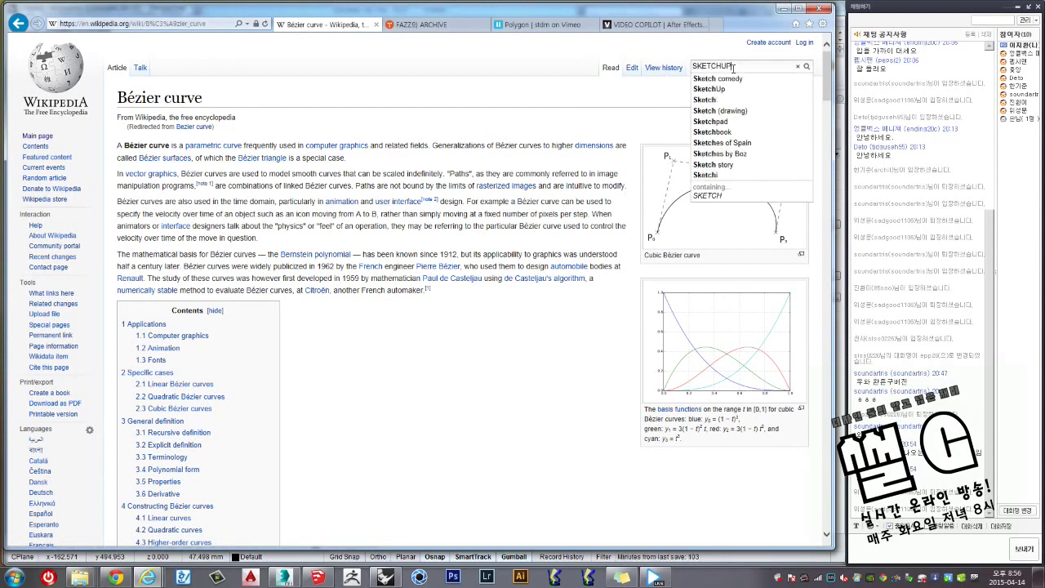
pyautogui.press('Return')
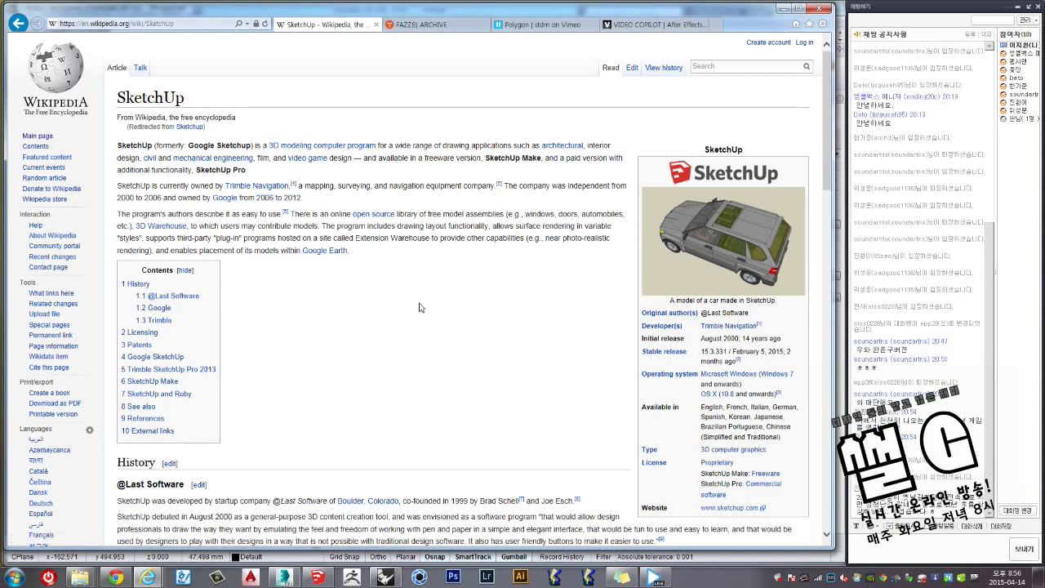
# Read through the SketchUp article's history, including the Trimble section.
pyautogui.scroll(-2, 381, 312)
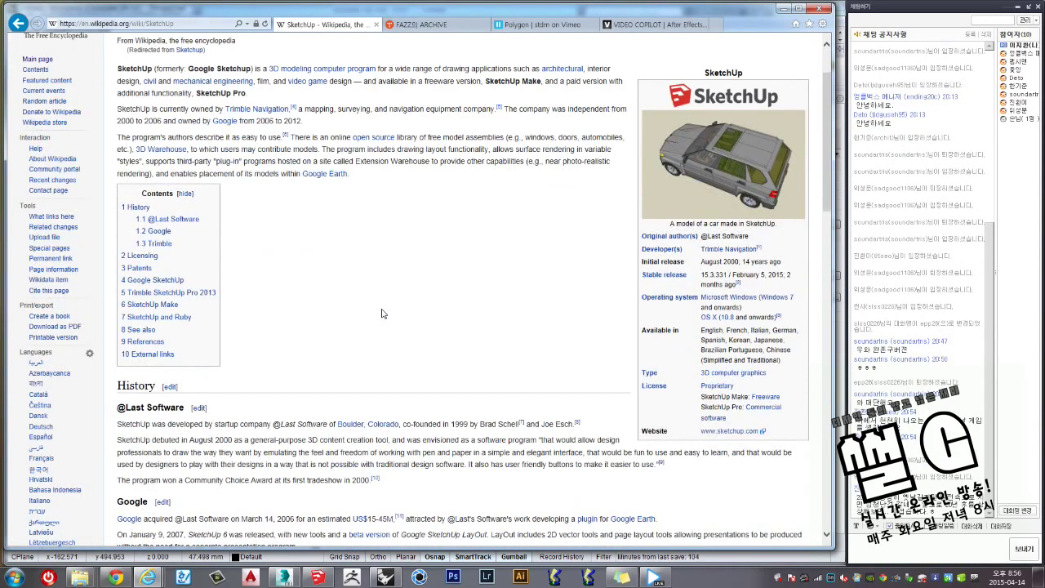
pyautogui.scroll(2, 382, 313)
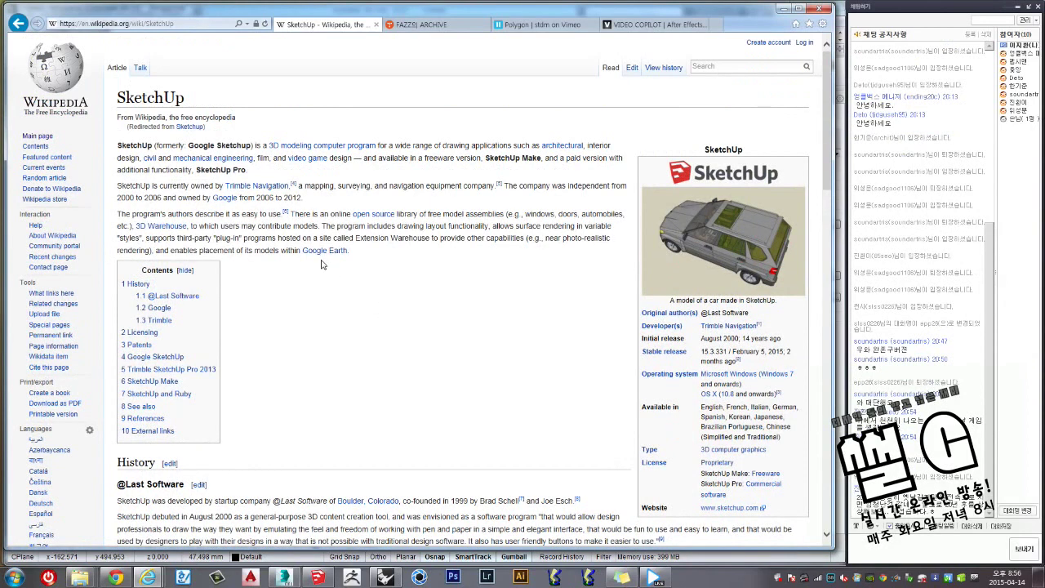
pyautogui.scroll(-4, 321, 266)
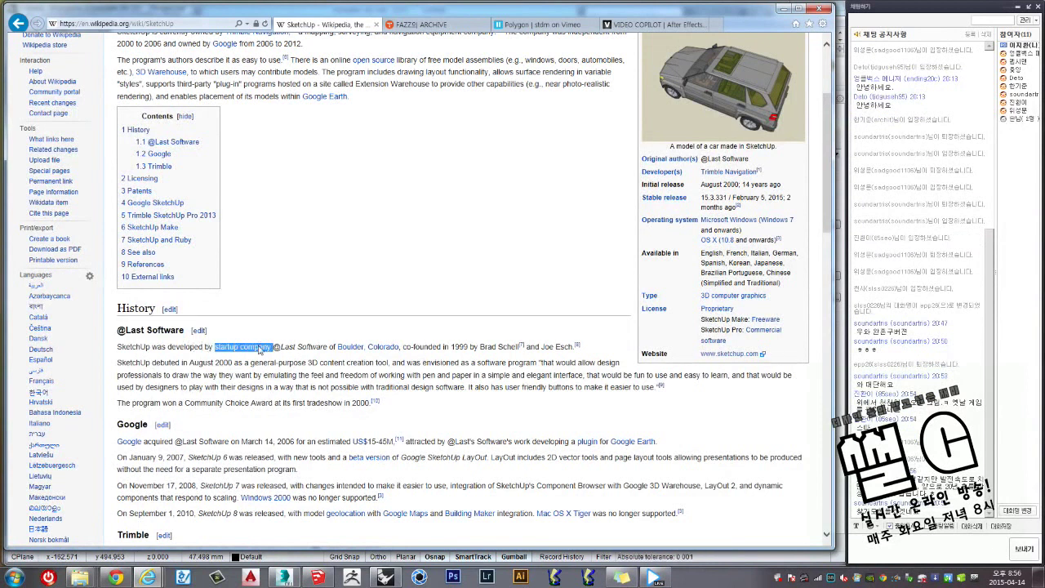
pyautogui.scroll(-2, 260, 349)
pyautogui.scroll(-2, 249, 296)
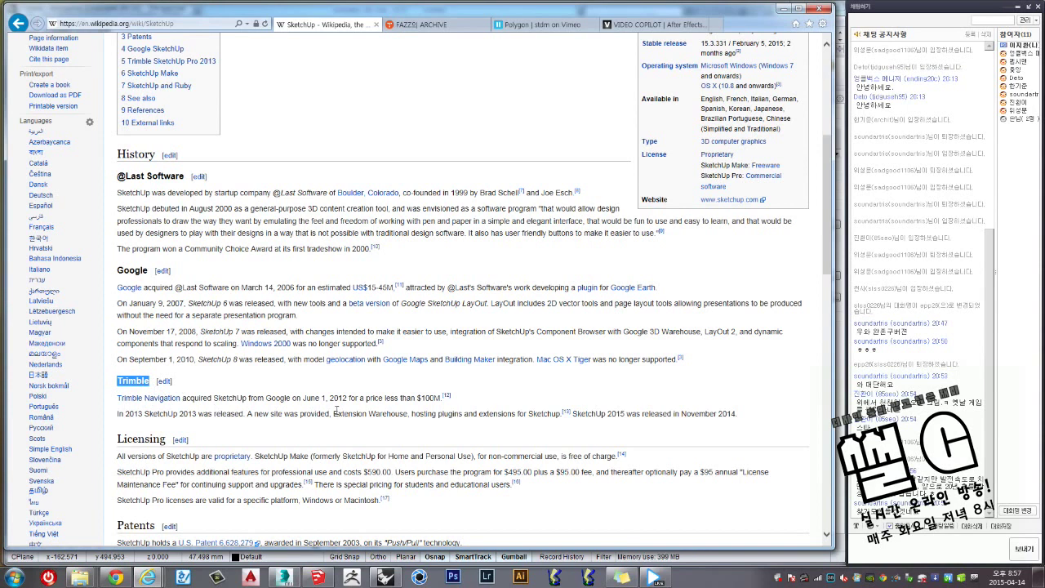
pyautogui.click(521, 406)
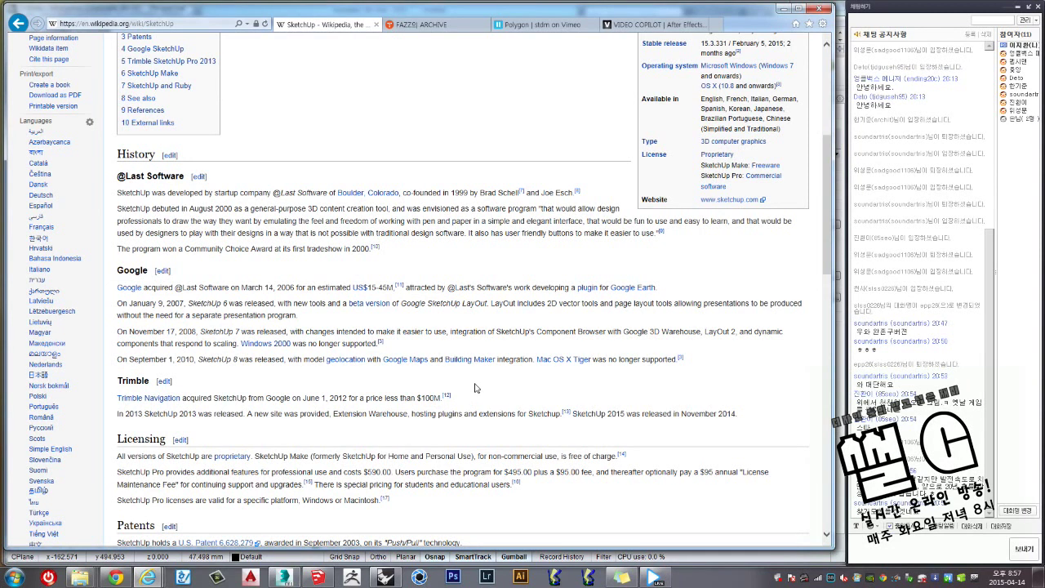
pyautogui.scroll(-1, 477, 388)
pyautogui.scroll(-1, 477, 388)
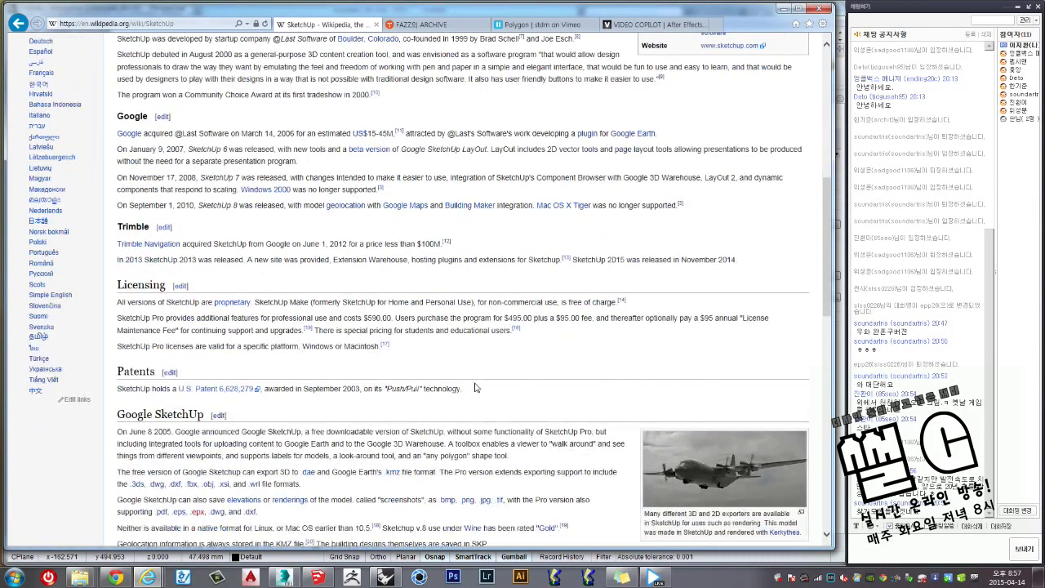
pyautogui.scroll(-2, 476, 388)
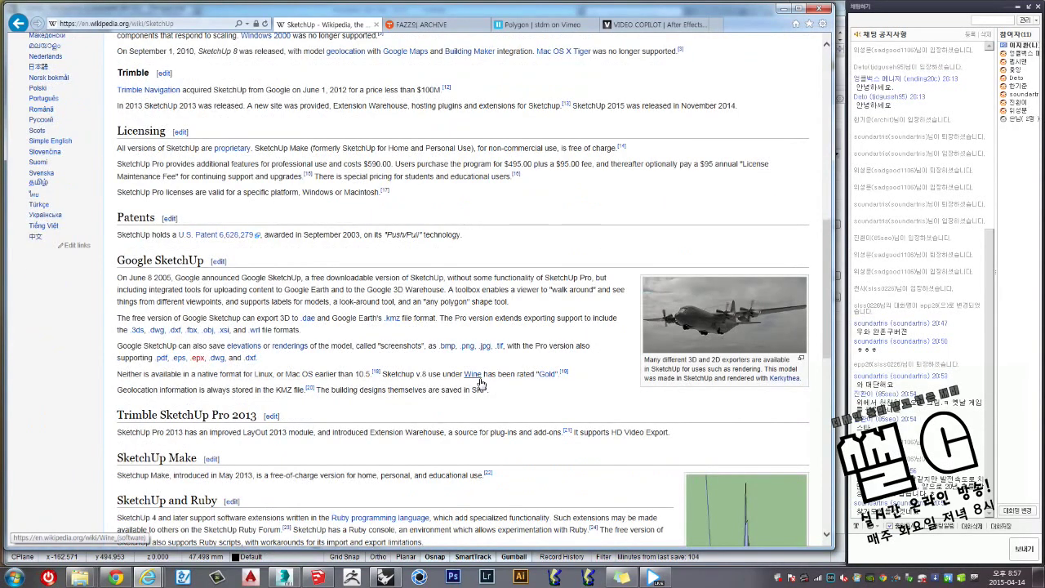
pyautogui.scroll(-2, 482, 382)
pyautogui.scroll(4, 485, 372)
pyautogui.scroll(3, 490, 366)
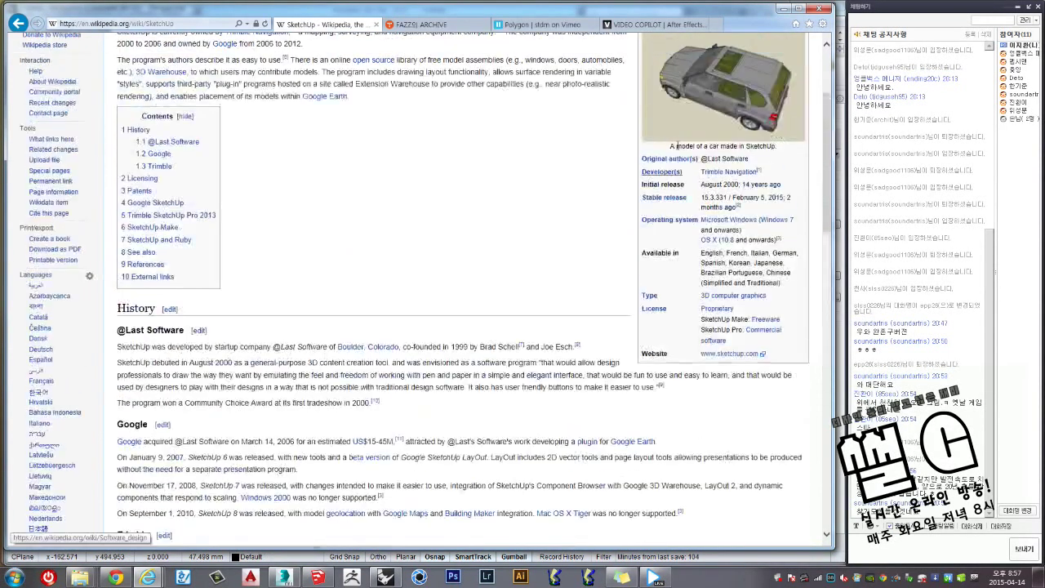
pyautogui.scroll(3, 490, 366)
# Open a new tab to the 3D Warehouse site and browse its featured models.
pyautogui.click(716, 27)
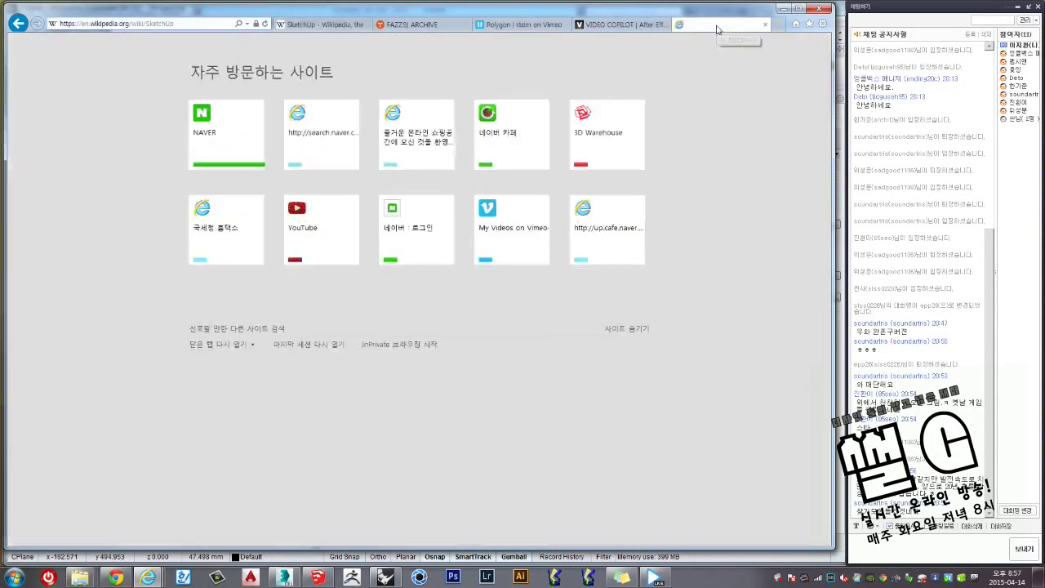
pyautogui.click(608, 144)
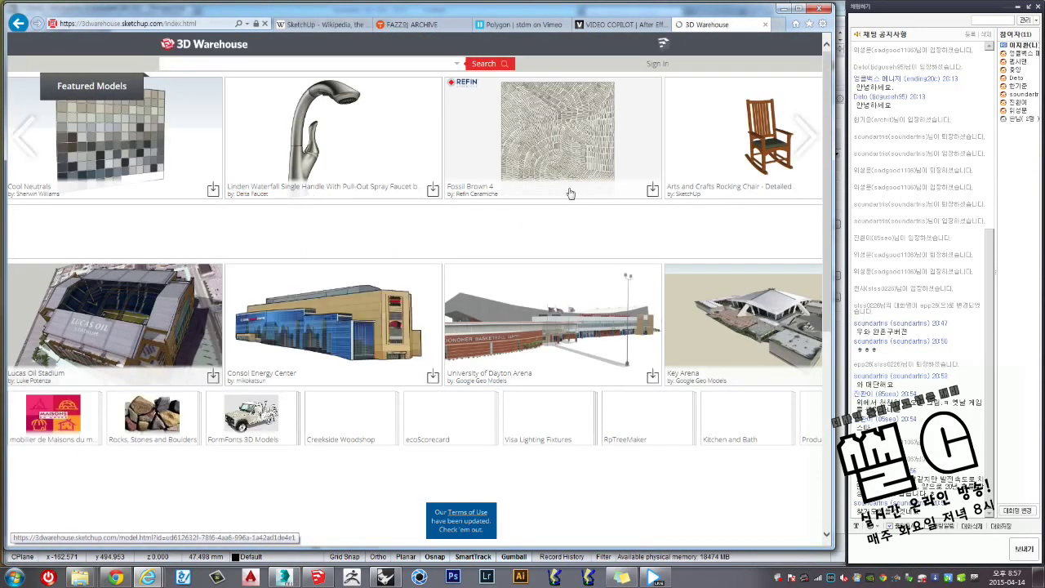
pyautogui.scroll(-1, 317, 272)
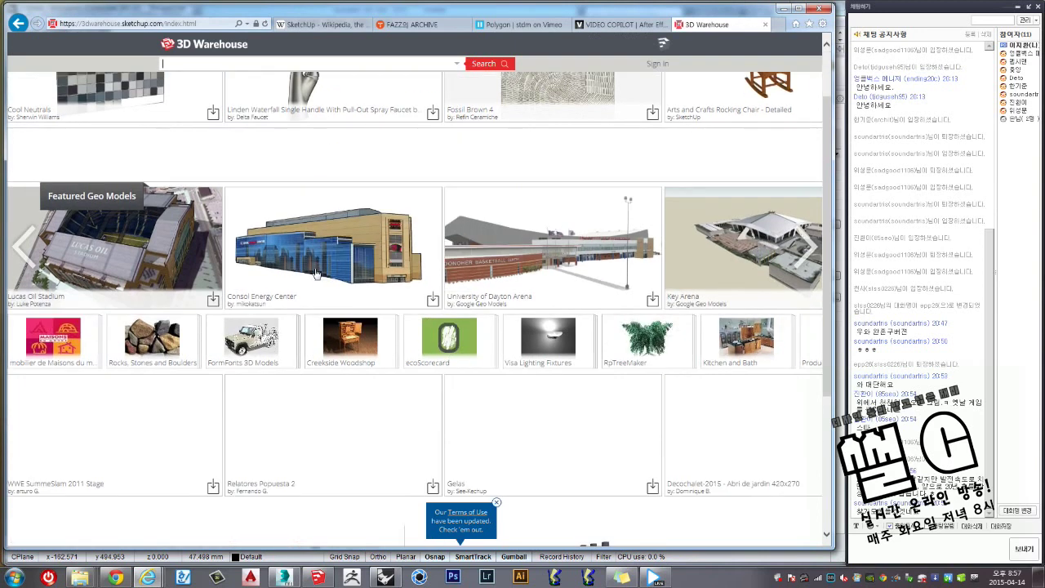
pyautogui.scroll(-3, 317, 272)
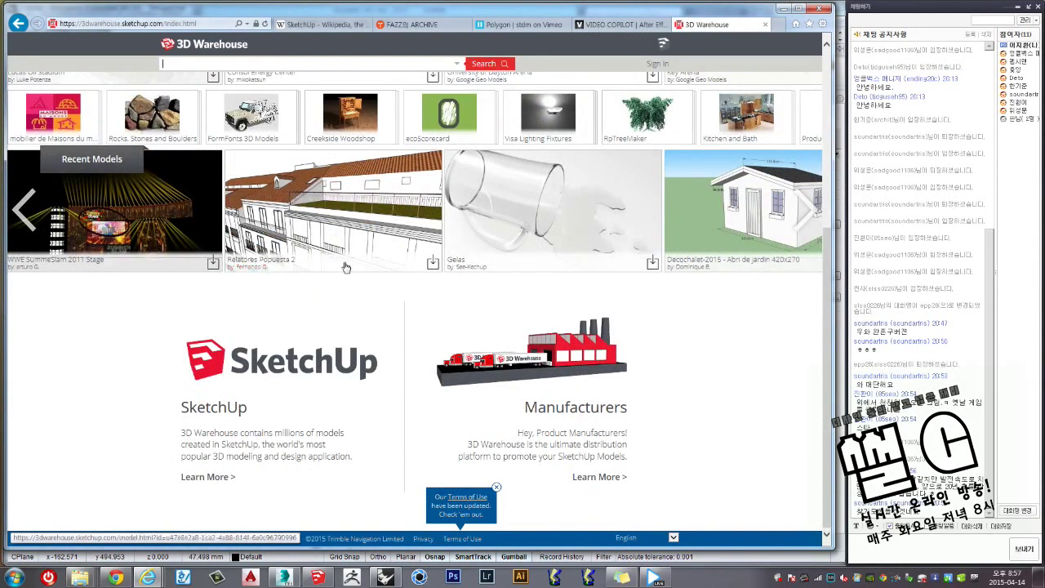
pyautogui.scroll(4, 351, 265)
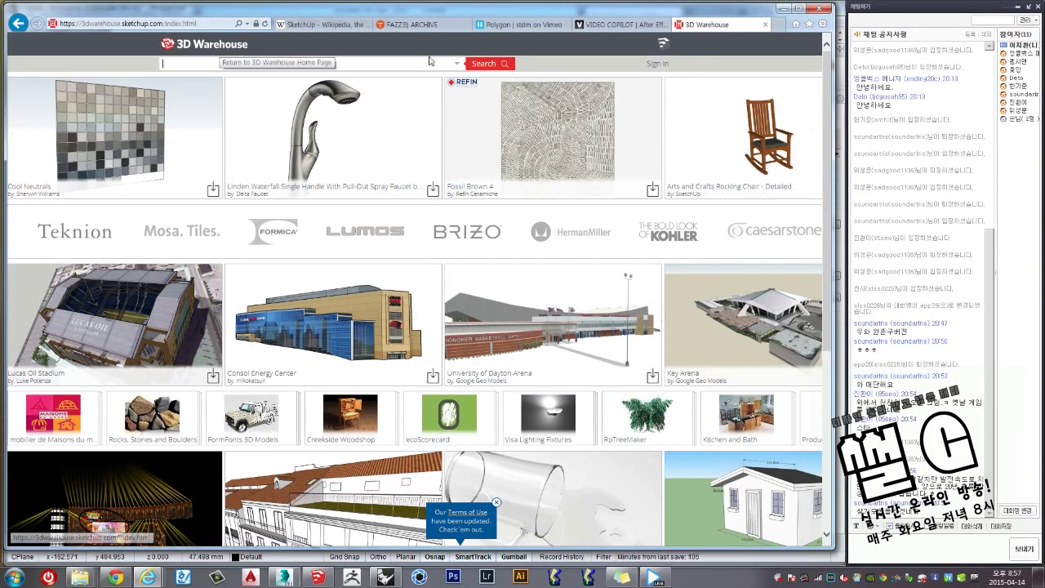
# Reload the 3D Warehouse home page, briefly widen the browser, and select the search field.
pyautogui.click(219, 45)
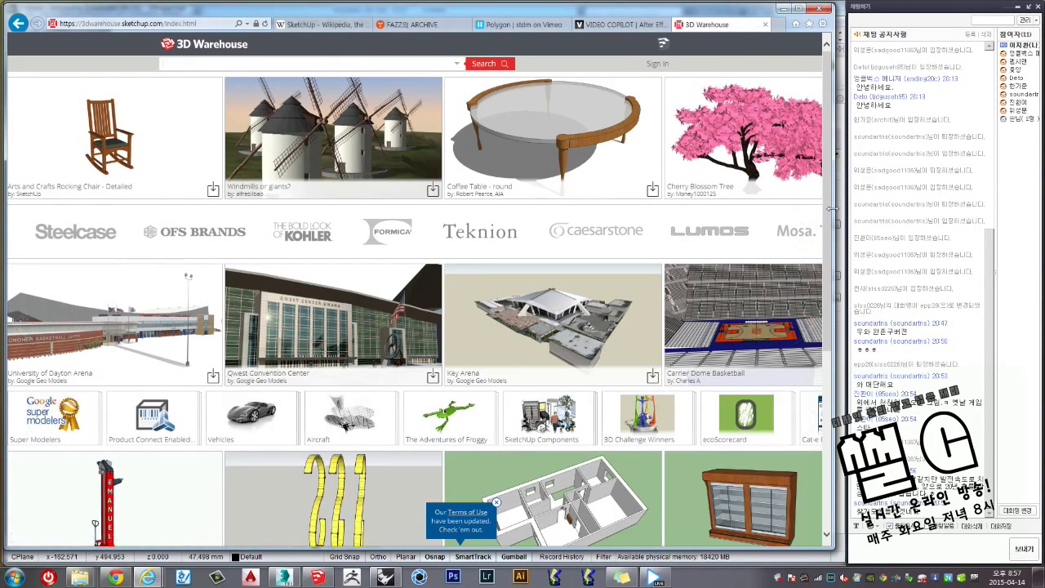
pyautogui.moveTo(833, 209); pyautogui.dragTo(916, 192)
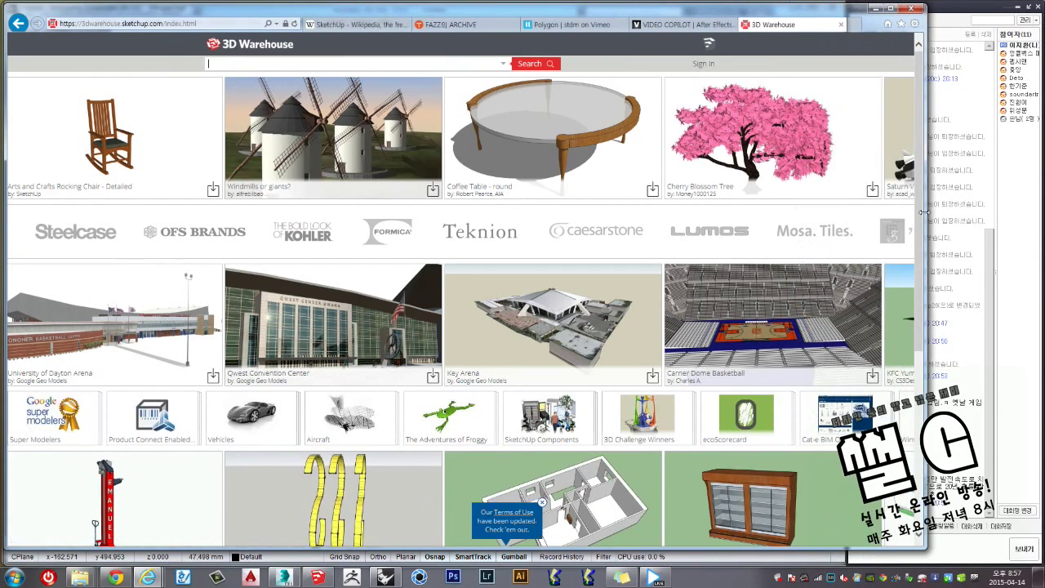
pyautogui.moveTo(926, 181)
pyautogui.mouseDown()
pyautogui.moveTo(831, 190)
pyautogui.moveTo(840, 187)
pyautogui.mouseUp()
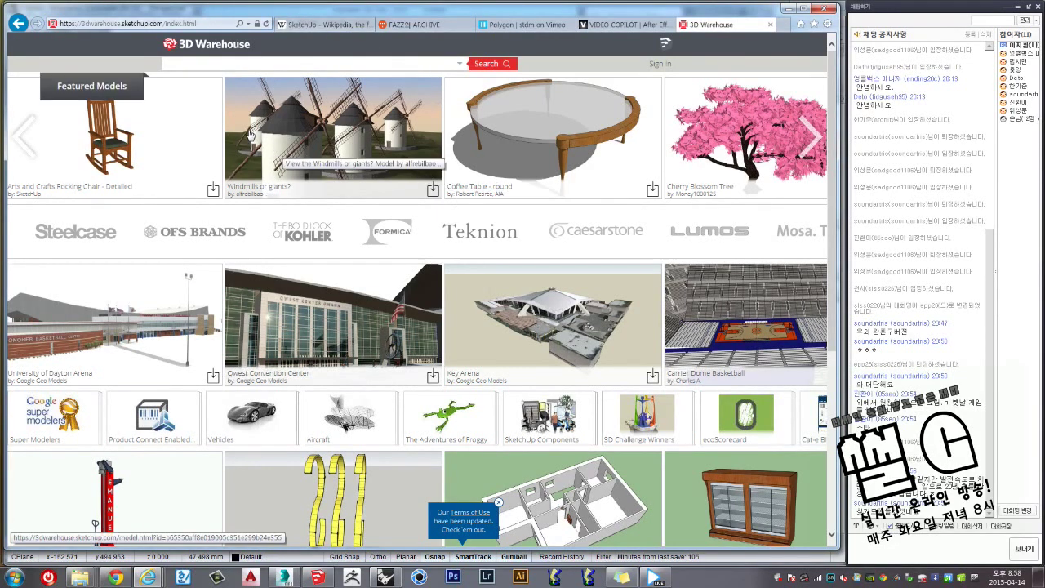
pyautogui.click(206, 63)
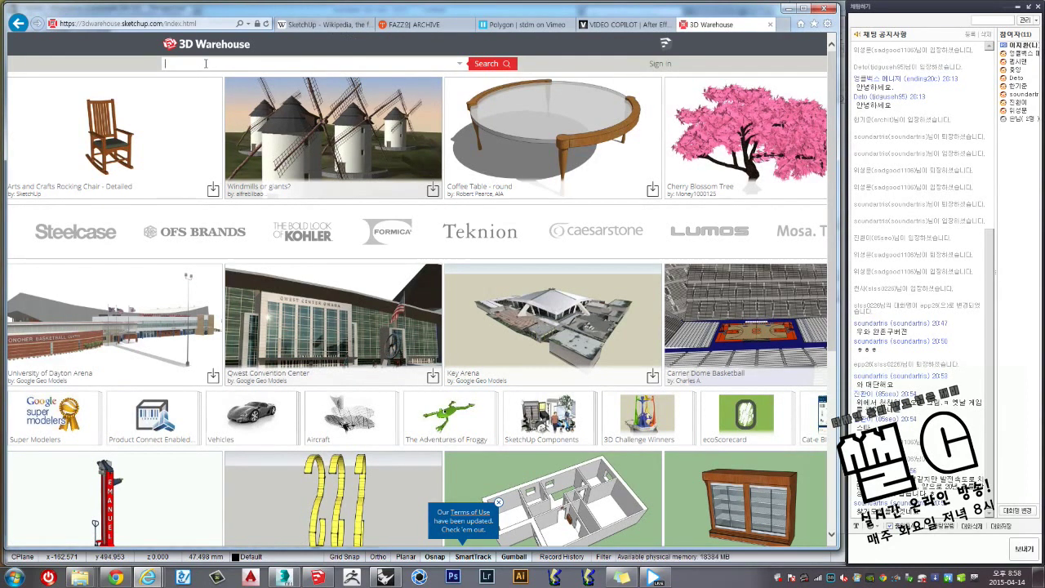
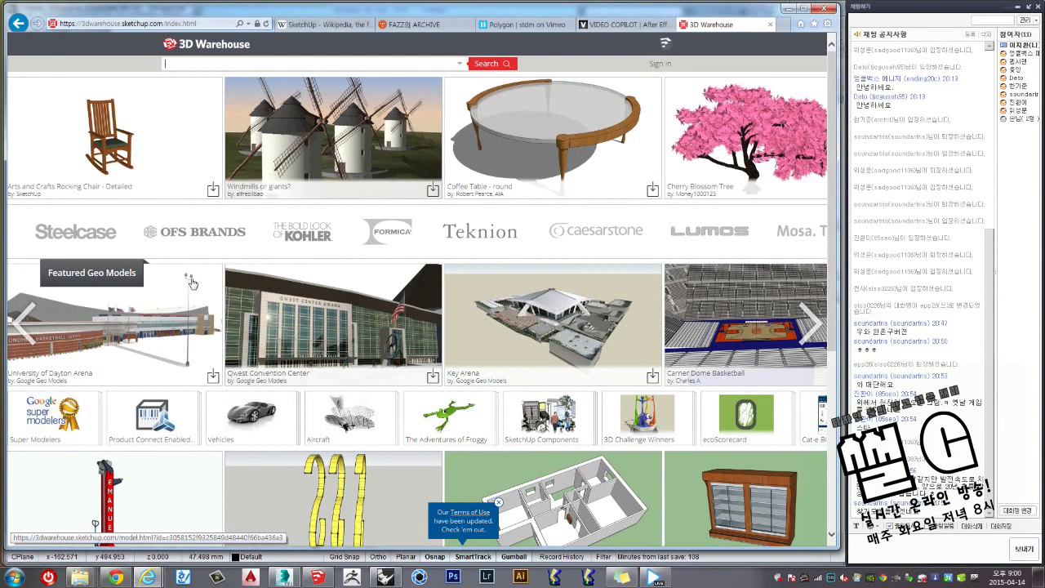
# Switch to the SketchUp Wikipedia article and scroll through its History and Trimble sections.
pyautogui.click(316, 25)
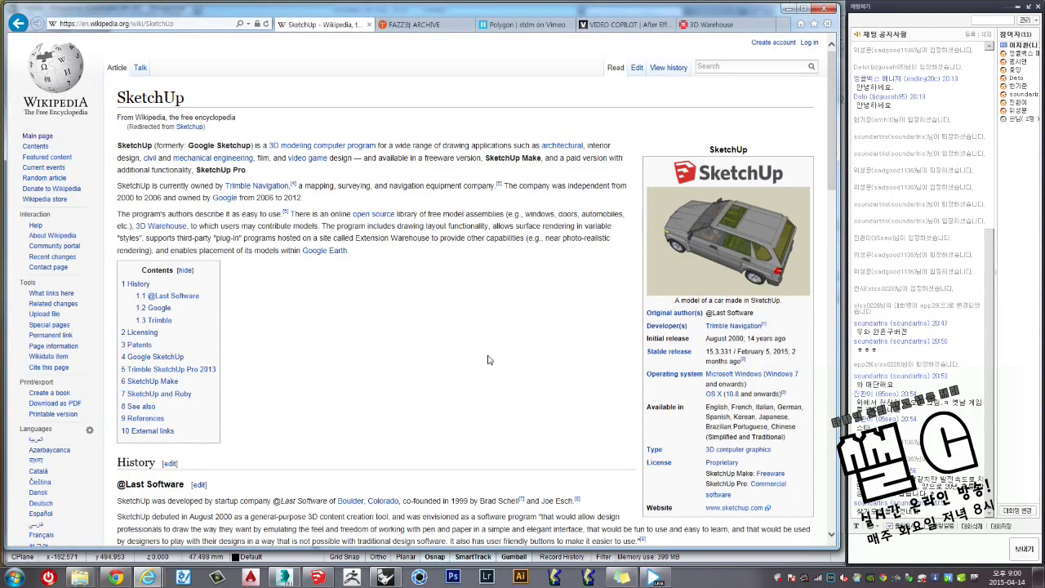
pyautogui.scroll(-5, 488, 361)
pyautogui.scroll(-2, 487, 371)
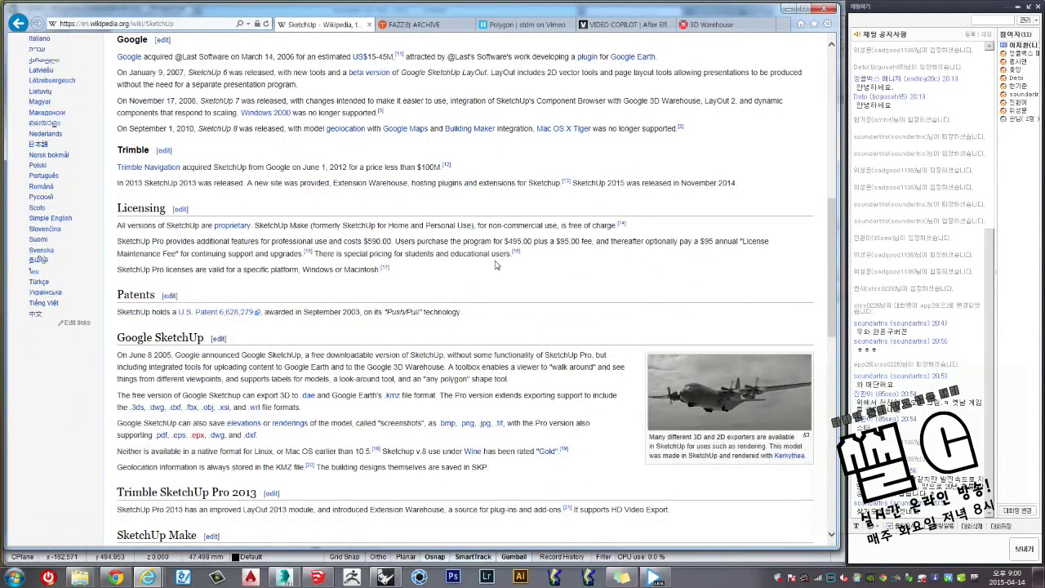
pyautogui.scroll(2, 497, 286)
pyautogui.scroll(2, 479, 325)
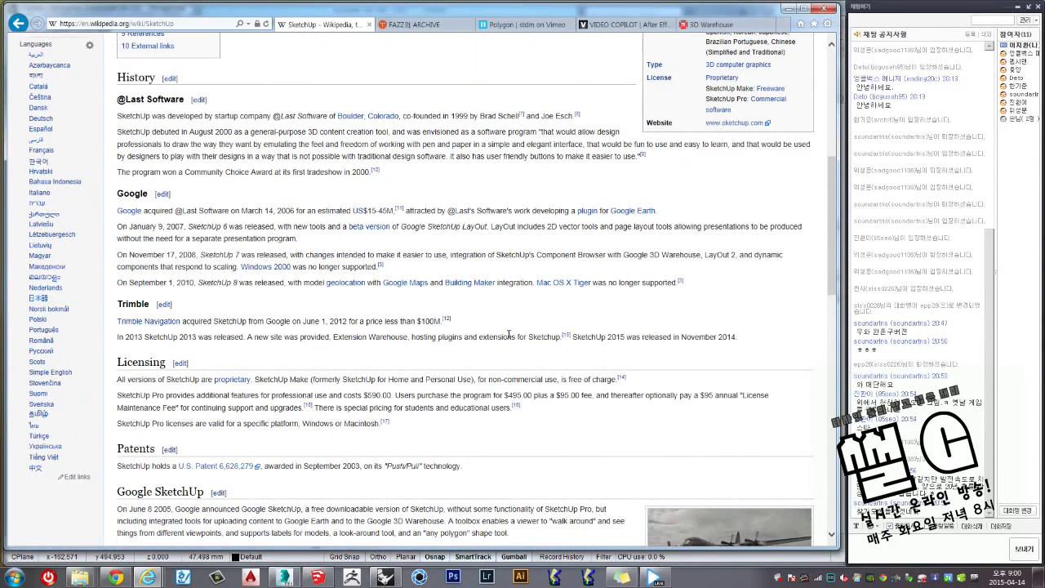
# Select the $100M price and part of the Trimble paragraph, then clear the selection.
pyautogui.doubleClick(431, 320)
pyautogui.moveTo(399, 322); pyautogui.dragTo(393, 328)
pyautogui.click(392, 326)
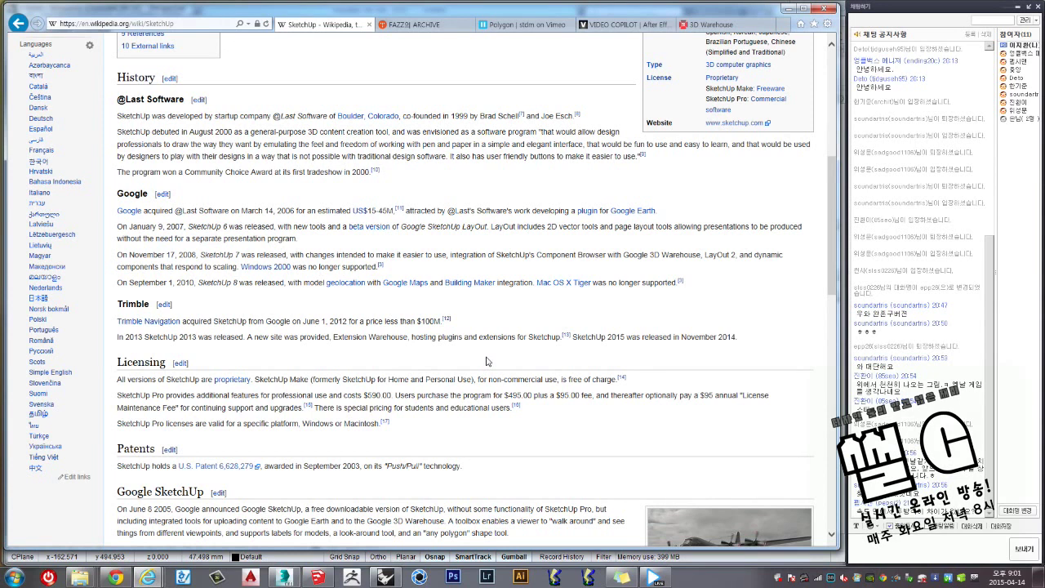
# Back in 3ds Max, exit vertex editing on the first horn and frame both horns.
pyautogui.click(283, 577)
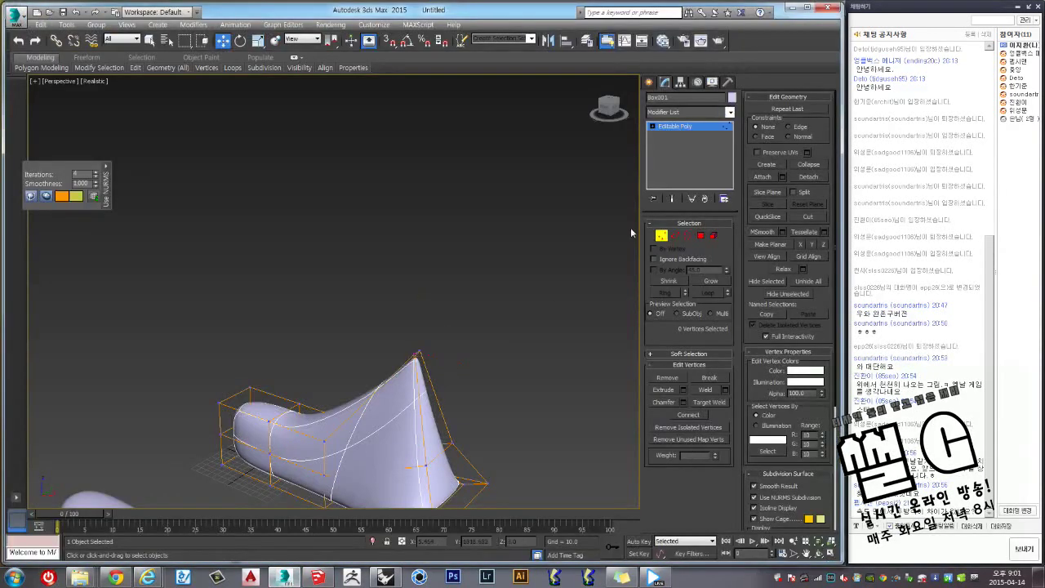
pyautogui.click(660, 235)
pyautogui.press('z')
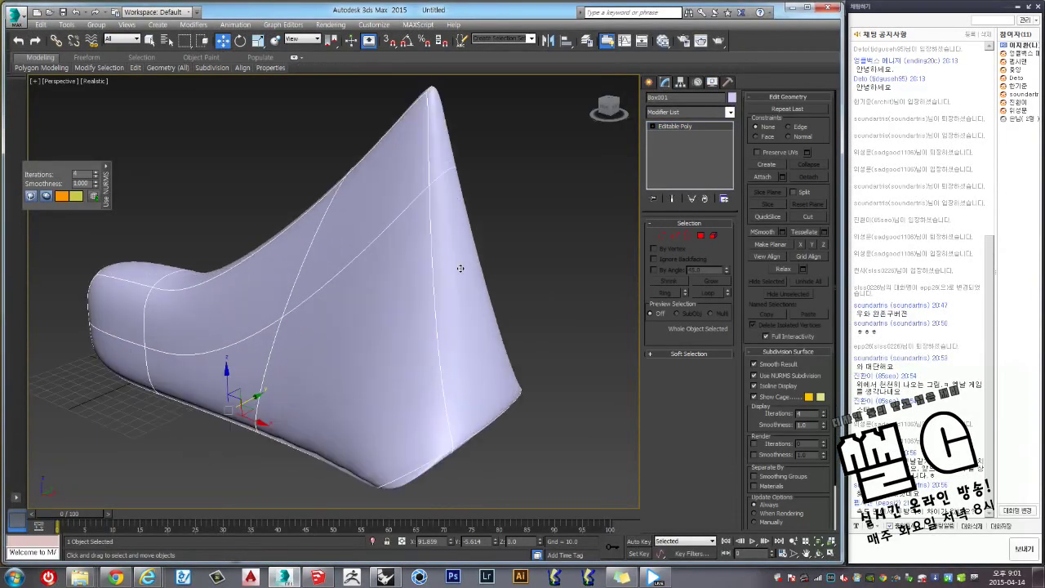
pyautogui.scroll(1, 461, 269)
pyautogui.scroll(1, 466, 270)
pyautogui.scroll(1, 487, 245)
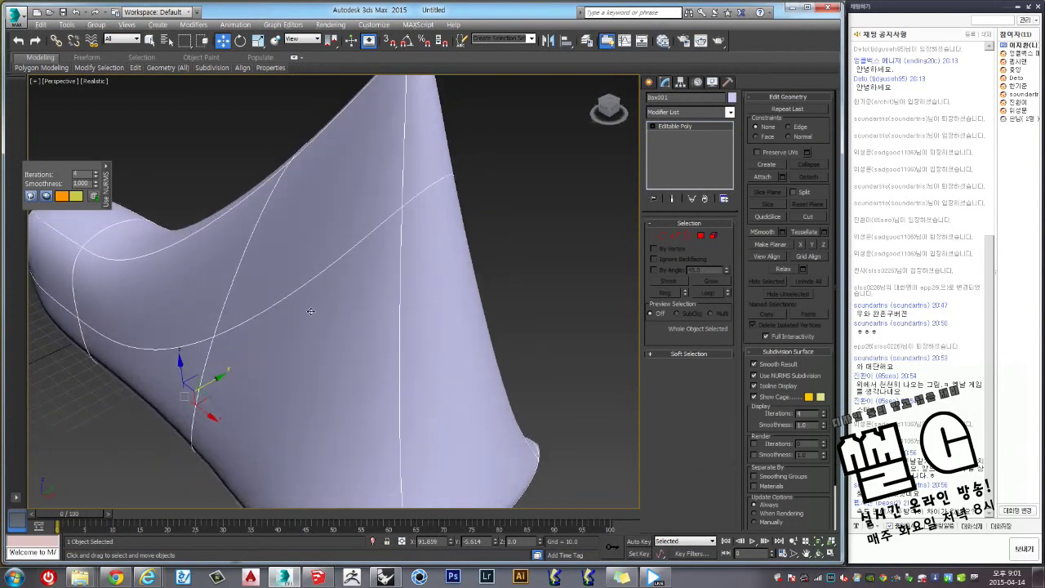
pyautogui.scroll(-5, 415, 259)
pyautogui.keyDown('alt'); pyautogui.moveTo(193, 399); pyautogui.dragTo(245, 358, button='middle'); pyautogui.keyUp('alt')
# Select the lattice-deformed horn Box002, drop to its Editable Poly, and apply MSmooth twice.
pyautogui.click(249, 358)
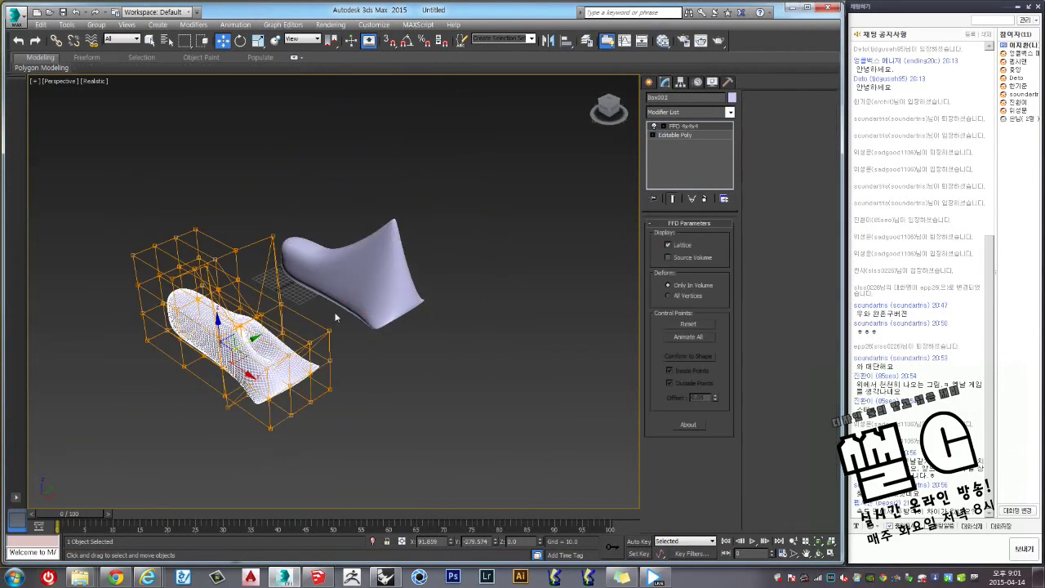
pyautogui.press('z')
pyautogui.scroll(2, 347, 294)
pyautogui.scroll(1, 345, 292)
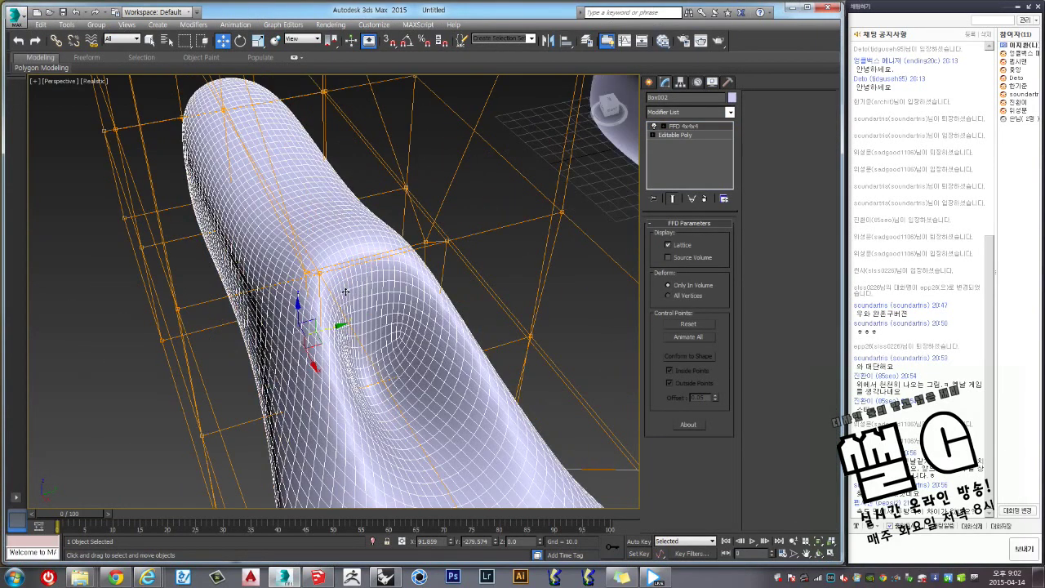
pyautogui.moveTo(345, 291)
pyautogui.keyDown('alt'); pyautogui.mouseDown(button='middle')
pyautogui.moveTo(480, 286)
pyautogui.moveTo(362, 214)
pyautogui.moveTo(424, 229)
pyautogui.mouseUp(button='middle'); pyautogui.keyUp('alt')
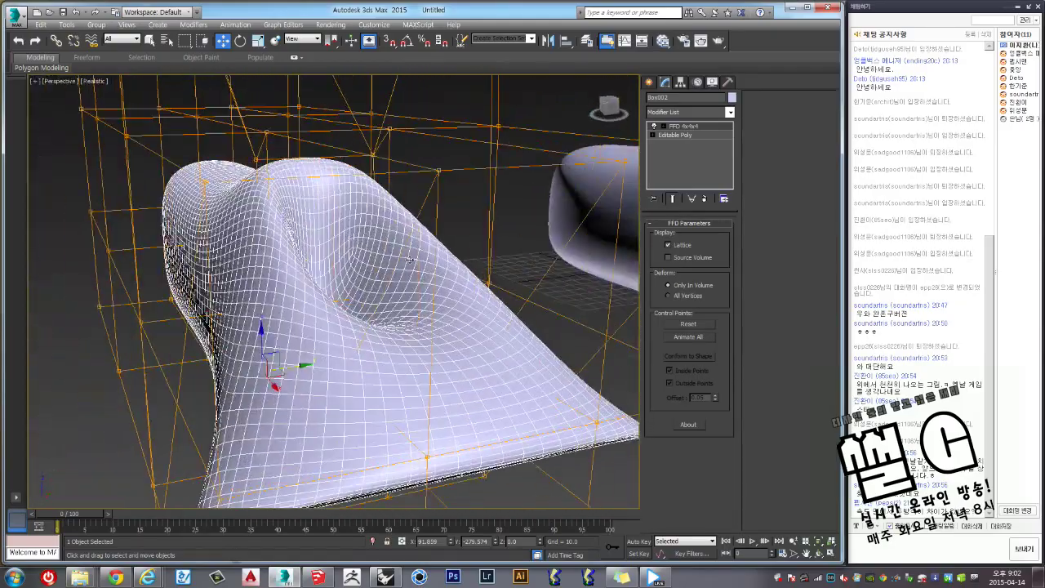
pyautogui.click(691, 136)
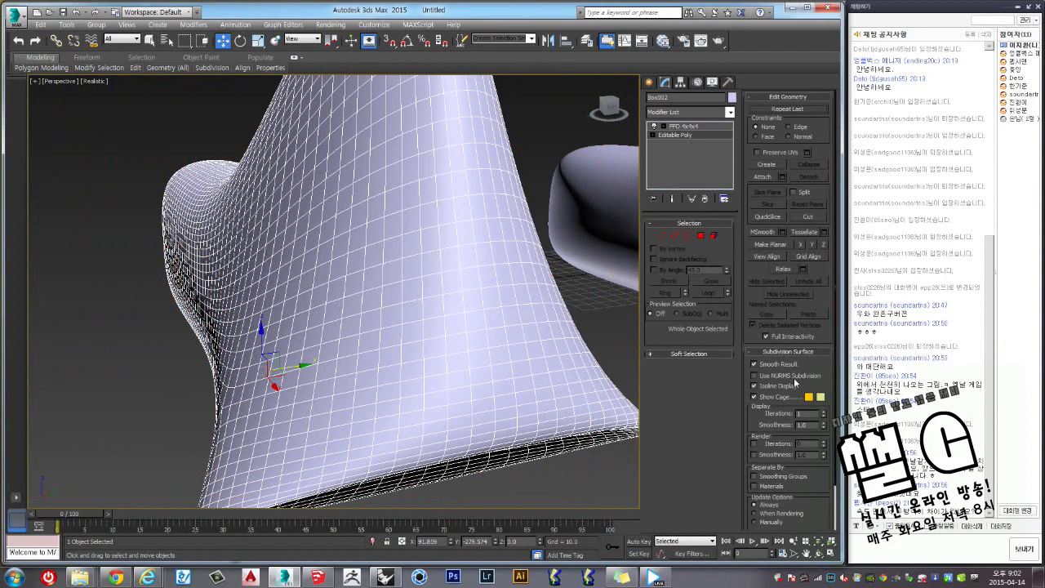
pyautogui.click(763, 233)
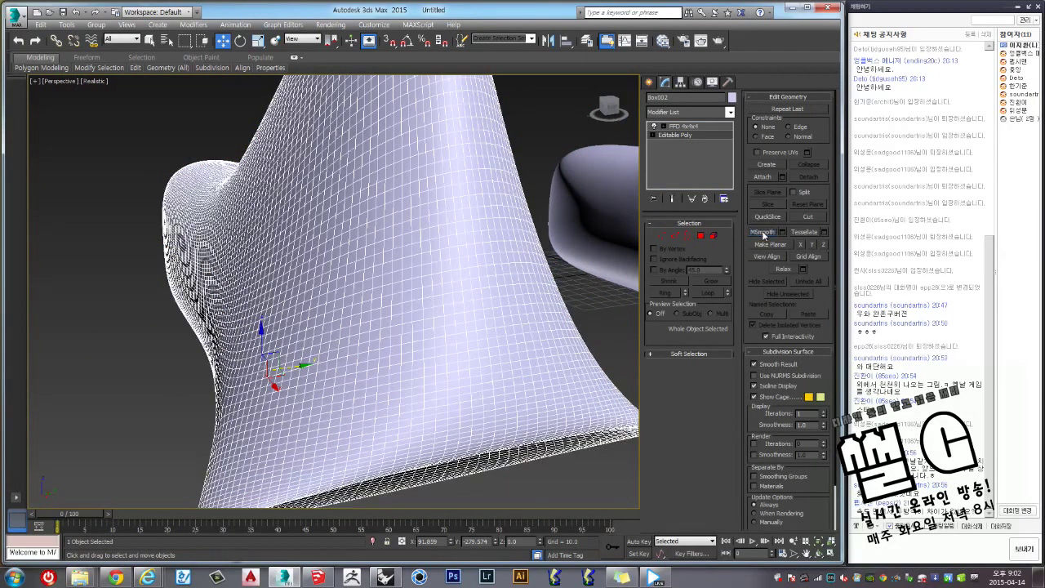
pyautogui.click(762, 233)
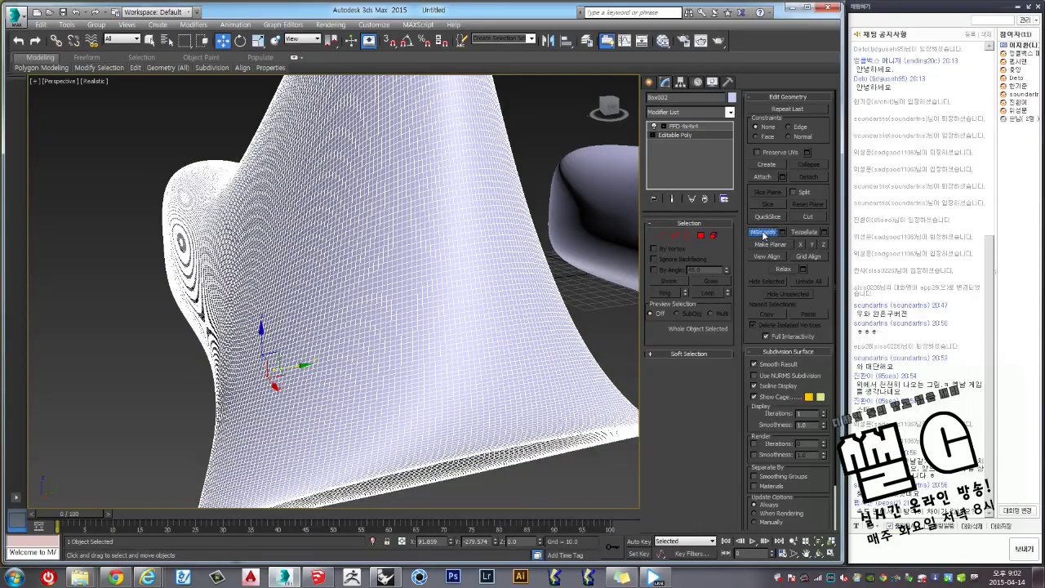
pyautogui.moveTo(499, 259)
pyautogui.keyDown('alt'); pyautogui.mouseDown(button='middle')
pyautogui.moveTo(481, 283)
pyautogui.moveTo(425, 299)
pyautogui.moveTo(421, 274)
pyautogui.moveTo(473, 278)
pyautogui.mouseUp(button='middle'); pyautogui.keyUp('alt')
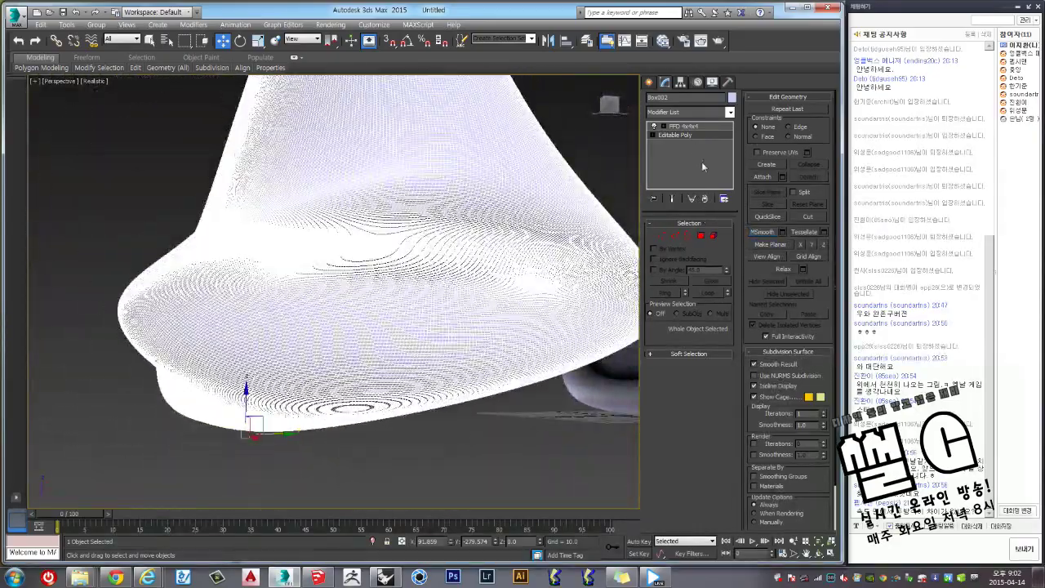
# Apply a third MSmooth pass to the Box002 horn mesh.
pyautogui.click(764, 232)
pyautogui.moveTo(383, 231)
pyautogui.mouseDown(button='middle')
pyautogui.moveTo(394, 323)
pyautogui.moveTo(433, 308)
pyautogui.mouseUp(button='middle')
pyautogui.scroll(2, 444, 269)
pyautogui.scroll(-2, 445, 269)
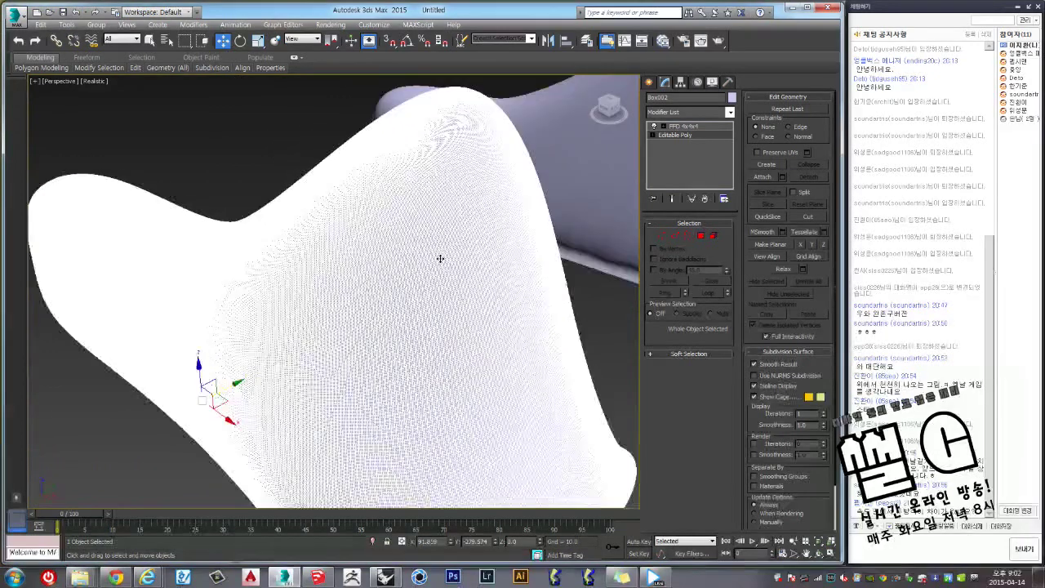
# Inspect the smoothed horn in Front and Perspective views, then maximize Perspective and open its label menu.
pyautogui.press('f')
pyautogui.hotkey('alt', 'w')
pyautogui.press('p')
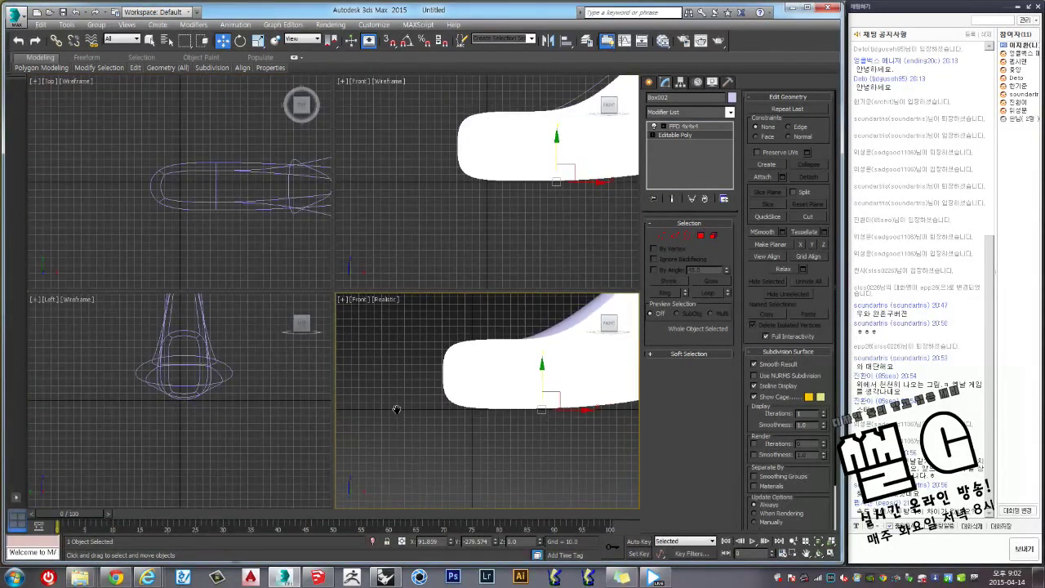
pyautogui.moveTo(397, 408)
pyautogui.keyDown('alt'); pyautogui.mouseDown(button='middle')
pyautogui.moveTo(443, 389)
pyautogui.moveTo(385, 345)
pyautogui.moveTo(291, 308)
pyautogui.moveTo(303, 271)
pyautogui.mouseUp(button='middle'); pyautogui.keyUp('alt')
pyautogui.scroll(3, 501, 373)
pyautogui.hotkey('alt', 'w')
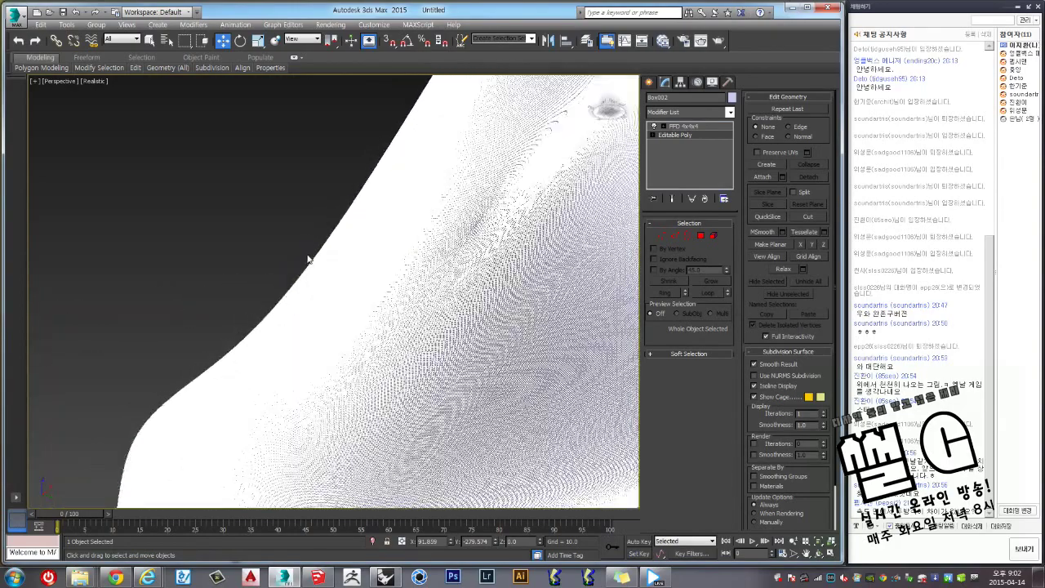
pyautogui.click(58, 81)
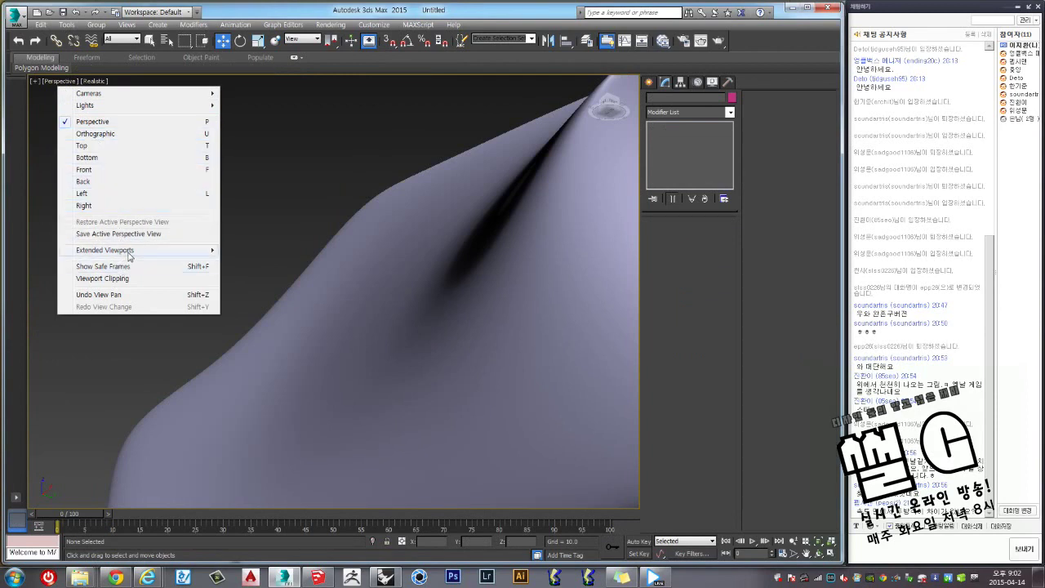
pyautogui.moveTo(105, 249)
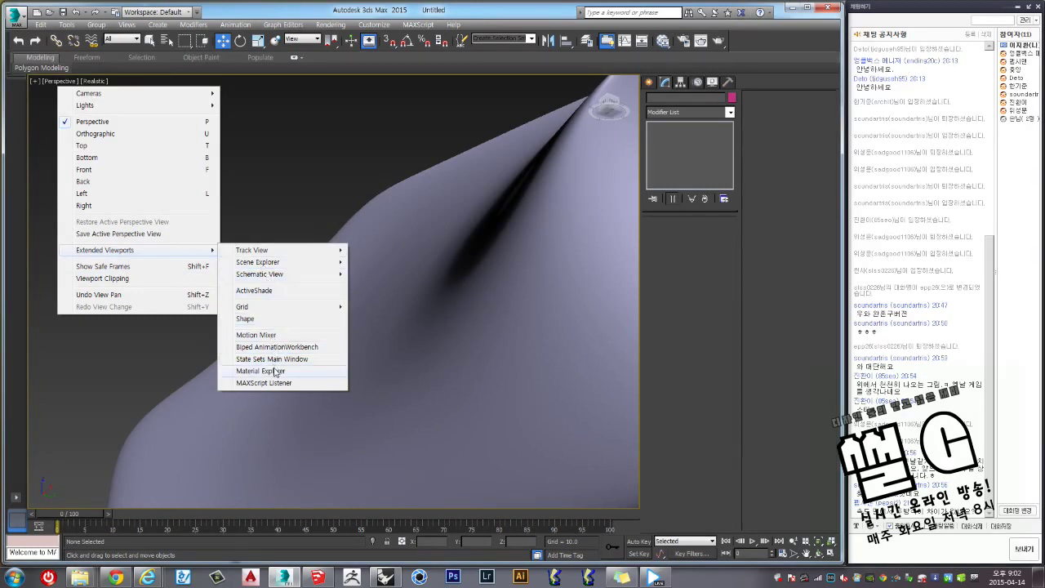
# Turn on xView > Show Statistics, revealing 1,703,962 polygons and 1,703,966 vertices.
pyautogui.click(271, 180)
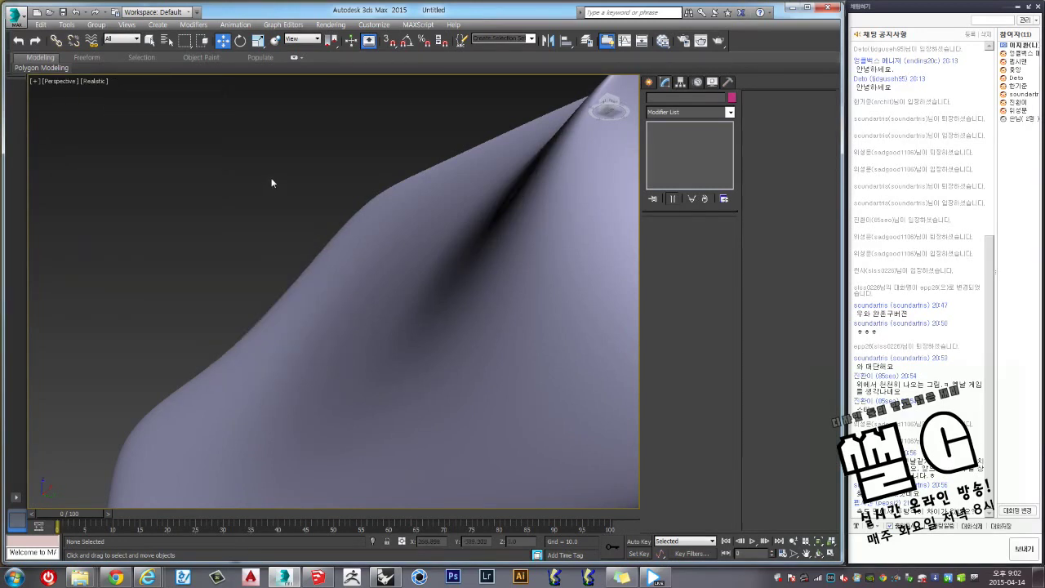
pyautogui.moveTo(272, 183)
pyautogui.keyDown('alt'); pyautogui.mouseDown(button='middle')
pyautogui.moveTo(139, 234)
pyautogui.moveTo(226, 200)
pyautogui.moveTo(50, 90)
pyautogui.mouseUp(button='middle'); pyautogui.keyUp('alt')
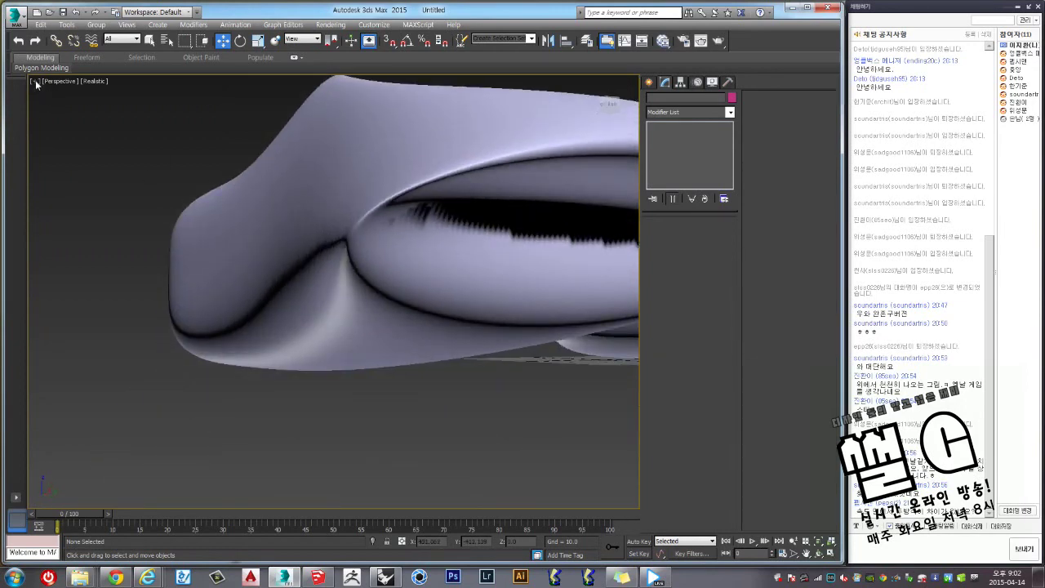
pyautogui.click(35, 81)
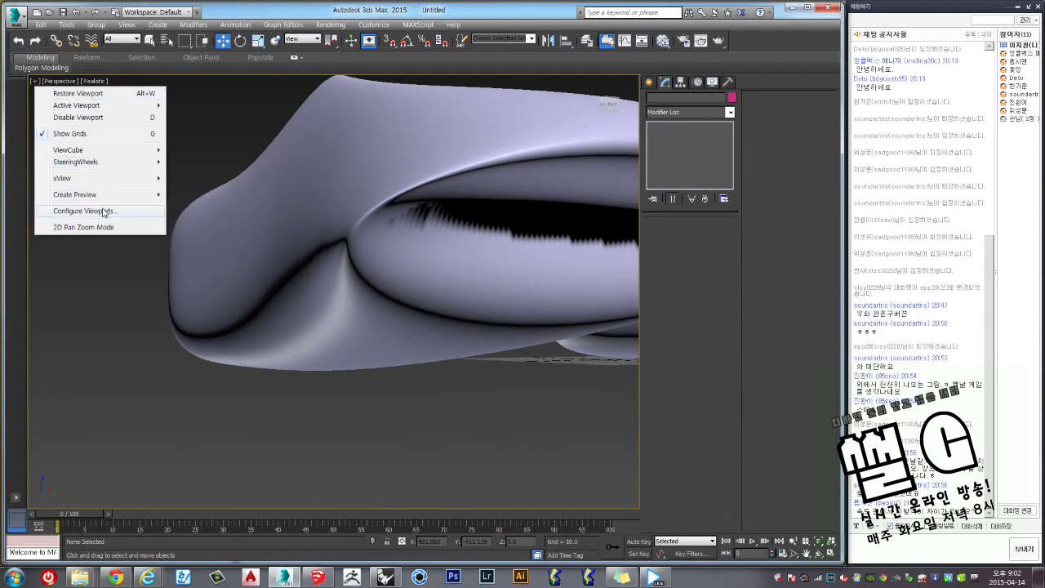
pyautogui.moveTo(63, 178)
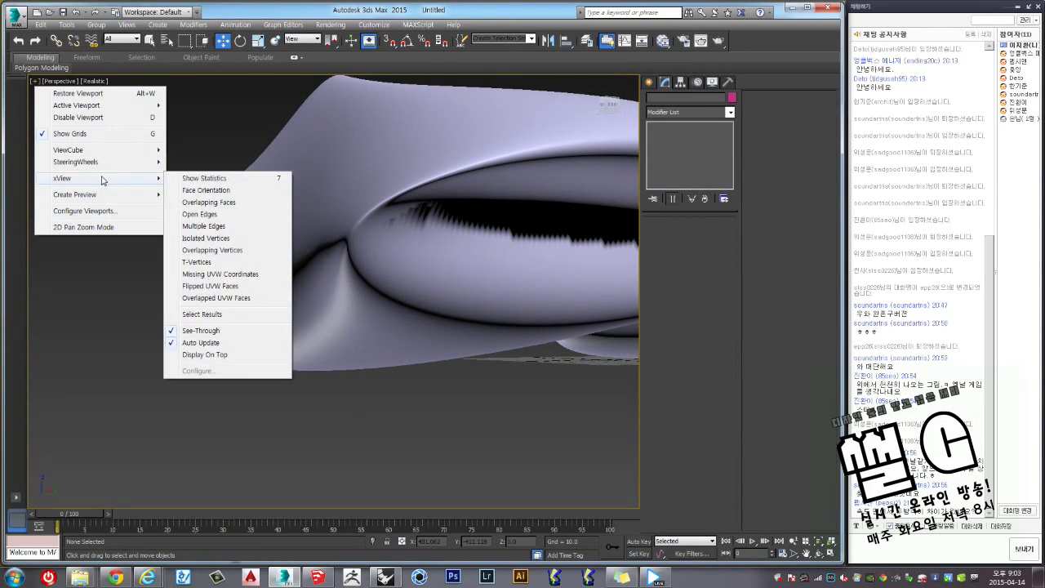
pyautogui.click(204, 178)
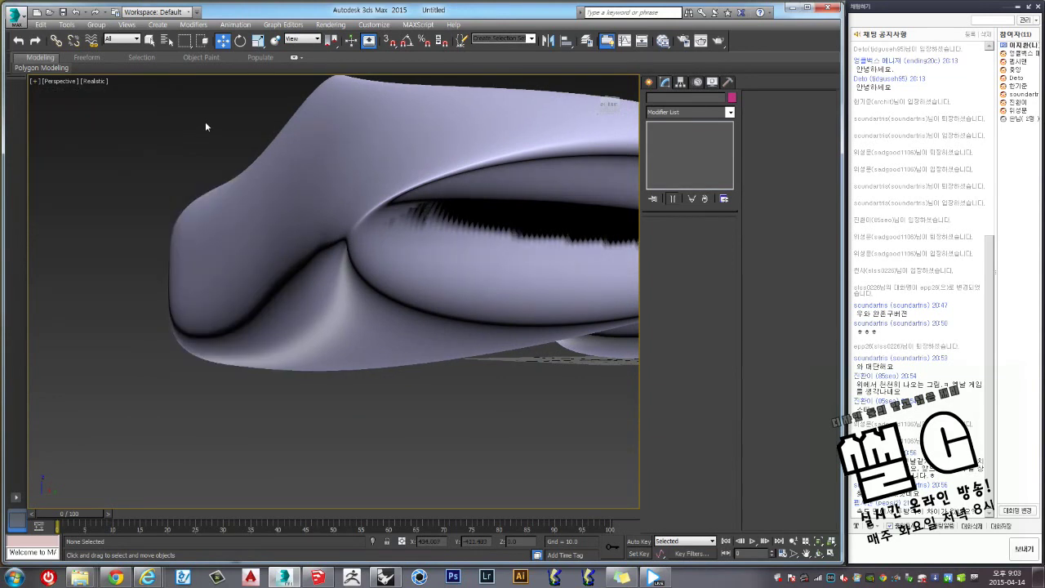
pyautogui.moveTo(205, 126)
pyautogui.keyDown('alt'); pyautogui.mouseDown(button='middle')
pyautogui.moveTo(216, 134)
pyautogui.moveTo(121, 182)
pyautogui.moveTo(65, 187)
pyautogui.mouseUp(button='middle'); pyautogui.keyUp('alt')
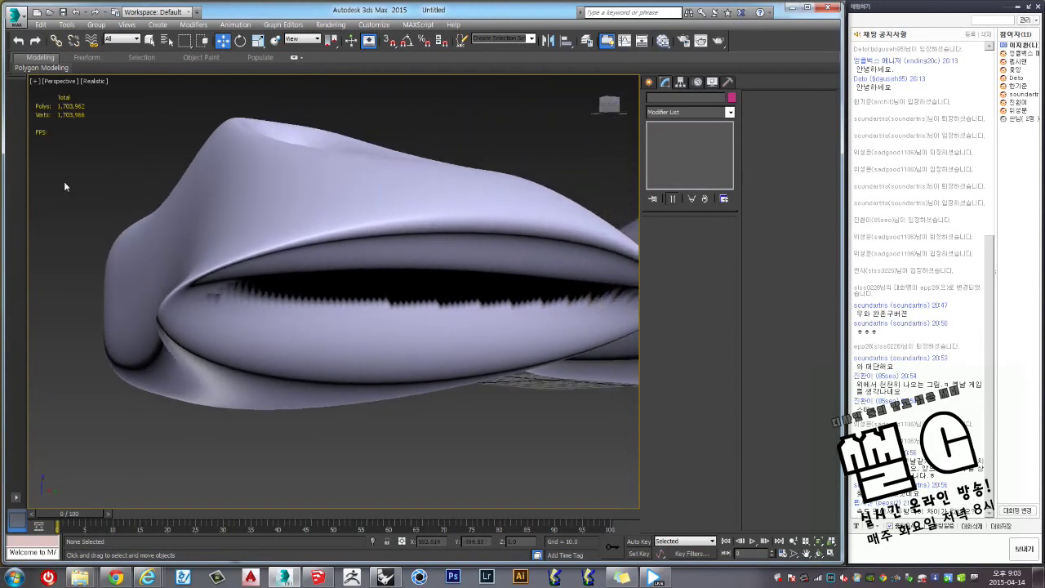
# Select and deselect the horn, orbiting to inspect the smoothed surface.
pyautogui.click(260, 178)
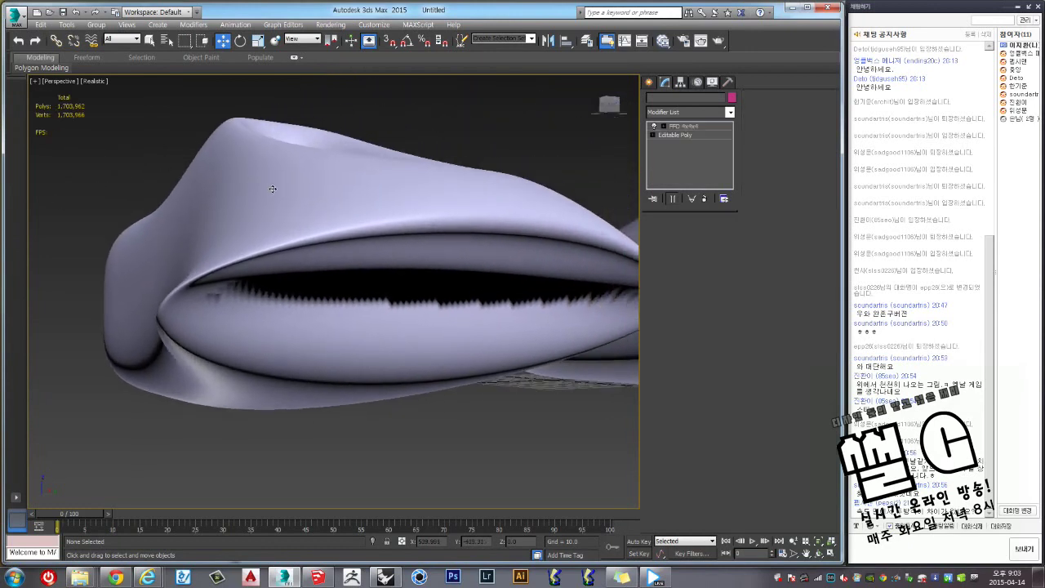
pyautogui.scroll(2, 278, 238)
pyautogui.scroll(2, 251, 252)
pyautogui.click(352, 181)
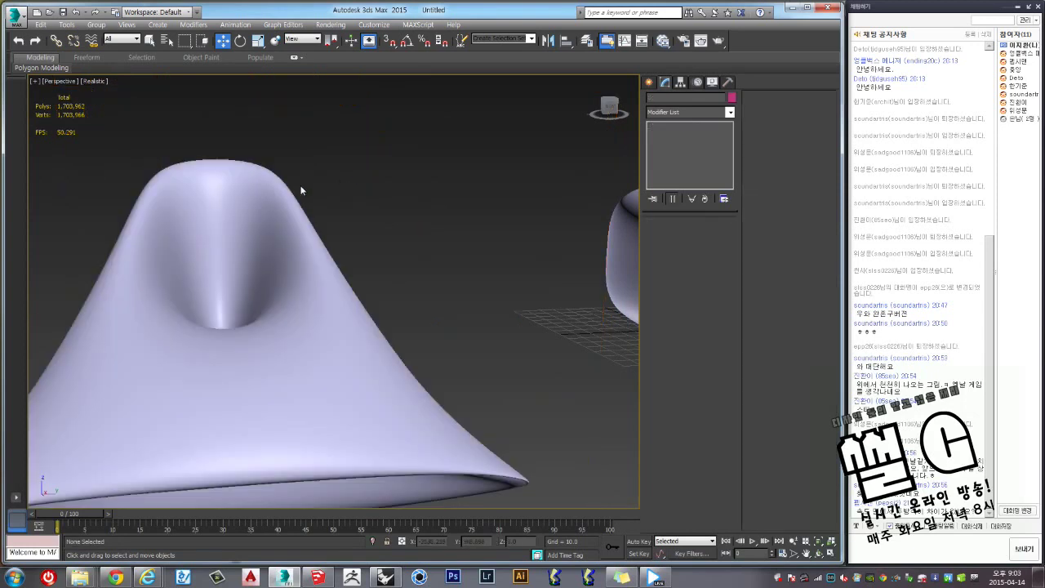
pyautogui.moveTo(55, 138)
pyautogui.keyDown('alt'); pyautogui.mouseDown(button='middle')
pyautogui.moveTo(89, 133)
pyautogui.moveTo(214, 173)
pyautogui.moveTo(184, 168)
pyautogui.mouseUp(button='middle'); pyautogui.keyUp('alt')
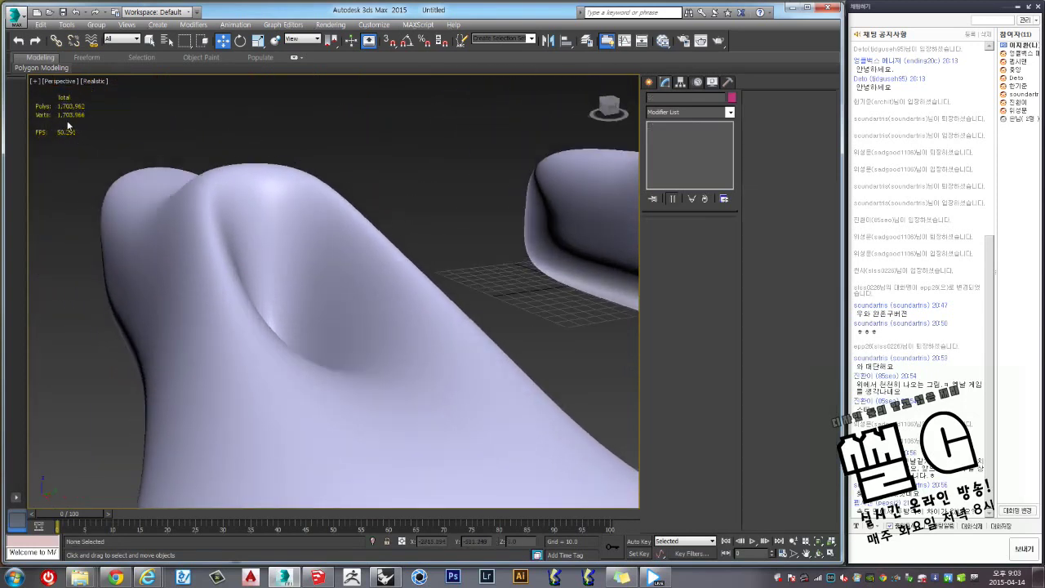
pyautogui.scroll(-5, 70, 116)
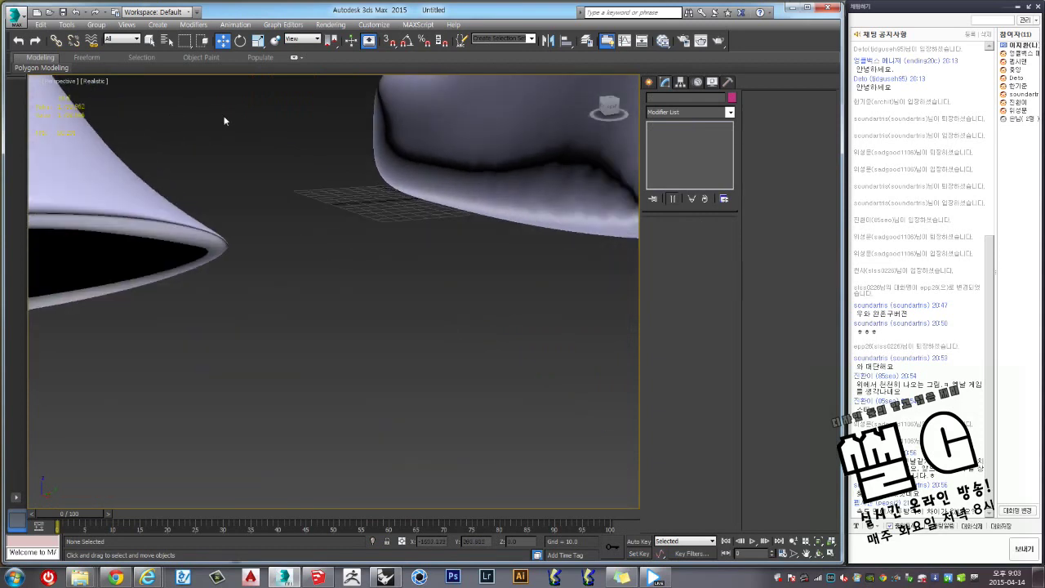
pyautogui.scroll(-5, 133, 171)
# Select and frame the left horn model, orbiting around it to inspect its lattice.
pyautogui.click(196, 132)
pyautogui.press('z')
pyautogui.moveTo(324, 193)
pyautogui.keyDown('alt'); pyautogui.mouseDown(button='middle')
pyautogui.moveTo(259, 199)
pyautogui.moveTo(358, 245)
pyautogui.mouseUp(button='middle'); pyautogui.keyUp('alt')
pyautogui.click(269, 191)
pyautogui.keyDown('alt'); pyautogui.moveTo(270, 191); pyautogui.dragTo(292, 214, button='middle'); pyautogui.keyUp('alt')
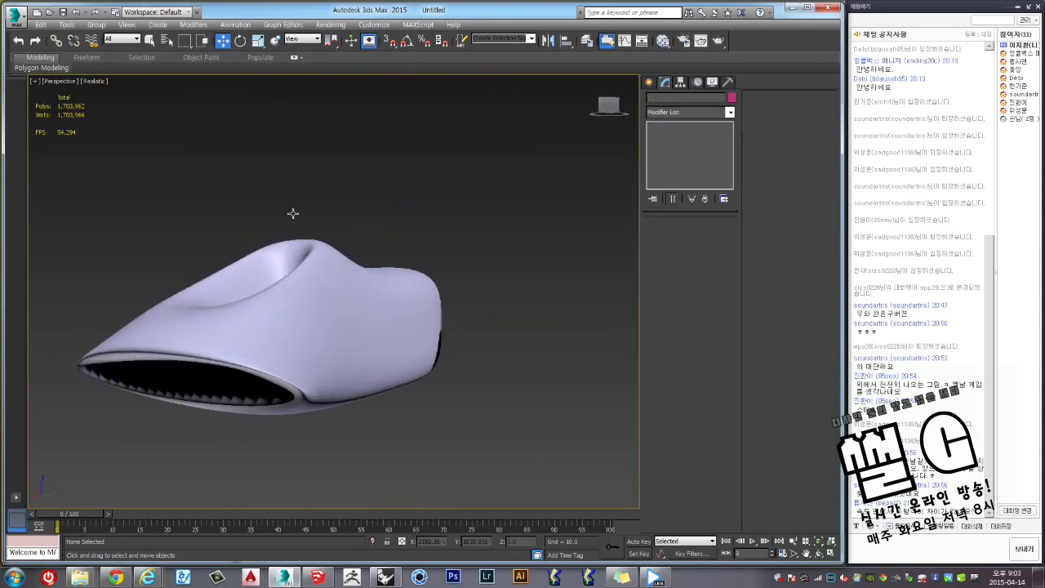
pyautogui.scroll(3, 315, 261)
pyautogui.moveTo(315, 260)
pyautogui.keyDown('alt'); pyautogui.mouseDown(button='middle')
pyautogui.moveTo(303, 245)
pyautogui.moveTo(345, 224)
pyautogui.moveTo(370, 282)
pyautogui.mouseUp(button='middle'); pyautogui.keyUp('alt')
pyautogui.click(310, 303)
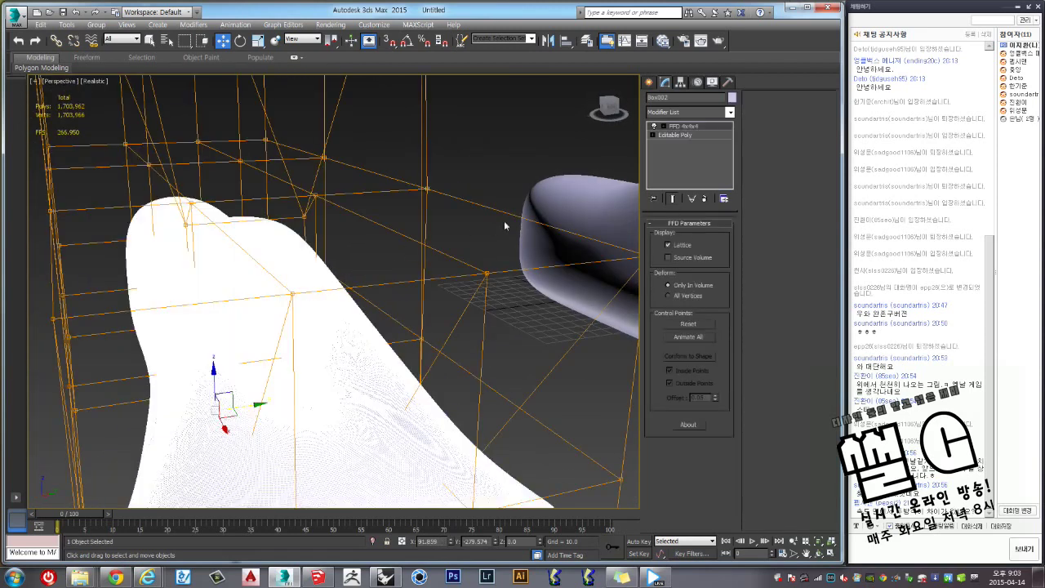
pyautogui.keyDown('alt'); pyautogui.moveTo(503, 224); pyautogui.dragTo(310, 243, button='middle'); pyautogui.keyUp('alt')
pyautogui.scroll(-5, 310, 244)
pyautogui.click(329, 325)
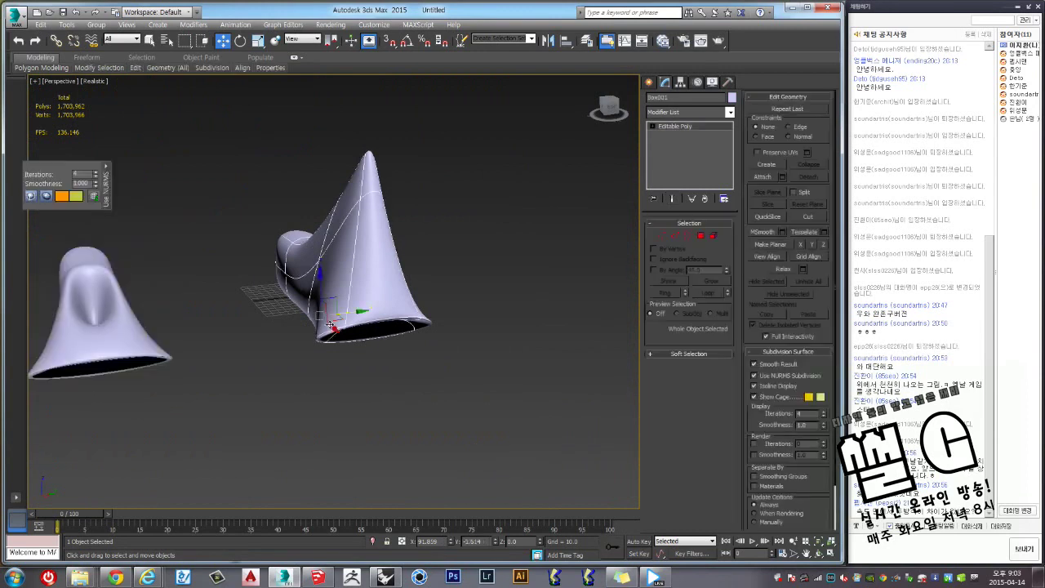
# Delete the left bell object with its FFD lattice, leaving 26 polygons and 28 vertices.
pyautogui.click(120, 346)
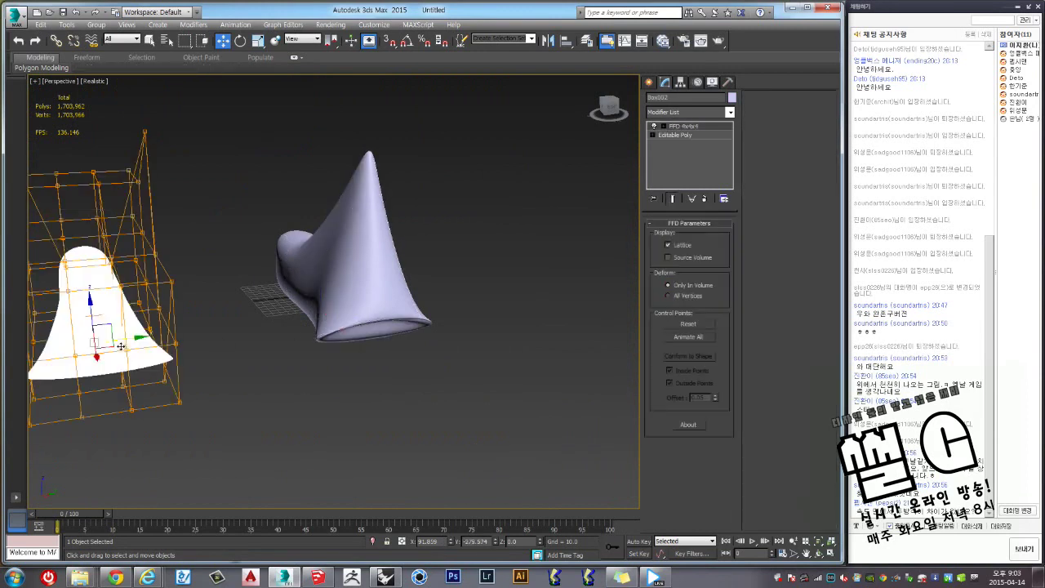
pyautogui.press('Delete')
pyautogui.moveTo(263, 279); pyautogui.dragTo(255, 307, button='middle')
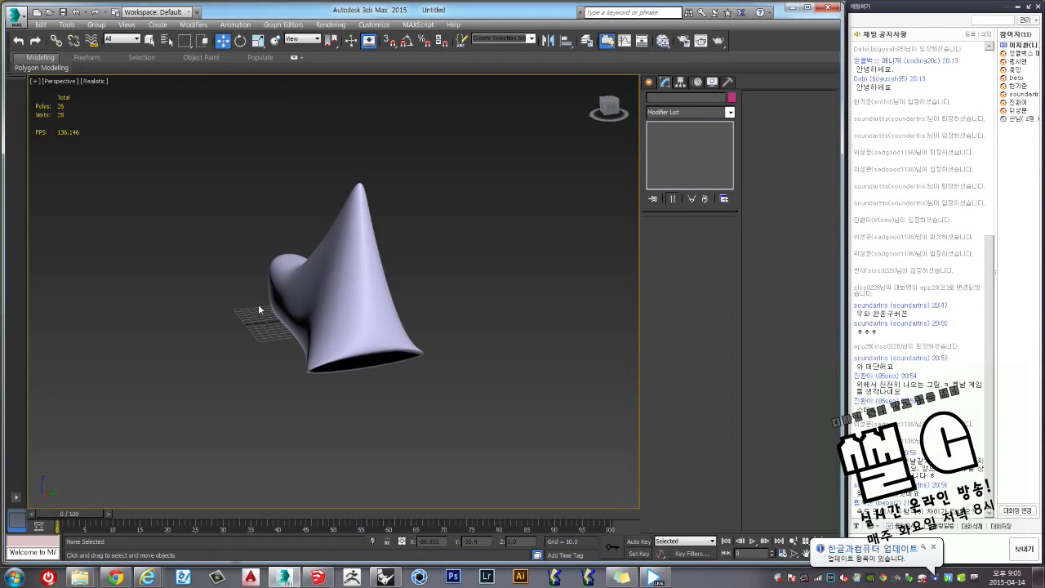
# Select then deselect the horn and orbit to view it from below.
pyautogui.click(325, 316)
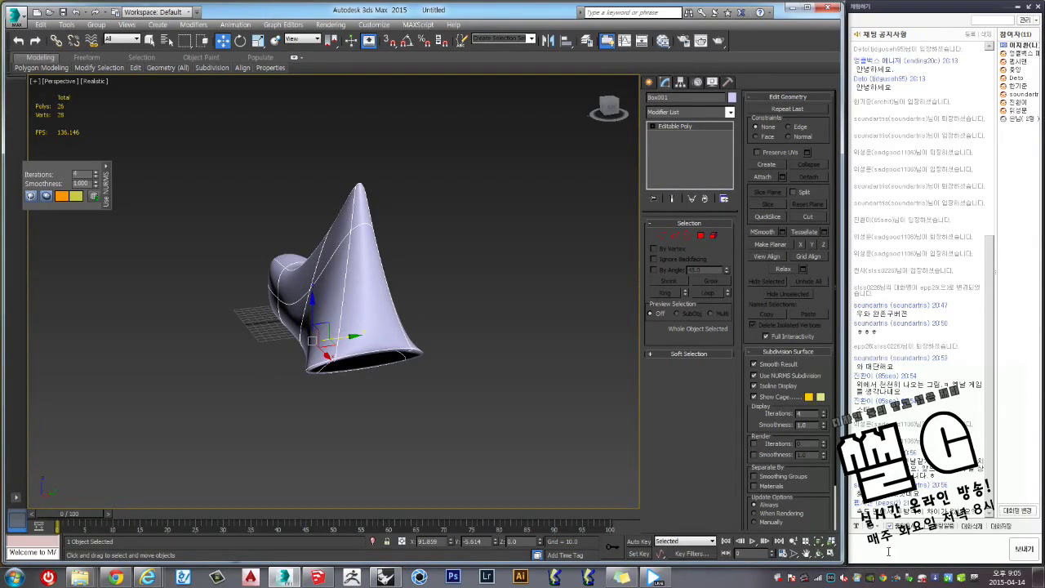
pyautogui.click(889, 550)
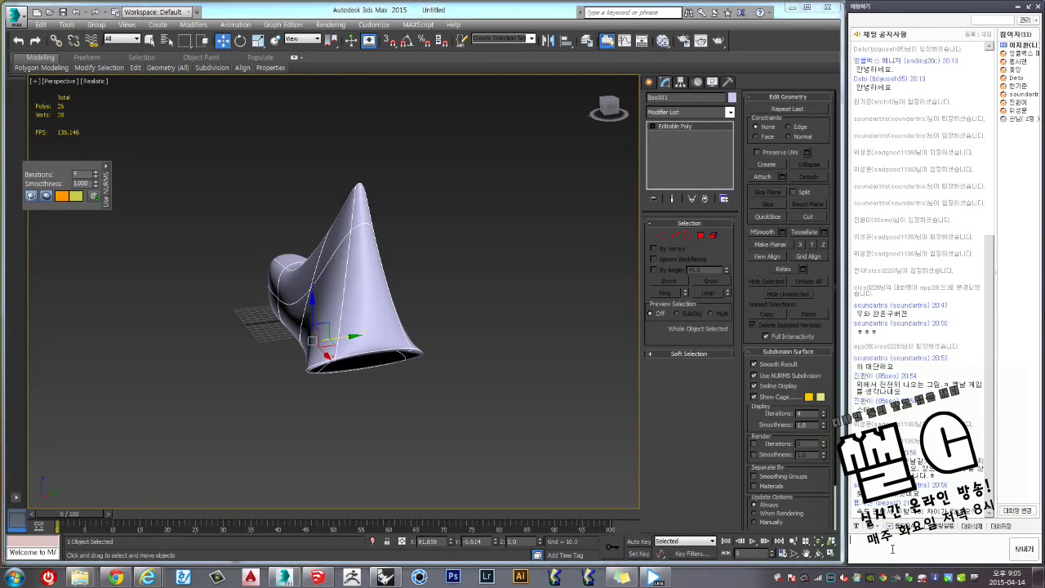
pyautogui.click(448, 323)
pyautogui.scroll(2, 361, 336)
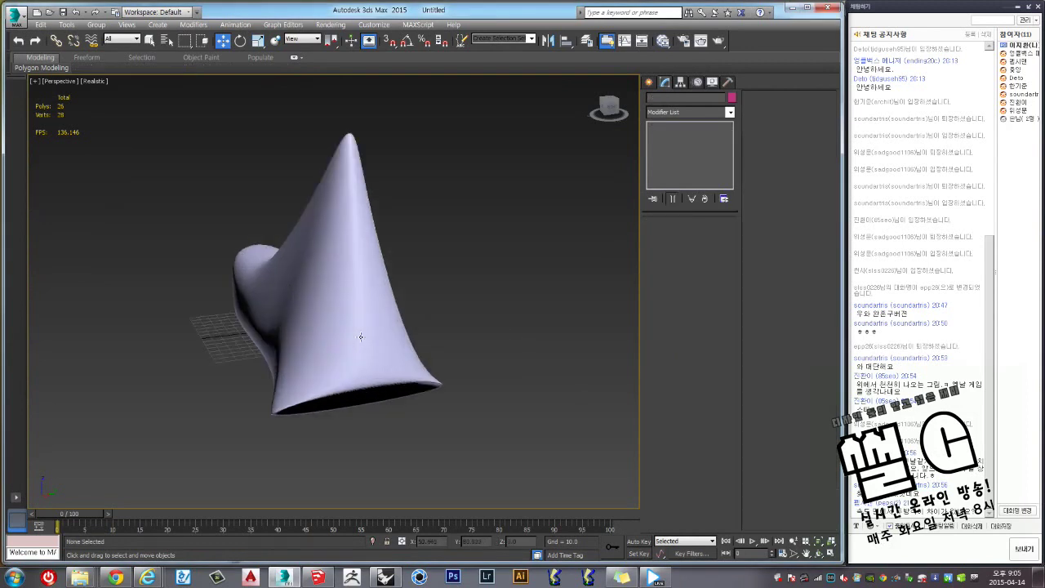
pyautogui.scroll(2, 361, 337)
pyautogui.keyDown('alt'); pyautogui.moveTo(460, 331); pyautogui.dragTo(466, 367, button='middle'); pyautogui.keyUp('alt')
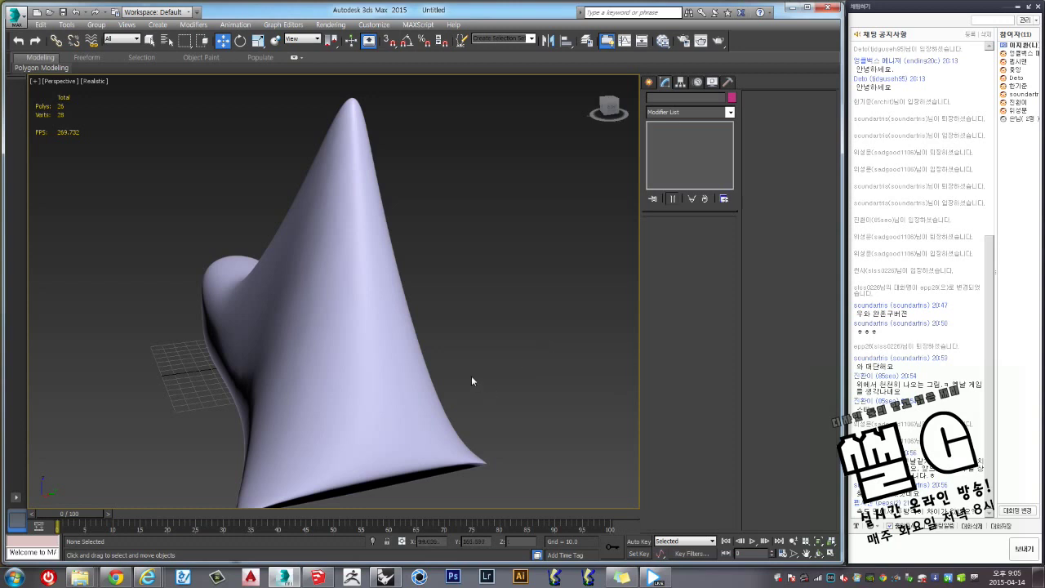
# Select the horn, then zoom far out and pan until it vanishes from view.
pyautogui.click(393, 342)
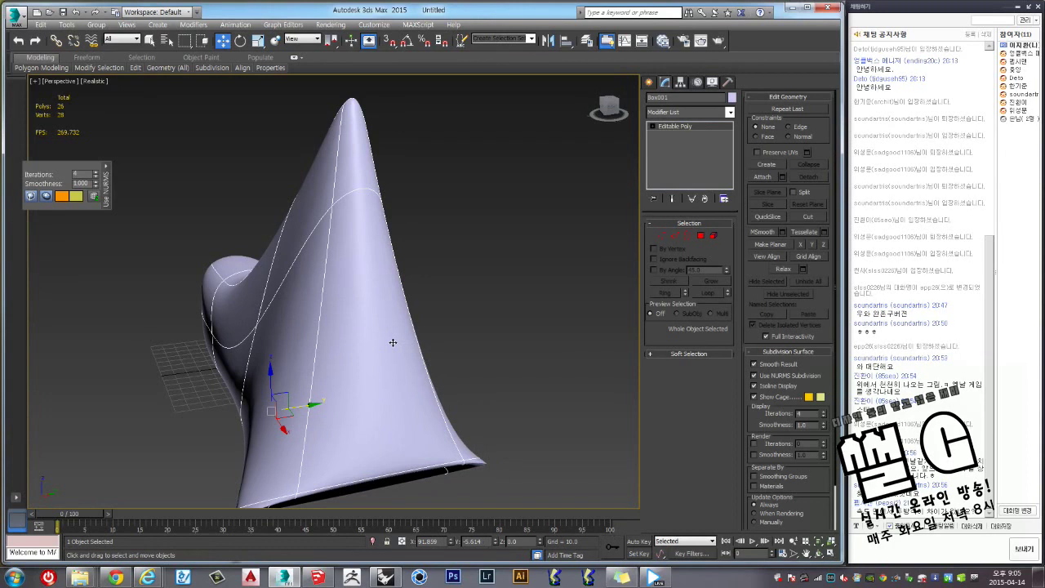
pyautogui.scroll(-1, 347, 329)
pyautogui.scroll(-5, 346, 328)
pyautogui.scroll(-3, 346, 328)
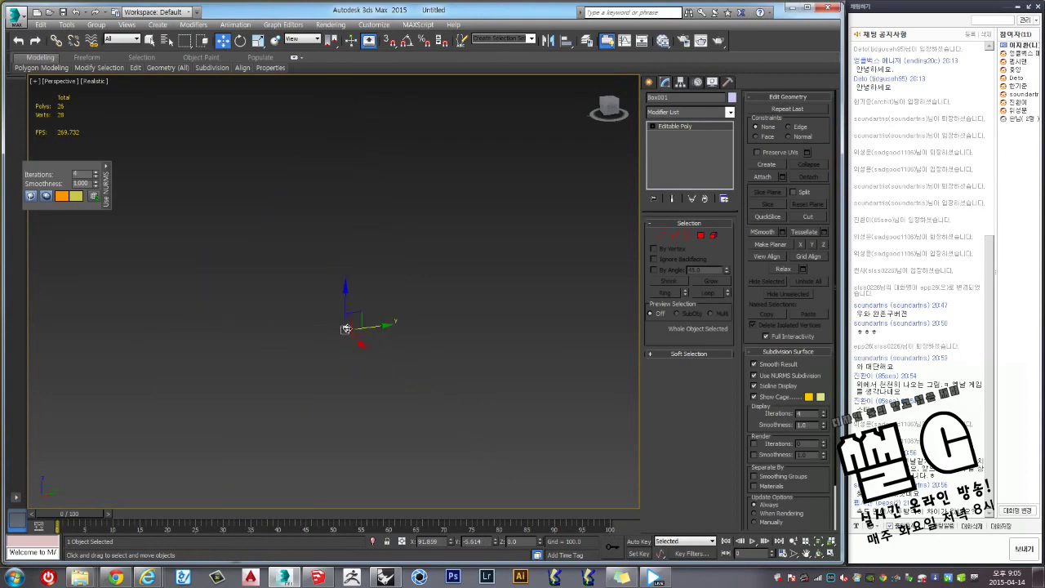
pyautogui.scroll(-3, 351, 327)
pyautogui.moveTo(479, 327); pyautogui.dragTo(158, 390, button='middle')
pyautogui.click(487, 225)
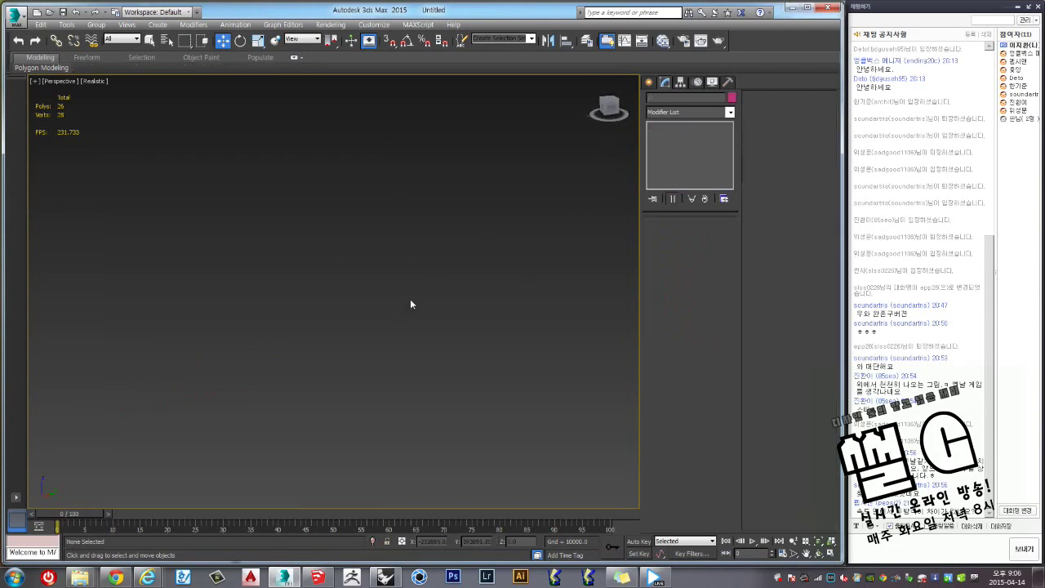
# Select all and zoom to fit, then select just the horn.
pyautogui.hotkey('ctrl', 'a')
pyautogui.press('z')
pyautogui.click(447, 326)
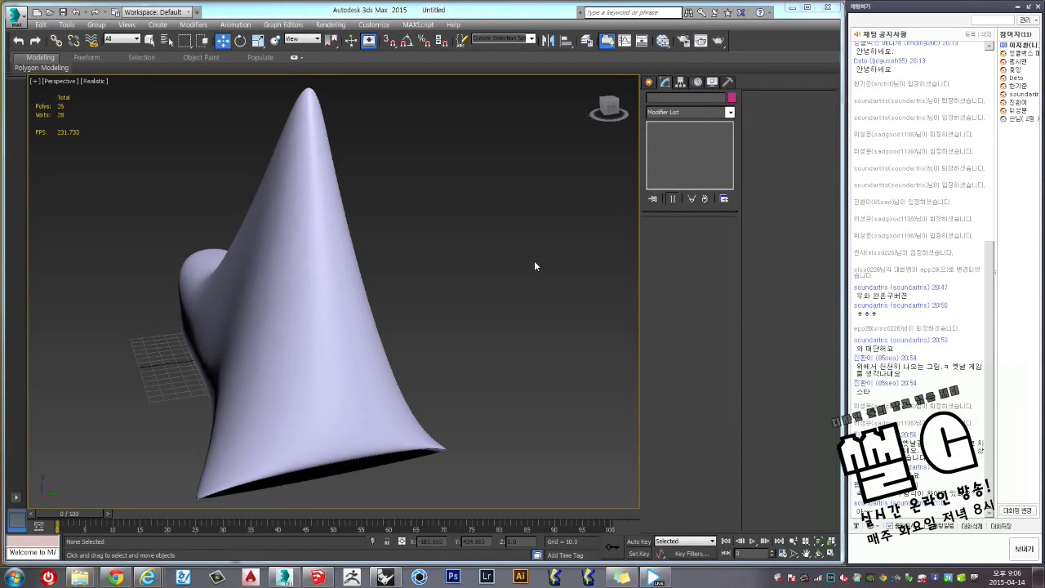
pyautogui.click(365, 368)
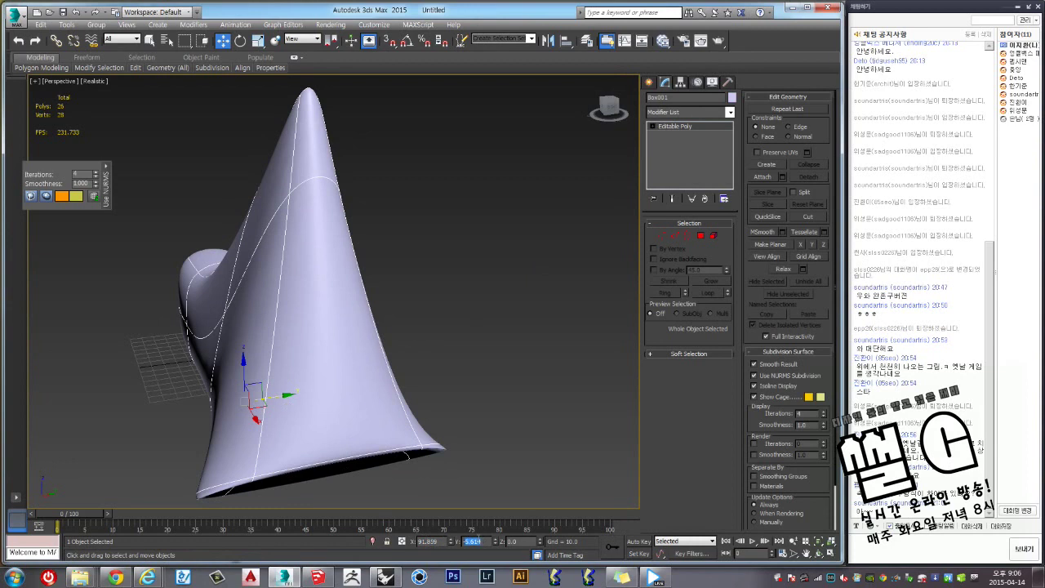
# Enter a huge X position value to move the horn far along X.
pyautogui.click(472, 542)
pyautogui.click(431, 541)
pyautogui.write('0')
pyautogui.write('01')
pyautogui.press('BackSpace')
pyautogui.write('000000')
pyautogui.press('Return')
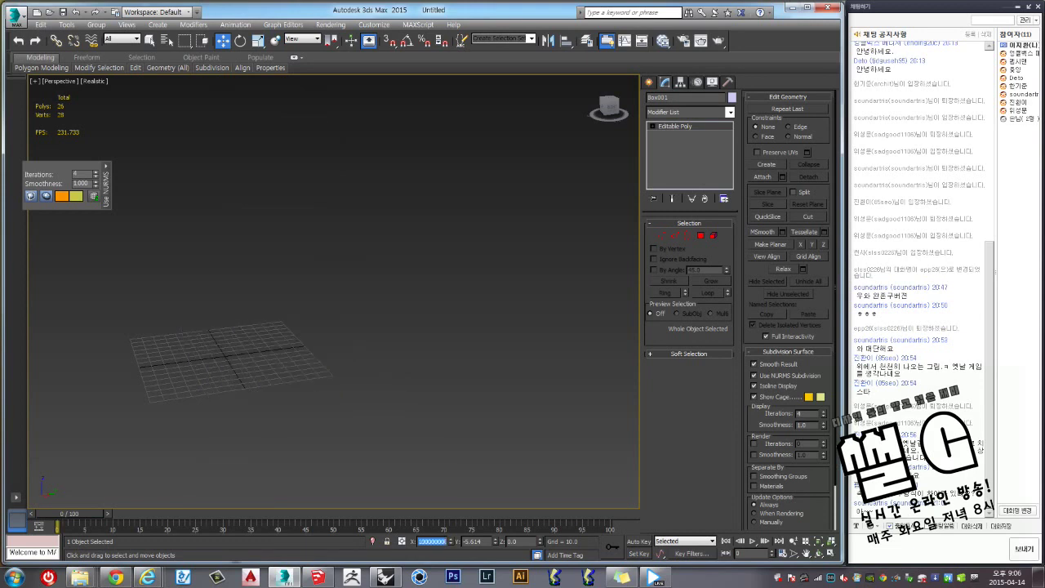
# Reset the horn's X position to 0.0 and frame it in the view.
pyautogui.scroll(-3, 343, 327)
pyautogui.scroll(-5, 392, 311)
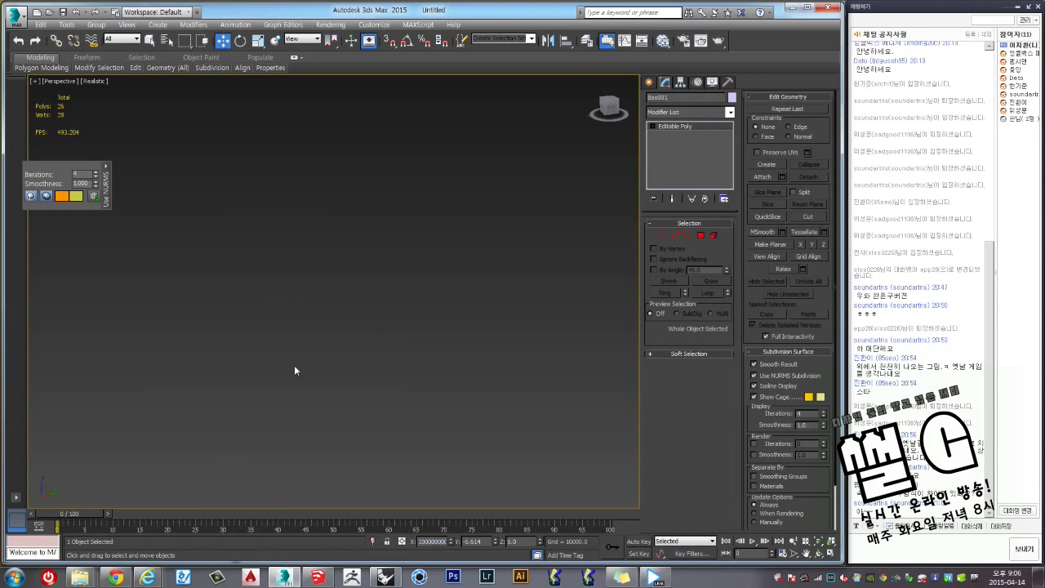
pyautogui.scroll(5, 427, 337)
pyautogui.scroll(3, 430, 350)
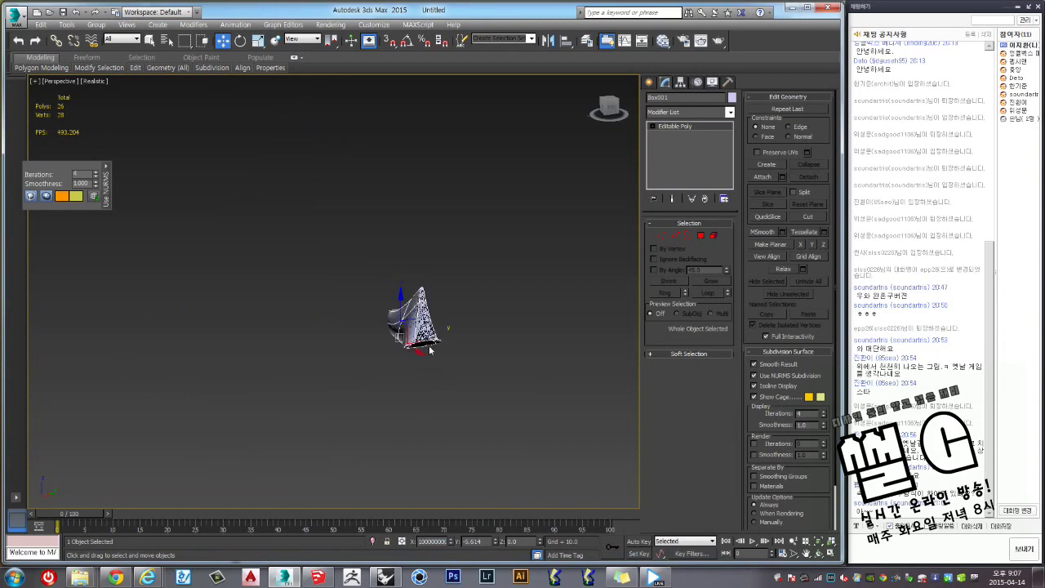
pyautogui.scroll(2, 429, 350)
pyautogui.scroll(-3, 428, 344)
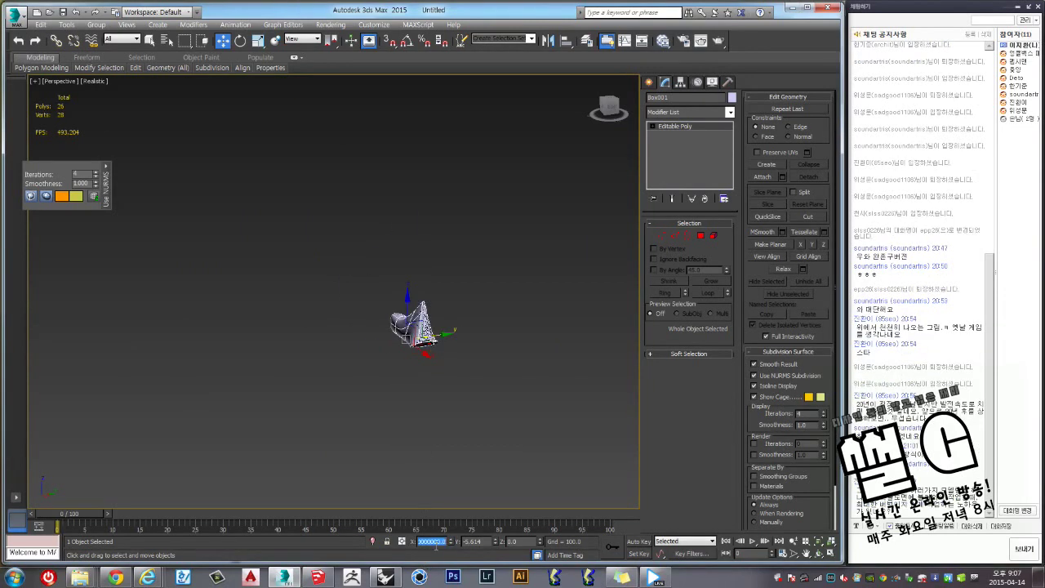
pyautogui.write('0')
pyautogui.press('Return')
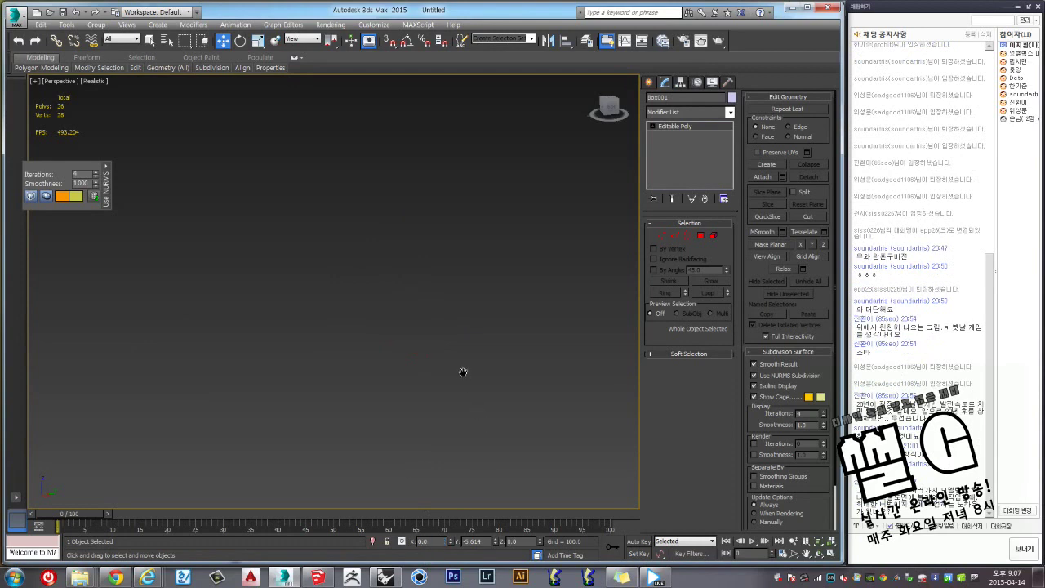
pyautogui.press('z')
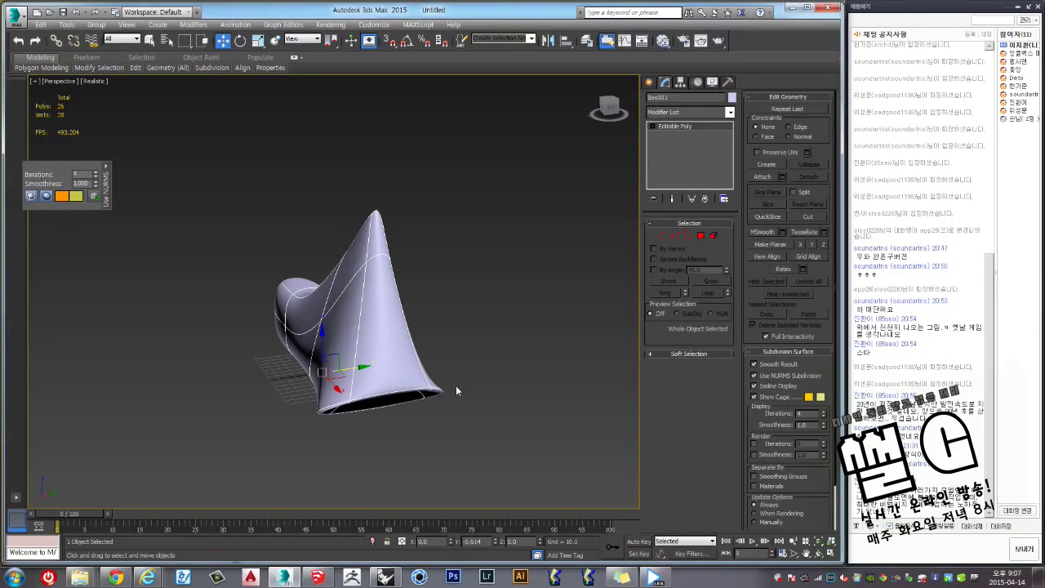
# Shift-drag the horn to its right, bringing up Clone Options with Instance Box002.
pyautogui.moveTo(467, 378)
pyautogui.keyDown('alt'); pyautogui.mouseDown(button='middle')
pyautogui.moveTo(346, 335)
pyautogui.moveTo(327, 312)
pyautogui.mouseUp(button='middle'); pyautogui.keyUp('alt')
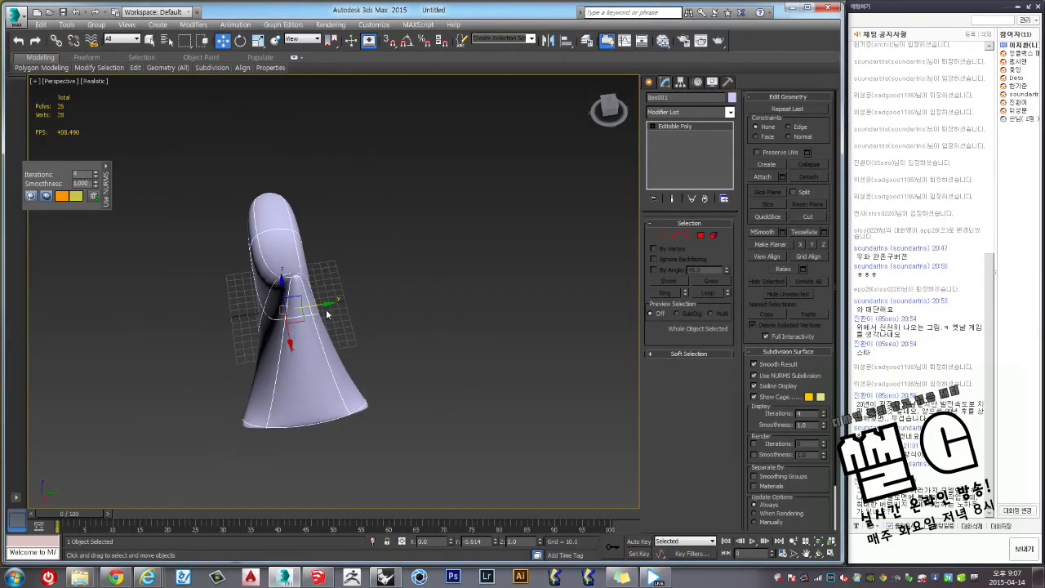
pyautogui.keyDown('shift'); pyautogui.moveTo(327, 310); pyautogui.dragTo(453, 290); pyautogui.keyUp('shift')
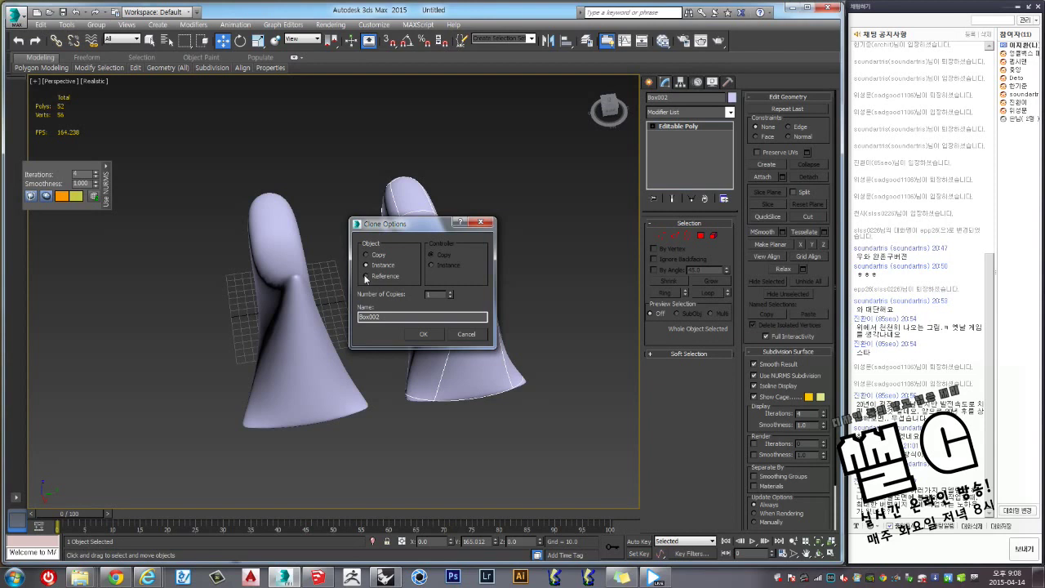
# Cancel Clone Options, discarding the Box002 copy.
pyautogui.click(467, 333)
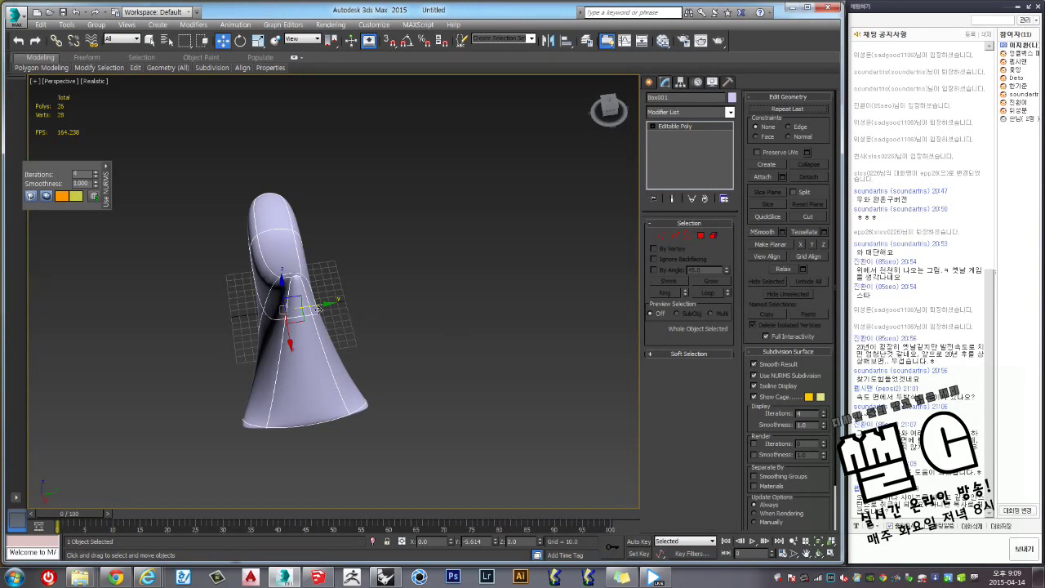
# Nudge the horn left and try a copy to its right, then undo it.
pyautogui.click(375, 298)
pyautogui.click(317, 308)
pyautogui.moveTo(316, 307); pyautogui.dragTo(271, 311)
pyautogui.click(365, 306)
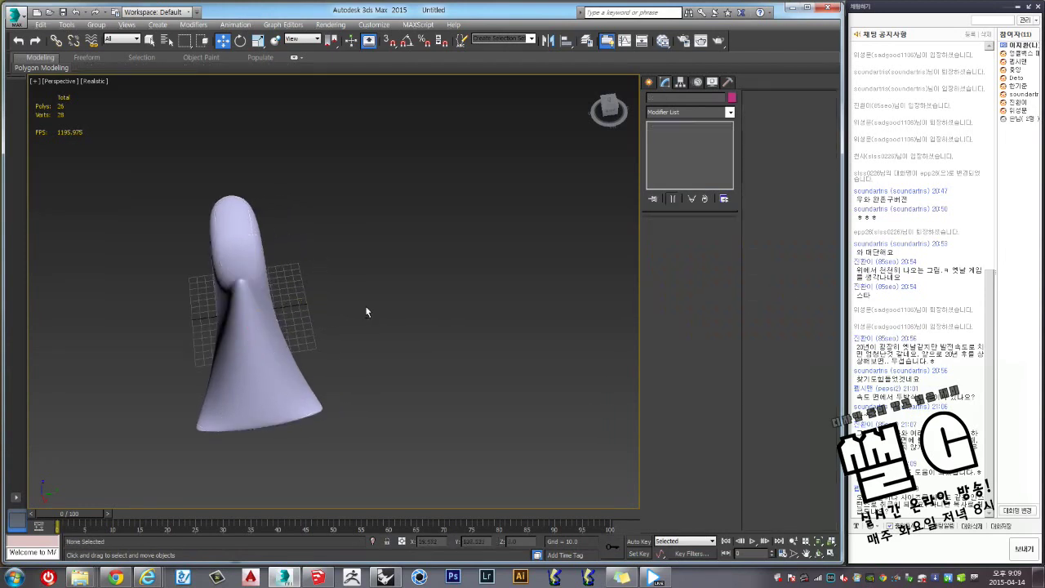
pyautogui.click(277, 308)
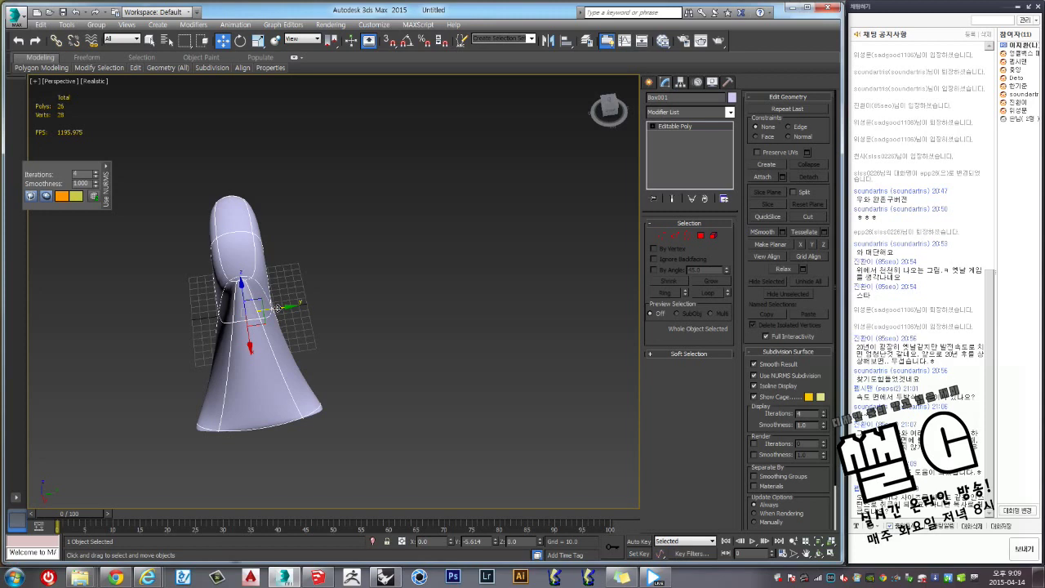
pyautogui.keyDown('shift'); pyautogui.moveTo(278, 308); pyautogui.dragTo(426, 289); pyautogui.keyUp('shift')
pyautogui.click(426, 334)
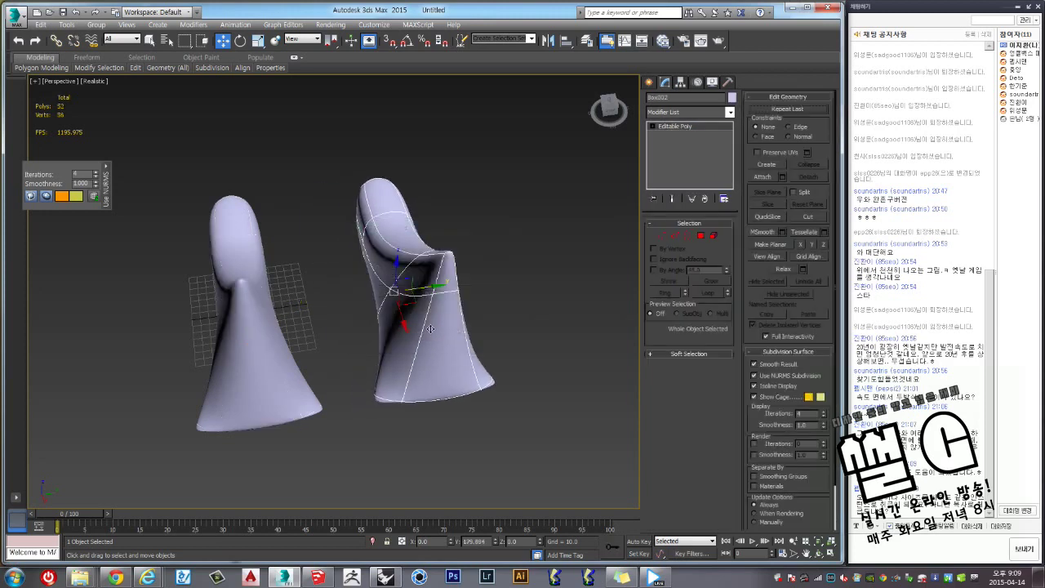
pyautogui.hotkey('ctrl', 'z')
pyautogui.moveTo(275, 292); pyautogui.dragTo(419, 304)
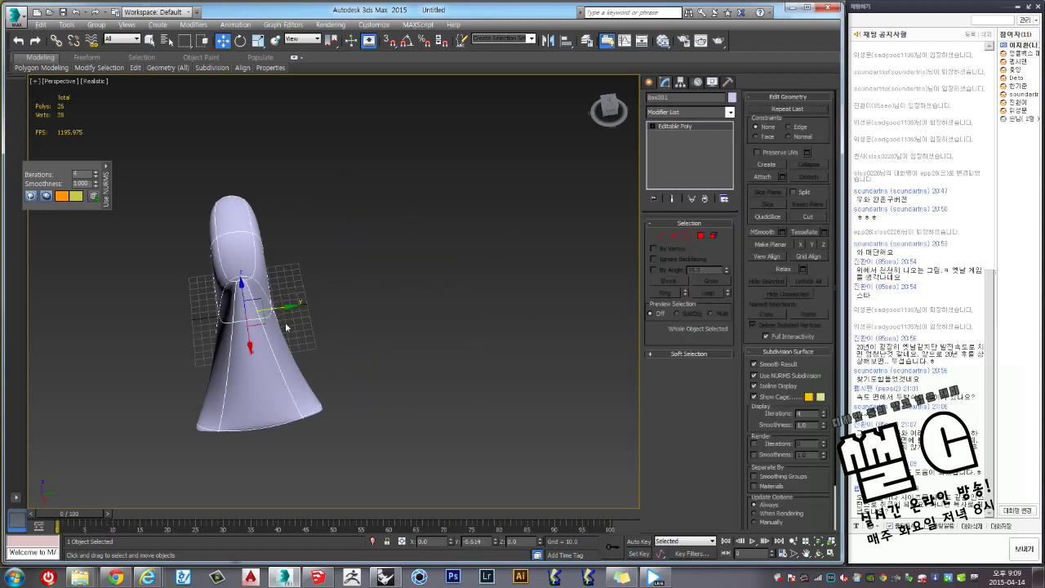
# Shift-drag the horn right and confirm an independent copy named Box002.
pyautogui.keyDown('shift'); pyautogui.moveTo(277, 309); pyautogui.dragTo(458, 311); pyautogui.keyUp('shift')
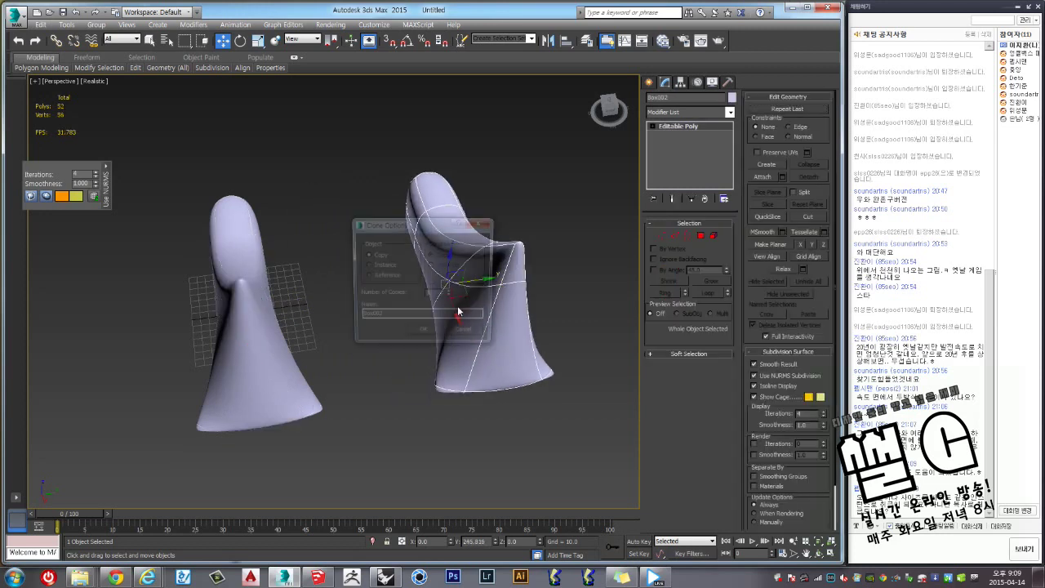
pyautogui.moveTo(414, 226); pyautogui.dragTo(539, 83)
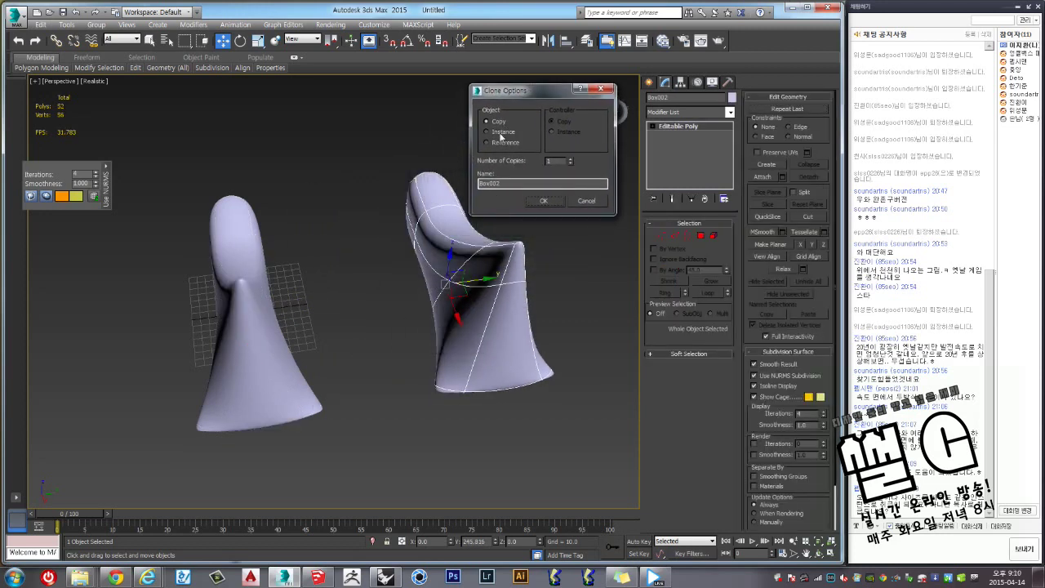
pyautogui.click(544, 201)
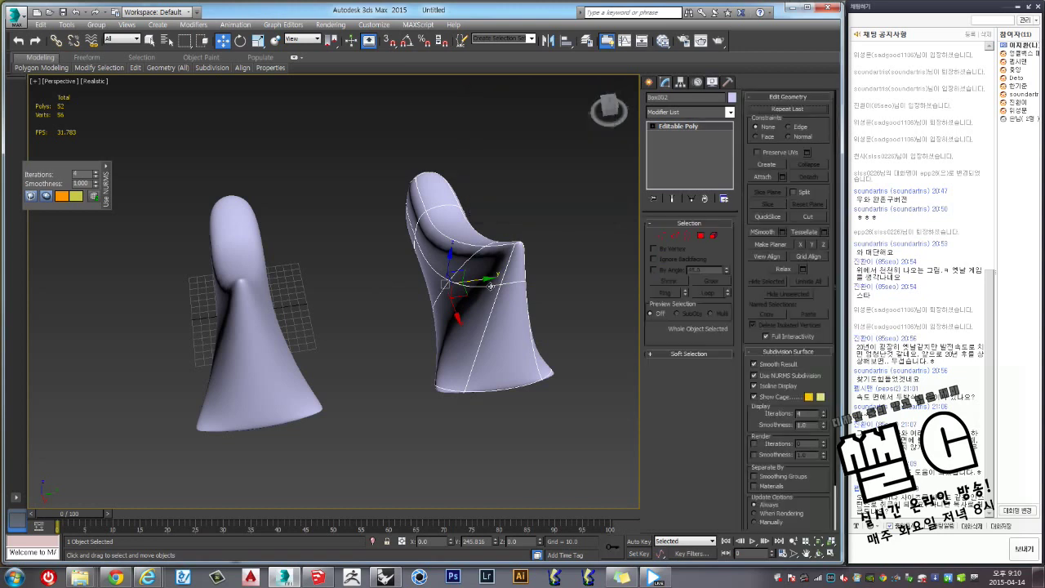
pyautogui.keyDown('alt'); pyautogui.moveTo(489, 285); pyautogui.dragTo(357, 300, button='middle'); pyautogui.keyUp('alt')
pyautogui.keyDown('alt'); pyautogui.moveTo(464, 308); pyautogui.dragTo(432, 297, button='middle'); pyautogui.keyUp('alt')
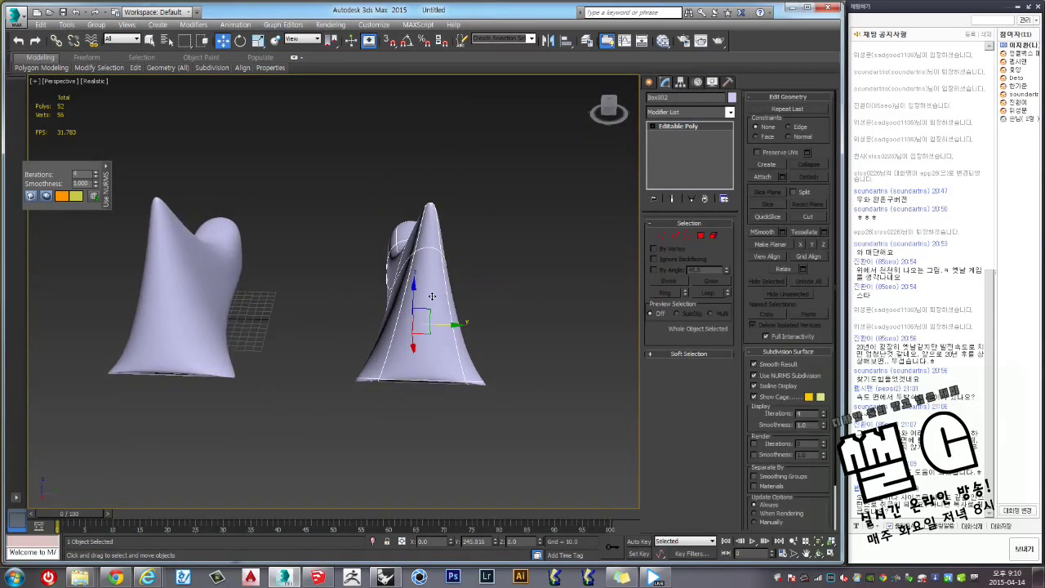
# Shrink the large horn with uniform scale, orbiting to check its size.
pyautogui.click(258, 40)
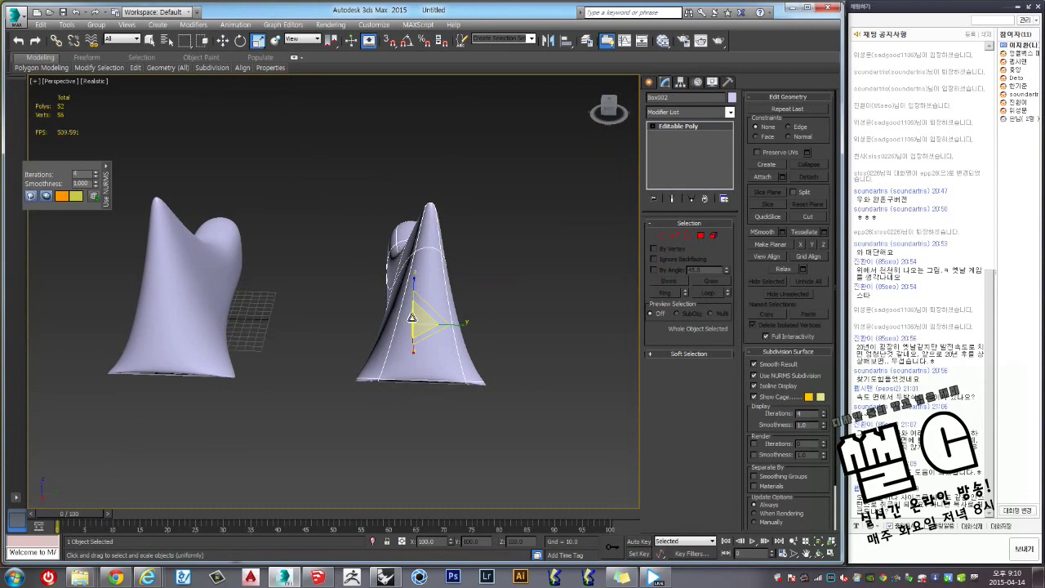
pyautogui.scroll(5, 411, 317)
pyautogui.scroll(-3, 420, 257)
pyautogui.keyDown('alt'); pyautogui.moveTo(415, 245); pyautogui.dragTo(435, 253, button='middle'); pyautogui.keyUp('alt')
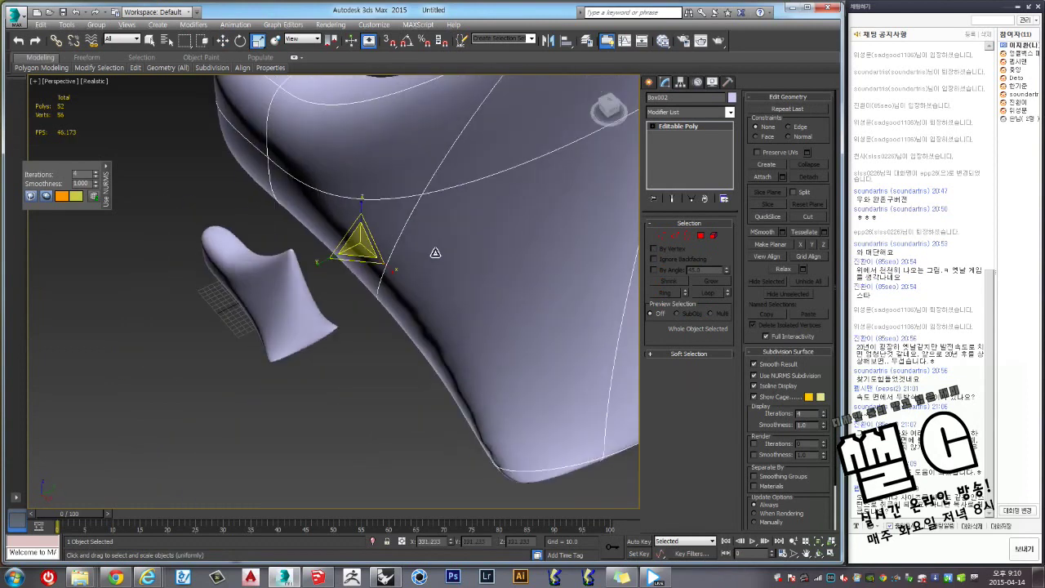
pyautogui.press('w')
pyautogui.scroll(-4, 445, 224)
pyautogui.scroll(-3, 450, 204)
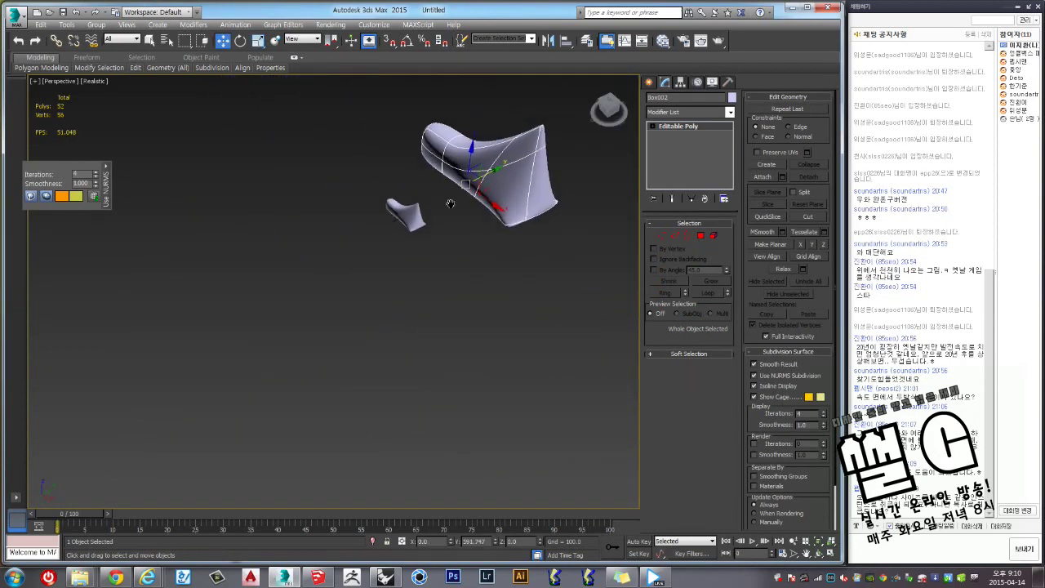
pyautogui.keyDown('alt'); pyautogui.moveTo(450, 203); pyautogui.dragTo(371, 277, button='middle'); pyautogui.keyUp('alt')
pyautogui.scroll(3, 380, 265)
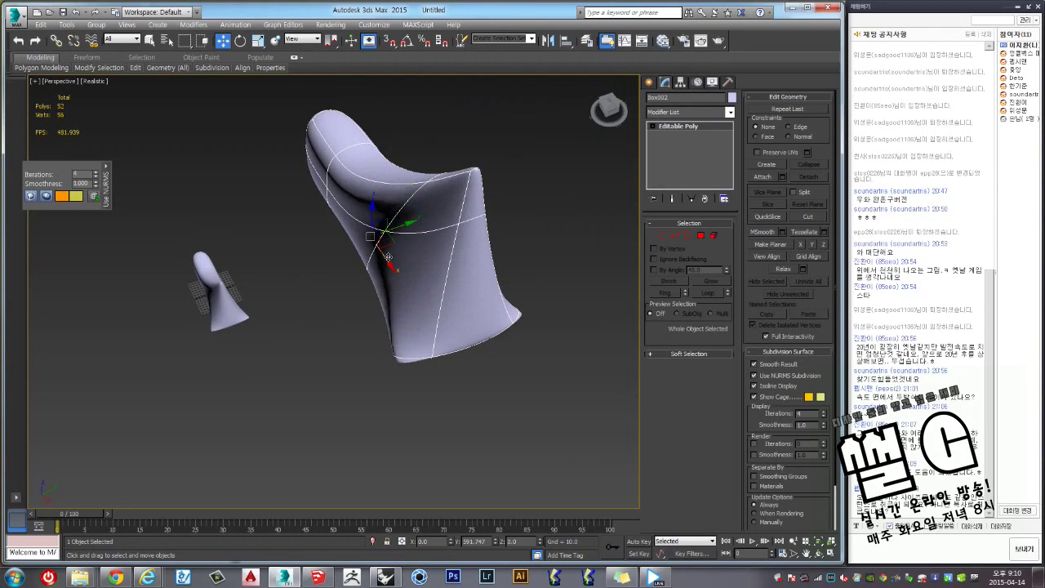
pyautogui.press('r')
pyautogui.moveTo(373, 234)
pyautogui.mouseDown()
pyautogui.moveTo(362, 242)
pyautogui.moveTo(362, 274)
pyautogui.mouseUp()
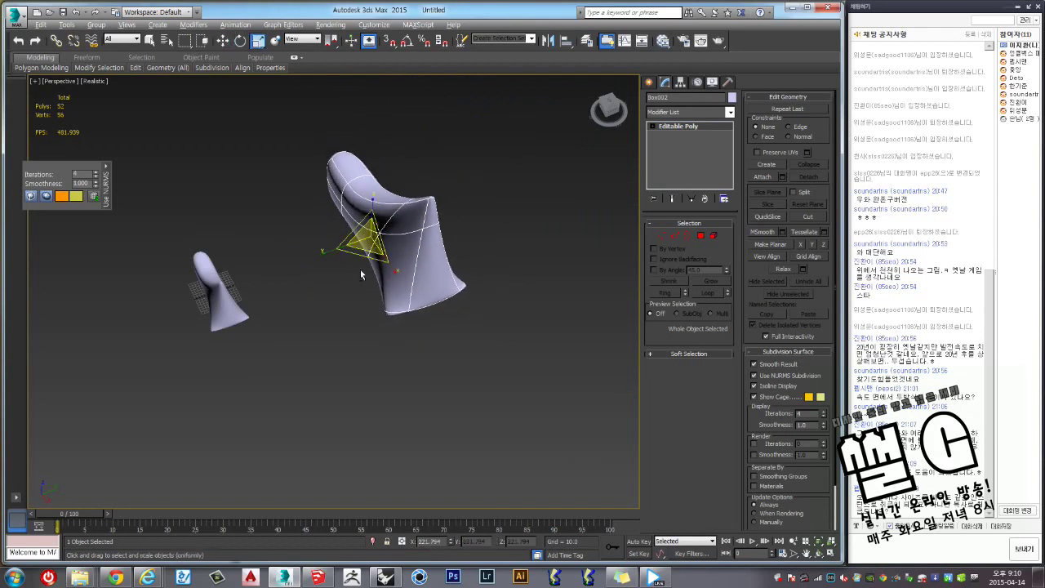
pyautogui.keyDown('alt'); pyautogui.moveTo(362, 274); pyautogui.dragTo(396, 237, button='middle'); pyautogui.keyUp('alt')
pyautogui.scroll(3, 393, 249)
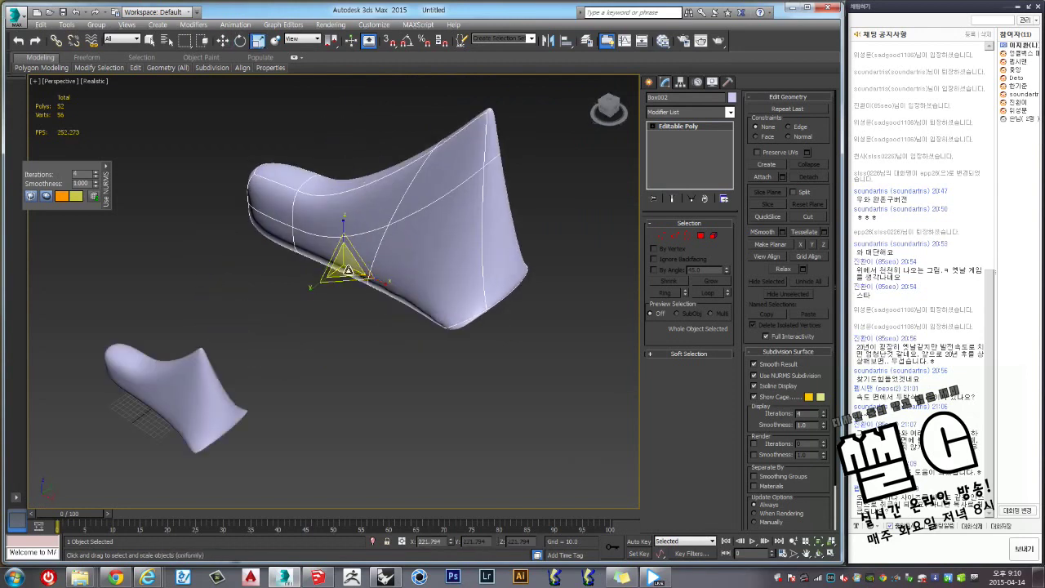
# Rotate the large horn about Z so it stands upright.
pyautogui.press('e')
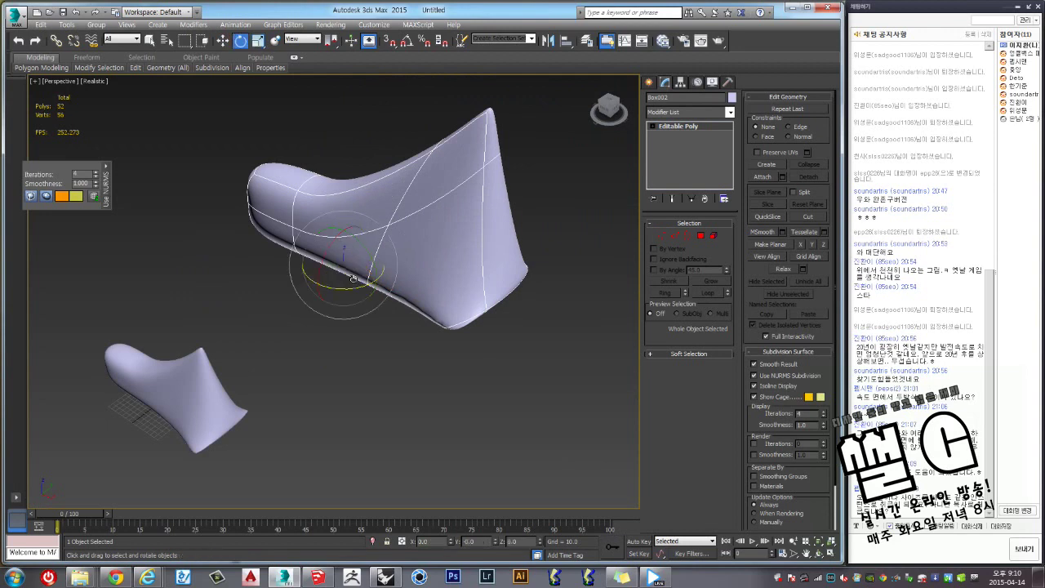
pyautogui.moveTo(343, 289); pyautogui.dragTo(323, 285)
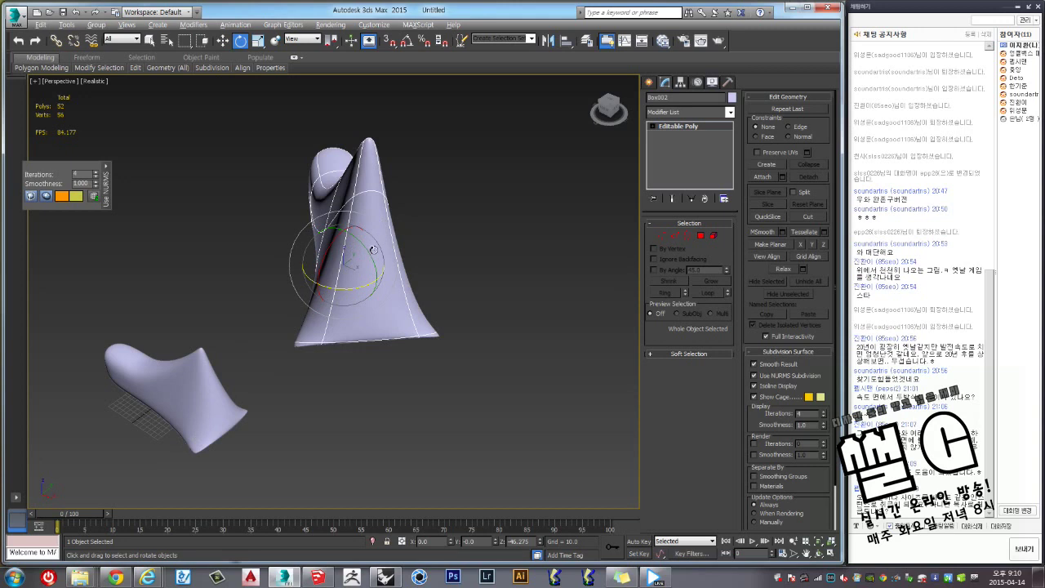
pyautogui.keyDown('alt'); pyautogui.moveTo(412, 217); pyautogui.dragTo(370, 243, button='middle'); pyautogui.keyUp('alt')
pyautogui.click(660, 235)
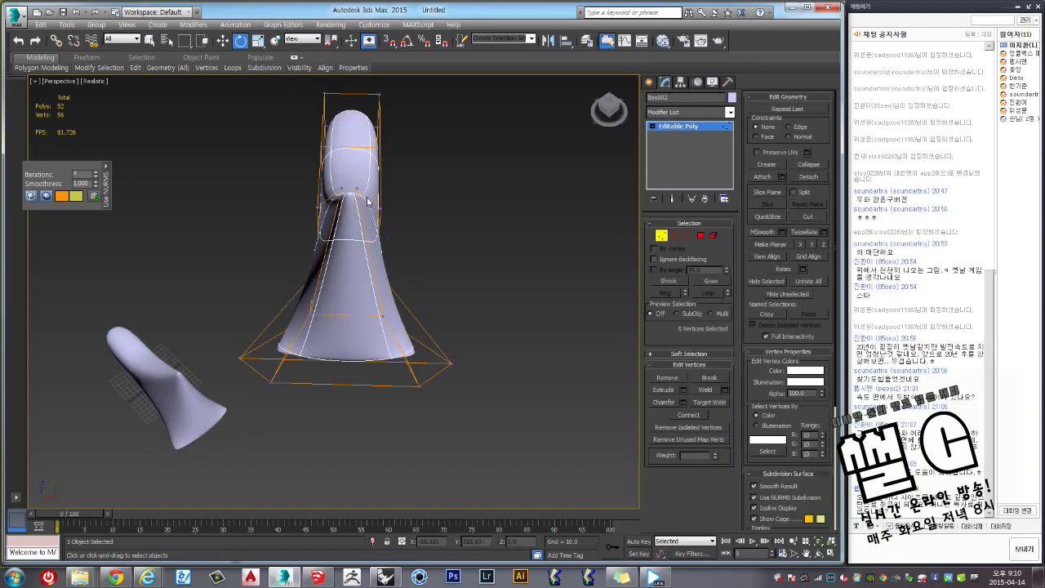
pyautogui.press('w')
pyautogui.moveTo(372, 189)
pyautogui.mouseDown()
pyautogui.moveTo(416, 198)
pyautogui.moveTo(496, 154)
pyautogui.mouseUp()
pyautogui.rightClick(496, 155)
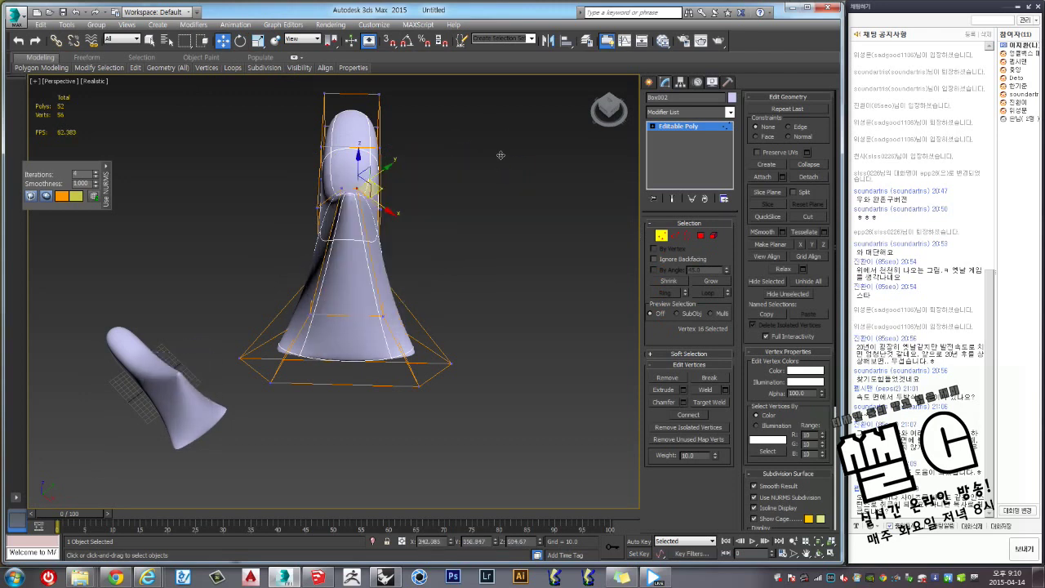
pyautogui.click(661, 236)
pyautogui.keyDown('alt'); pyautogui.moveTo(418, 274); pyautogui.dragTo(427, 242, button='middle'); pyautogui.keyUp('alt')
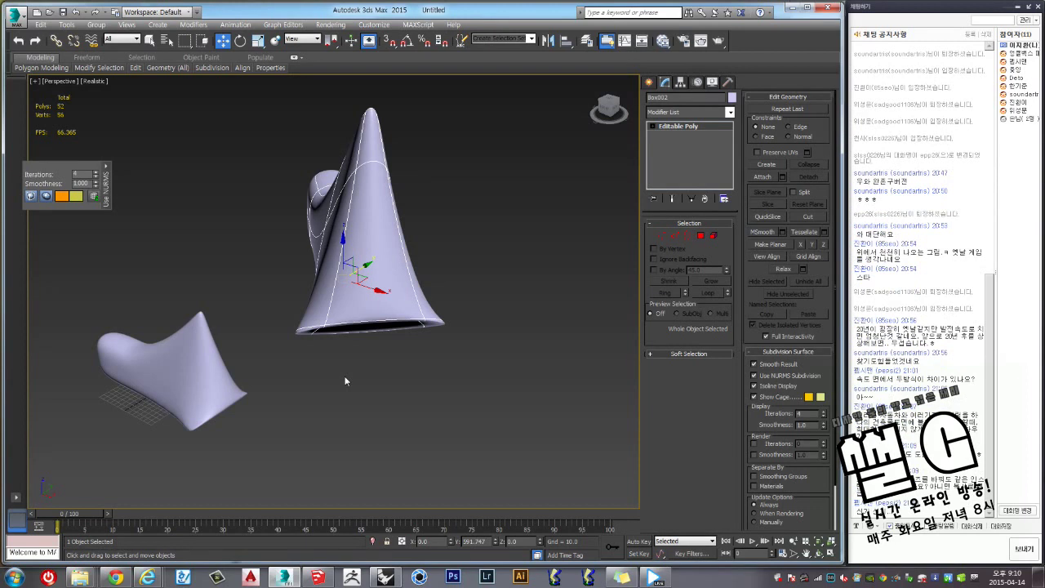
pyautogui.click(403, 427)
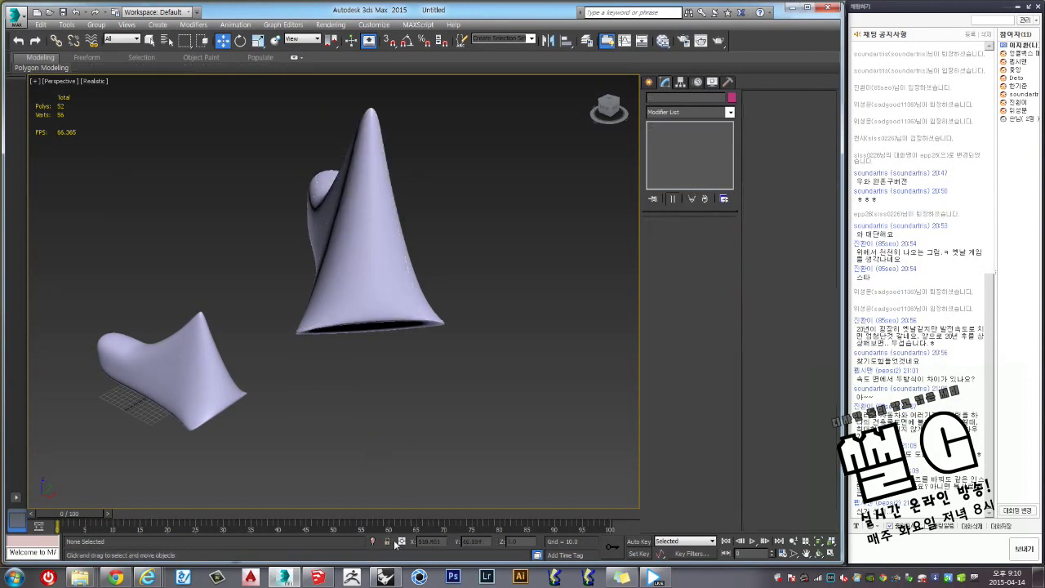
# Switch to Rhinoceros and delete every object in the scene.
pyautogui.click(384, 577)
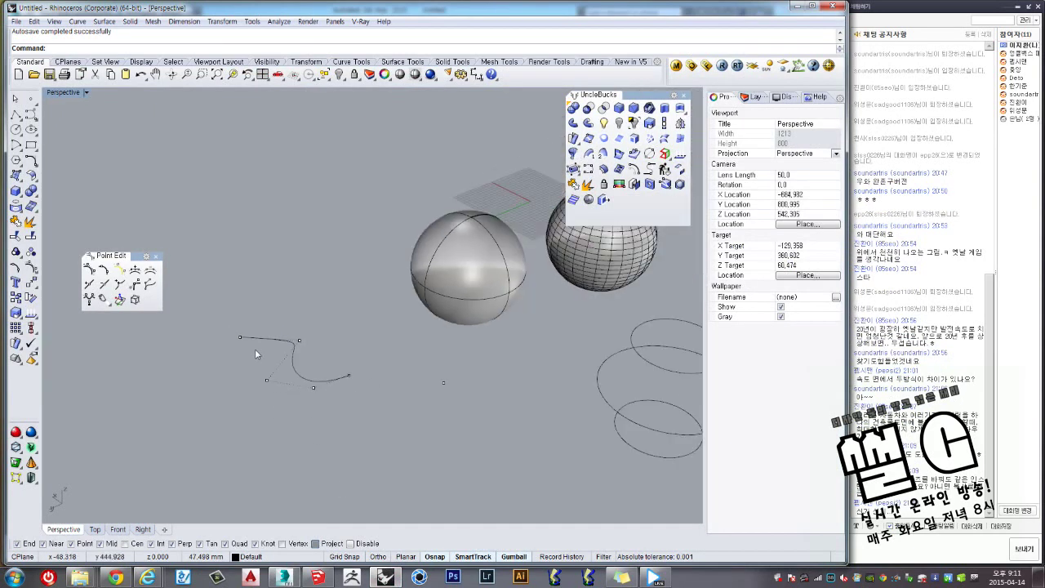
pyautogui.scroll(-6, 254, 349)
pyautogui.moveTo(277, 326)
pyautogui.mouseDown(button='right')
pyautogui.moveTo(302, 362)
pyautogui.moveTo(303, 337)
pyautogui.mouseUp(button='right')
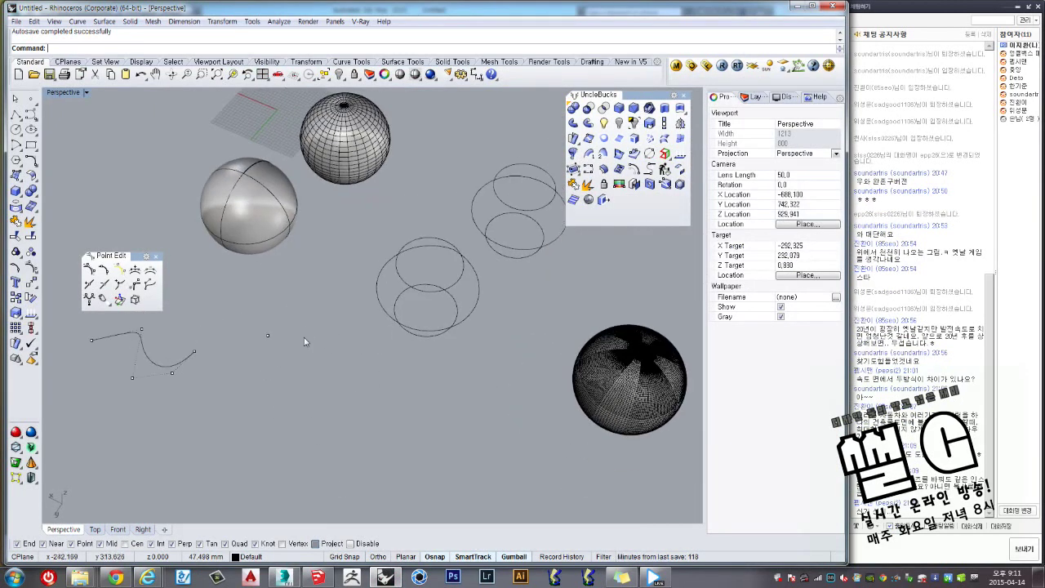
pyautogui.hotkey('ctrl', 'a')
pyautogui.press('Delete')
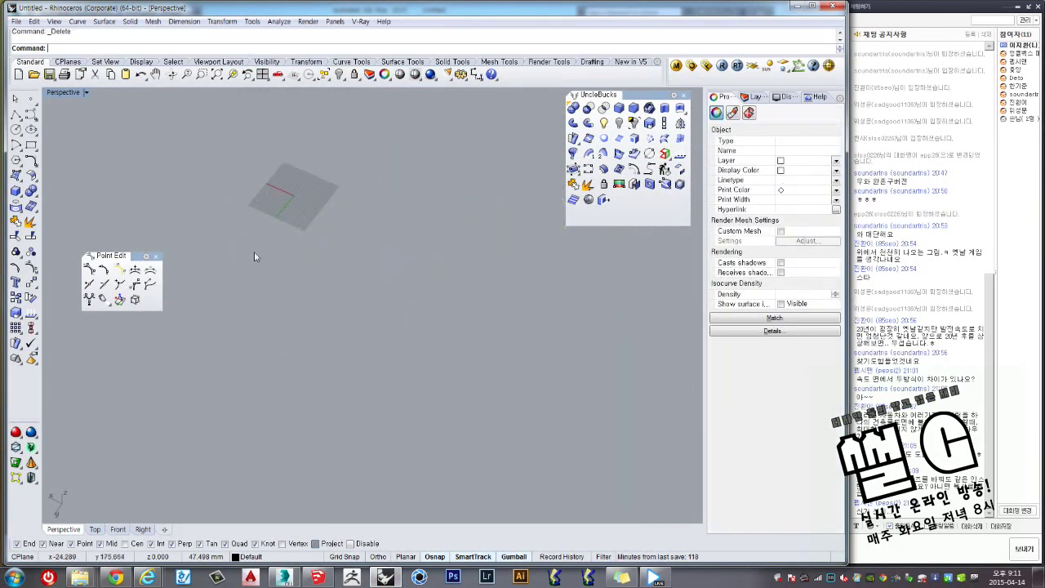
# Draw a new box with the Box tool.
pyautogui.click(15, 190)
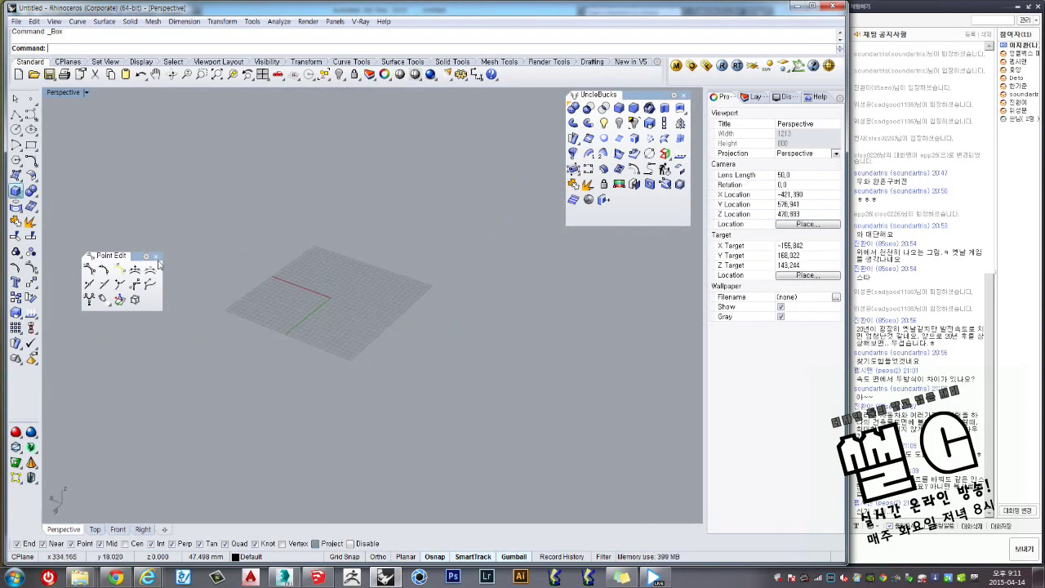
pyautogui.click(302, 329)
pyautogui.click(351, 338)
pyautogui.click(349, 316)
pyautogui.write('Block')
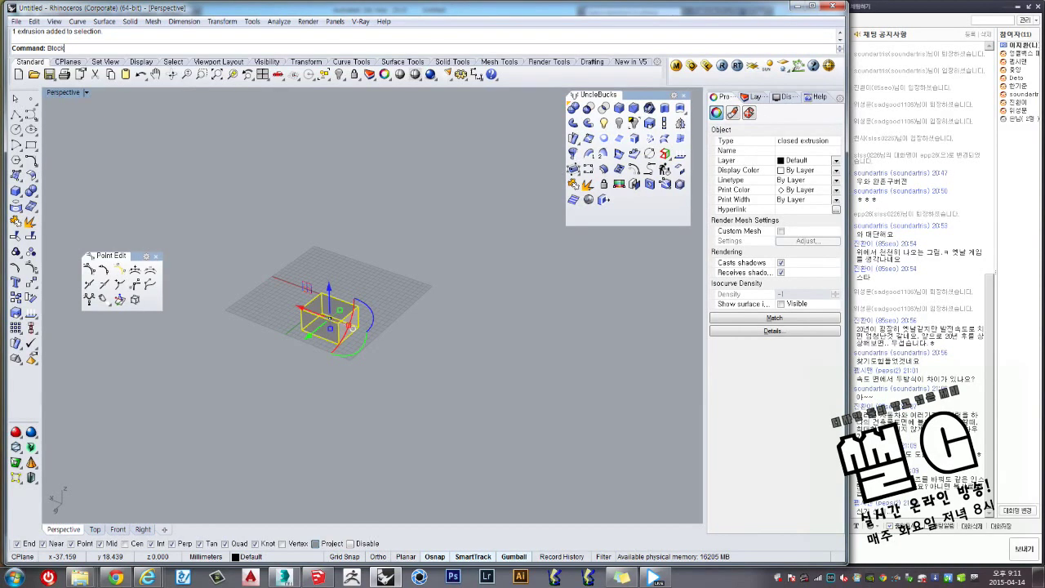
# Turn the box into a block named Block 01 at a picked base point, then reselect it.
pyautogui.press('Return')
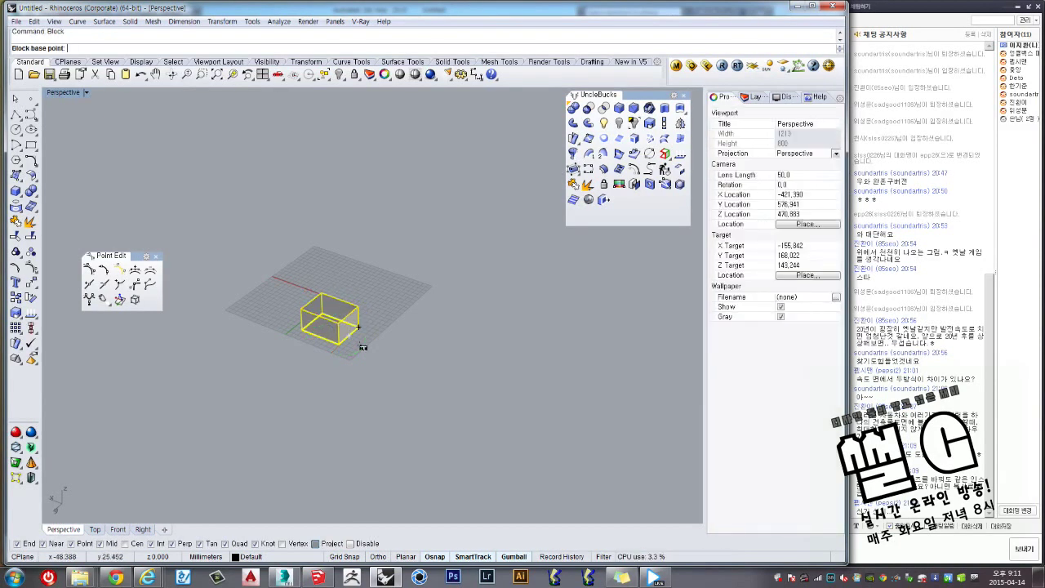
pyautogui.scroll(1, 343, 360)
pyautogui.click(338, 333)
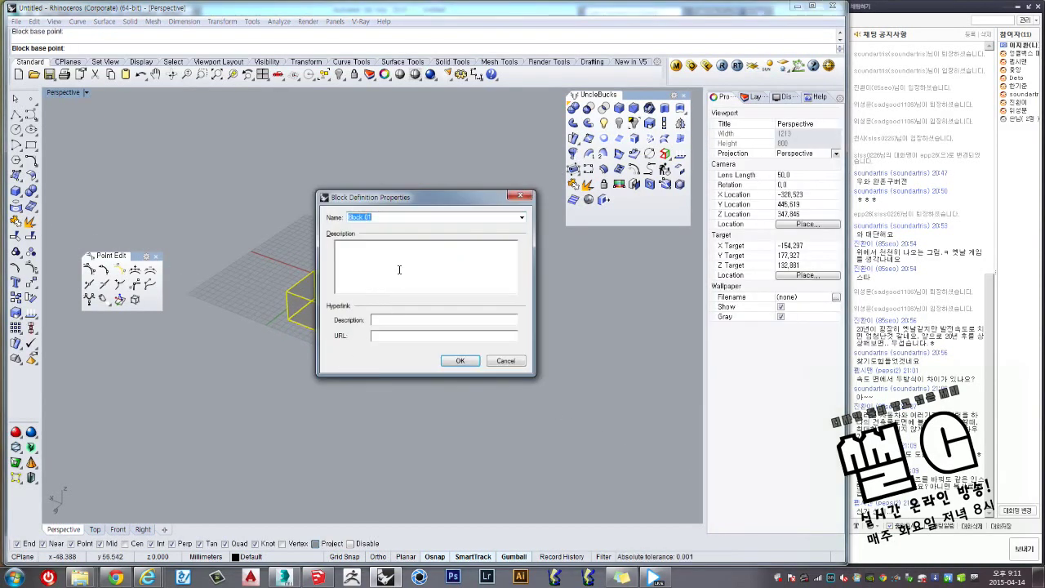
pyautogui.click(460, 362)
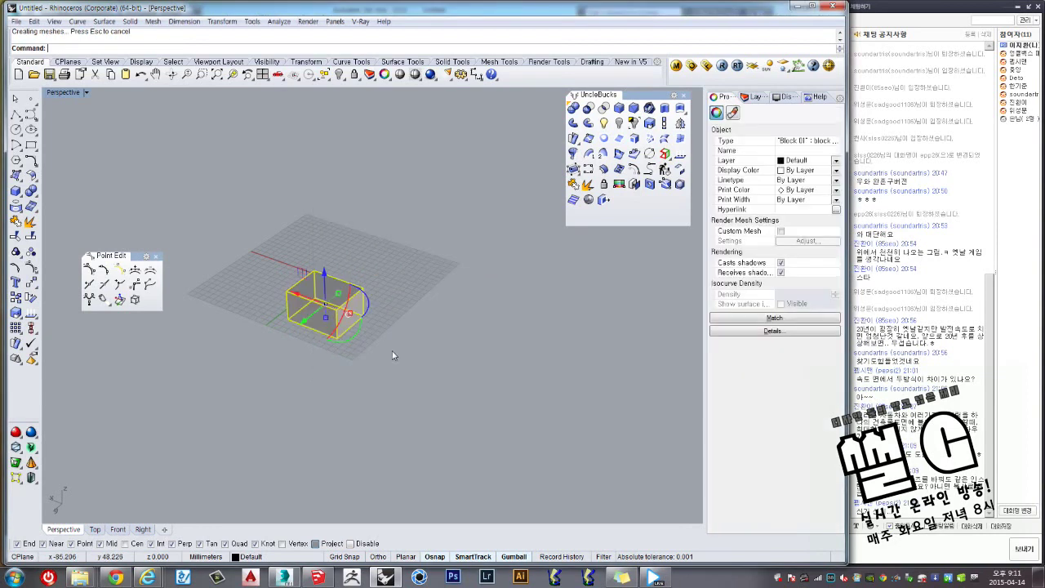
pyautogui.click(360, 336)
pyautogui.write('Block')
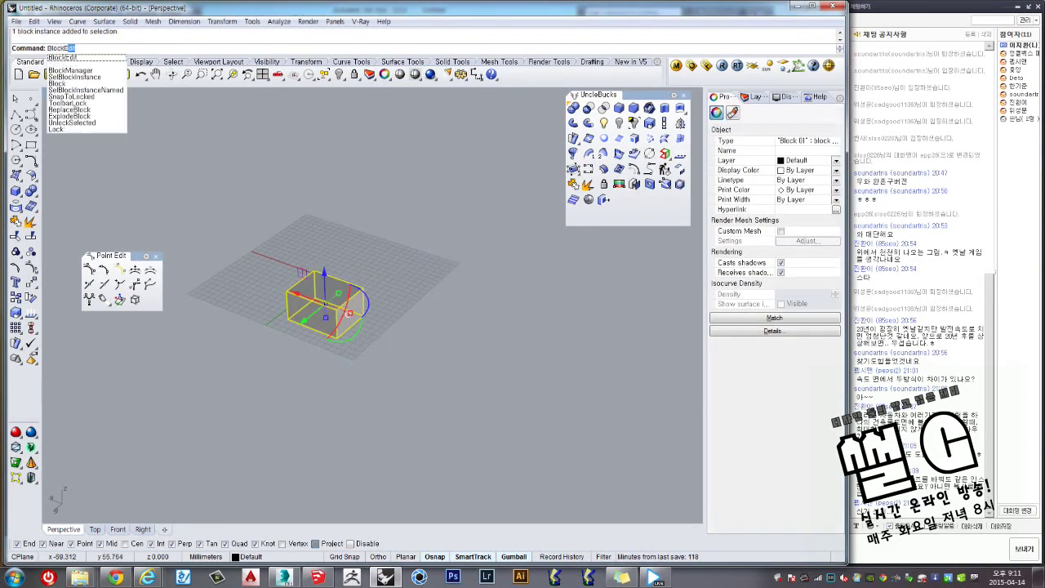
# Check the Block 01 definition in the BlockEdit list, then select the block instance.
pyautogui.write('Edit')
pyautogui.press('Return')
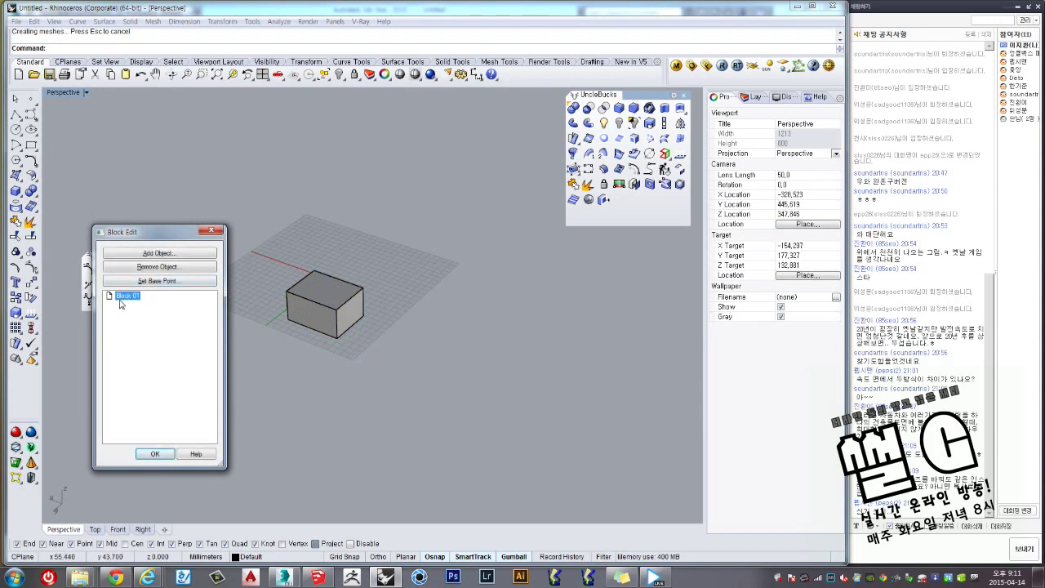
pyautogui.click(158, 453)
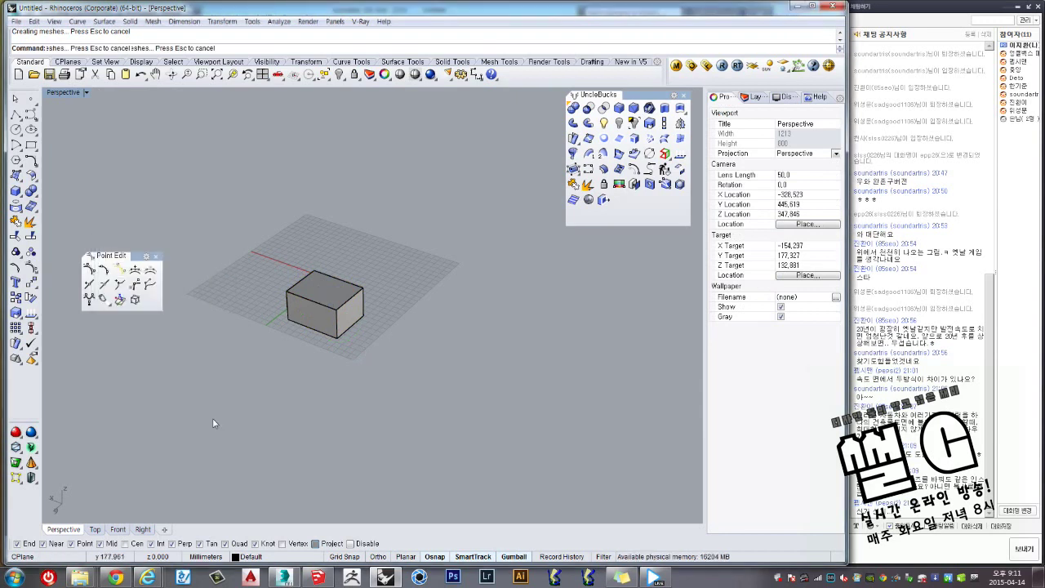
pyautogui.click(320, 323)
pyautogui.write('Cop')
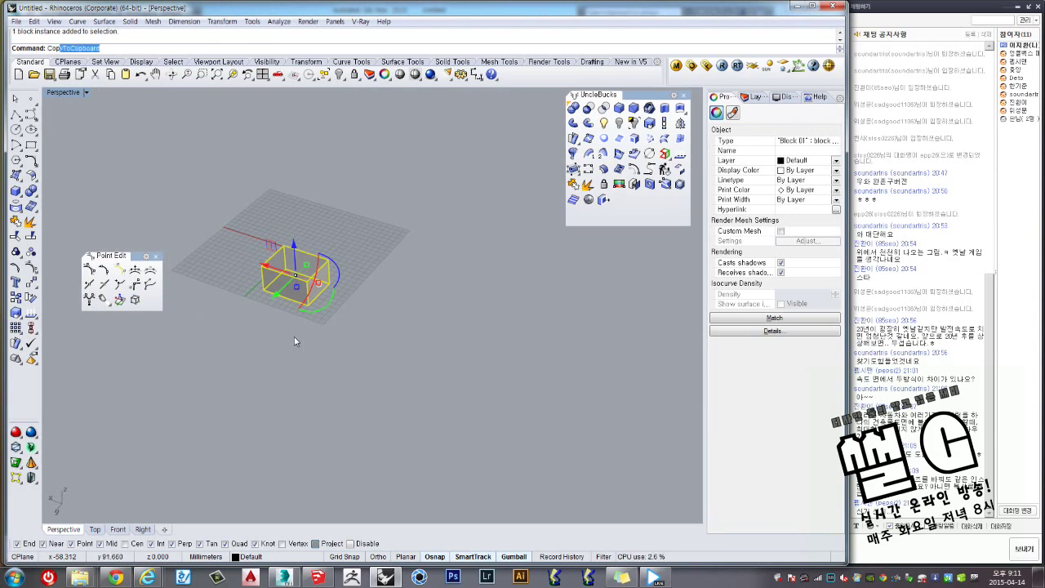
# Copy the block to eight spots scattered across the floor.
pyautogui.write('y')
pyautogui.press('Return')
pyautogui.scroll(-2, 233, 419)
pyautogui.click(245, 370)
pyautogui.click(338, 359)
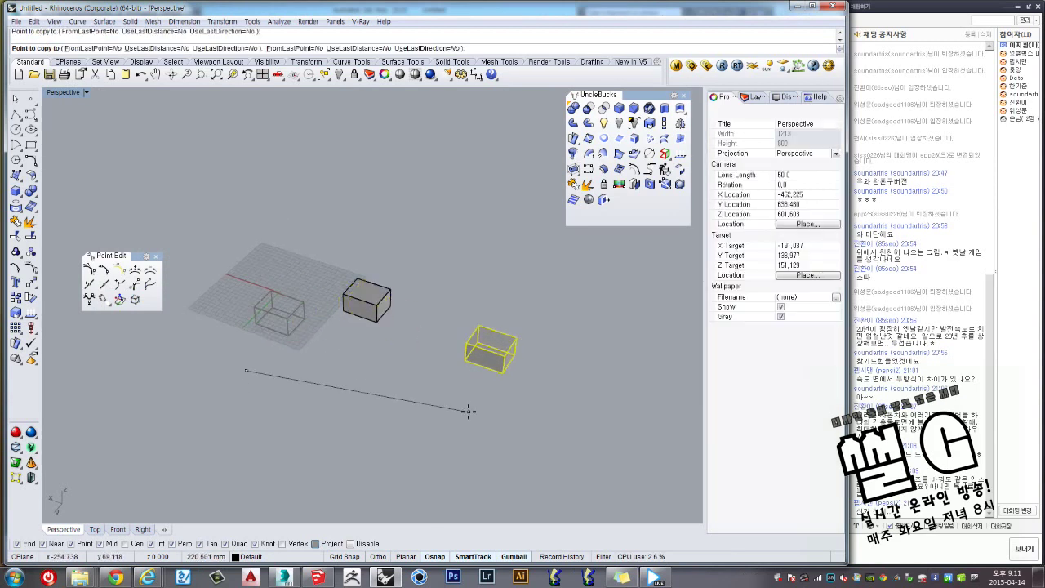
pyautogui.click(468, 413)
pyautogui.click(594, 439)
pyautogui.click(522, 471)
pyautogui.click(467, 460)
pyautogui.click(379, 419)
pyautogui.click(365, 445)
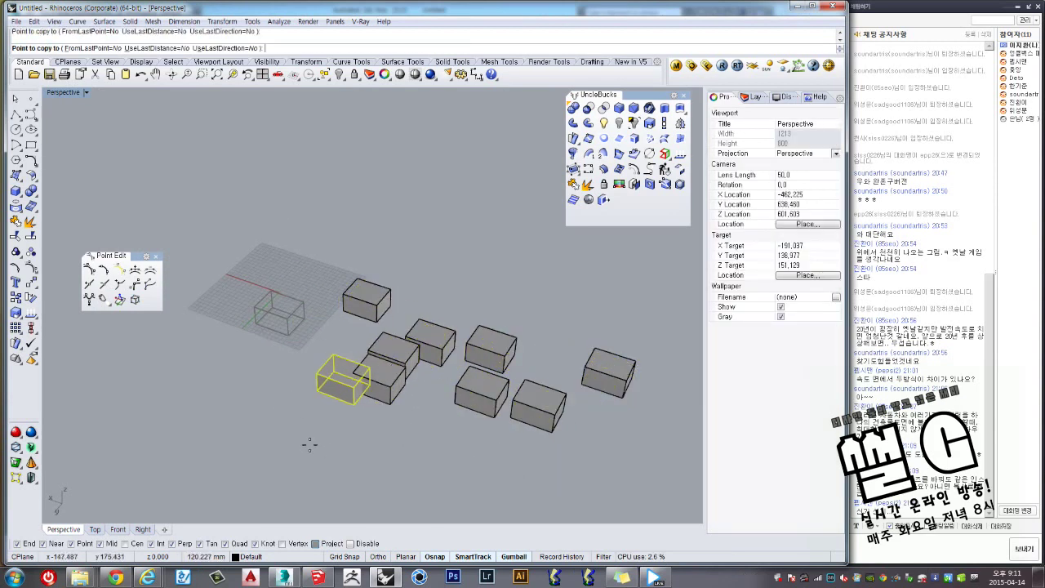
pyautogui.click(309, 446)
# Zoom to a selected copy with ZS and pick a single box from the cluster.
pyautogui.click(302, 308)
pyautogui.write('zs')
pyautogui.press('Return')
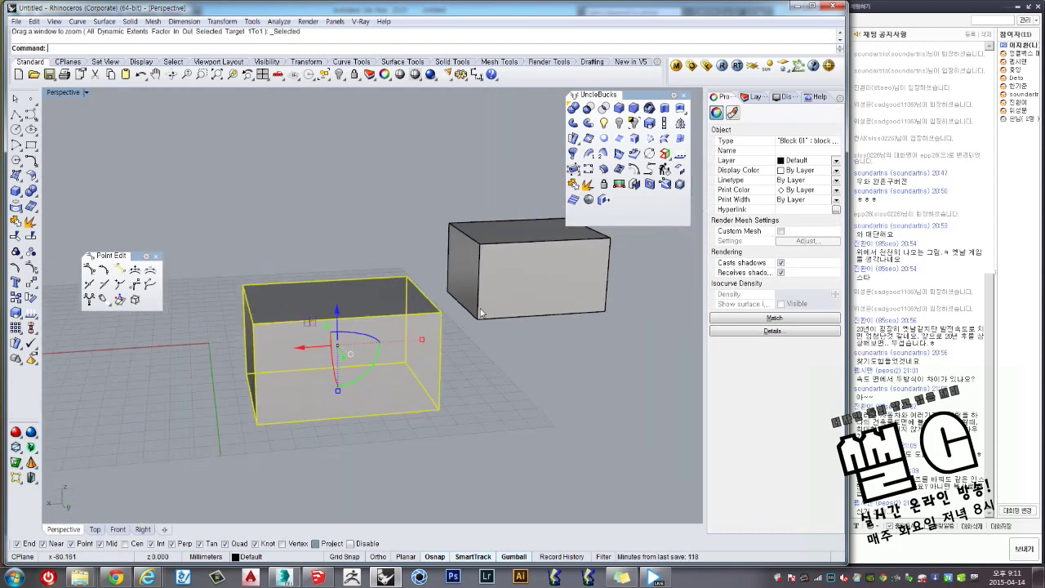
pyautogui.scroll(-3, 370, 350)
pyautogui.scroll(-2, 335, 356)
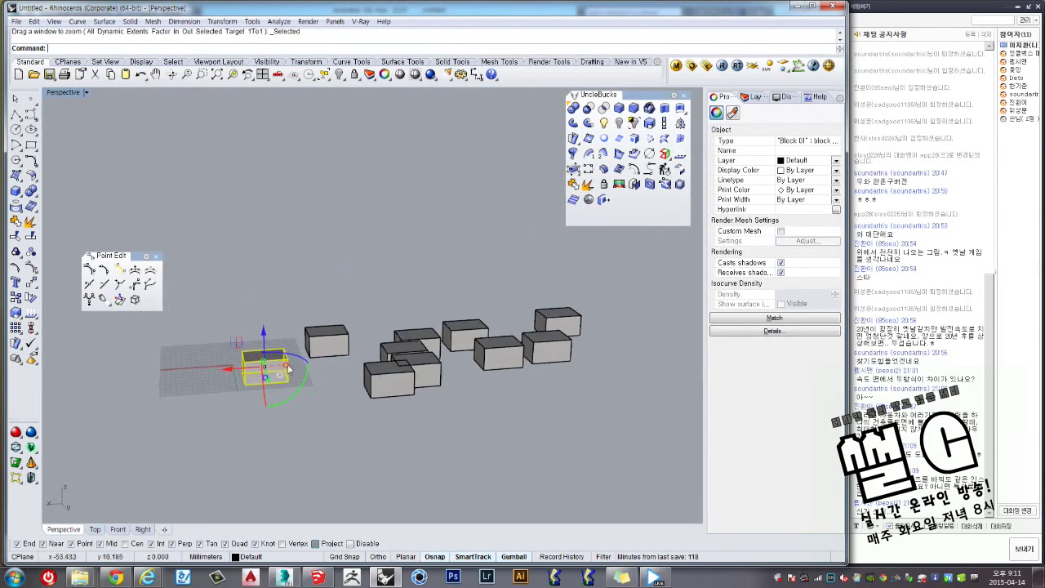
pyautogui.moveTo(366, 312); pyautogui.dragTo(541, 426)
pyautogui.press('Escape')
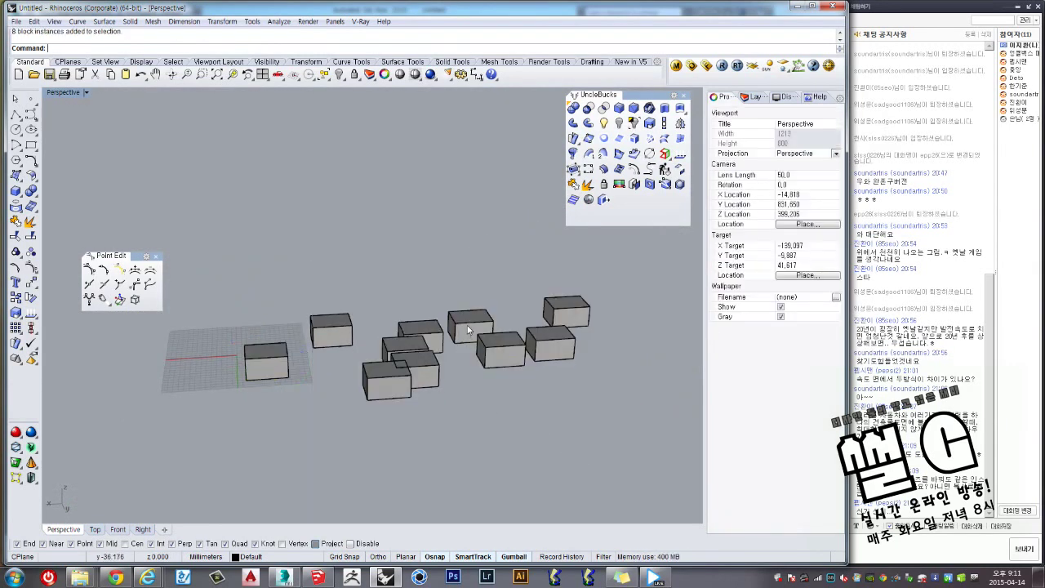
pyautogui.click(469, 328)
pyautogui.moveTo(469, 331); pyautogui.dragTo(473, 339, button='right')
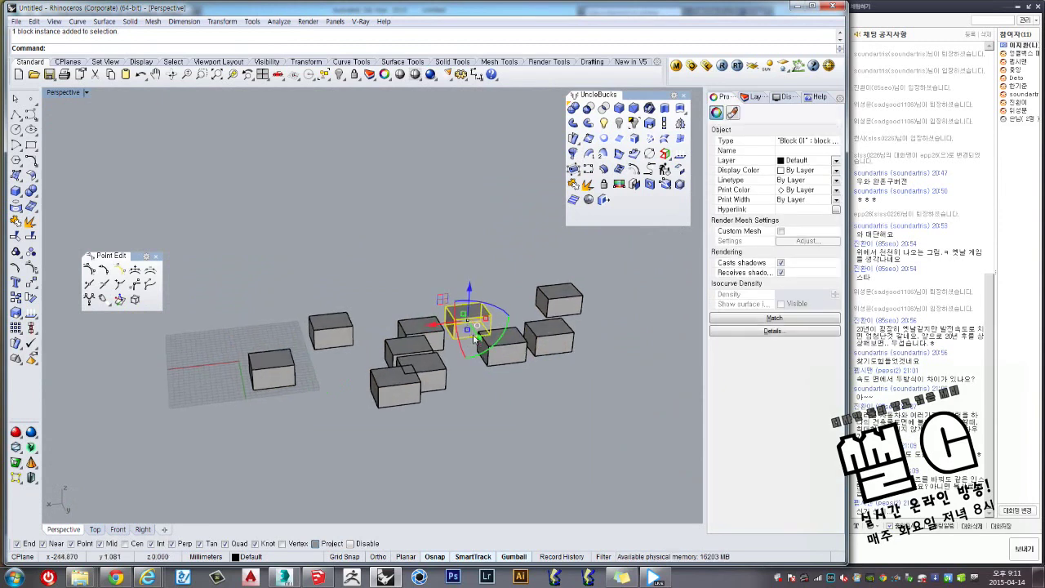
pyautogui.write('Blo')
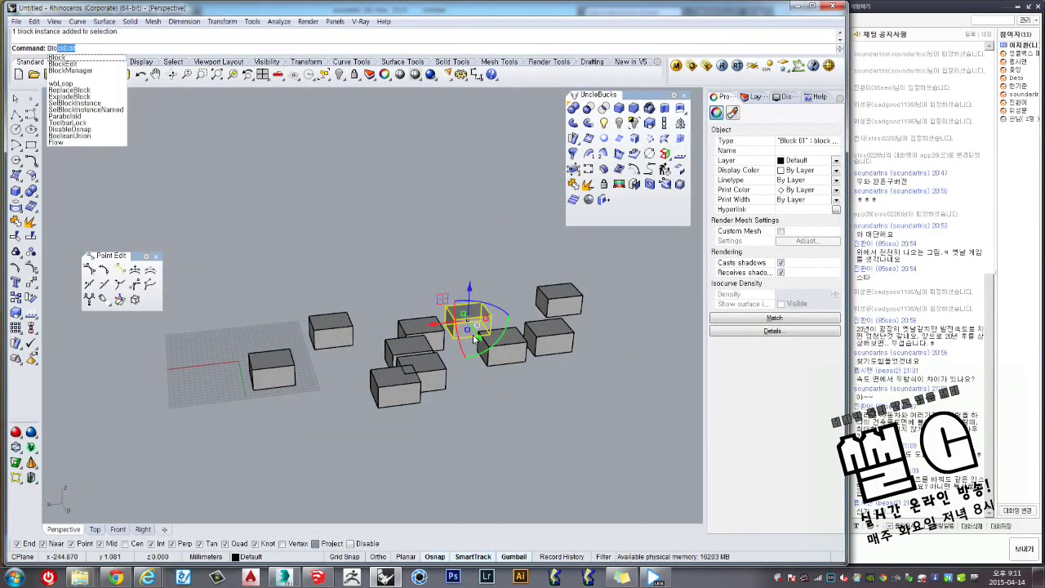
pyautogui.write('ckManager')
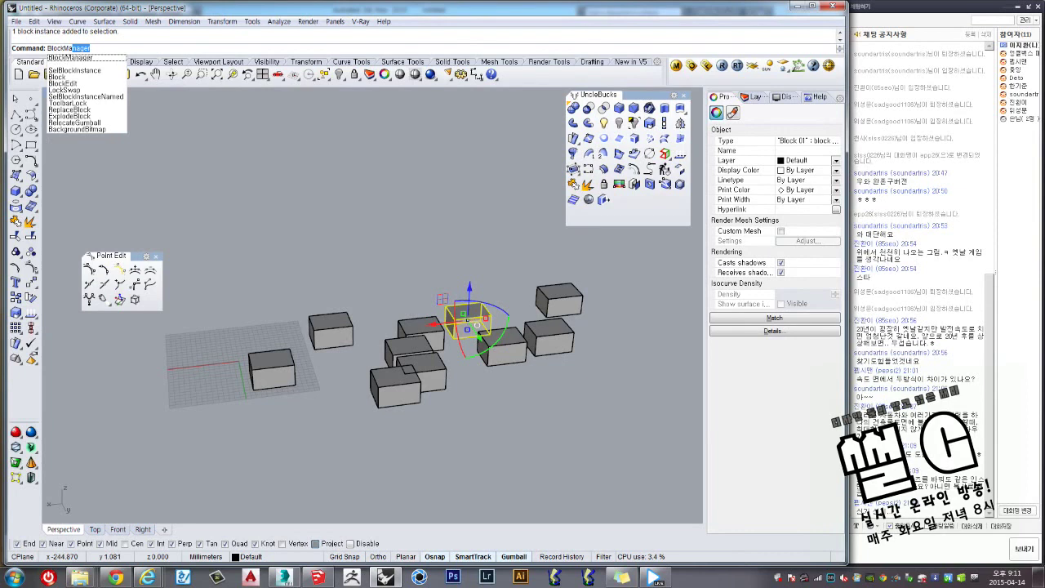
# Open Block 01 for editing and select the box inside it.
pyautogui.press('Return')
pyautogui.press('Escape')
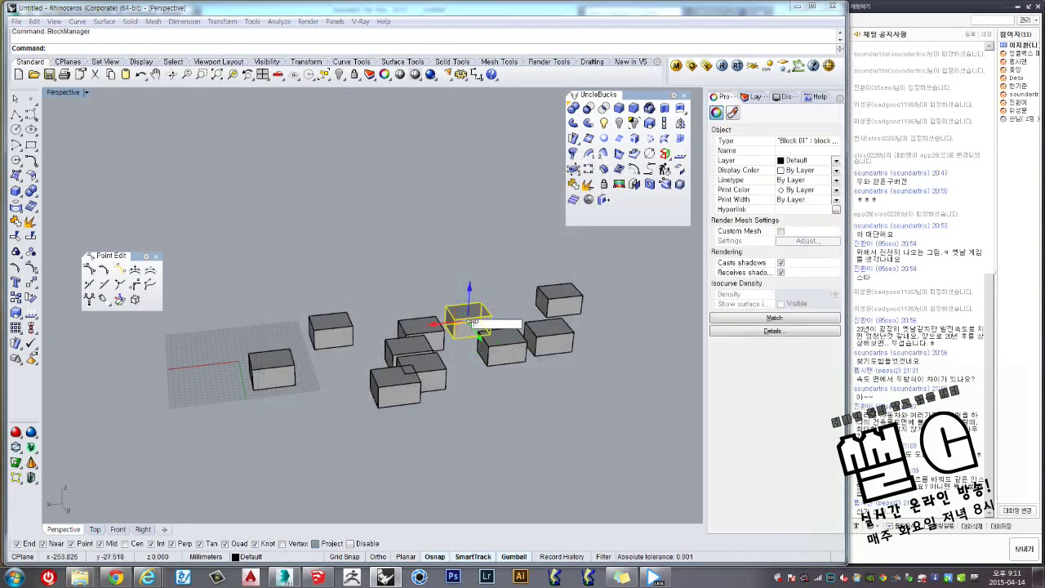
pyautogui.doubleClick(472, 324)
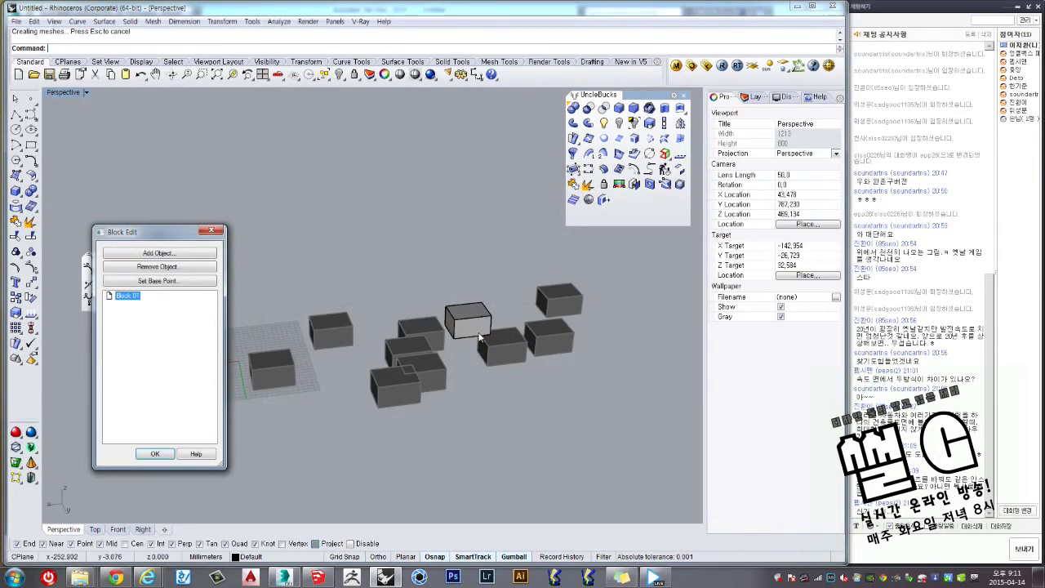
pyautogui.click(479, 338)
pyautogui.scroll(-3, 481, 336)
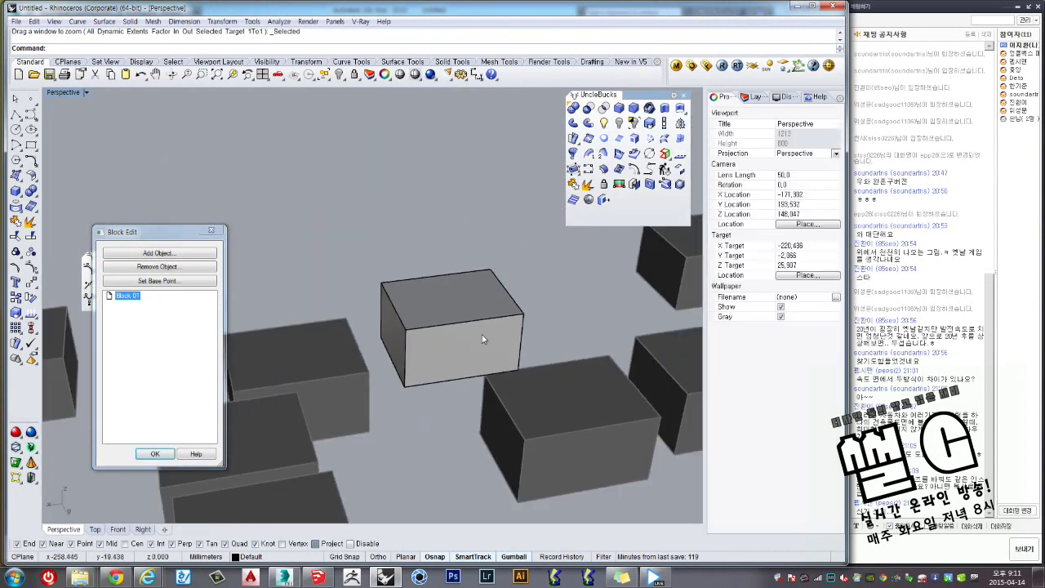
pyautogui.scroll(-1, 482, 339)
pyautogui.click(448, 278)
pyautogui.scroll(-2, 431, 270)
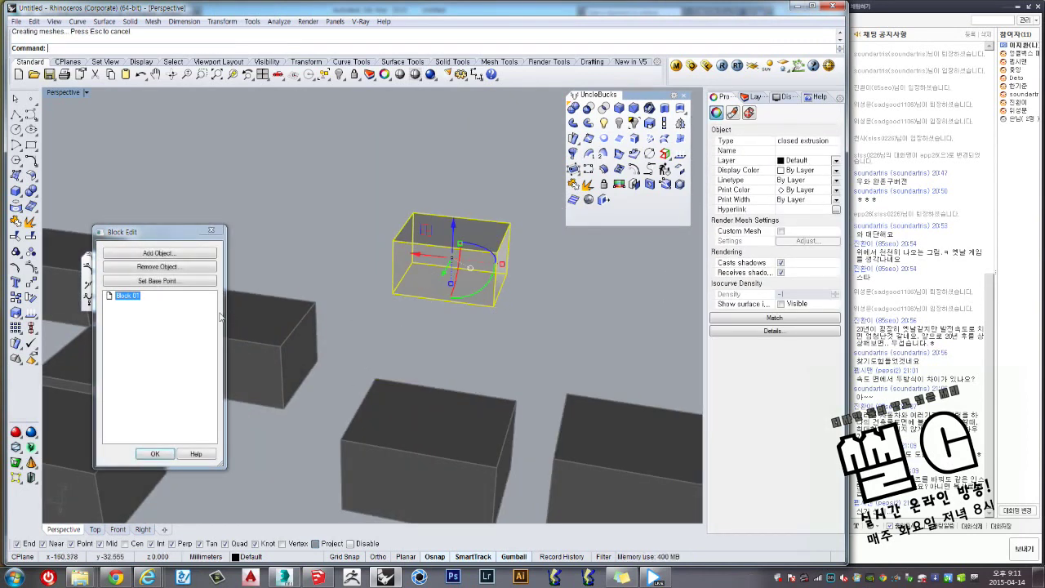
pyautogui.moveTo(408, 318); pyautogui.dragTo(347, 268, button='right')
# Start a one-direction Scale1D on the box, retrying the origin pick at its corner.
pyautogui.write('scale1d')
pyautogui.press('Return')
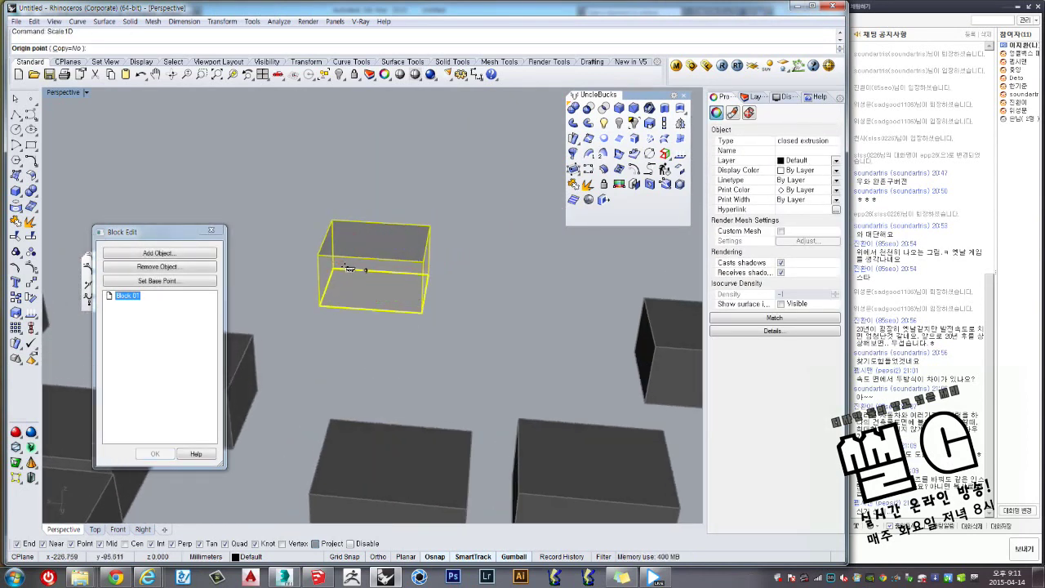
pyautogui.press('Escape')
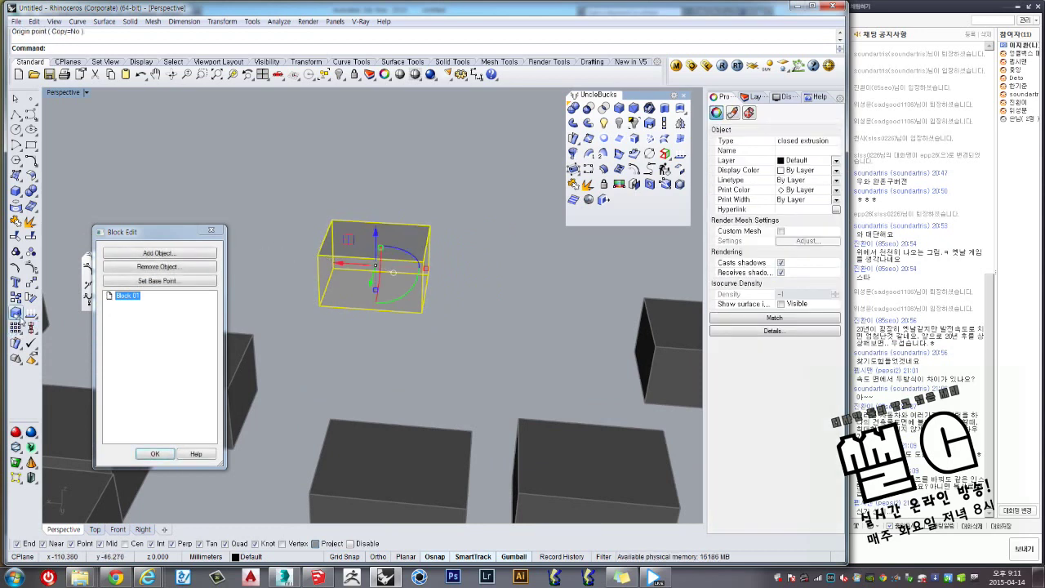
pyautogui.click(20, 317)
pyautogui.click(62, 318)
pyautogui.click(319, 306)
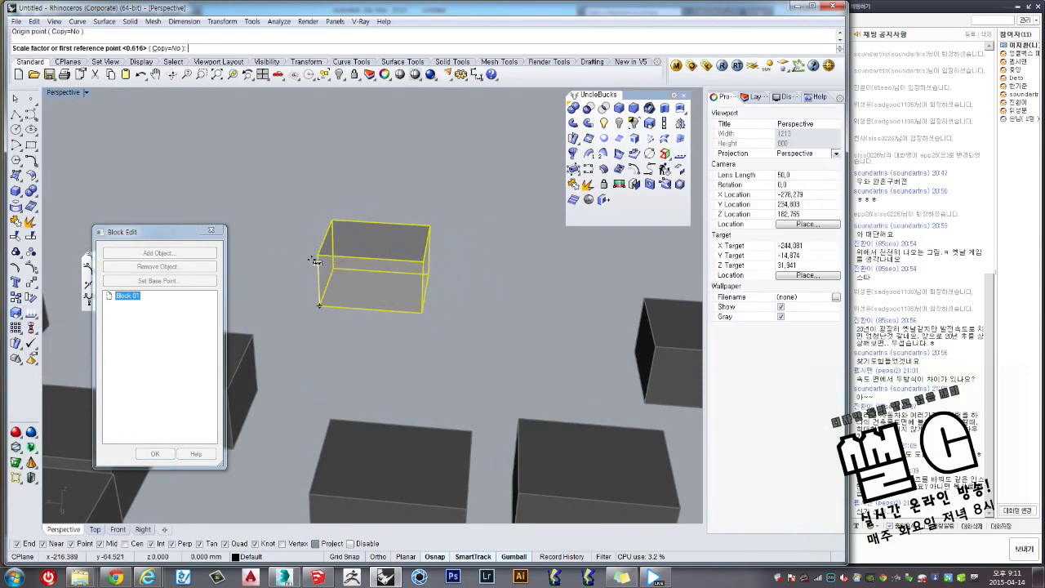
pyautogui.press('Escape')
pyautogui.press('Return')
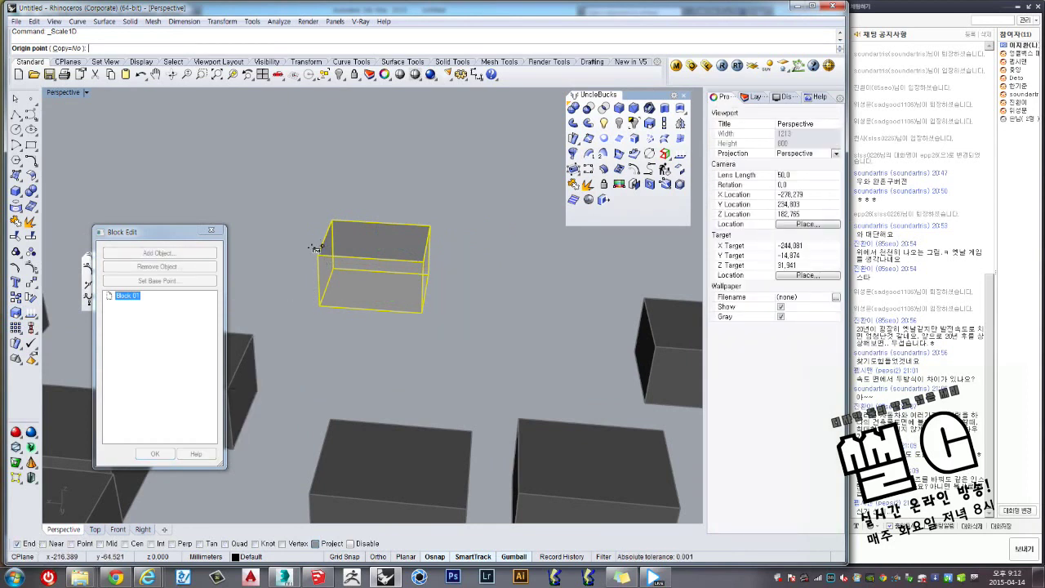
pyautogui.click(319, 306)
pyautogui.press('Escape')
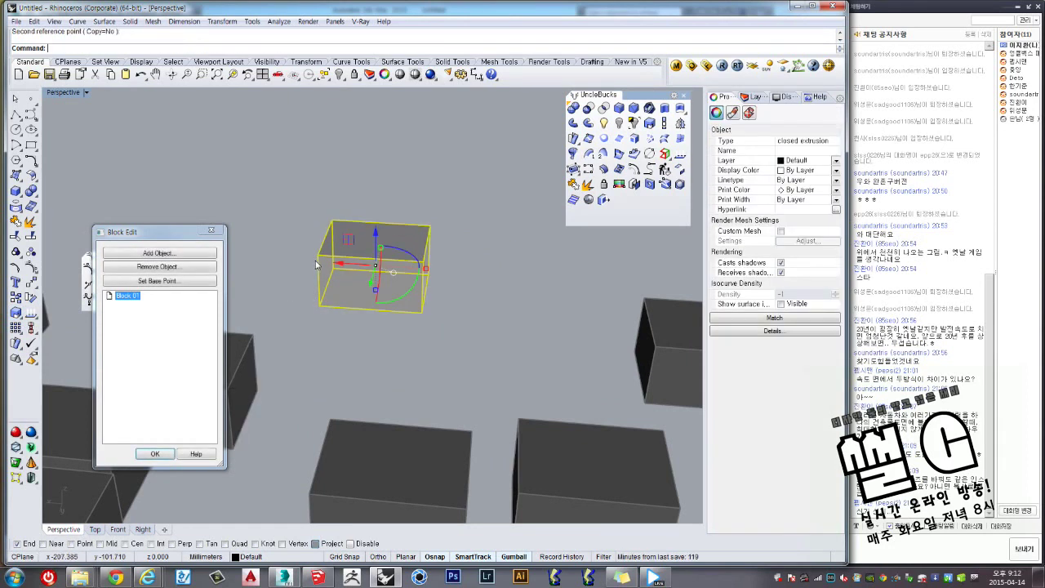
pyautogui.press('Return')
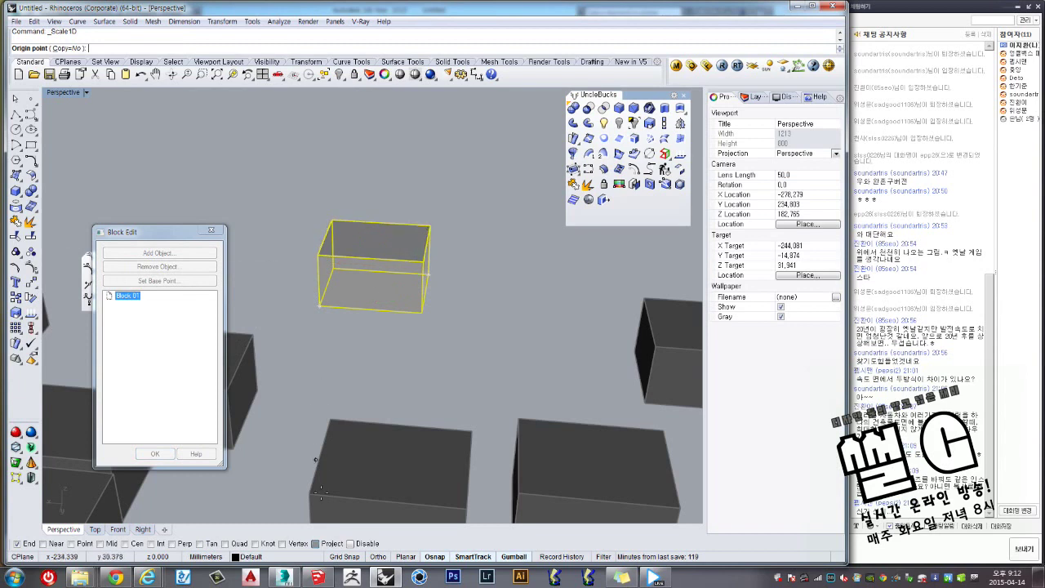
# Adjust object snaps, scale the box height down to a thin slab, and finish the block edit.
pyautogui.click(330, 543)
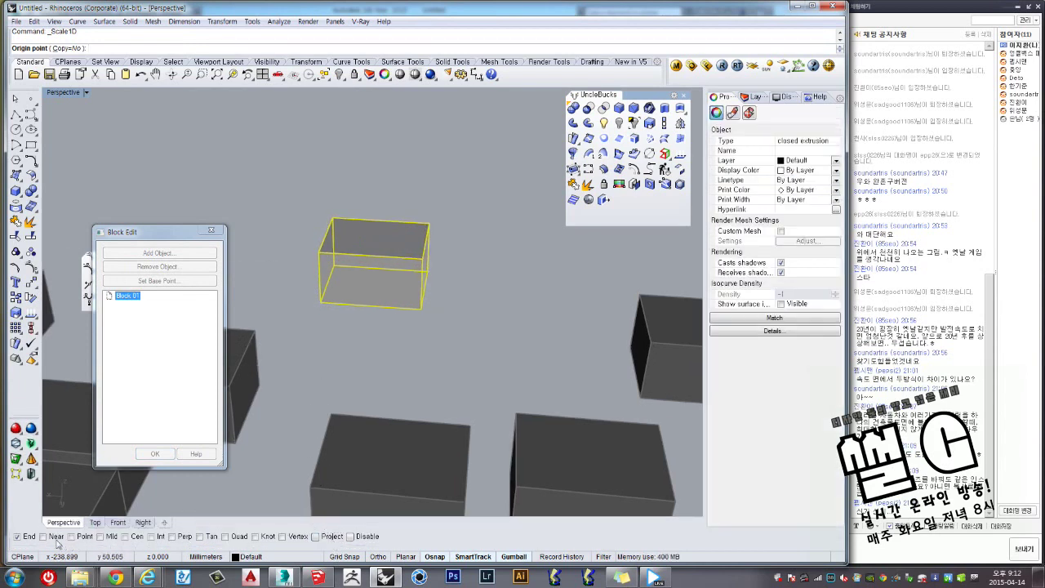
pyautogui.click(319, 252)
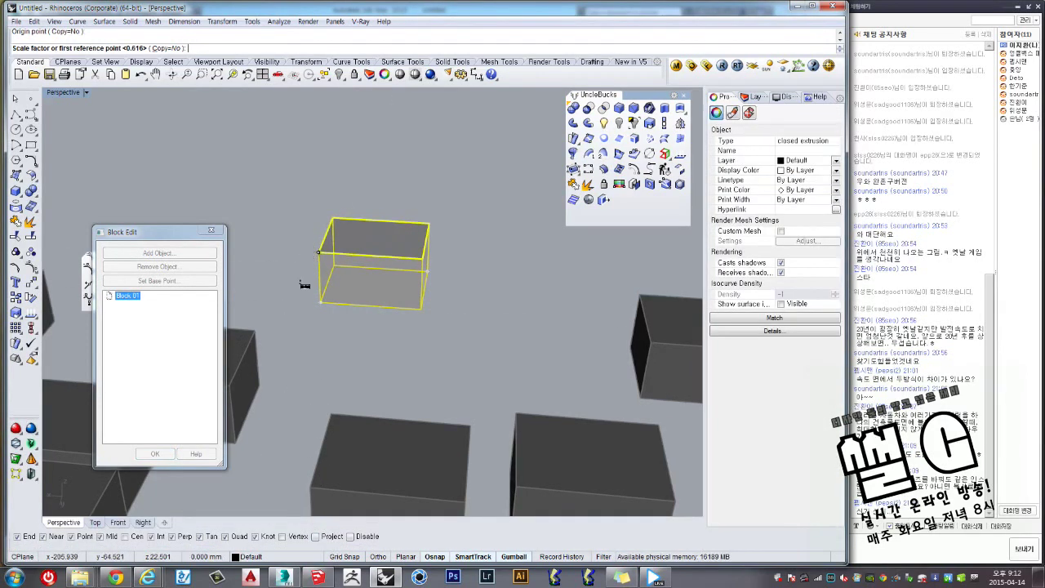
pyautogui.click(319, 302)
pyautogui.click(296, 265)
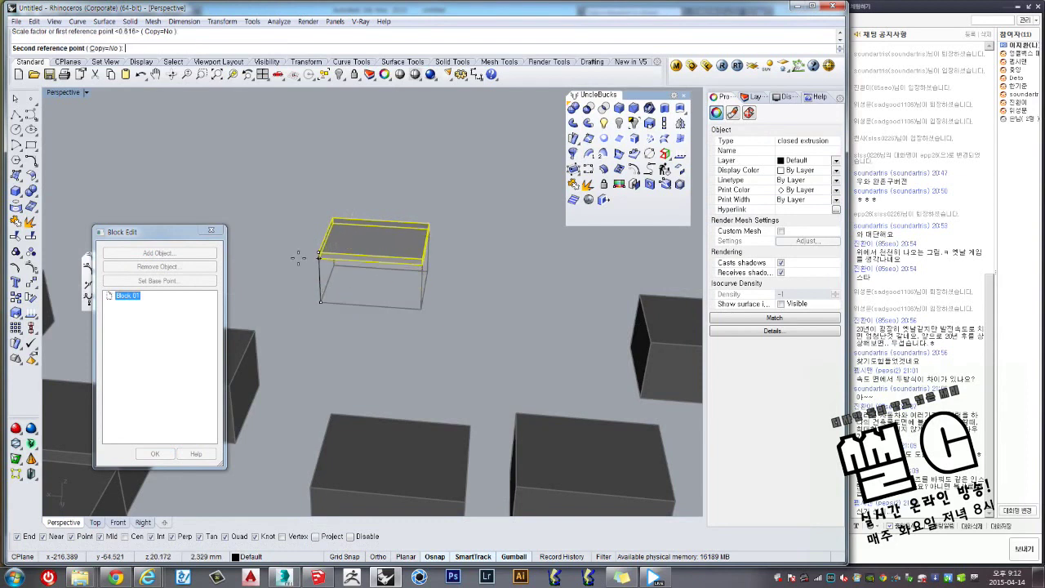
pyautogui.moveTo(331, 277); pyautogui.dragTo(321, 296, button='right')
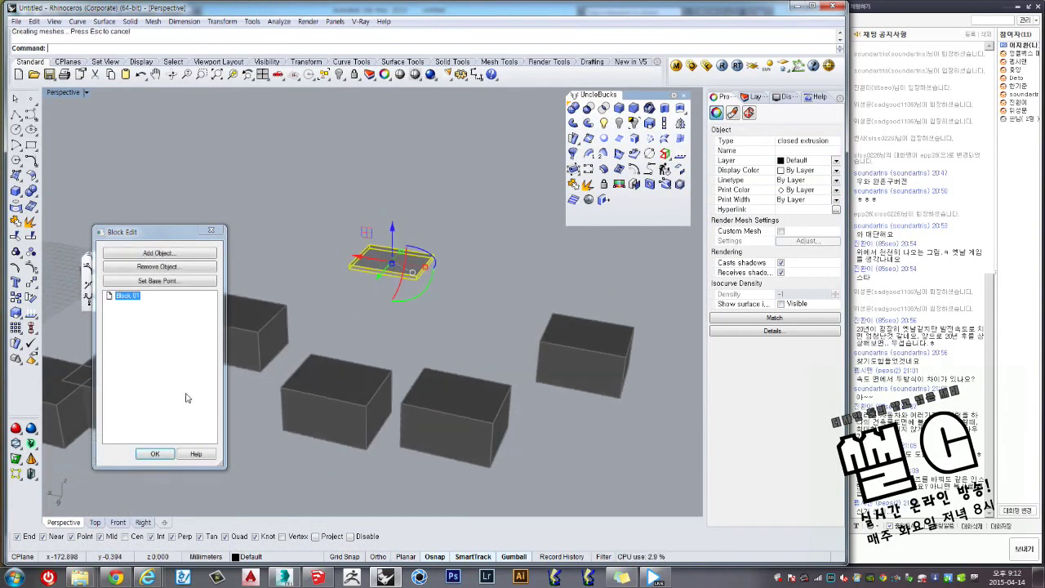
pyautogui.click(167, 453)
pyautogui.moveTo(289, 360)
pyautogui.mouseDown(button='right')
pyautogui.moveTo(313, 333)
pyautogui.moveTo(361, 336)
pyautogui.mouseUp(button='right')
# Inside Block 01, draw a box leg below one corner of the slab.
pyautogui.doubleClick(416, 292)
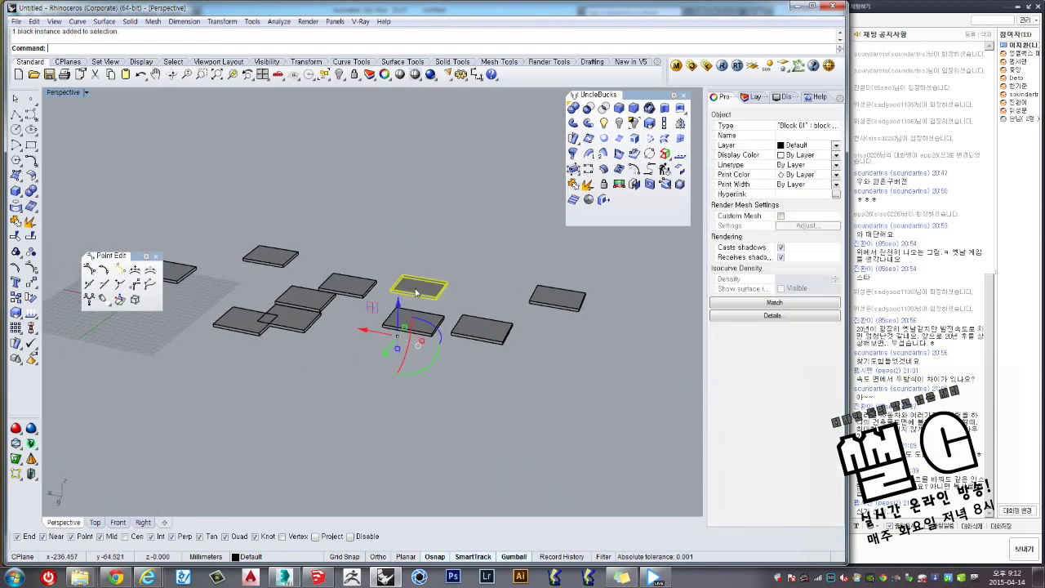
pyautogui.scroll(3, 406, 290)
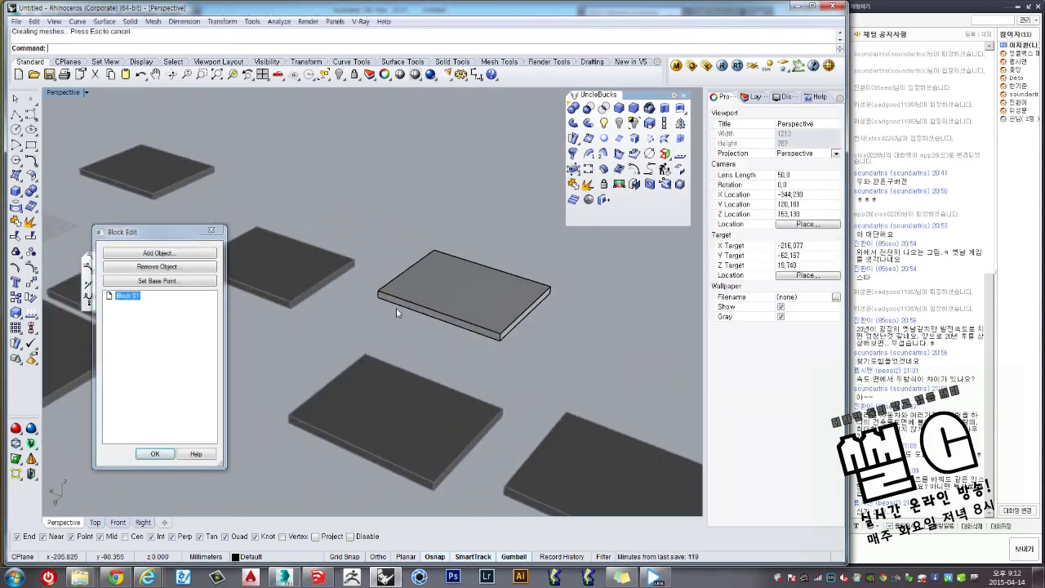
pyautogui.write('Box')
pyautogui.press('Return')
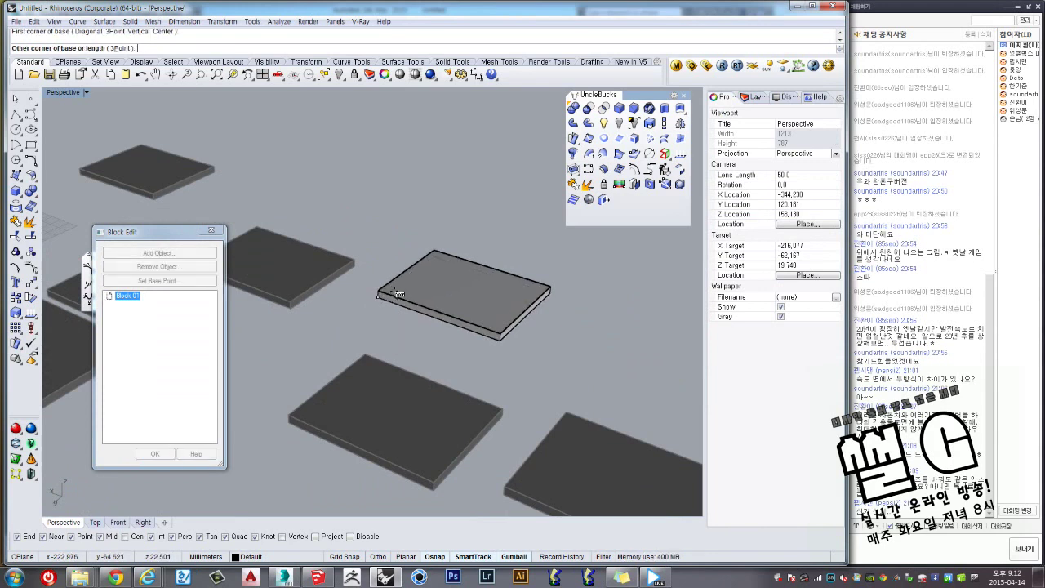
pyautogui.click(378, 292)
pyautogui.click(413, 288)
pyautogui.click(370, 346)
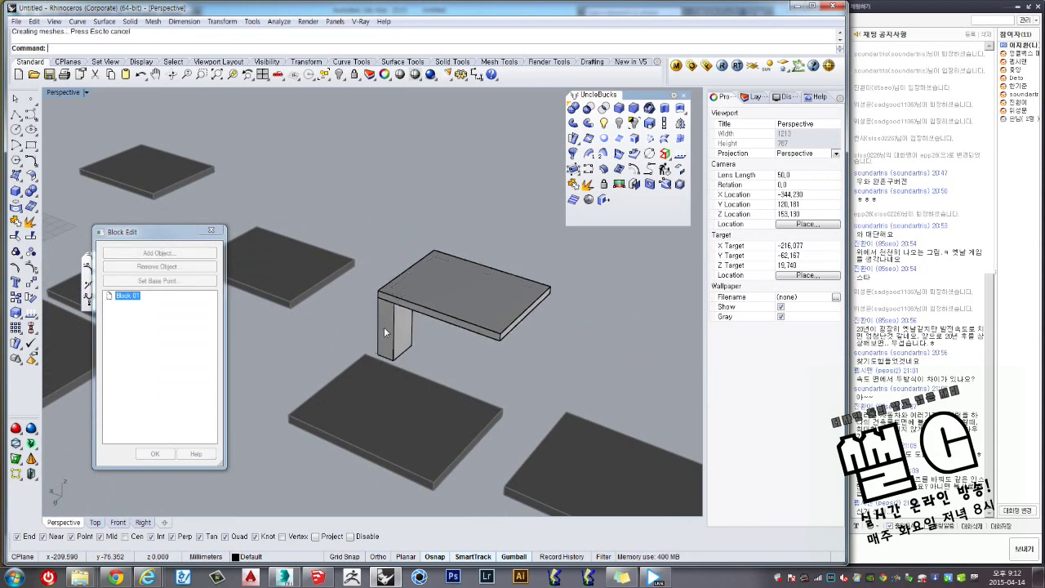
# Copy the leg to the slab's other end.
pyautogui.click(396, 326)
pyautogui.scroll(-2, 396, 326)
pyautogui.write('Copy')
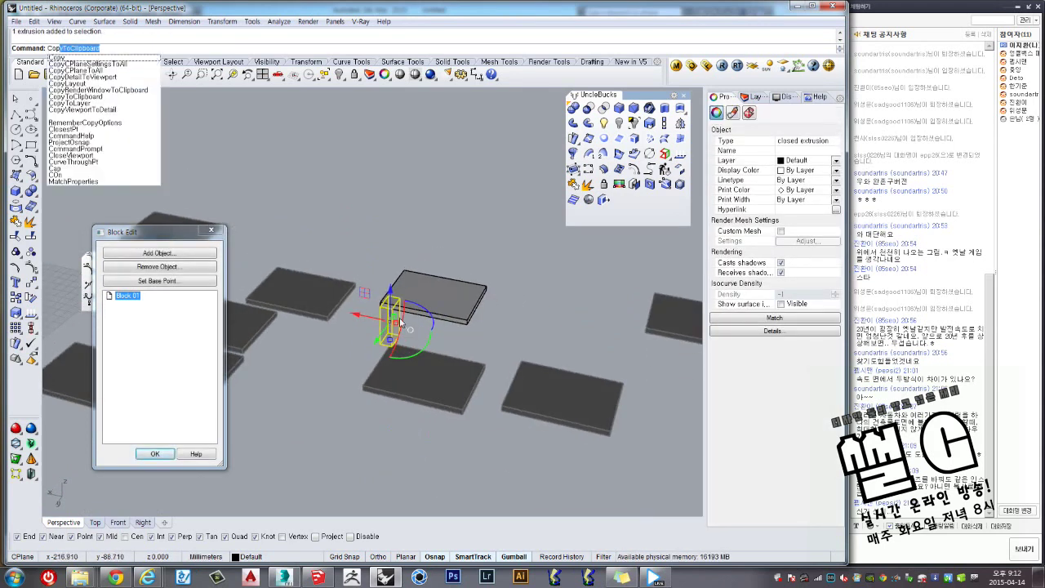
pyautogui.press('Return')
pyautogui.click(400, 297)
pyautogui.click(488, 287)
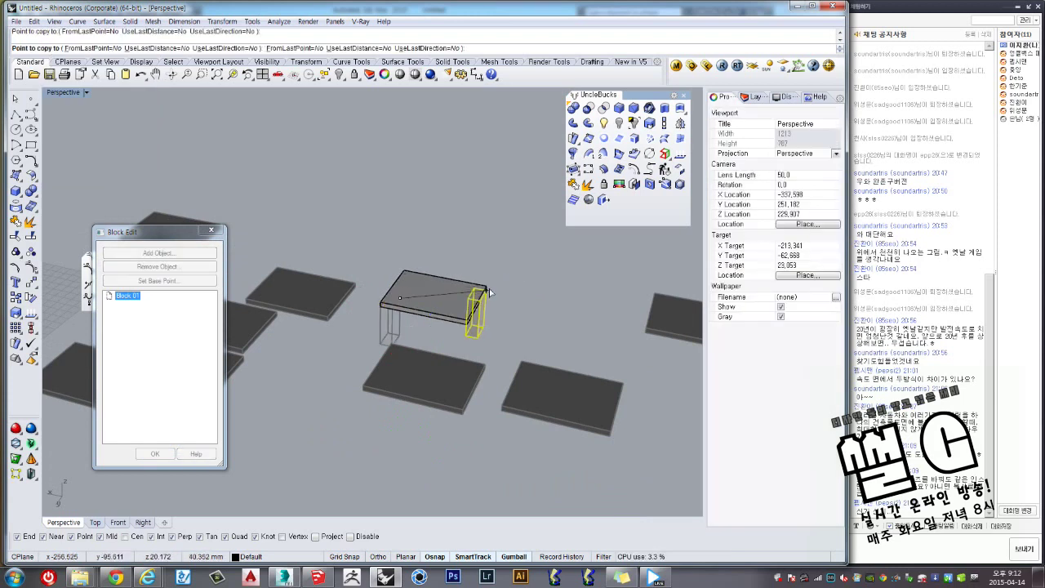
pyautogui.scroll(-3, 496, 287)
pyautogui.press('Return')
pyautogui.scroll(2, 292, 352)
# Close the block editor and select the front-left table.
pyautogui.click(158, 453)
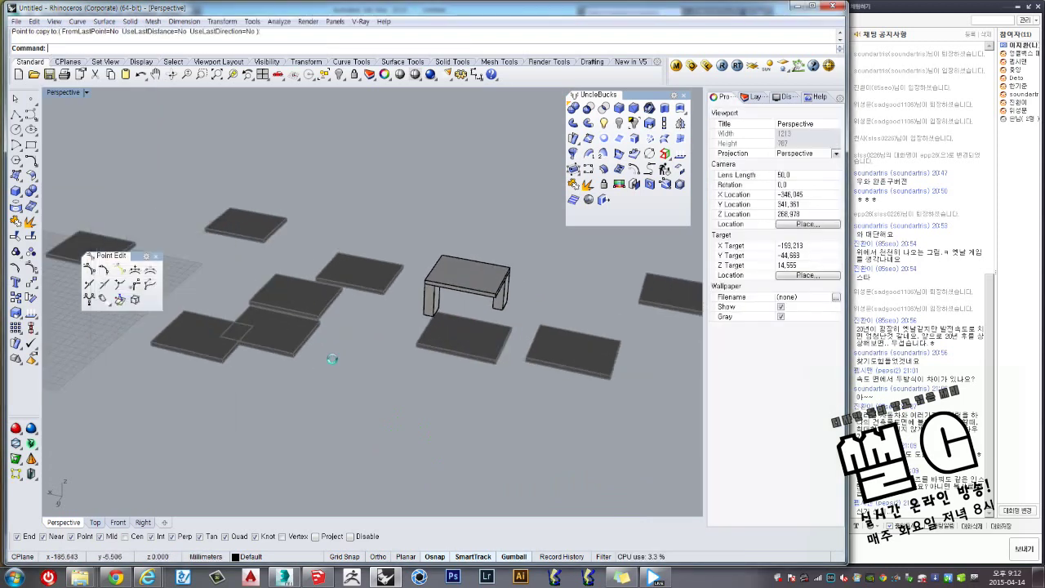
pyautogui.scroll(-2, 352, 351)
pyautogui.moveTo(366, 333)
pyautogui.mouseDown(button='right')
pyautogui.moveTo(287, 367)
pyautogui.moveTo(335, 351)
pyautogui.mouseUp(button='right')
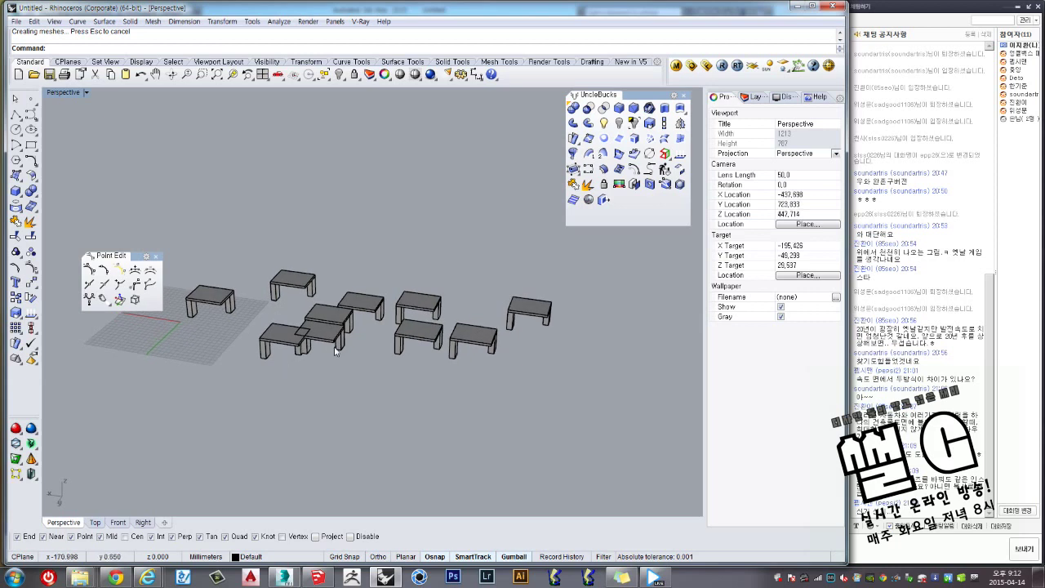
pyautogui.click(277, 339)
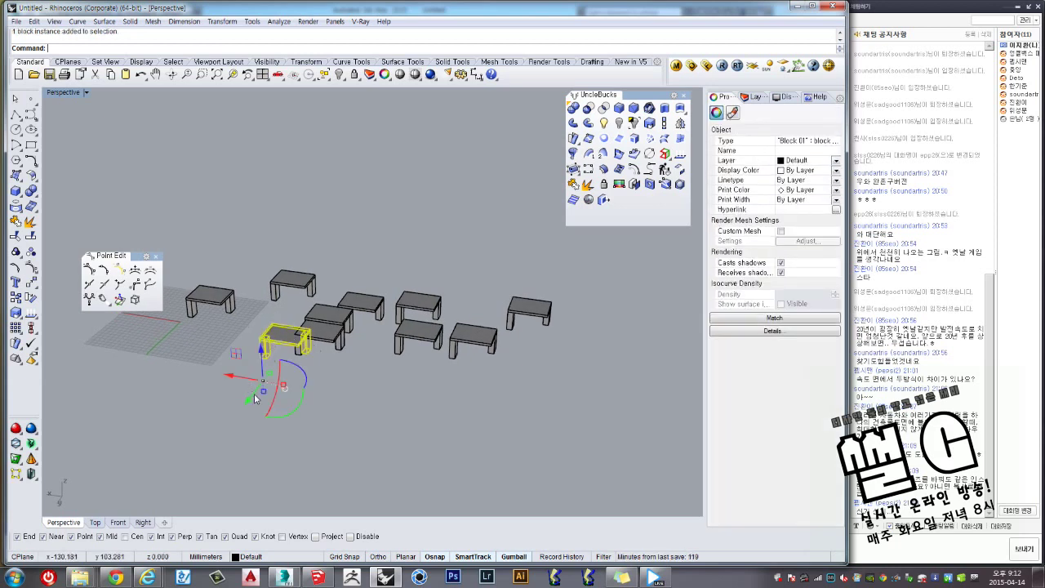
# Move the front-left table down and left with the gumball arrow.
pyautogui.moveTo(254, 399); pyautogui.dragTo(228, 429)
pyautogui.click(347, 384)
pyautogui.moveTo(348, 384); pyautogui.dragTo(326, 392, button='right')
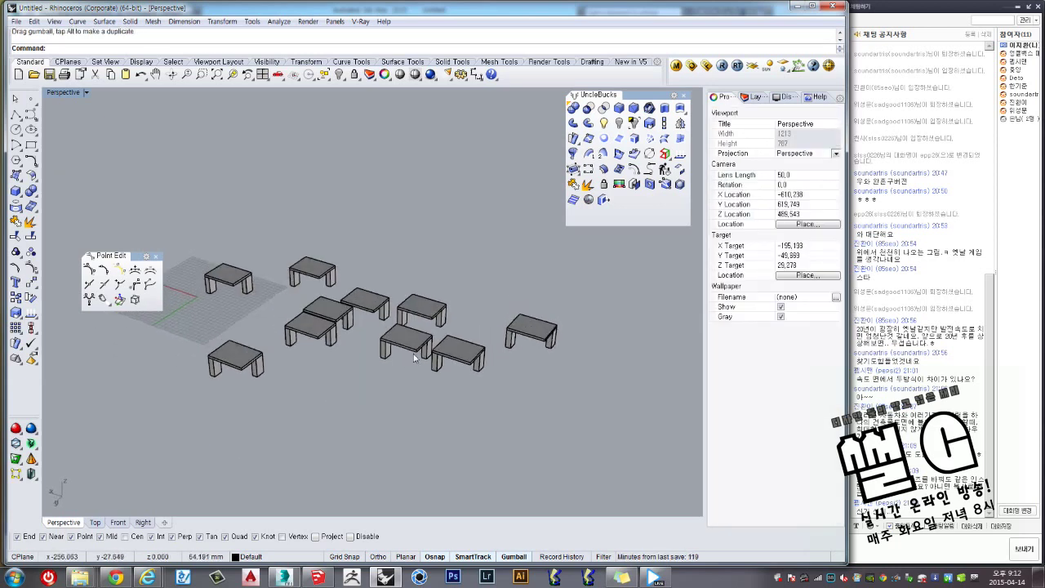
# Stretch the right-most table lengthwise into a long bench with the gumball scale handle.
pyautogui.click(528, 339)
pyautogui.moveTo(529, 381); pyautogui.dragTo(581, 395)
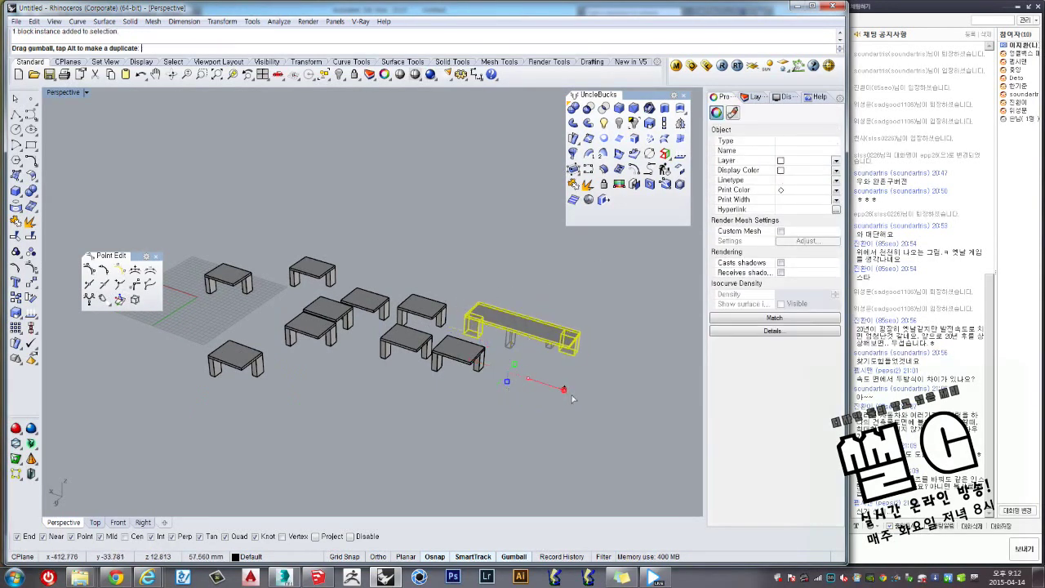
pyautogui.middleClick(617, 435)
pyautogui.click(518, 444)
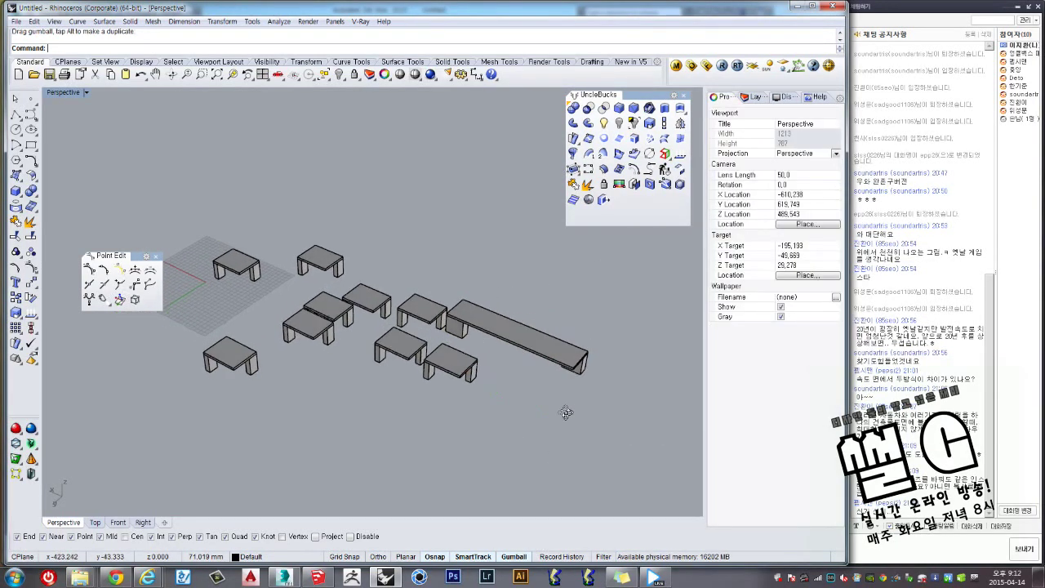
pyautogui.moveTo(518, 444); pyautogui.dragTo(515, 409, button='right')
pyautogui.click(515, 409)
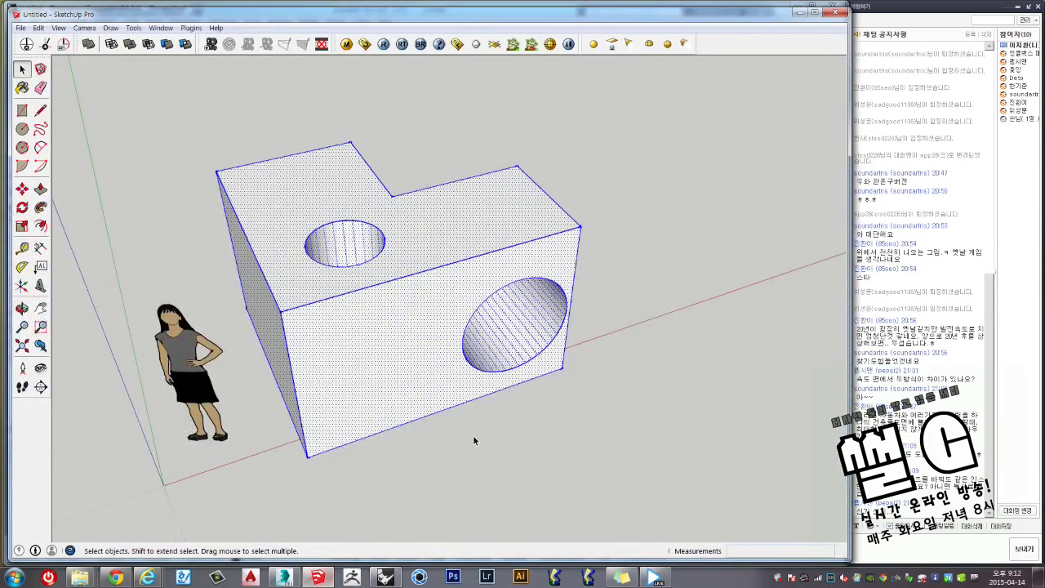
# In SketchUp, select and delete the box model beside the woman figure.
pyautogui.click(474, 441)
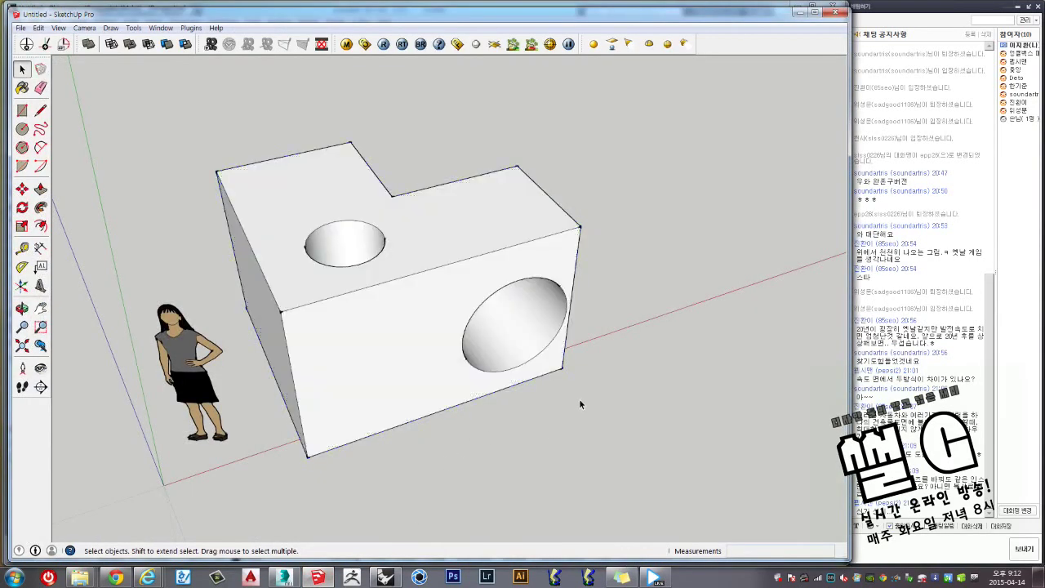
pyautogui.moveTo(675, 376)
pyautogui.mouseDown(button='middle')
pyautogui.moveTo(429, 347)
pyautogui.moveTo(530, 318)
pyautogui.mouseUp(button='middle')
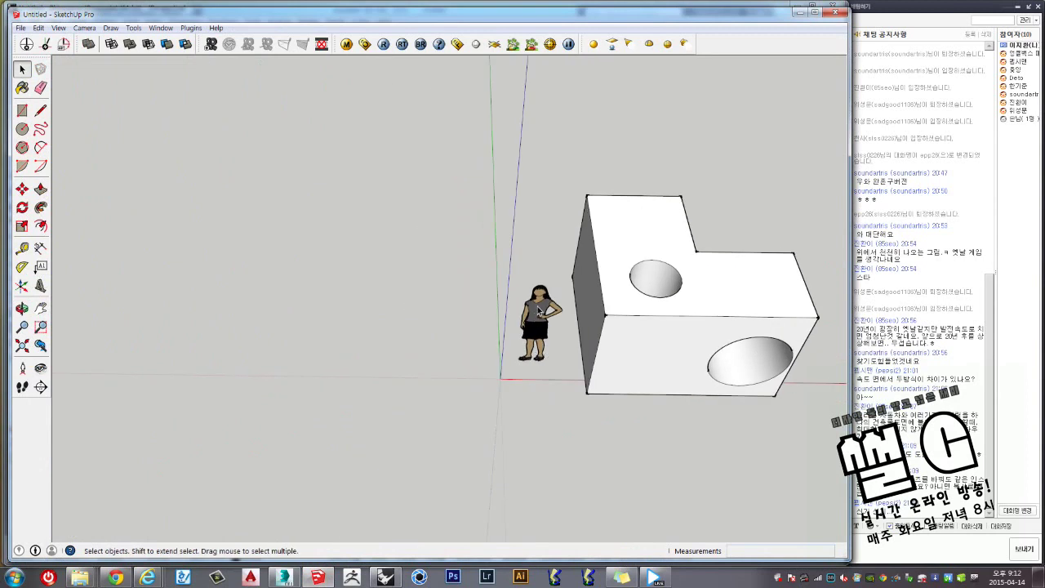
pyautogui.click(539, 318)
pyautogui.scroll(1, 526, 286)
pyautogui.scroll(1, 527, 286)
pyautogui.scroll(1, 527, 286)
pyautogui.click(697, 291)
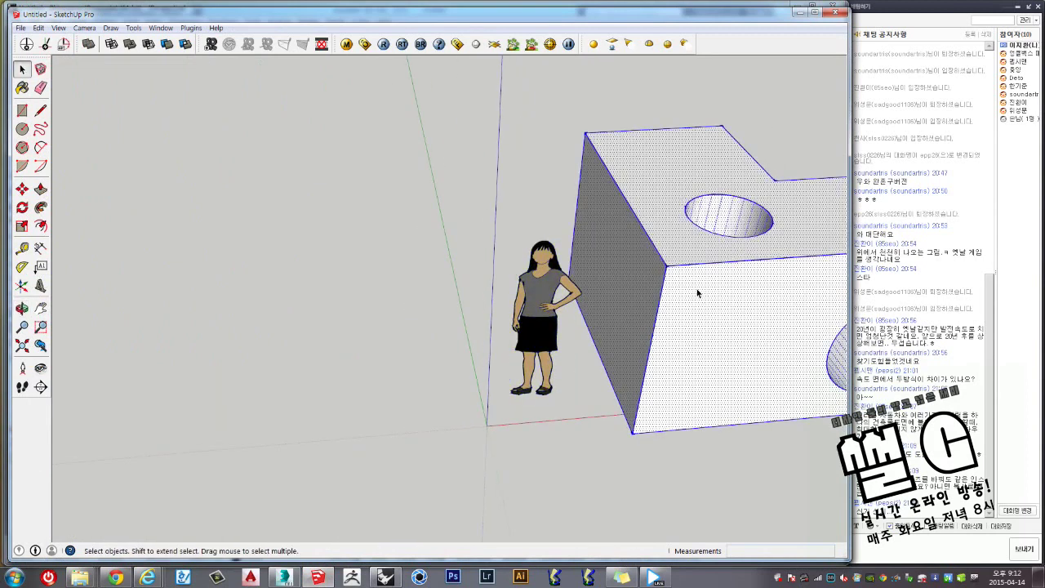
pyautogui.press('Delete')
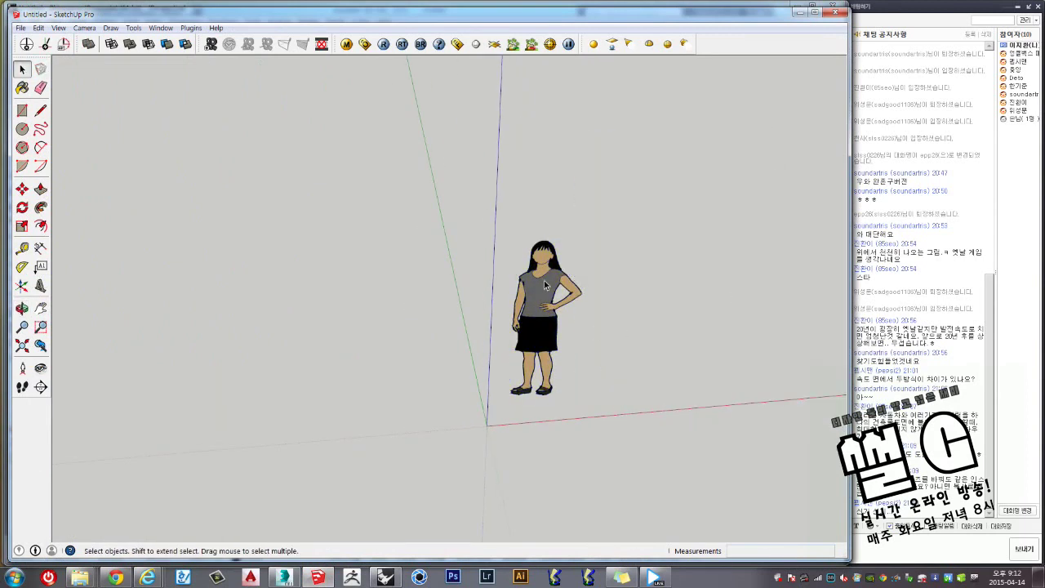
# View the Sophie figure's Entity Info, then close the panel.
pyautogui.hotkey('ctrl', 'a')
pyautogui.moveTo(730, 333)
pyautogui.mouseDown(button='middle')
pyautogui.moveTo(495, 367)
pyautogui.moveTo(353, 304)
pyautogui.moveTo(417, 336)
pyautogui.moveTo(466, 325)
pyautogui.mouseUp(button='middle')
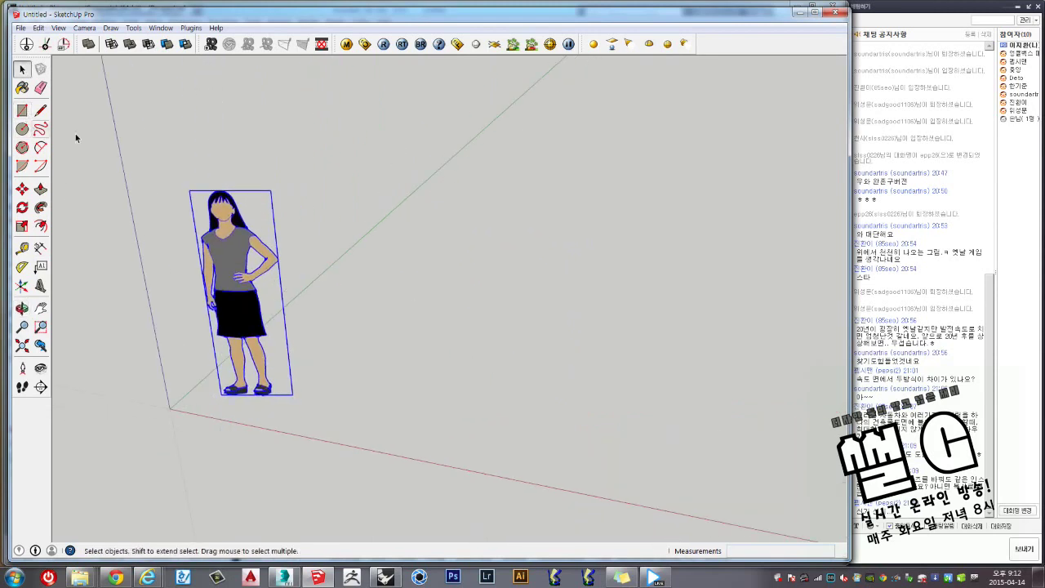
pyautogui.rightClick(223, 212)
pyautogui.click(245, 218)
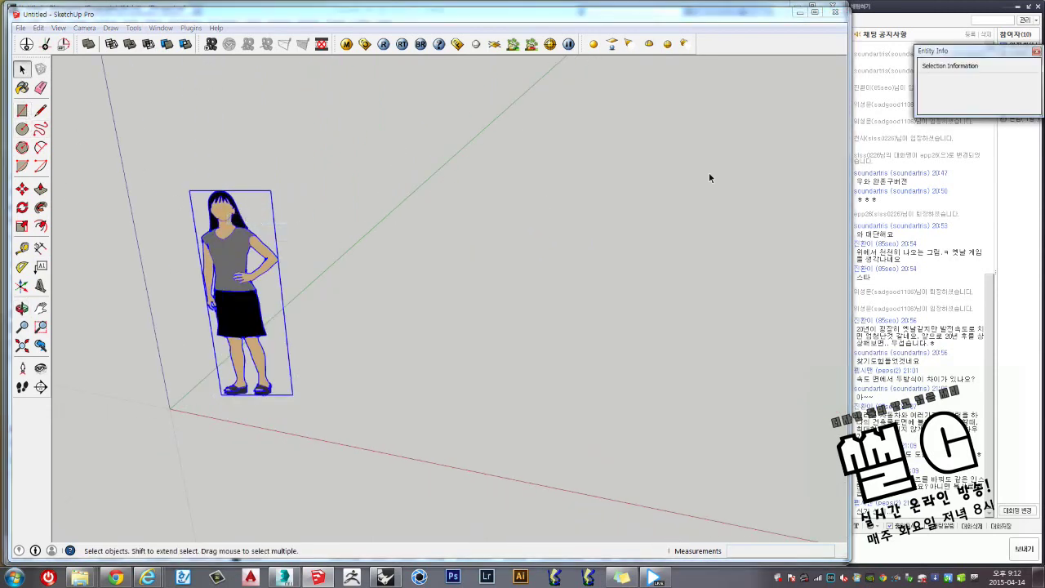
pyautogui.moveTo(959, 54); pyautogui.dragTo(347, 136)
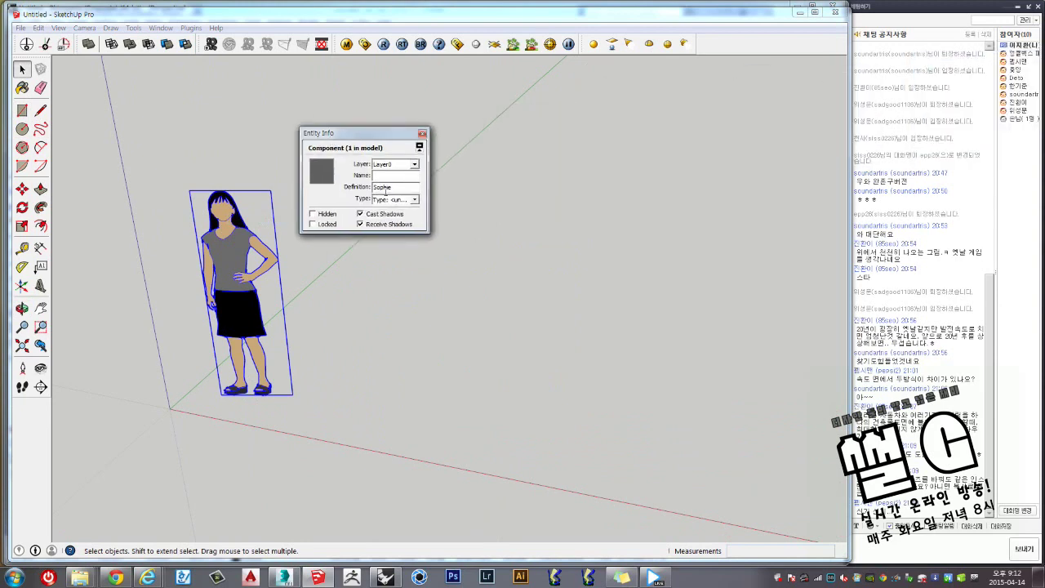
pyautogui.click(422, 134)
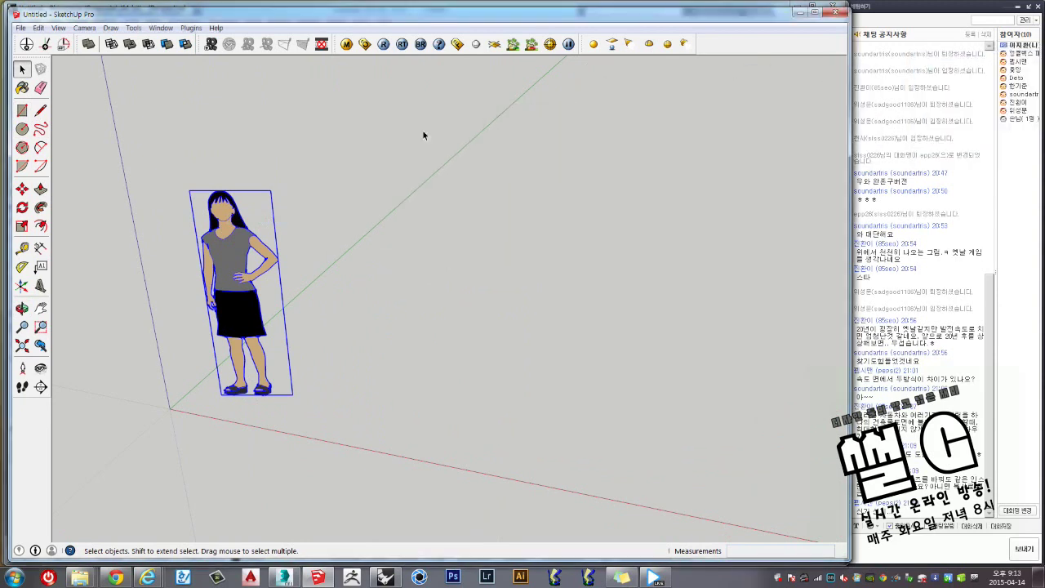
pyautogui.moveTo(394, 295)
pyautogui.mouseDown(button='middle')
pyautogui.moveTo(525, 357)
pyautogui.moveTo(416, 357)
pyautogui.mouseUp(button='middle')
# Draw a rectangle on the ground, push/pull it into a box, and make it a component.
pyautogui.press('r')
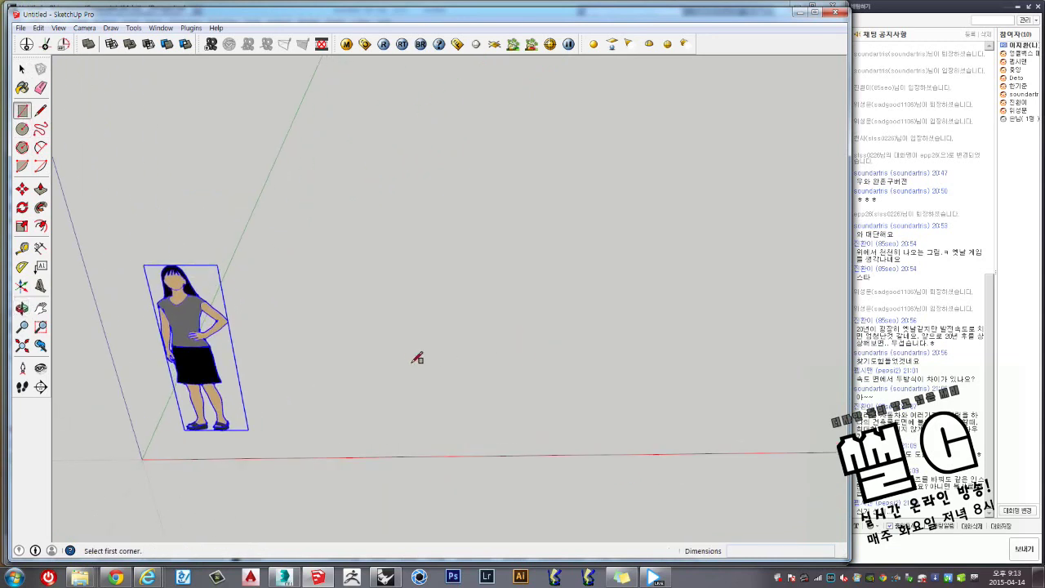
pyautogui.click(366, 339)
pyautogui.click(502, 475)
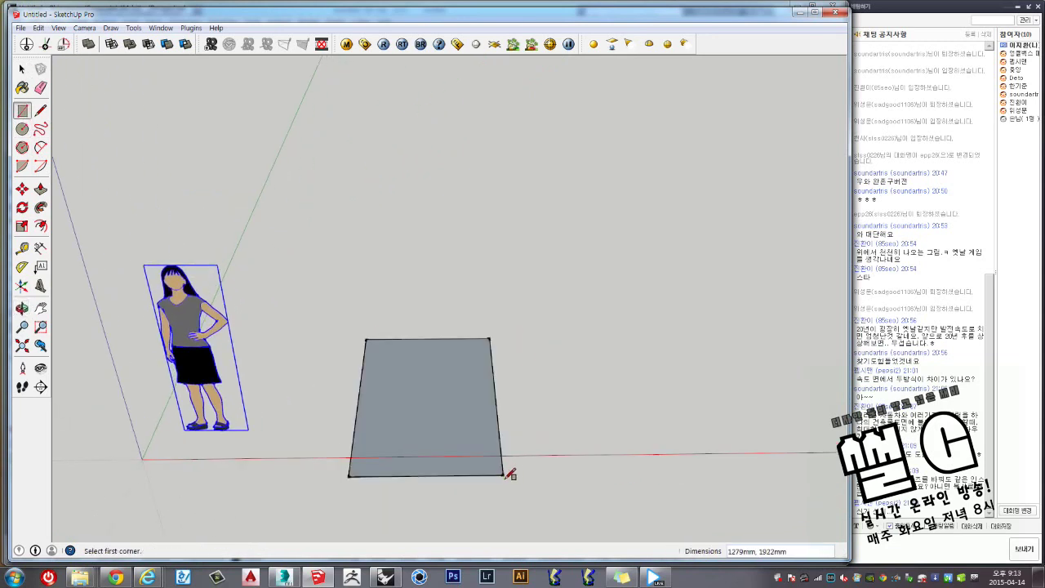
pyautogui.press('p')
pyautogui.moveTo(444, 373); pyautogui.dragTo(443, 310)
pyautogui.press('space')
pyautogui.tripleClick(430, 292)
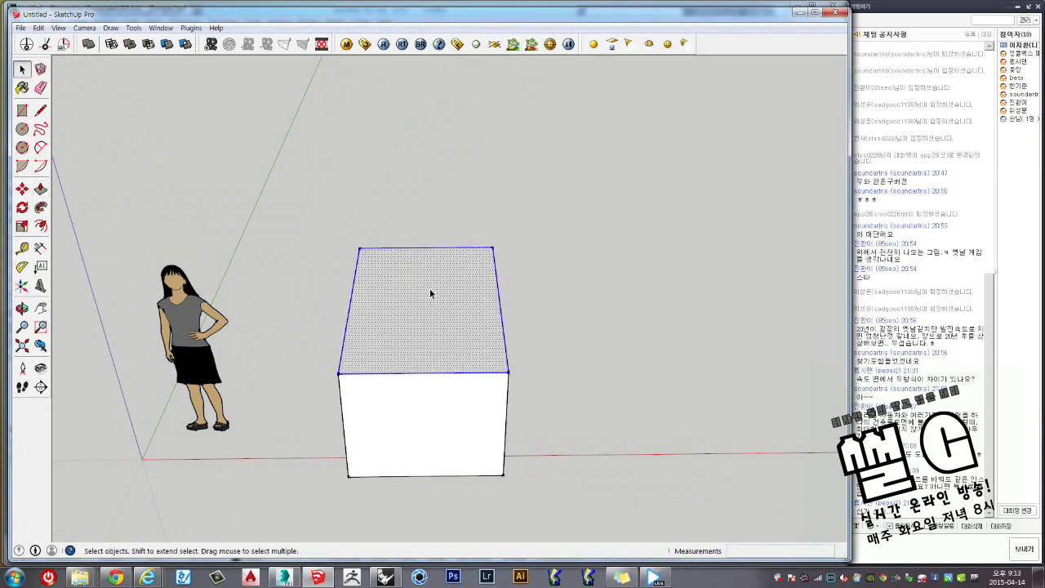
pyautogui.rightClick(430, 291)
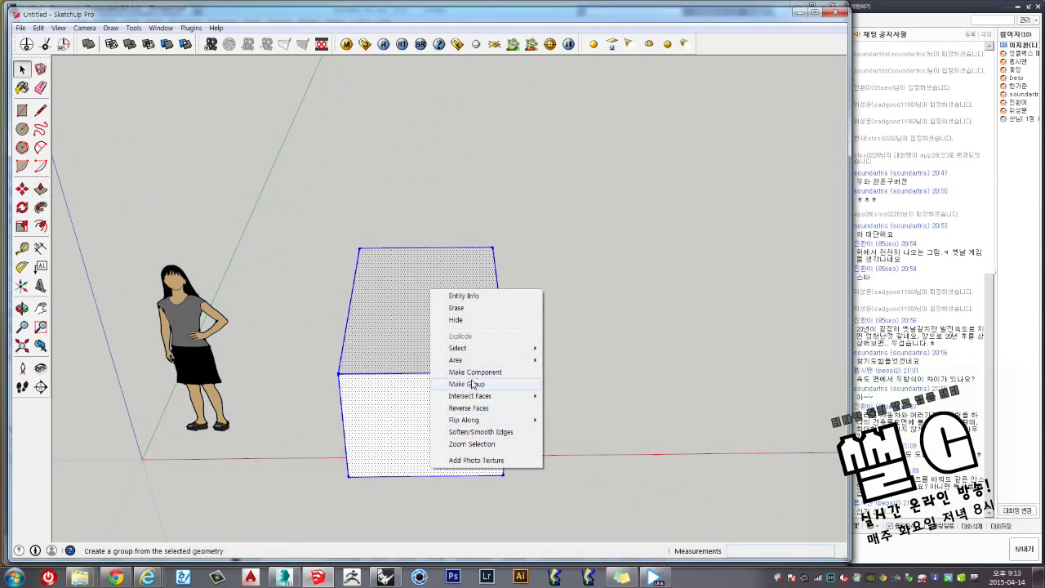
pyautogui.click(479, 374)
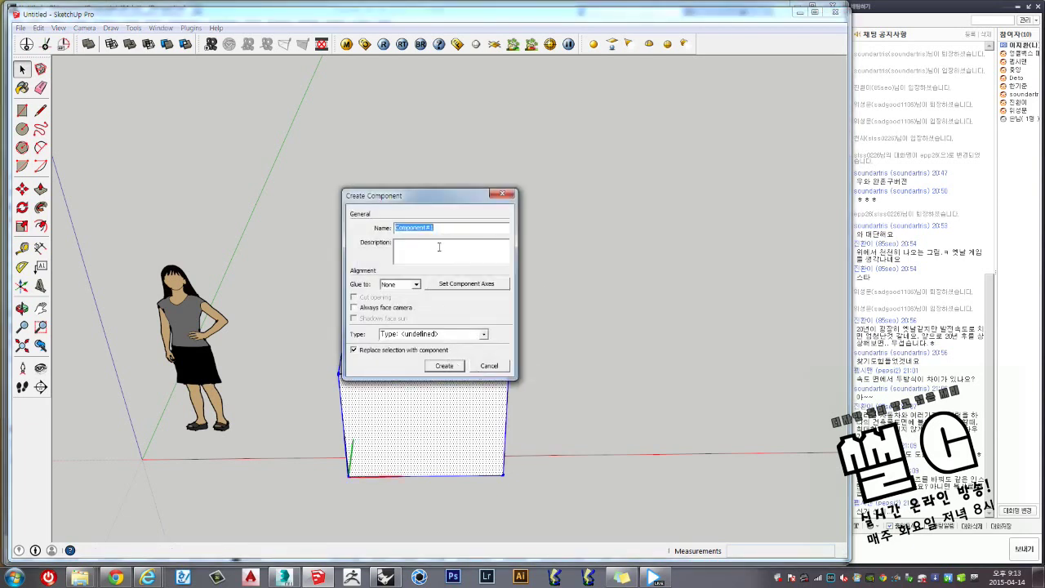
pyautogui.click(445, 367)
# Copy the box component and stack the copy on top of the original.
pyautogui.moveTo(467, 373)
pyautogui.mouseDown(button='middle')
pyautogui.moveTo(440, 452)
pyautogui.moveTo(625, 432)
pyautogui.moveTo(374, 481)
pyautogui.mouseUp(button='middle')
pyautogui.press('m')
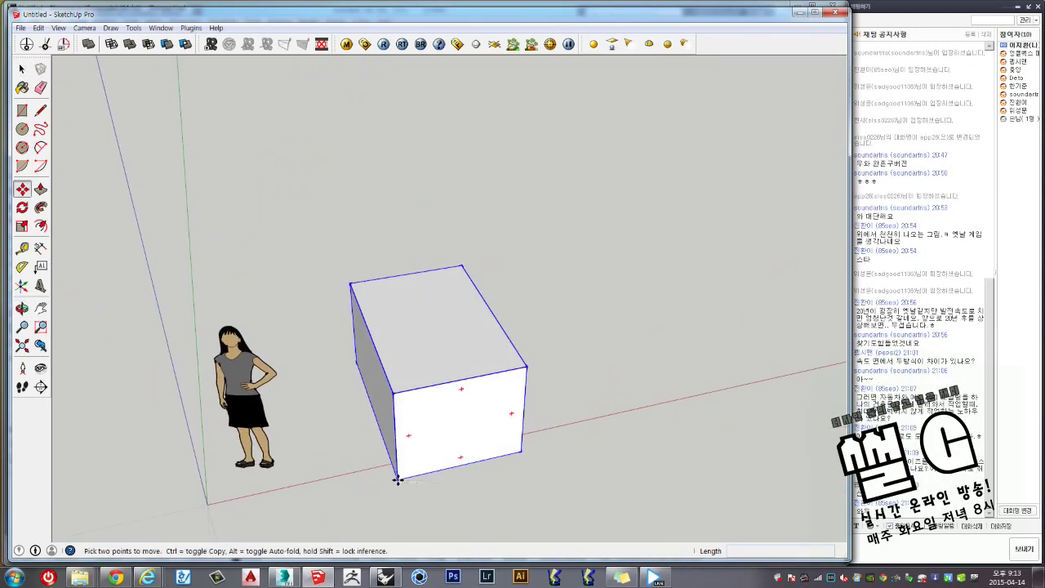
pyautogui.press('ctrl')
pyautogui.click(397, 480)
pyautogui.click(394, 394)
# Copy the two-box stack sideways and array it 15 times into a row.
pyautogui.press('space')
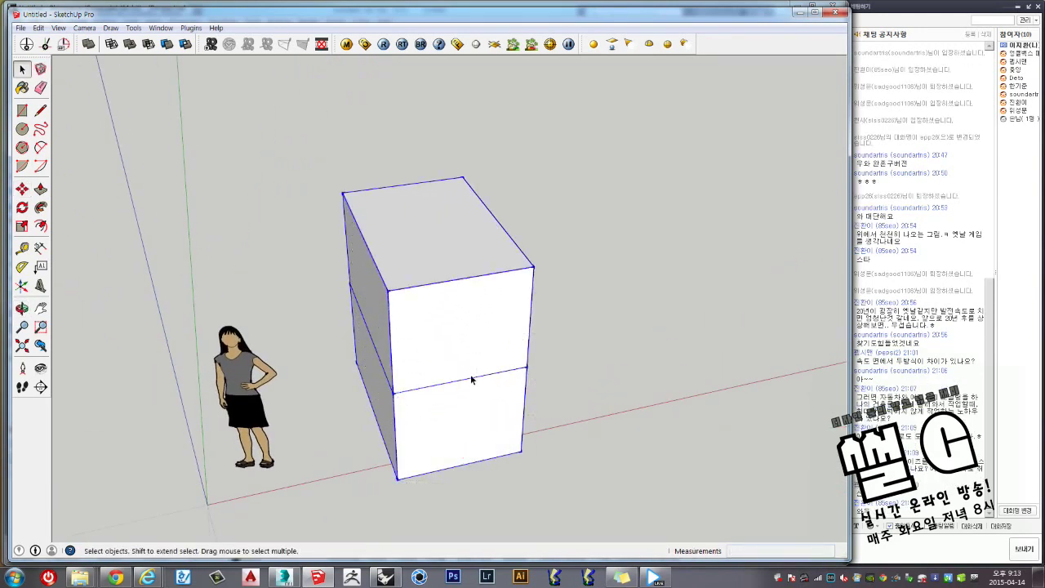
pyautogui.moveTo(471, 380); pyautogui.dragTo(452, 393, button='middle')
pyautogui.press('m')
pyautogui.press('ctrl')
pyautogui.click(392, 478)
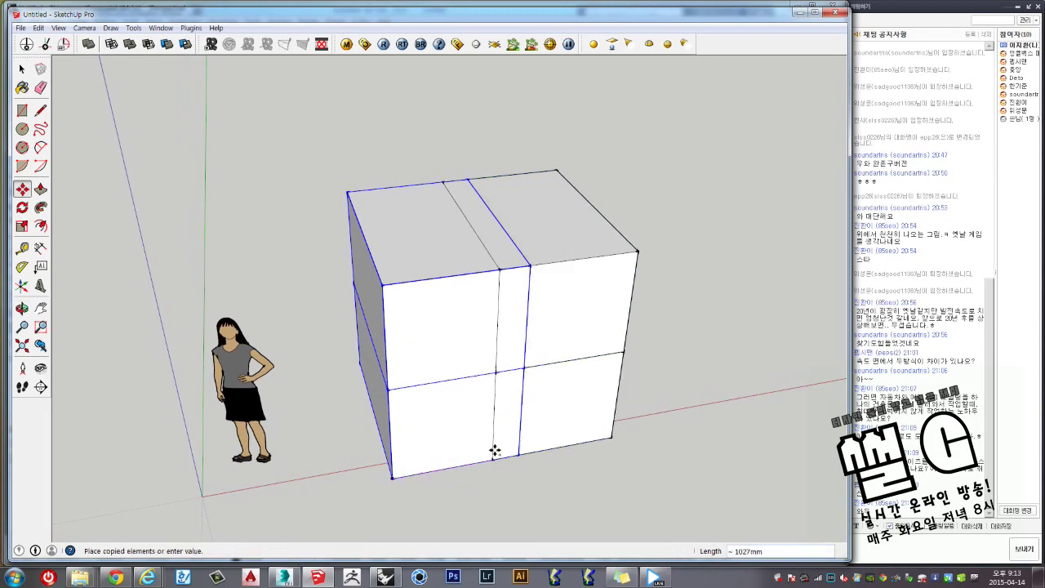
pyautogui.click(518, 452)
pyautogui.write('*15')
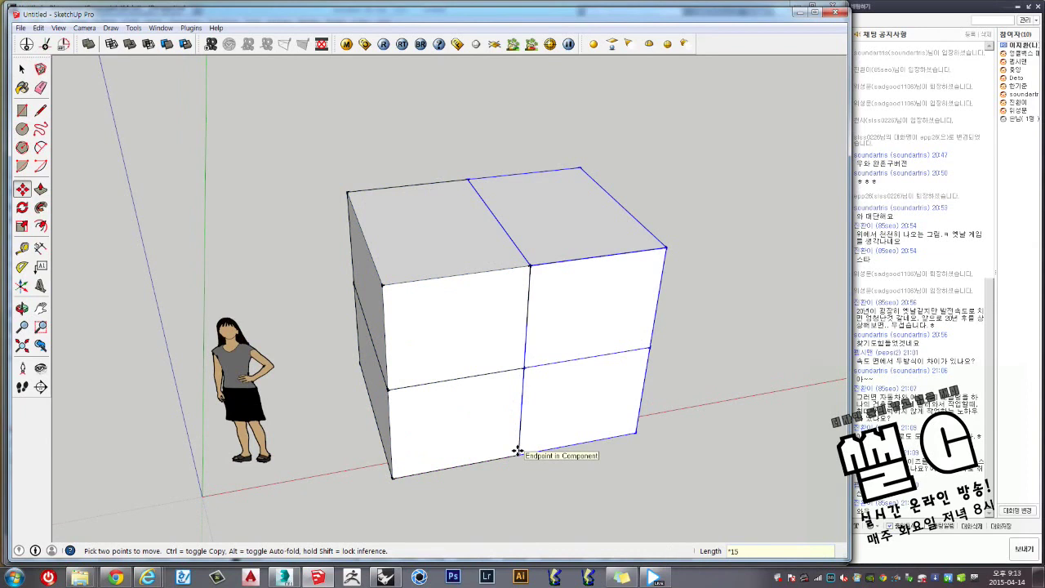
pyautogui.press('Return')
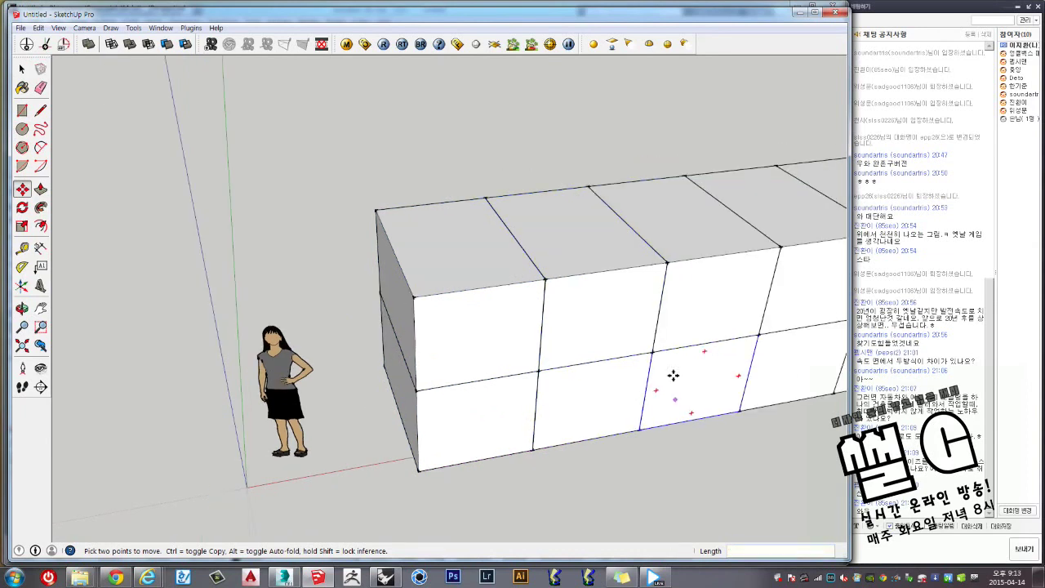
pyautogui.scroll(-2, 672, 361)
pyautogui.scroll(-2, 473, 320)
pyautogui.scroll(-3, 662, 213)
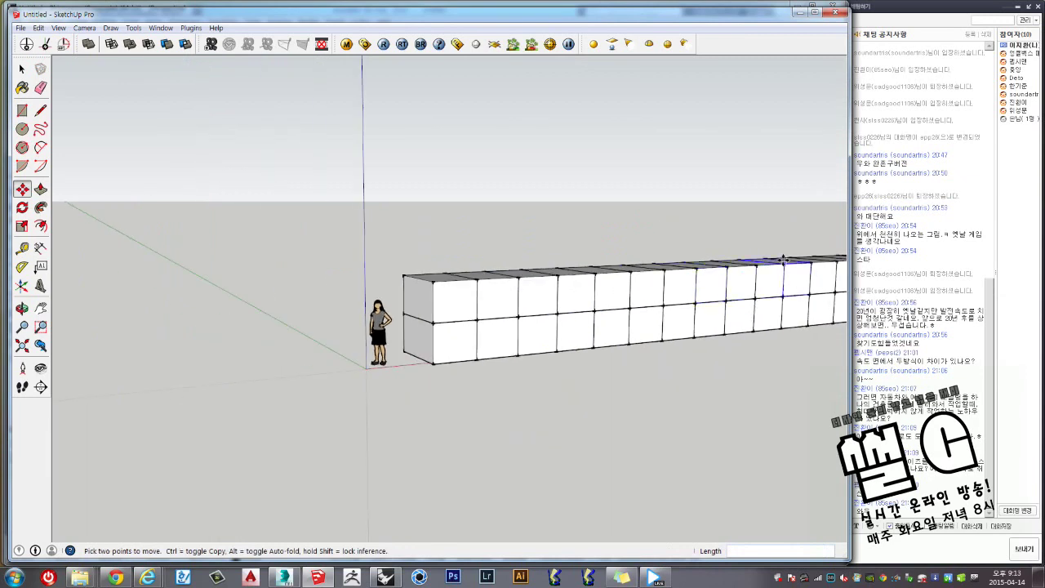
pyautogui.moveTo(662, 212); pyautogui.dragTo(734, 375, button='middle')
# Copy the whole row upward with *5 to stack it into a tall wall.
pyautogui.press('space')
pyautogui.moveTo(259, 208); pyautogui.dragTo(261, 211)
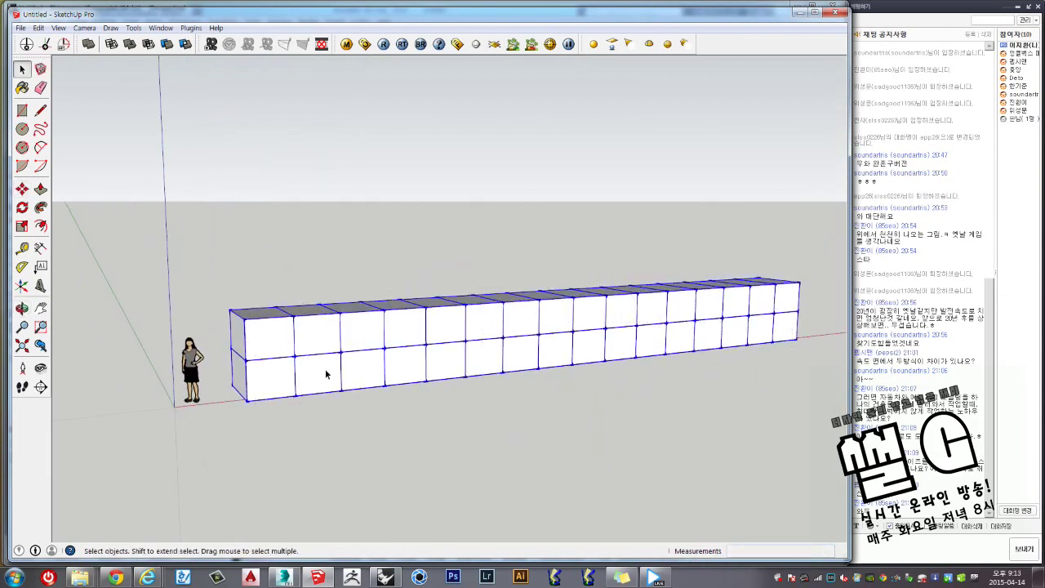
pyautogui.press('m')
pyautogui.press('ctrl')
pyautogui.click(340, 388)
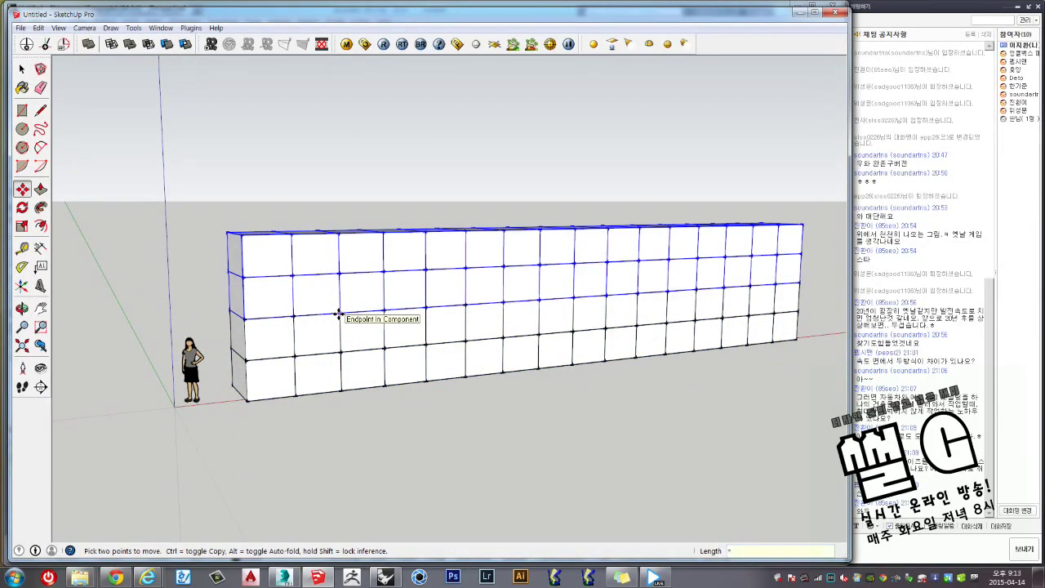
pyautogui.write('*5')
pyautogui.press('Return')
# Deselect the wall and zoom to view the finished grid beside Sophie.
pyautogui.scroll(3, 400, 258)
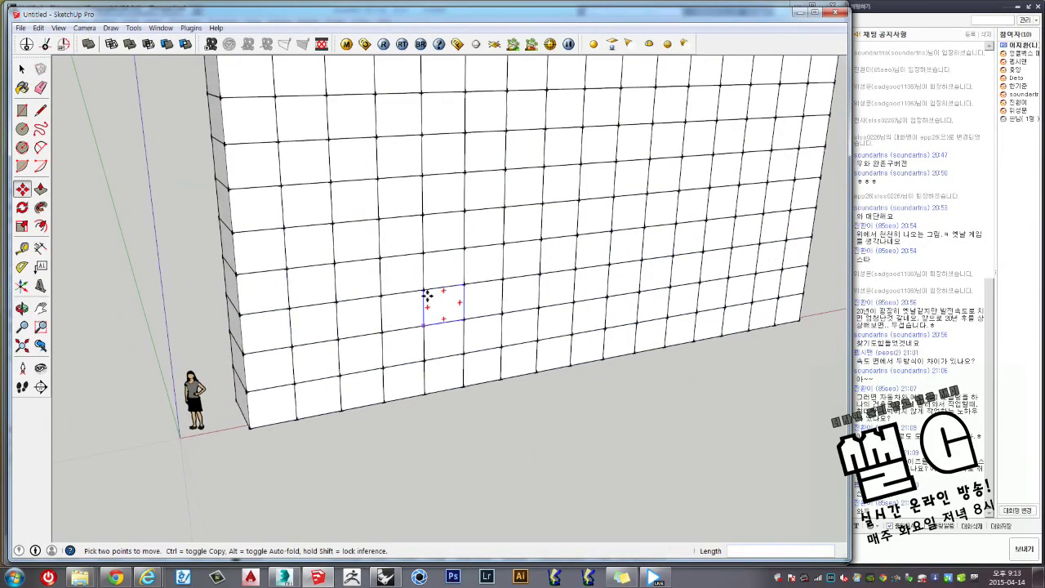
pyautogui.press('space')
pyautogui.scroll(3, 408, 285)
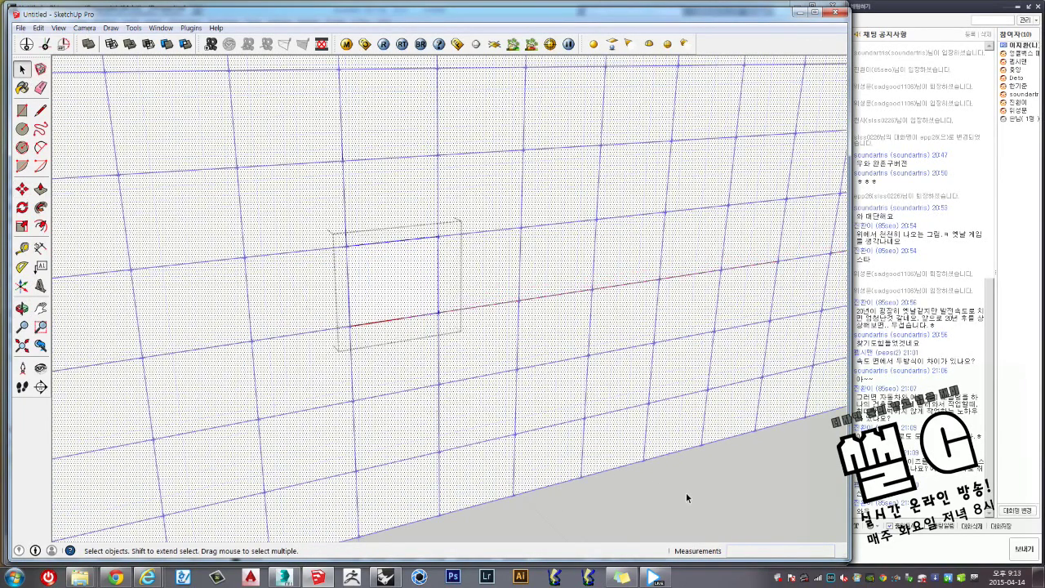
pyautogui.click(686, 493)
pyautogui.scroll(1, 496, 315)
pyautogui.scroll(-4, 492, 302)
pyautogui.scroll(2, 497, 415)
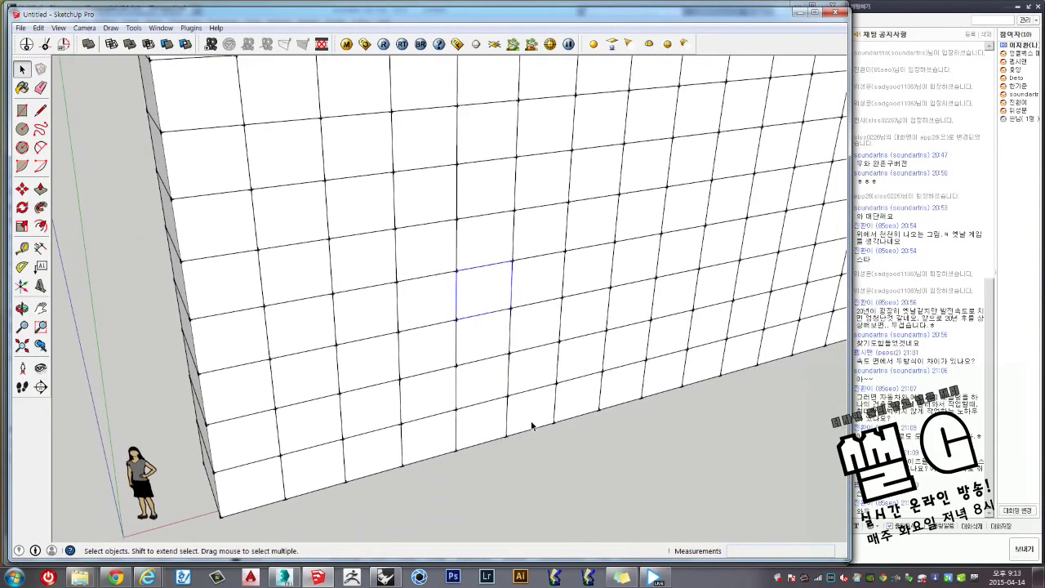
# Copy one box component out in front of the wall and select all.
pyautogui.press('m')
pyautogui.press('ctrl')
pyautogui.click(579, 446)
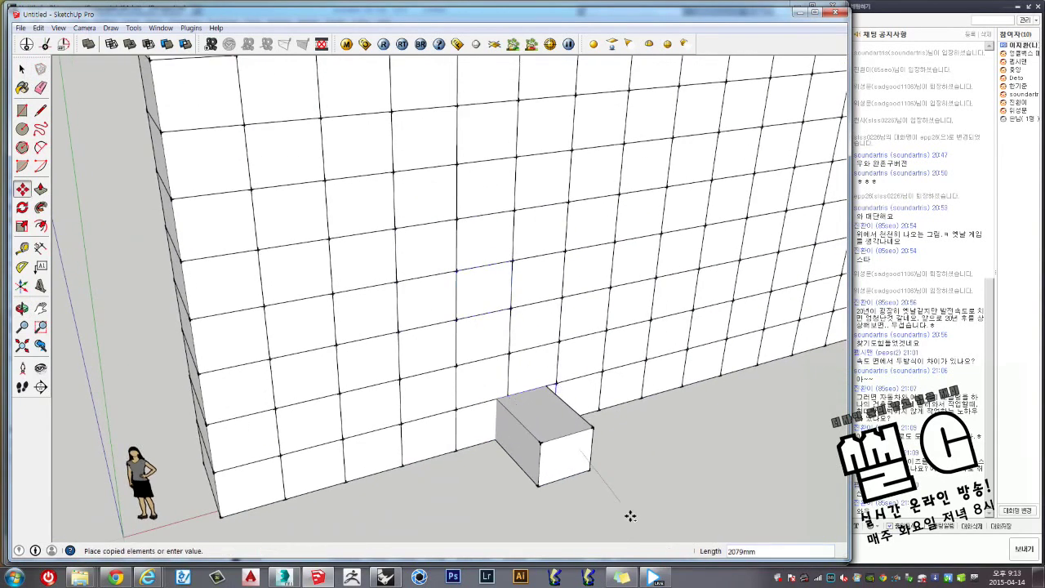
pyautogui.moveTo(630, 514); pyautogui.dragTo(633, 434, button='middle')
pyautogui.click(684, 467)
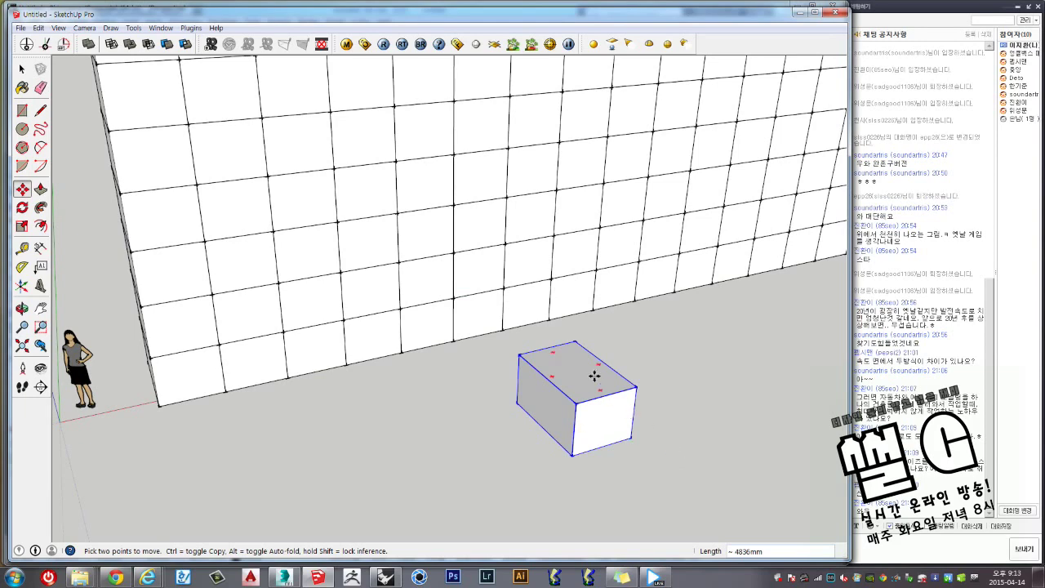
pyautogui.press('space')
pyautogui.hotkey('ctrl', 'a')
pyautogui.scroll(3, 595, 433)
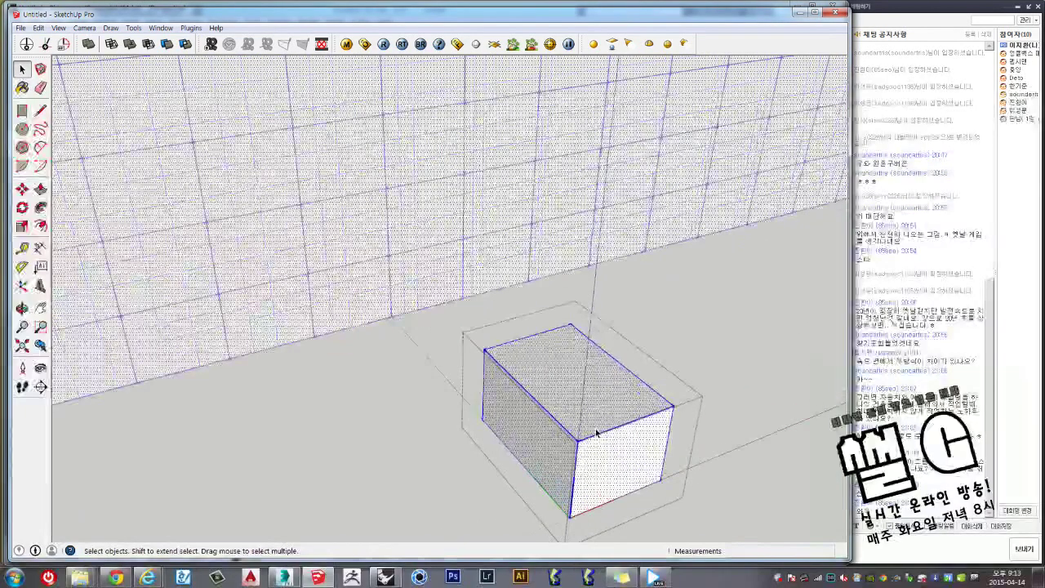
# Inset the box's front face and push it outward into a raised panel.
pyautogui.press('f')
pyautogui.moveTo(602, 438)
pyautogui.mouseDown(button='middle')
pyautogui.moveTo(560, 393)
pyautogui.moveTo(585, 421)
pyautogui.mouseUp(button='middle')
pyautogui.click(547, 375)
pyautogui.click(566, 397)
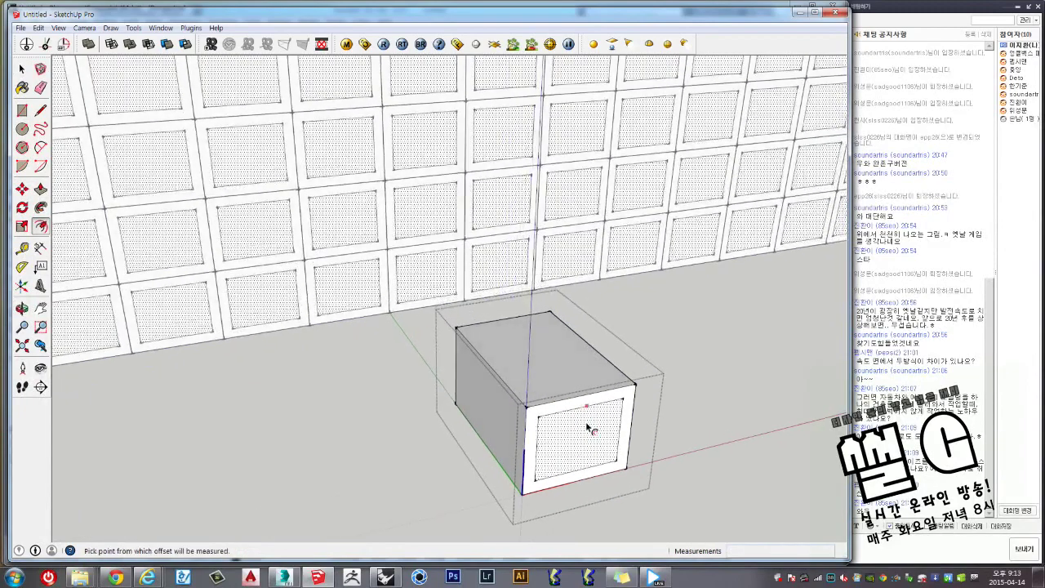
pyautogui.press('p')
pyautogui.moveTo(582, 423); pyautogui.dragTo(597, 441)
pyautogui.moveTo(596, 437)
pyautogui.mouseDown(button='middle')
pyautogui.moveTo(670, 396)
pyautogui.moveTo(507, 441)
pyautogui.mouseUp(button='middle')
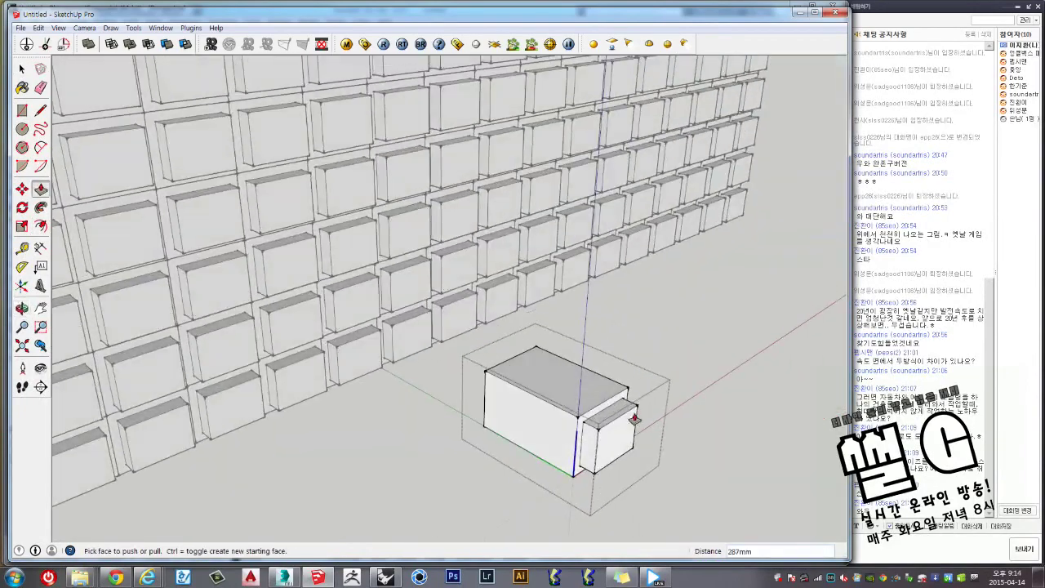
# Orbit and zoom over the wall to see the raised panel on every box.
pyautogui.press('space')
pyautogui.scroll(2, 508, 436)
pyautogui.scroll(2, 508, 436)
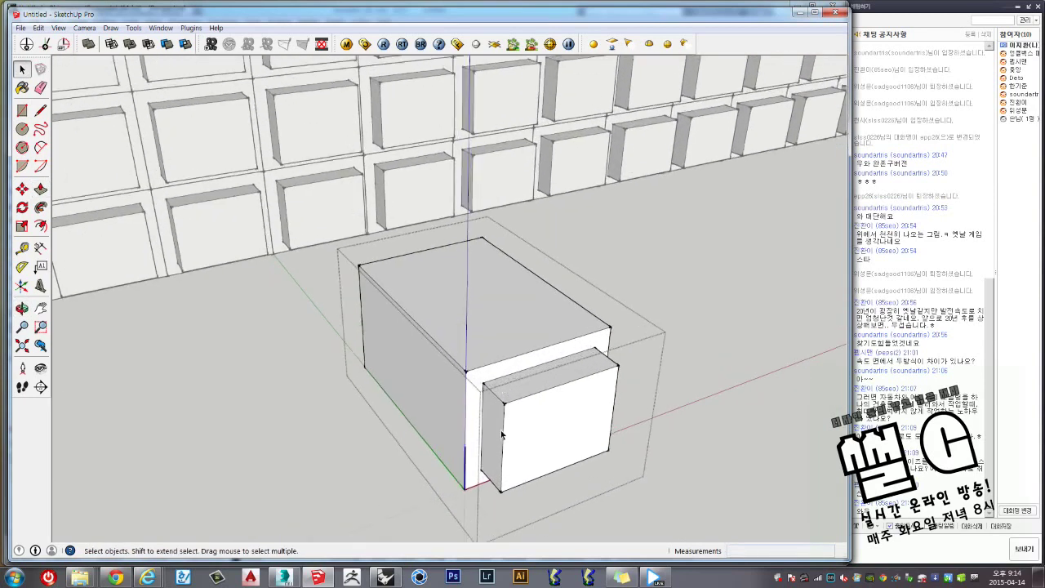
pyautogui.scroll(2, 505, 433)
pyautogui.press('m')
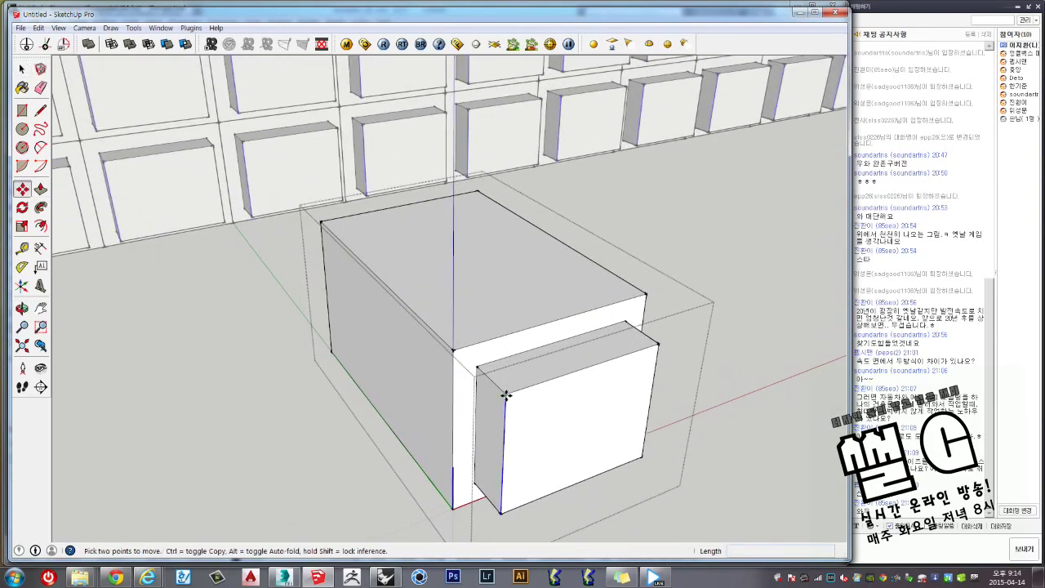
pyautogui.click(505, 394)
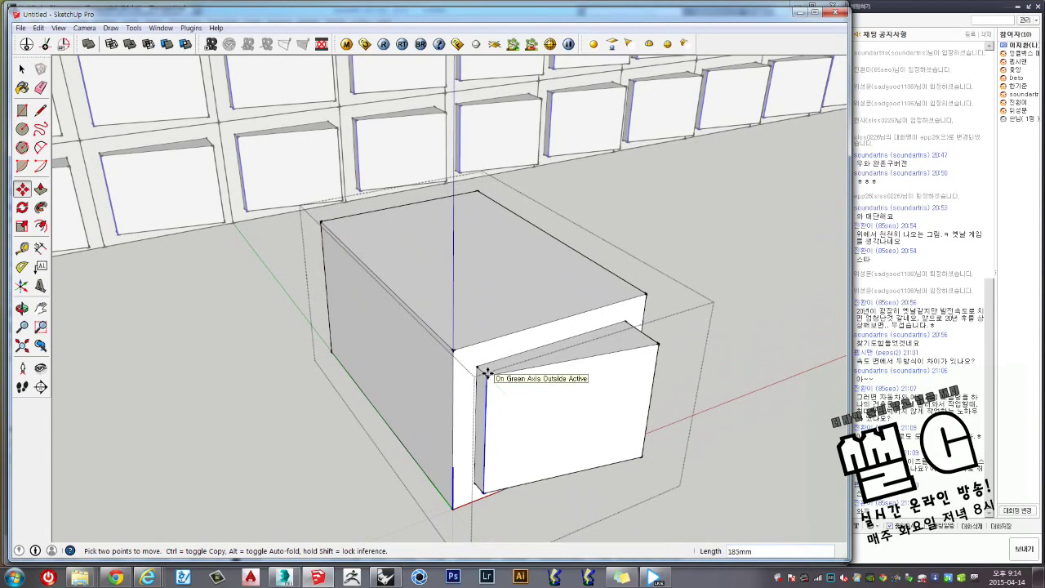
pyautogui.press('space')
pyautogui.moveTo(490, 379); pyautogui.dragTo(542, 357, button='middle')
pyautogui.moveTo(782, 369)
pyautogui.mouseDown(button='middle')
pyautogui.moveTo(746, 353)
pyautogui.moveTo(586, 433)
pyautogui.moveTo(562, 499)
pyautogui.moveTo(541, 408)
pyautogui.moveTo(612, 338)
pyautogui.moveTo(604, 409)
pyautogui.moveTo(591, 359)
pyautogui.moveTo(216, 169)
pyautogui.mouseUp(button='middle')
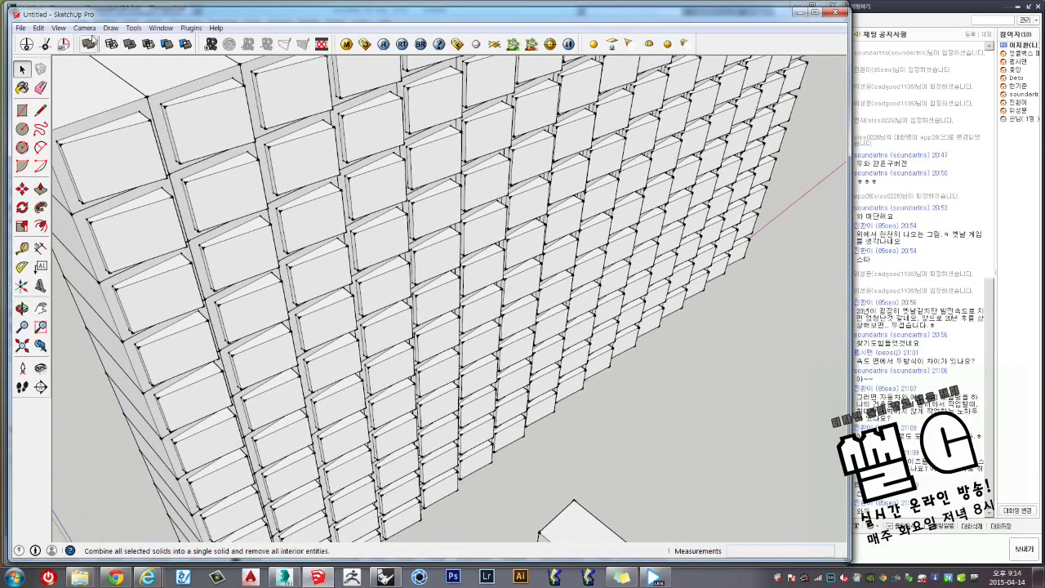
# Turn on shadows from the View menu and orbit toward the wall's front.
pyautogui.click(58, 27)
pyautogui.click(33, 133)
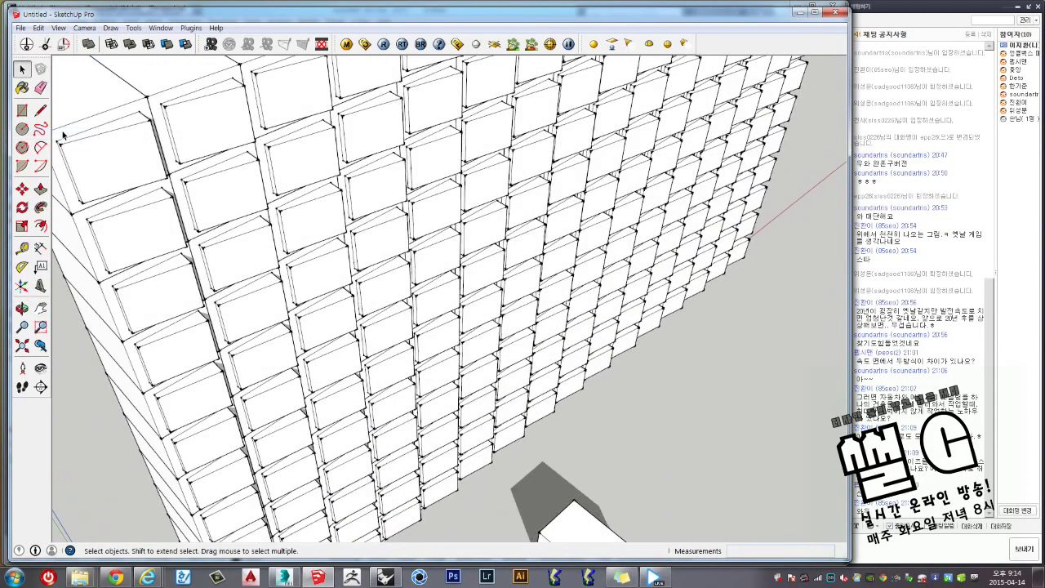
pyautogui.moveTo(555, 280)
pyautogui.mouseDown(button='middle')
pyautogui.moveTo(300, 224)
pyautogui.moveTo(391, 238)
pyautogui.mouseUp(button='middle')
pyautogui.scroll(-5, 300, 224)
pyautogui.scroll(2, 391, 239)
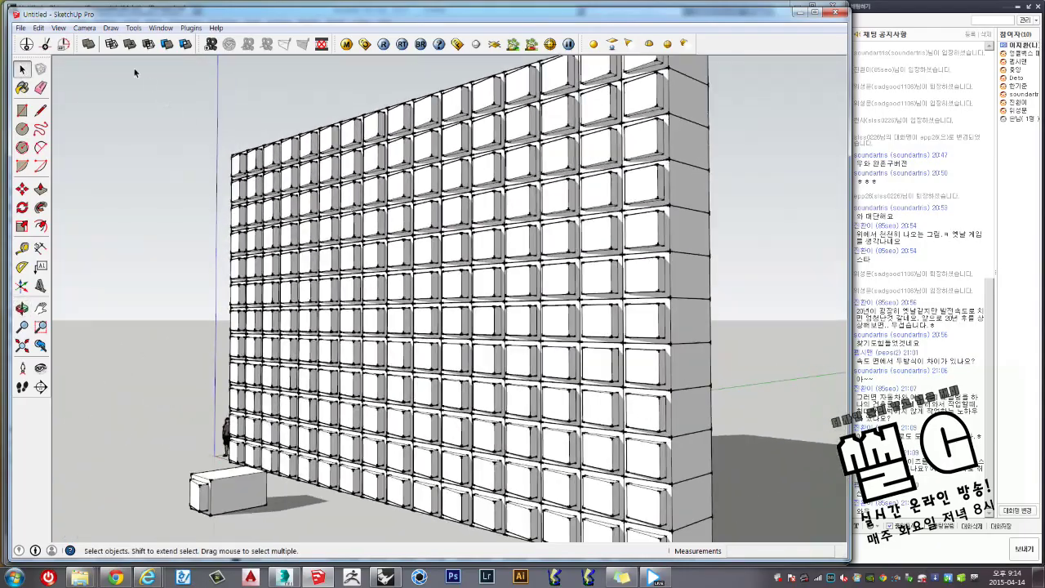
# Turn on fog and zoom and orbit to frame the hazy wall.
pyautogui.click(164, 29)
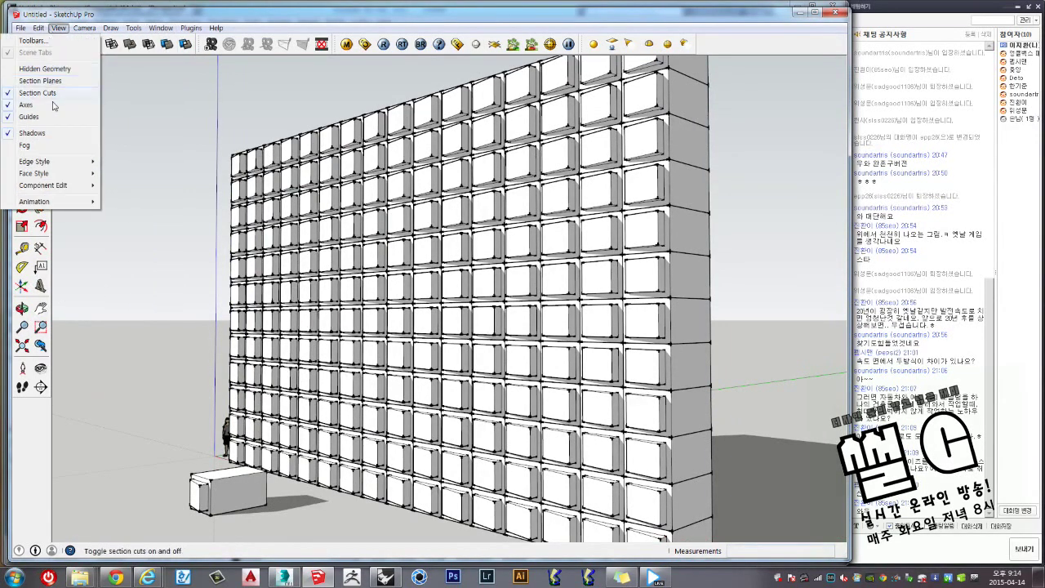
pyautogui.click(47, 148)
pyautogui.scroll(-1, 518, 313)
pyautogui.scroll(-2, 519, 314)
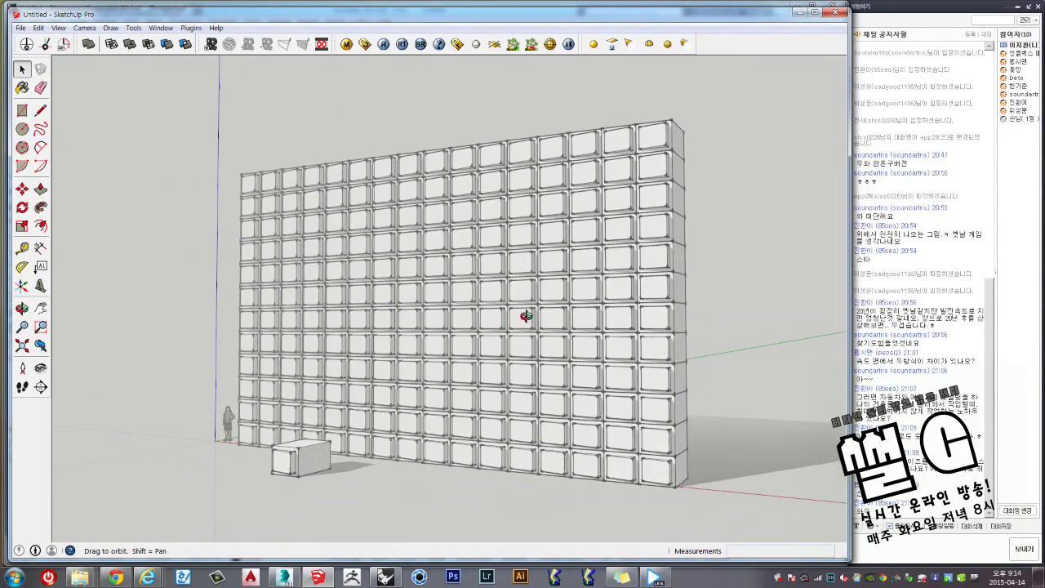
pyautogui.scroll(-1, 527, 318)
pyautogui.moveTo(312, 276); pyautogui.dragTo(269, 289, button='middle')
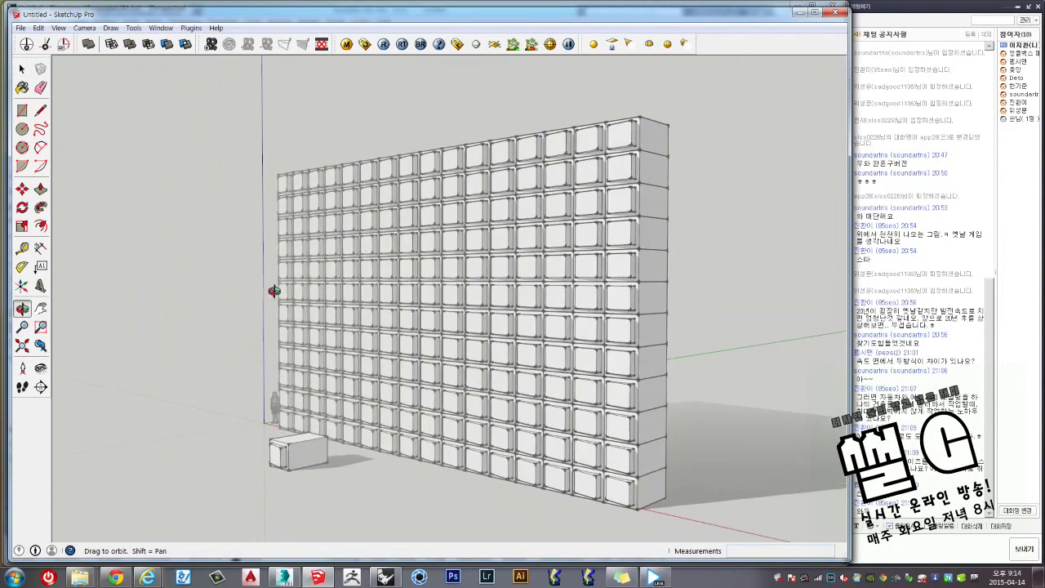
pyautogui.scroll(1, 328, 343)
pyautogui.scroll(2, 331, 345)
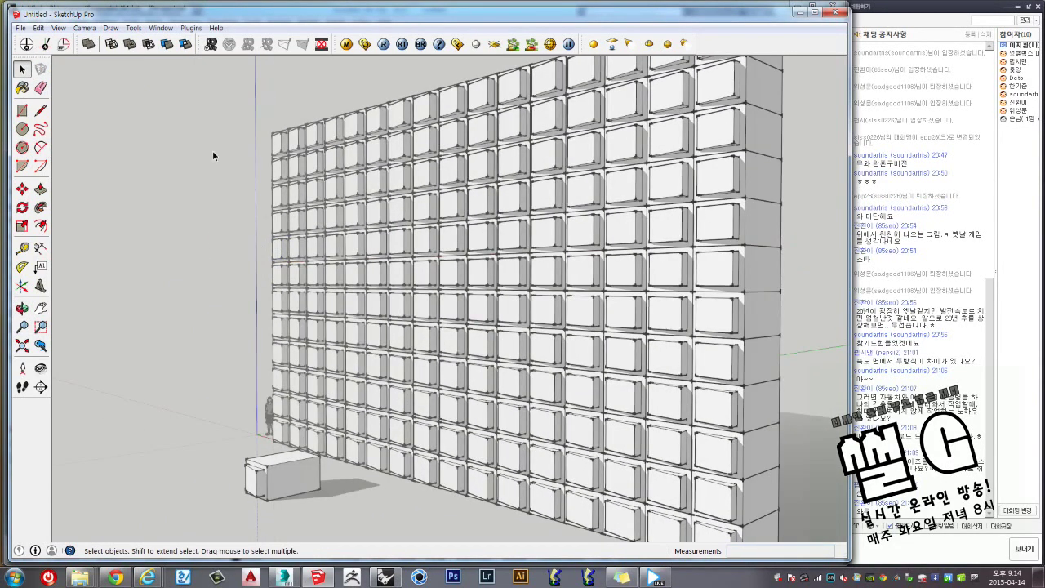
pyautogui.click(160, 27)
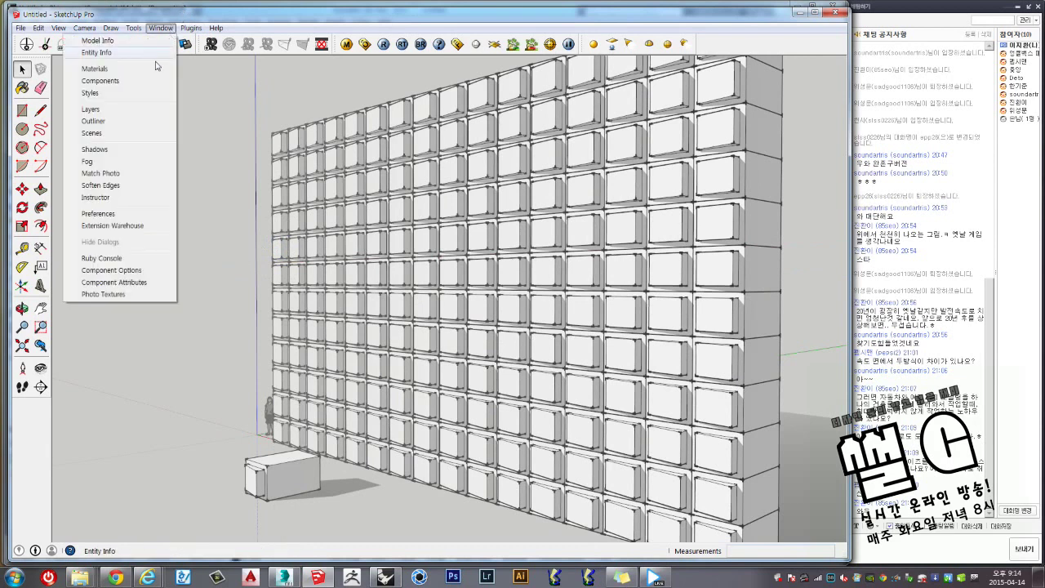
# In the Fog panel, adjust the fog start and end distance sliders.
pyautogui.click(105, 162)
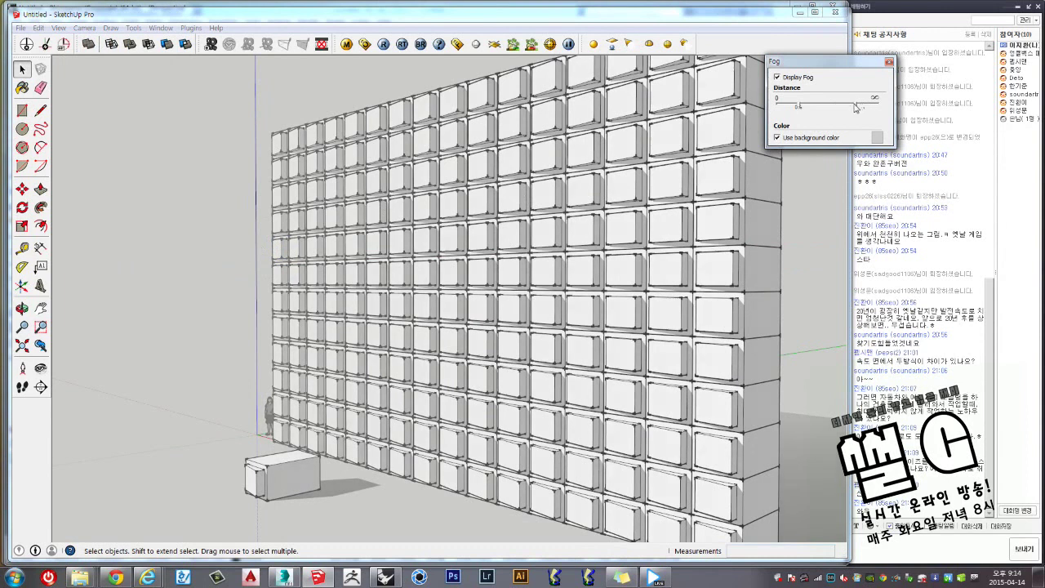
pyautogui.moveTo(855, 107); pyautogui.dragTo(869, 107)
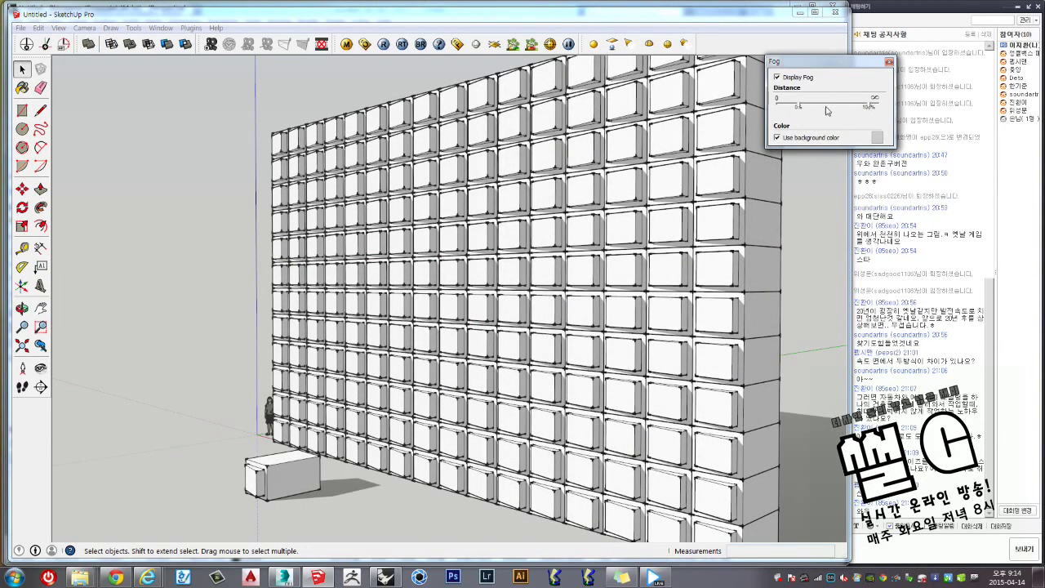
pyautogui.moveTo(799, 107); pyautogui.dragTo(790, 107)
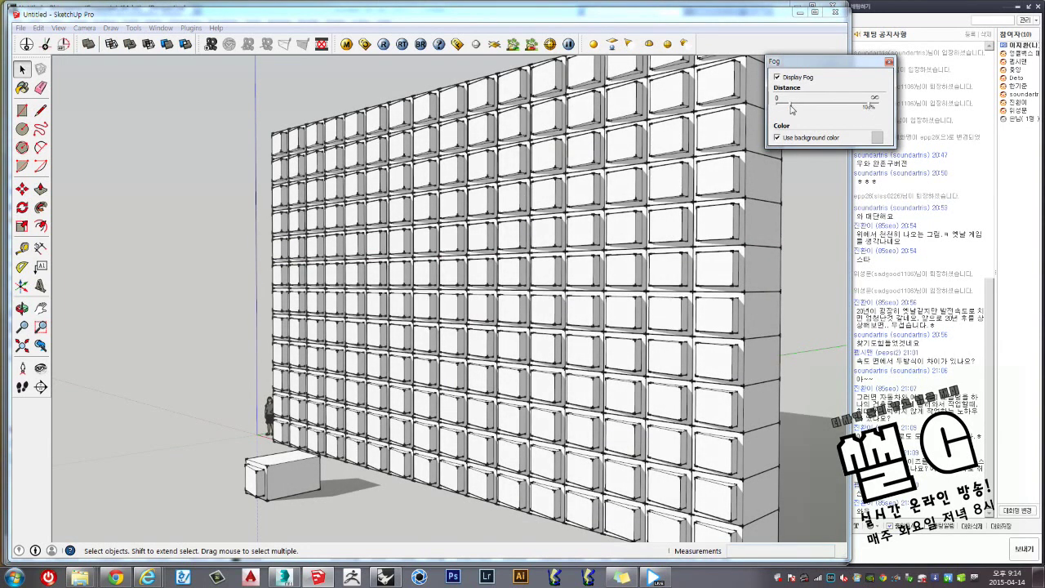
# In Shadow Settings, change the time to 12:14 and set time zone UTC+09:00.
pyautogui.click(160, 28)
pyautogui.click(117, 149)
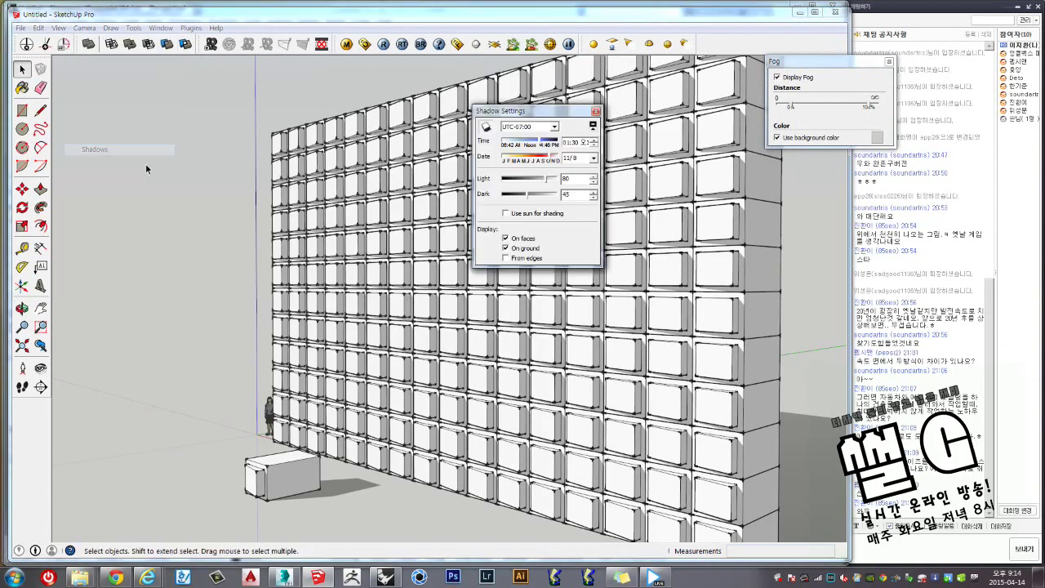
pyautogui.moveTo(539, 144); pyautogui.dragTo(535, 155)
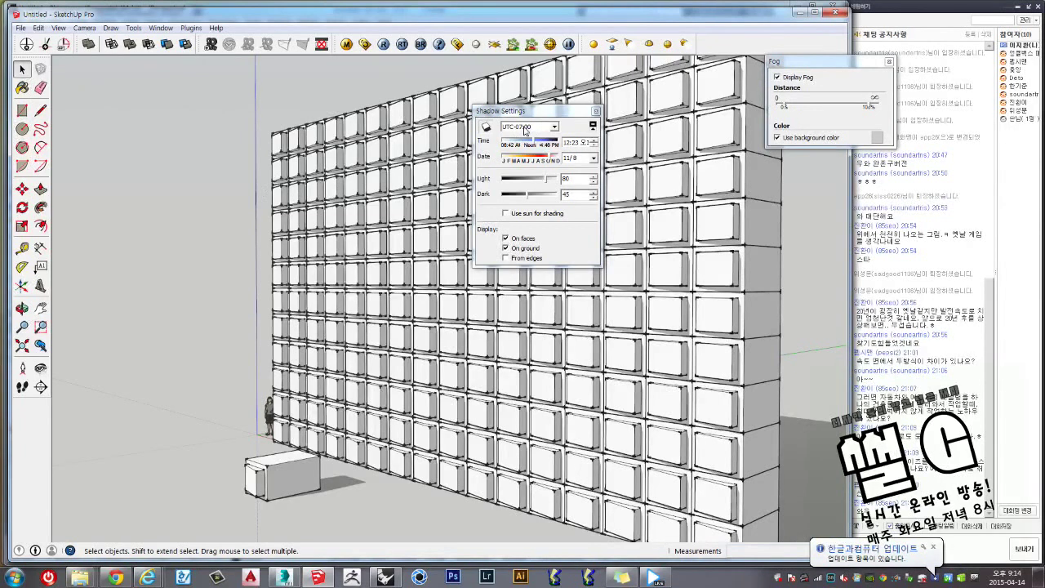
pyautogui.click(533, 129)
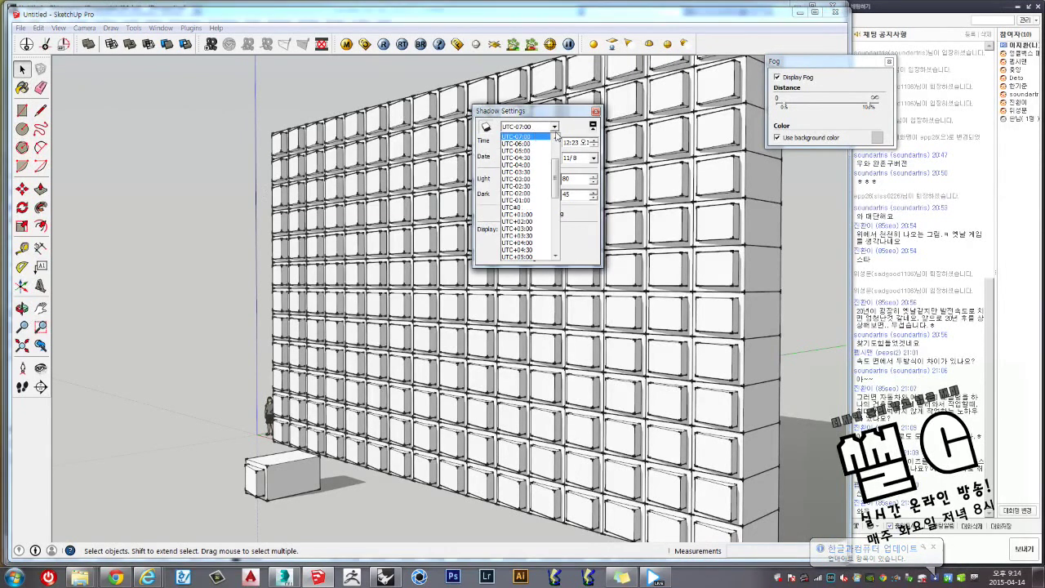
pyautogui.moveTo(560, 167); pyautogui.dragTo(559, 234)
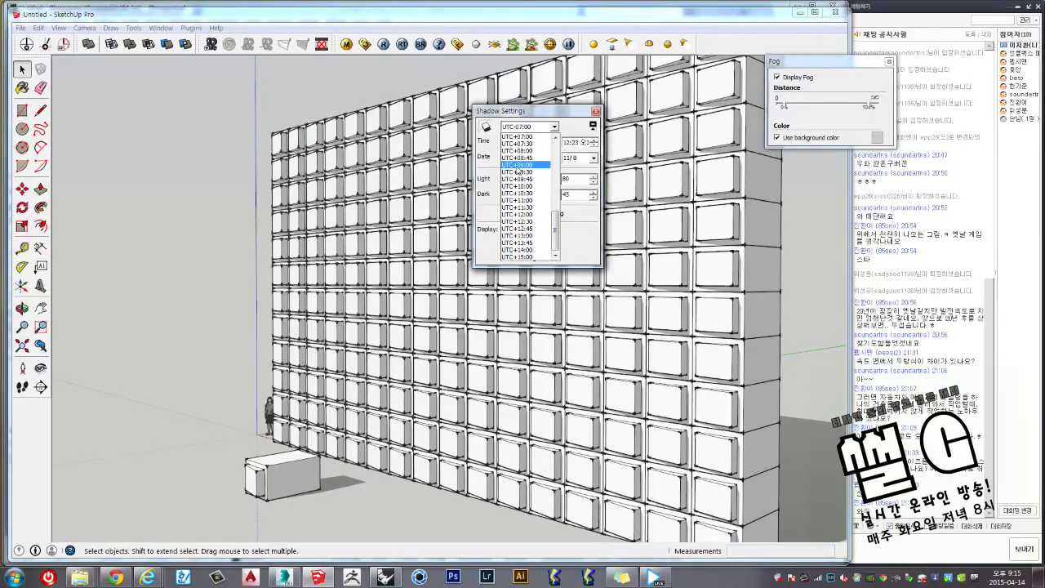
pyautogui.click(518, 165)
pyautogui.moveTo(206, 173); pyautogui.dragTo(397, 187, button='middle')
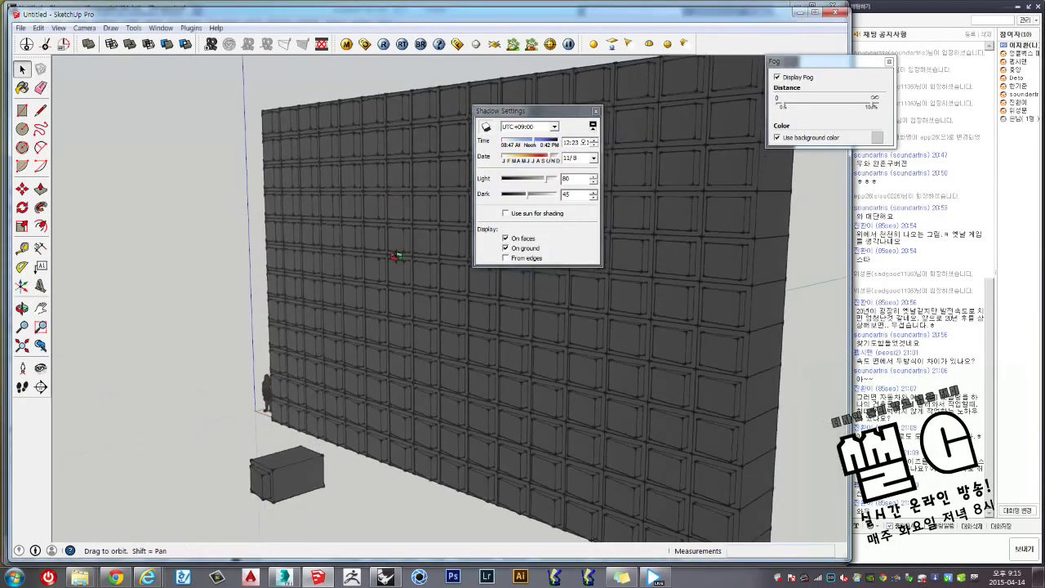
pyautogui.moveTo(537, 140)
pyautogui.mouseDown()
pyautogui.moveTo(508, 151)
pyautogui.moveTo(560, 147)
pyautogui.moveTo(516, 150)
pyautogui.mouseUp()
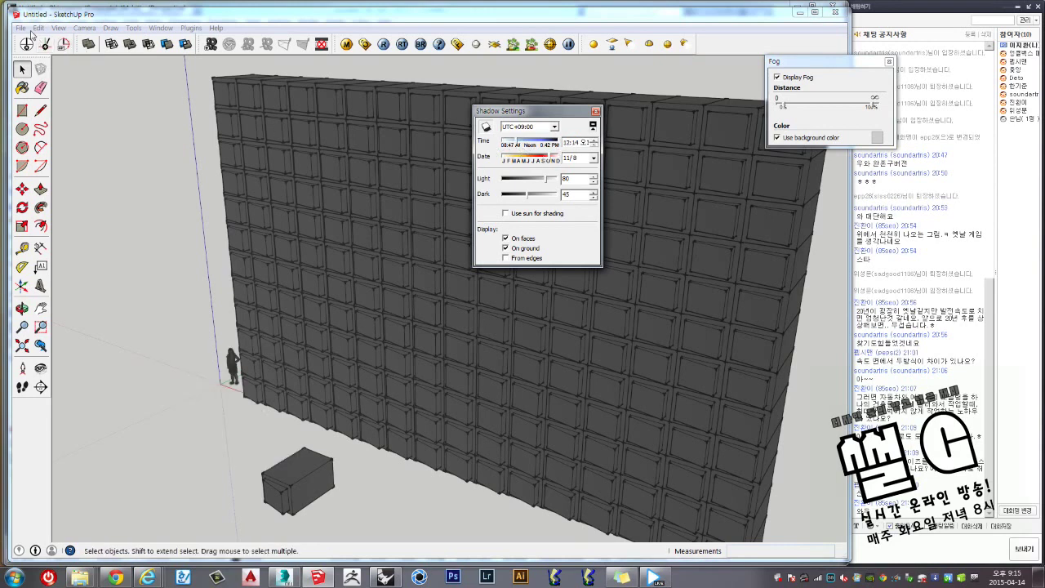
pyautogui.click(20, 28)
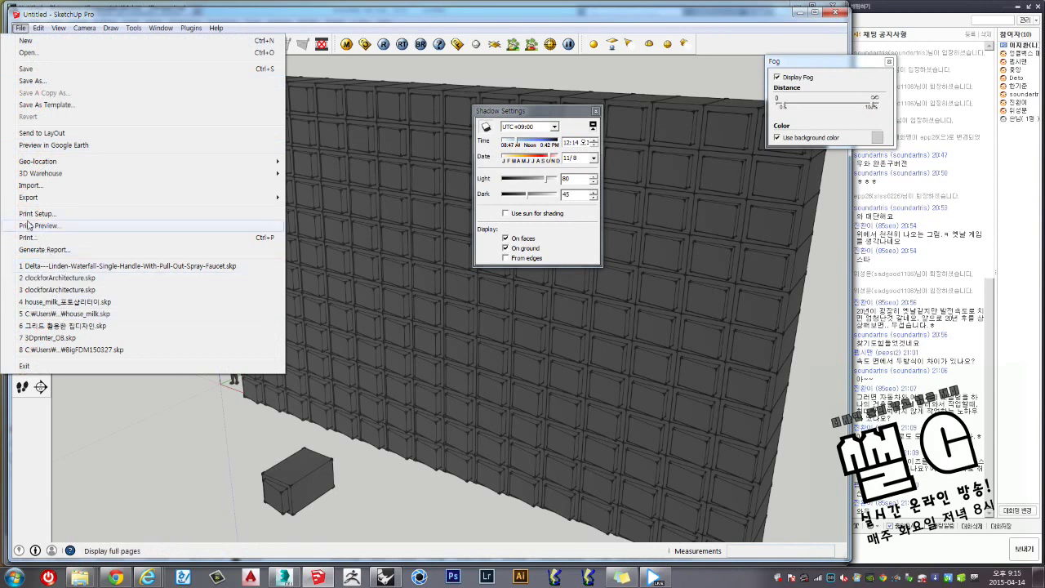
pyautogui.moveTo(37, 161)
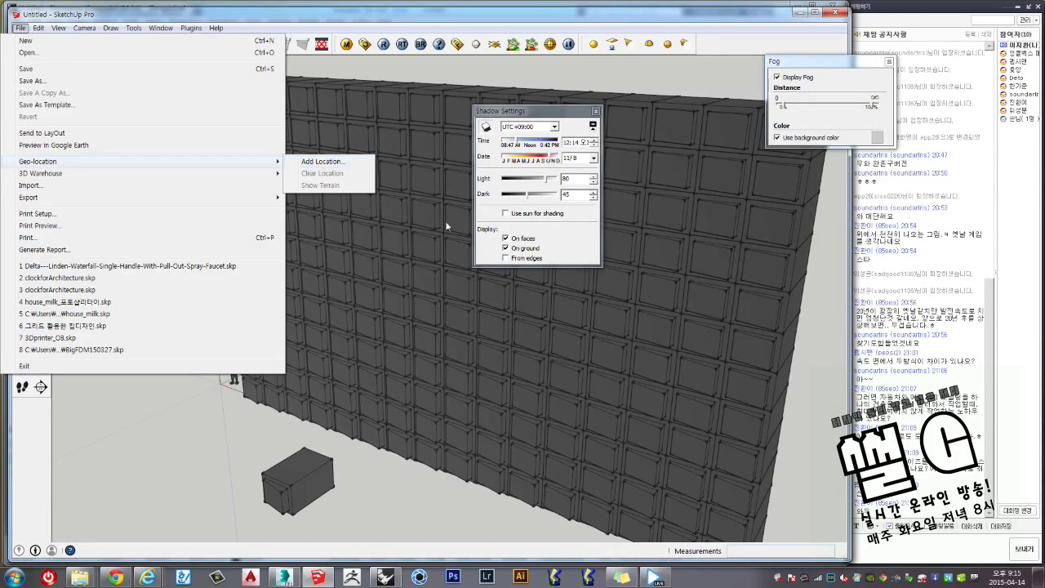
# Back in Rhino, clear the bench selection so no Block 01 tables are selected.
pyautogui.click(811, 76)
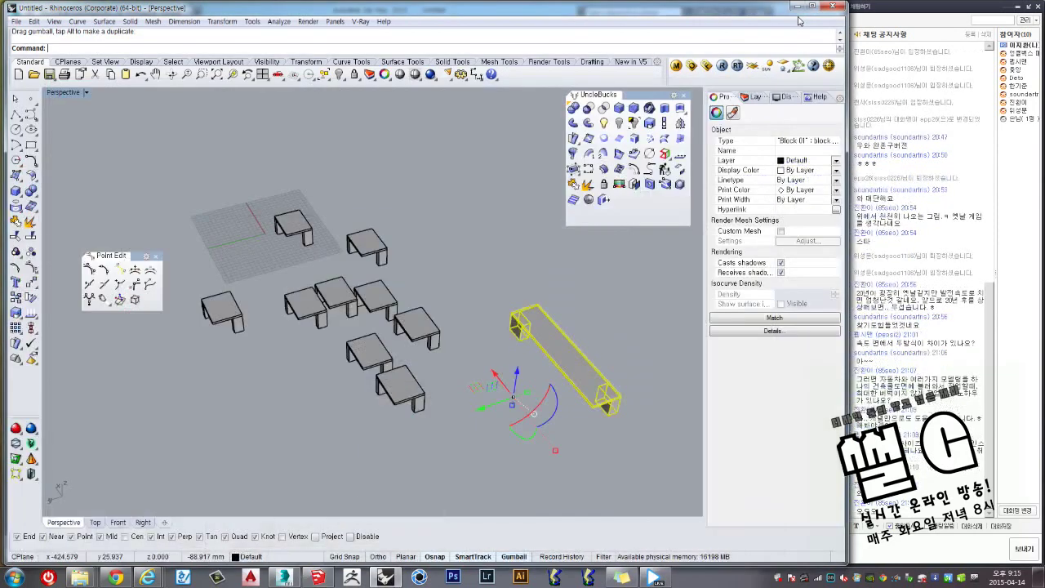
pyautogui.click(505, 294)
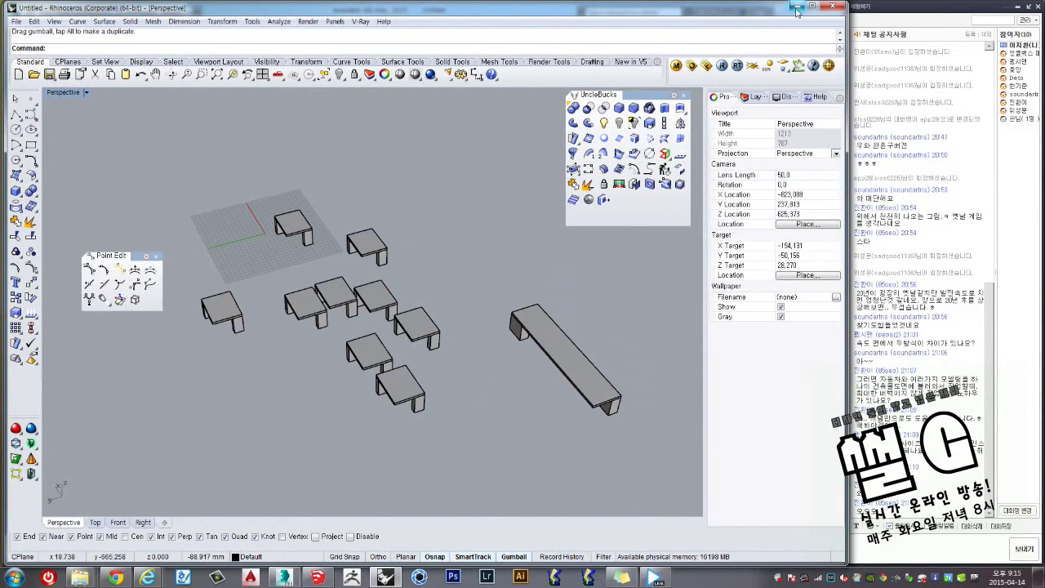
pyautogui.click(906, 22)
pyautogui.click(906, 22)
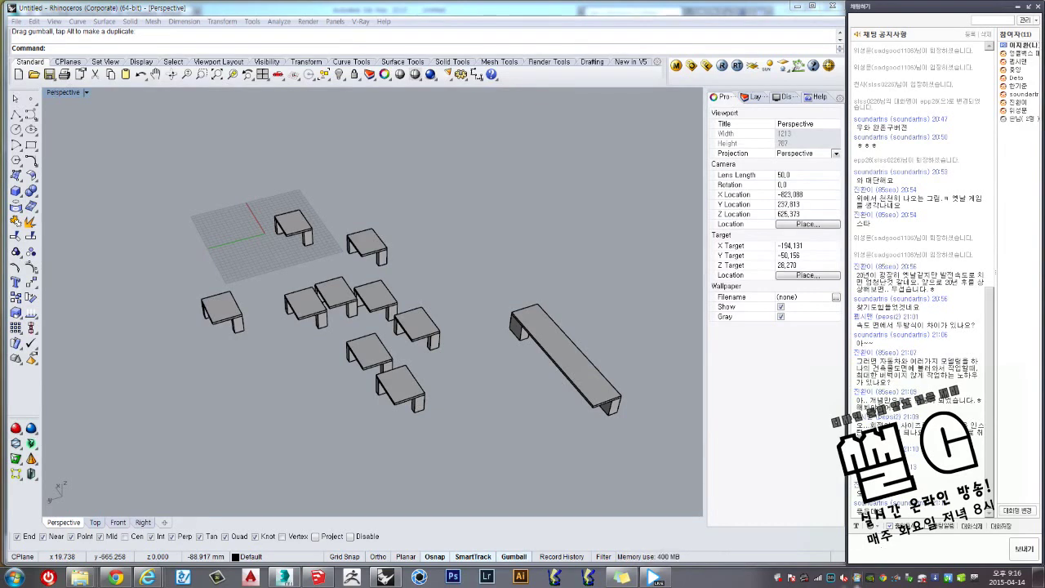
# Open a table block in Block Edit and start Scale1D on its tabletop.
pyautogui.moveTo(327, 450)
pyautogui.mouseDown(button='right')
pyautogui.moveTo(295, 388)
pyautogui.moveTo(257, 422)
pyautogui.mouseUp(button='right')
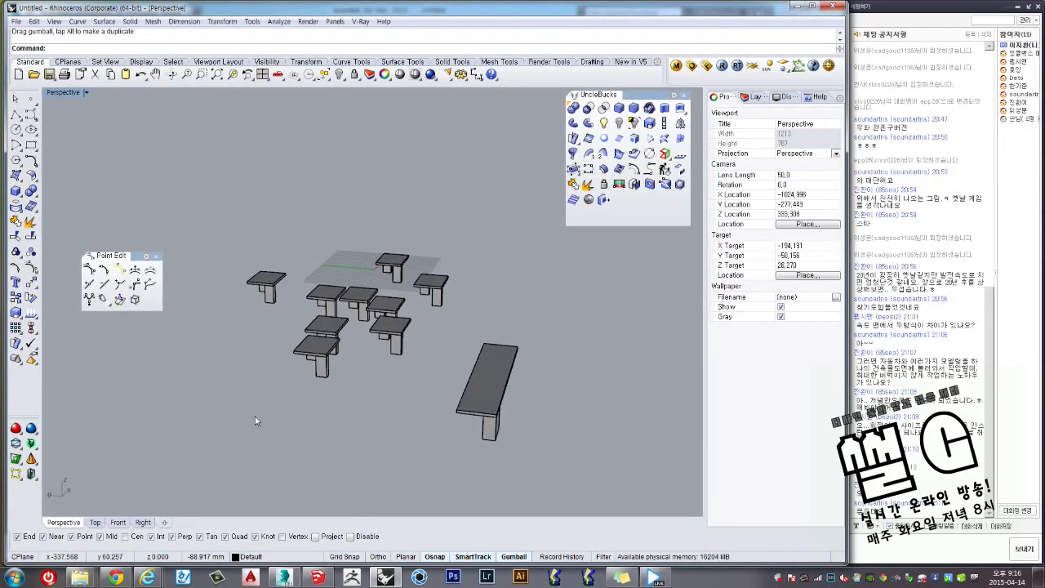
pyautogui.moveTo(394, 357)
pyautogui.mouseDown(button='right')
pyautogui.moveTo(317, 340)
pyautogui.moveTo(326, 341)
pyautogui.mouseUp(button='right')
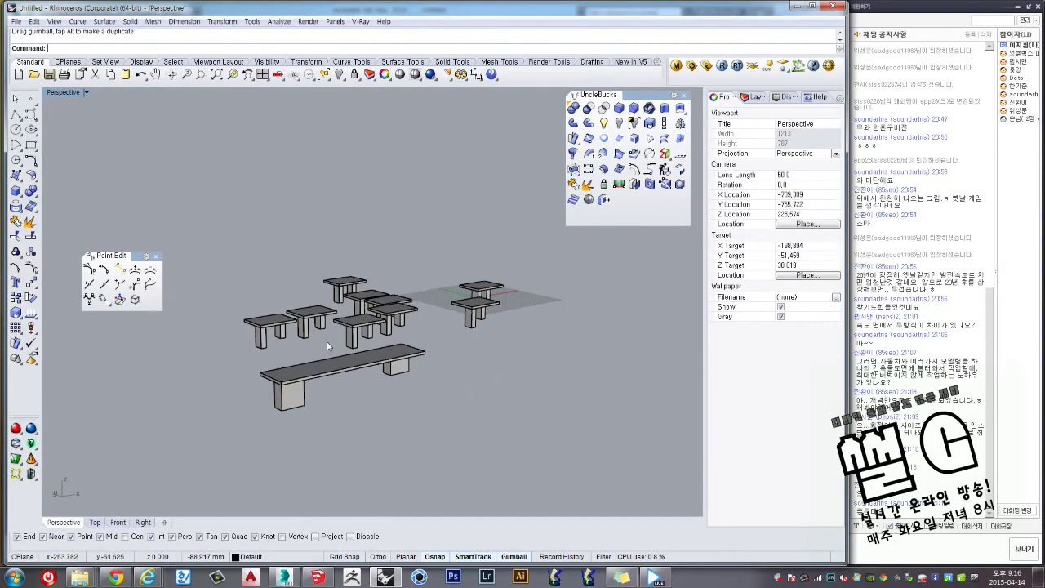
pyautogui.doubleClick(346, 316)
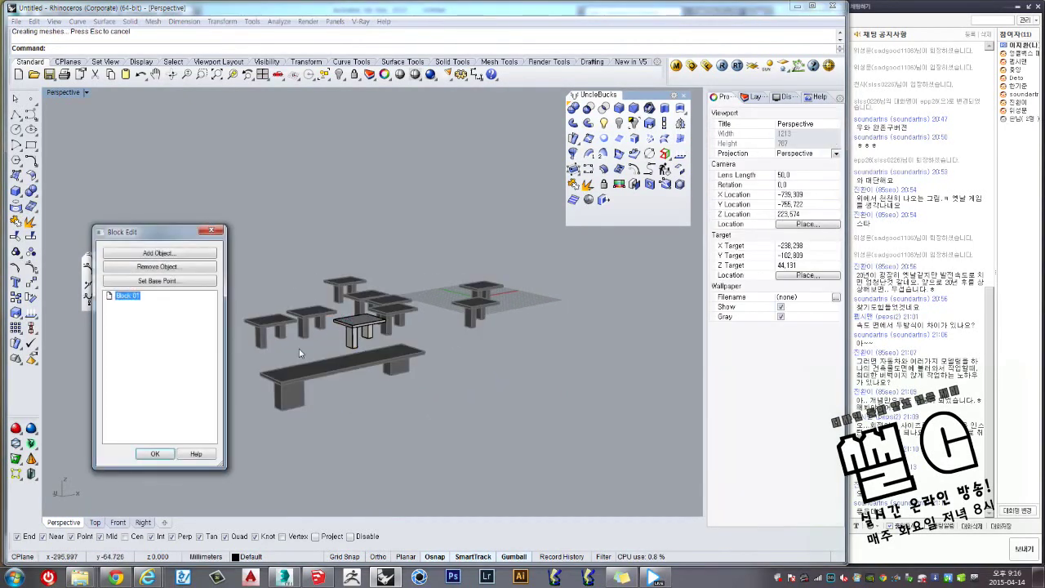
pyautogui.click(15, 314)
pyautogui.click(56, 320)
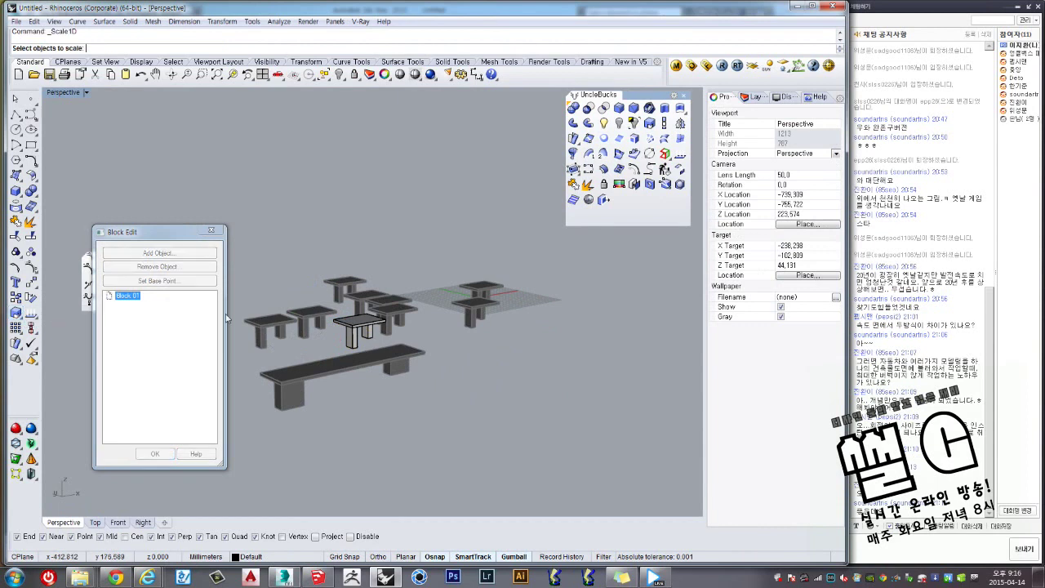
pyautogui.click(358, 321)
# Stretch the tabletop into a long tilted slab and apply it to all tables.
pyautogui.press('Return')
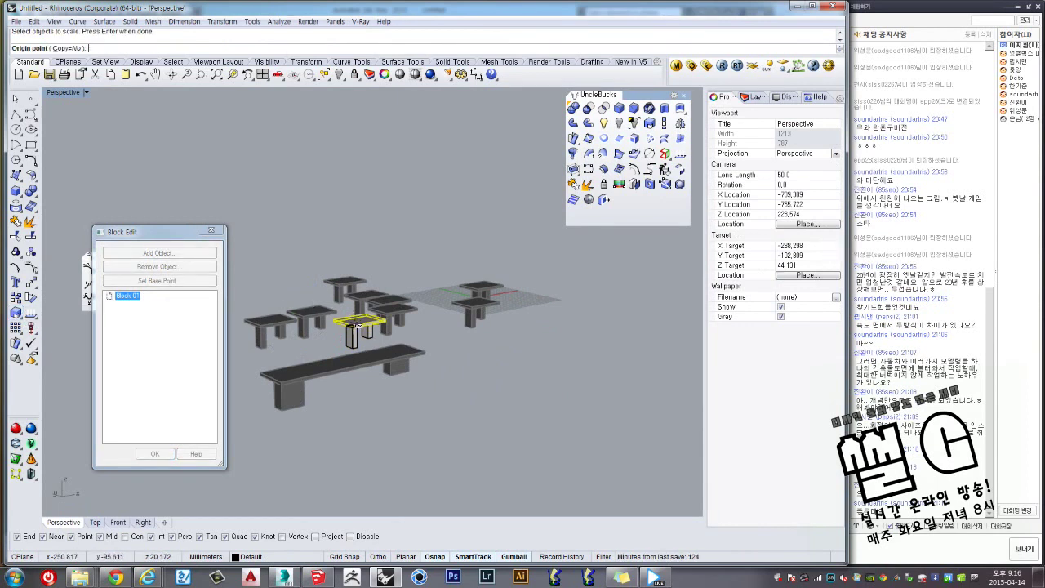
pyautogui.click(349, 323)
pyautogui.click(347, 322)
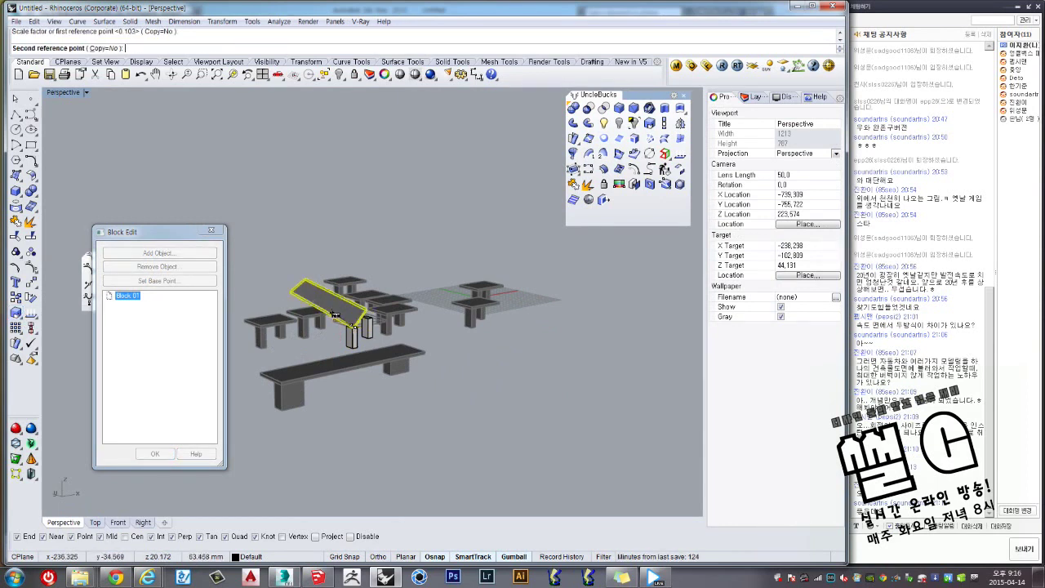
pyautogui.click(294, 283)
pyautogui.click(159, 453)
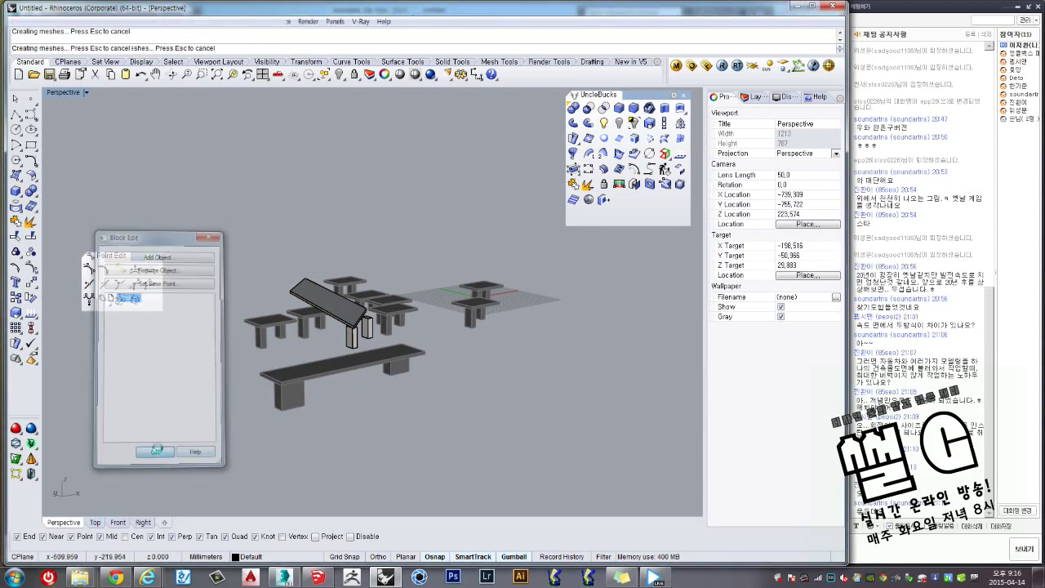
pyautogui.moveTo(185, 388)
pyautogui.mouseDown(button='right')
pyautogui.moveTo(284, 362)
pyautogui.moveTo(267, 354)
pyautogui.mouseUp(button='right')
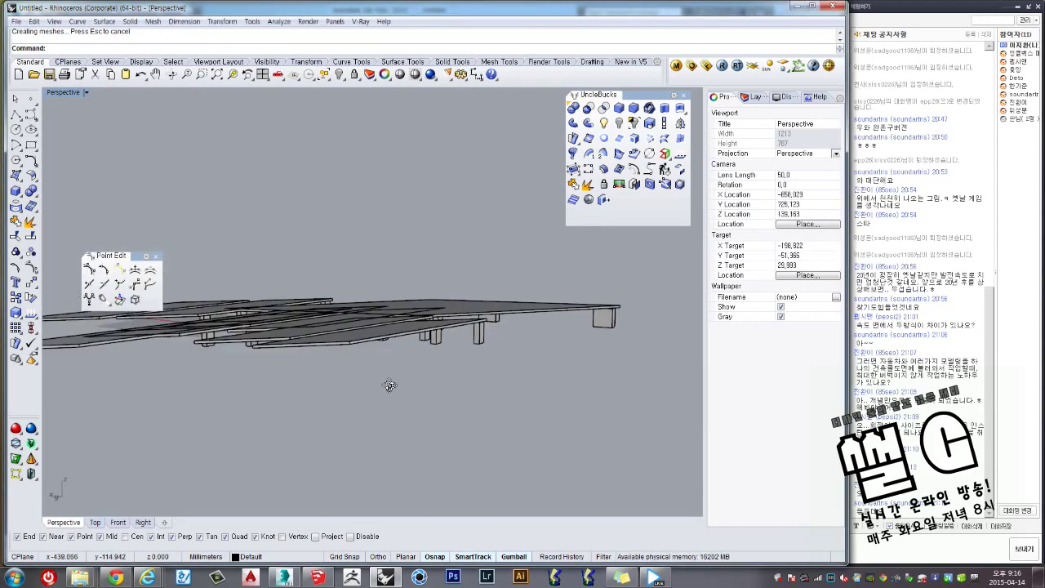
pyautogui.moveTo(327, 395); pyautogui.dragTo(317, 356, button='right')
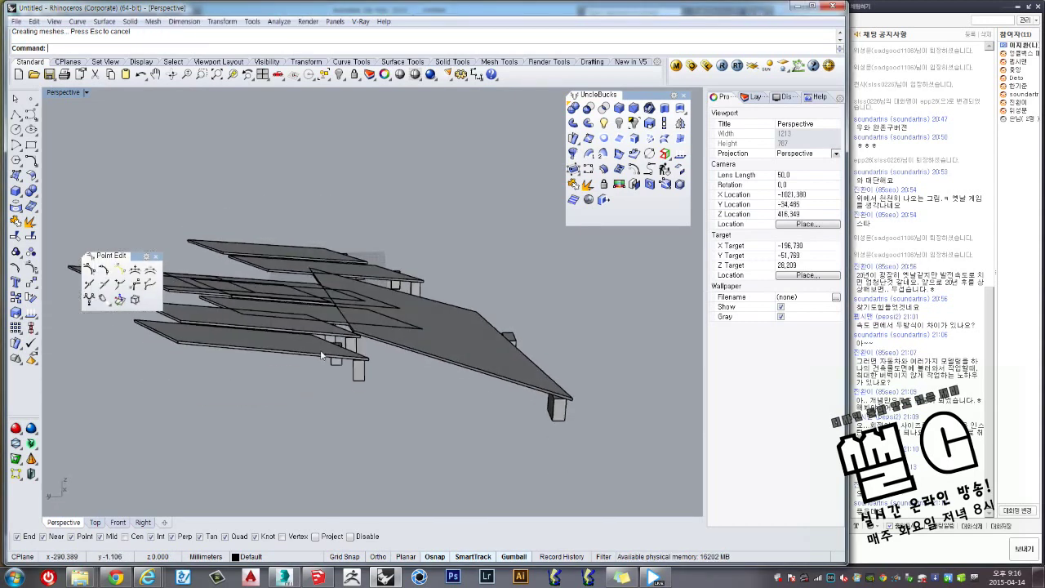